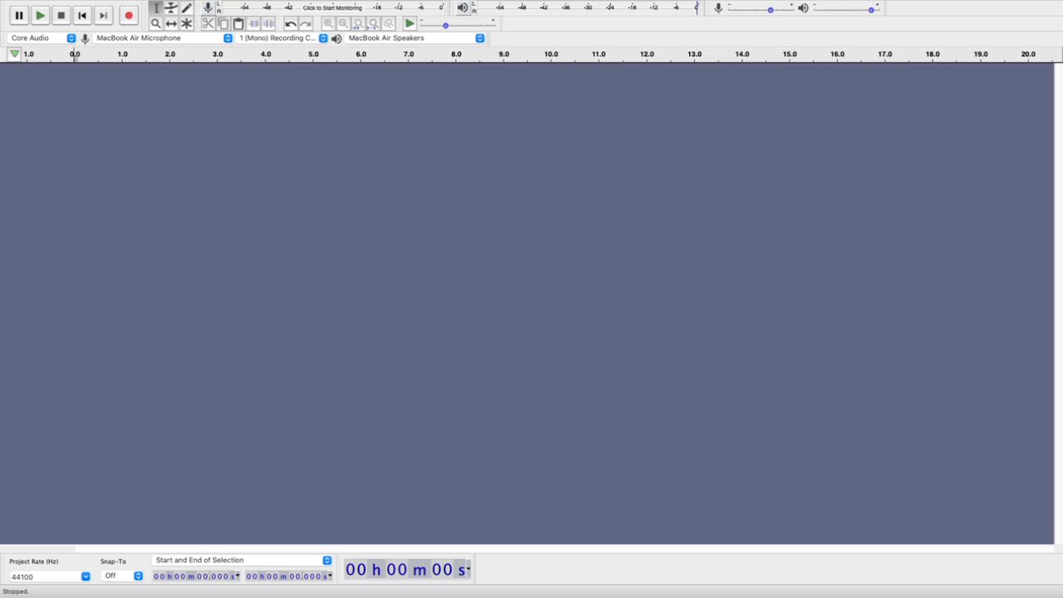
Import the Fun Summer audio file into the empty project and play it from the start
mouse_move(571, 6)
drag(1062, 357, 451, 308)
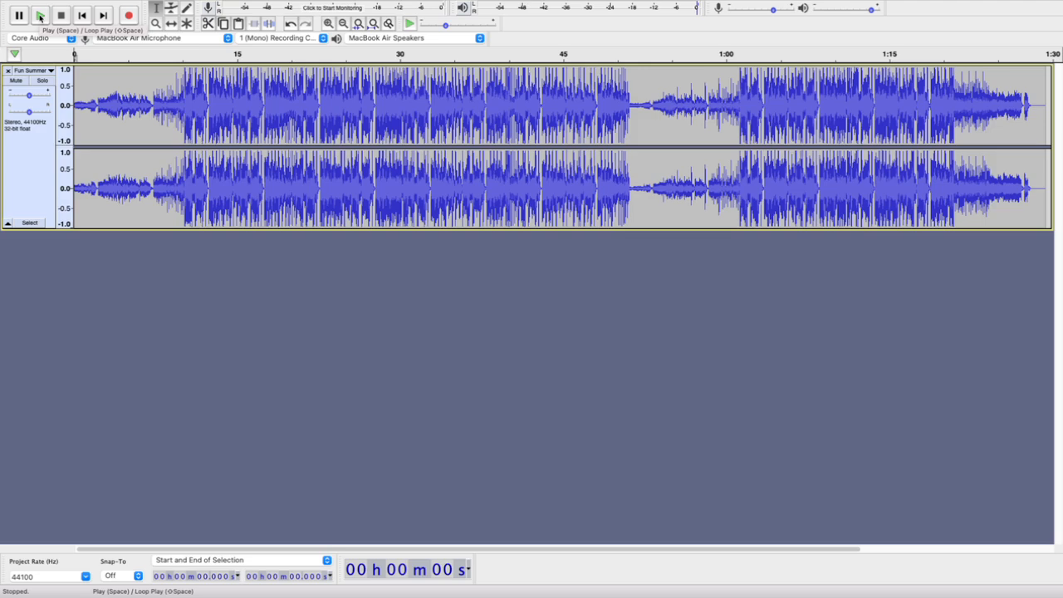
key(XF86AudioLowerVolume)
click(40, 16)
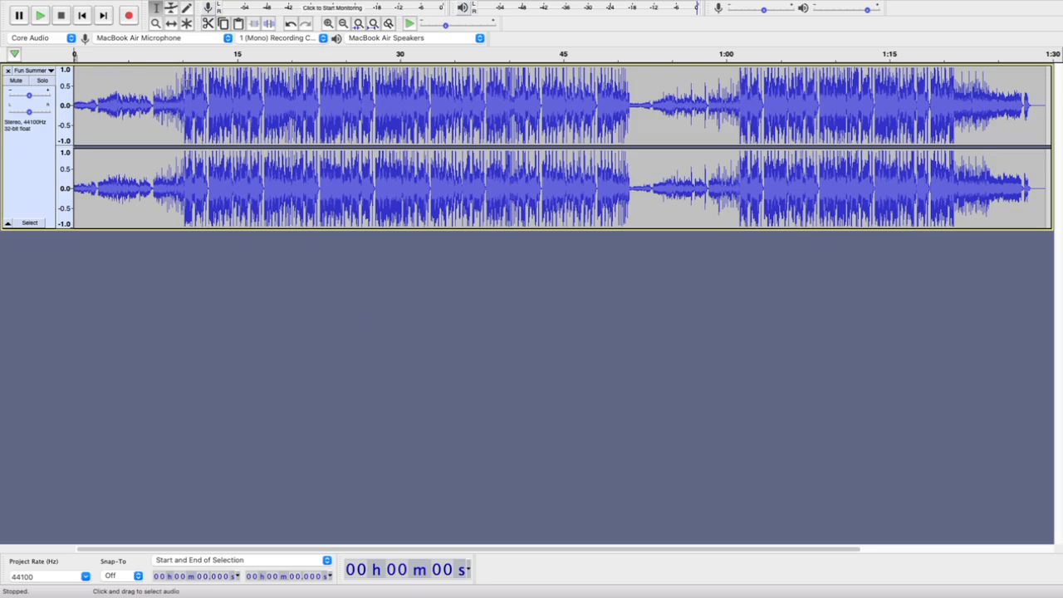
Play the track from about 10 s, where the loud section begins, and stop playback
click(183, 79)
key(space)
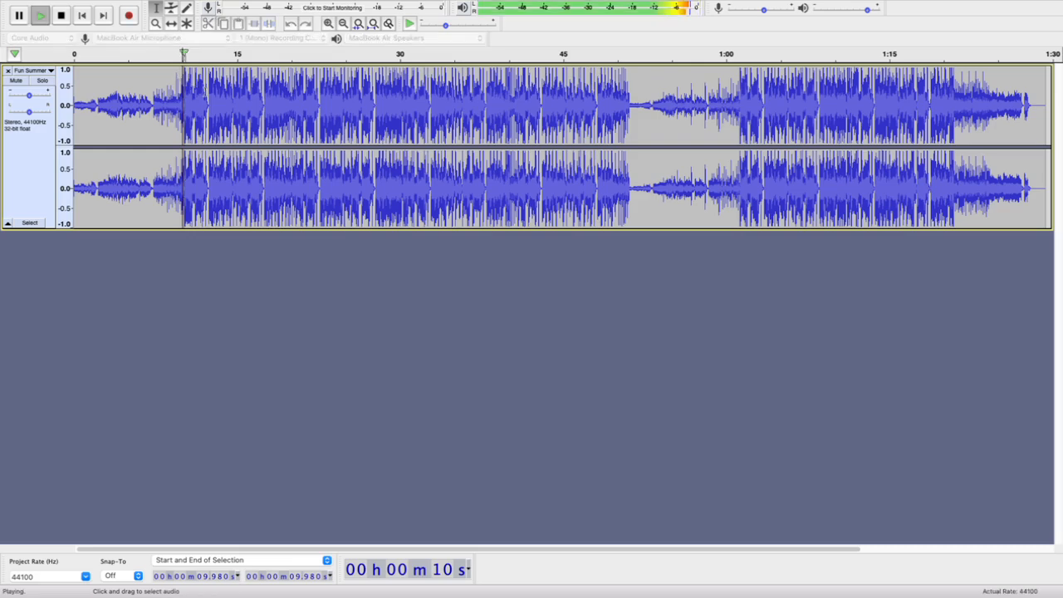
key(space)
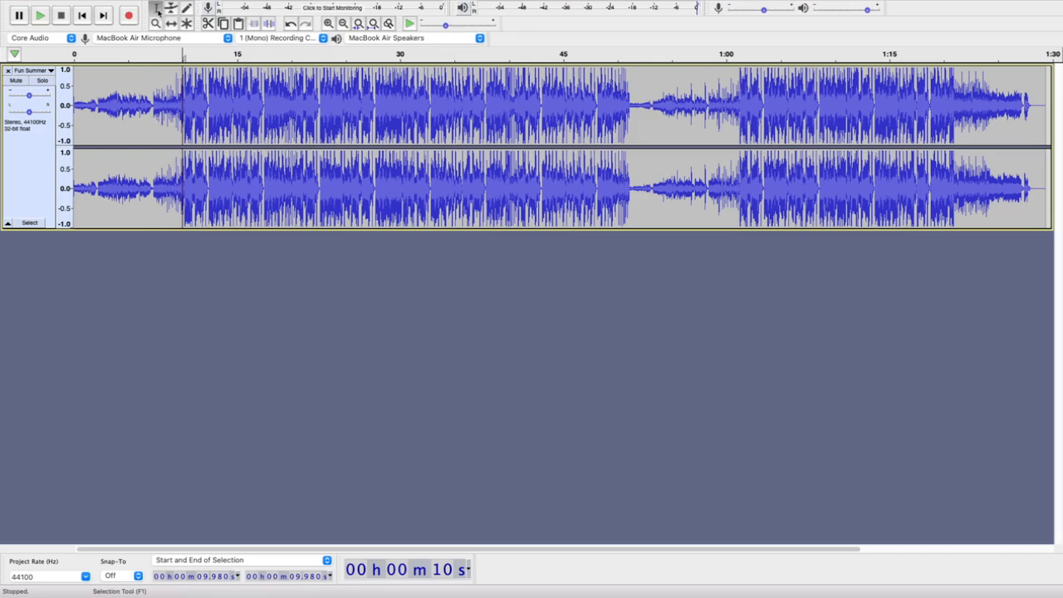
Move the cursor through the loud section to the quiet passage and preview the track twice from about 52.8 s
click(248, 97)
click(316, 114)
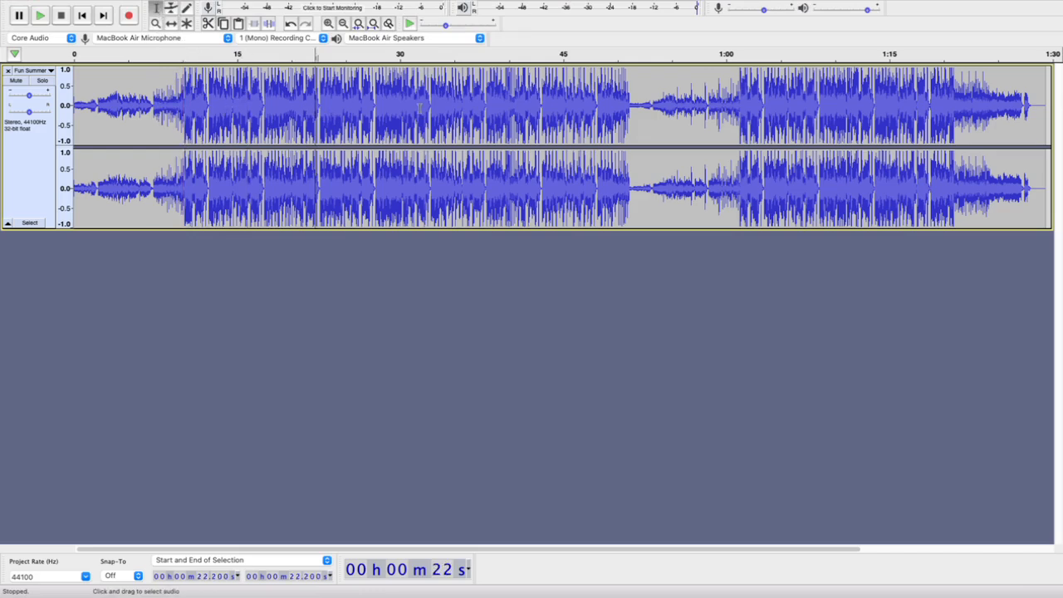
click(423, 106)
click(629, 107)
click(650, 106)
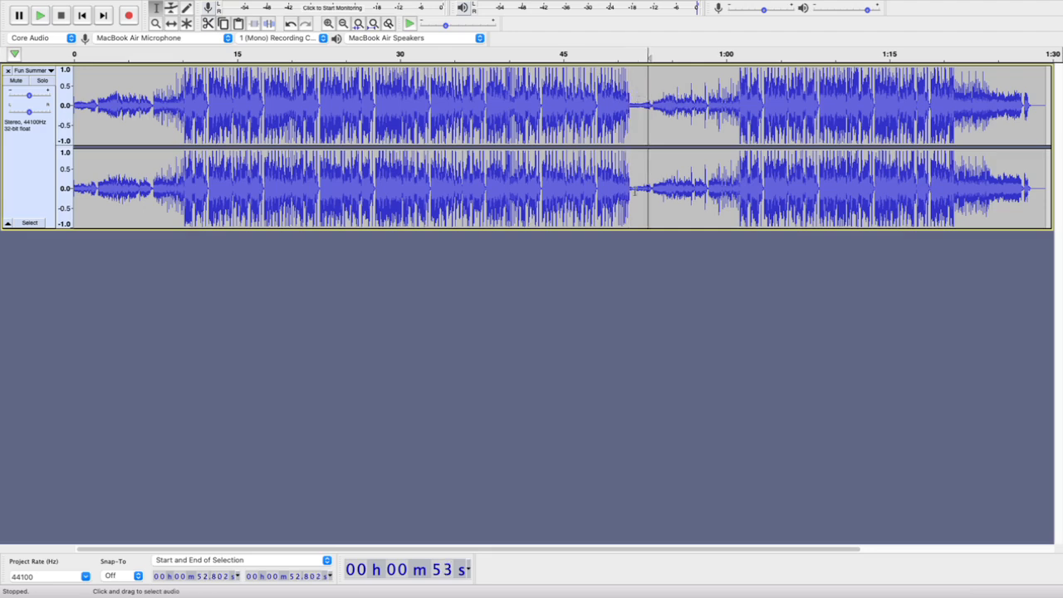
key(space)
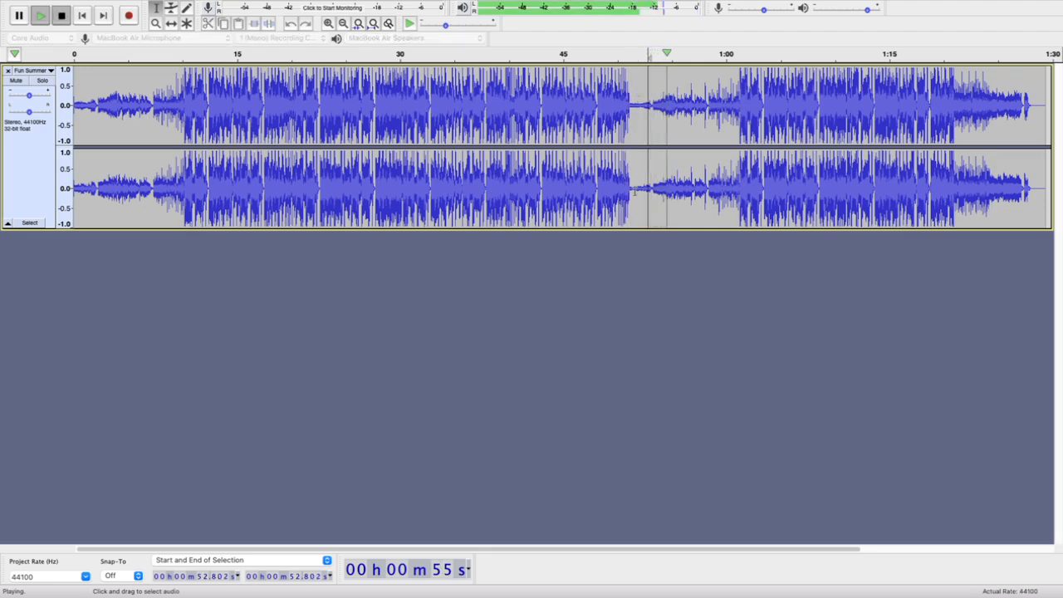
key(space)
key(space)
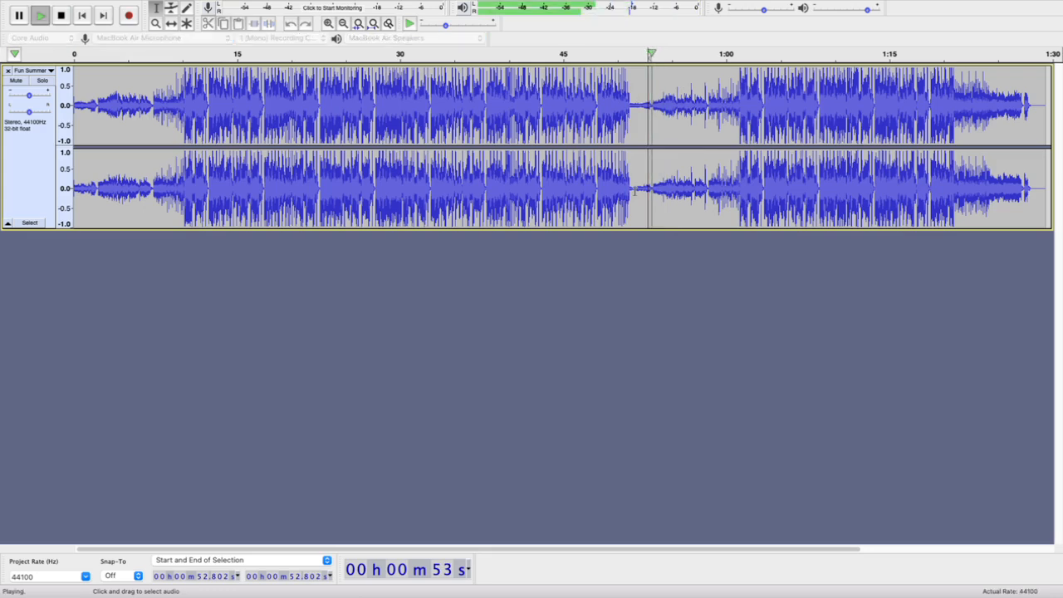
Preview the first loud section from about 10.2 s, 19 s and 14.7 s, stopping after each listen
key(space)
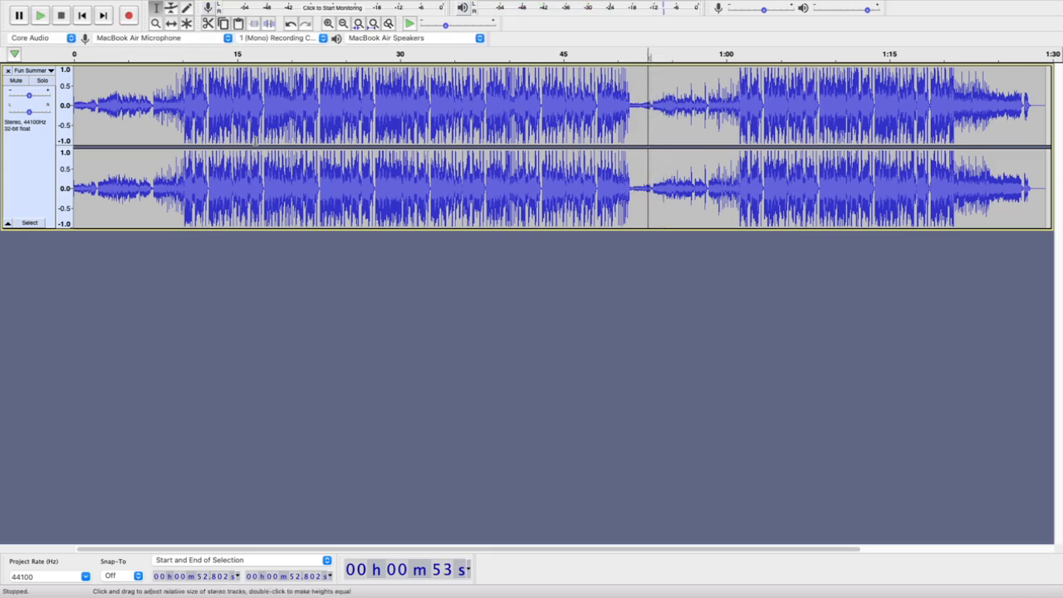
click(186, 80)
key(space)
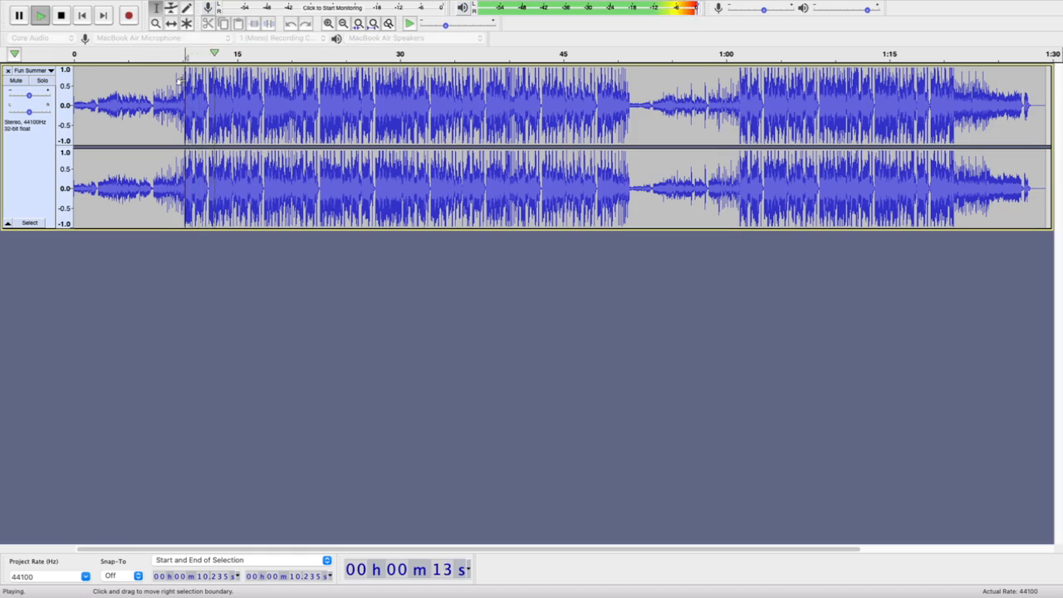
key(space)
click(281, 88)
key(space)
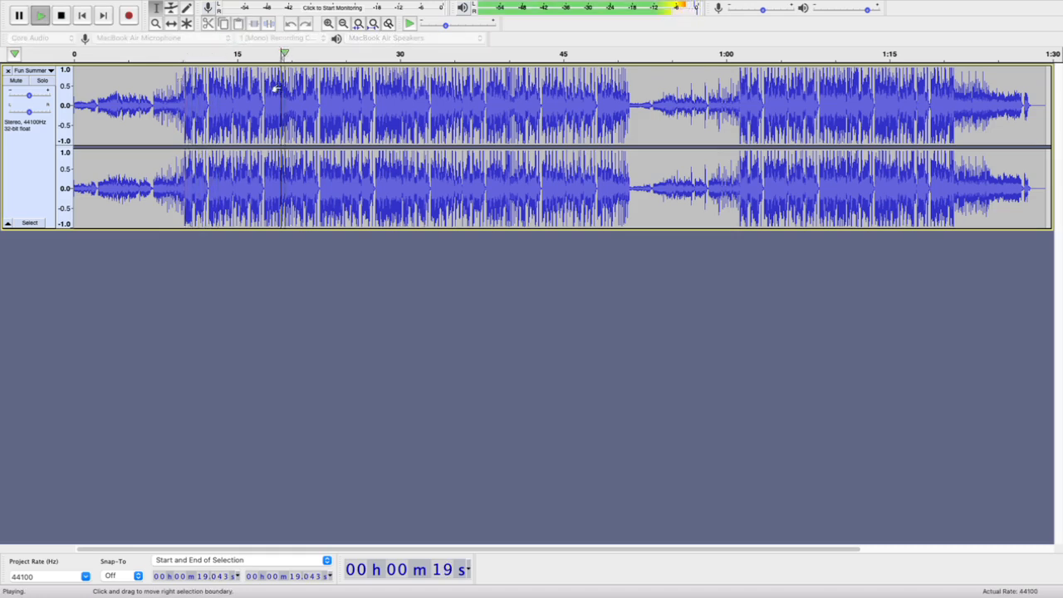
key(space)
click(234, 89)
key(space)
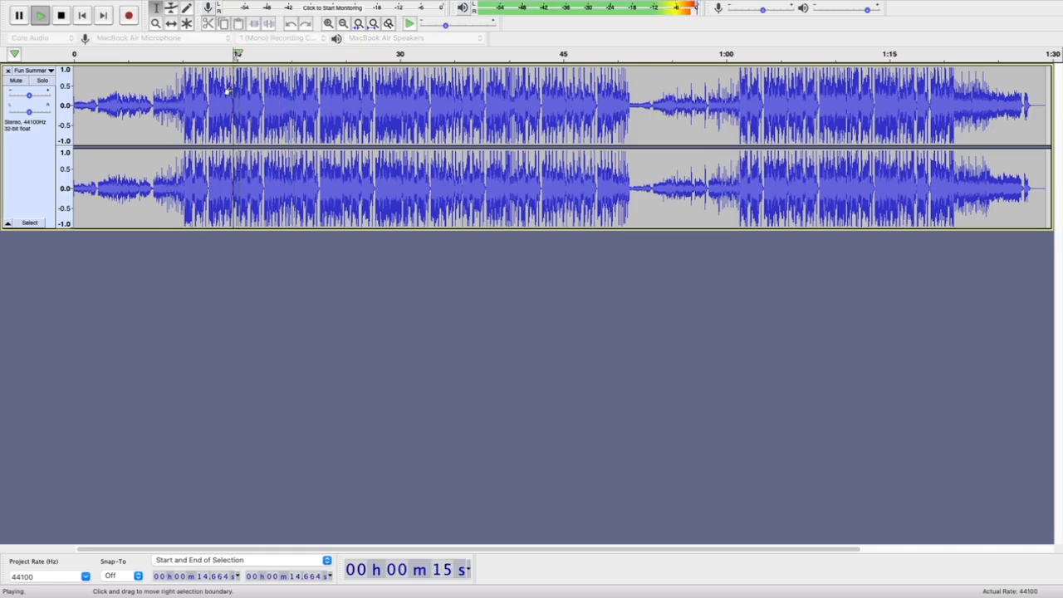
key(space)
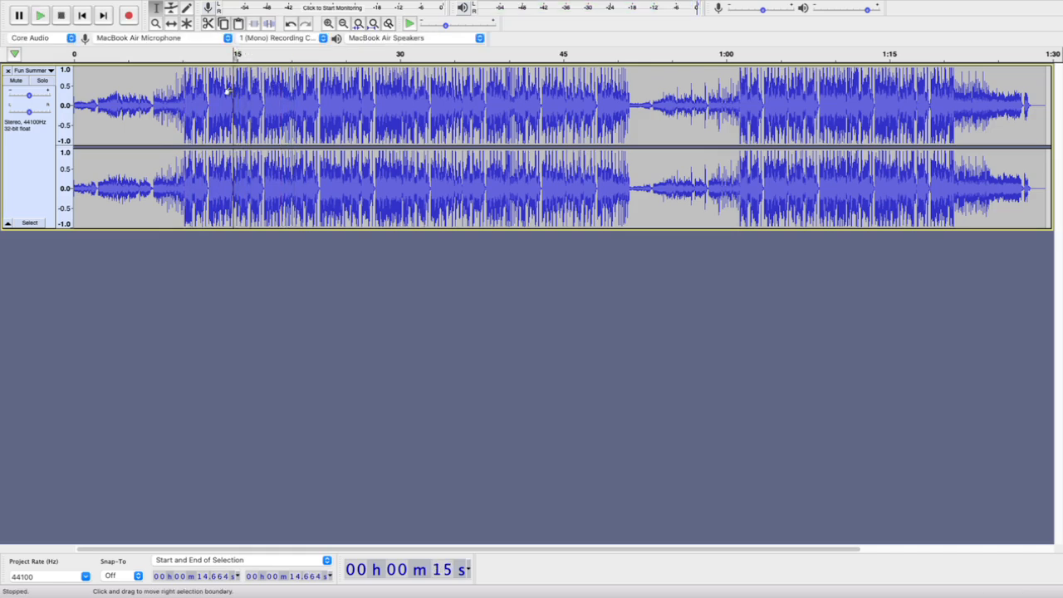
Mark the stretch from about 10 to 19 s, then play the track from about 15.5 s and stop
drag(182, 88, 282, 90)
click(290, 75)
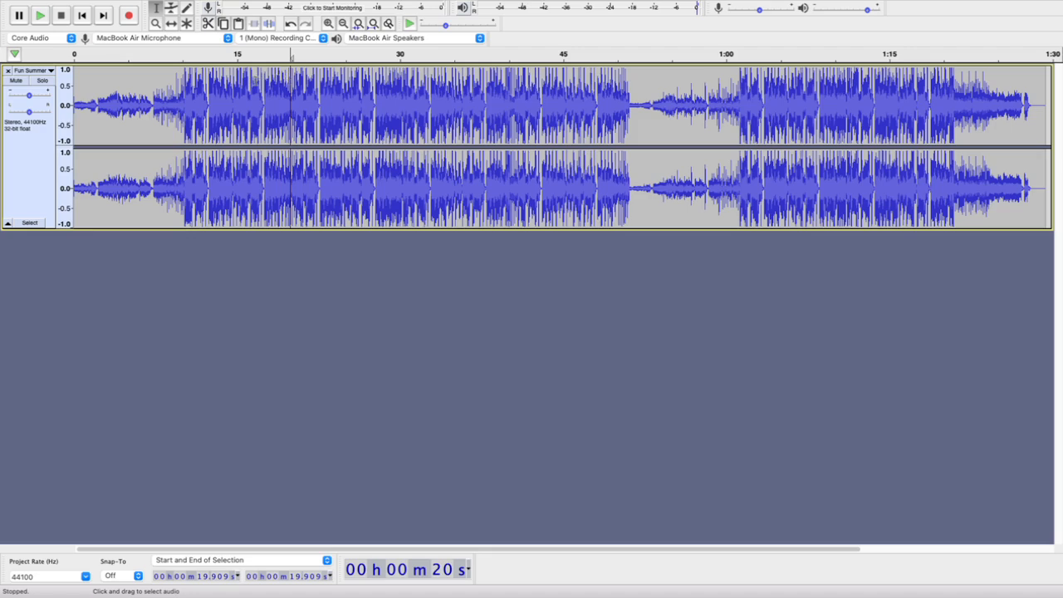
click(243, 79)
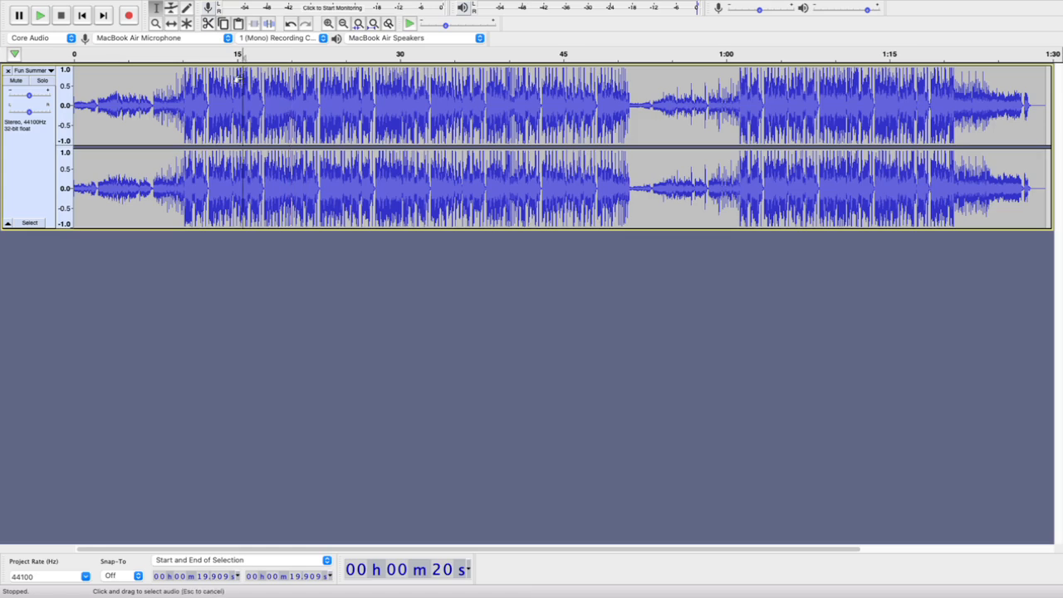
key(space)
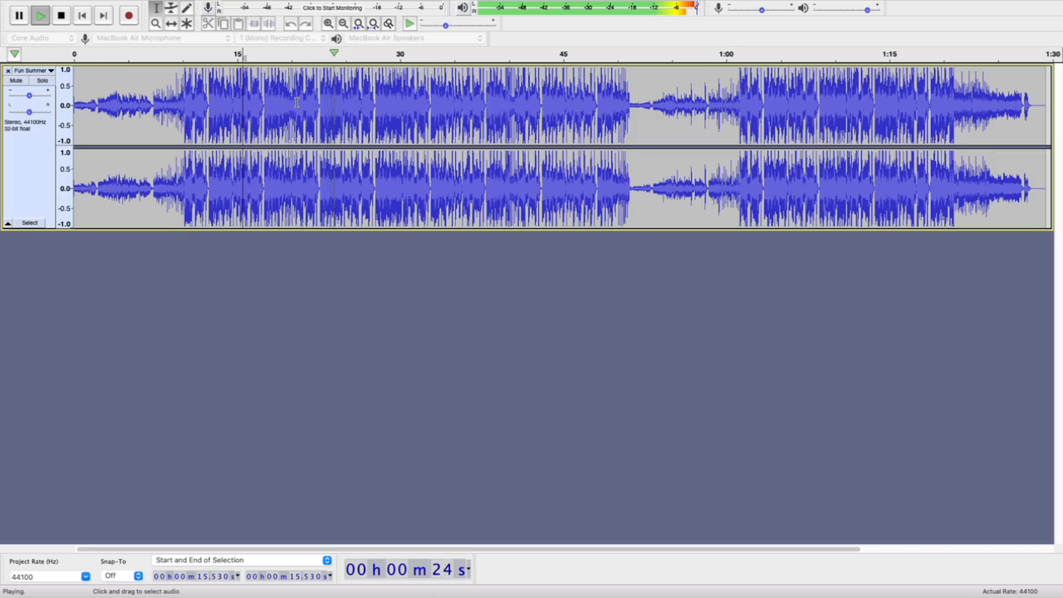
key(space)
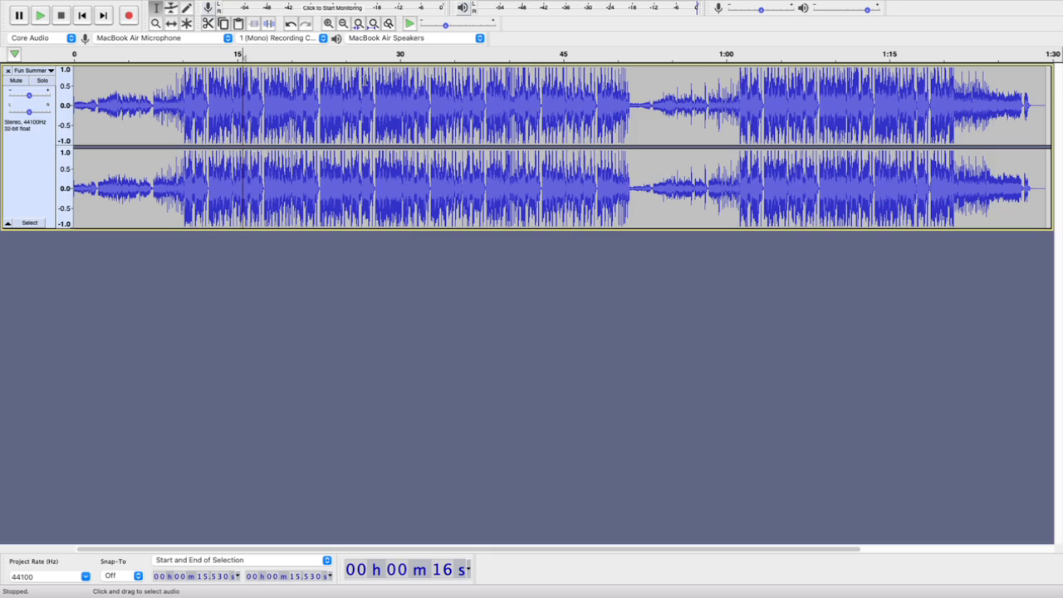
Play the middle of the loud section from about 23.9 s and stop playback
click(366, 81)
click(334, 85)
key(space)
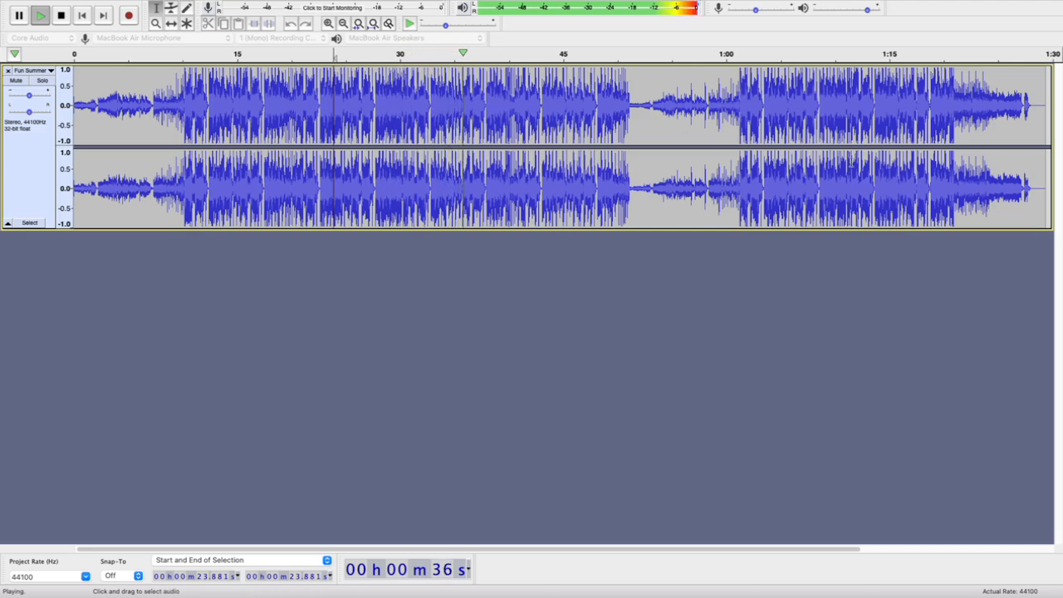
key(space)
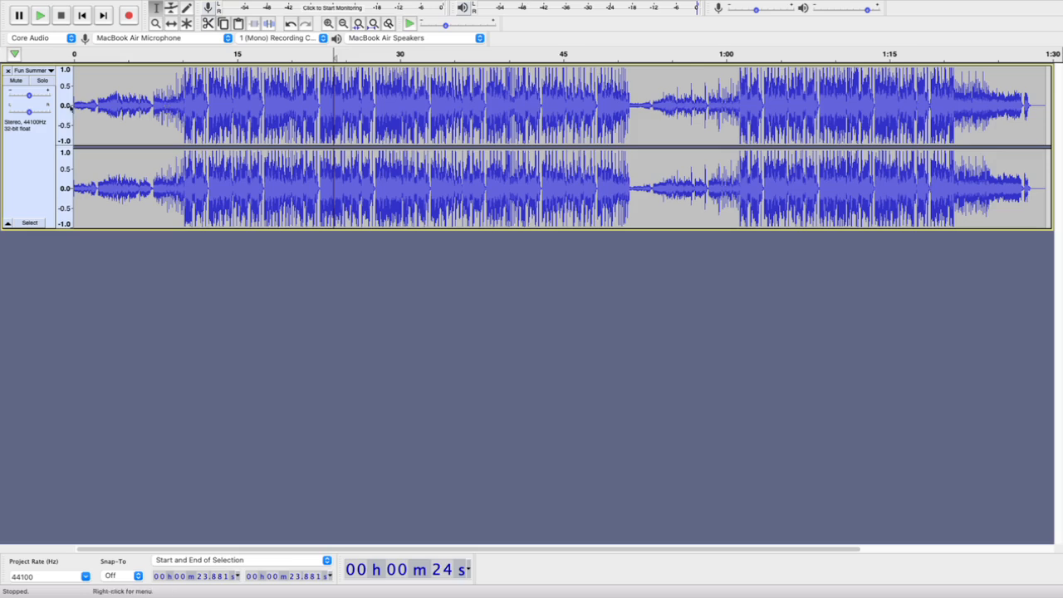
Mark the audio from about 30.5 s to 1:18.5, then preview the track from about 1:18.7
click(404, 92)
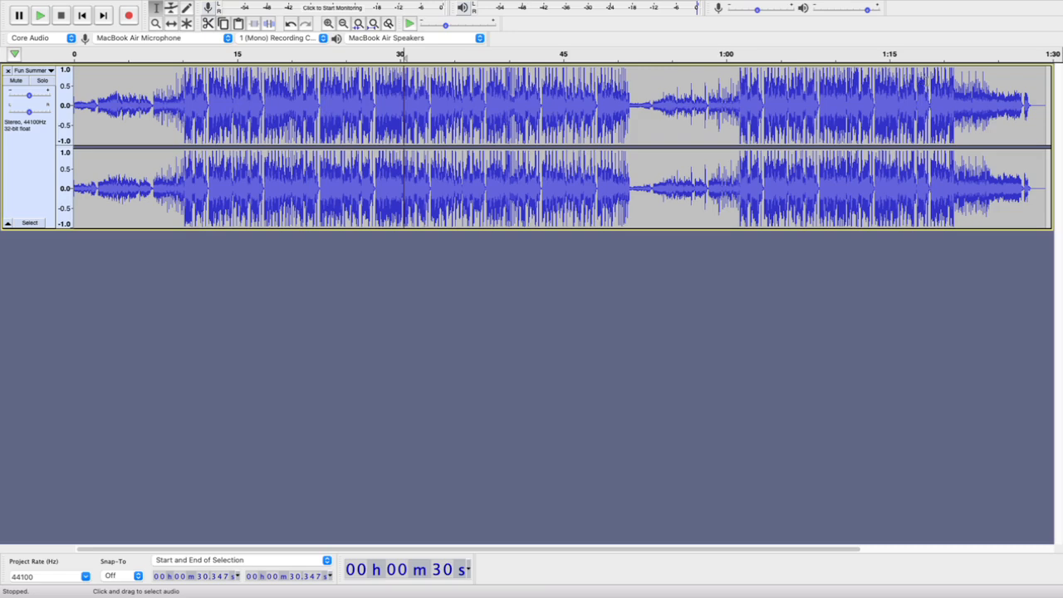
drag(628, 108, 929, 108)
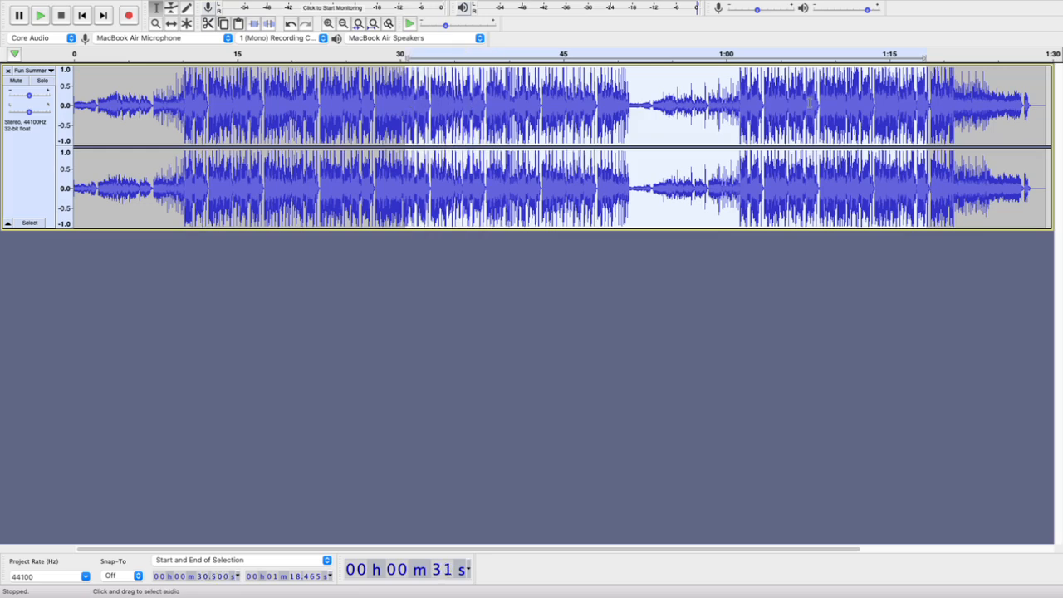
click(943, 90)
click(930, 92)
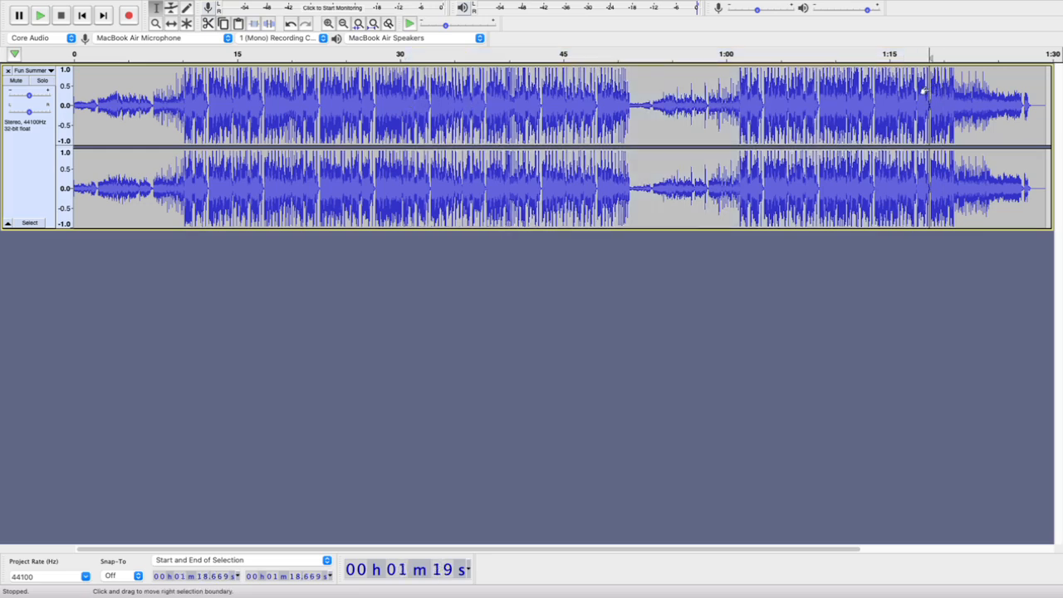
key(space)
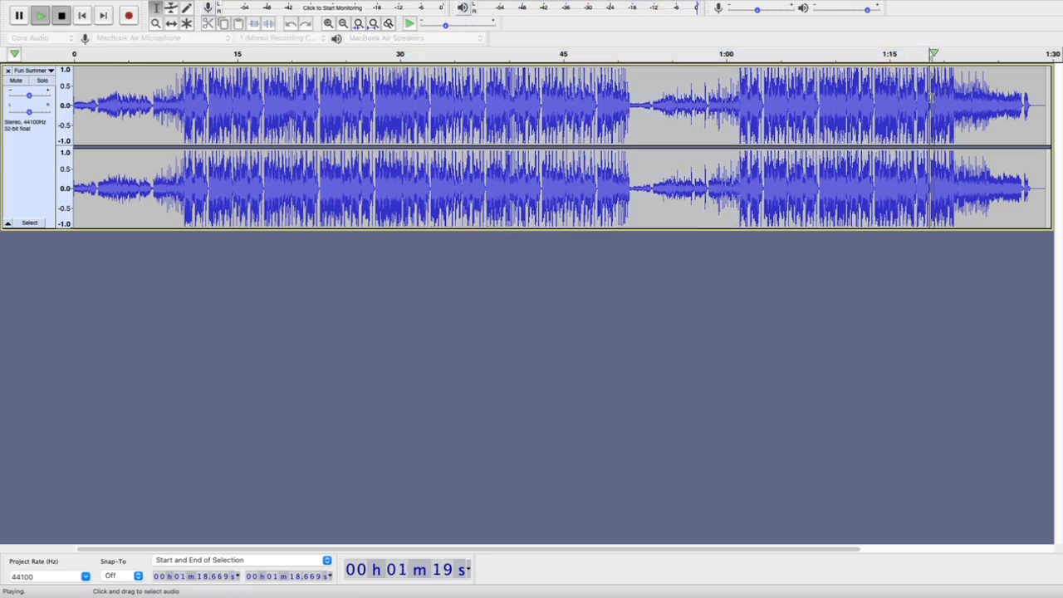
key(space)
key(space)
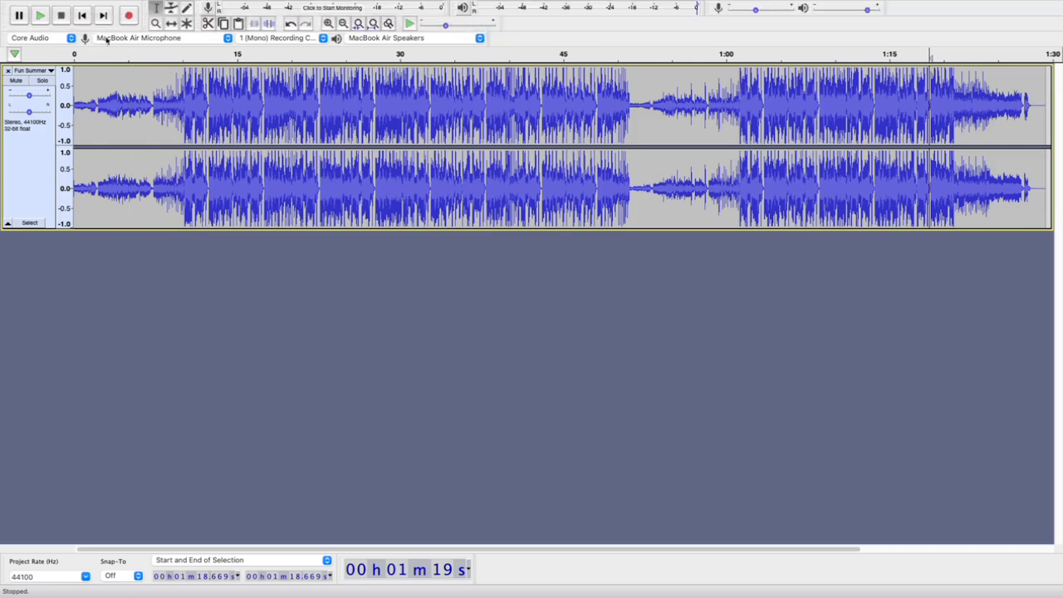
Return the cursor to the start of the track, play the intro into the loud section, and stop
click(82, 15)
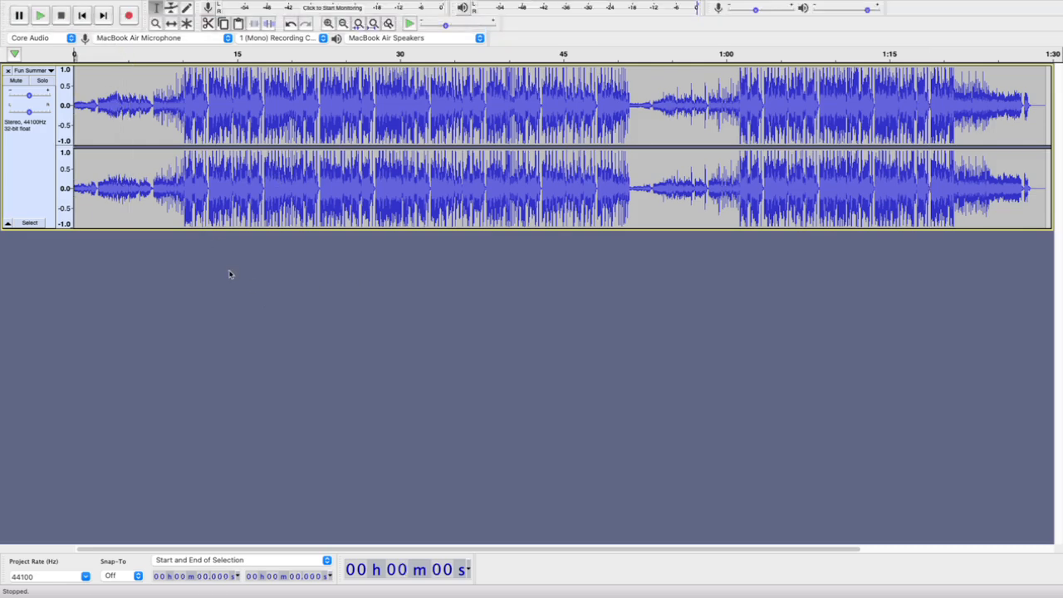
key(space)
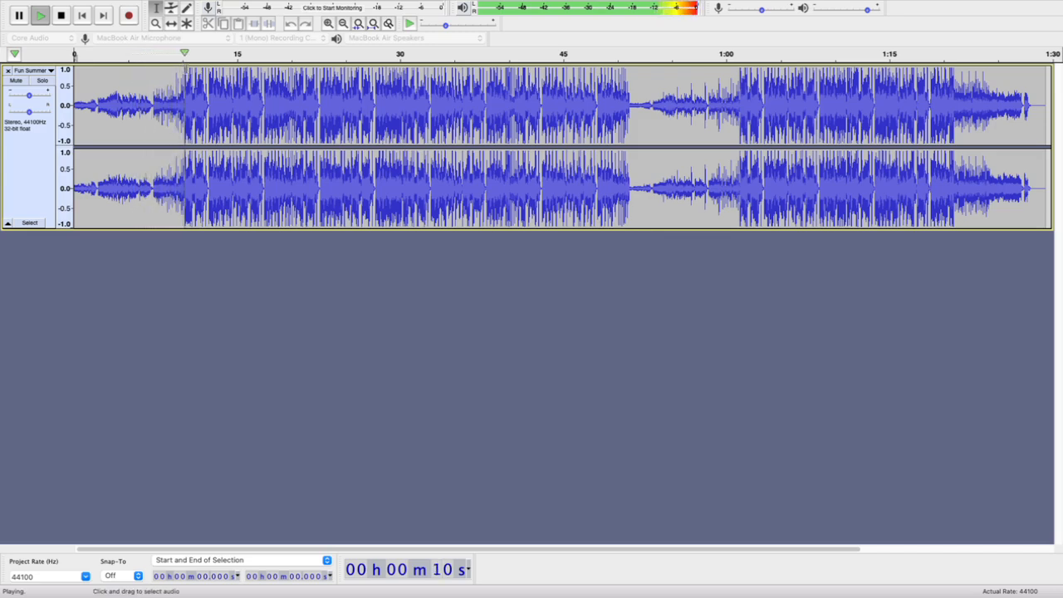
key(space)
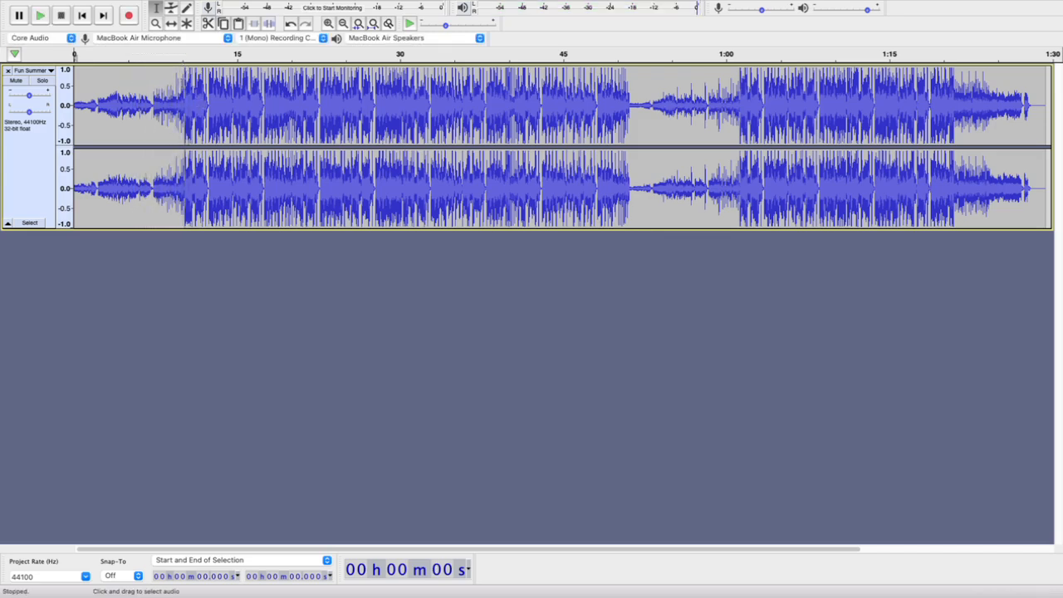
Use the Zoom tool to enlarge the waveform around the start of the loud section at about 10.2 s
scroll(184, 85, up, 2)
scroll(184, 84, down, 3)
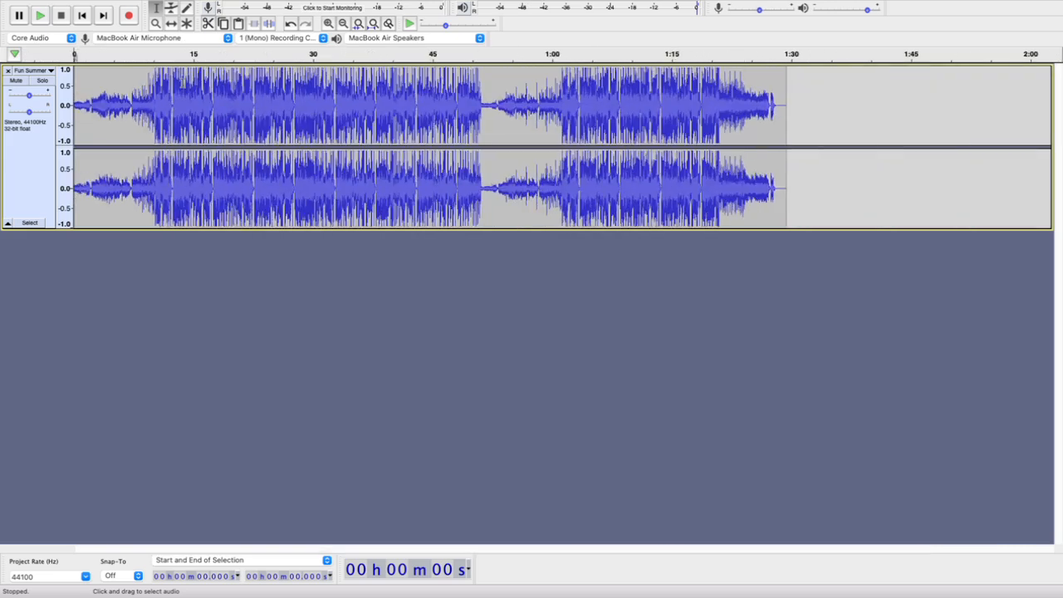
click(157, 25)
drag(138, 96, 178, 98)
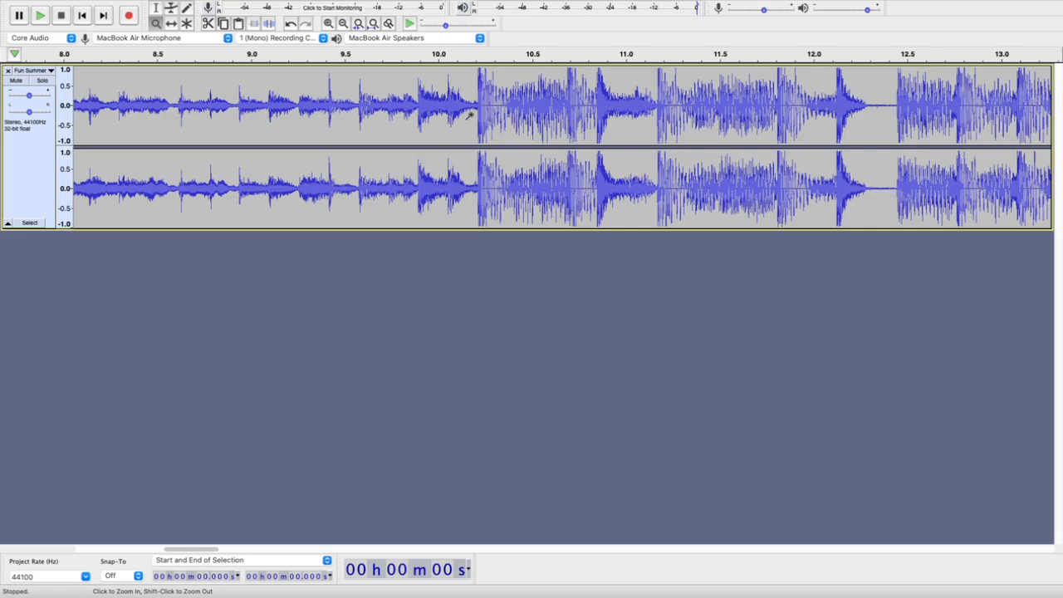
scroll(469, 115, up, 5)
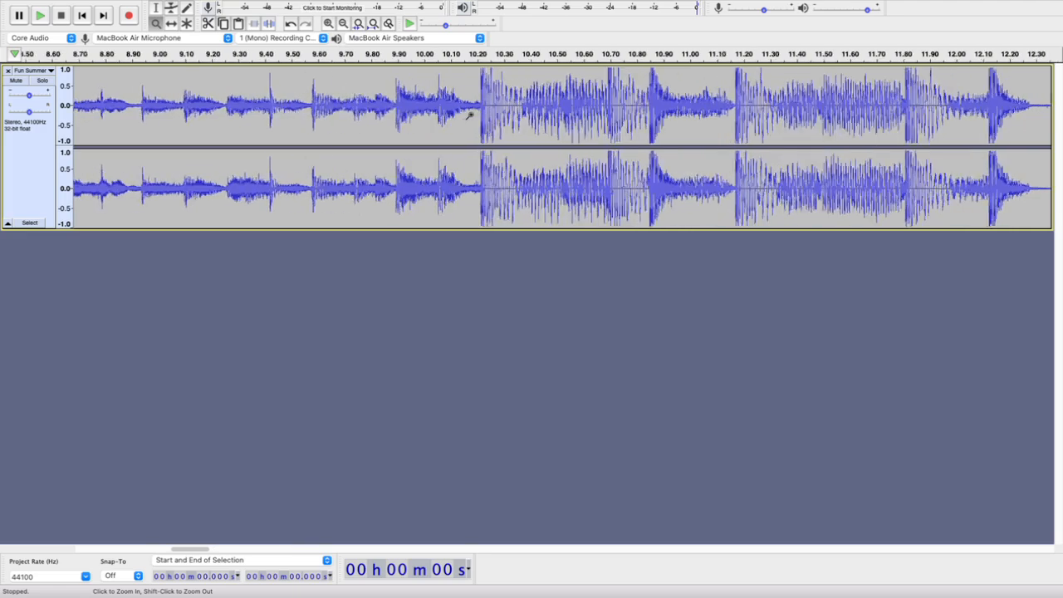
scroll(470, 115, up, 4)
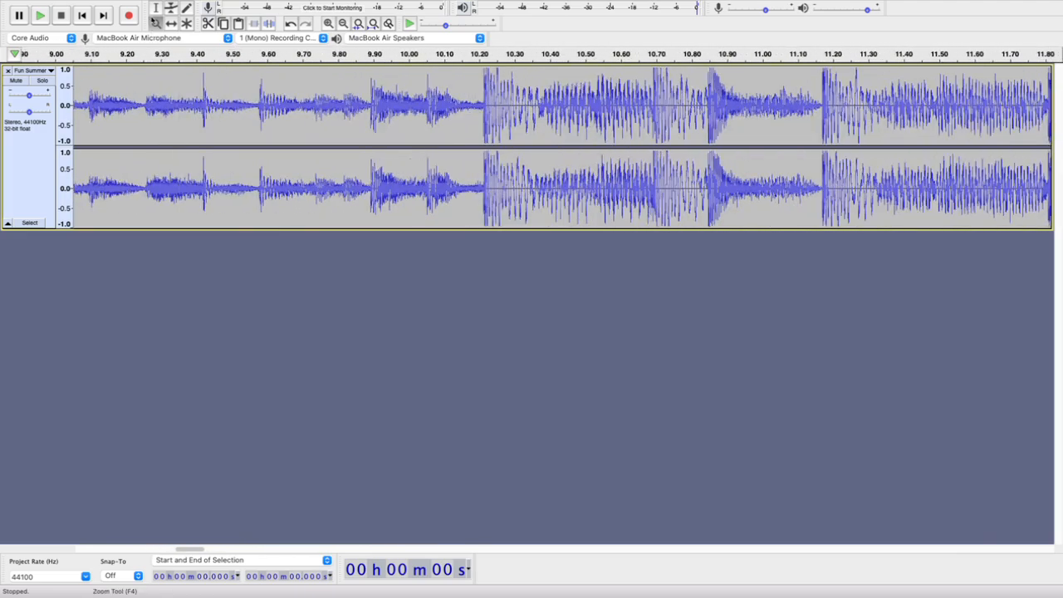
Switch to the Selection tool and examine the waveform of the quiet intro leading into the loud section
click(155, 8)
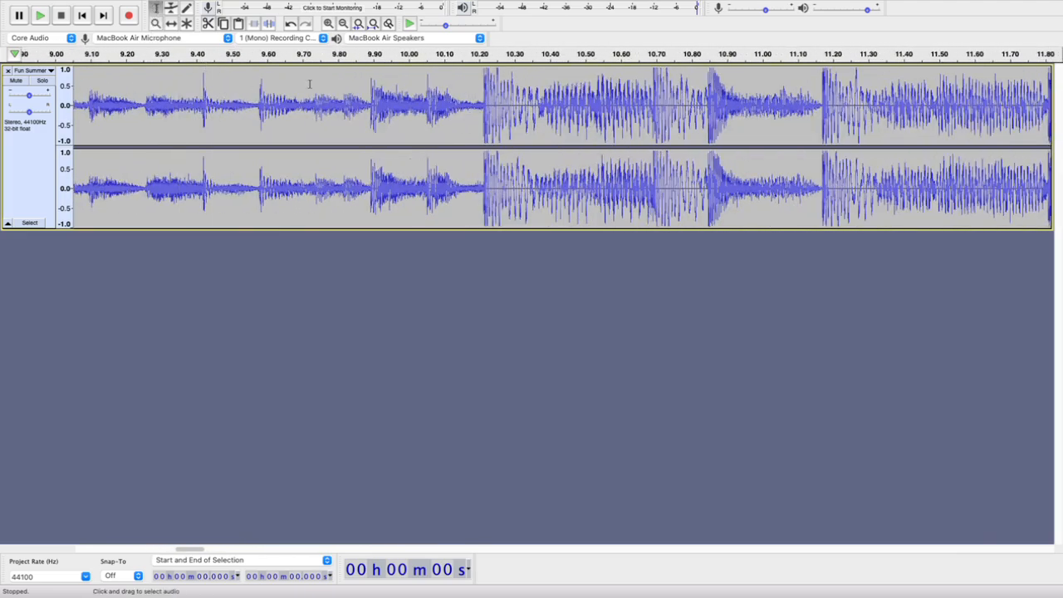
scroll(461, 99, up, 5)
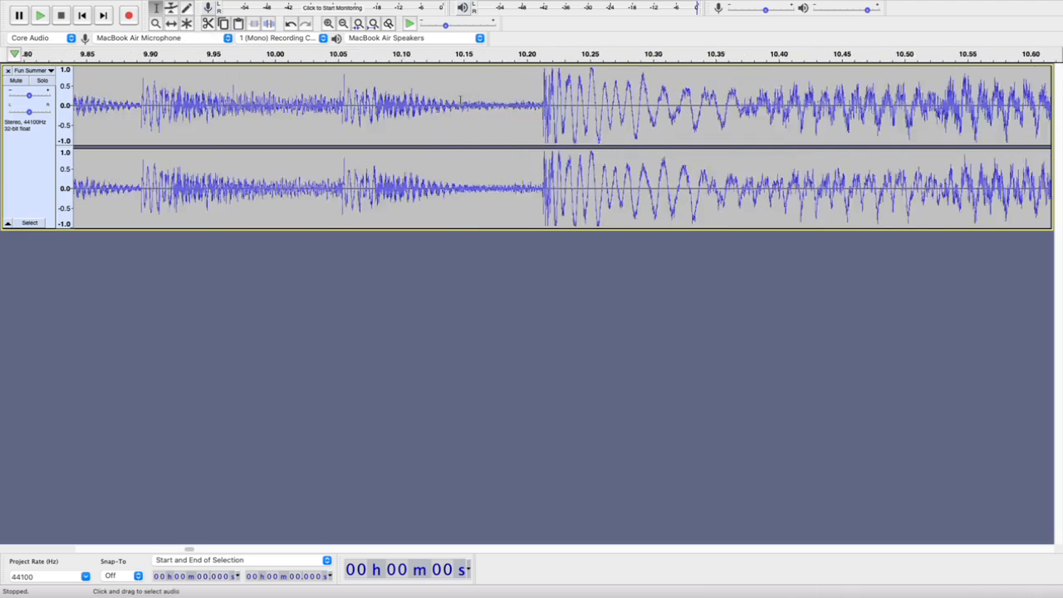
scroll(460, 100, down, 7)
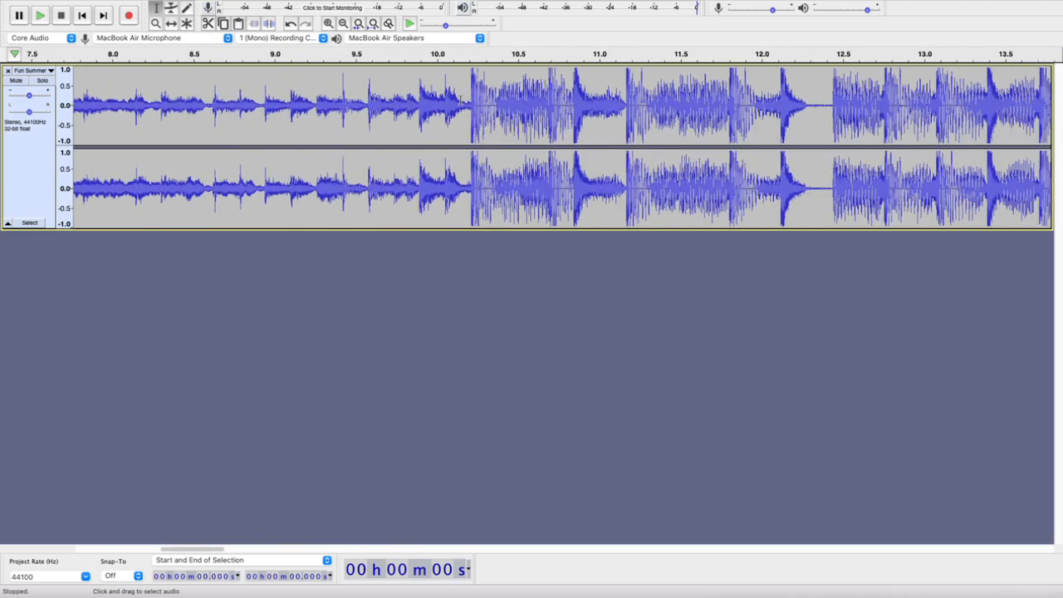
scroll(460, 100, down, 1)
scroll(461, 99, left, 15)
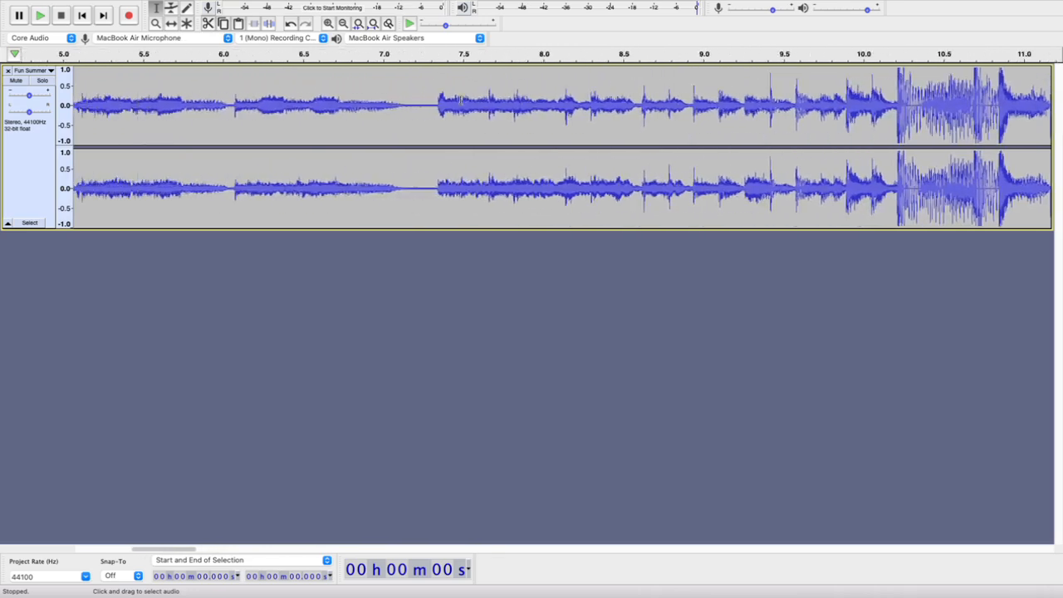
Place the cursor in the waveform at the start of the loud section, at 10.211 s
scroll(461, 100, left, 1)
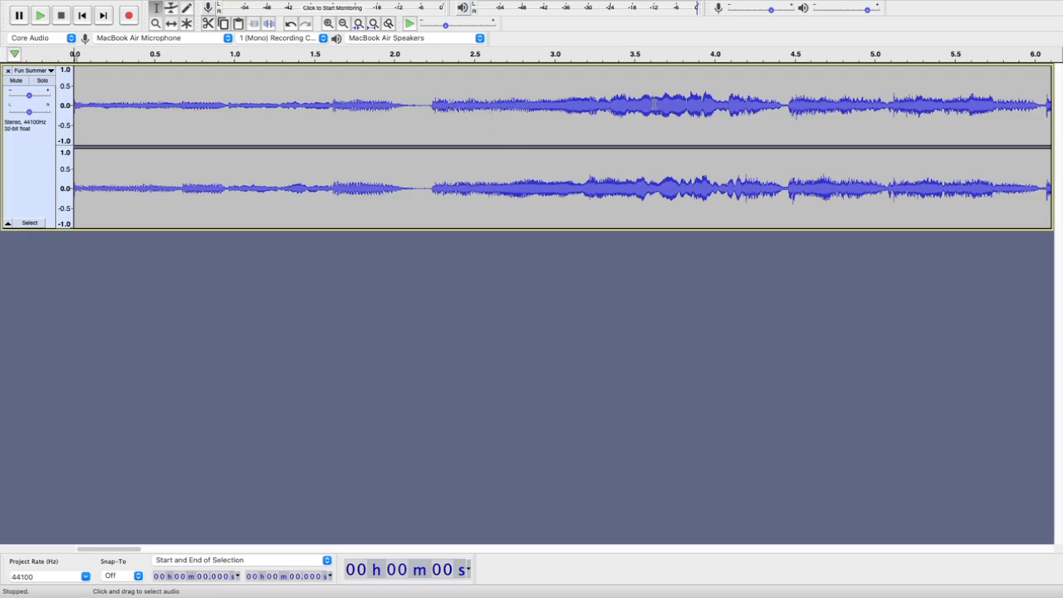
scroll(465, 124, right, 10)
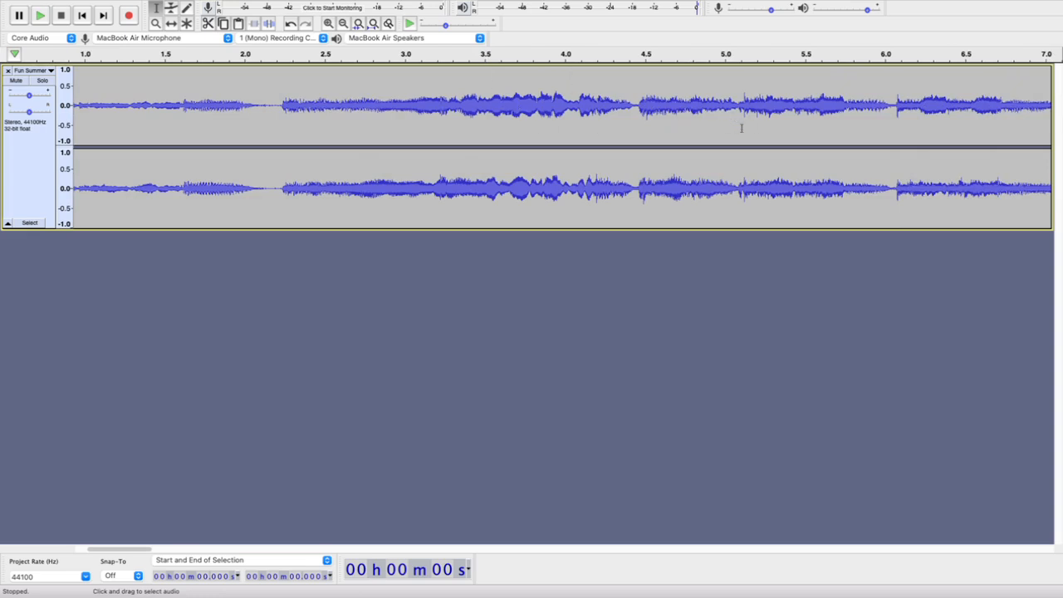
scroll(742, 128, right, 20)
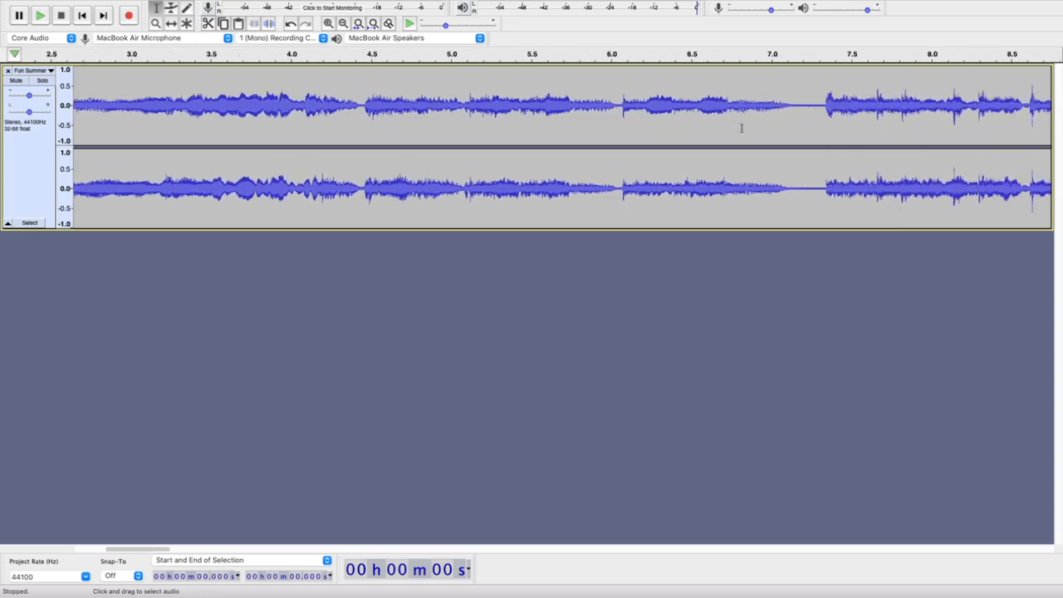
scroll(742, 127, right, 8)
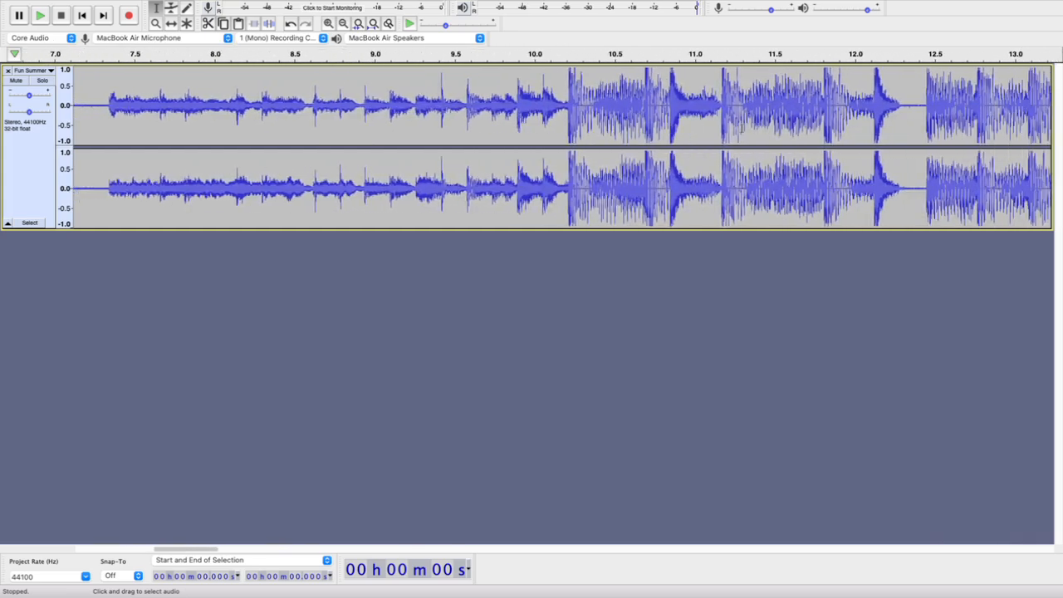
click(564, 83)
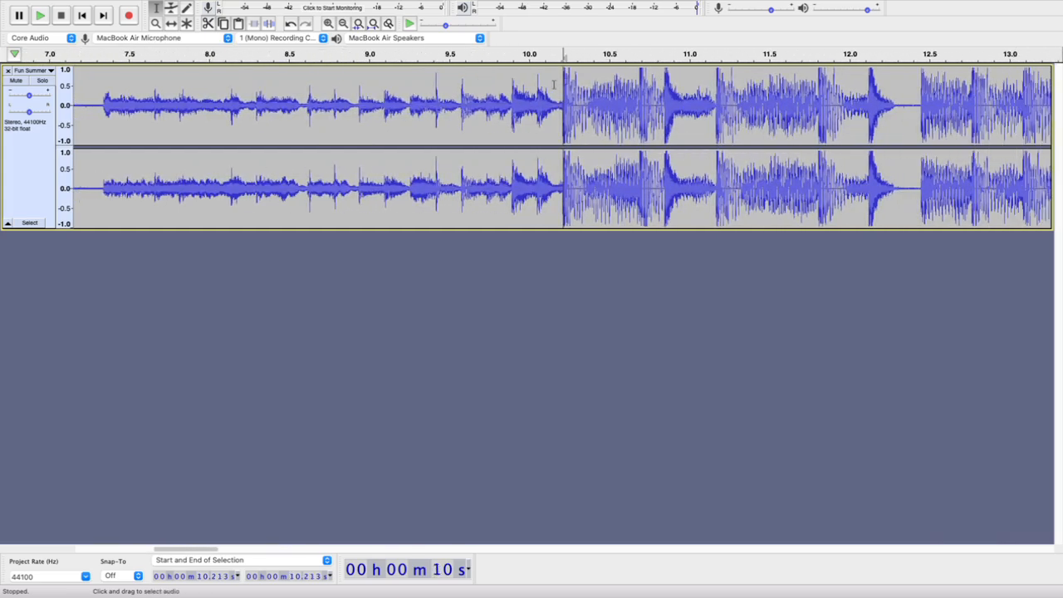
scroll(553, 84, up, 2)
scroll(553, 84, up, 1)
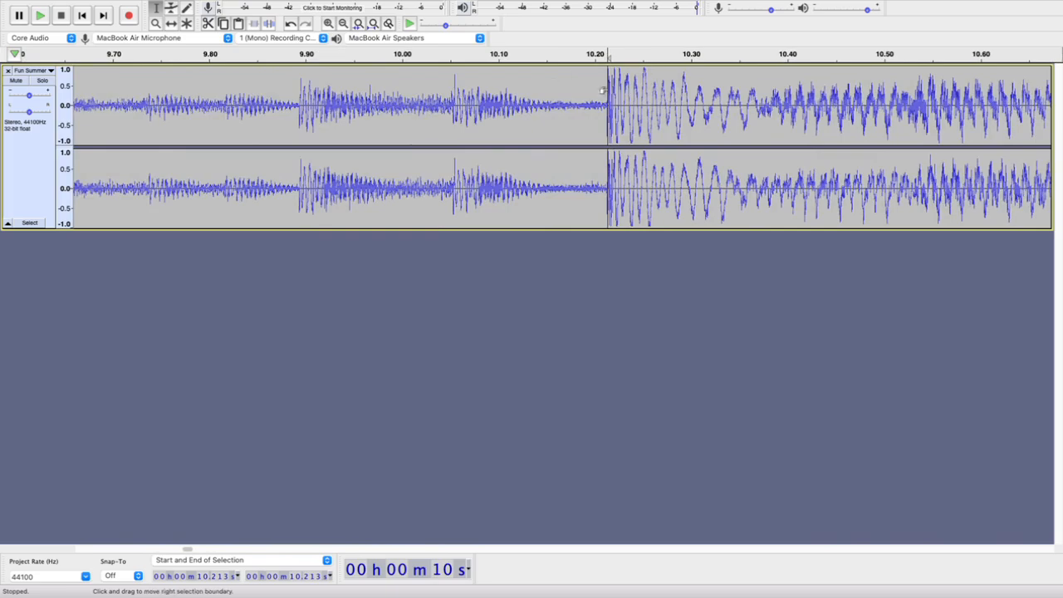
scroll(609, 90, up, 2)
scroll(610, 90, down, 5)
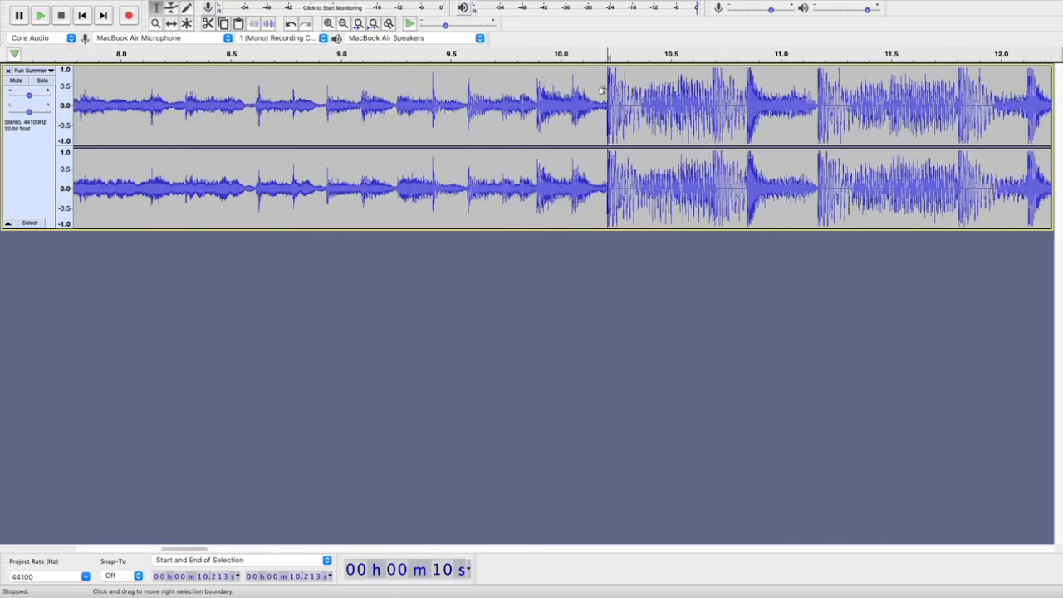
click(577, 93)
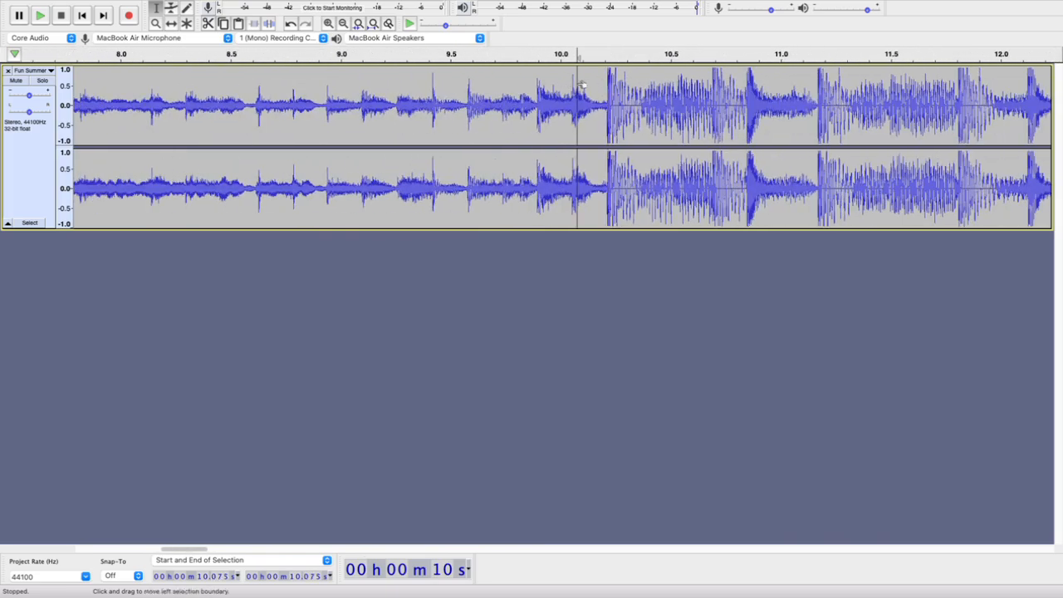
scroll(606, 91, up, 1)
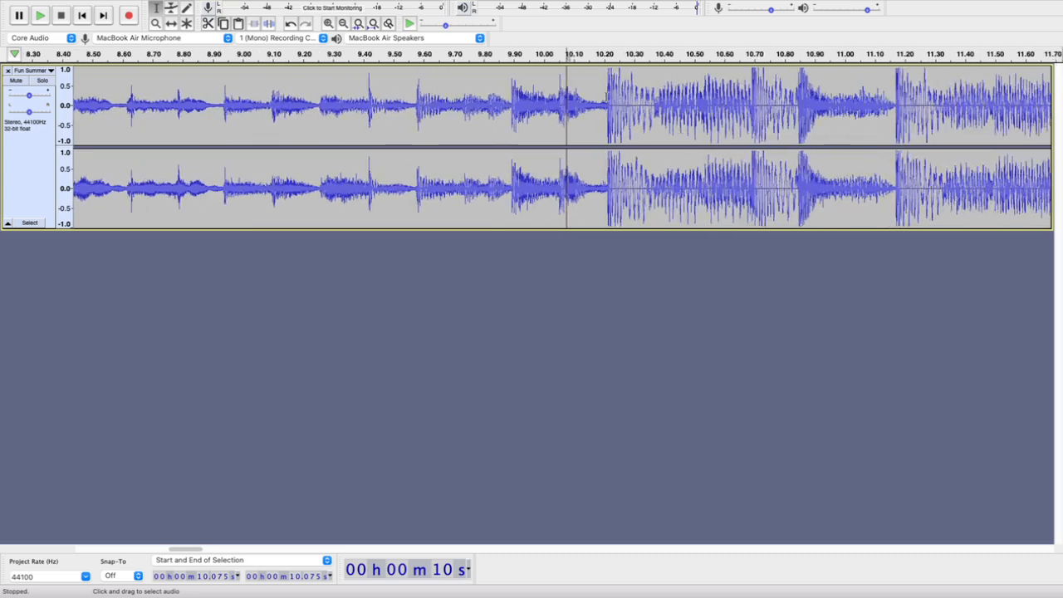
click(606, 92)
click(607, 187)
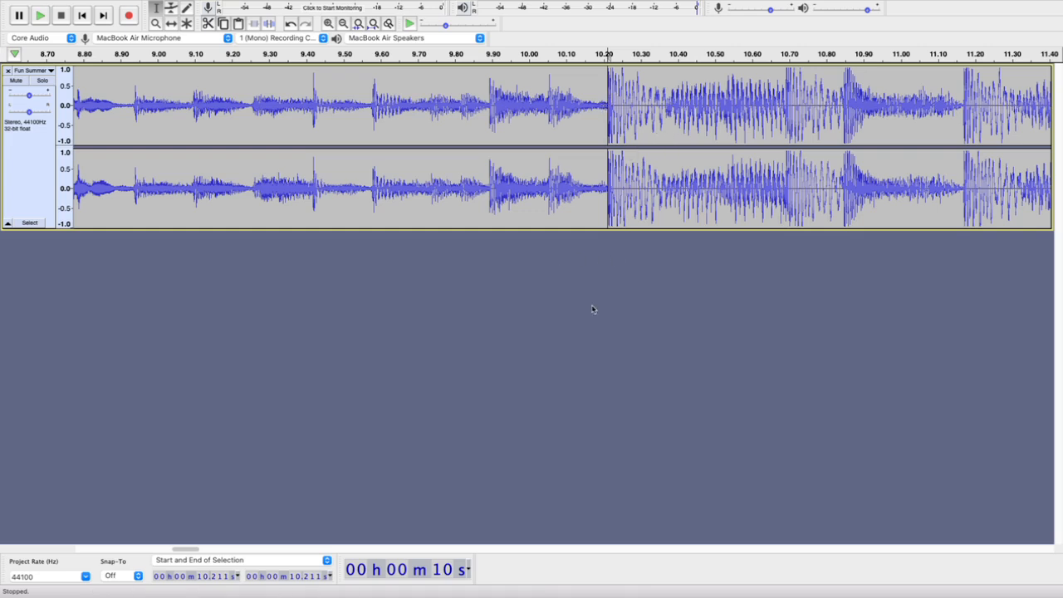
key(space)
key(space)
key(space)
key(space)
key(space)
key(space)
mouse_move(114, 4)
mouse_move(265, 4)
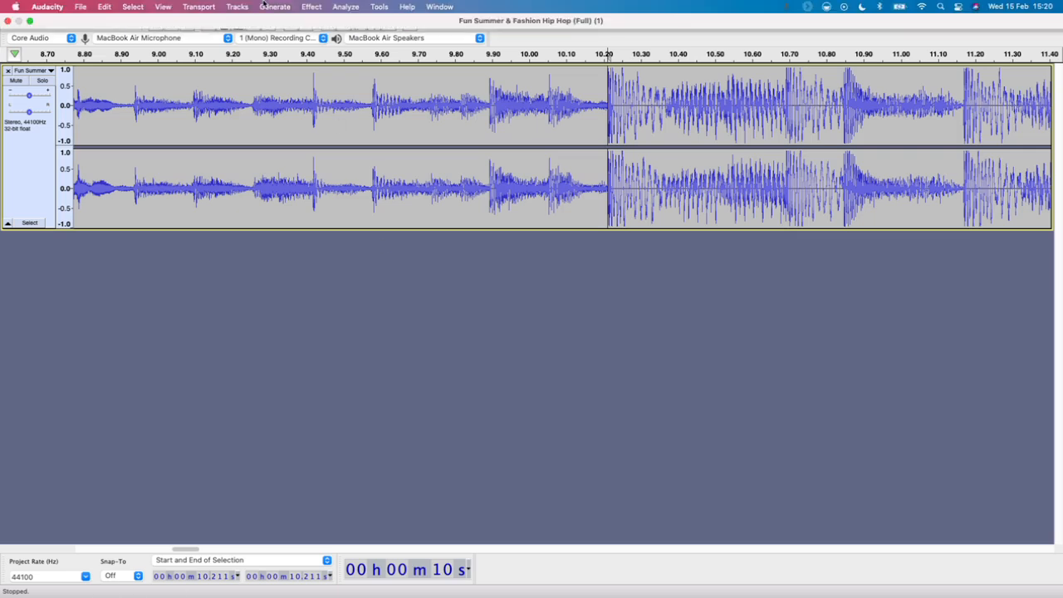
click(103, 7)
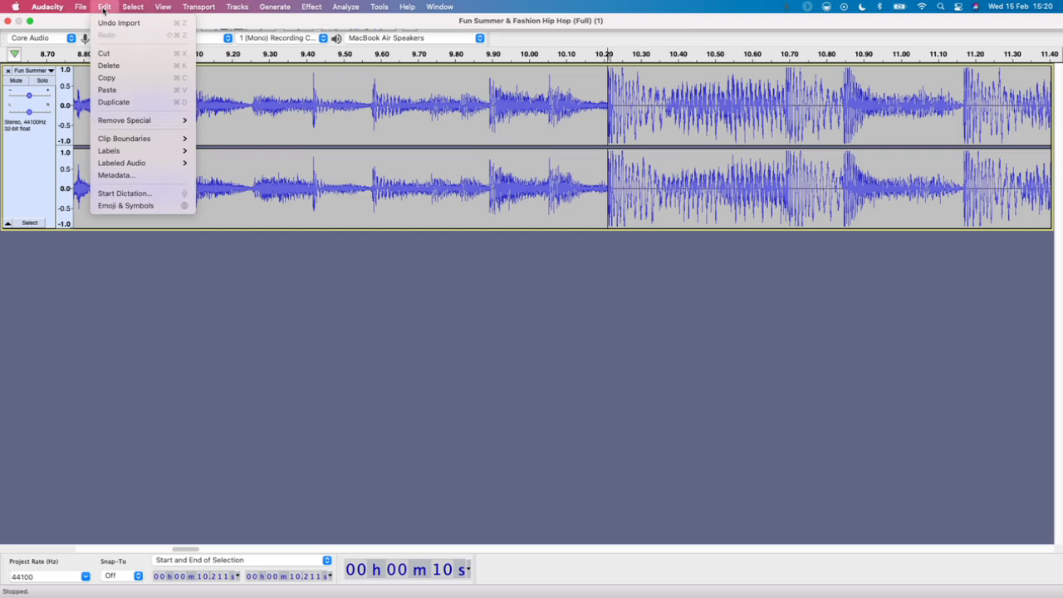
mouse_move(131, 10)
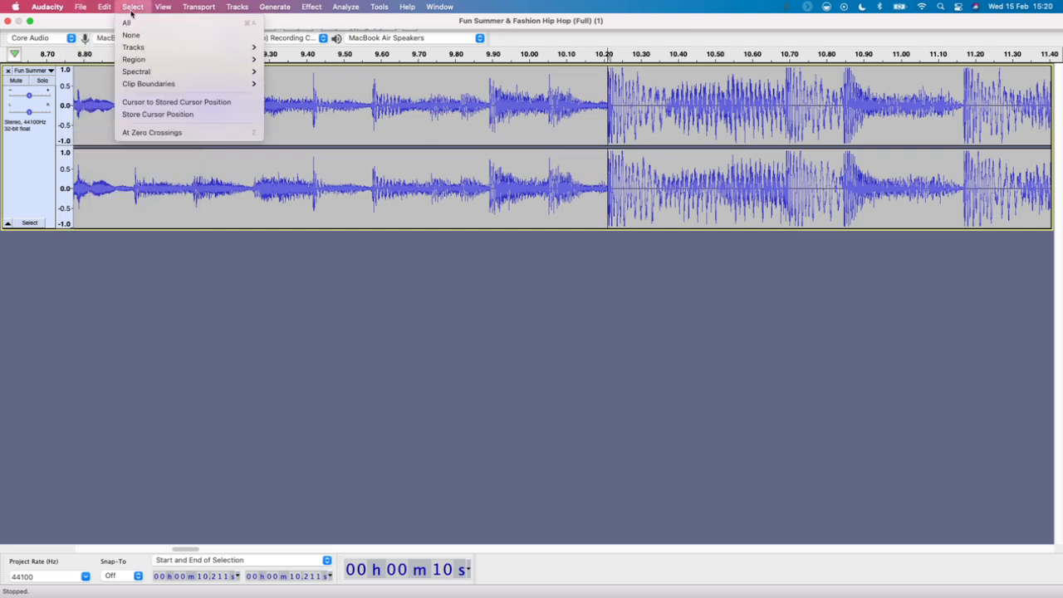
mouse_move(157, 82)
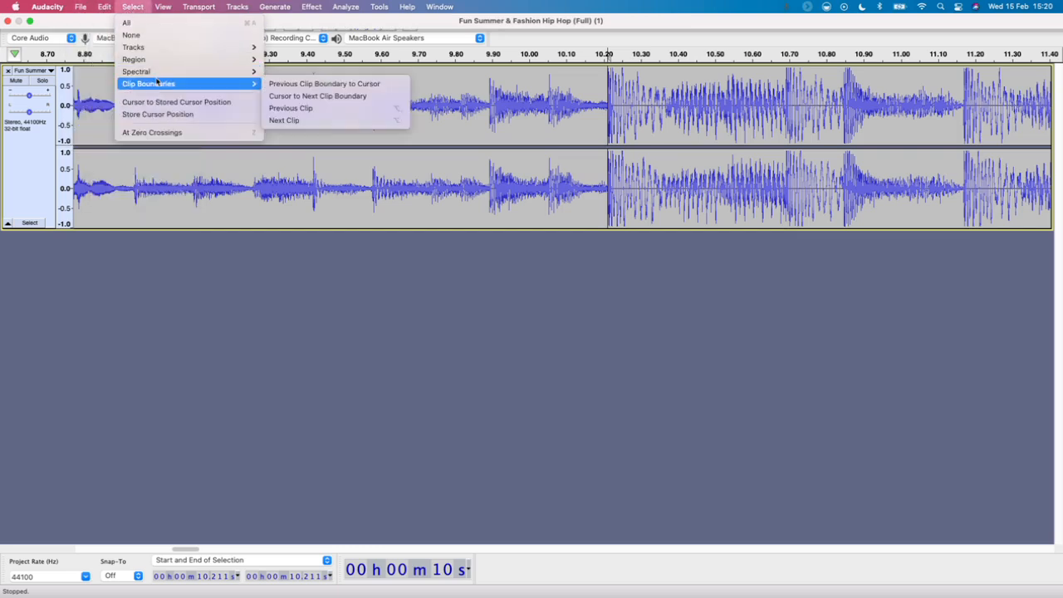
mouse_move(160, 53)
mouse_move(241, 7)
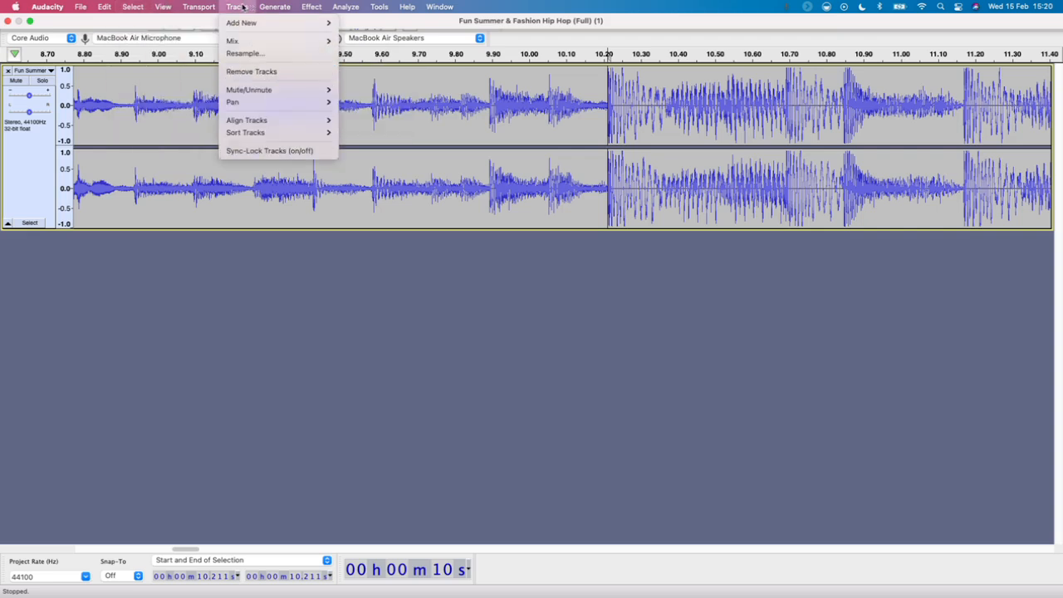
click(207, 9)
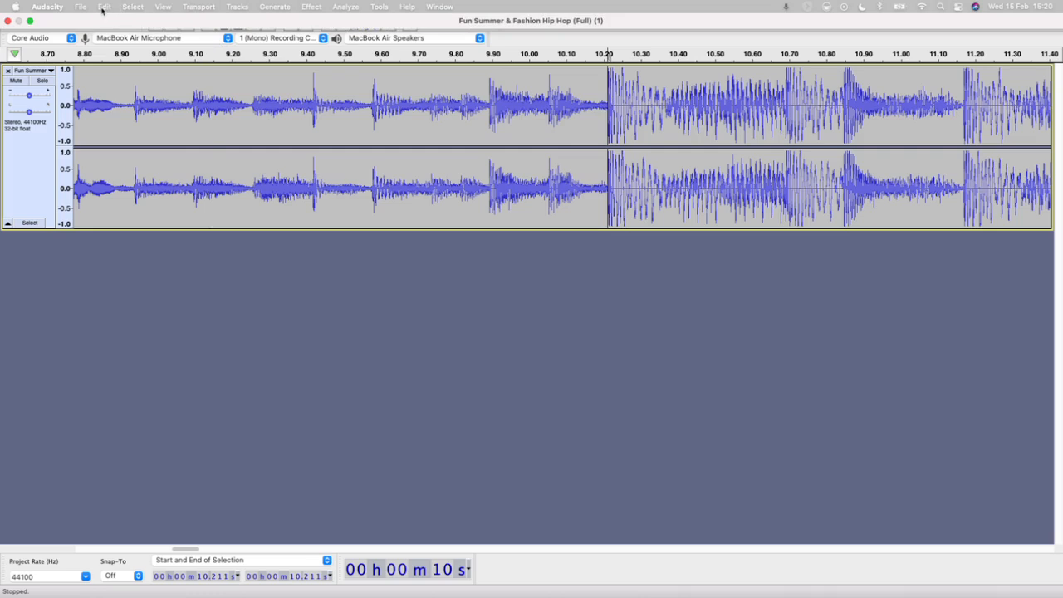
Split the track into two clips at the cursor position, 10.211 s
click(164, 7)
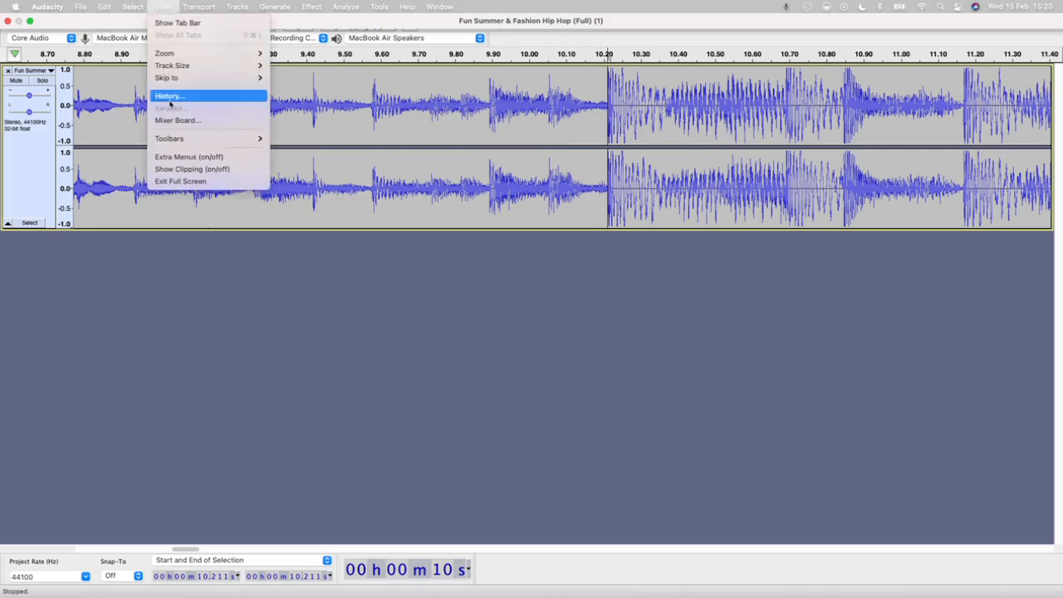
mouse_move(136, 7)
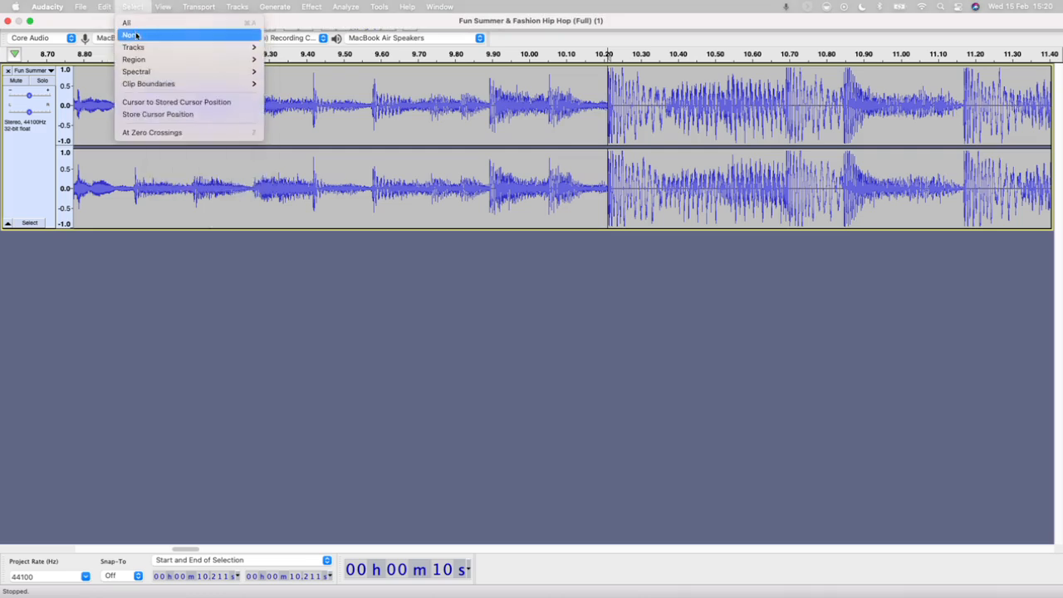
mouse_move(151, 86)
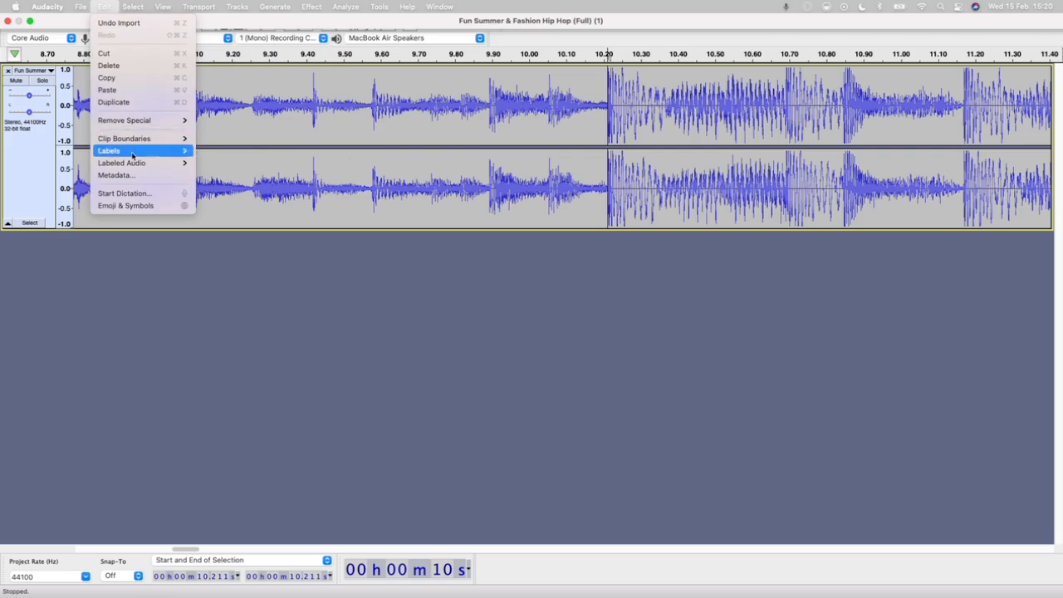
mouse_move(131, 139)
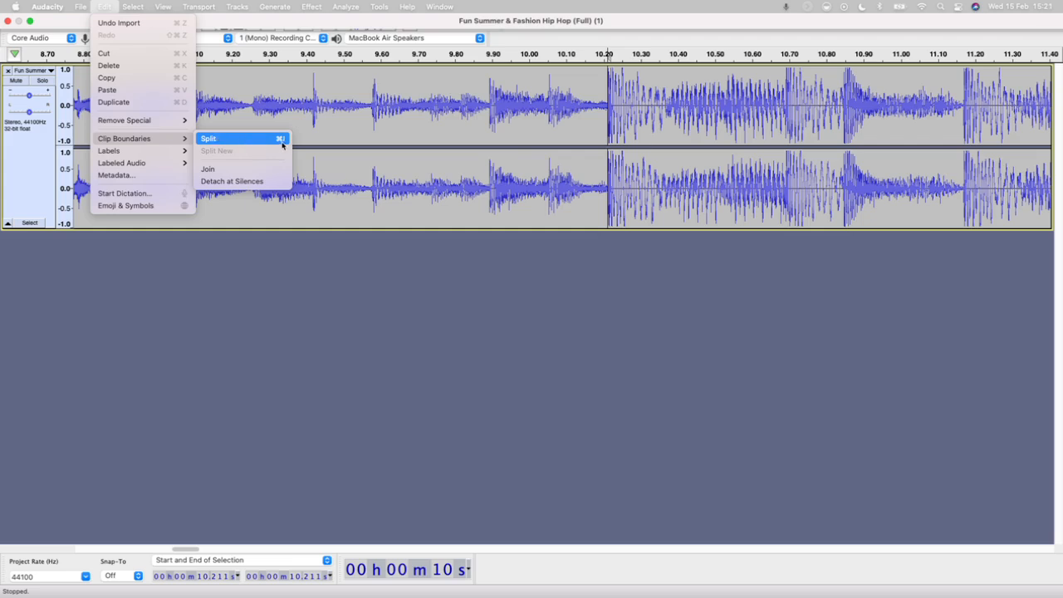
click(231, 140)
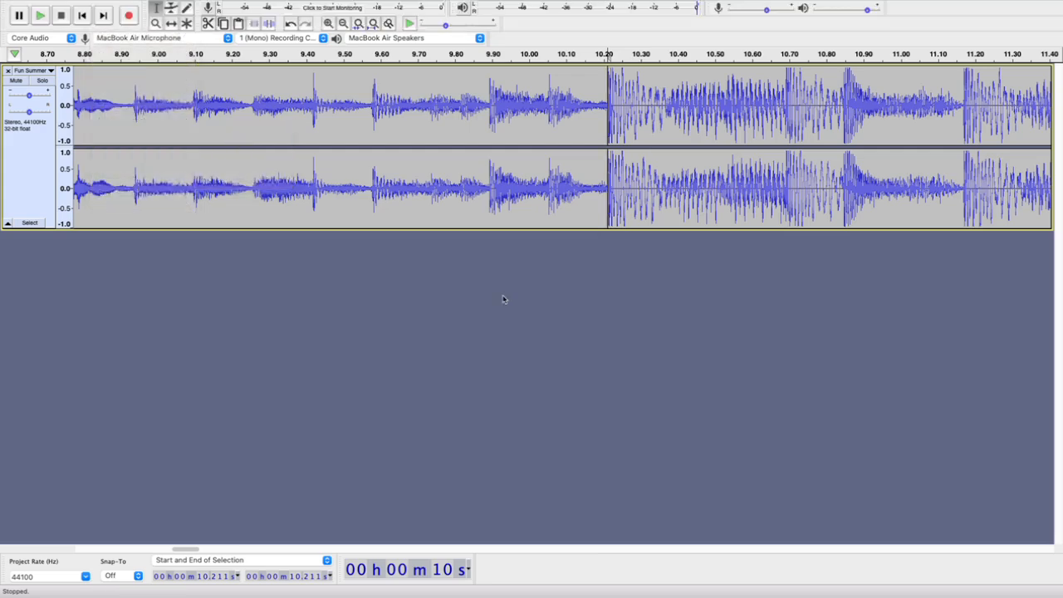
Merge the two clips back together at the 10.211 s split line
scroll(607, 174, up, 4)
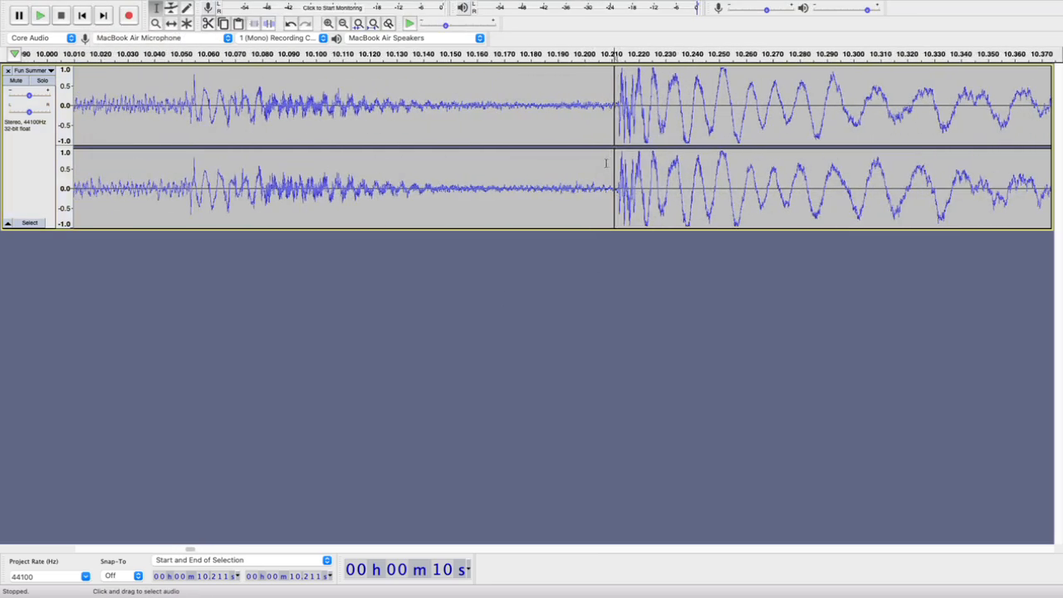
scroll(615, 127, up, 5)
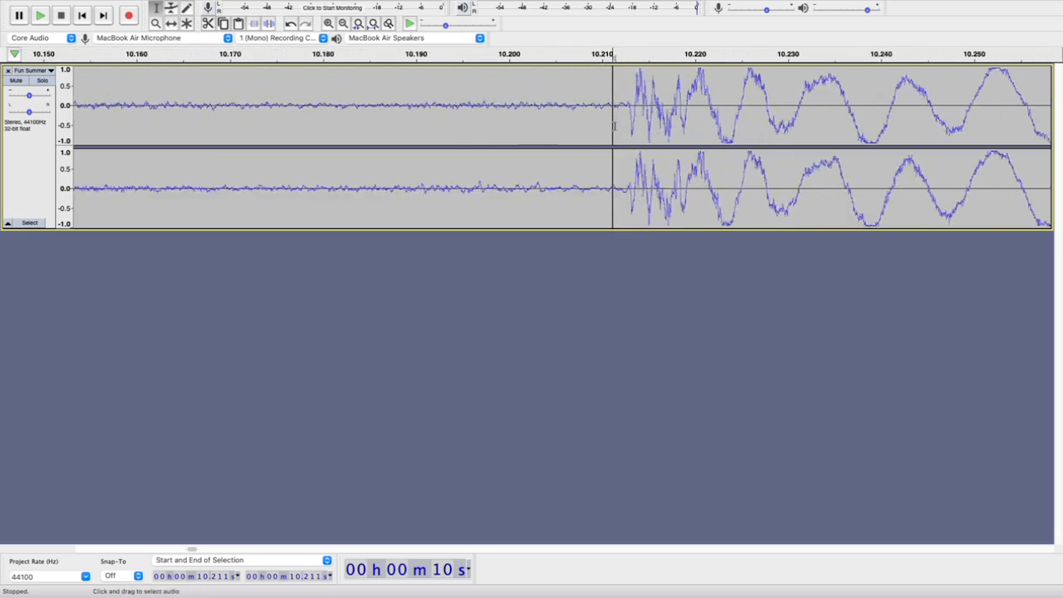
scroll(632, 71, down, 6)
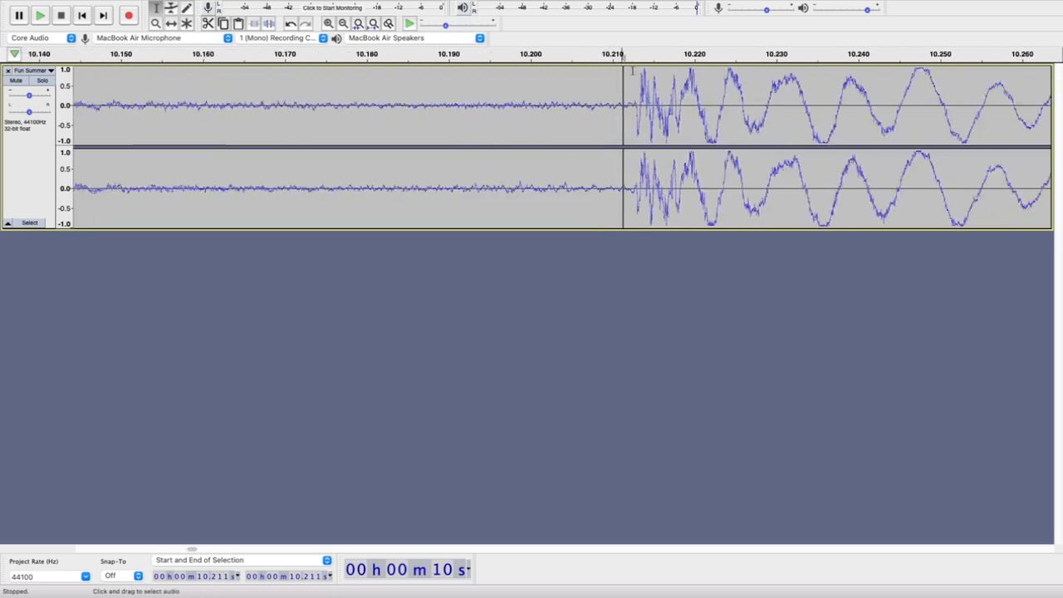
scroll(630, 71, up, 5)
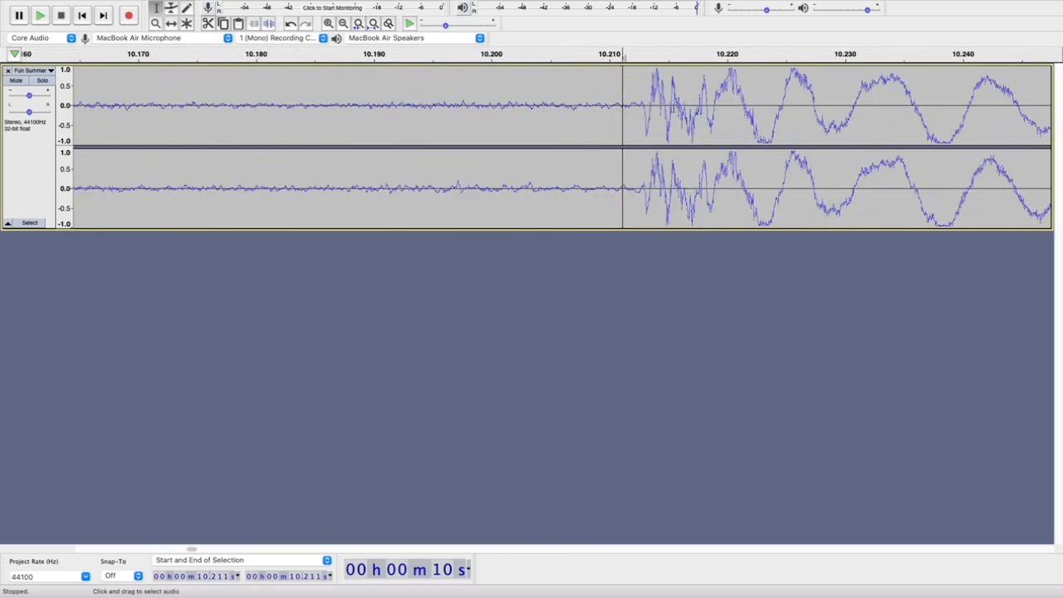
click(674, 109)
click(751, 111)
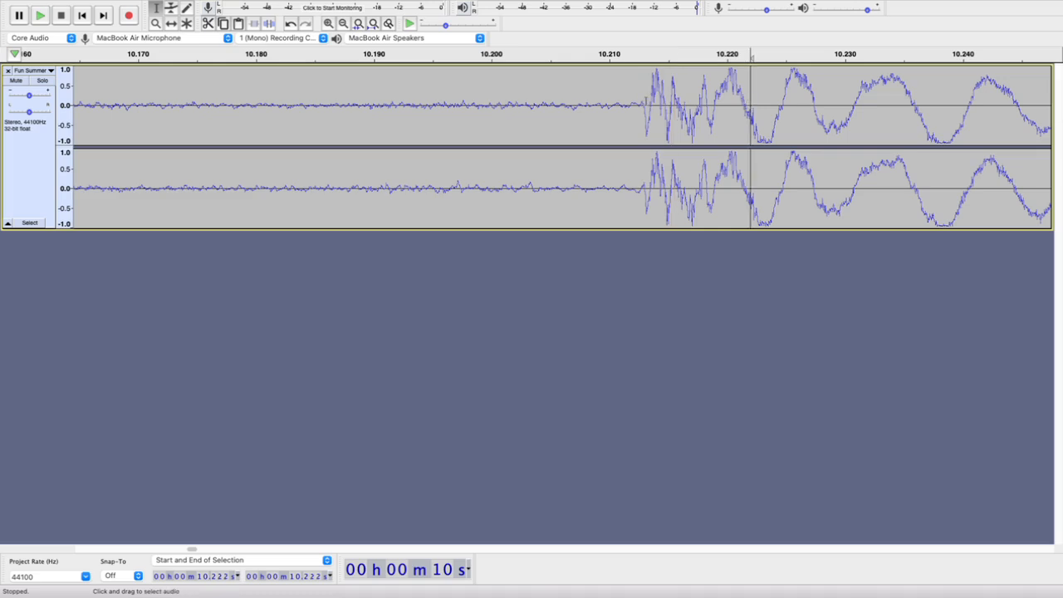
Place the cursor at 10.213 s, on the onset of the loud section, and split the track into two clips there
click(646, 100)
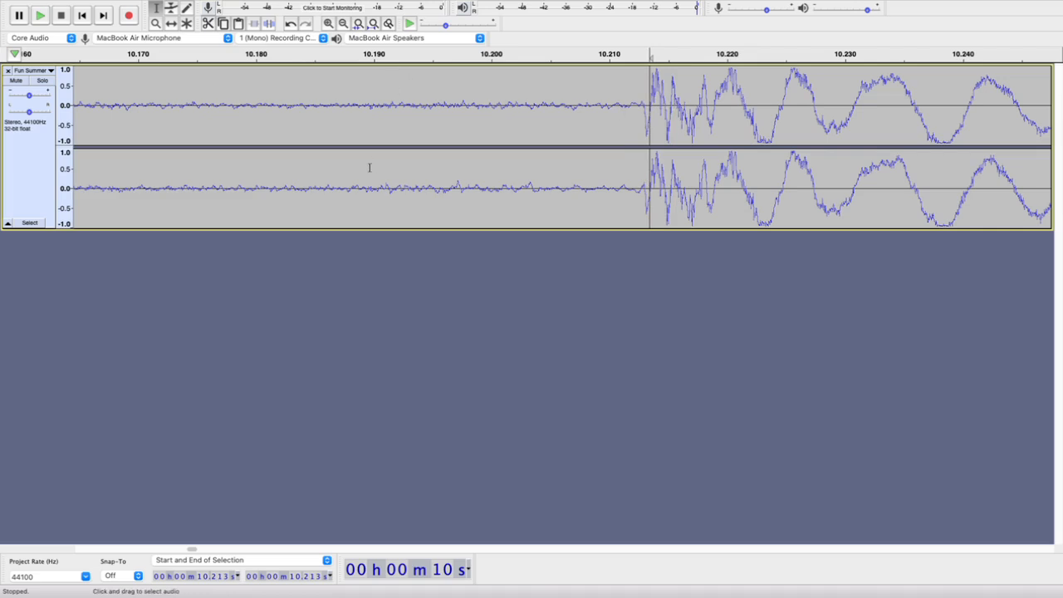
mouse_move(208, 5)
click(104, 7)
mouse_move(143, 138)
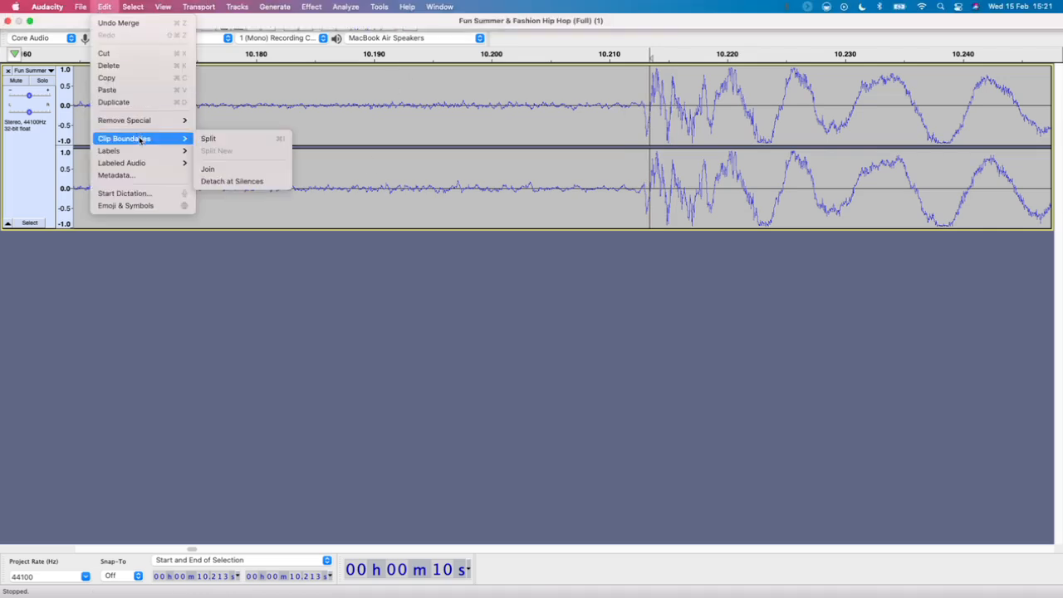
click(447, 263)
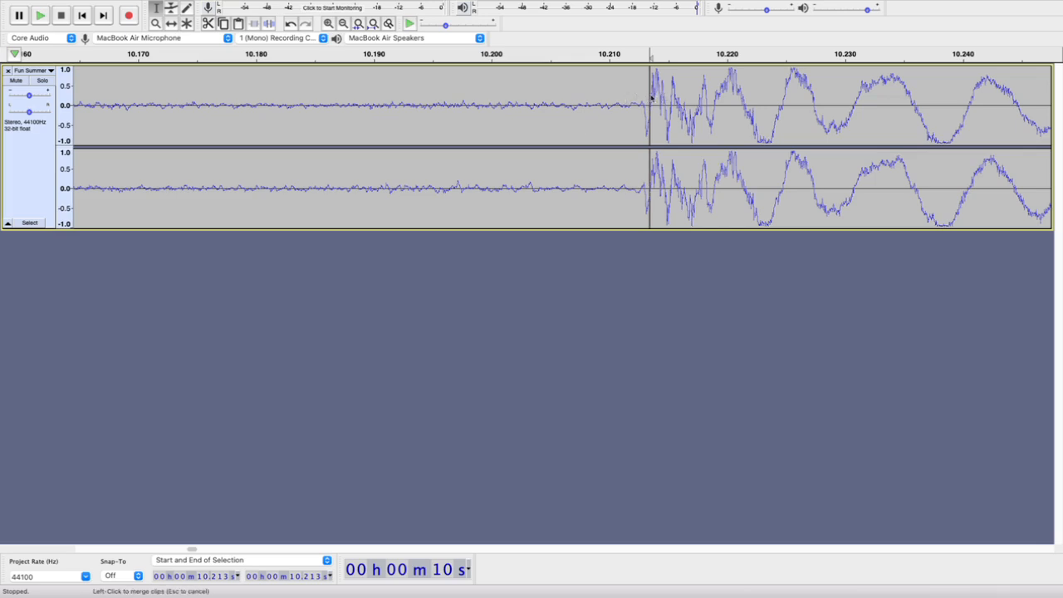
Use the Time Shift tool to move the loud clip later, starting at about 10.37 s, and preview the gap from about 8.8 s
scroll(639, 106, down, 5)
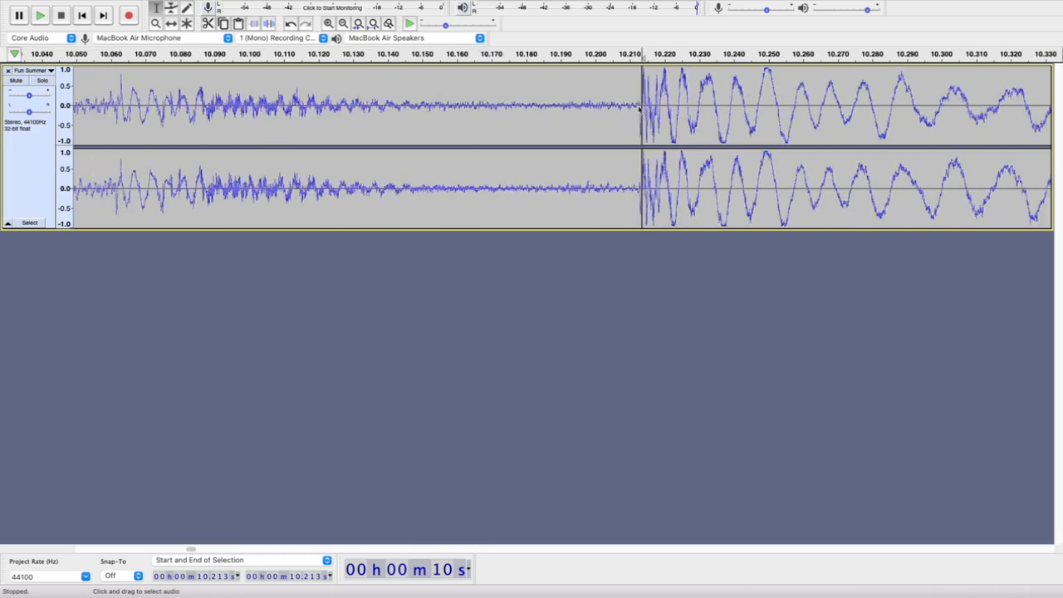
scroll(461, 97, down, 2)
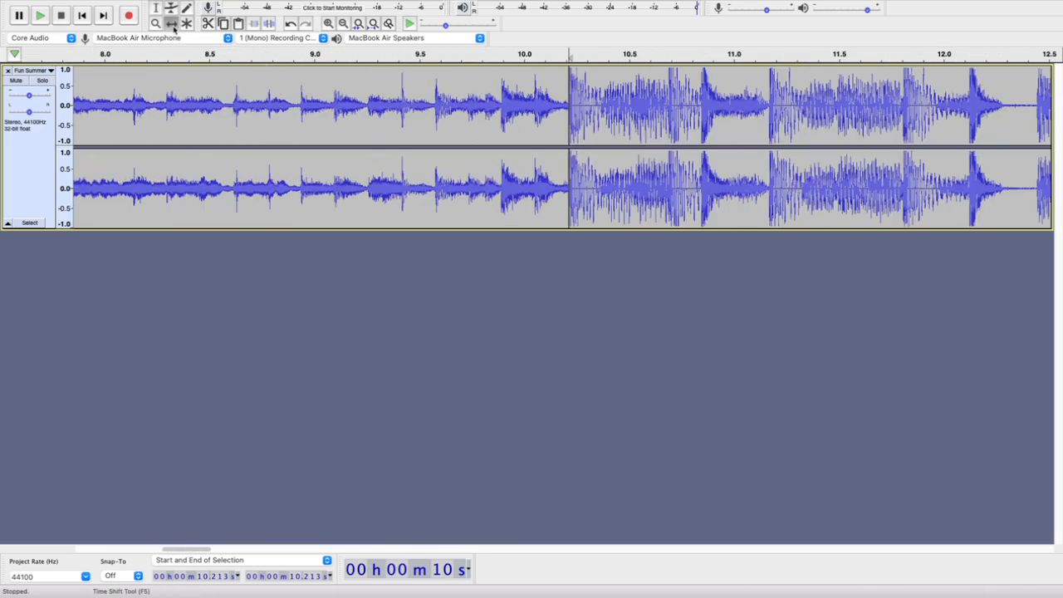
drag(619, 103, 654, 103)
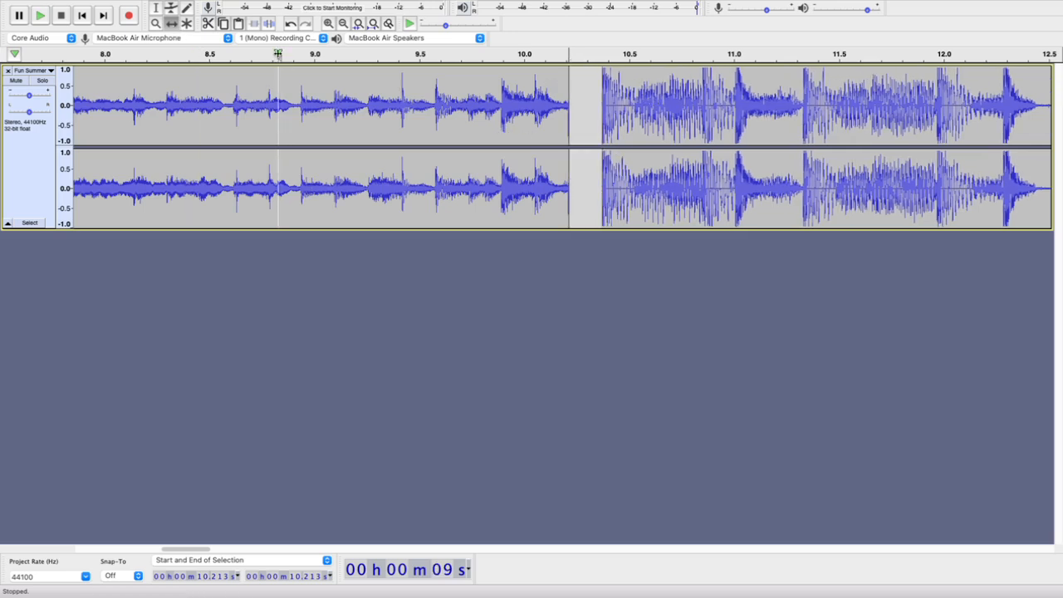
click(278, 54)
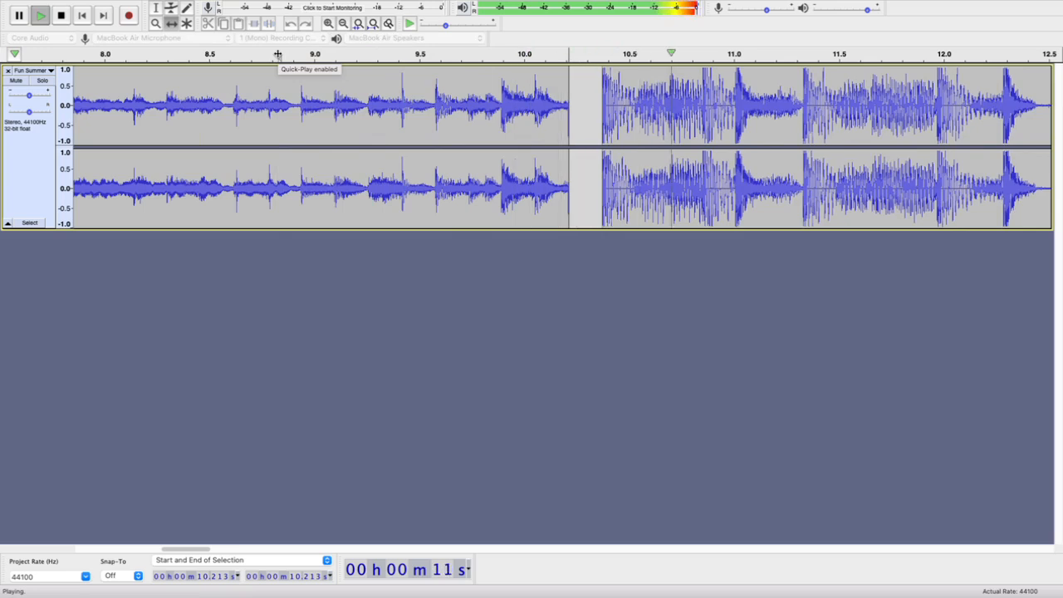
key(space)
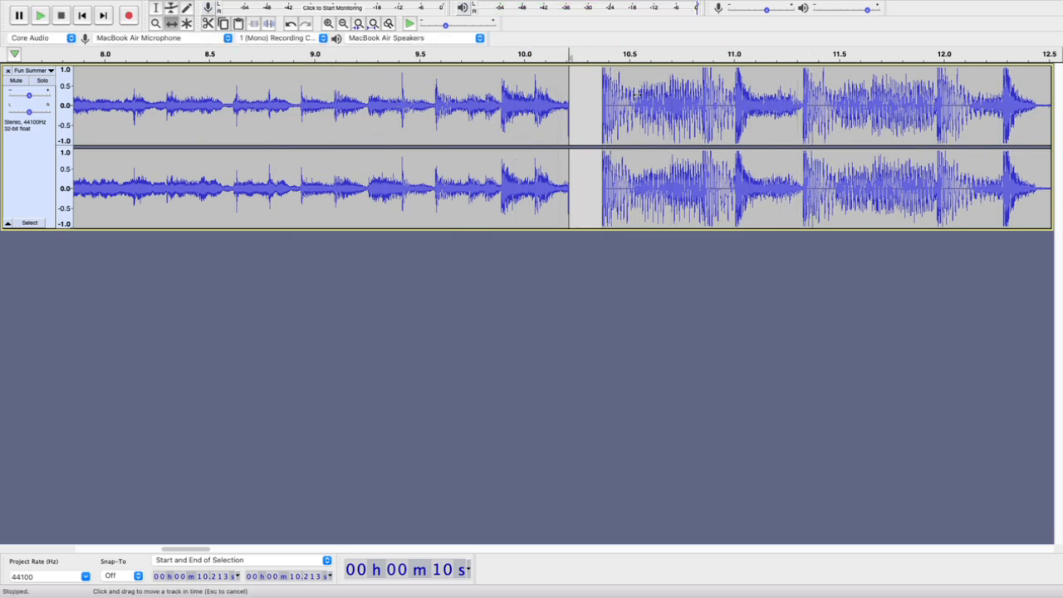
Use the Time Shift tool to move the loud clip later, starting at about 11.1 s, and preview the gap from about 9.2 s
drag(634, 95, 791, 95)
click(379, 55)
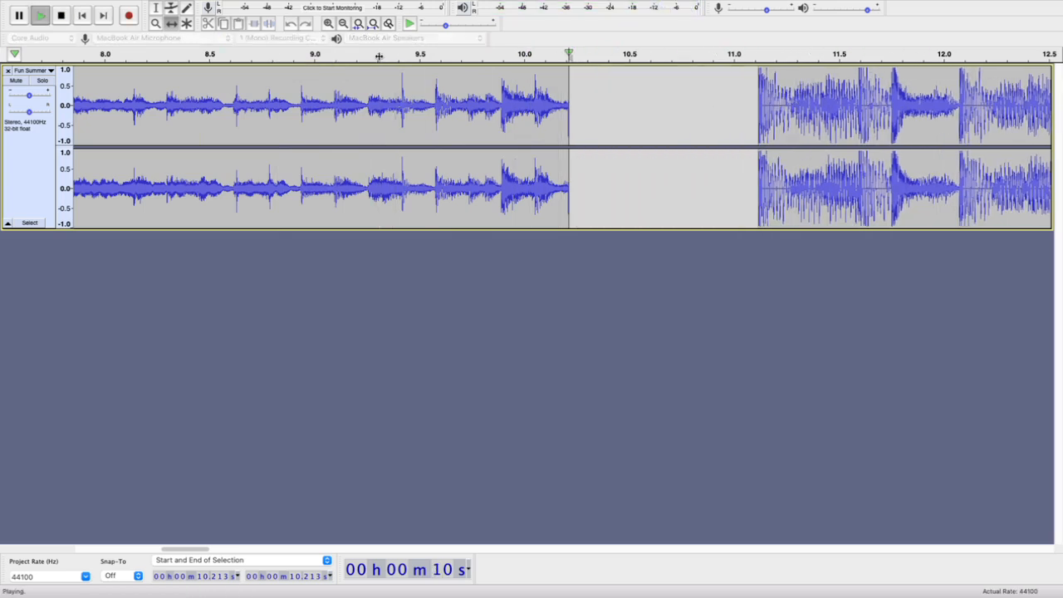
click(357, 54)
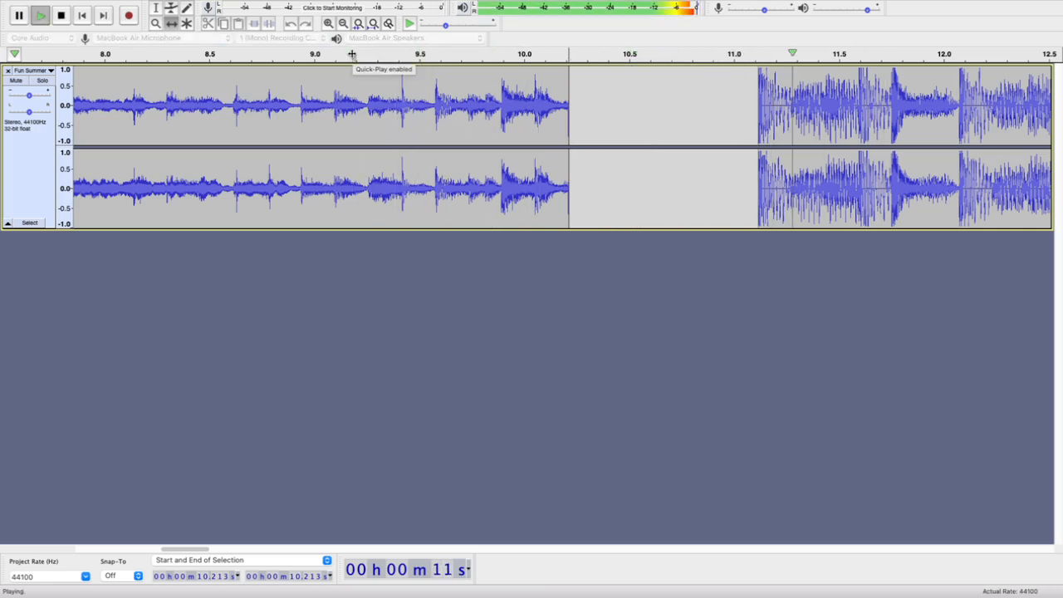
key(space)
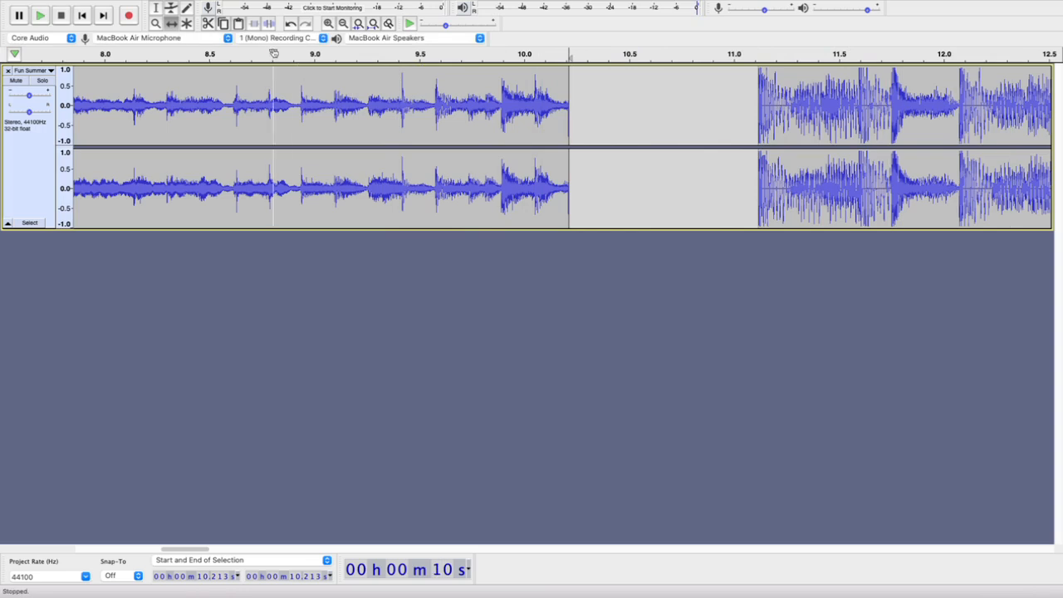
Shift the loud clip back against the end of the quiet clip at 10.213 s and check the join at sample level
click(170, 25)
drag(865, 103, 673, 98)
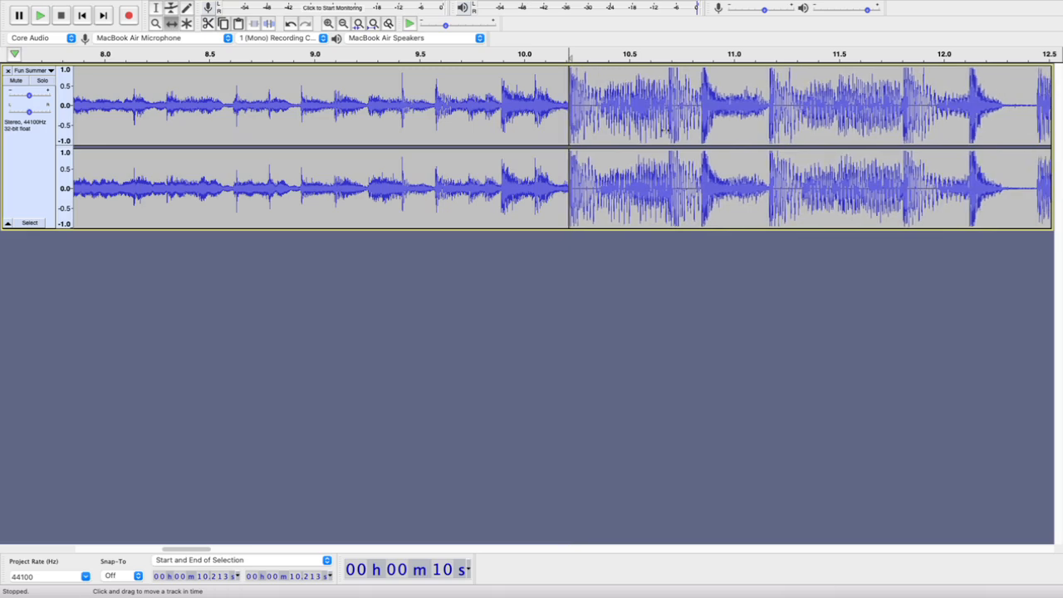
scroll(557, 113, up, 5)
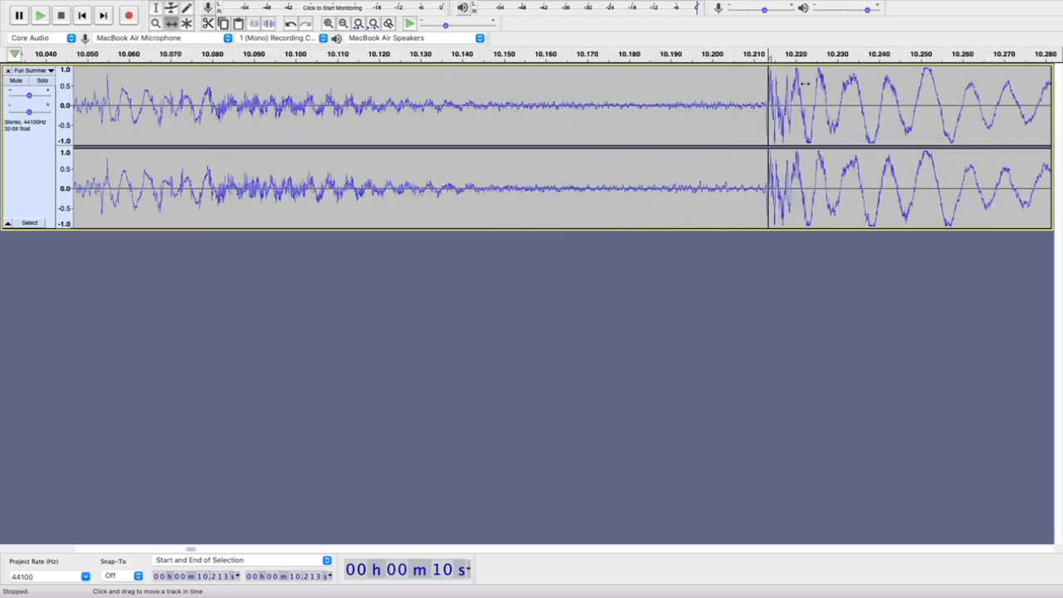
scroll(765, 101, up, 5)
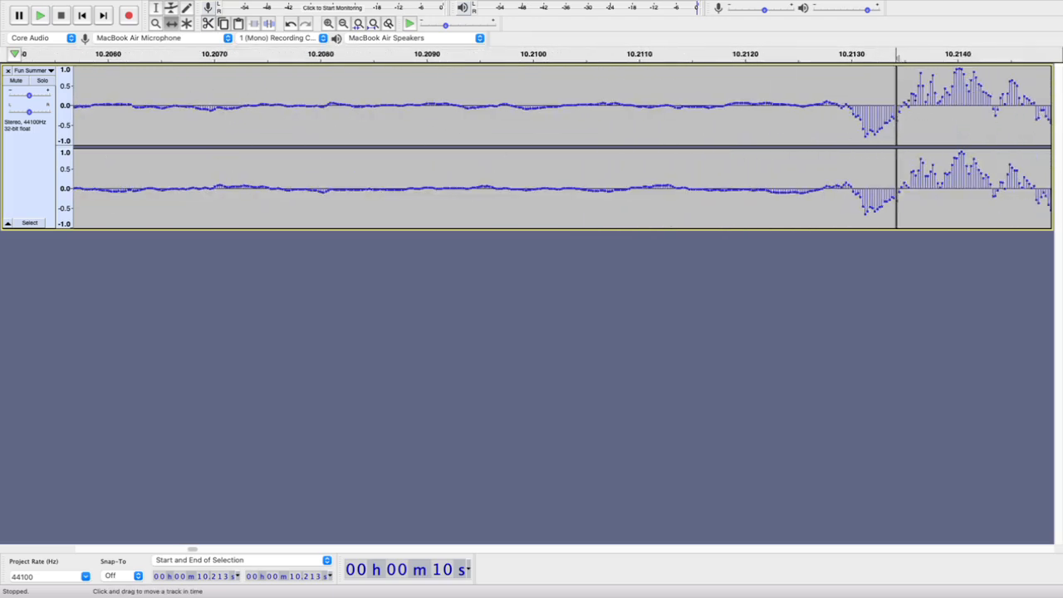
scroll(902, 158, down, 8)
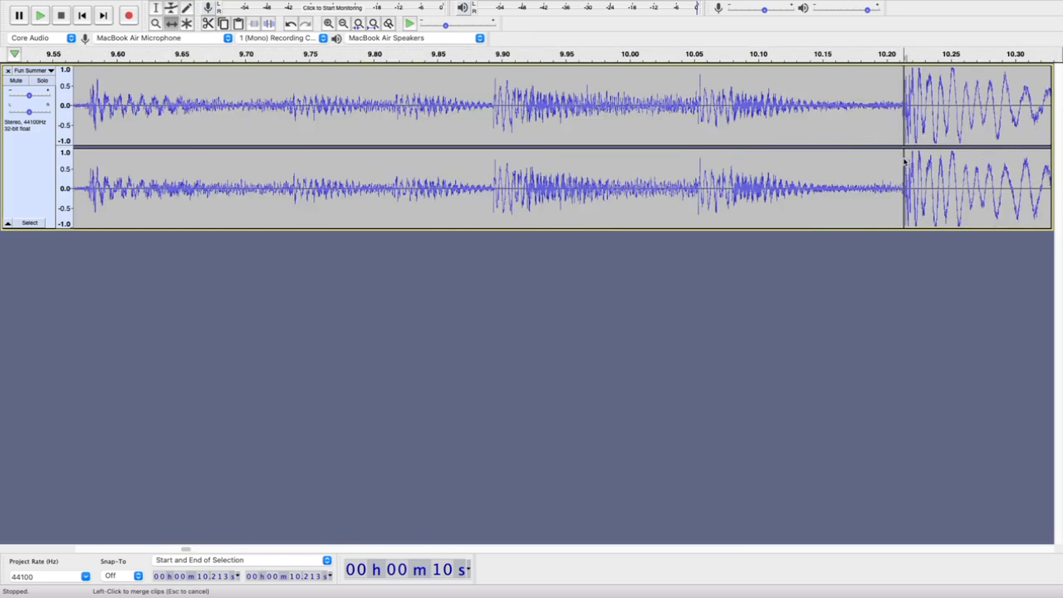
scroll(903, 158, down, 6)
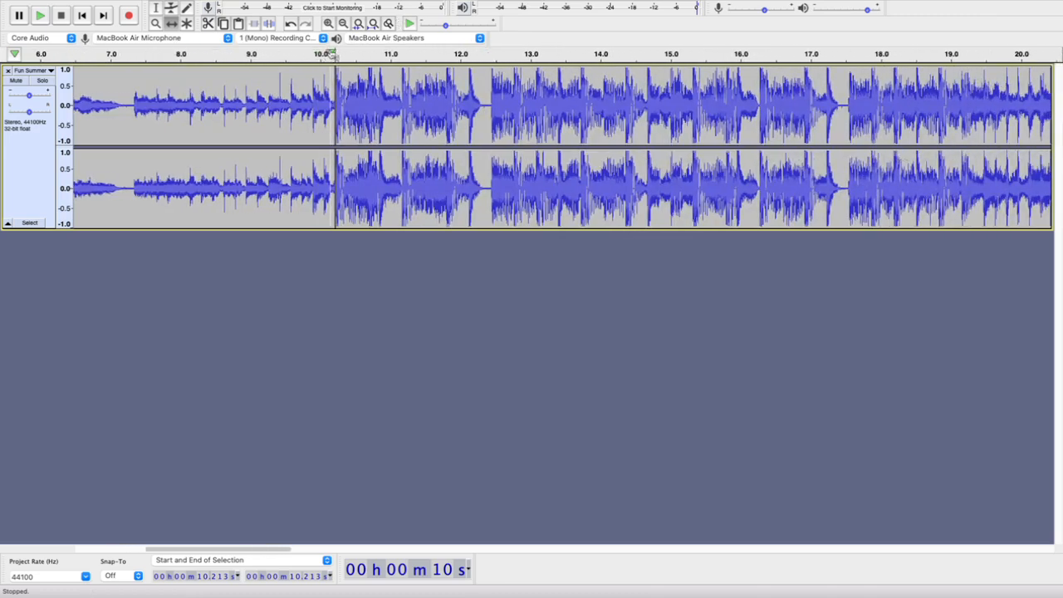
Play the loud section from about 10.1 s through about 20 s to listen for where its phrases change
click(330, 53)
scroll(420, 50, down, 3)
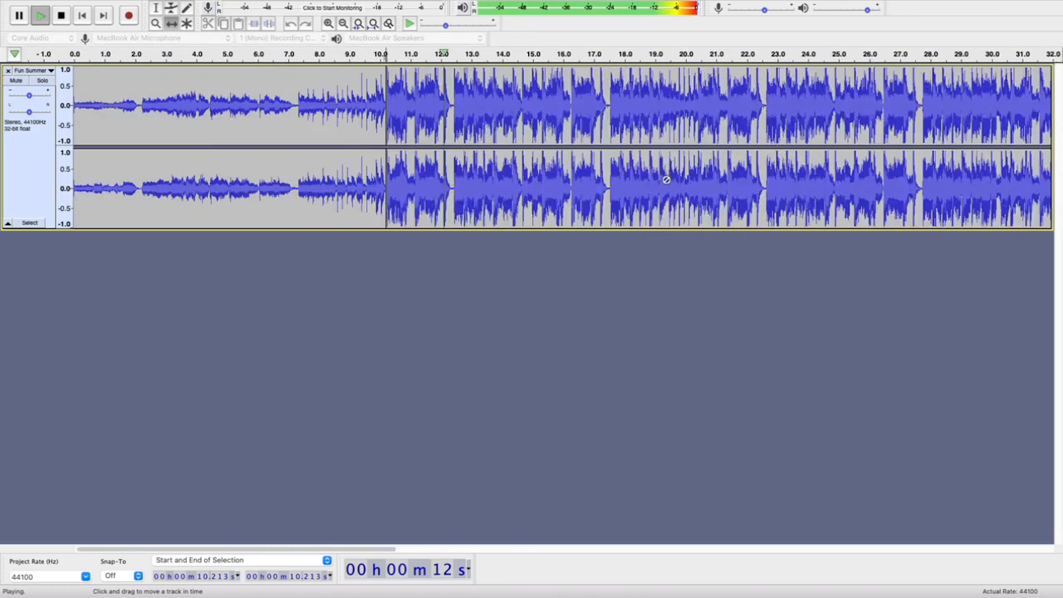
scroll(666, 179, down, 1)
scroll(765, 163, right, 2)
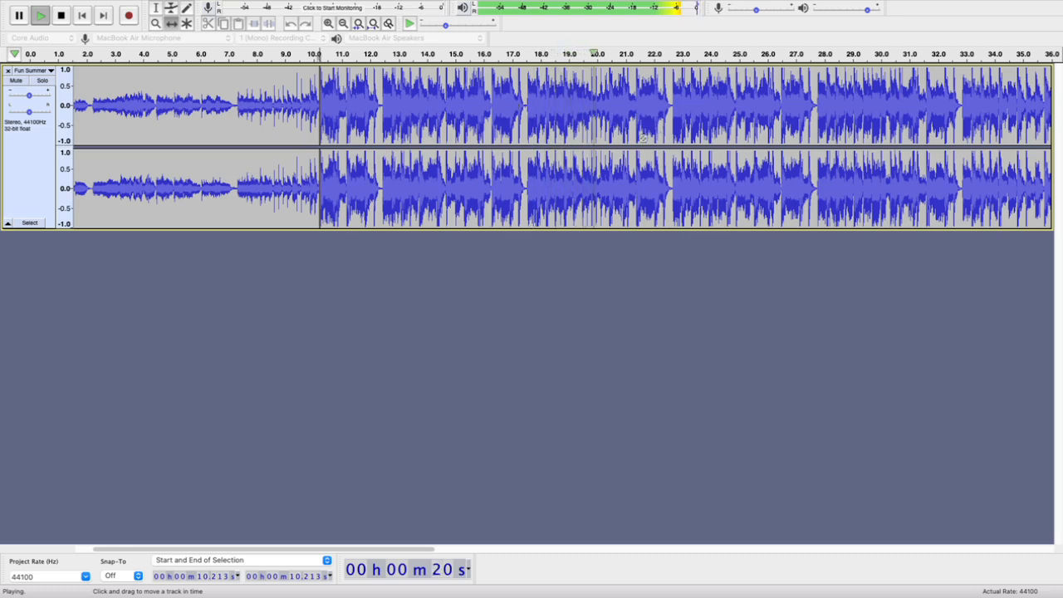
key(space)
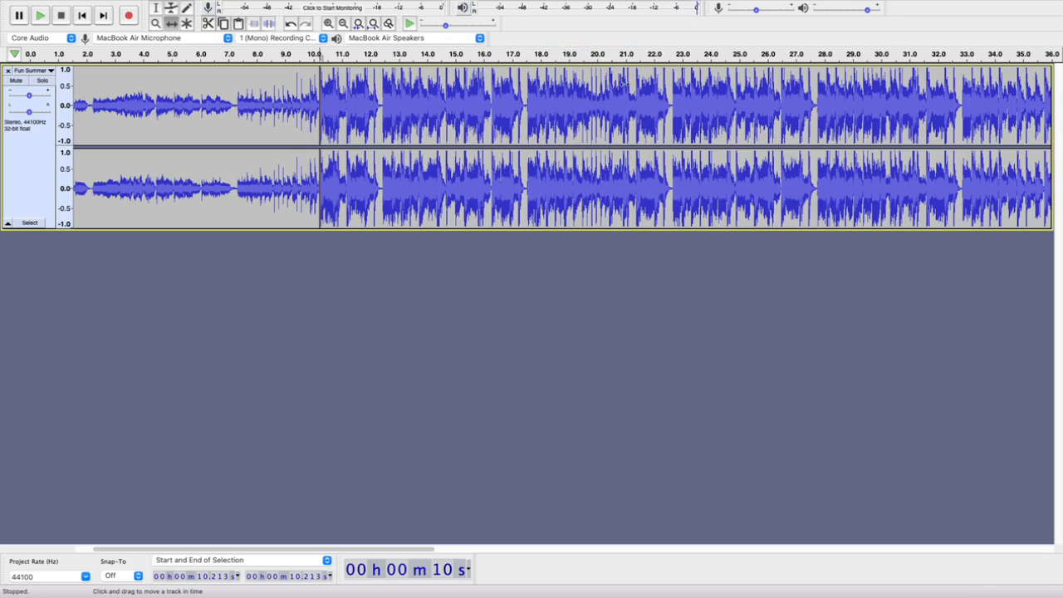
Place the cursor in the short pause at 17.430 s and listen to the phrase that starts there
scroll(679, 108, up, 5)
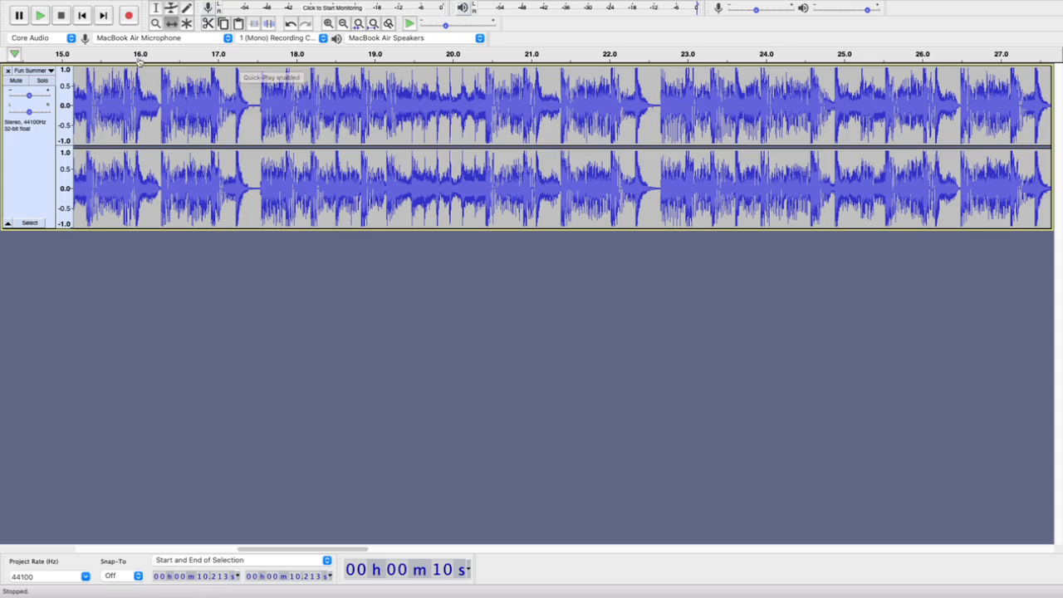
click(207, 88)
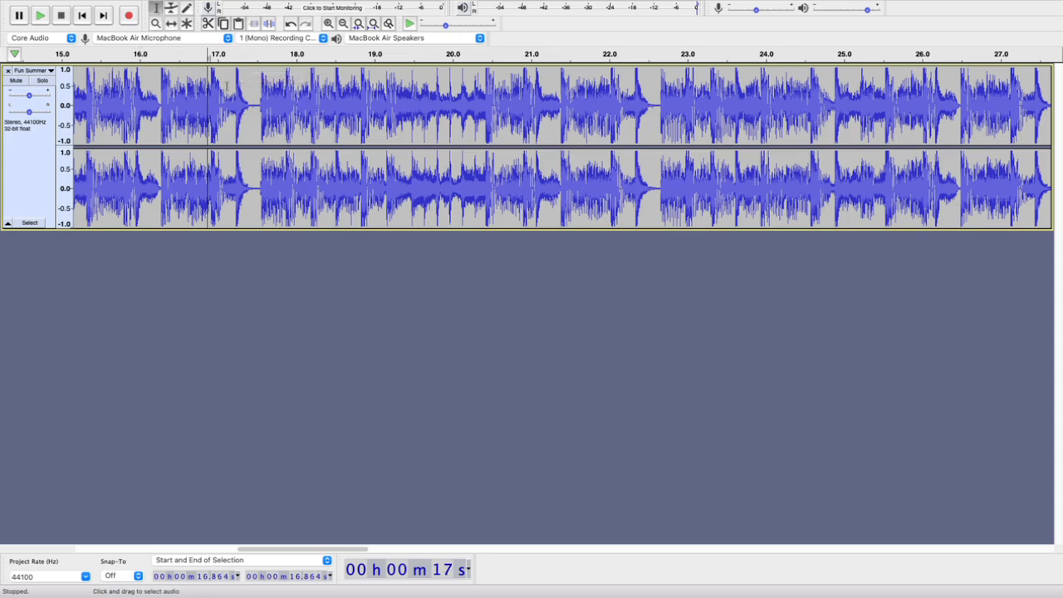
click(252, 84)
click(40, 15)
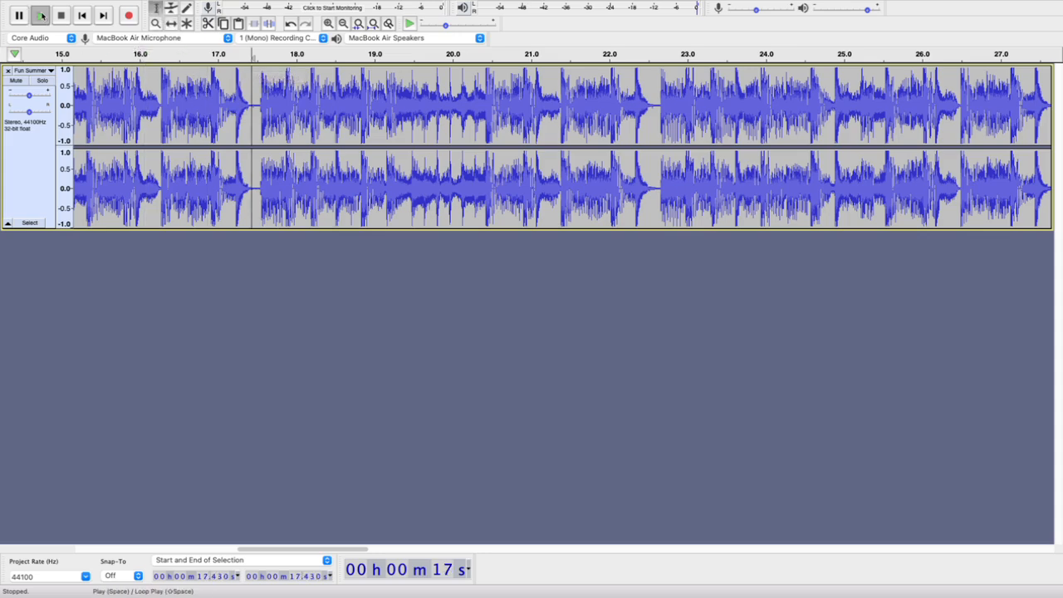
click(60, 16)
click(40, 16)
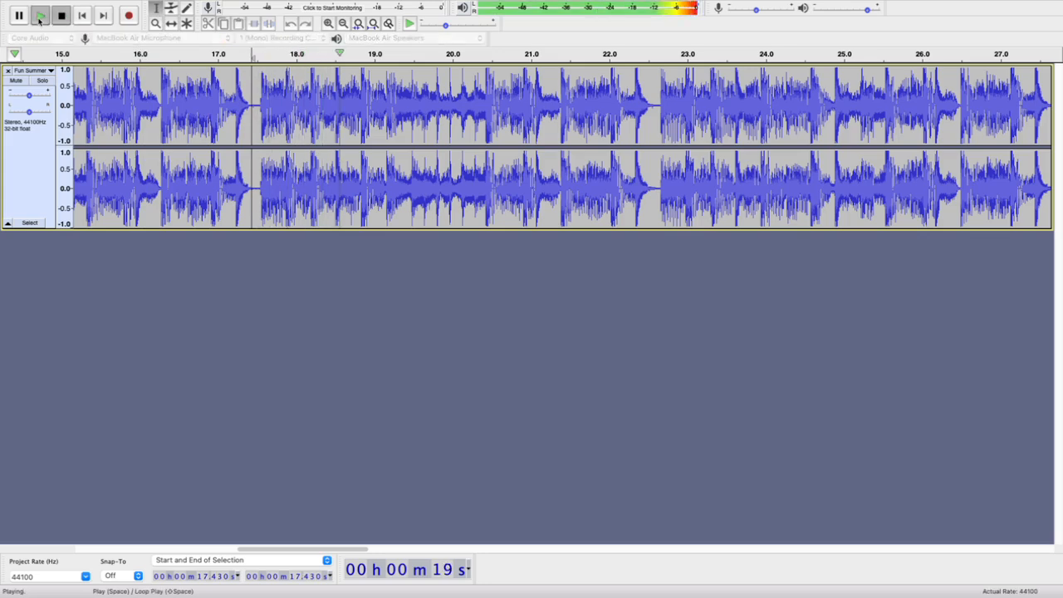
click(39, 18)
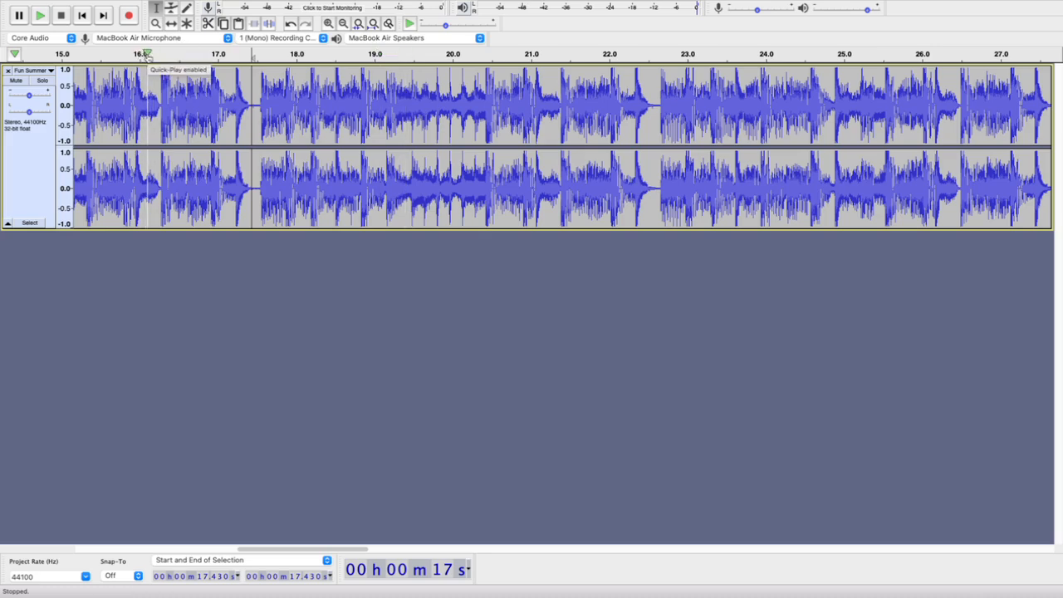
Preview the loud section from about 16.1 s, from the pause near 22.6 s, and from about 17.5 s
click(147, 54)
click(145, 54)
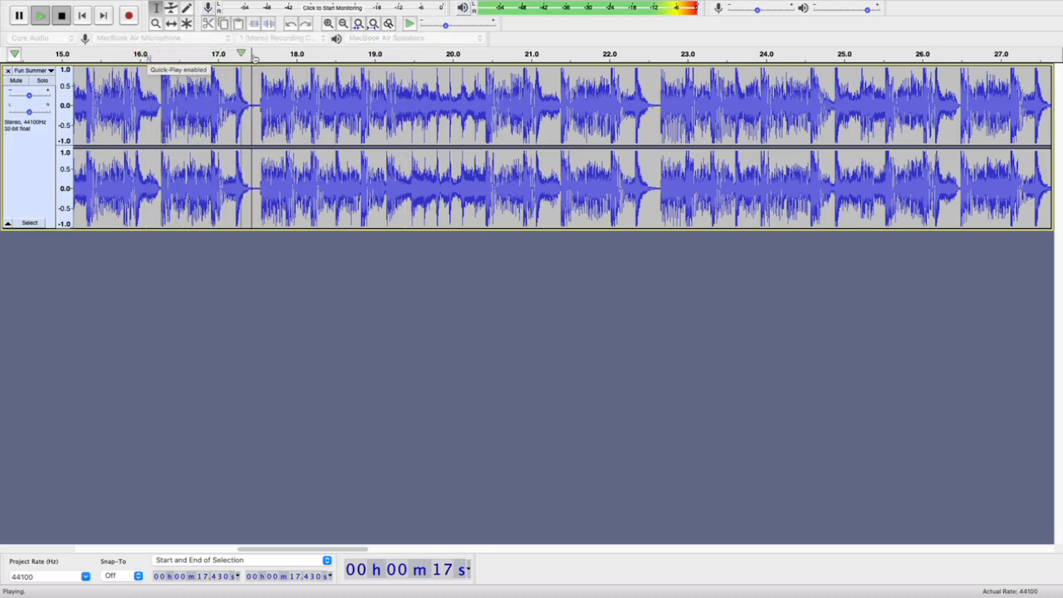
click(61, 16)
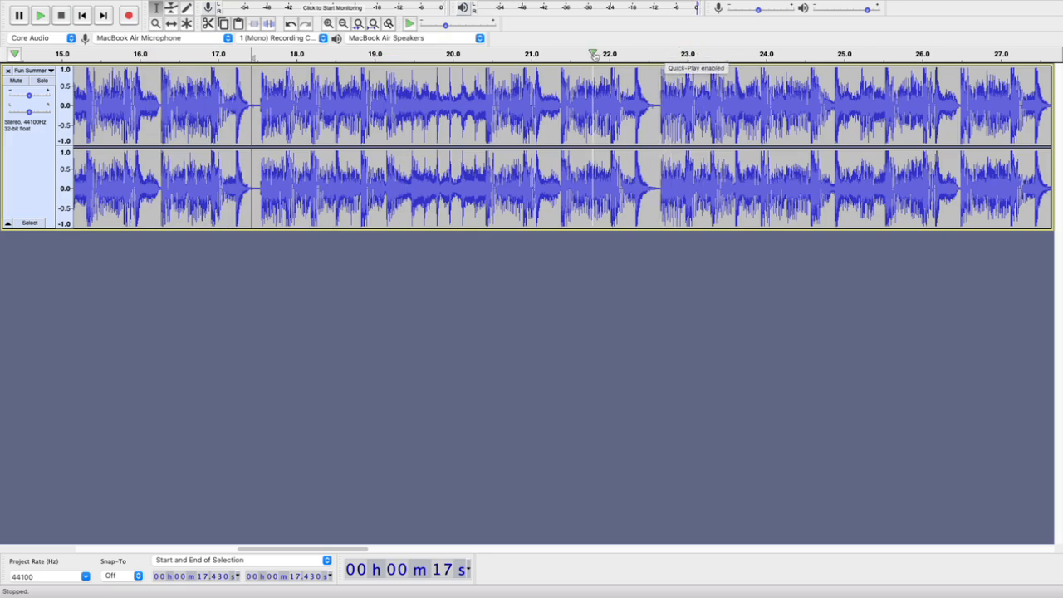
click(656, 54)
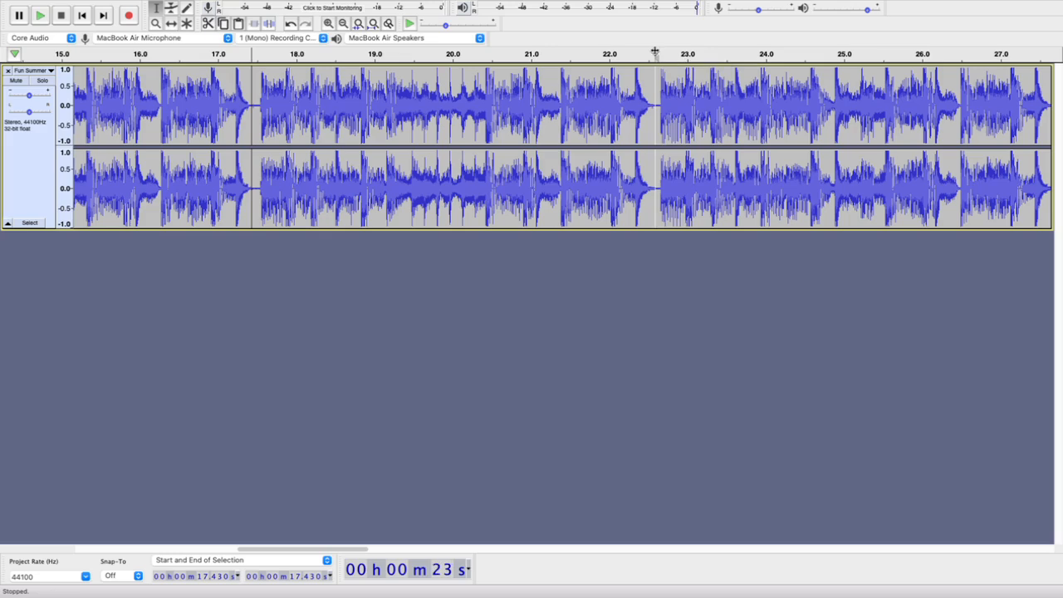
key(space)
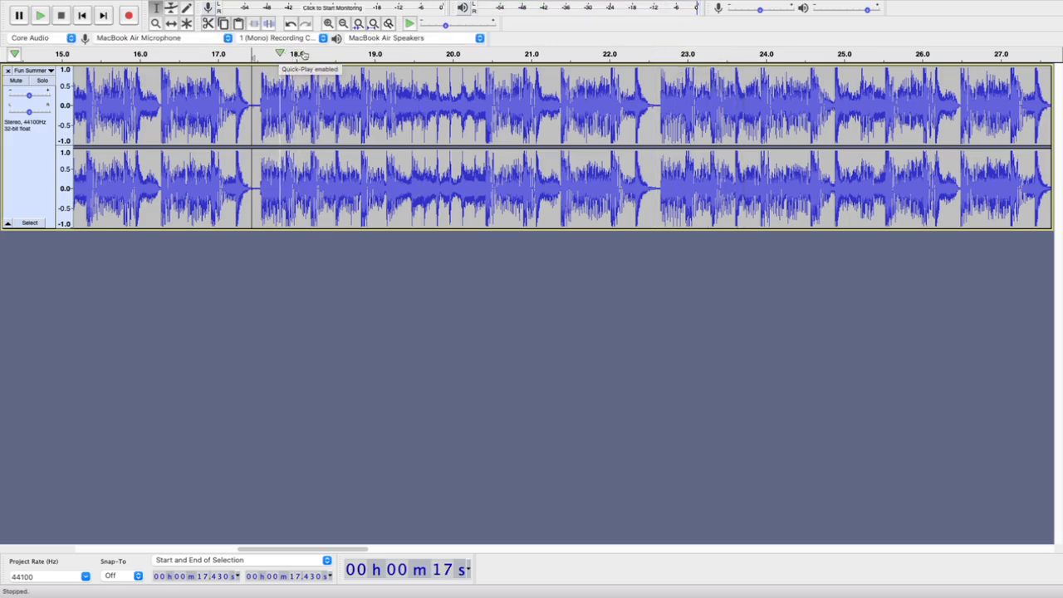
click(261, 54)
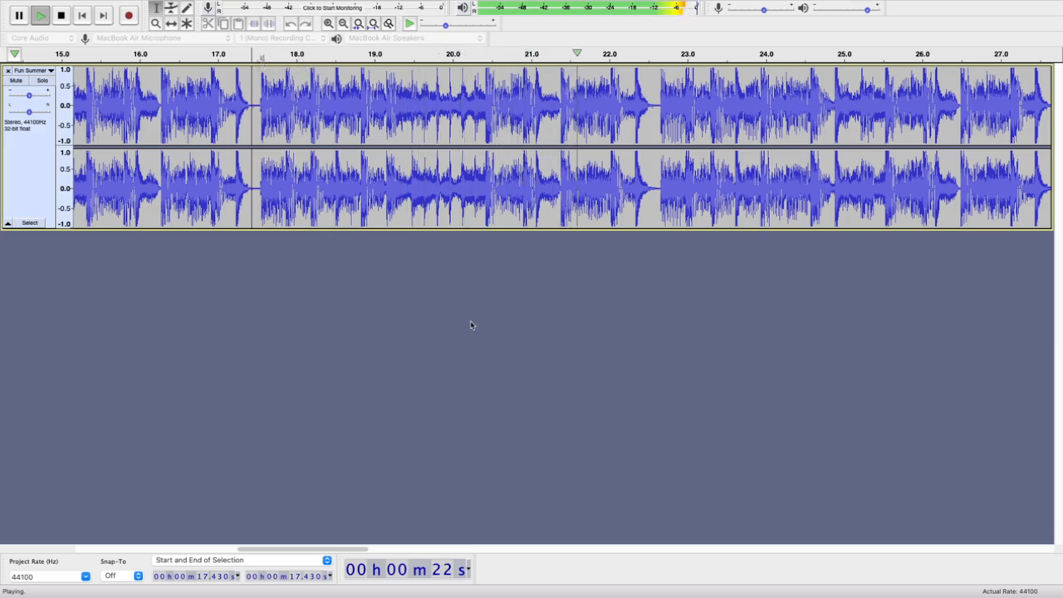
Place the cursor at 20.408 s, just before the louder beat, and listen to the passage from about 15.2 s
click(483, 80)
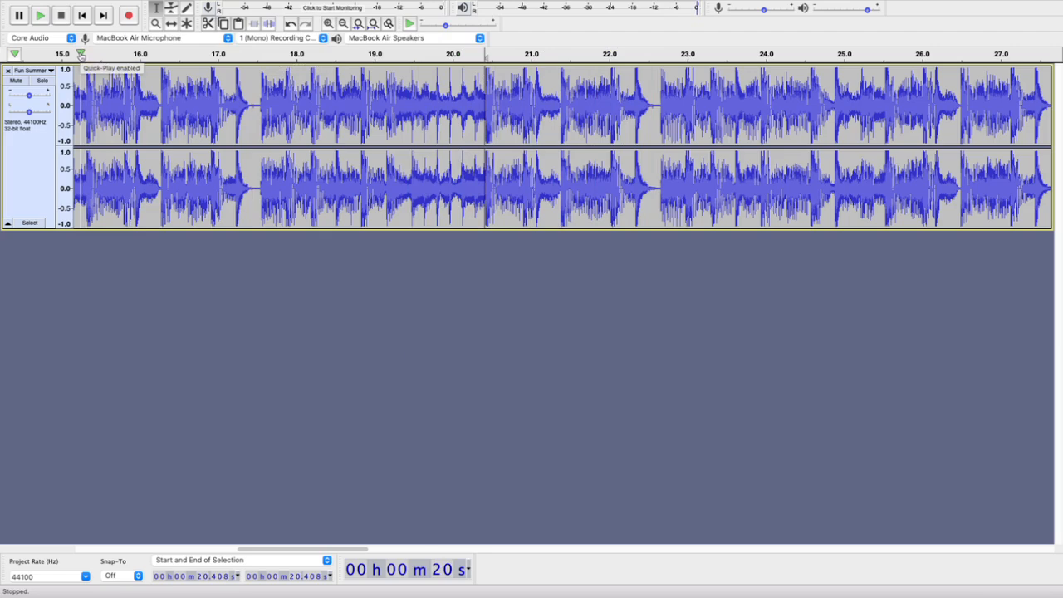
click(81, 54)
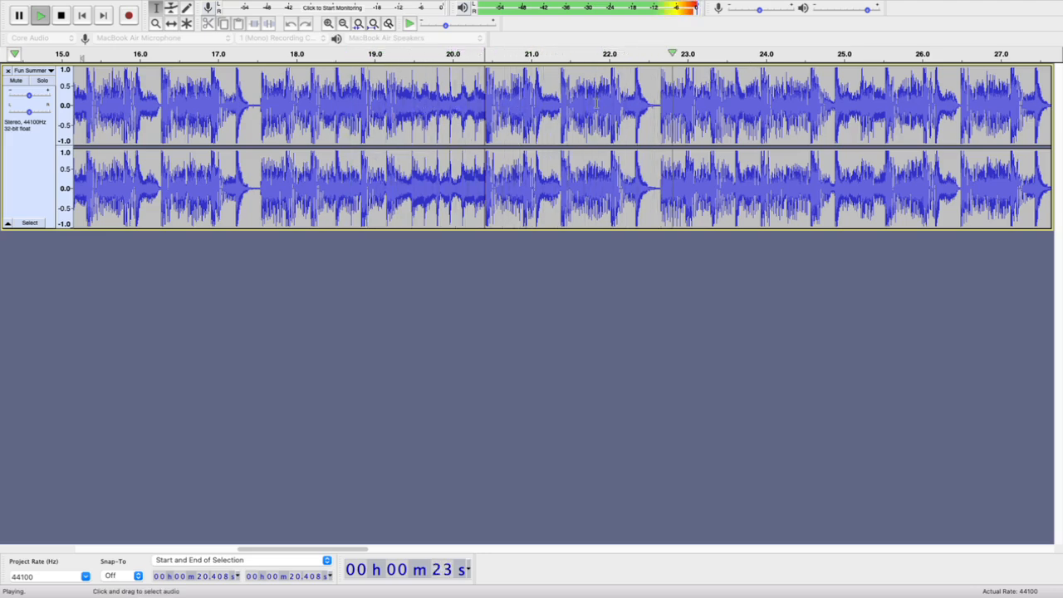
key(space)
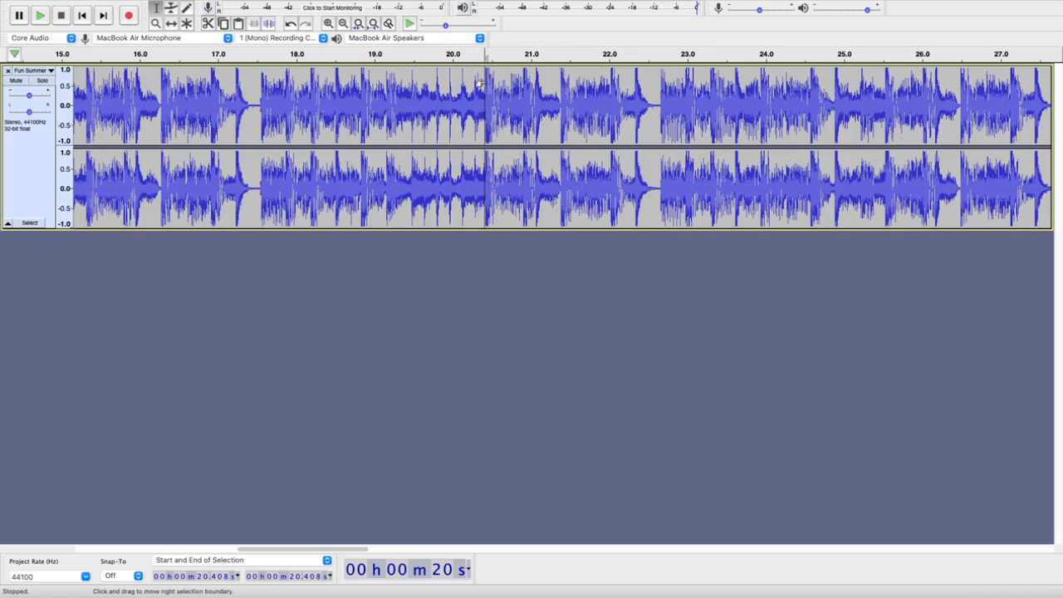
Place the cursor precisely on the zero crossing at the beat's onset, at 20.426 s, working at sample level
scroll(480, 83, up, 8)
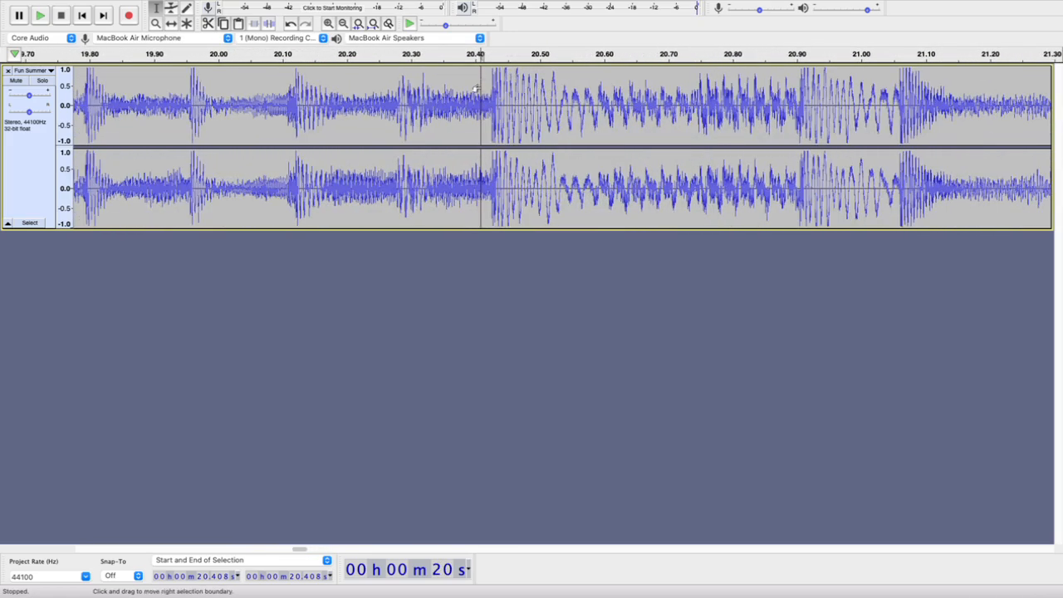
scroll(479, 87, up, 2)
scroll(515, 96, up, 2)
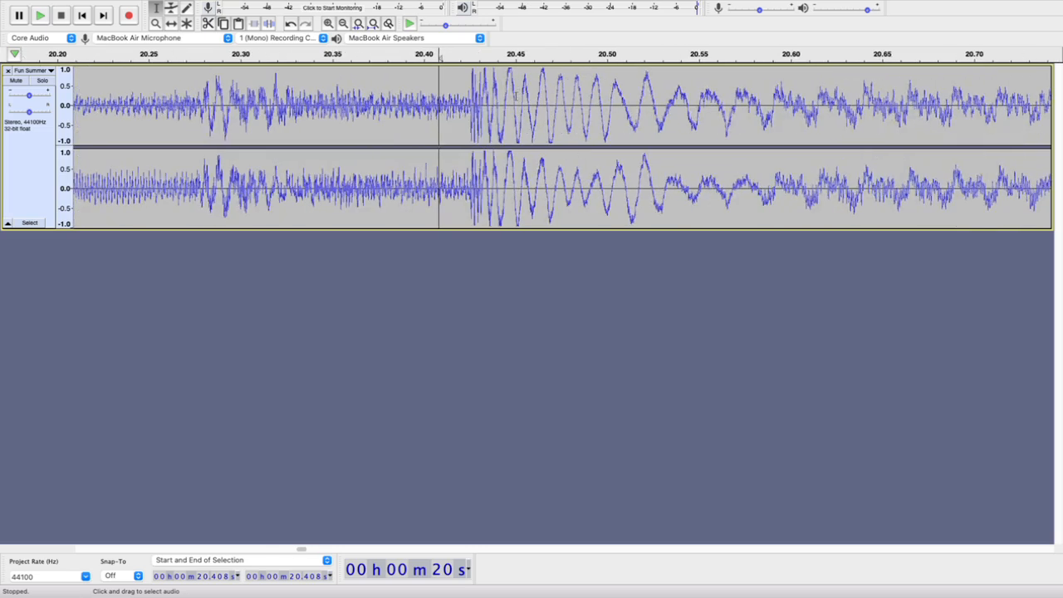
scroll(470, 102, up, 2)
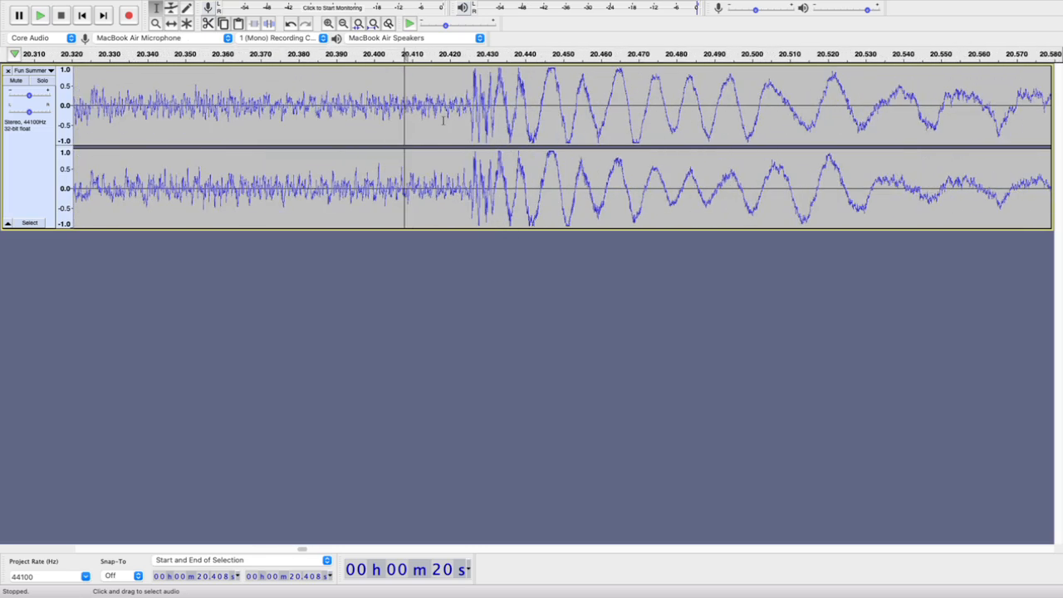
scroll(478, 98, up, 4)
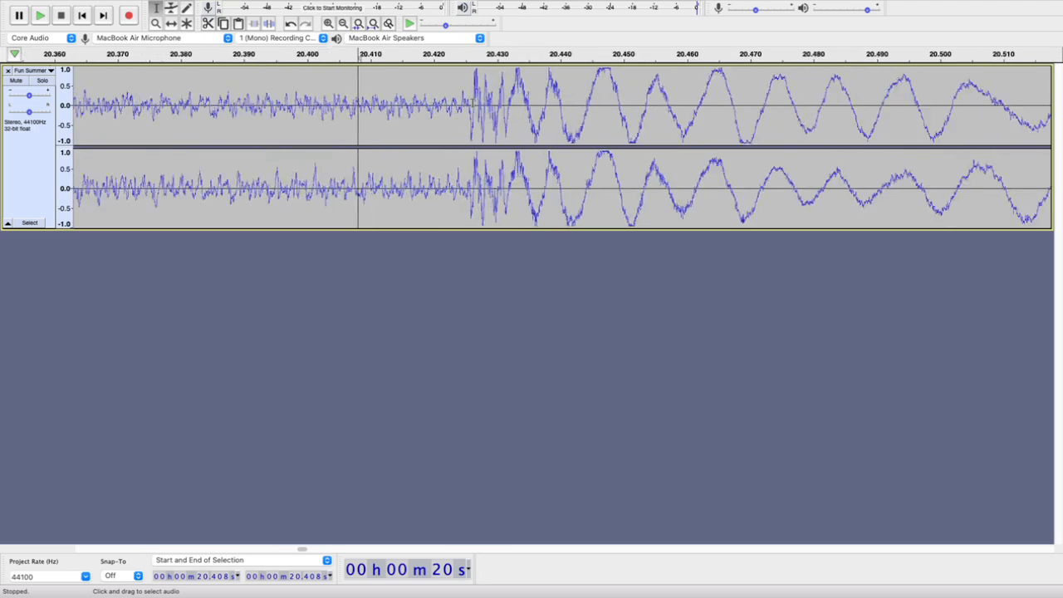
scroll(449, 108, up, 3)
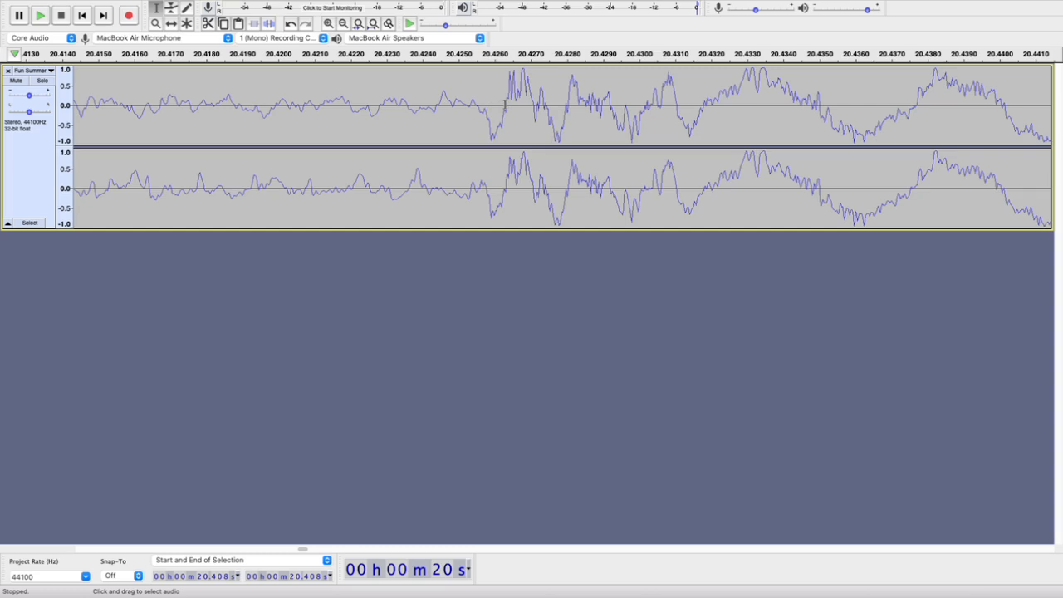
scroll(505, 104, up, 2)
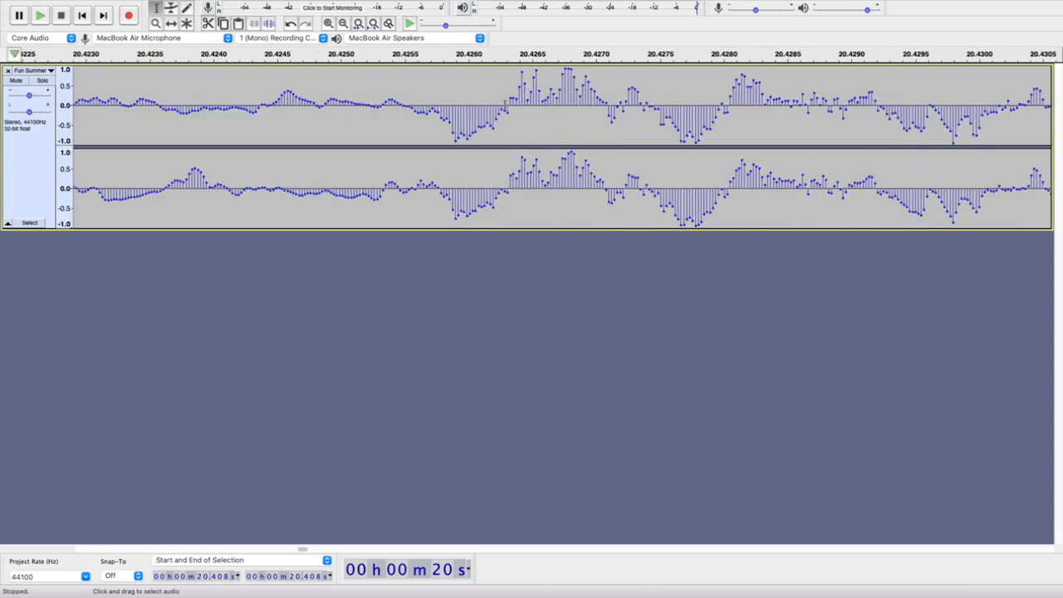
scroll(515, 108, down, 3)
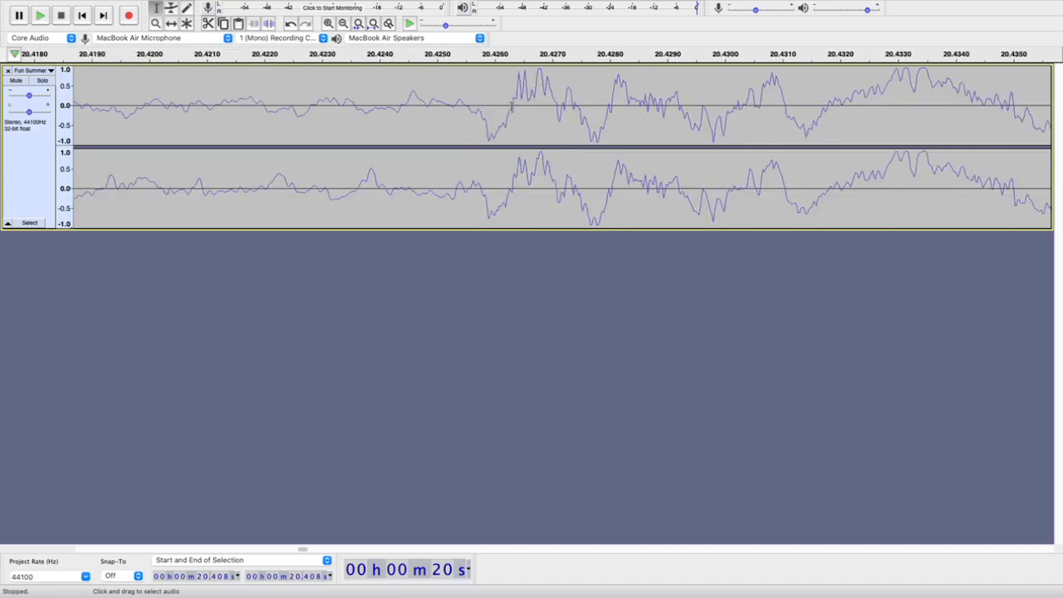
scroll(512, 106, up, 4)
scroll(513, 108, up, 2)
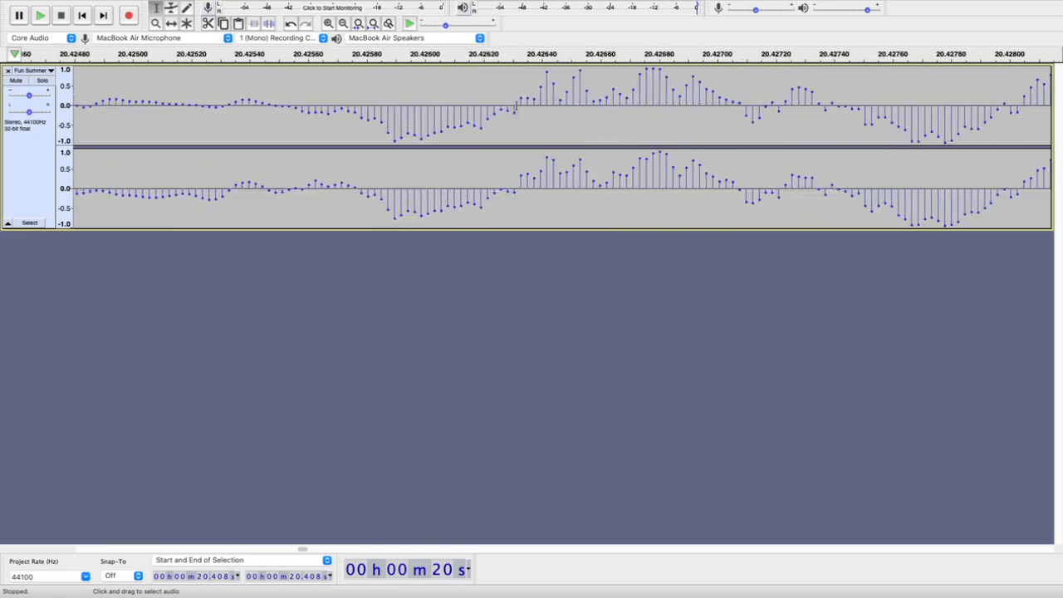
click(518, 104)
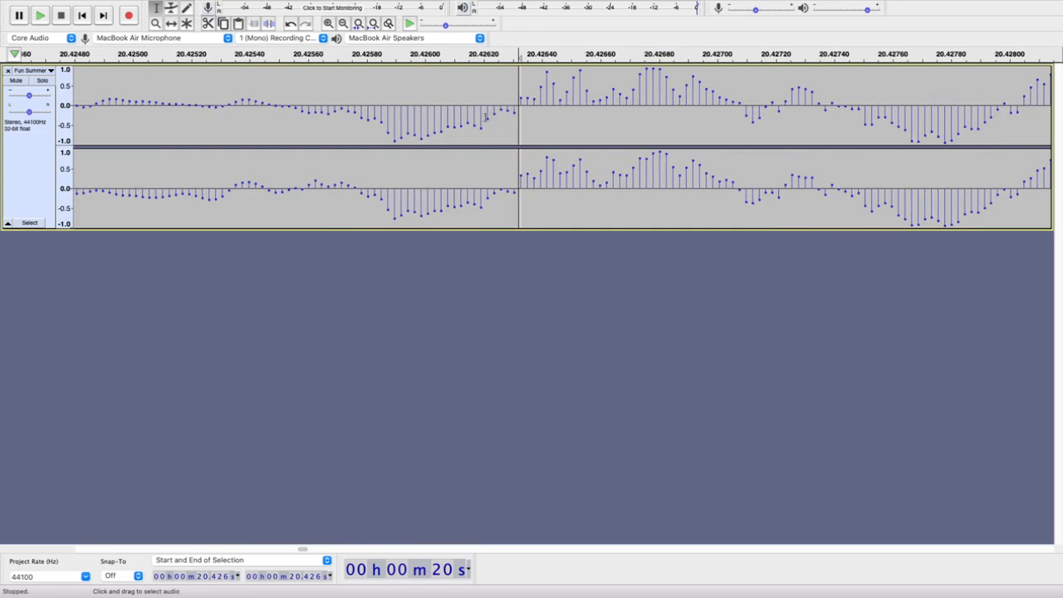
scroll(517, 106, up, 3)
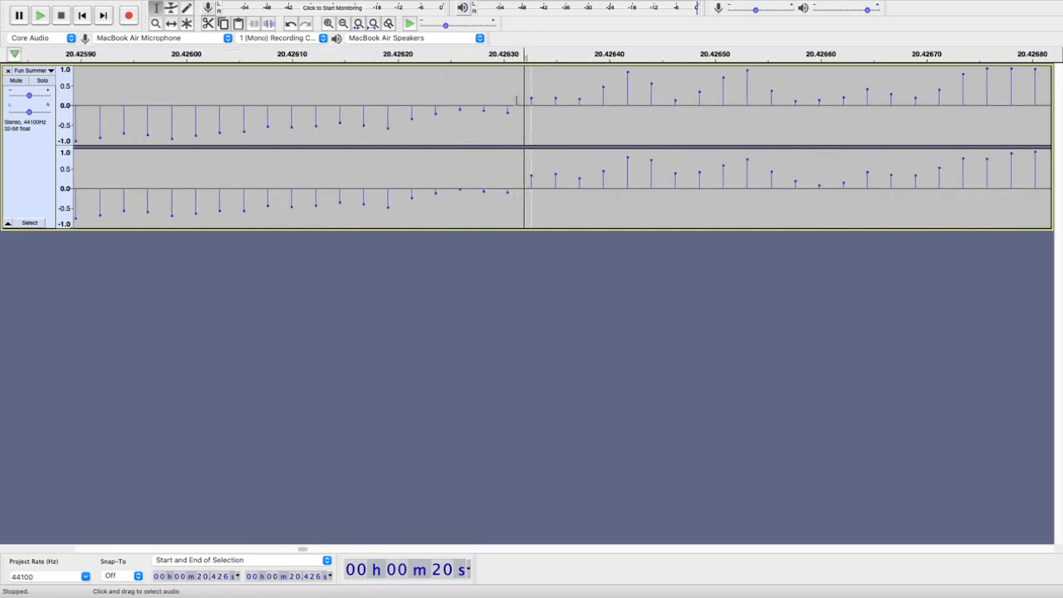
click(529, 105)
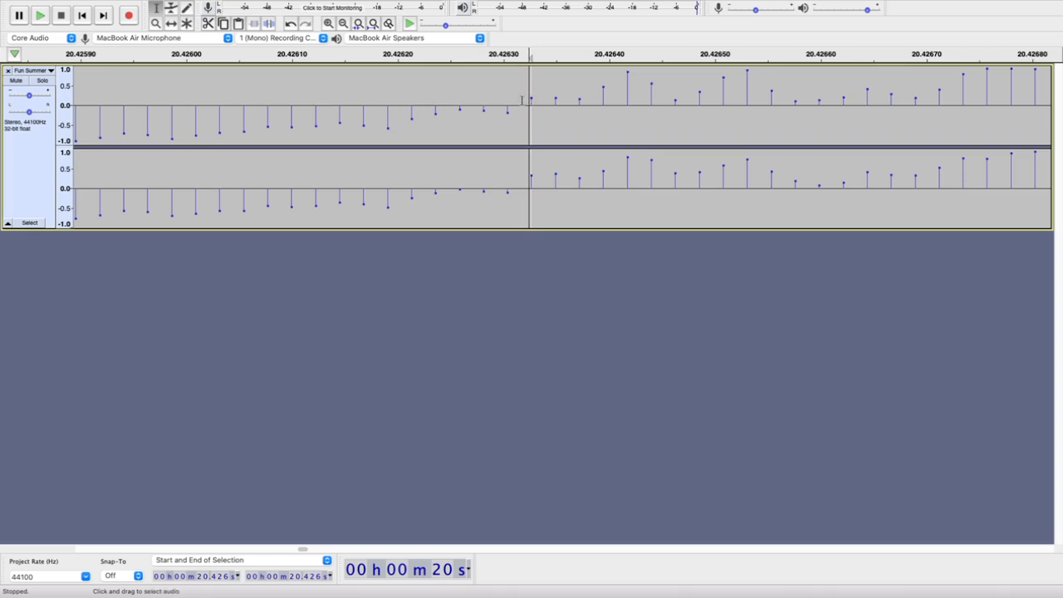
Split the clip at the zero crossing just before the beat's first positive sample, at 20.426 s
click(523, 103)
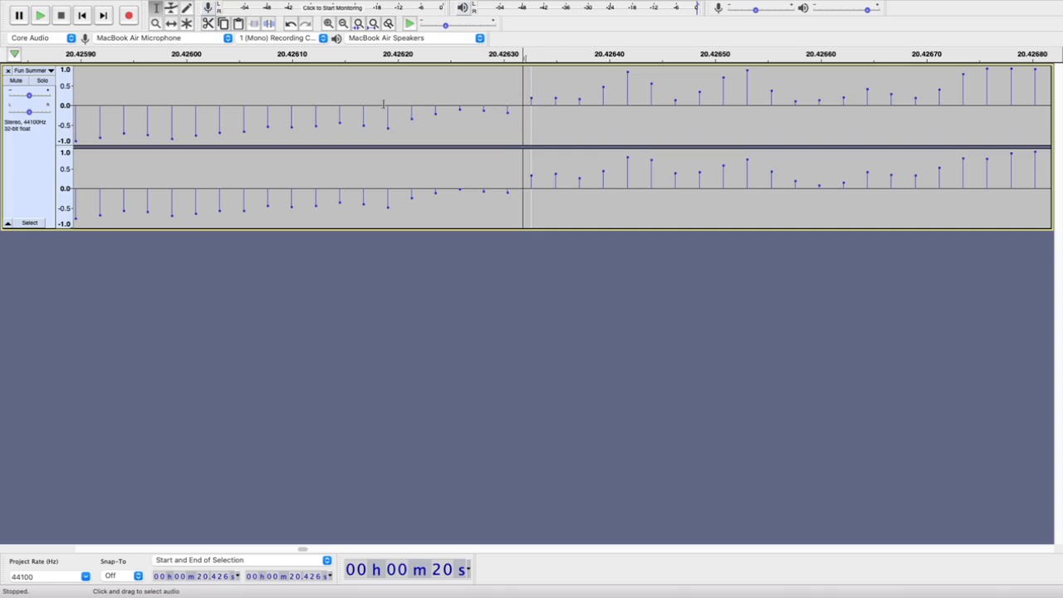
click(105, 7)
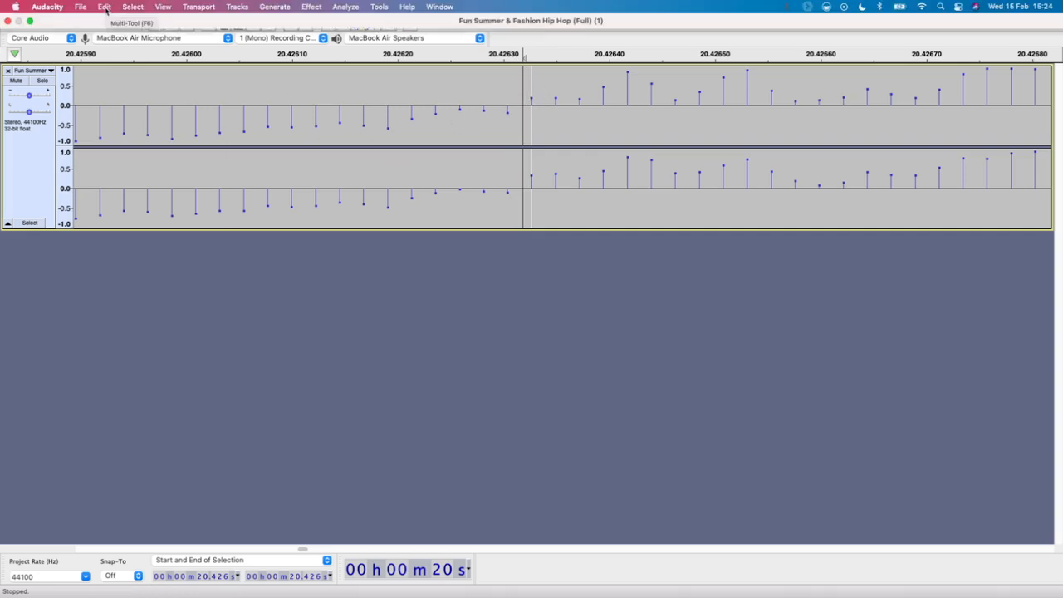
mouse_move(132, 140)
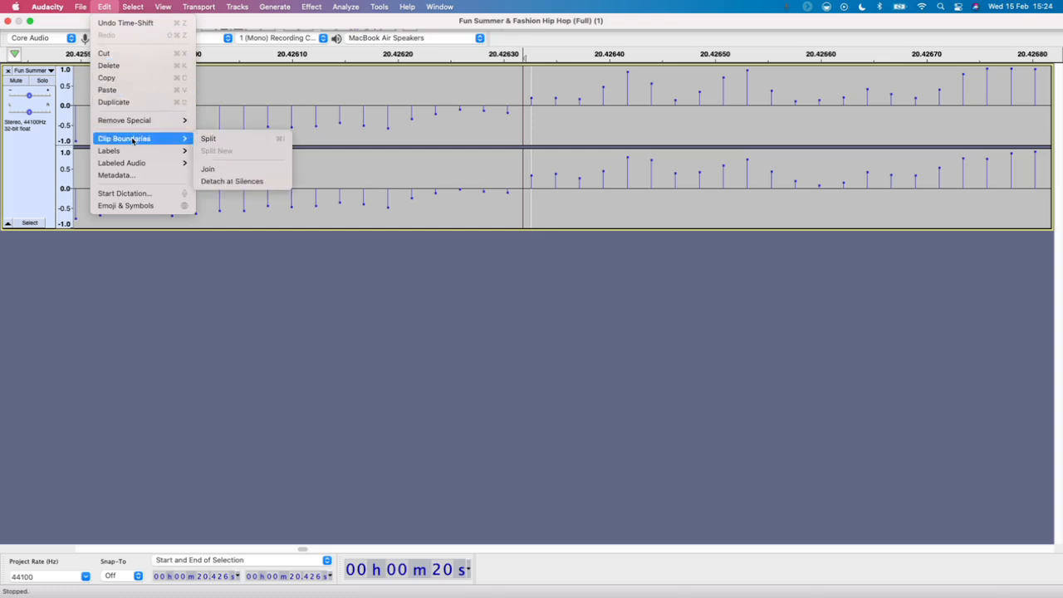
click(212, 138)
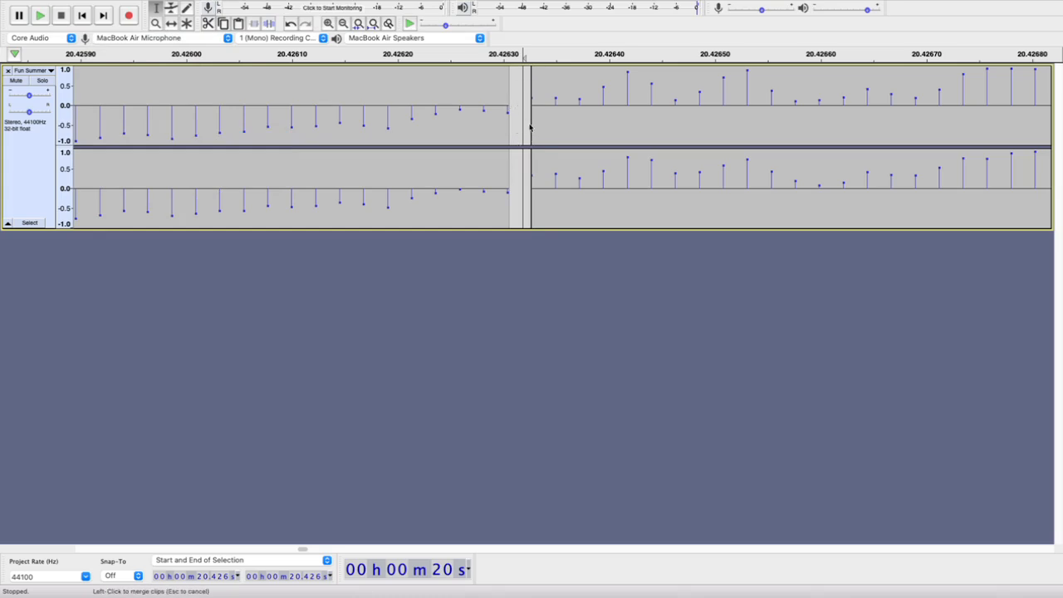
Examine the new split at 20.426 s at several magnifications and place the cursor shortly after it, at 20.515 s
scroll(530, 126, down, 4)
scroll(529, 126, down, 7)
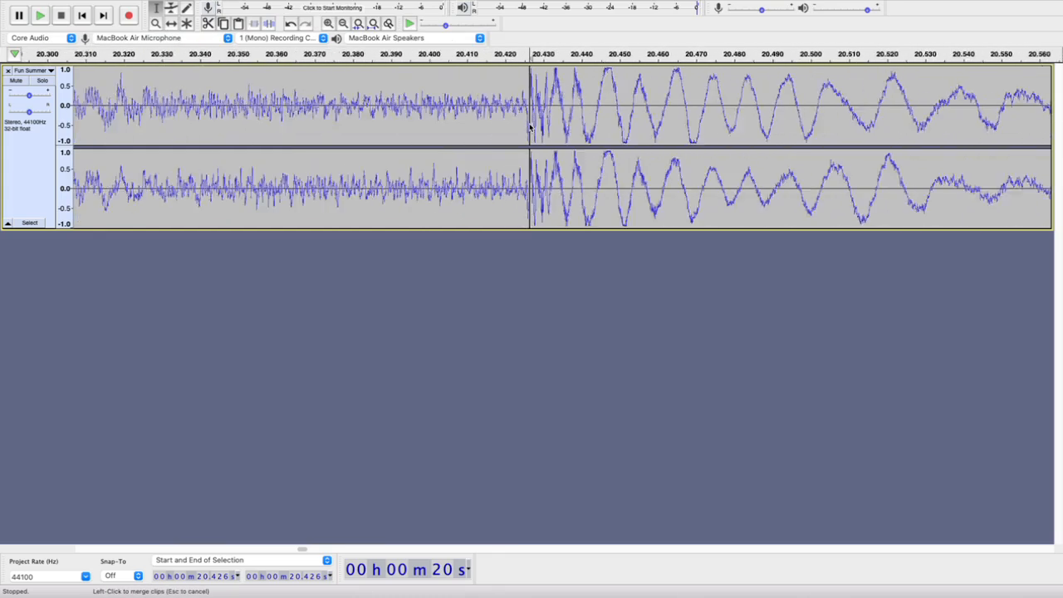
scroll(530, 126, down, 3)
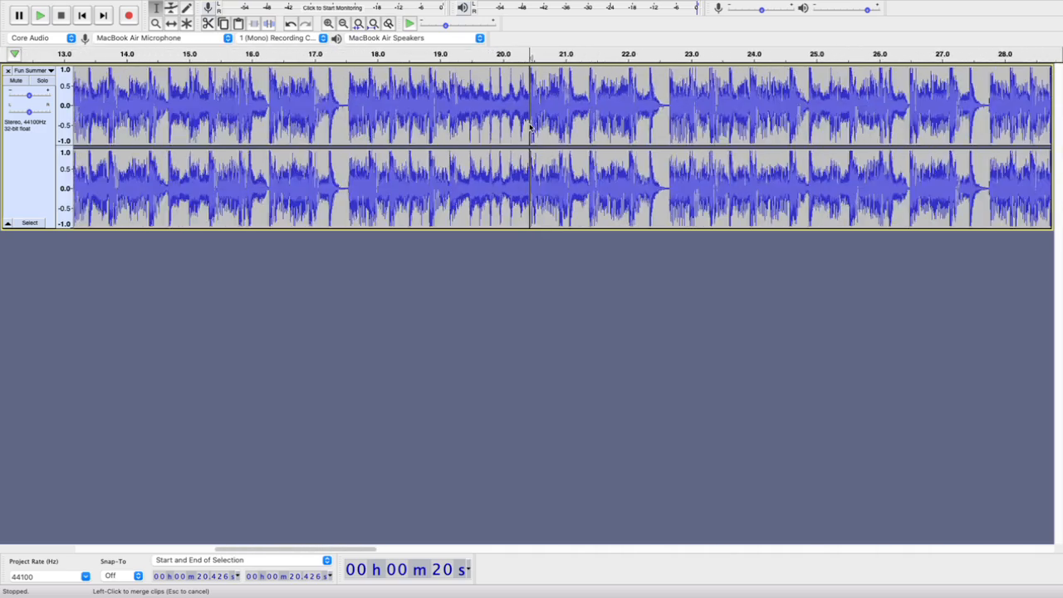
scroll(525, 126, up, 4)
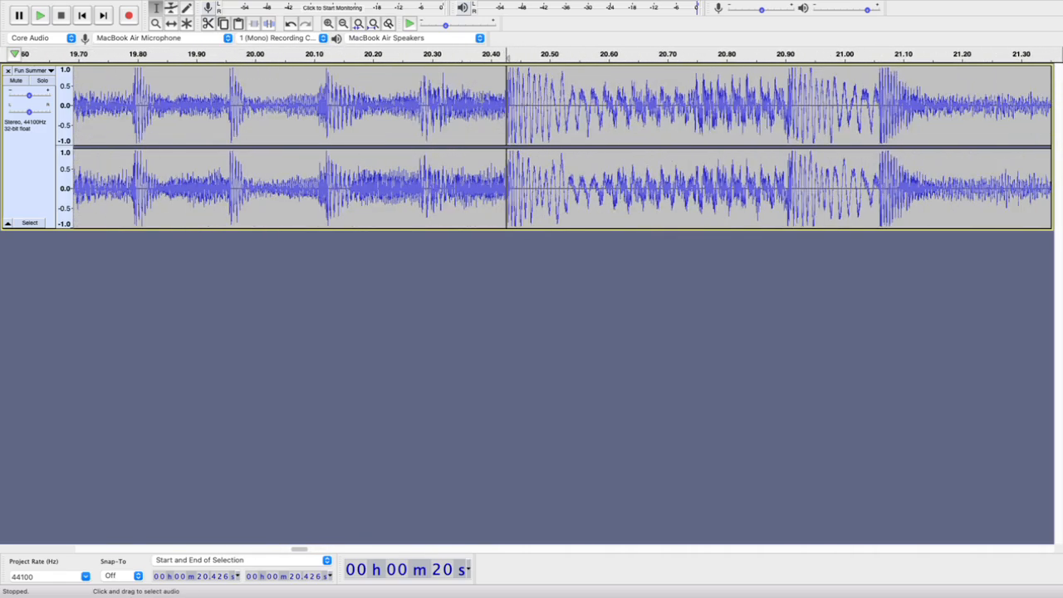
drag(594, 92, 507, 93)
click(558, 108)
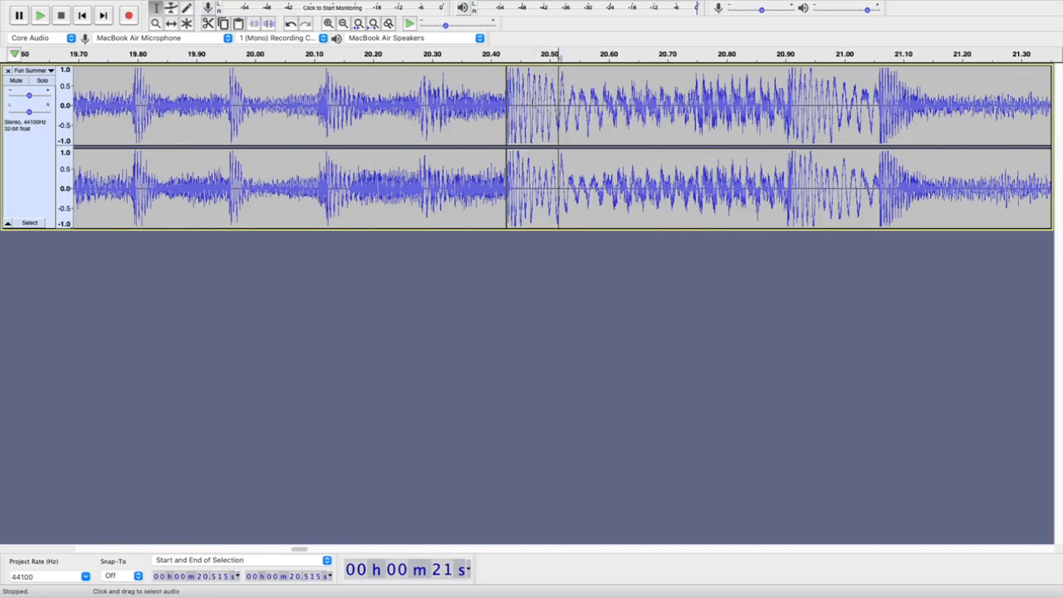
scroll(498, 106, down, 12)
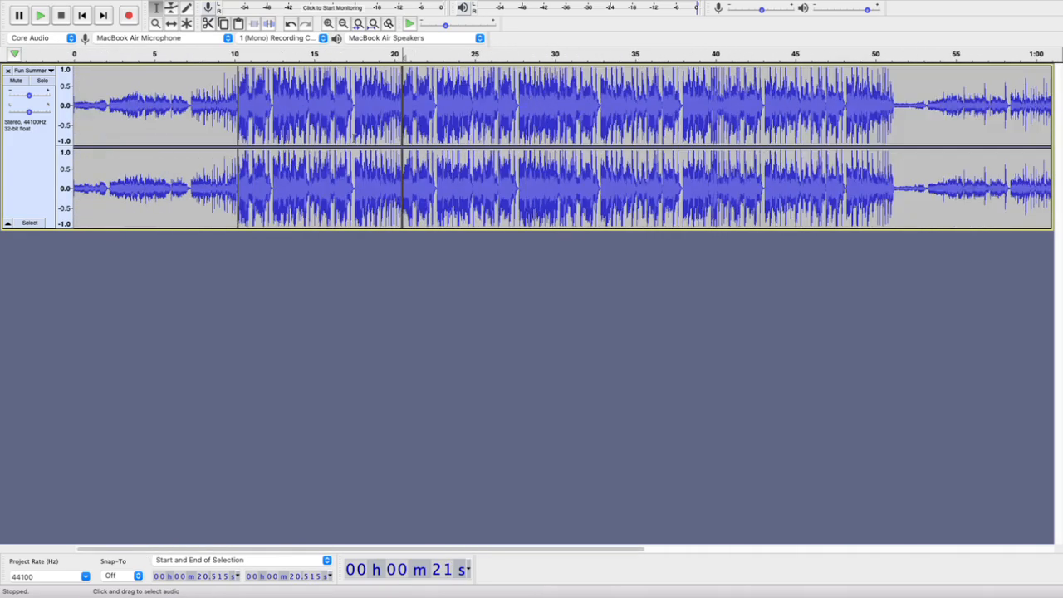
Examine the split at 10.213 s, selecting the clips on either side of it in turn
scroll(234, 113, up, 7)
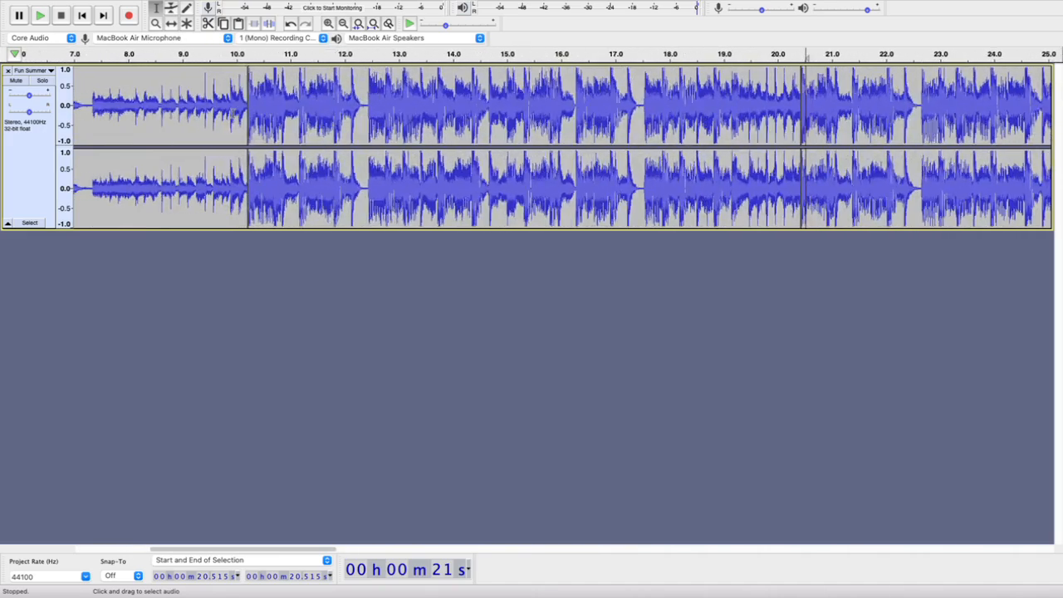
scroll(241, 109, up, 3)
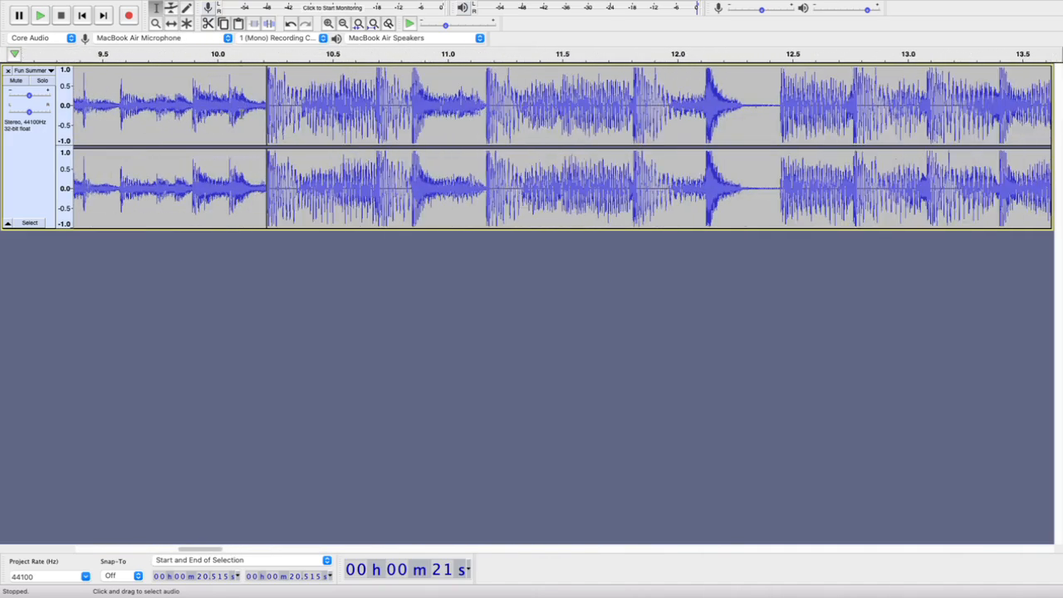
scroll(241, 109, down, 2)
scroll(237, 109, up, 1)
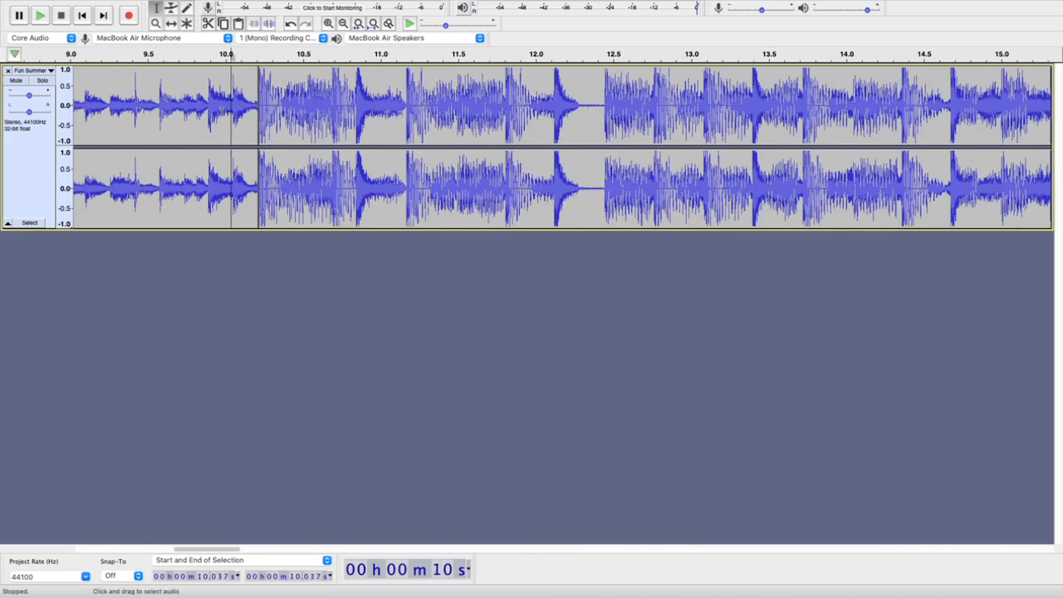
double_click(202, 111)
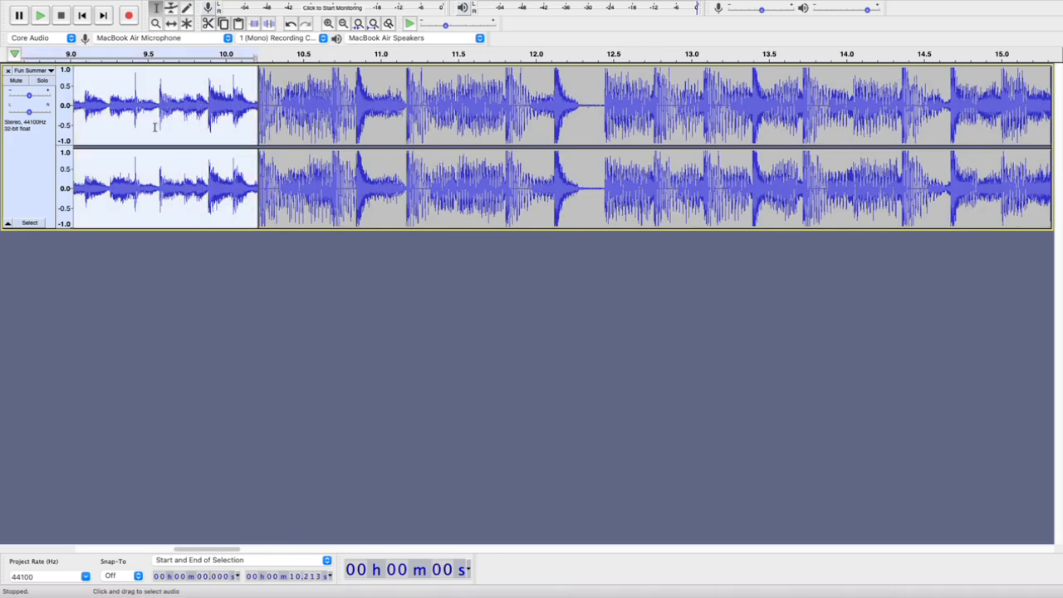
double_click(308, 107)
double_click(177, 120)
click(380, 119)
key(super+3)
key(super+3)
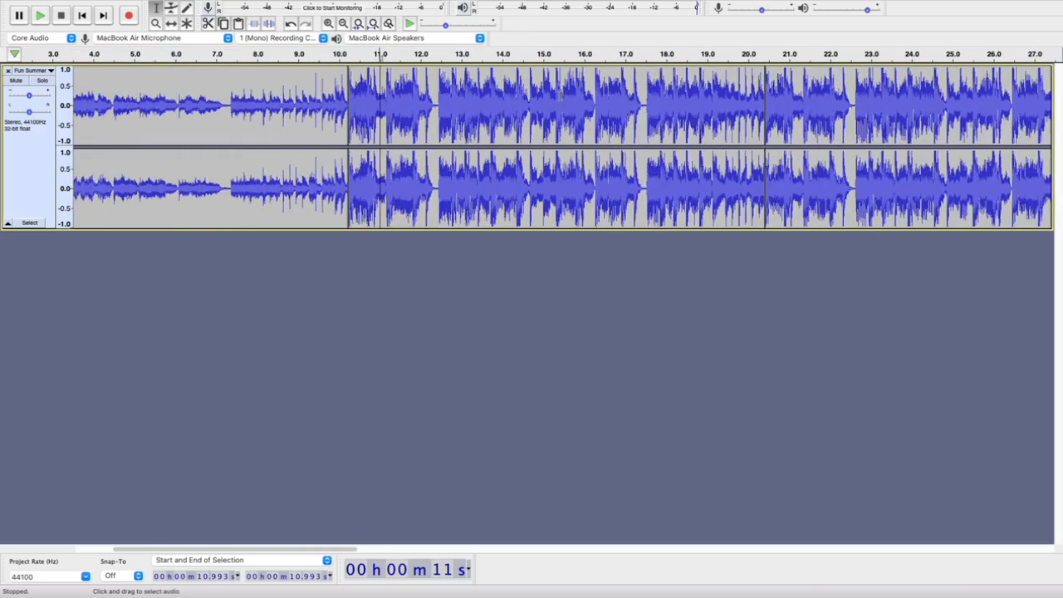
Delete the clip between the splits at 10.213 s and 20.426 s, closing the gap
scroll(560, 96, down, 1)
scroll(570, 96, up, 1)
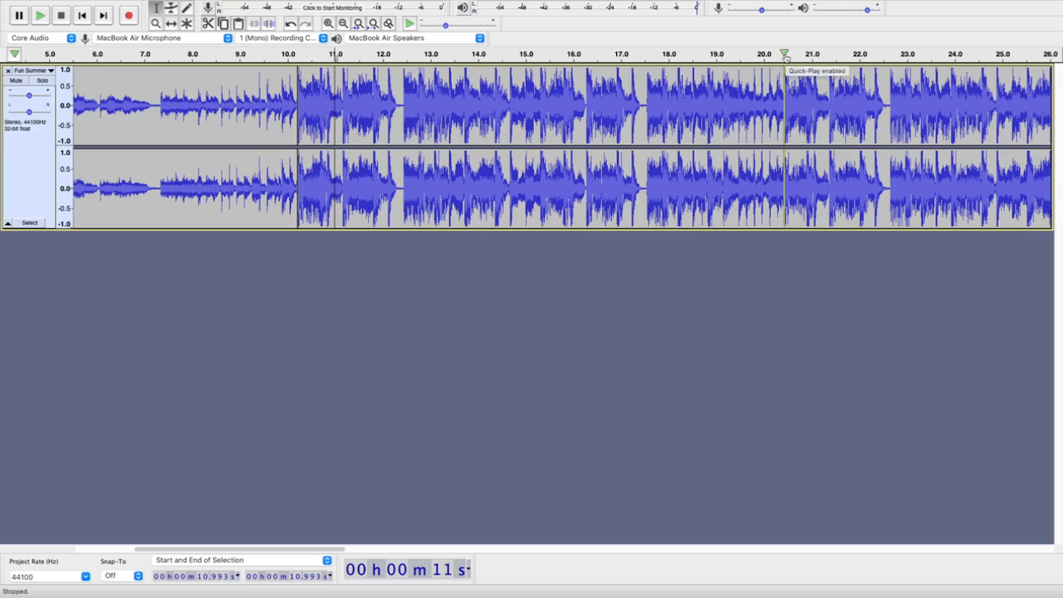
double_click(589, 104)
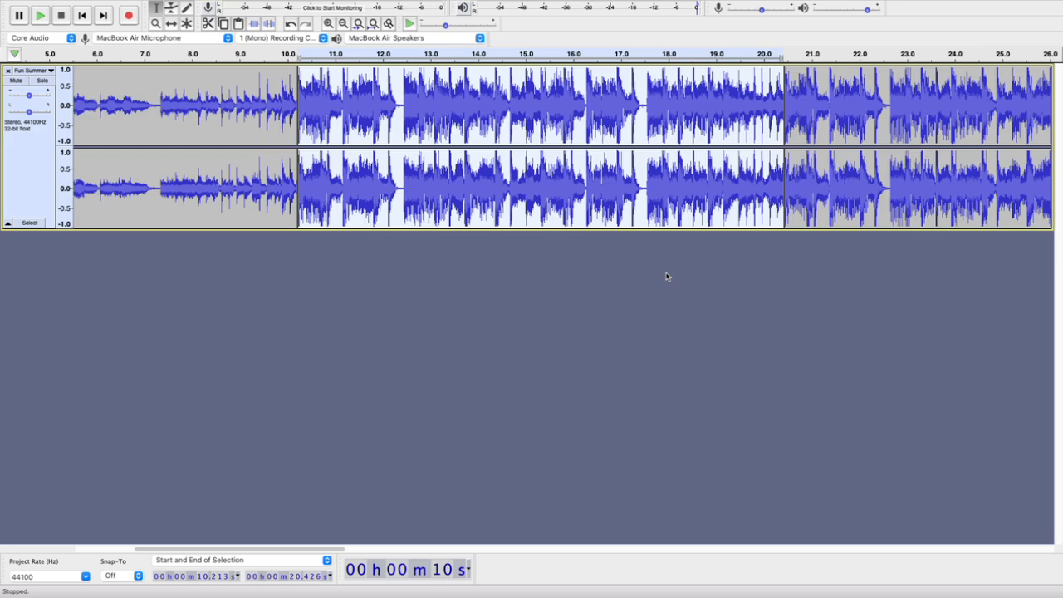
double_click(933, 87)
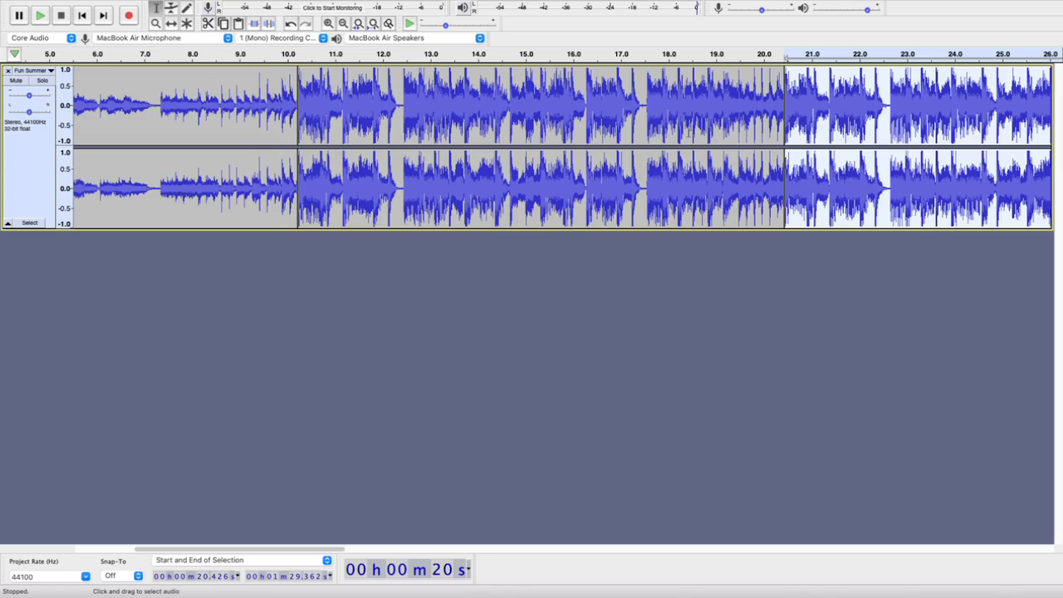
double_click(585, 103)
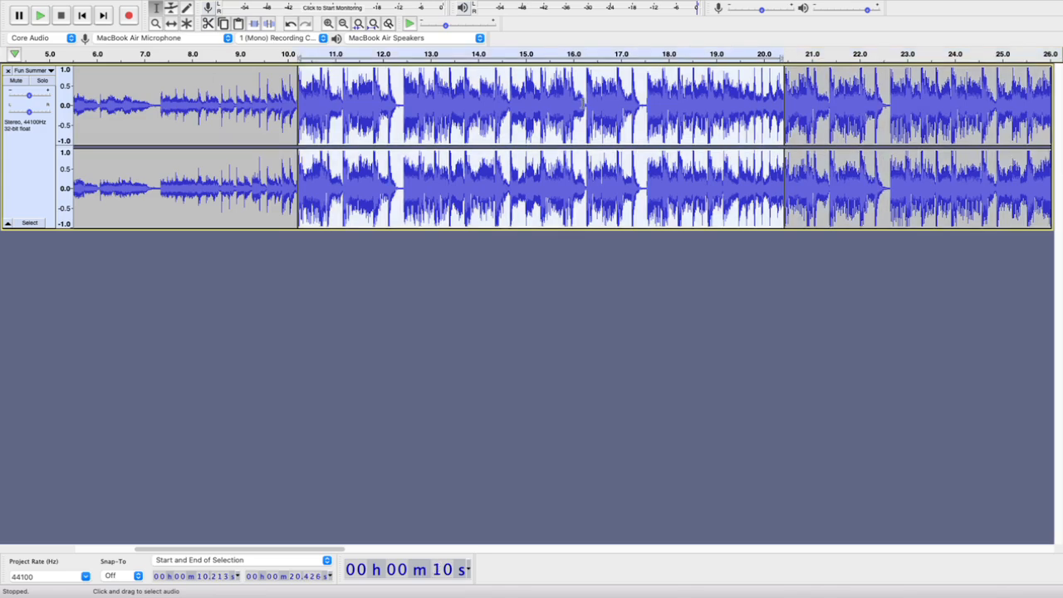
key(Delete)
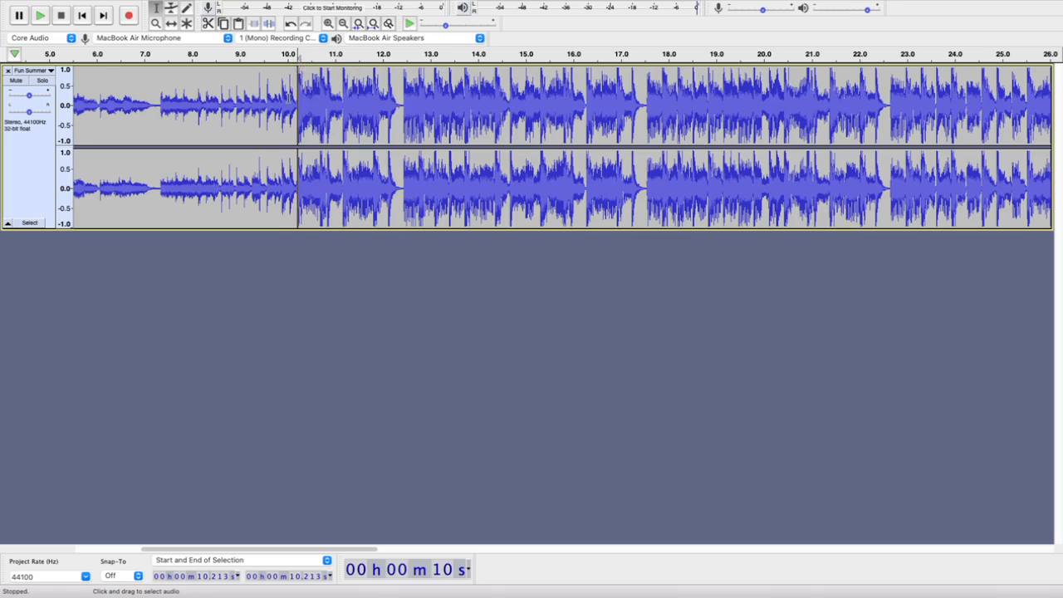
Listen to the join at 10.213 s, playing from the start of the track and again from about 6.4 s
scroll(562, 147, left, 5)
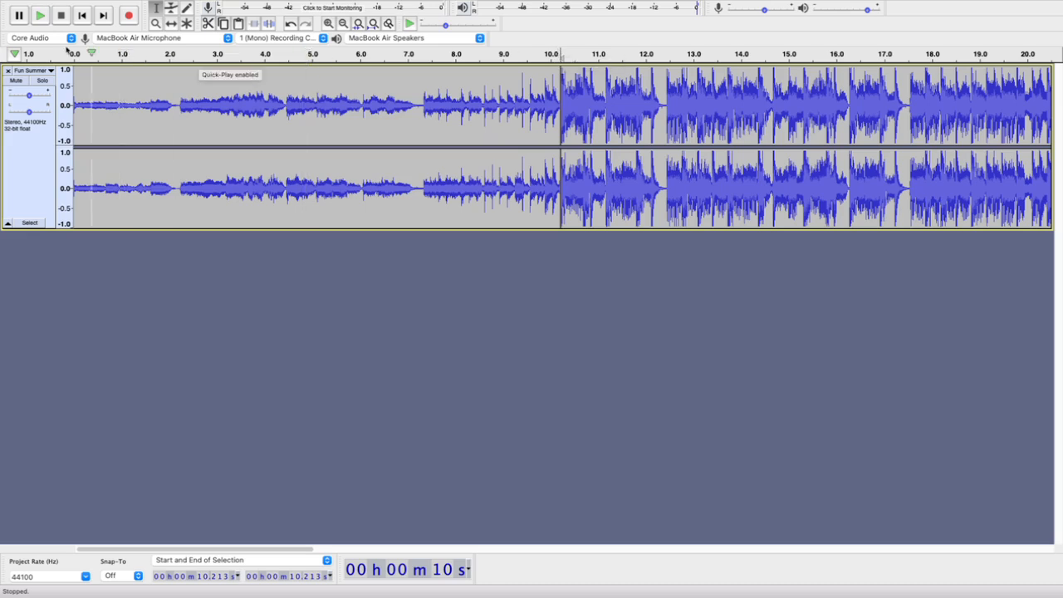
click(82, 15)
click(63, 55)
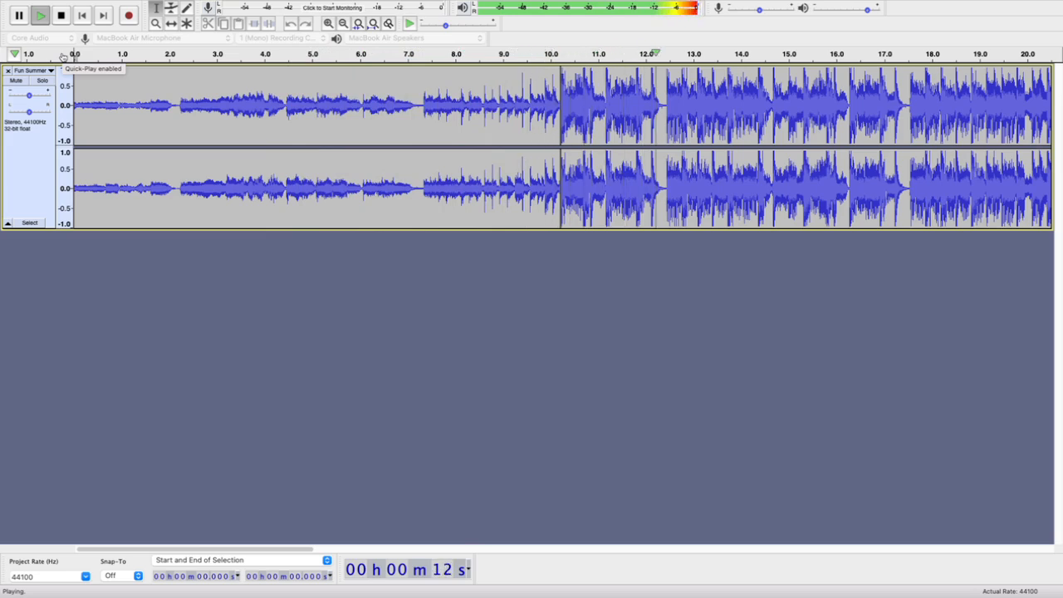
key(space)
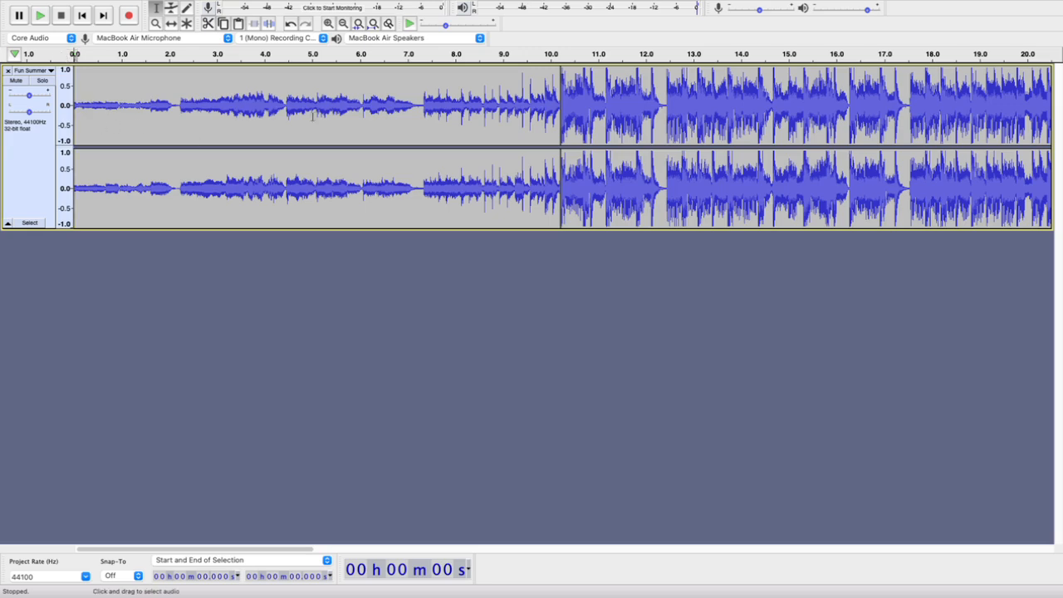
click(381, 53)
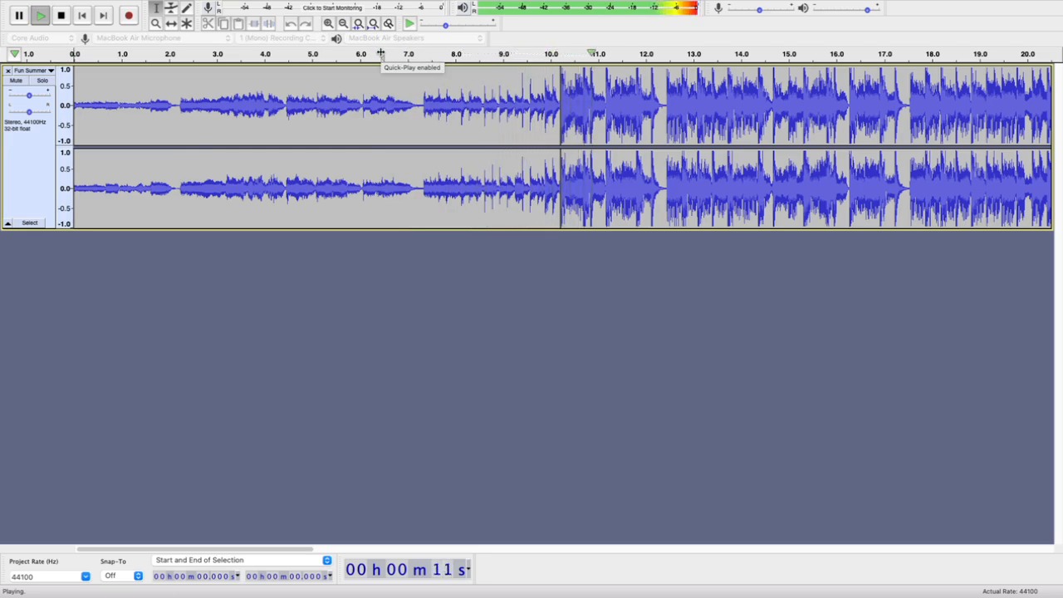
click(382, 53)
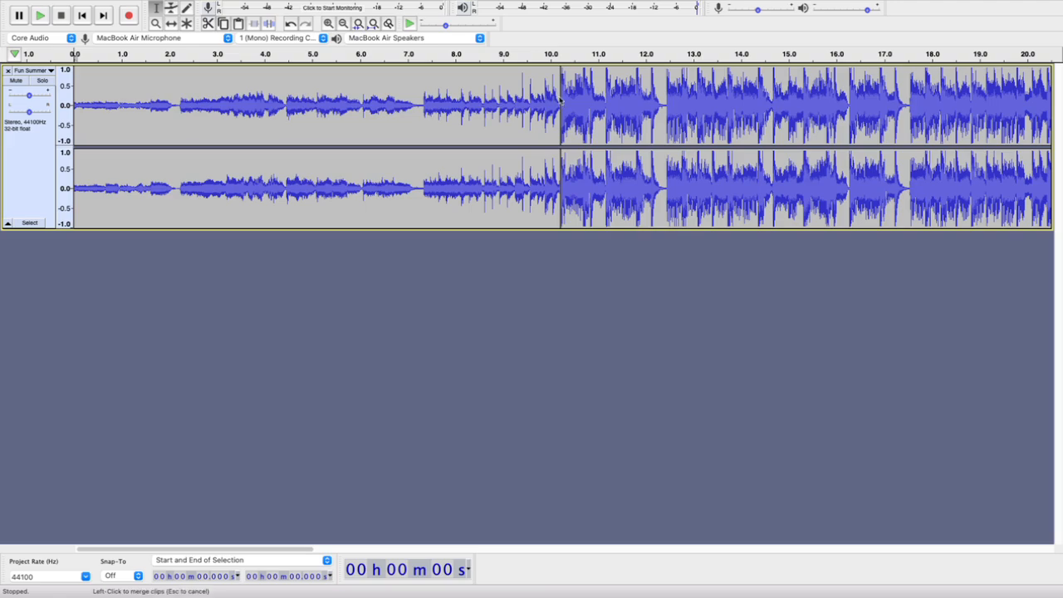
Examine the waveform on both sides of the 10.213 s join at sample level, placing the cursor just before it
scroll(559, 99, up, 5)
scroll(573, 96, up, 4)
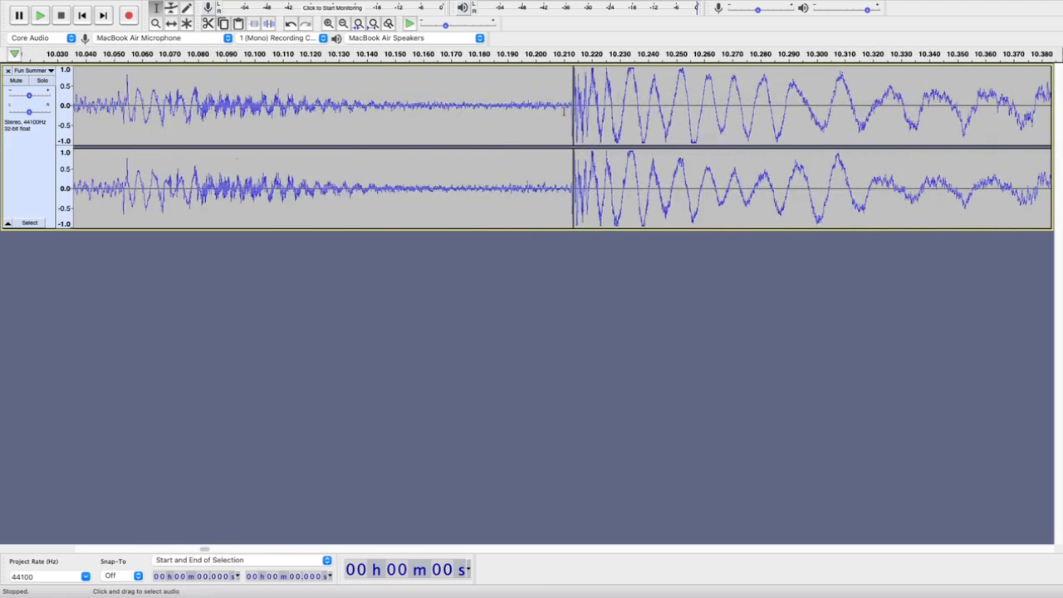
scroll(582, 93, up, 5)
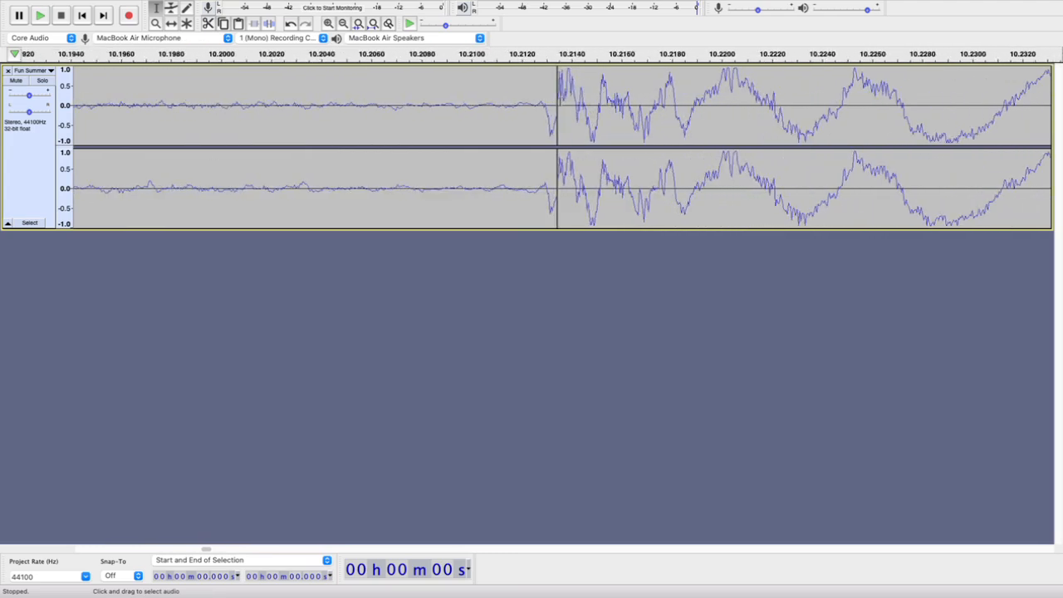
scroll(558, 106, up, 4)
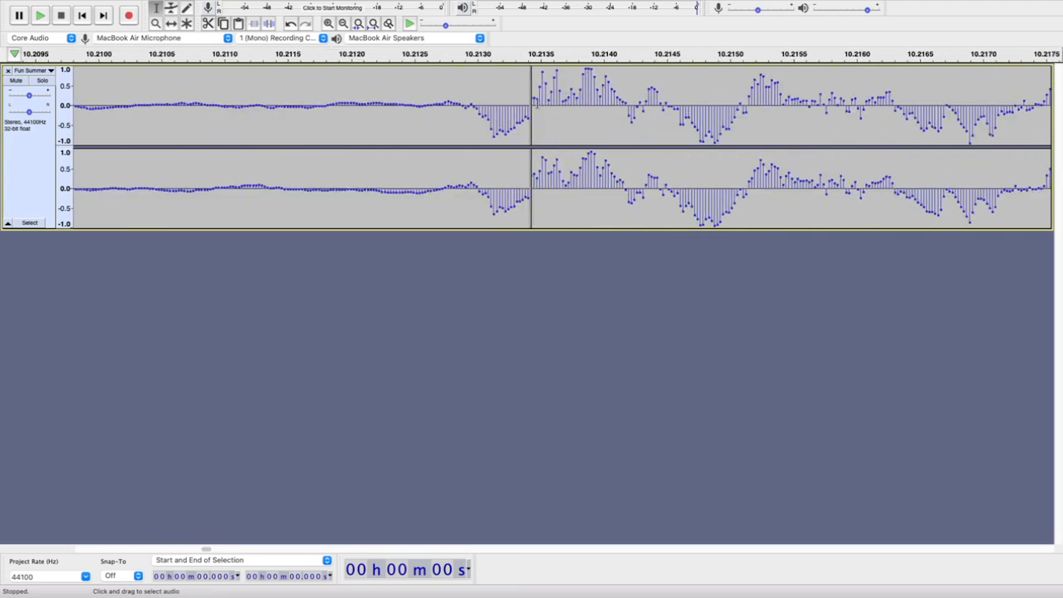
scroll(537, 99, down, 1)
click(485, 110)
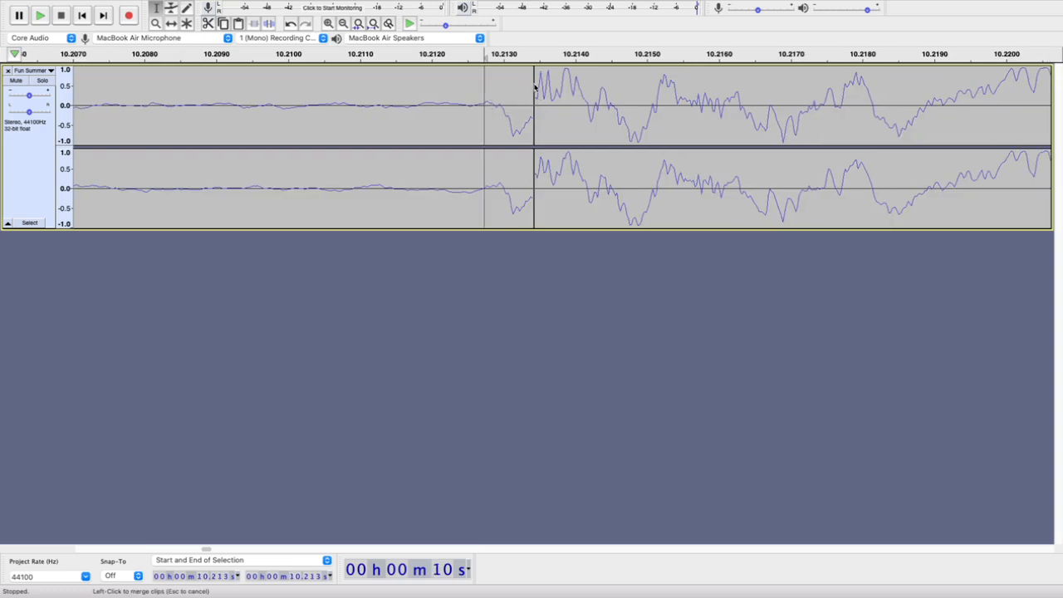
Try merging the two clips at the 10.213 s join and examine the waveform across it
click(535, 87)
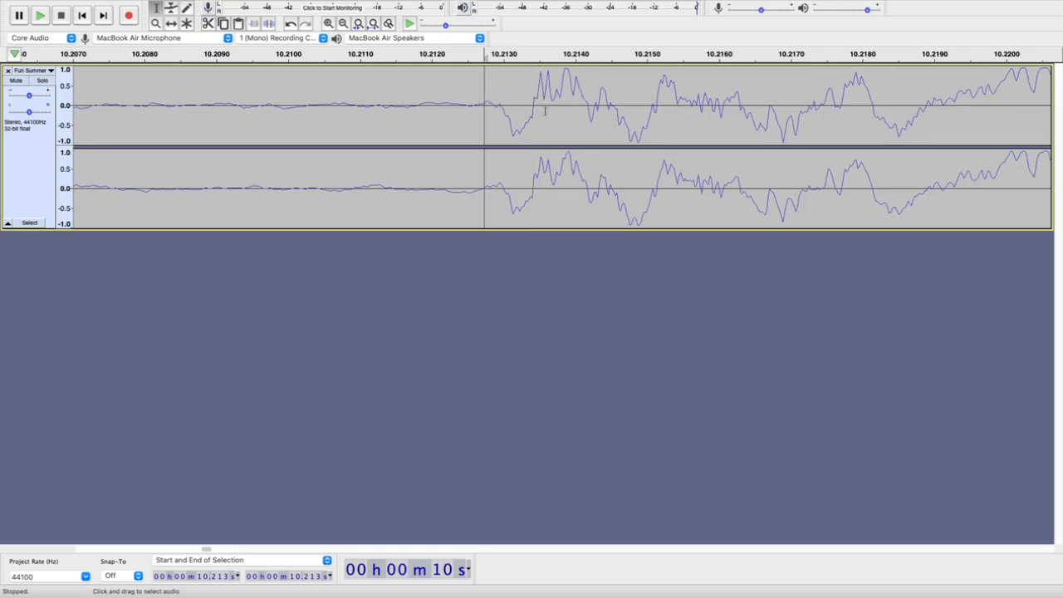
scroll(545, 110, up, 2)
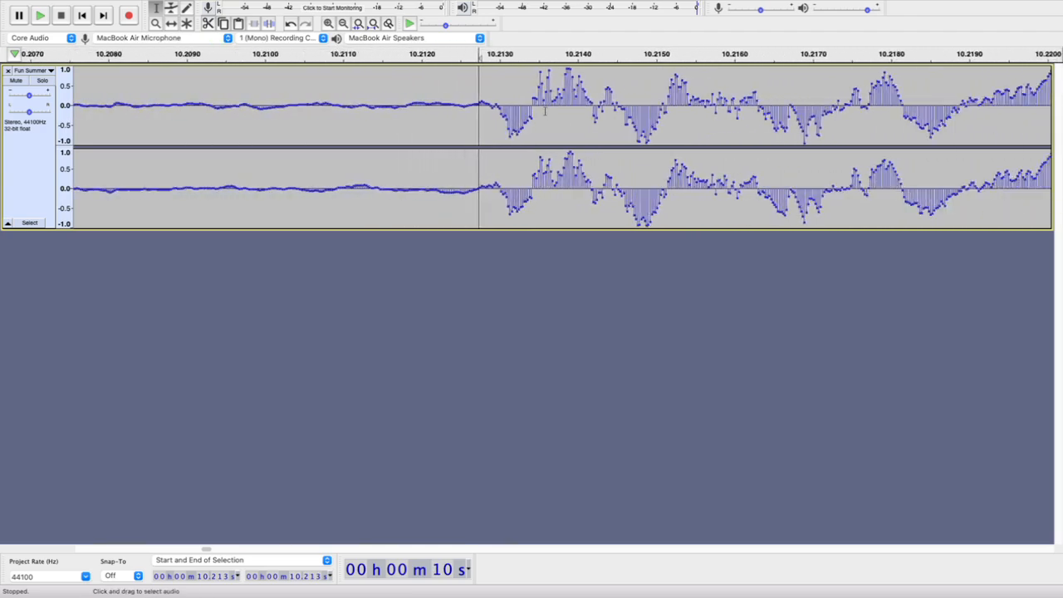
scroll(545, 110, down, 1)
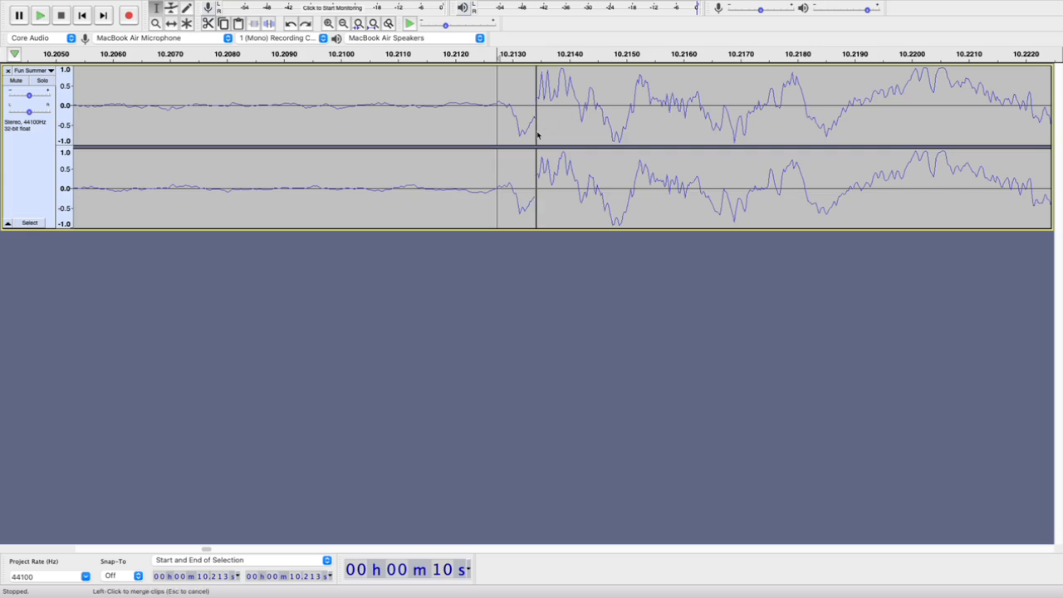
Play across the join from about 9.3 s and listen to the following loud section past 31 s
scroll(557, 115, down, 1)
scroll(557, 115, down, 6)
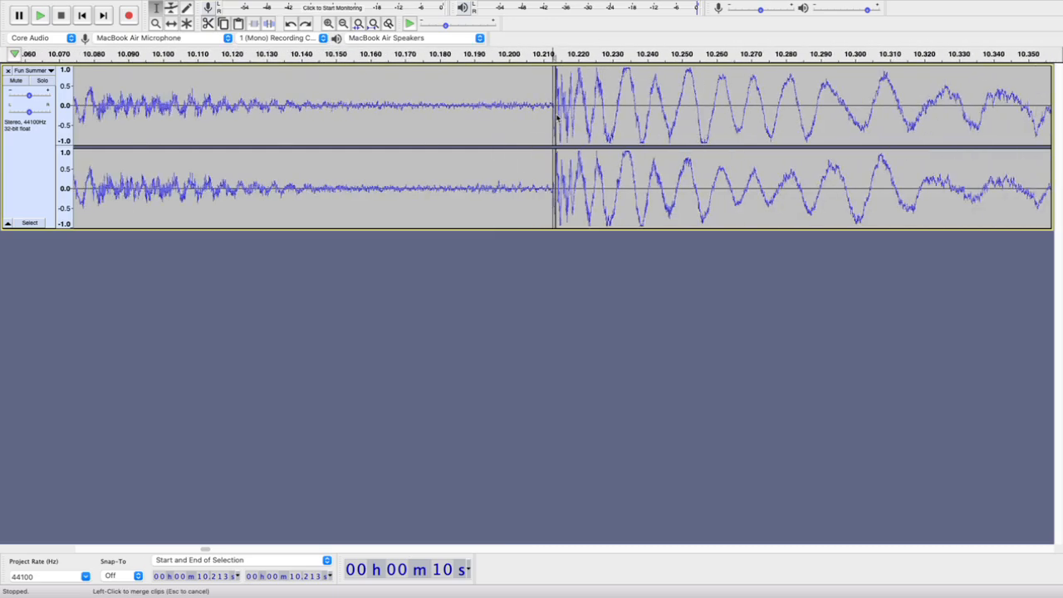
scroll(556, 115, down, 3)
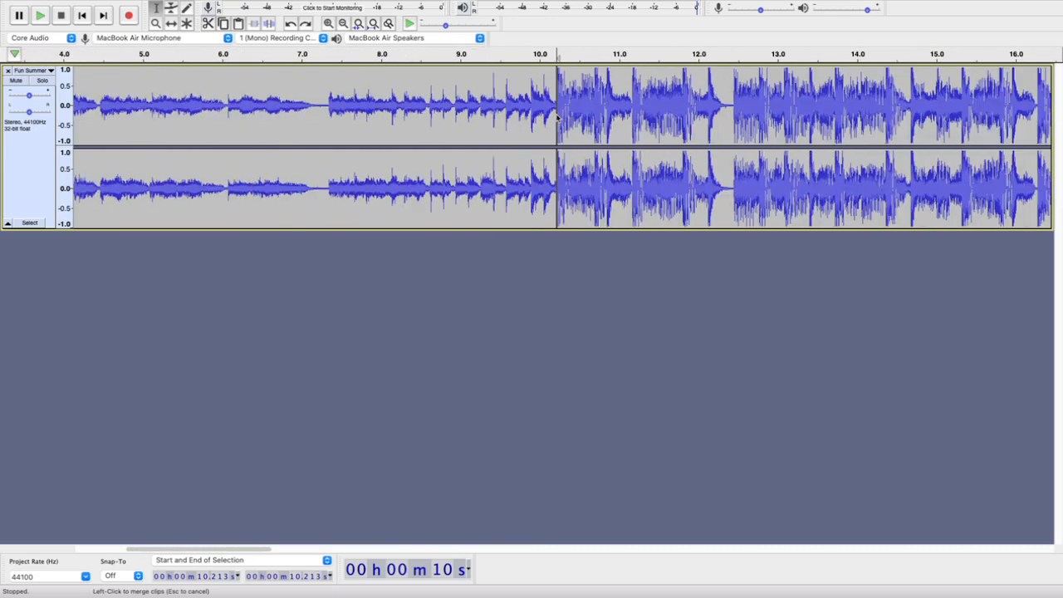
scroll(774, 129, down, 2)
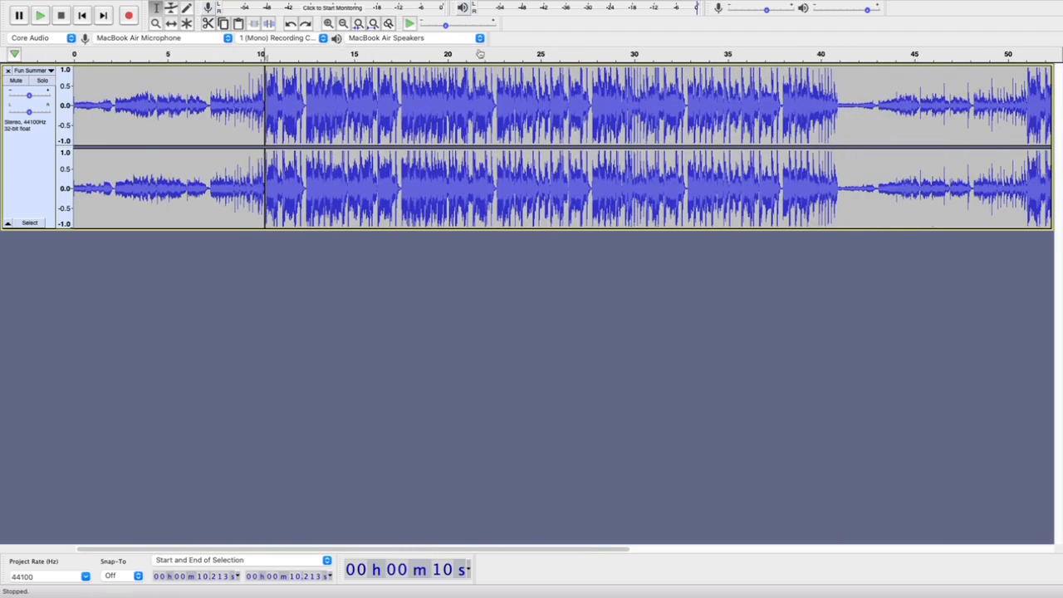
click(249, 53)
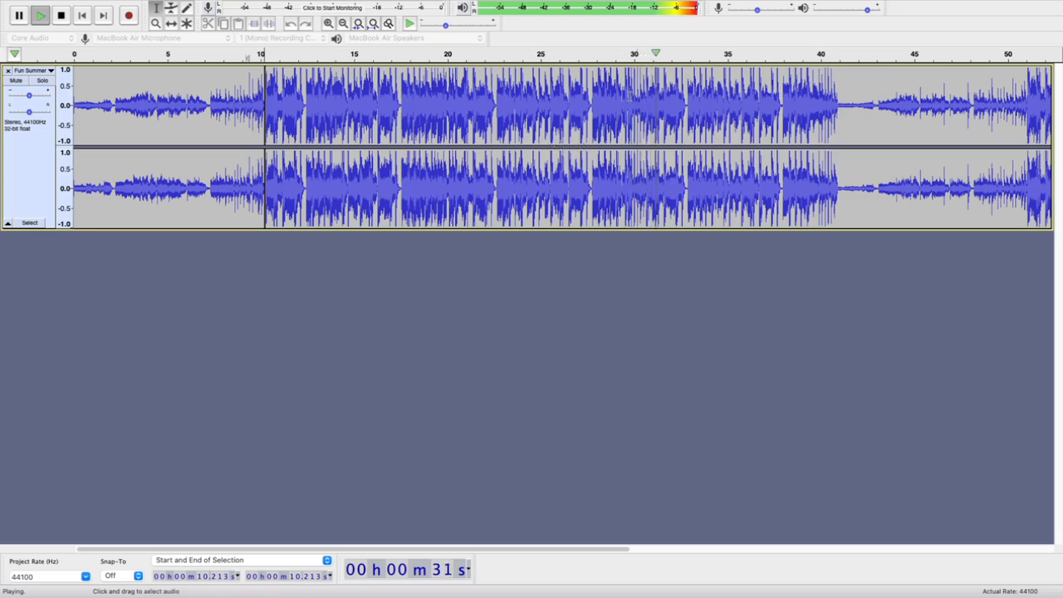
key(space)
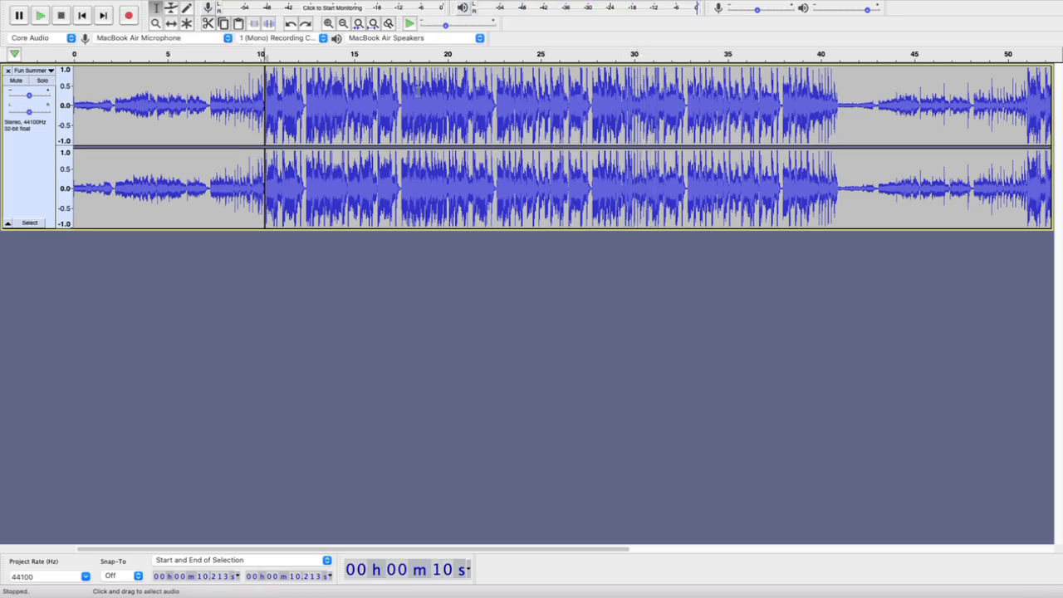
drag(268, 104, 466, 105)
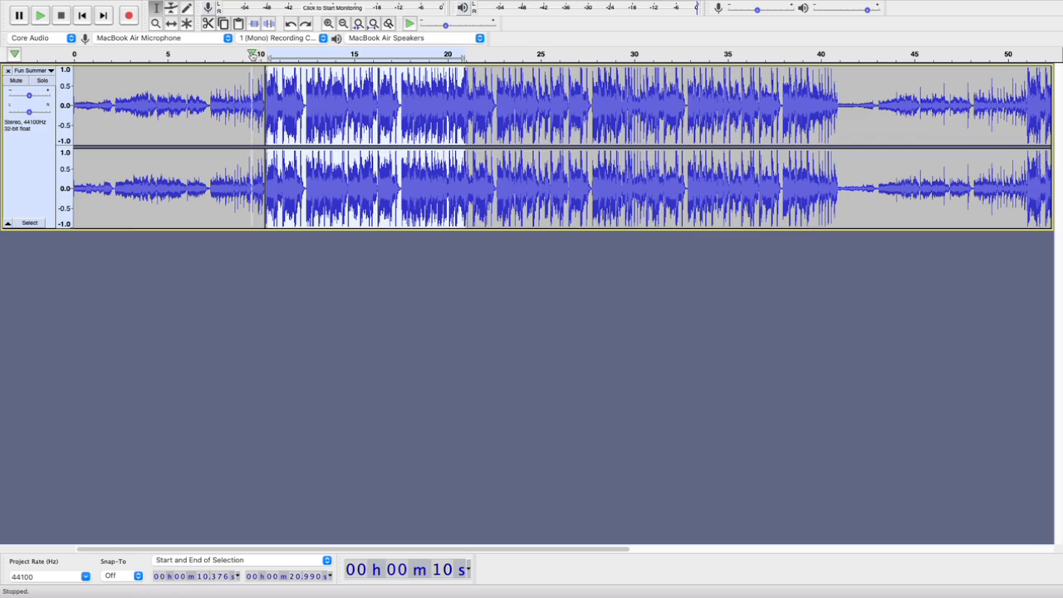
click(252, 54)
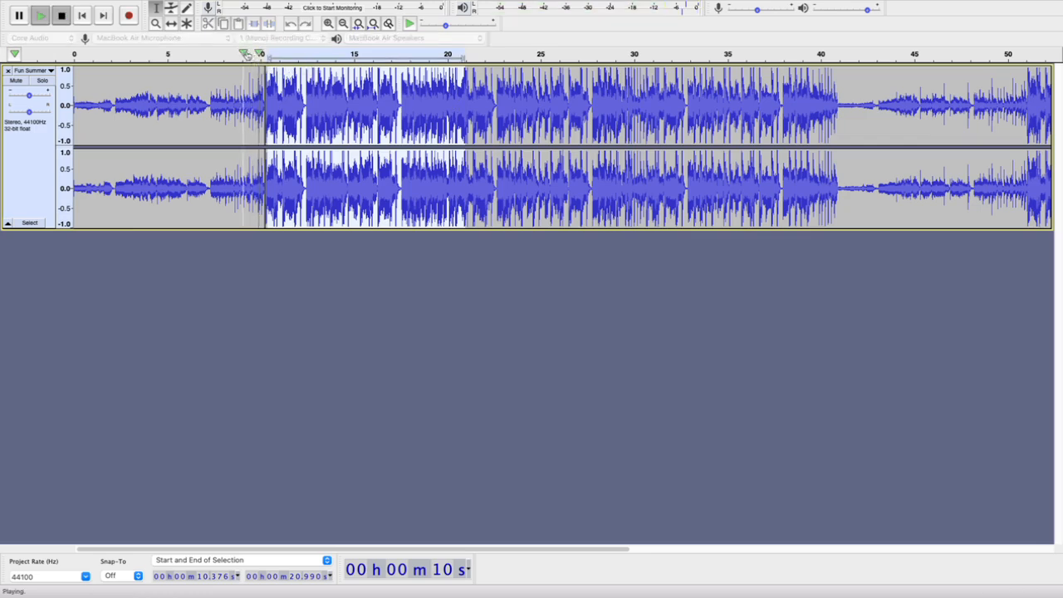
click(258, 54)
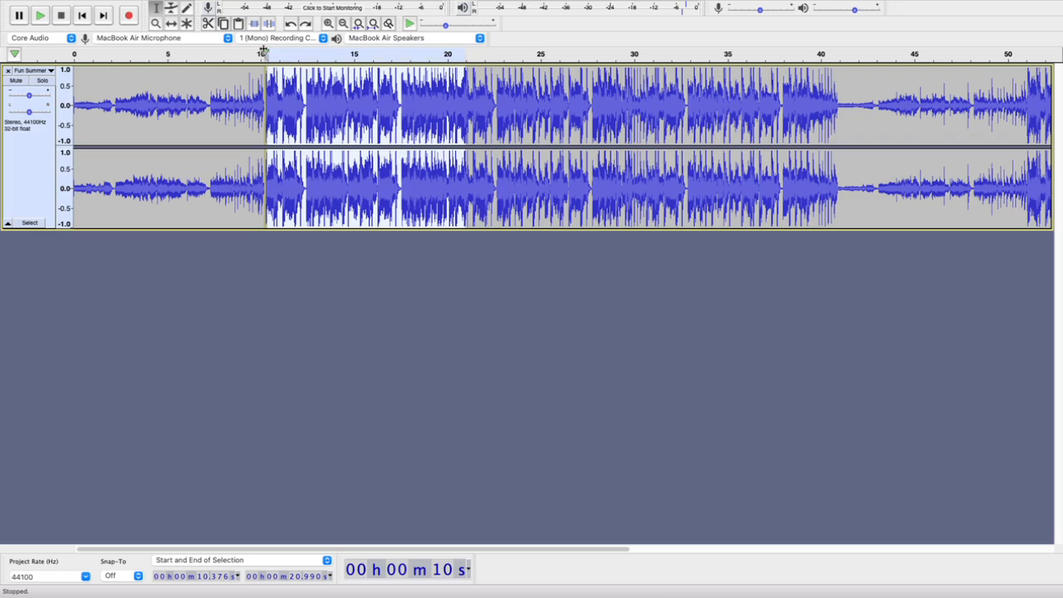
click(264, 53)
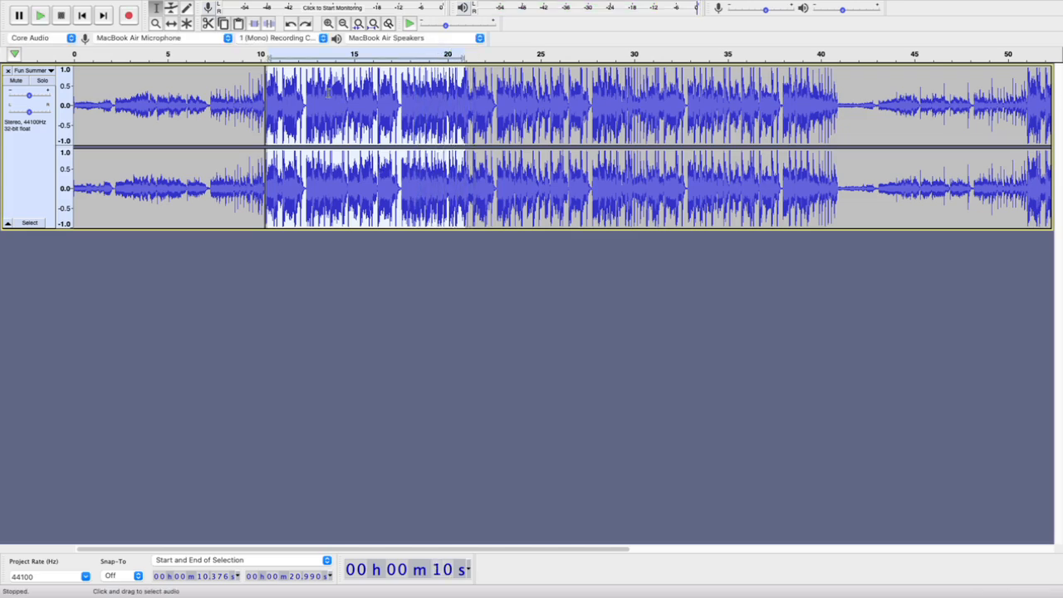
click(285, 84)
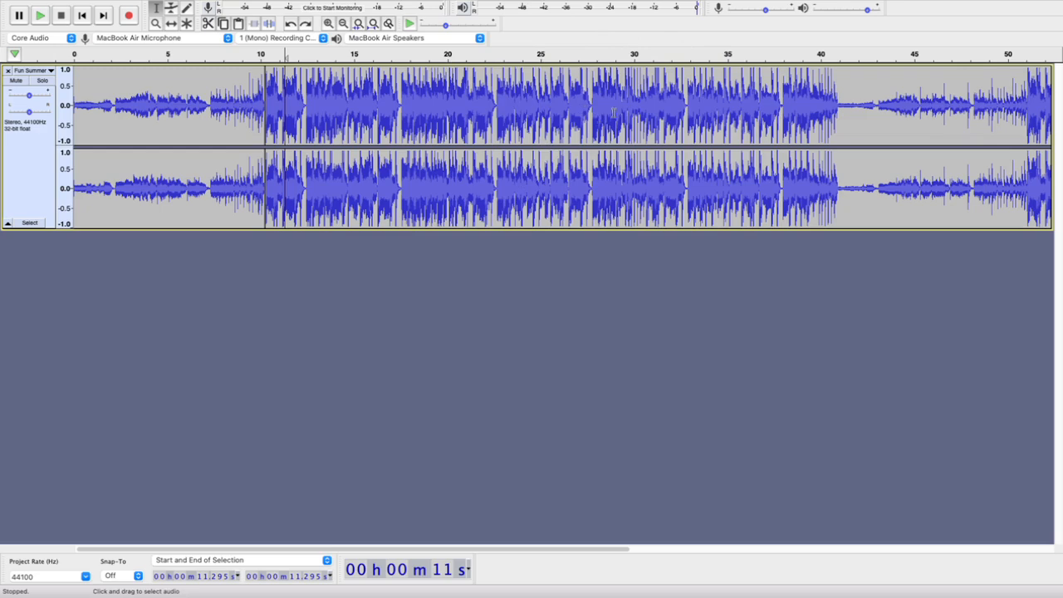
Listen to the transition into the quiet ending, playing from about 1:08.8 and again from about 1:06.2
scroll(615, 112, down, 2)
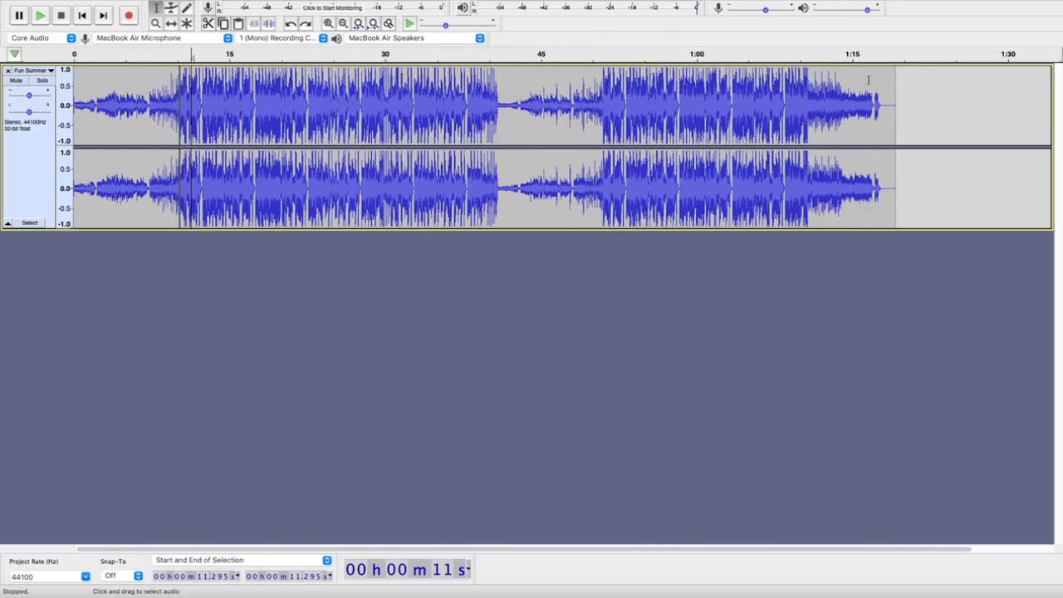
drag(868, 79, 806, 83)
click(794, 80)
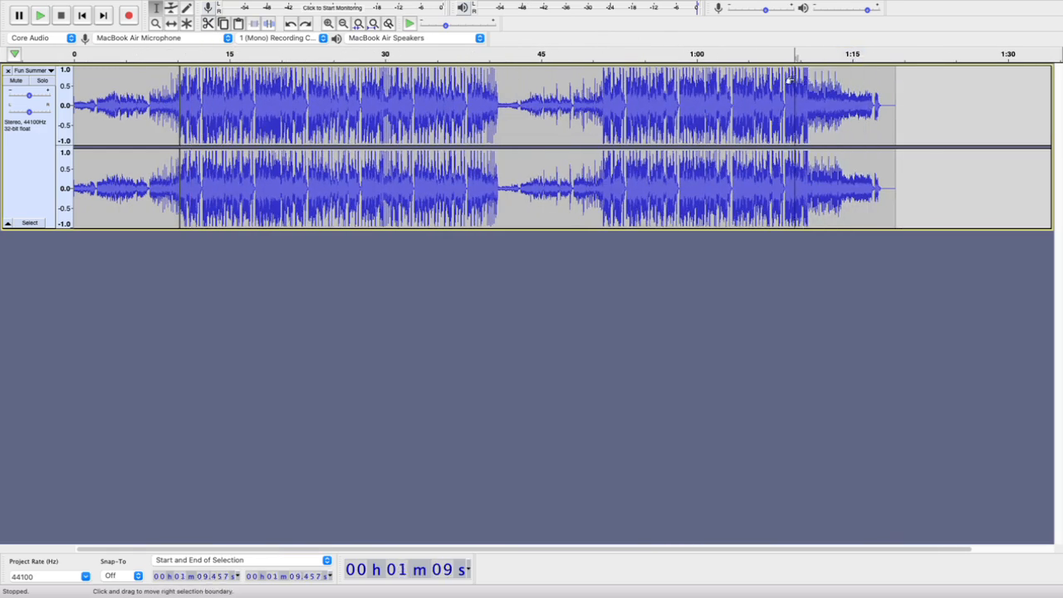
scroll(813, 82, up, 3)
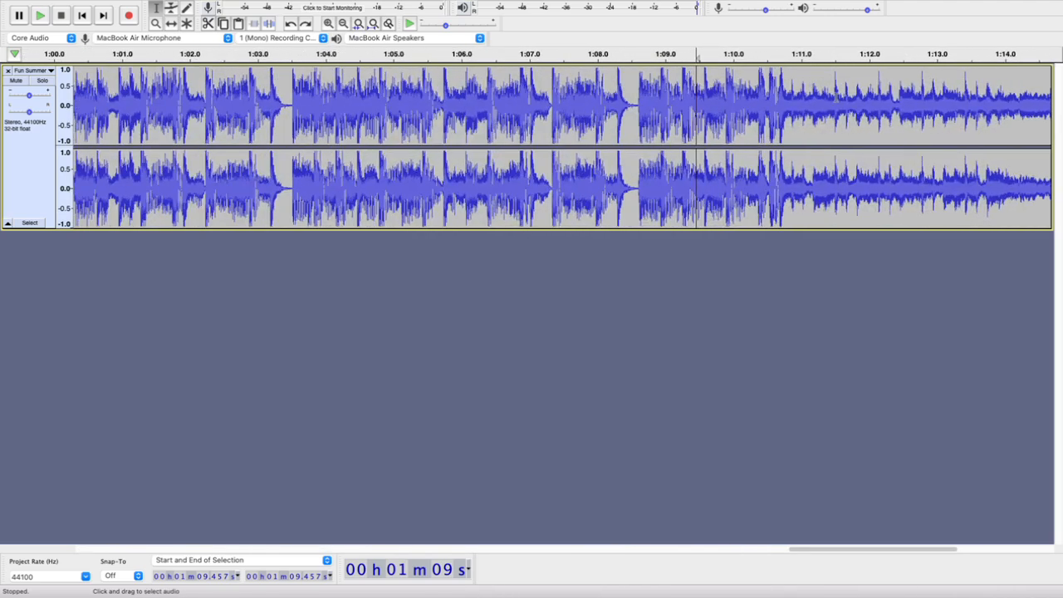
scroll(838, 96, up, 1)
scroll(838, 96, right, 3)
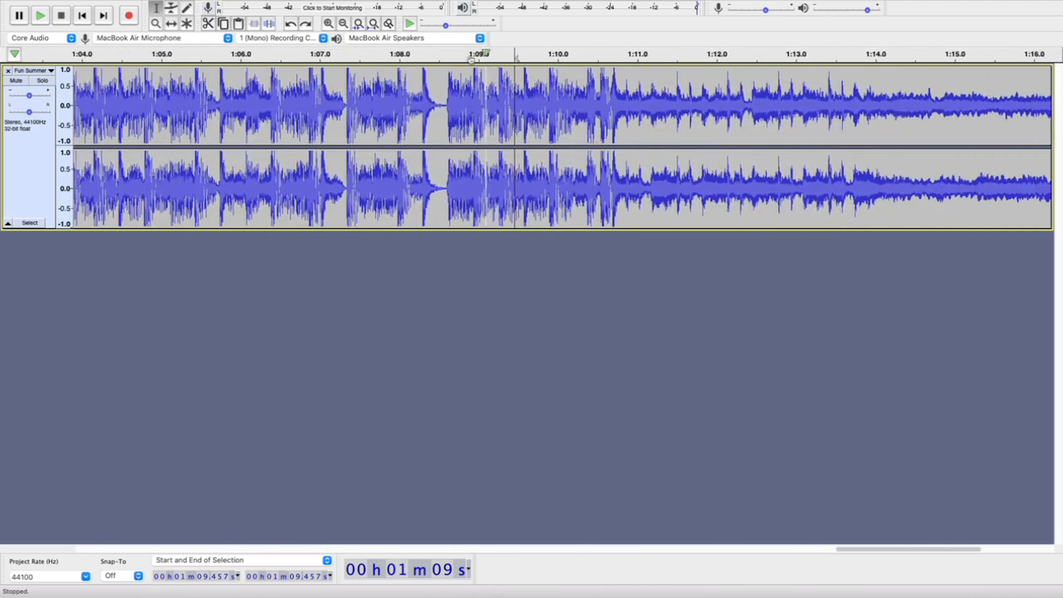
click(461, 54)
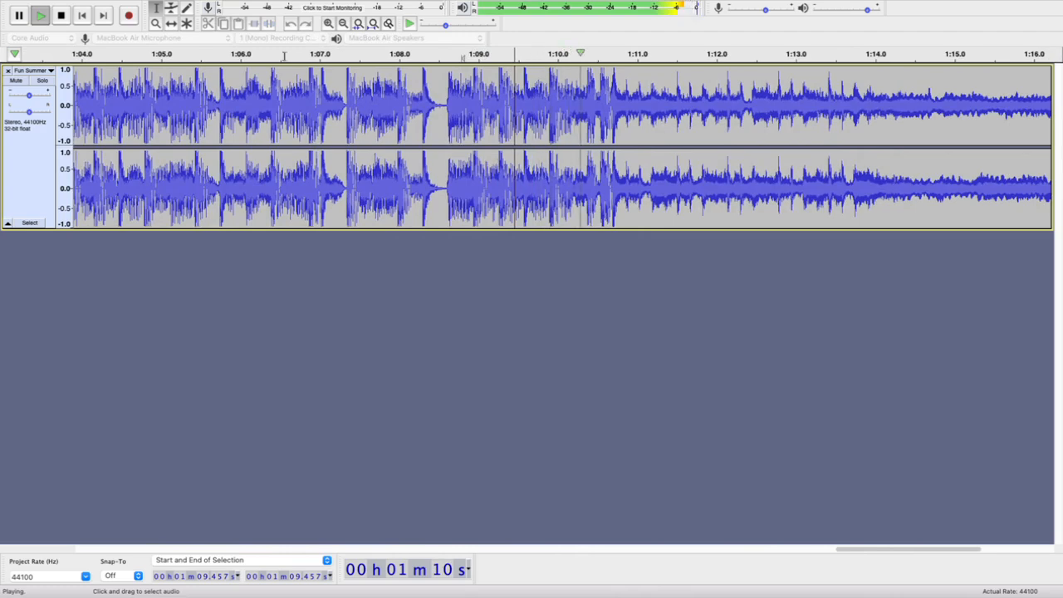
click(253, 54)
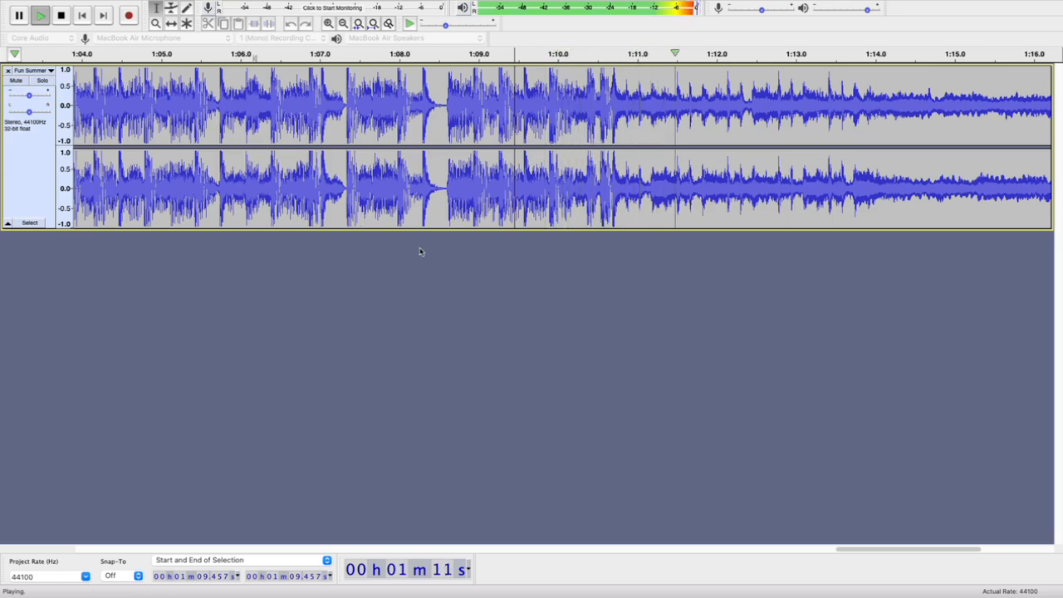
scroll(752, 225, right, 5)
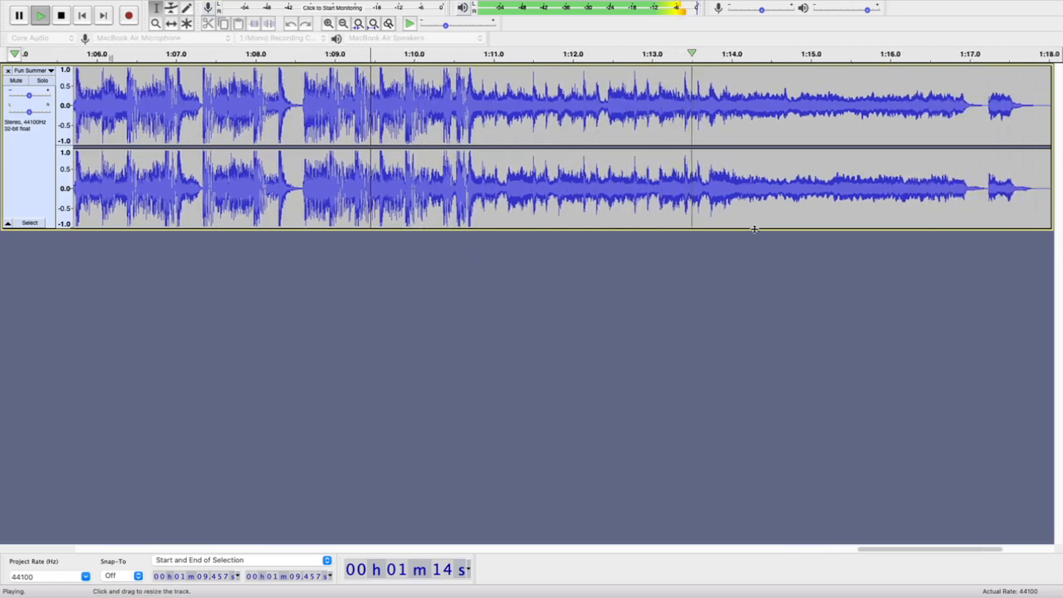
key(space)
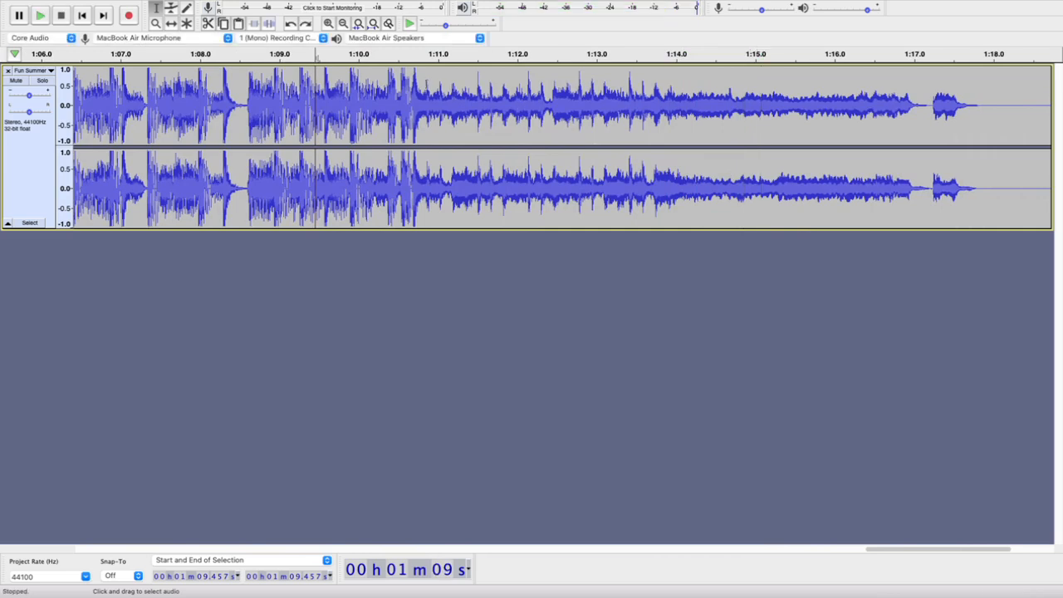
Play the passage before the ending from 1:08.868 and again from about 1:06.7 to find a cut point
click(269, 125)
key(space)
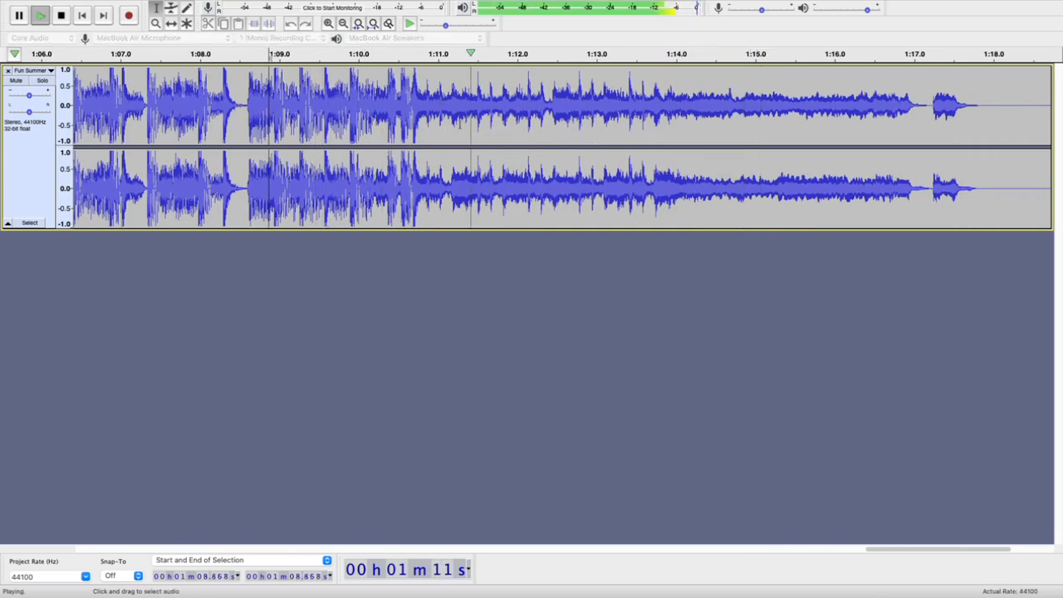
key(space)
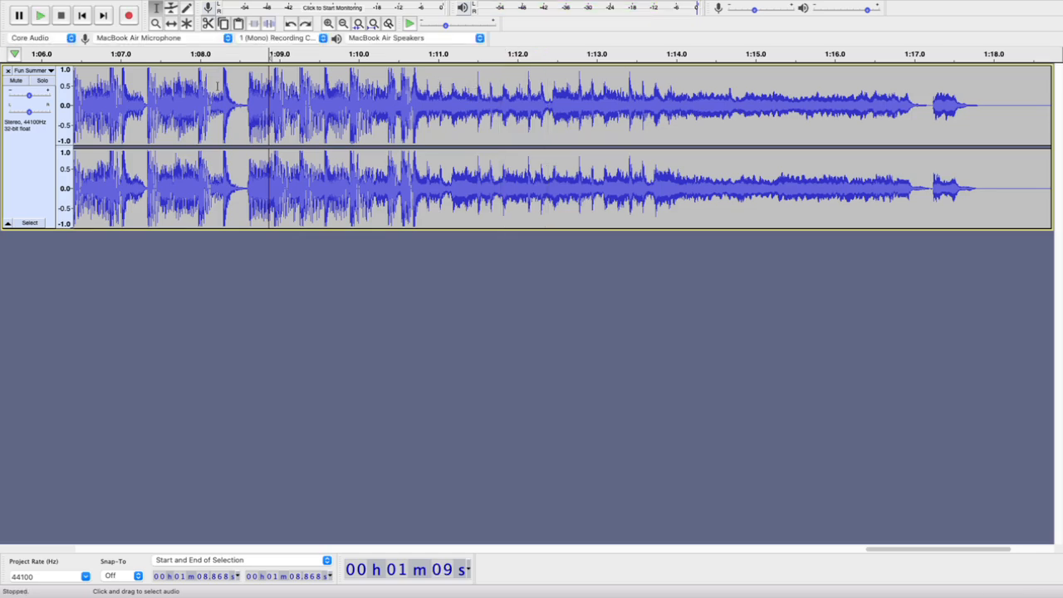
scroll(217, 86, left, 4)
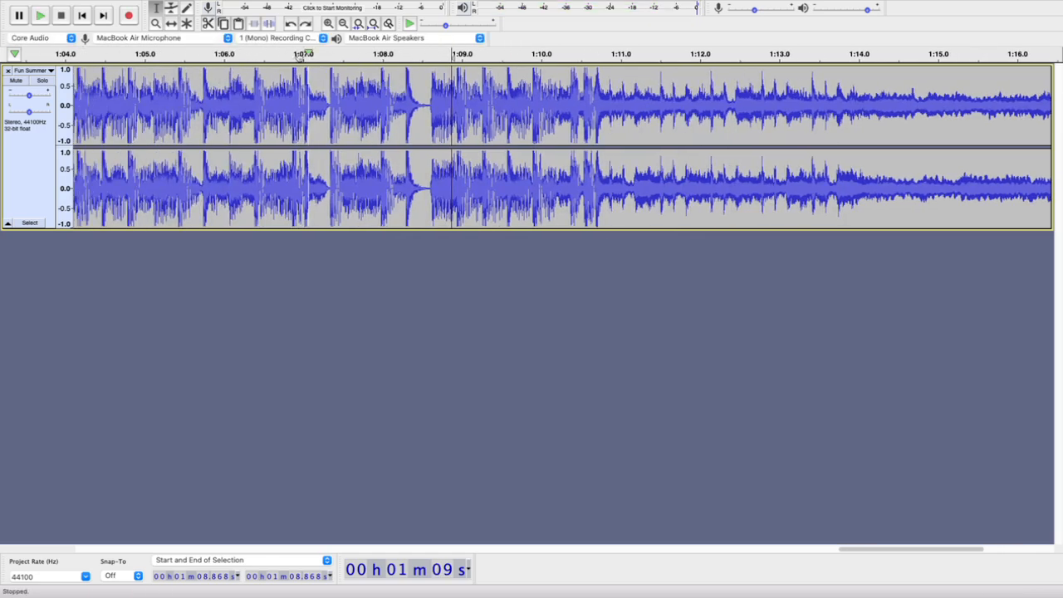
click(282, 55)
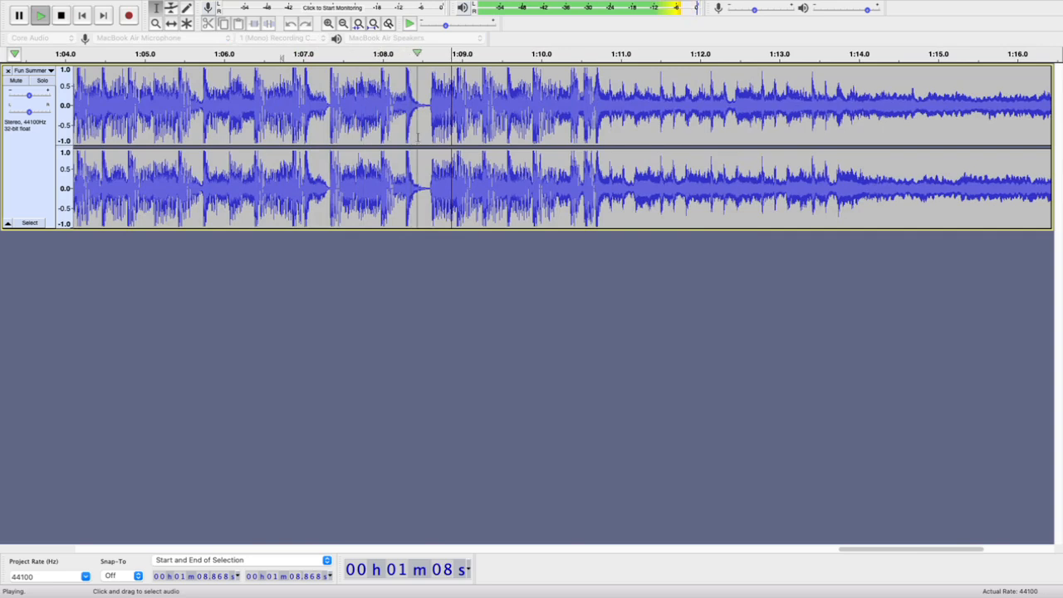
key(space)
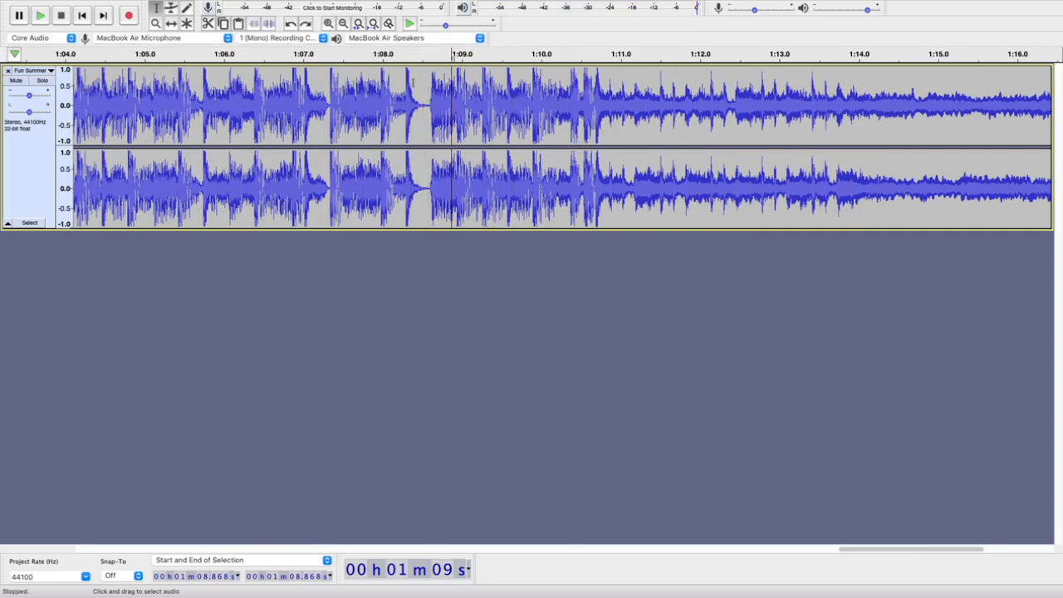
Play from the beat at 1:08.282 and move the cursor back to 1:08.261, just before its onset
click(407, 83)
key(space)
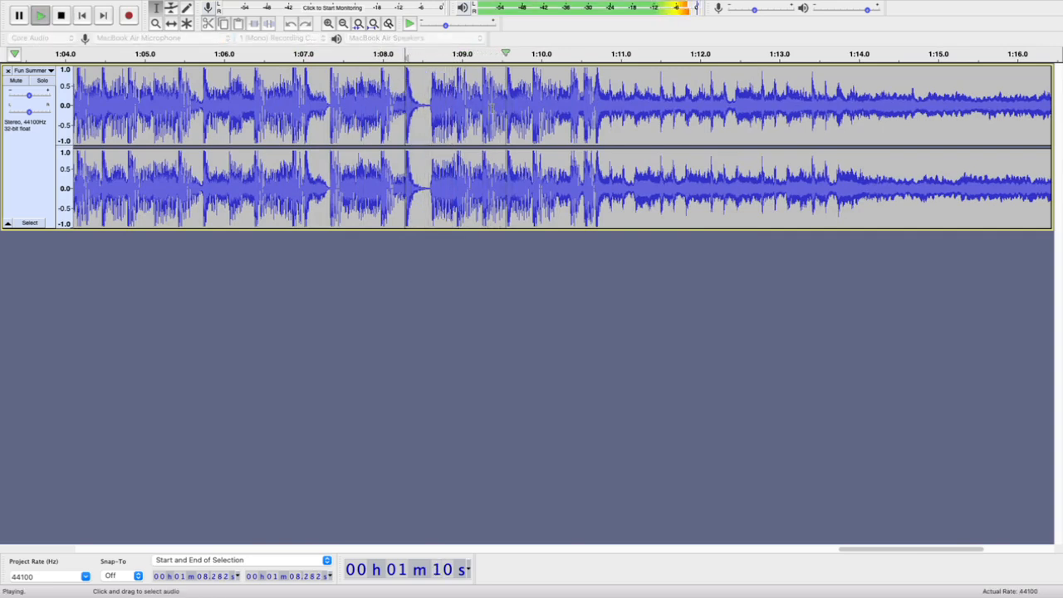
key(space)
key(Left)
key(Left)
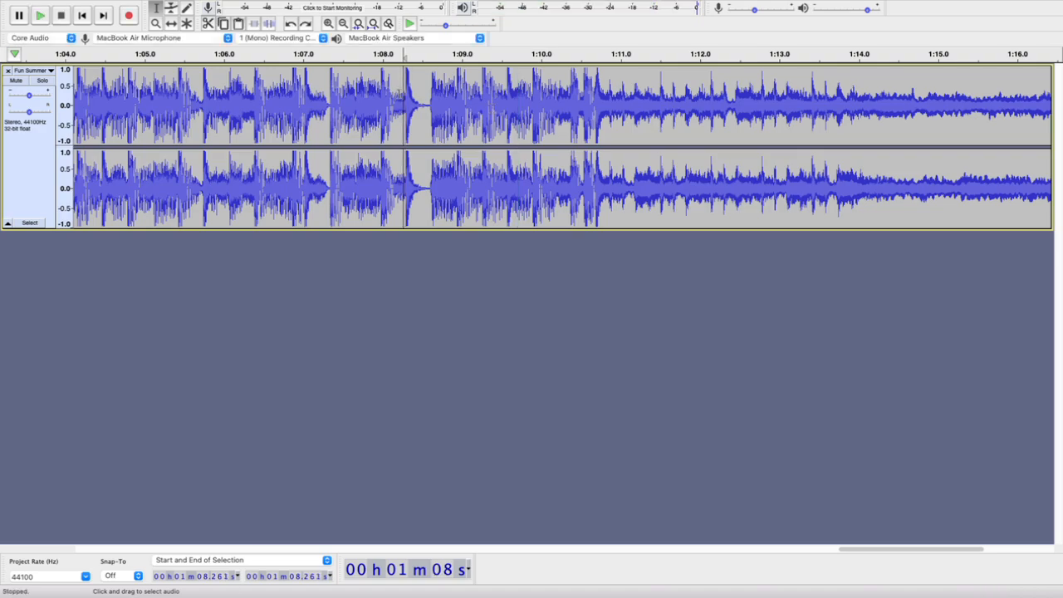
Place the cursor at 1:08.293 on the beat's onset and play from it to check the starting point
ctrl+scroll(399, 95, up, 2)
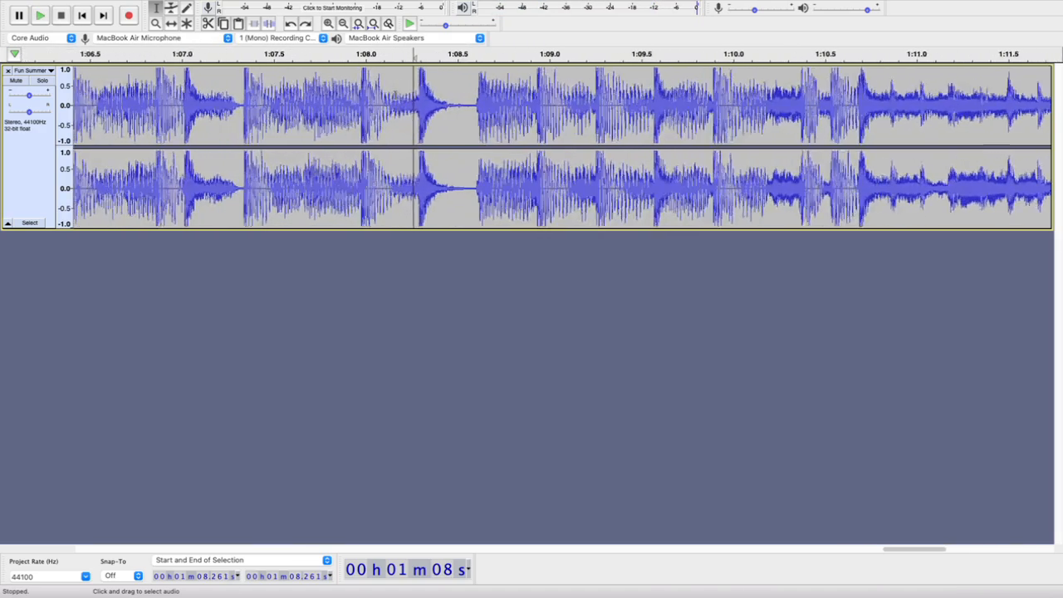
ctrl+scroll(395, 96, up, 2)
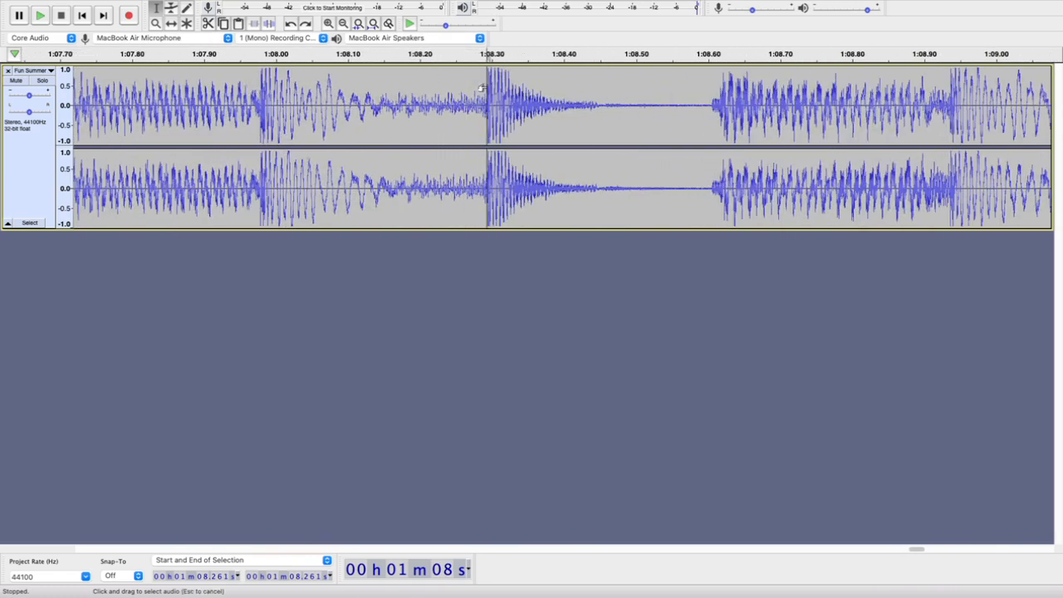
key(space)
key(space)
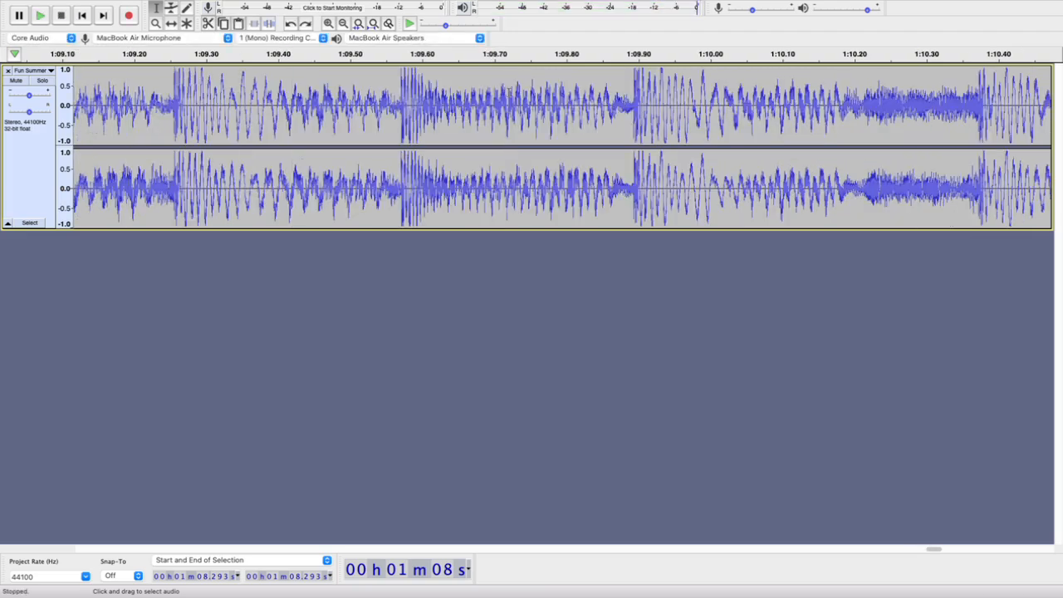
key(space)
key(space)
scroll(510, 90, down, 4)
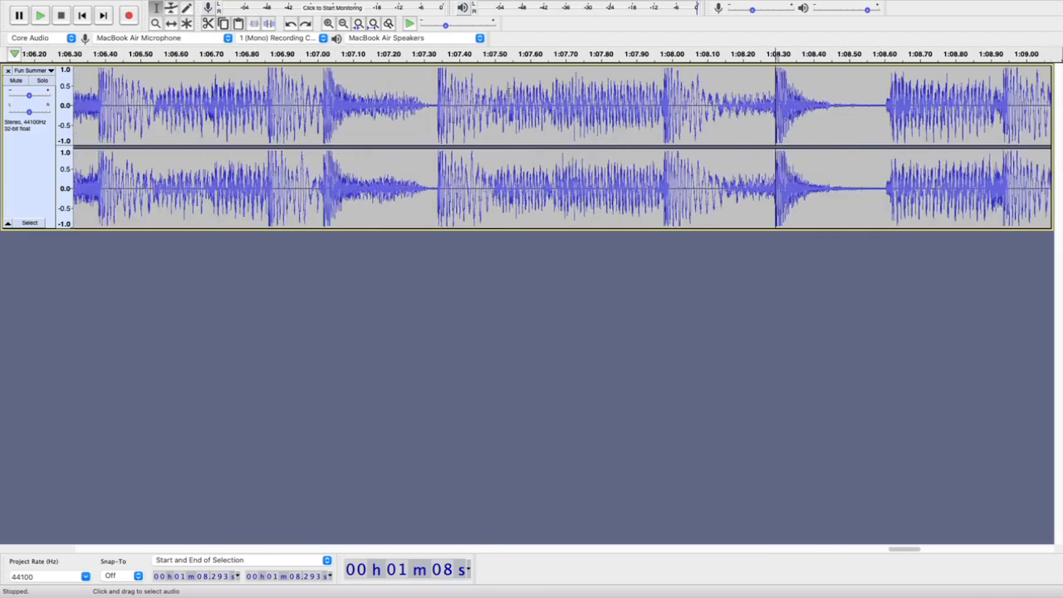
scroll(511, 89, down, 5)
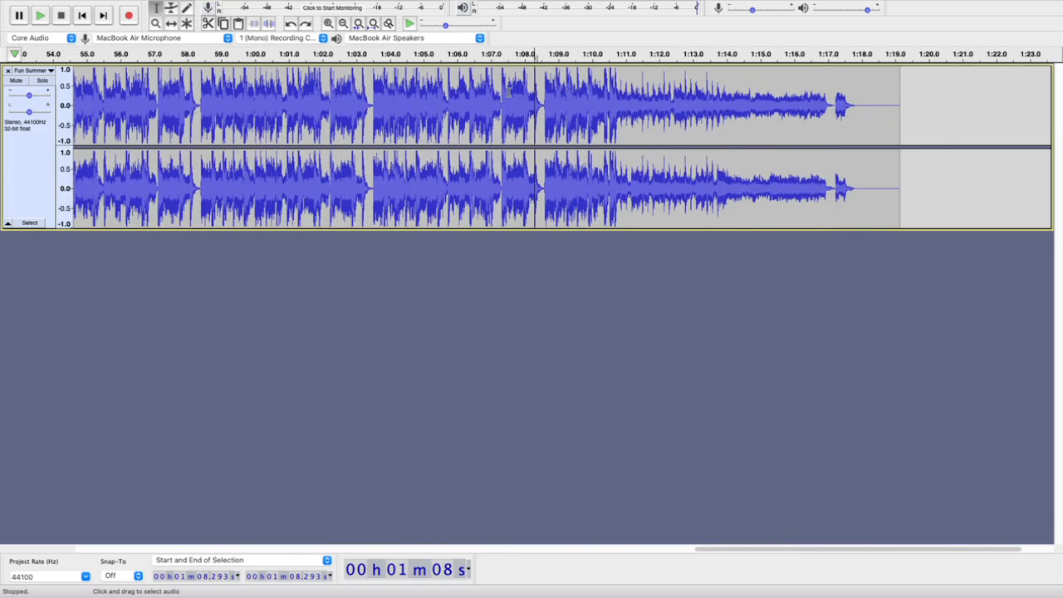
scroll(513, 98, up, 5)
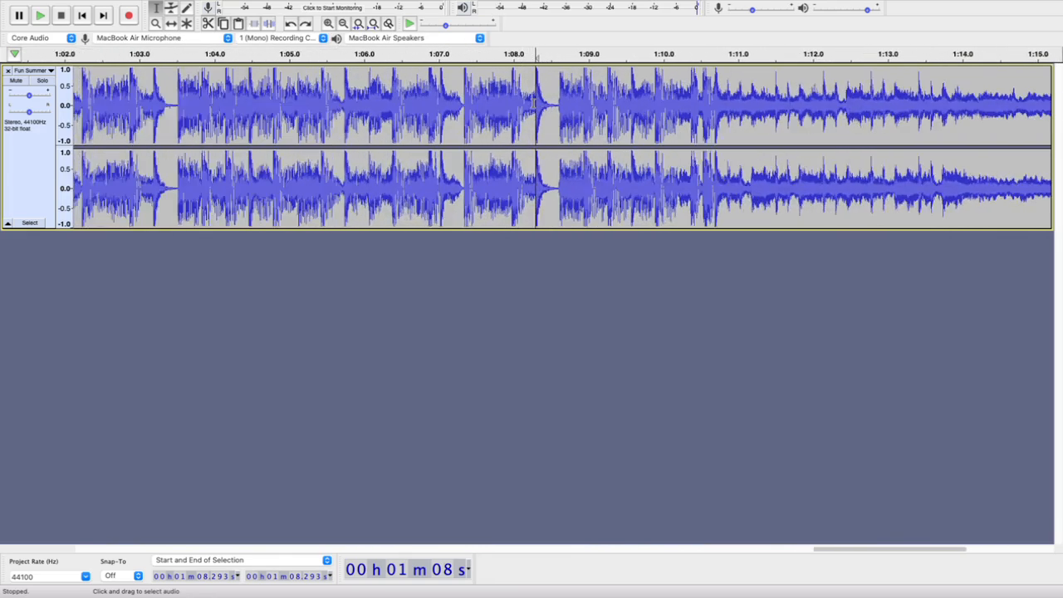
key(space)
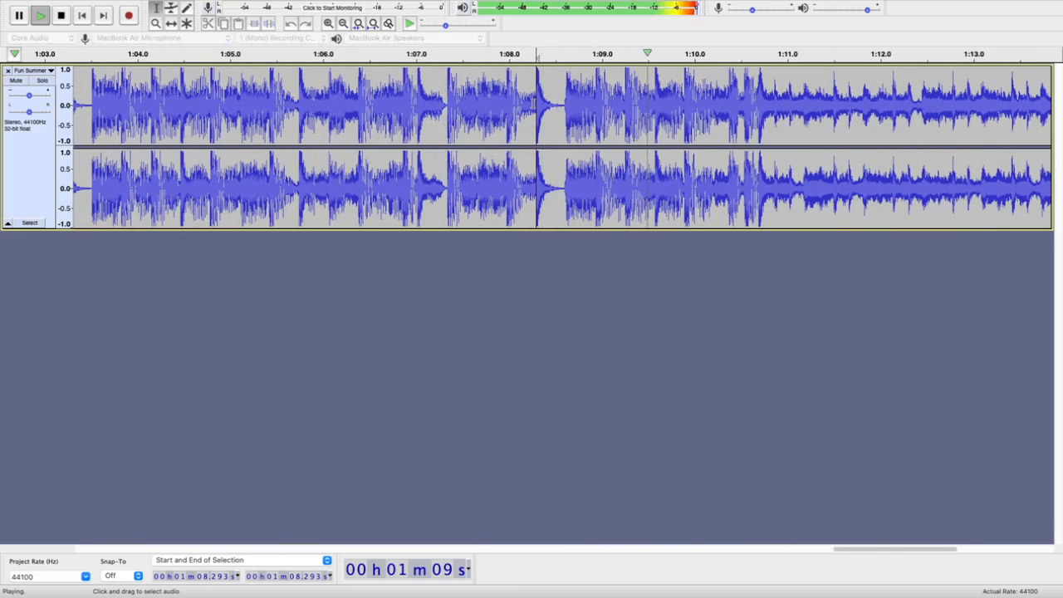
key(space)
Split the clip at 1:08.294 at sample level, where the waveform crosses from below zero to above it at the beat onset
scroll(534, 100, up, 4)
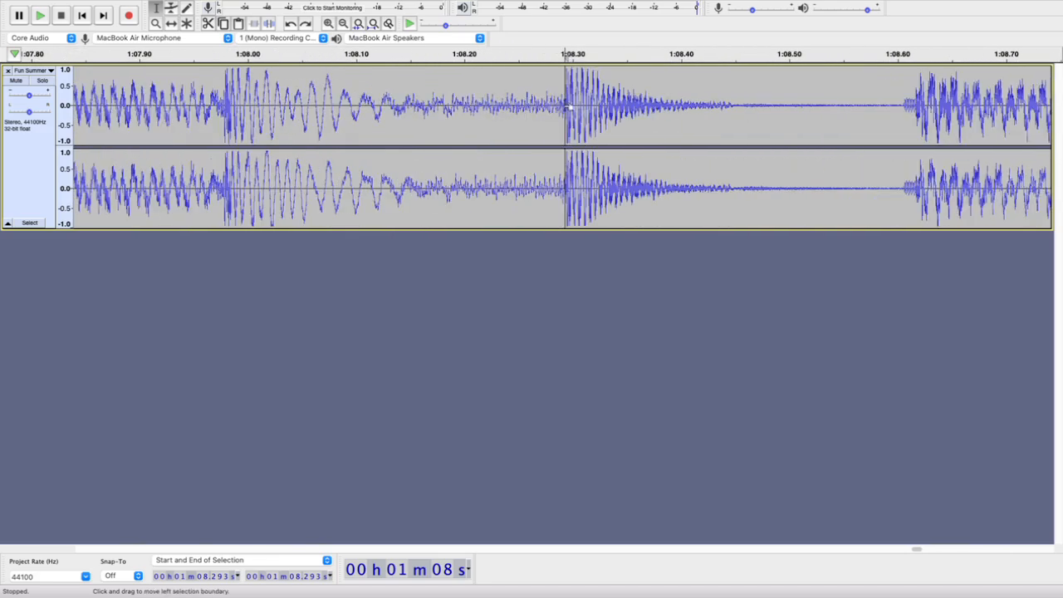
scroll(551, 116, up, 3)
scroll(566, 106, up, 5)
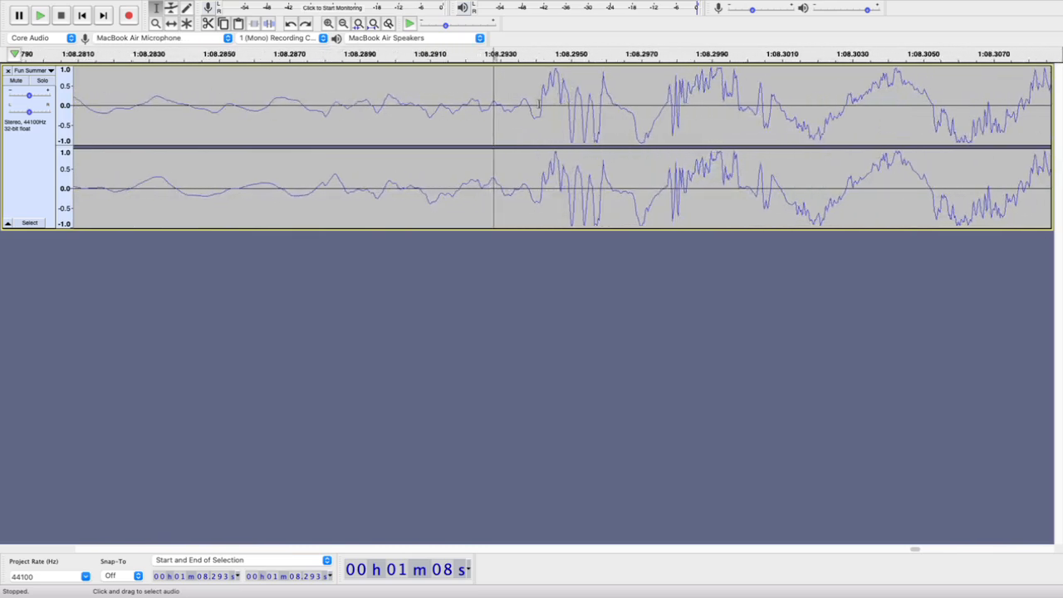
scroll(539, 103, up, 3)
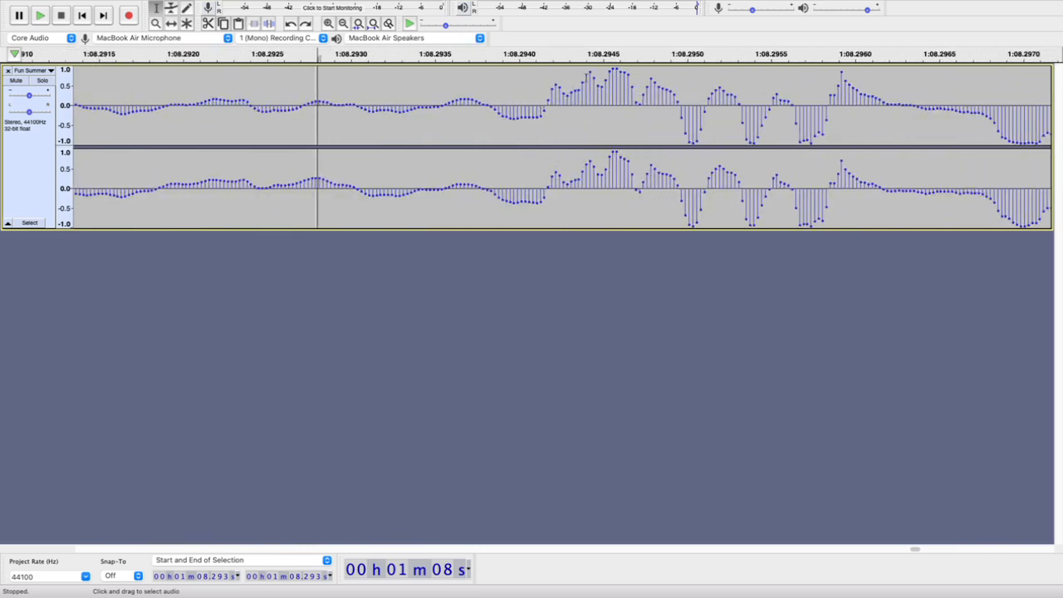
scroll(575, 109, down, 2)
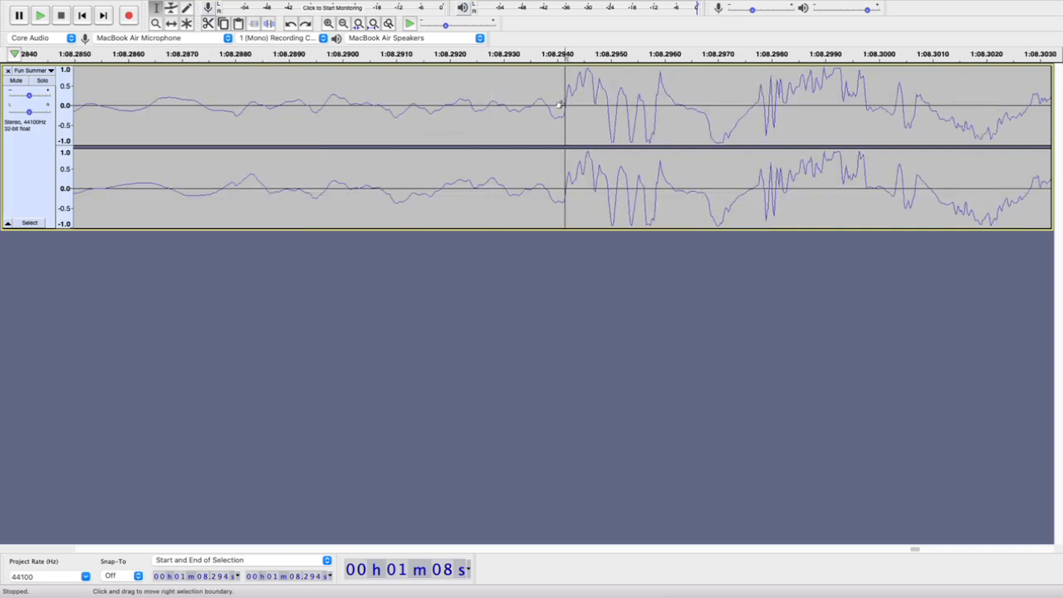
scroll(565, 104, up, 8)
click(599, 106)
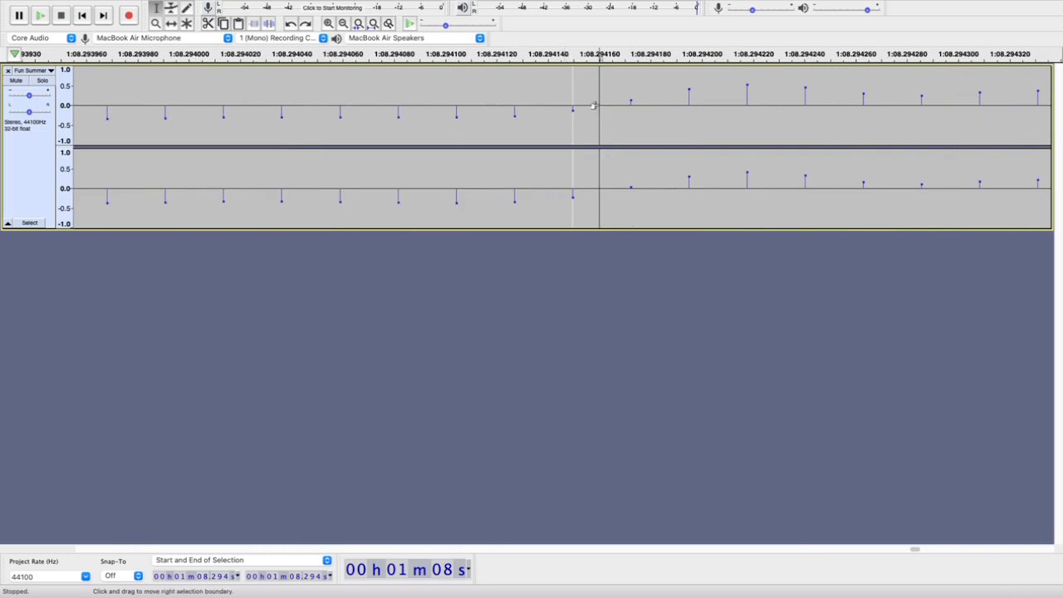
key(super+i)
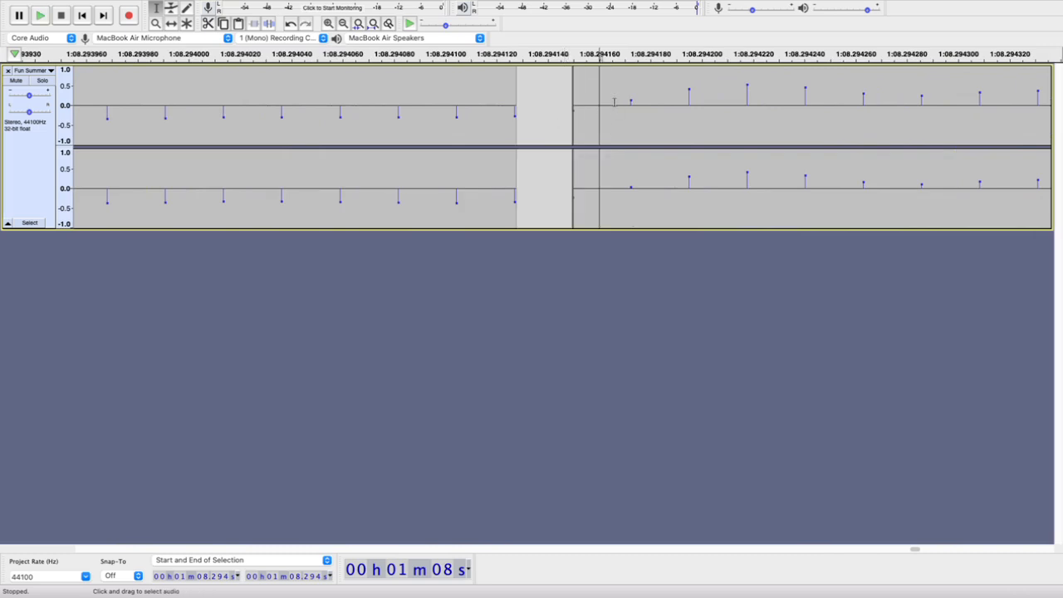
scroll(609, 106, down, 6)
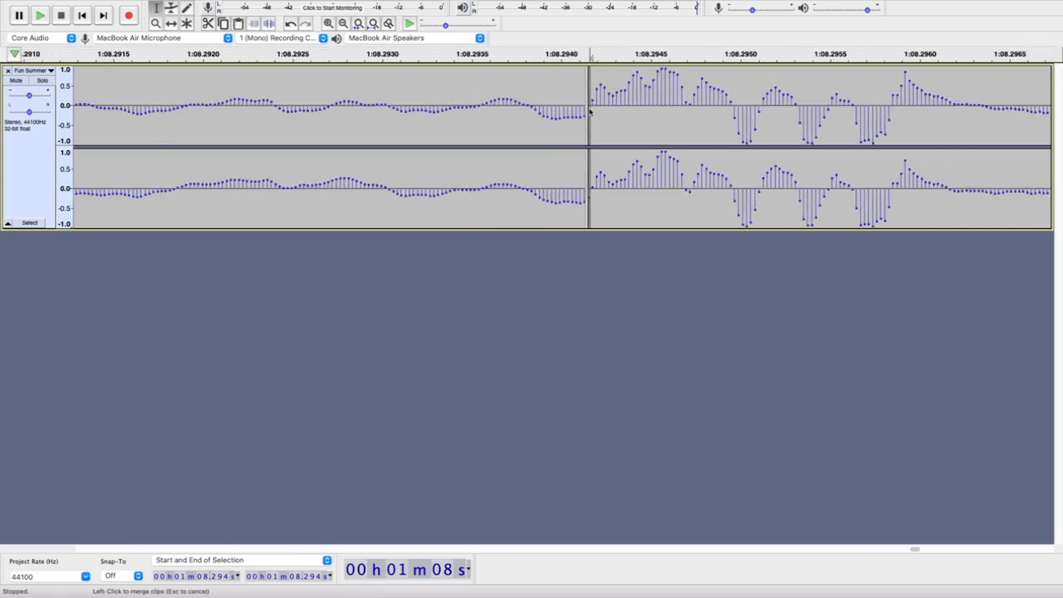
Examine the waveform on both sides of the split at 1:08.294, from sample level out to the surrounding beats
scroll(590, 112, down, 4)
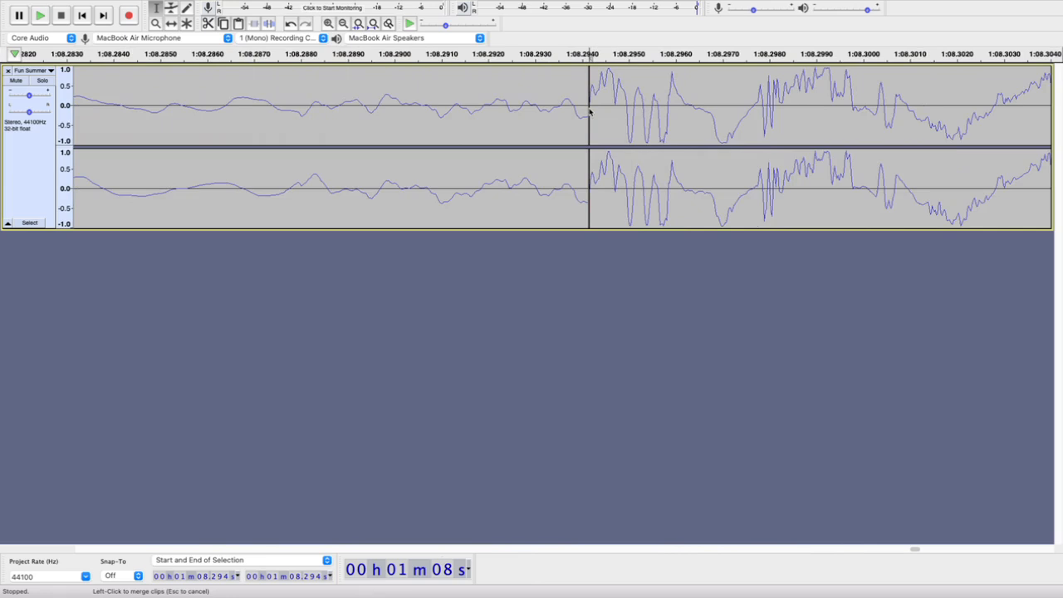
scroll(590, 111, down, 2)
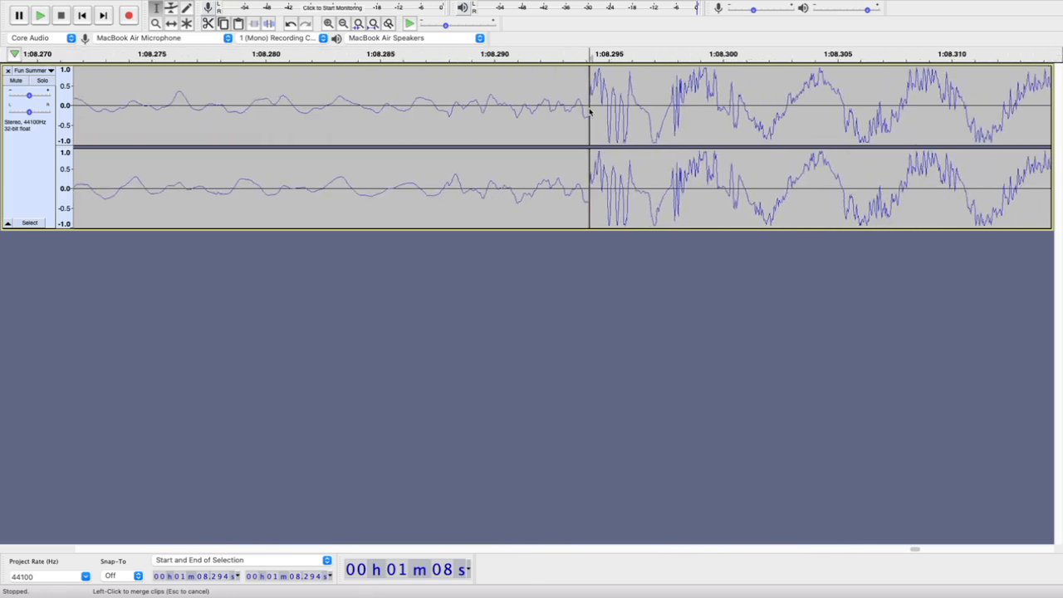
scroll(590, 112, down, 4)
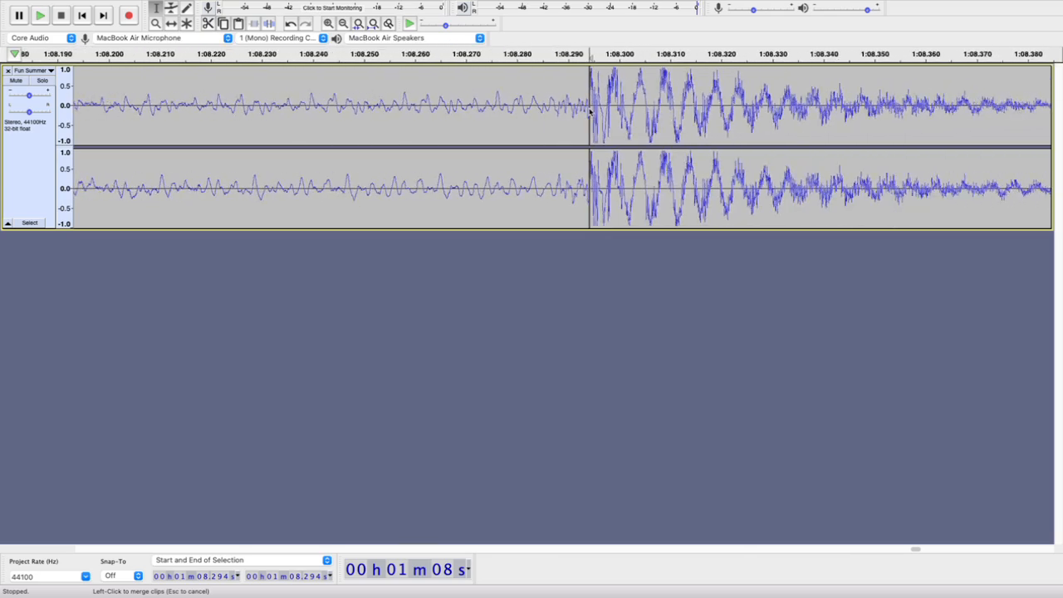
scroll(590, 111, up, 5)
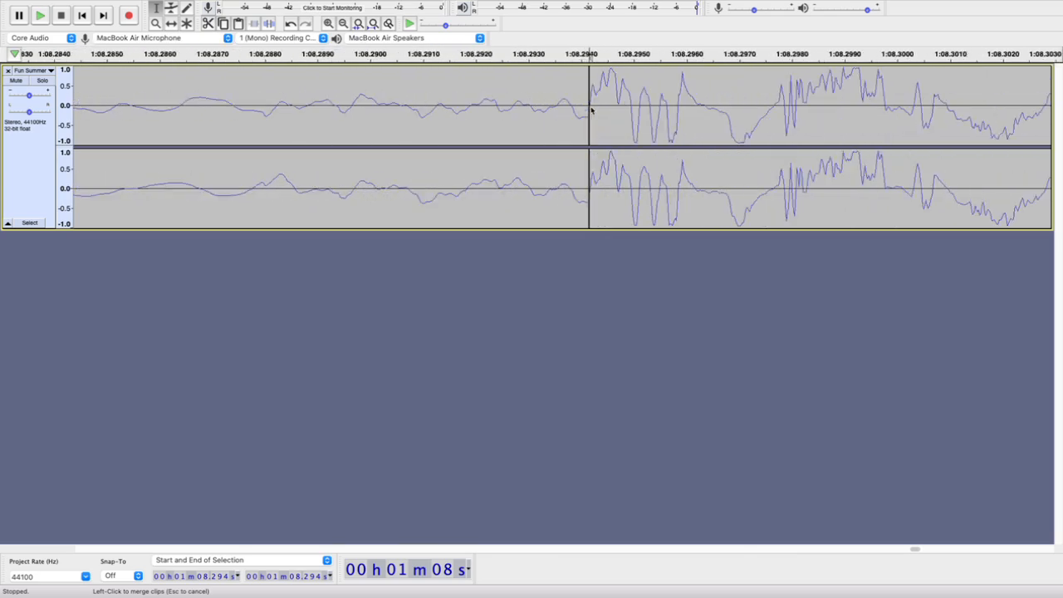
scroll(590, 111, down, 7)
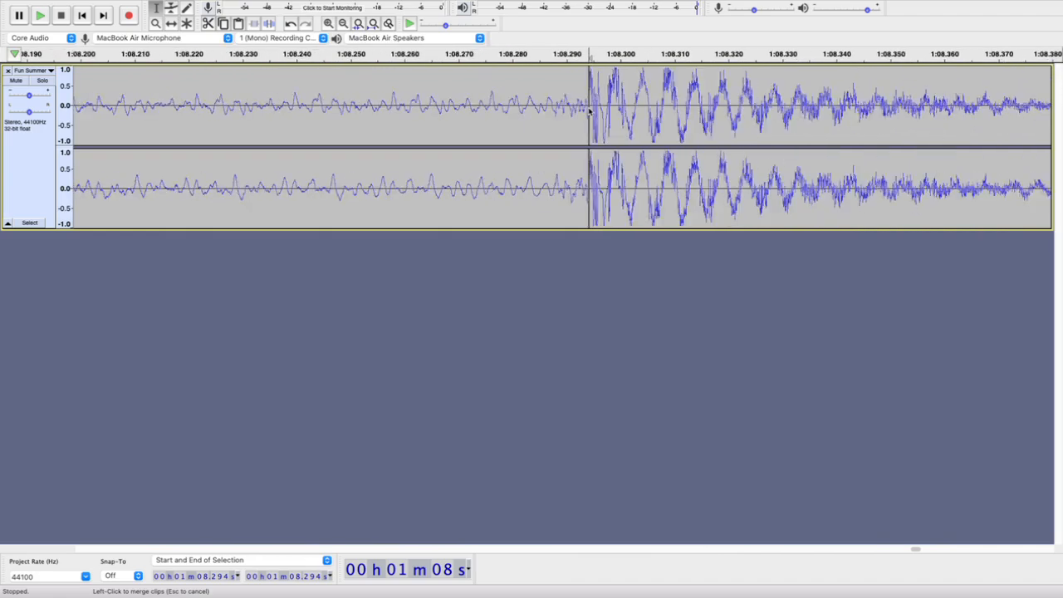
scroll(590, 111, down, 7)
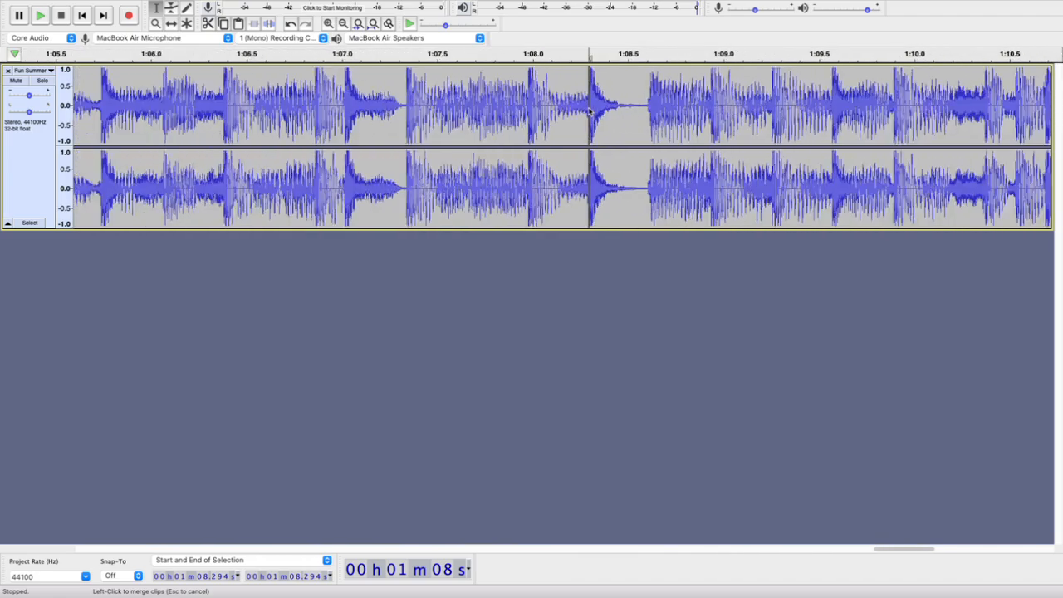
scroll(590, 112, down, 2)
Play the ending repeatedly from the split at 1:08.294 to learn how its opening beat sounds
key(space)
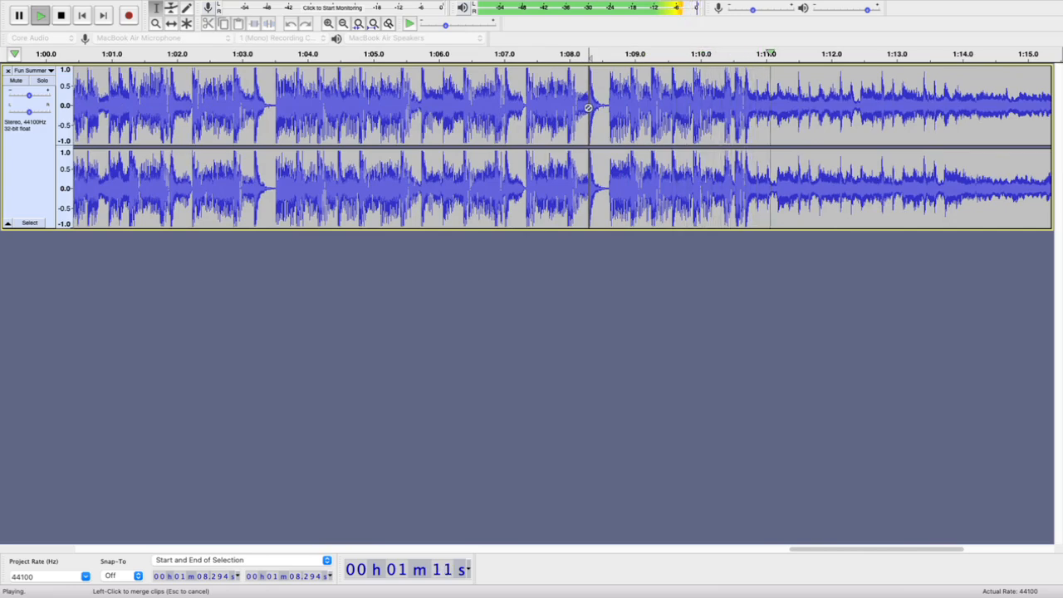
key(space)
key(space)
key(space)
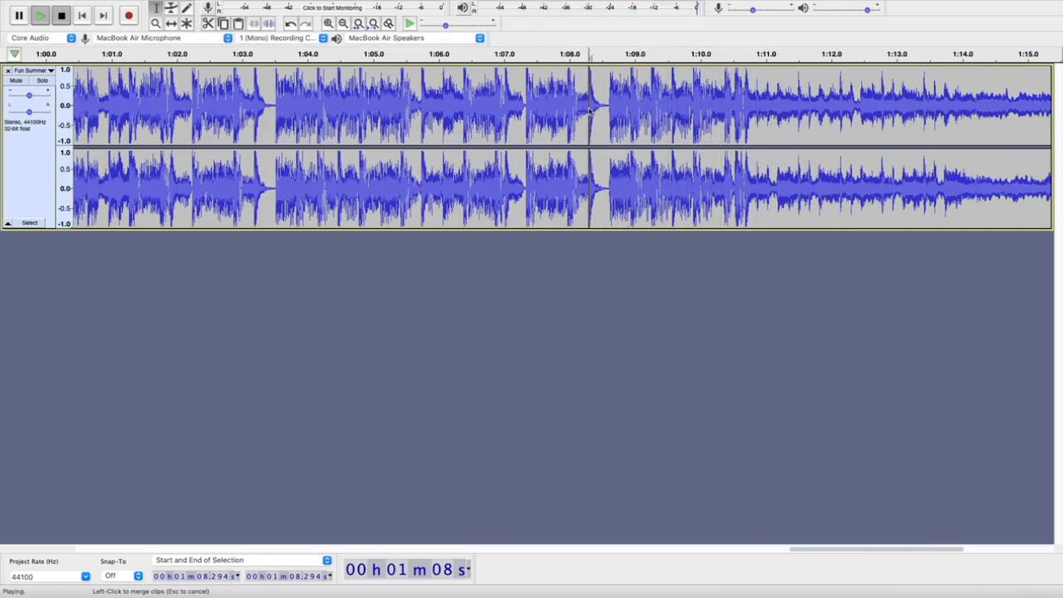
key(space)
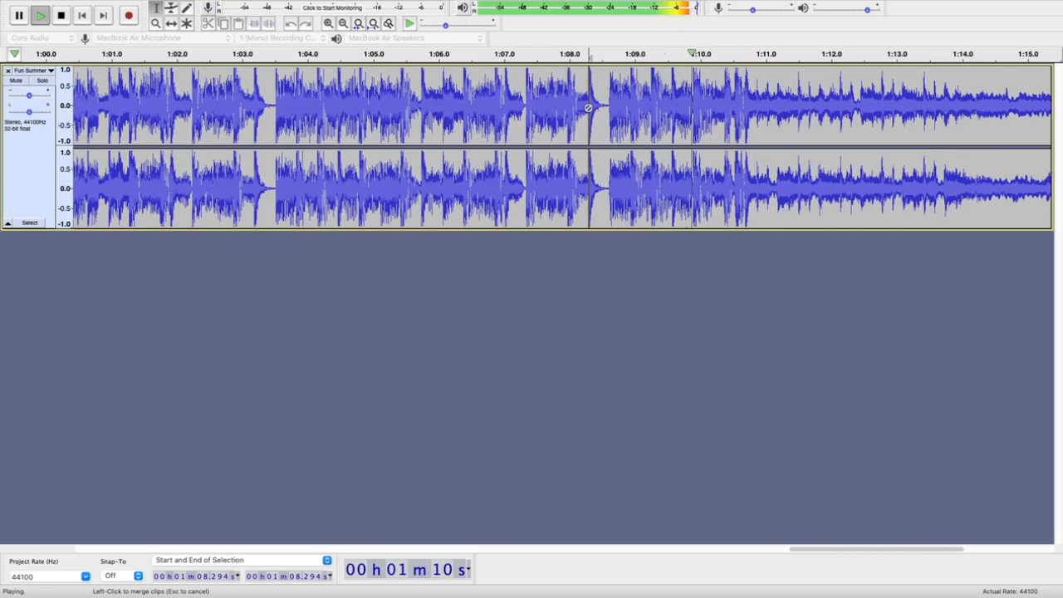
key(space)
key(space)
key(space)
scroll(590, 110, down, 5)
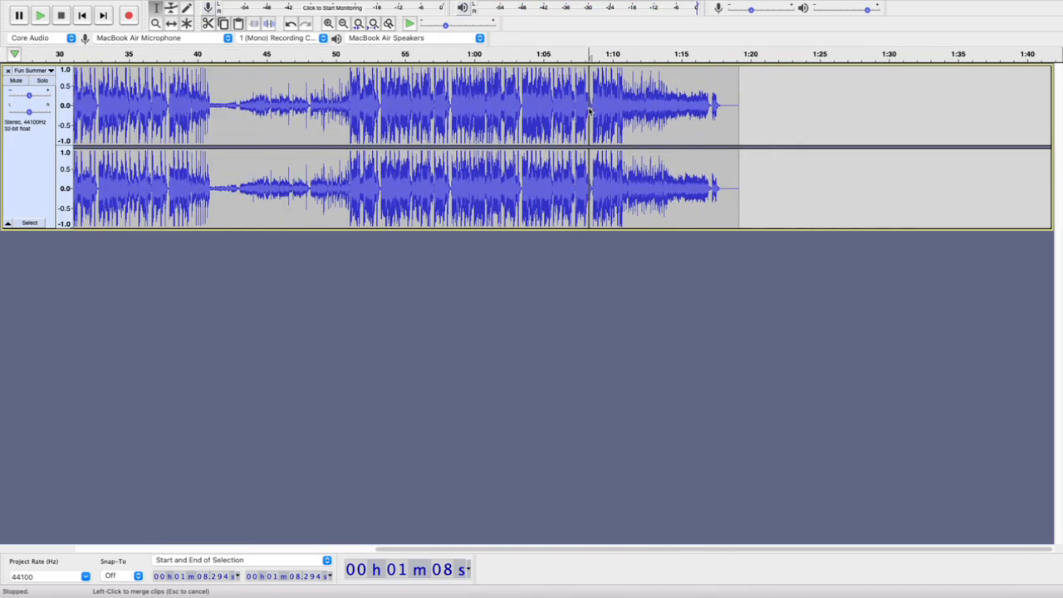
key(space)
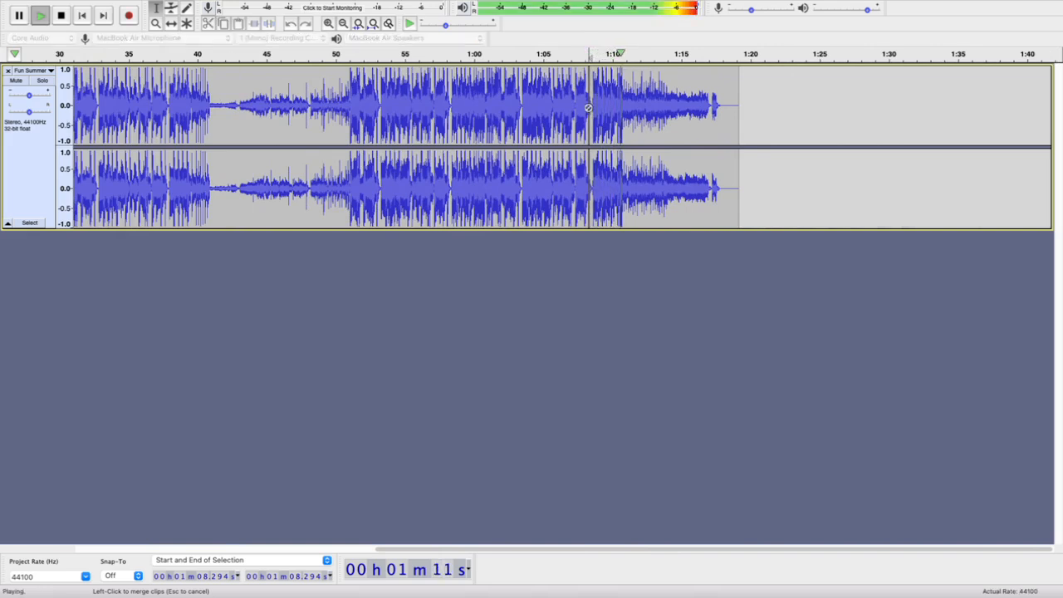
key(space)
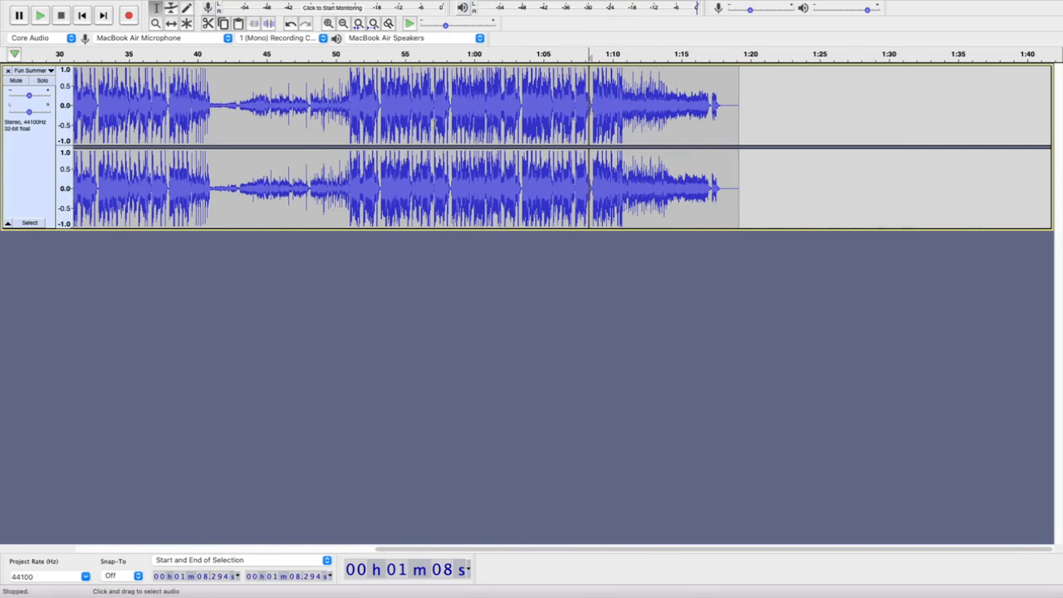
Play the first loud section from 19.502 s to listen for a beat matching the start of the ending
scroll(339, 138, left, 10)
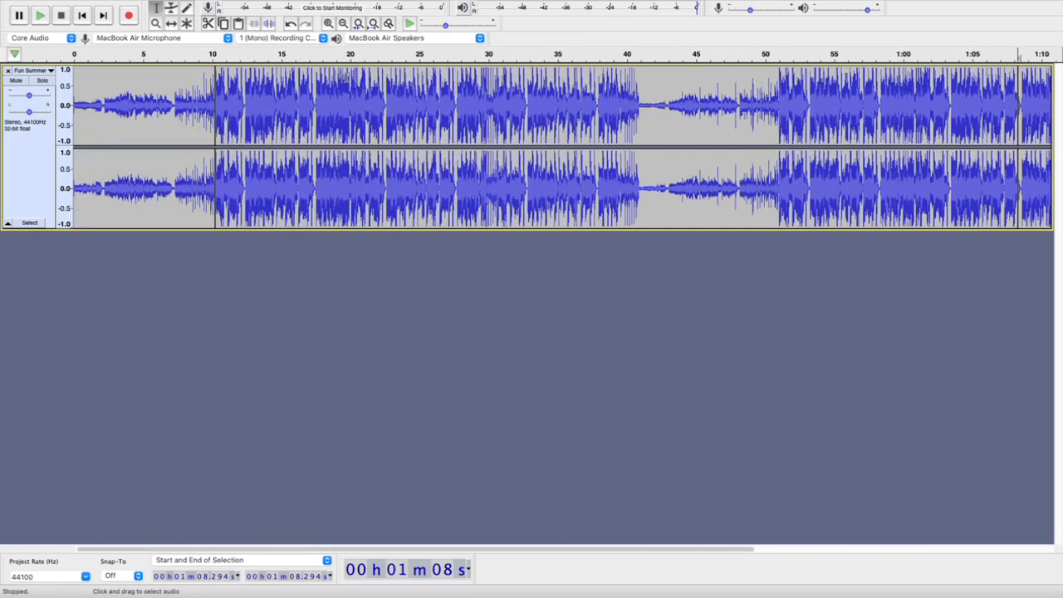
click(348, 75)
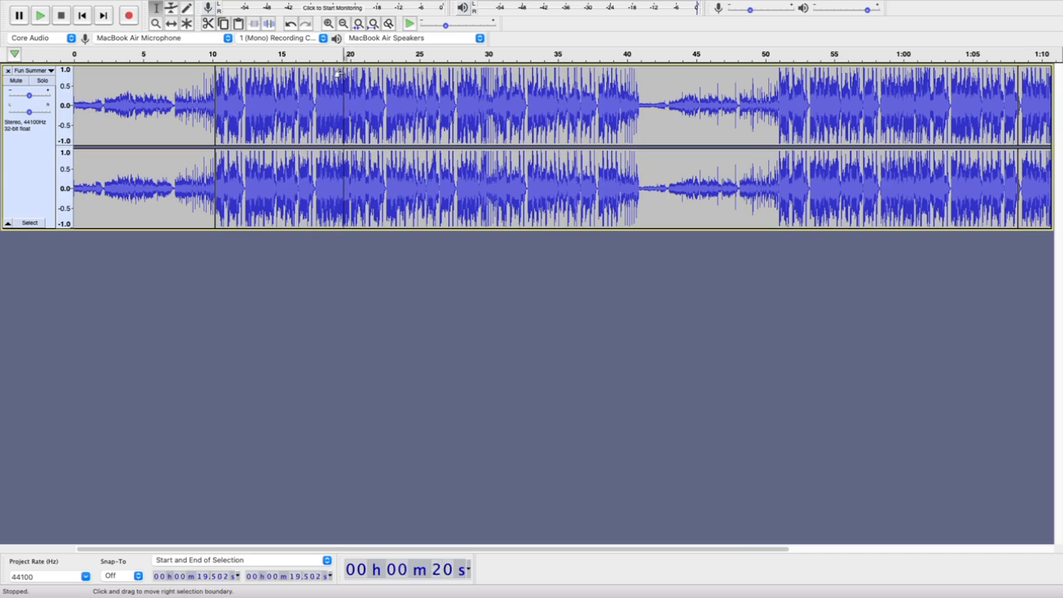
click(344, 75)
key(space)
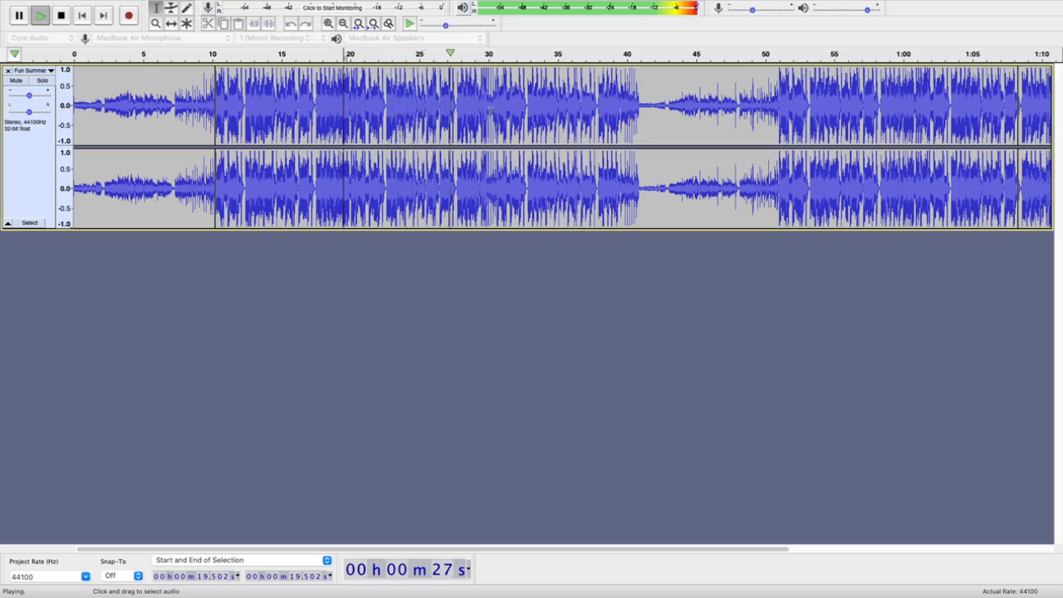
scroll(469, 105, up, 3)
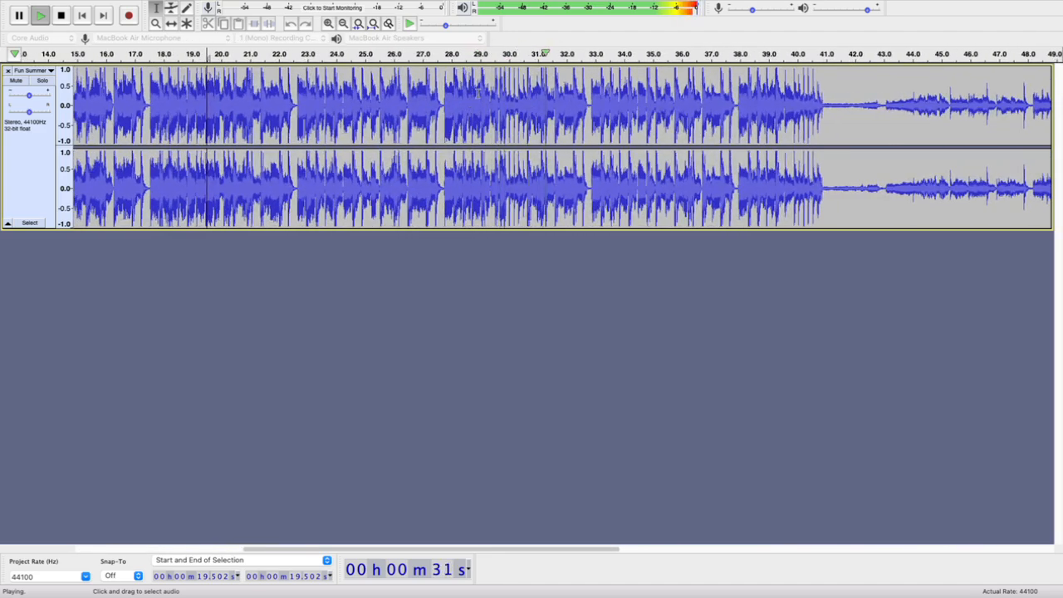
key(space)
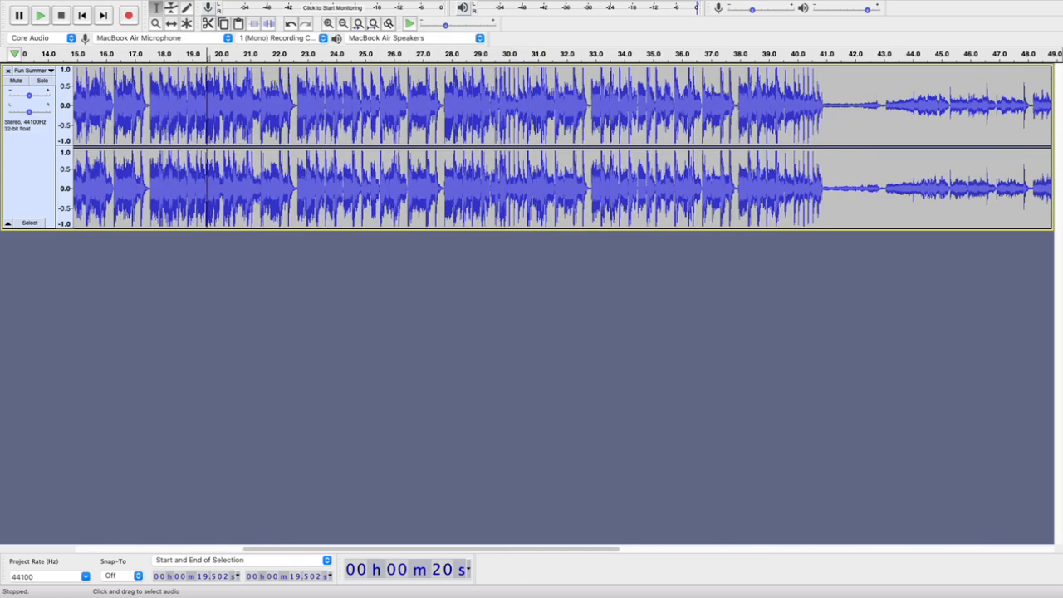
Play from 25.865 s and again from 27.402 s to pin down the matching beat
click(390, 80)
key(space)
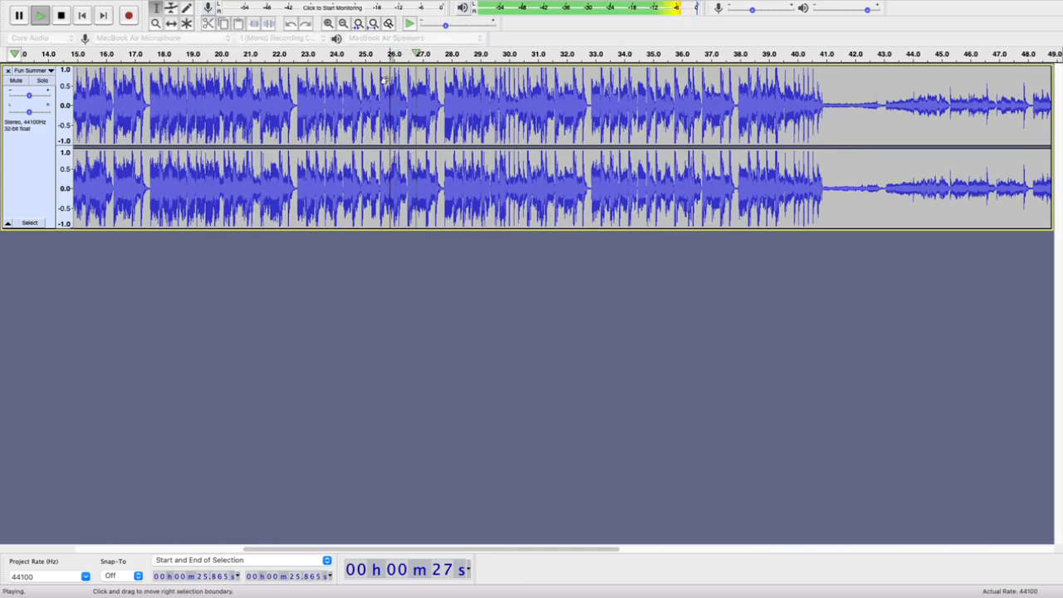
key(space)
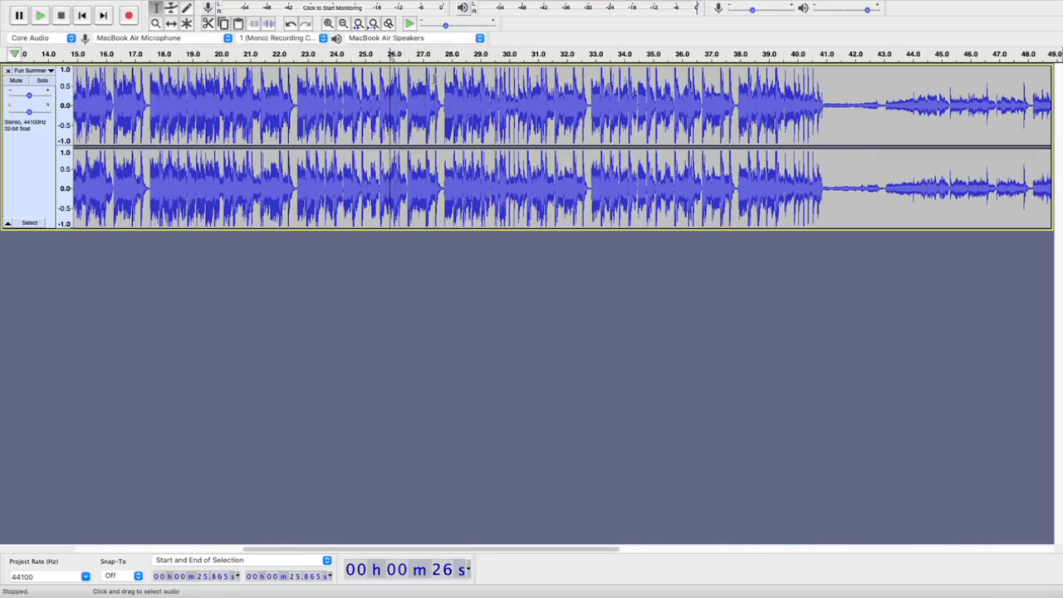
click(436, 80)
key(space)
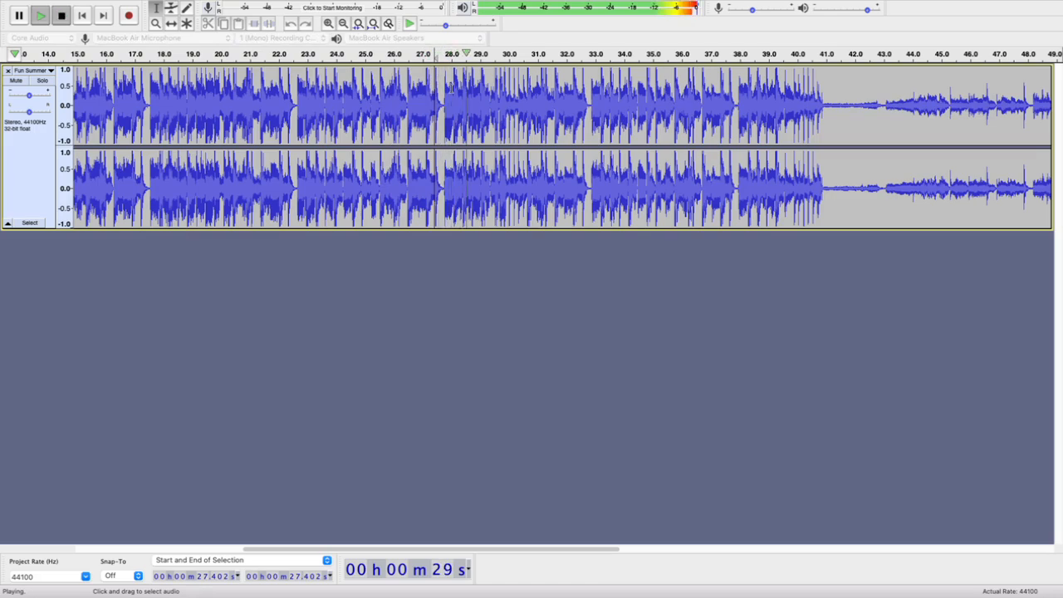
key(space)
Place the cursor at 27.443 s, on the onset of the matching beat
scroll(432, 80, up, 5)
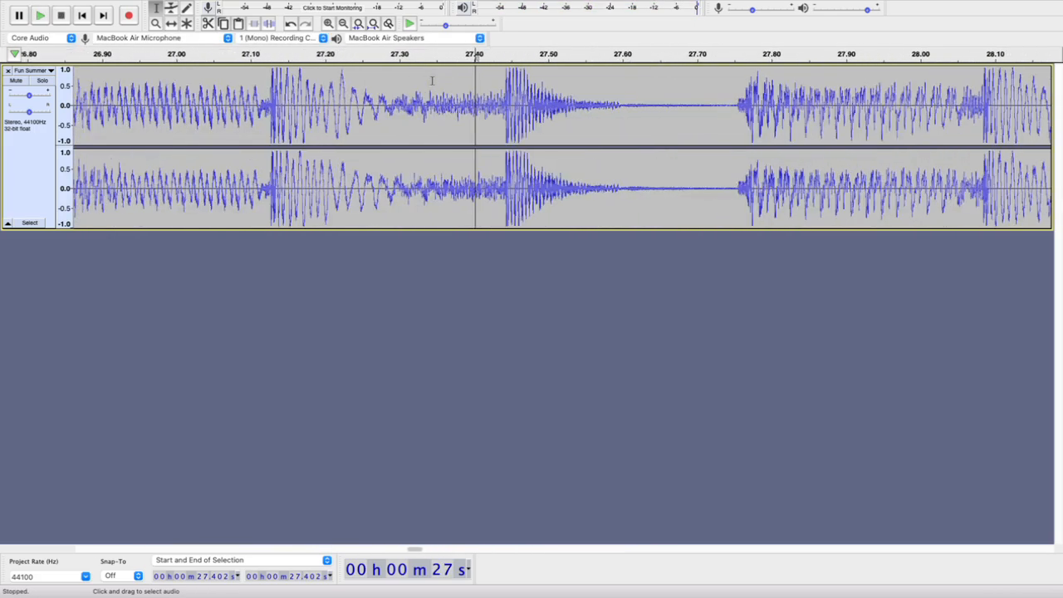
click(505, 83)
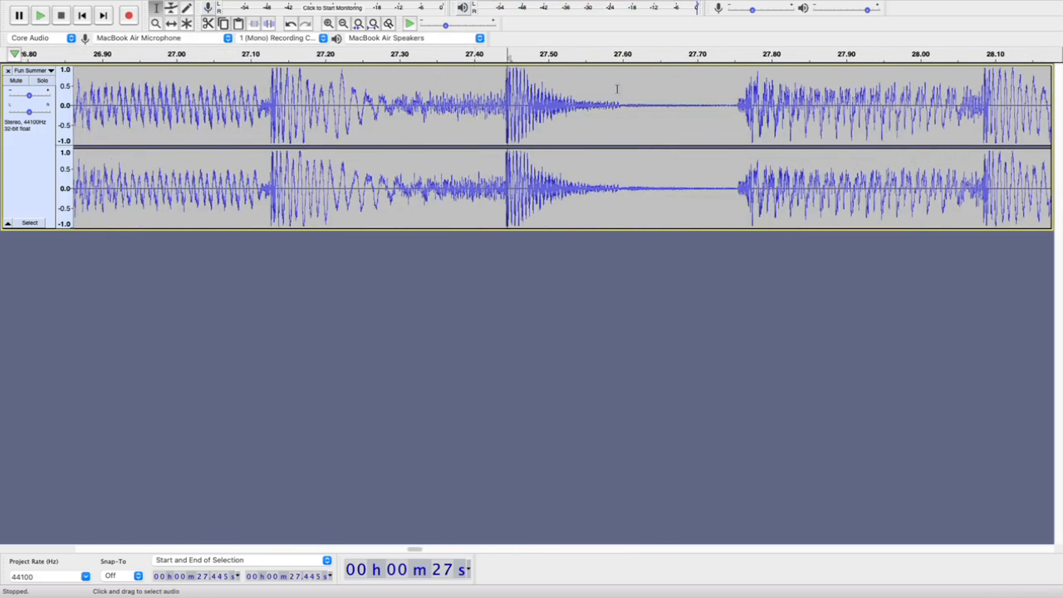
key(Left)
key(Left)
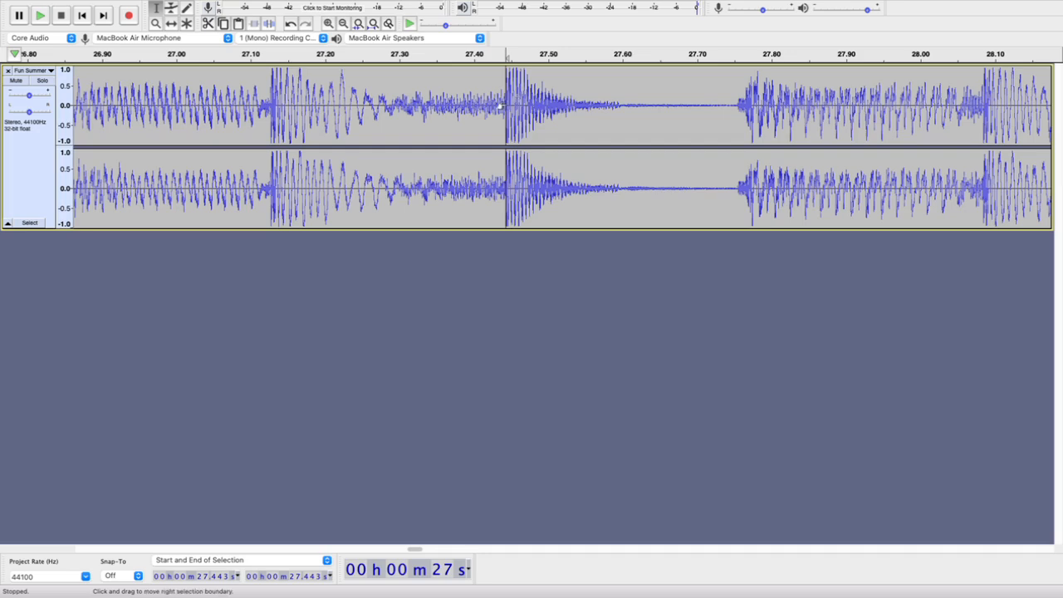
Split the clip at 27.443 s at sample level, where the waveform crosses from below zero to above it
scroll(500, 106, up, 4)
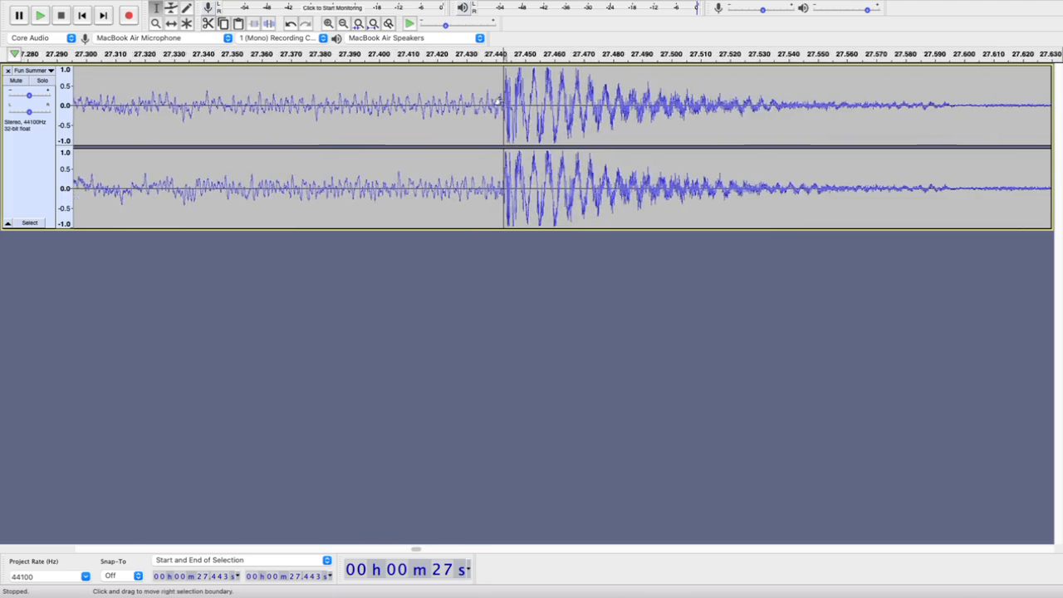
scroll(500, 102, up, 3)
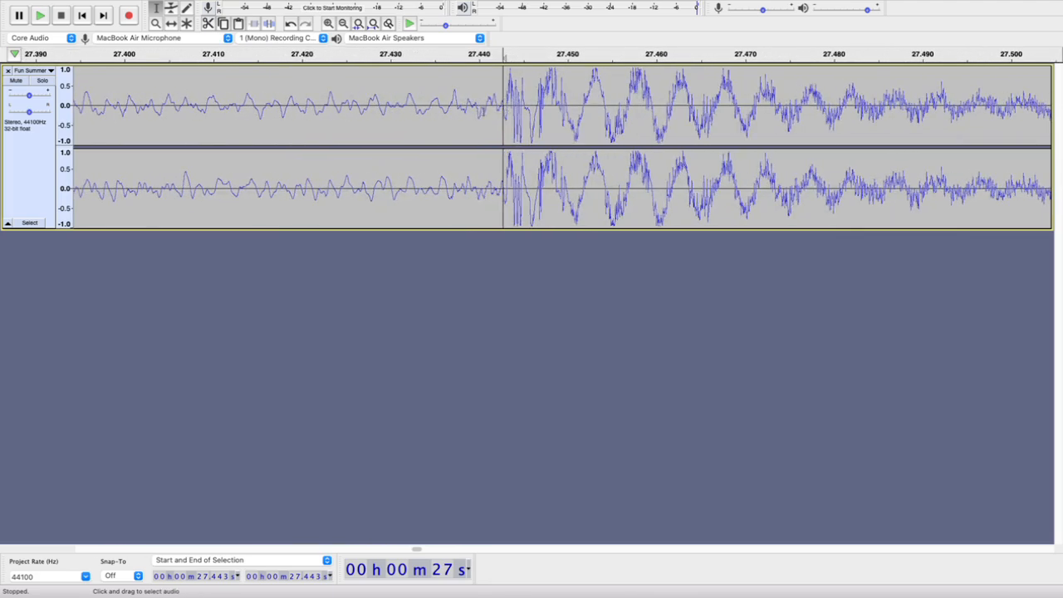
scroll(509, 100, up, 3)
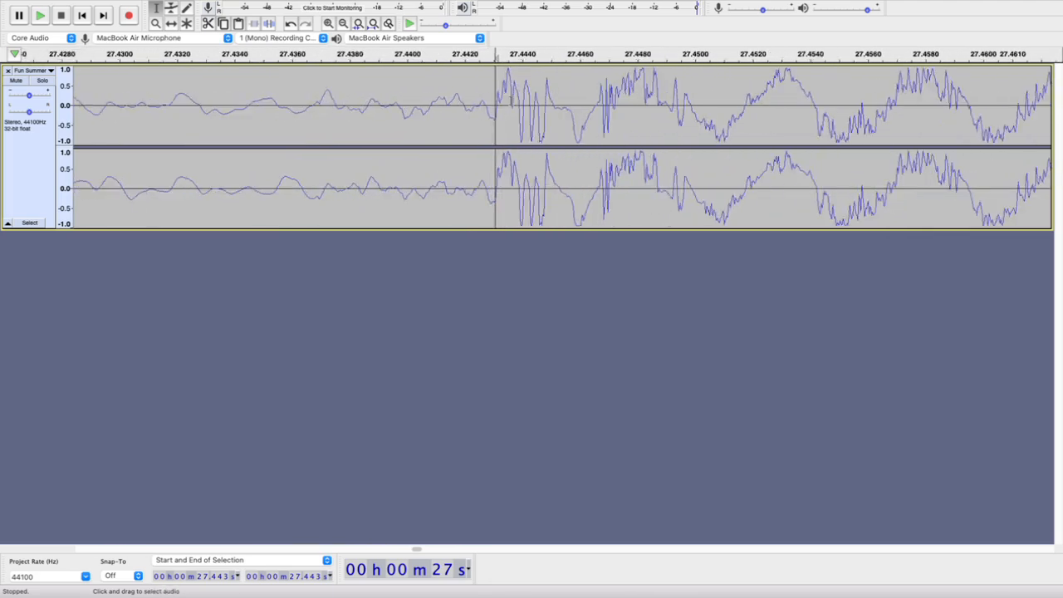
scroll(422, 118, up, 5)
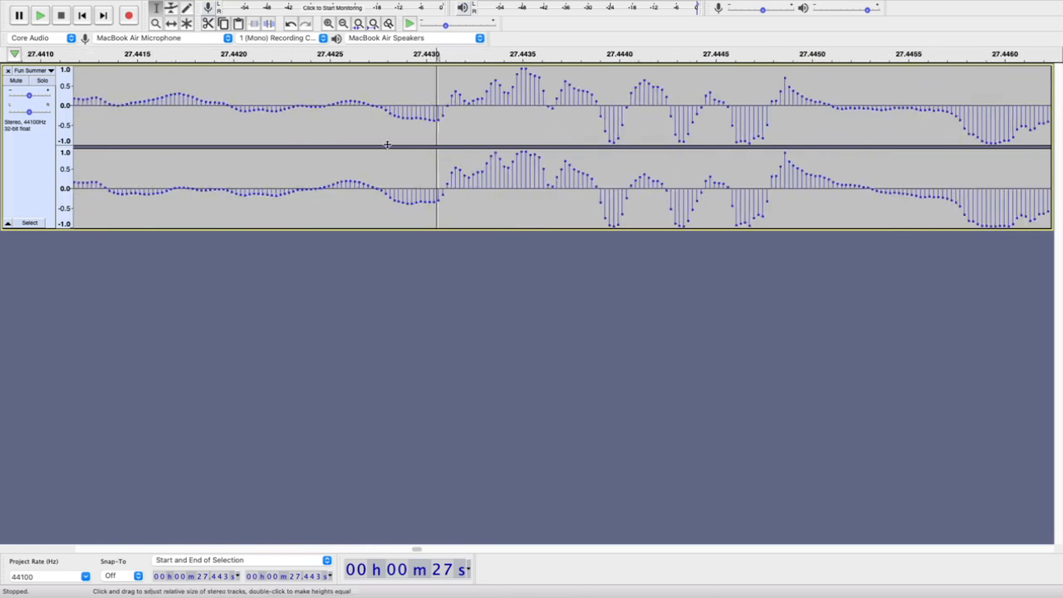
scroll(387, 145, up, 2)
click(495, 102)
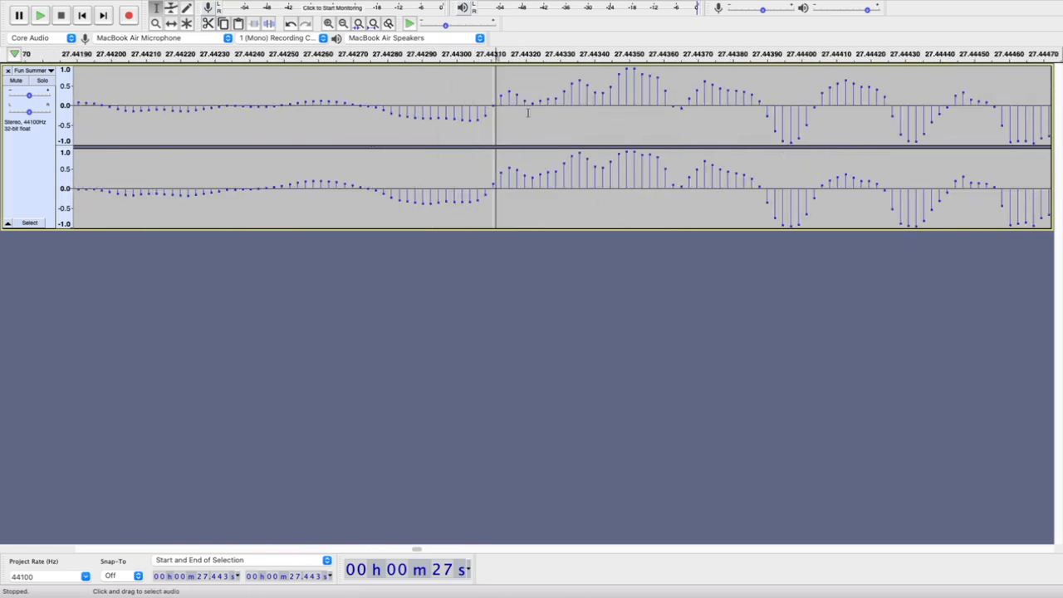
key(super+i)
Select the clip between the splits at 27.443 s and 1:08.294, check both ends, and delete it so the ending closes up
scroll(510, 112, down, 10)
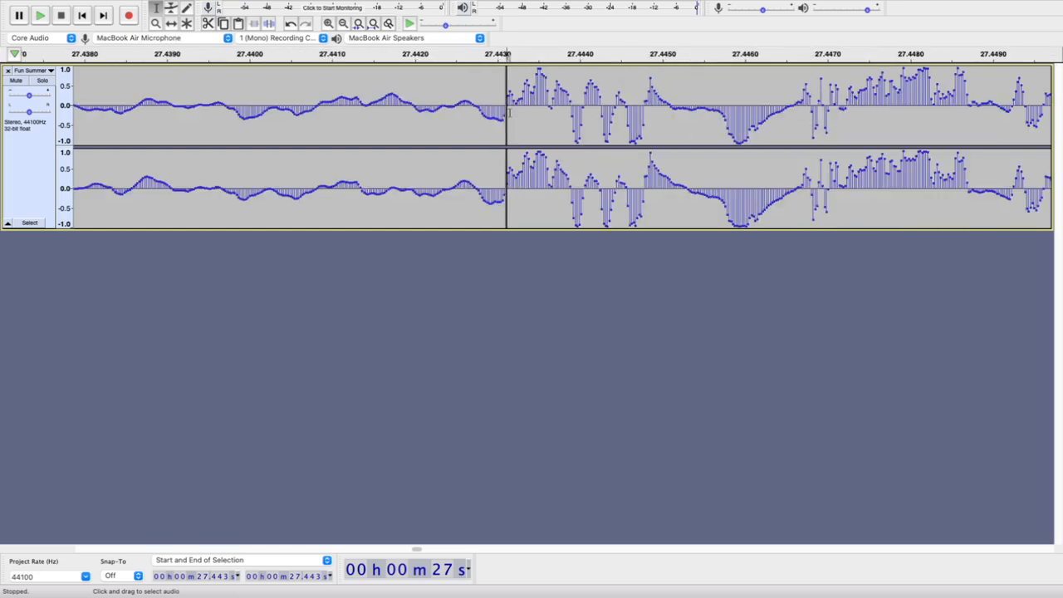
scroll(512, 117, down, 8)
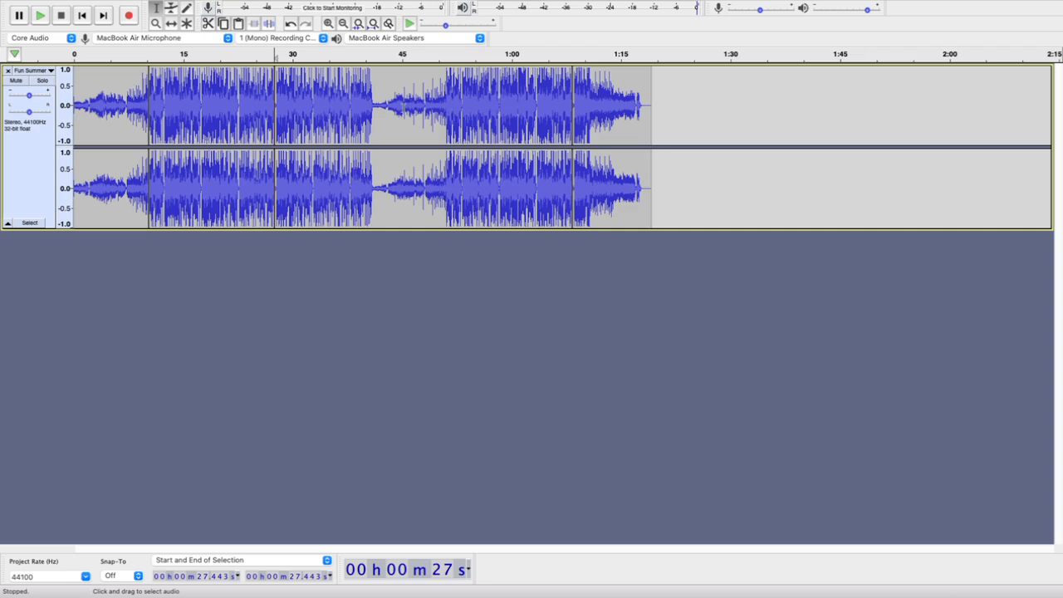
double_click(403, 106)
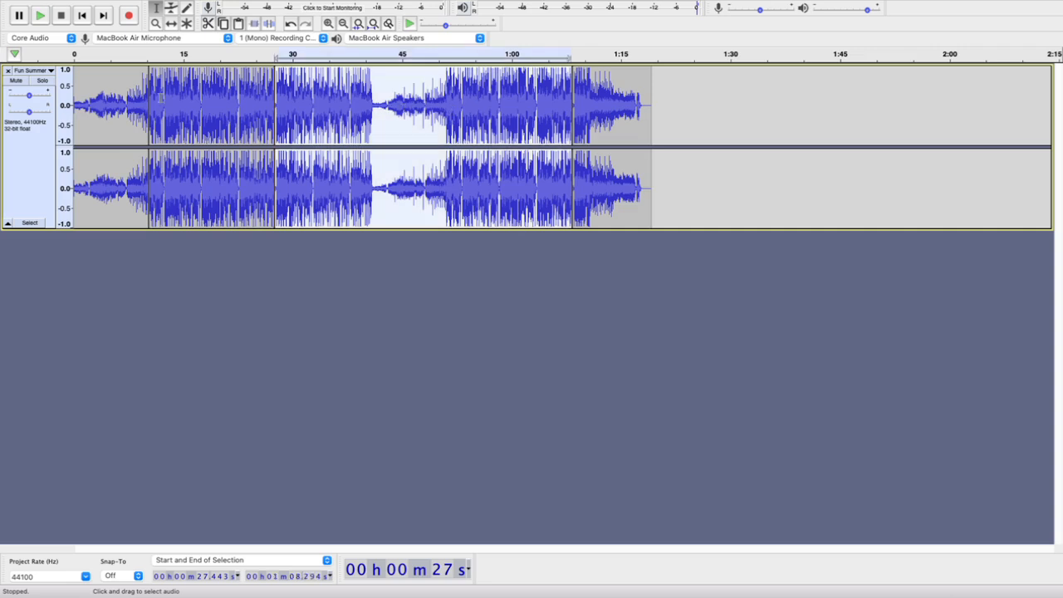
scroll(124, 96, up, 2)
scroll(123, 97, left, 5)
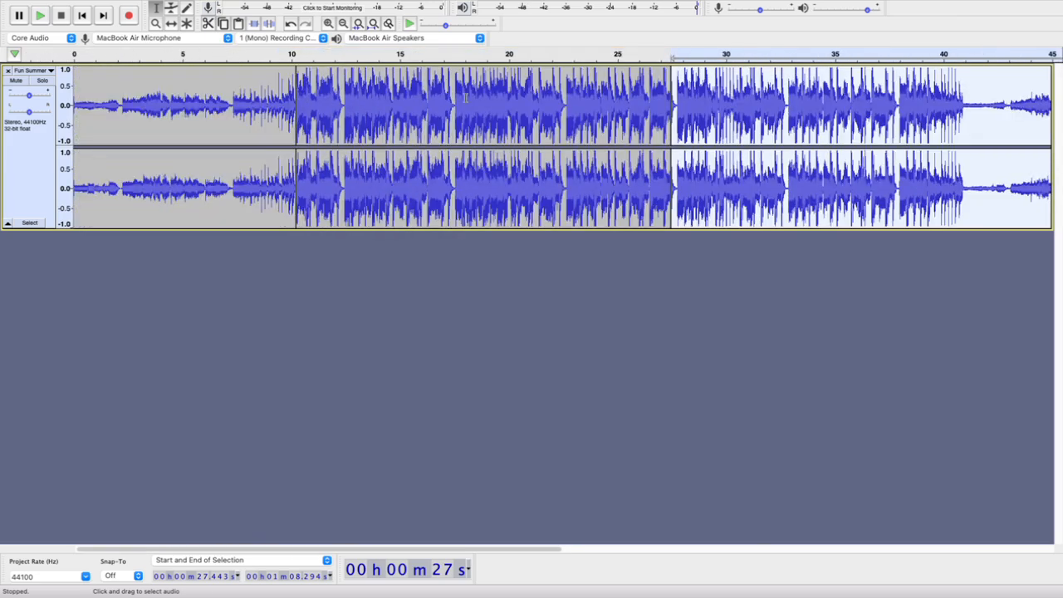
scroll(747, 109, right, 10)
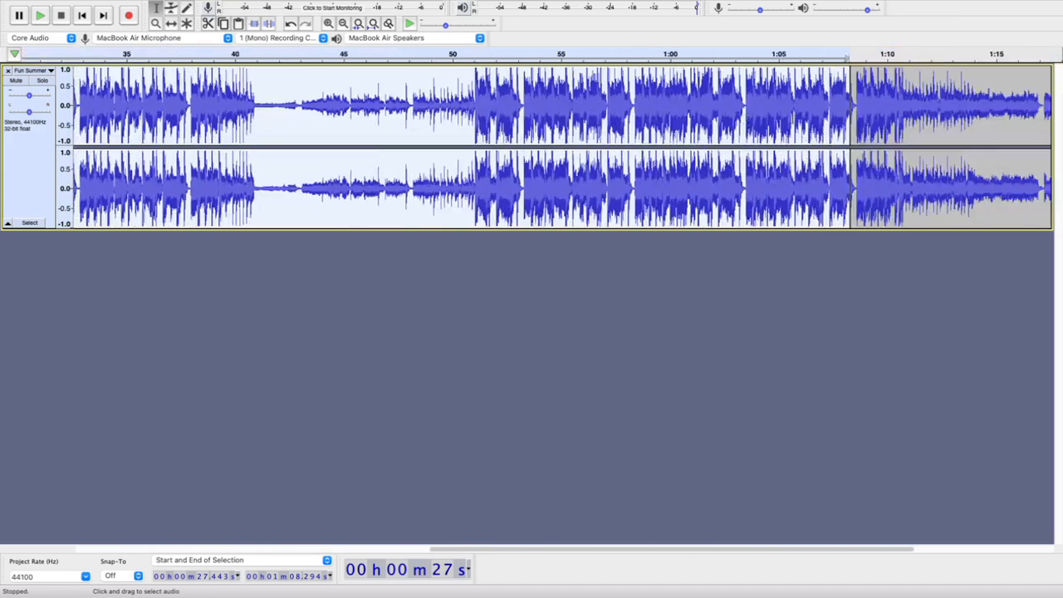
scroll(538, 83, down, 4)
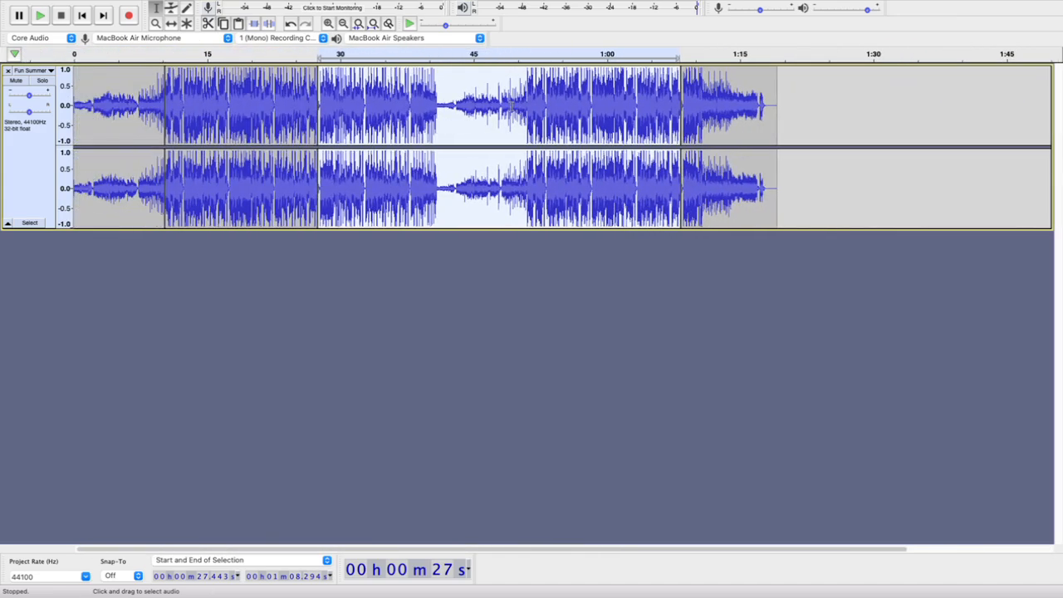
key(Delete)
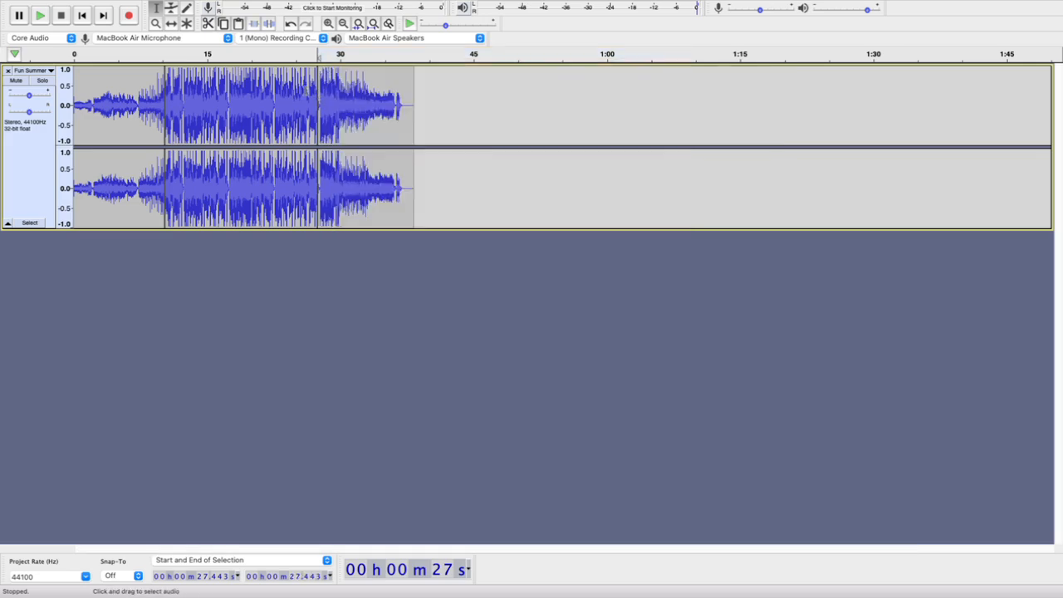
Play from about 22.5 s across the join at 27.443 s and examine the waveform around the join up close
scroll(305, 90, up, 5)
scroll(306, 91, up, 1)
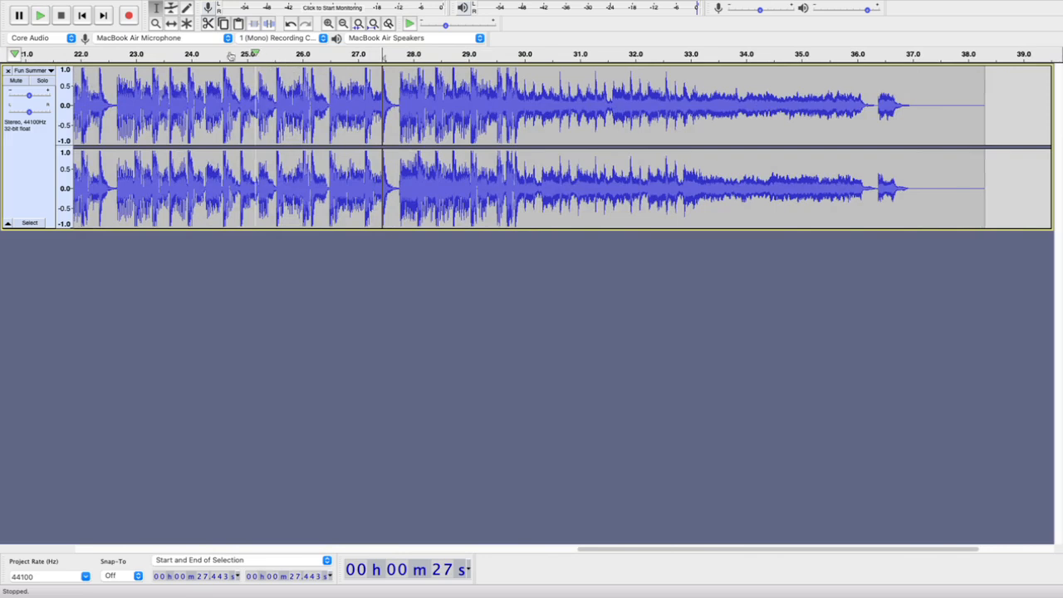
click(111, 54)
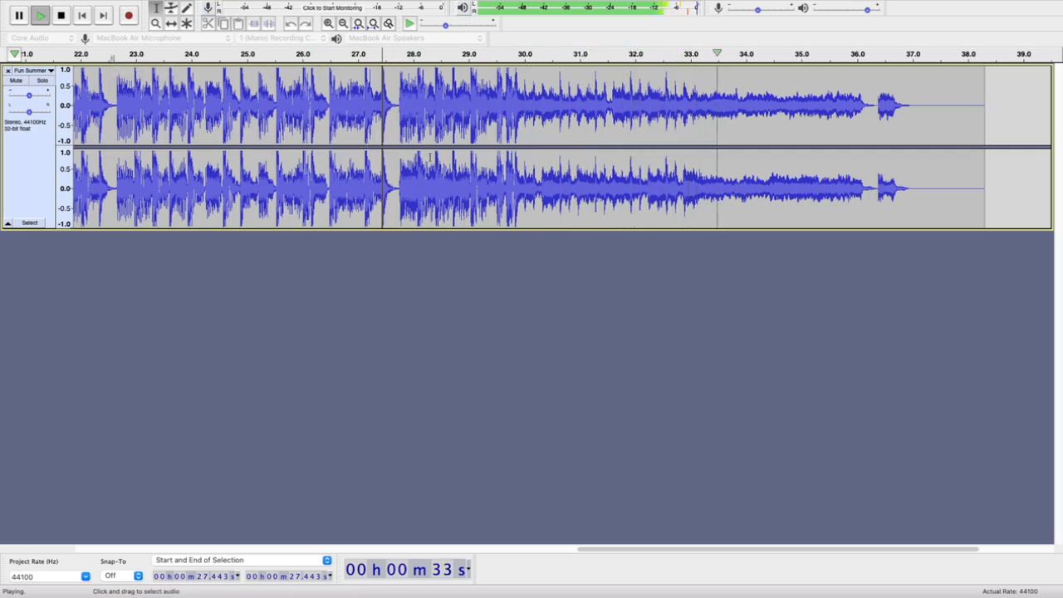
key(space)
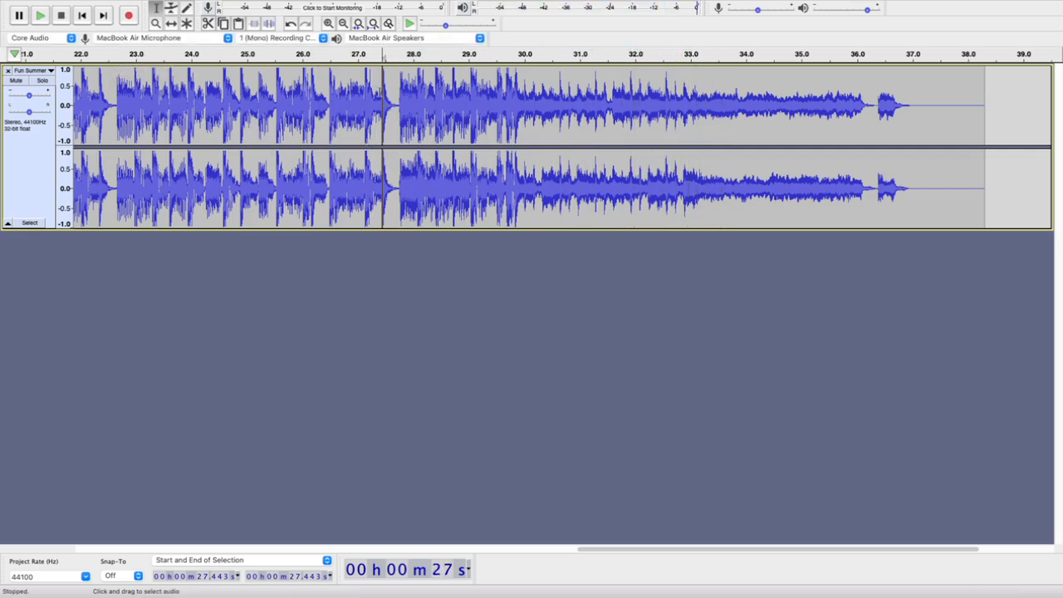
scroll(380, 94, up, 7)
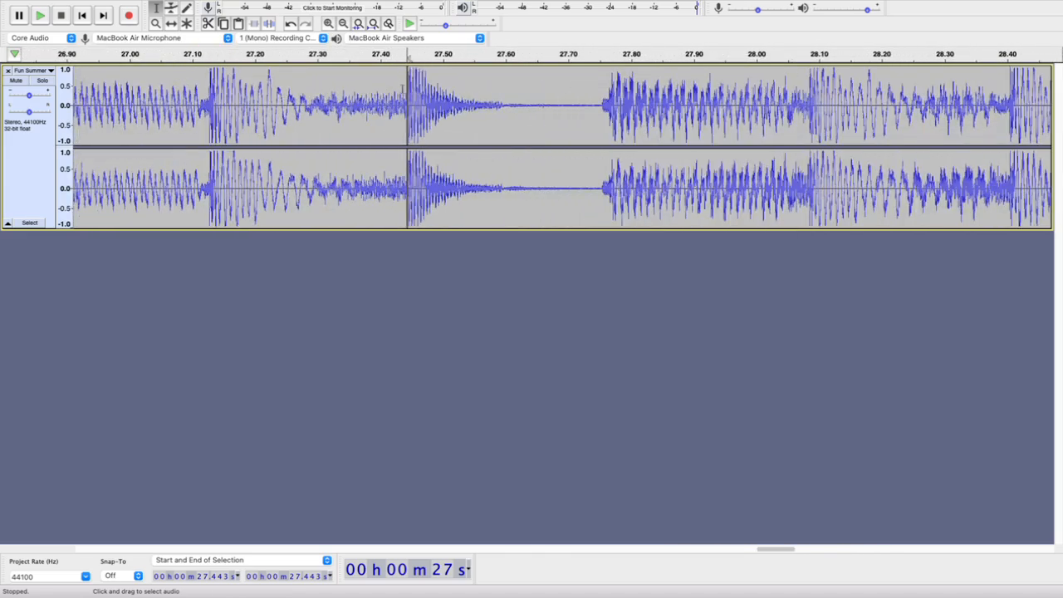
scroll(404, 87, down, 7)
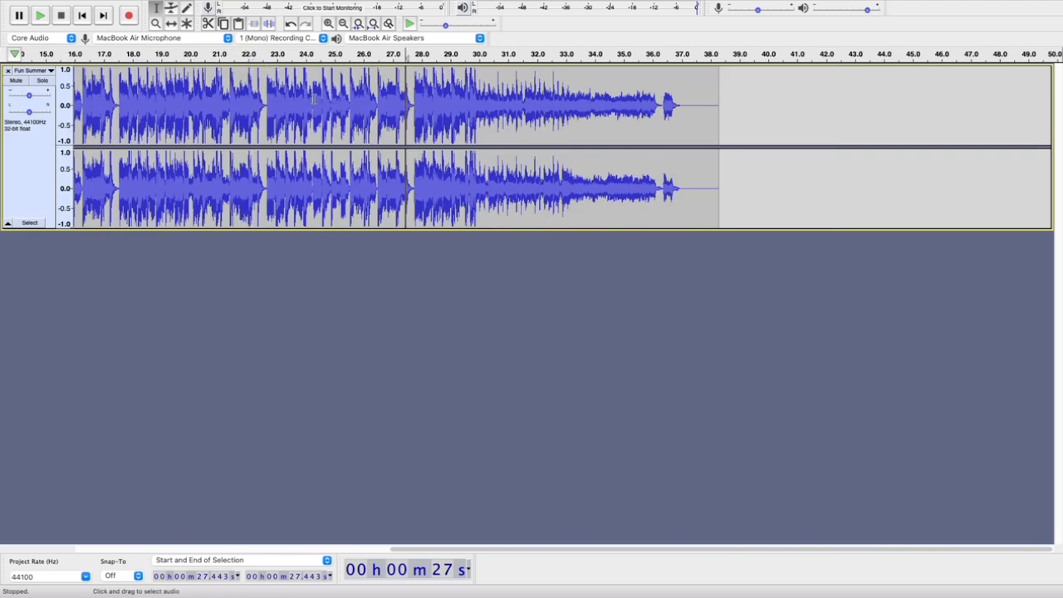
scroll(314, 98, down, 1)
scroll(314, 98, down, 2)
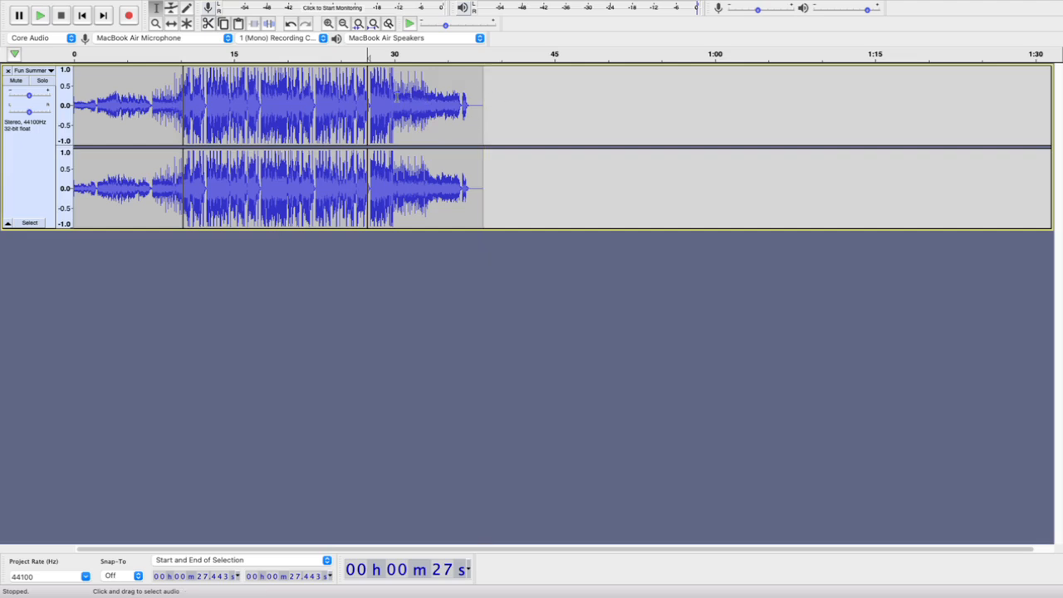
scroll(397, 98, up, 3)
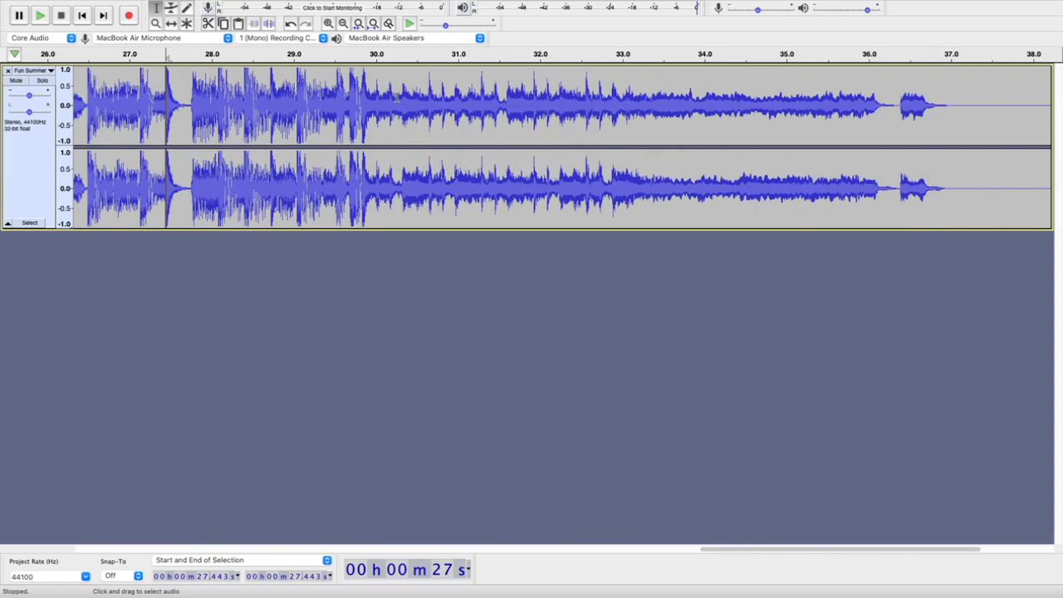
Play from about 27.1 s and mark candidate beats in the ending at 30.637 s, 32.578 s and 33.811 s
click(135, 54)
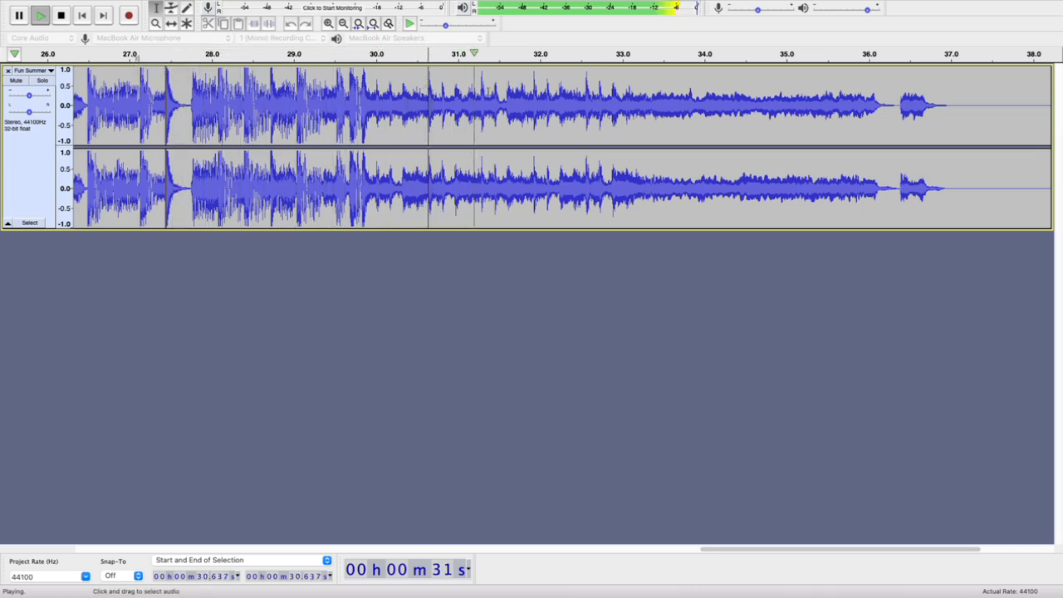
click(526, 89)
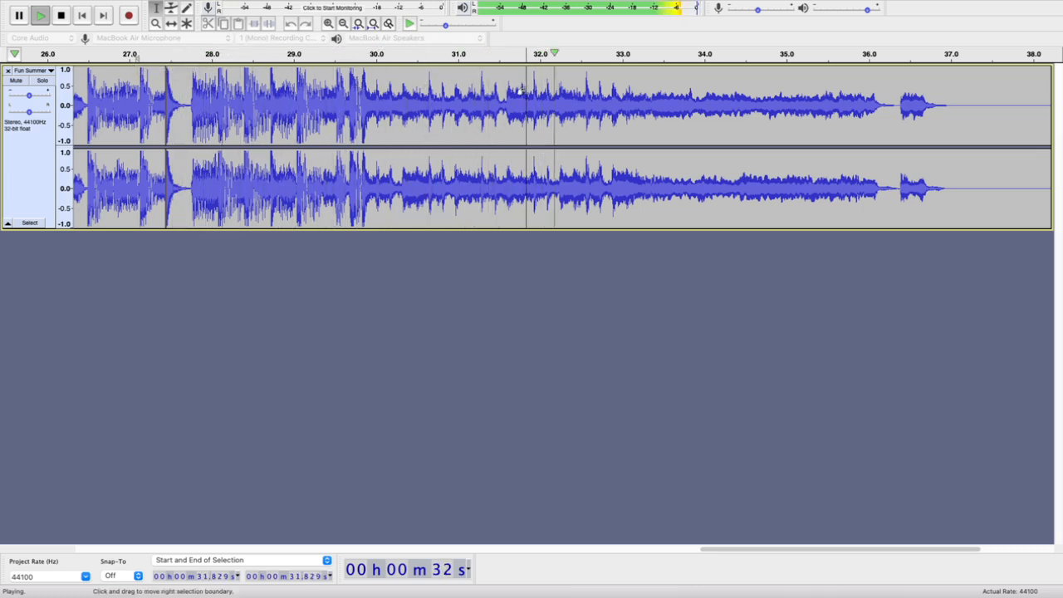
click(690, 108)
key(space)
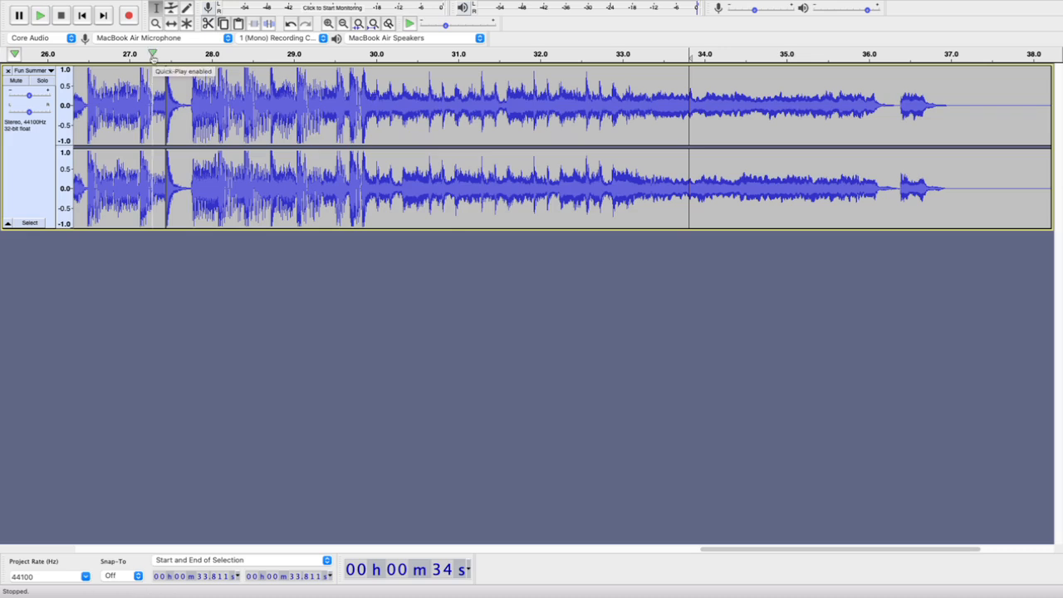
Replay from about 27.3 s and place the cursor at 30.652 s, on the highest peak of the first candidate beat
click(153, 54)
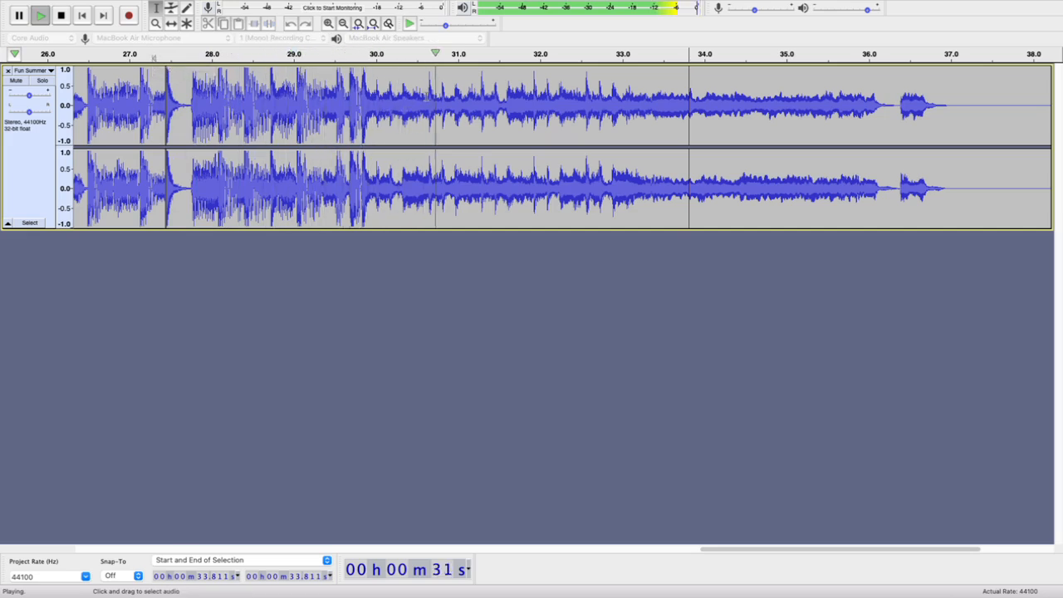
click(429, 92)
key(space)
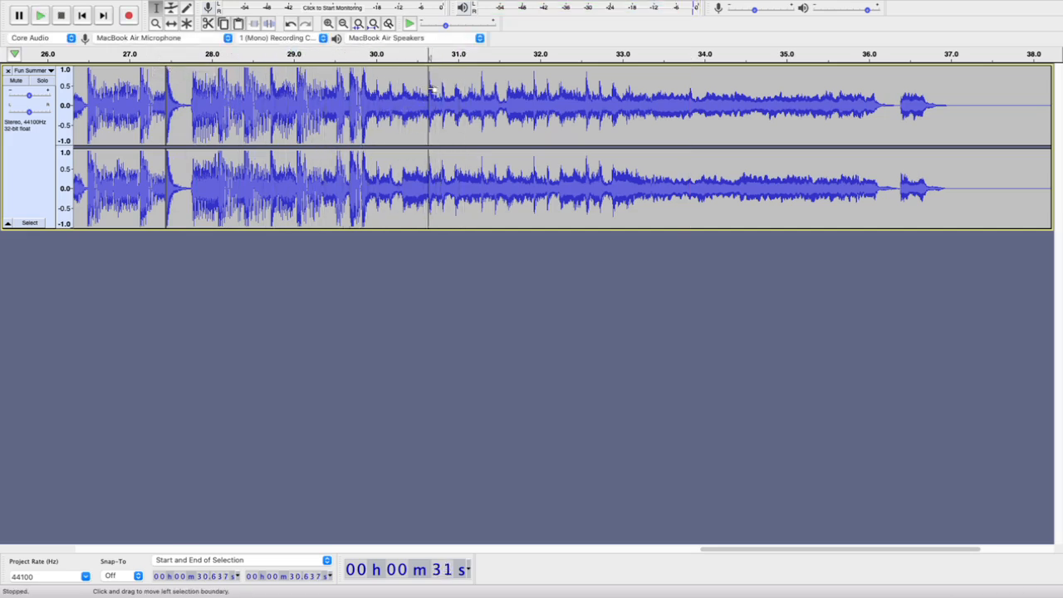
scroll(429, 91, up, 4)
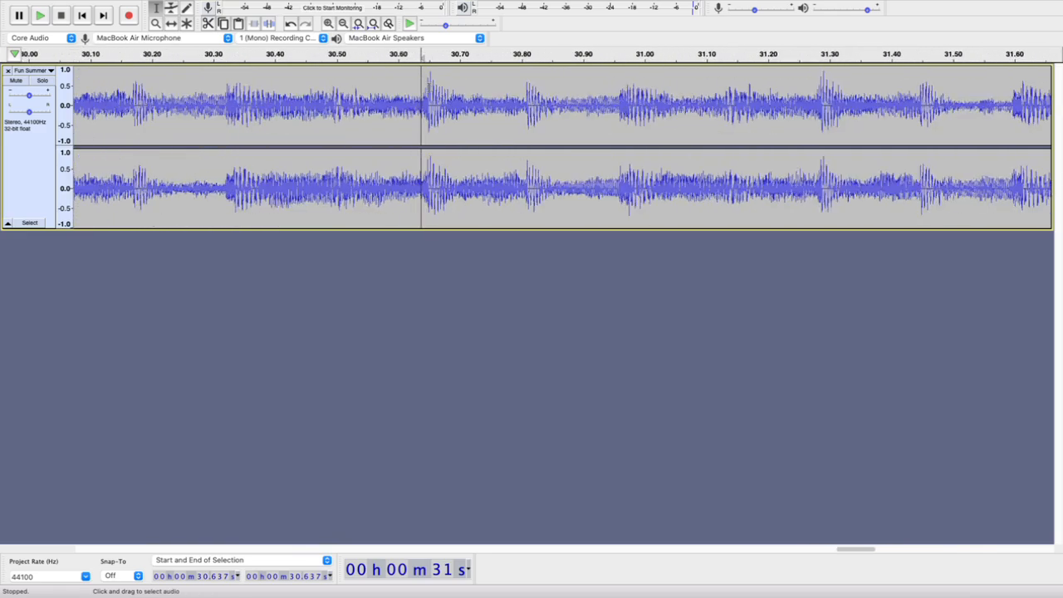
scroll(408, 105, up, 2)
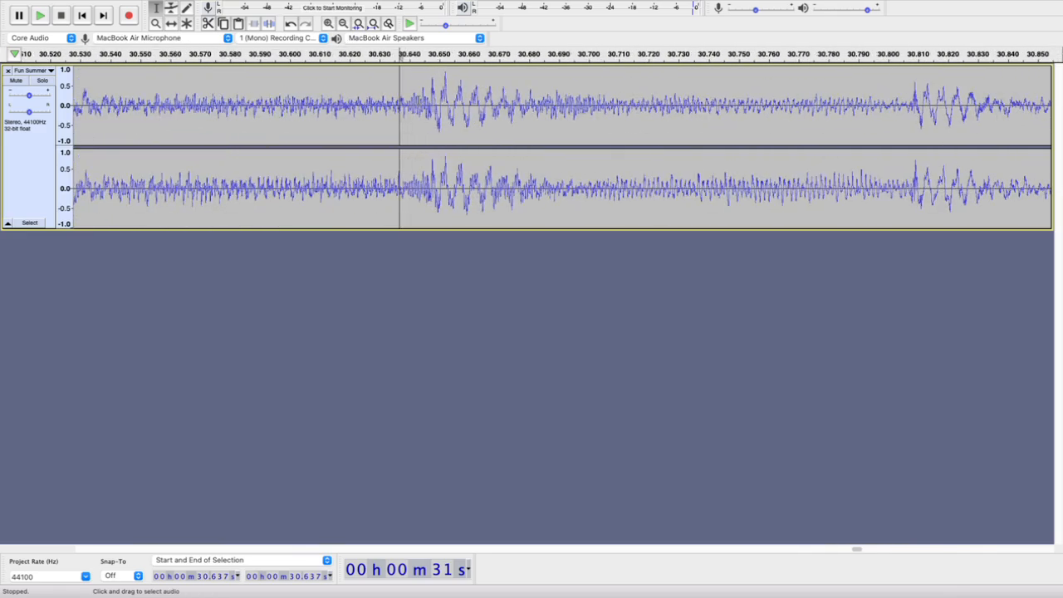
scroll(410, 114, up, 1)
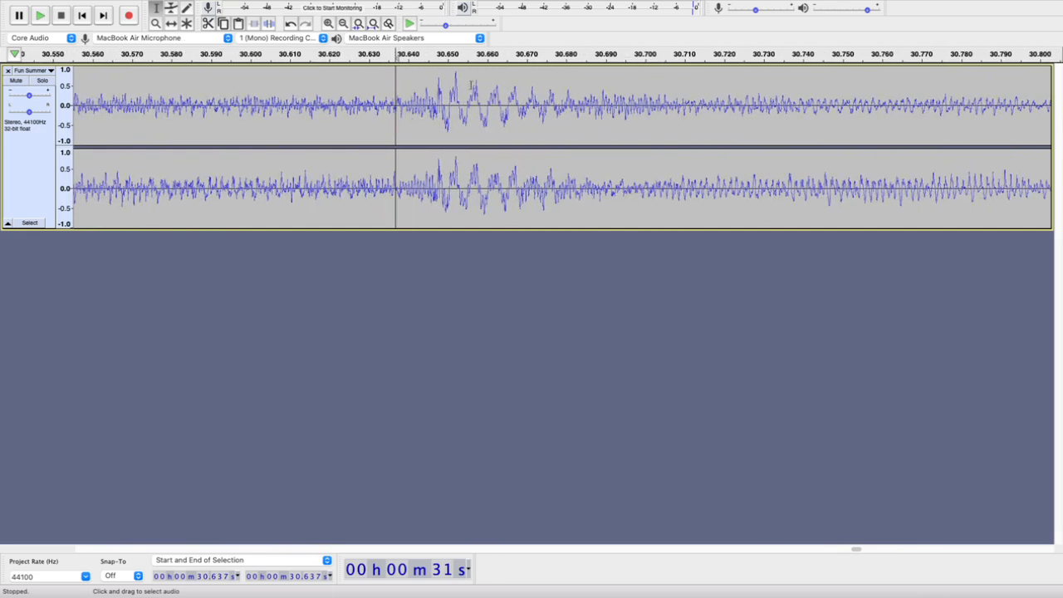
scroll(471, 86, down, 1)
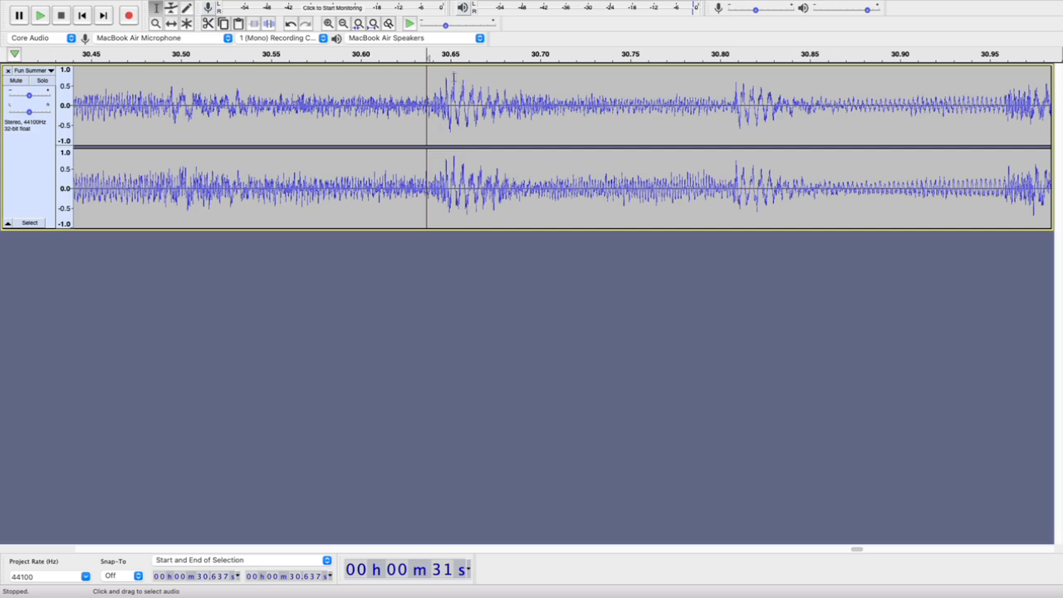
click(454, 77)
scroll(445, 90, up, 3)
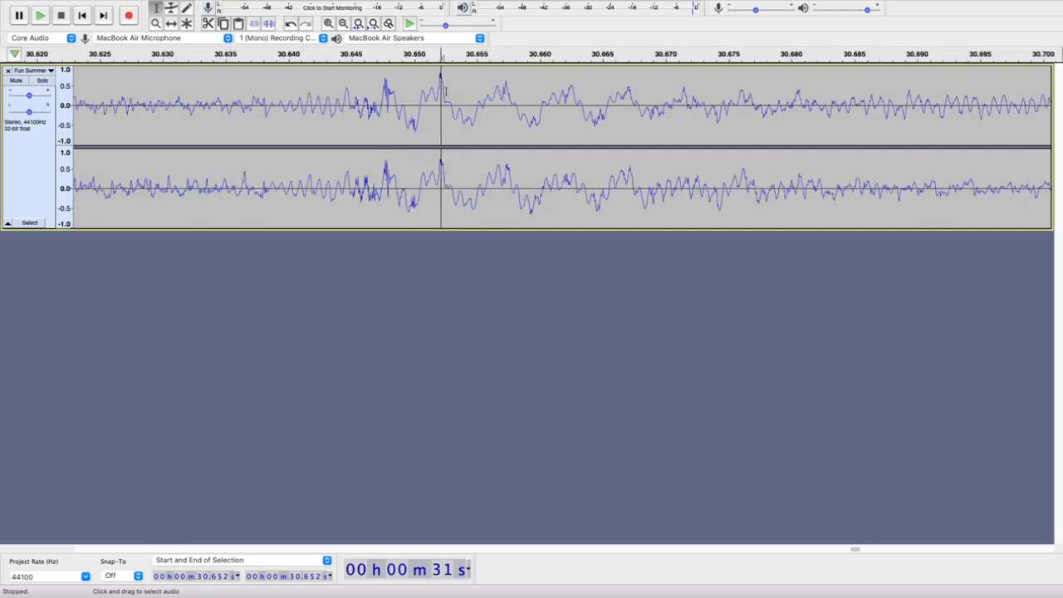
scroll(436, 97, up, 3)
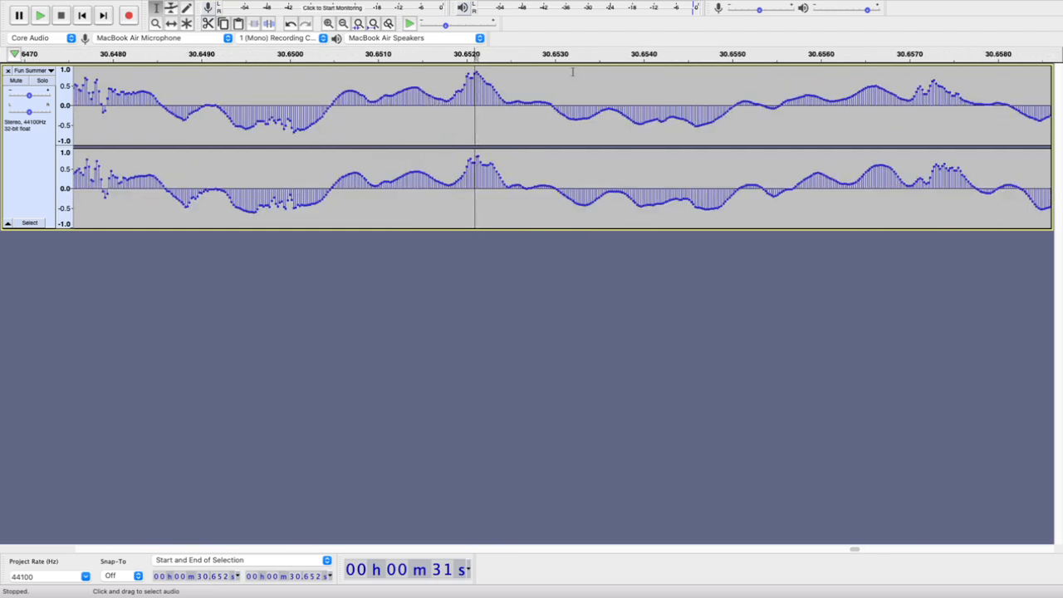
Try the cursor at 30.654 s, just after the peak, and nudge it back and forth at sample level
click(544, 86)
click(628, 80)
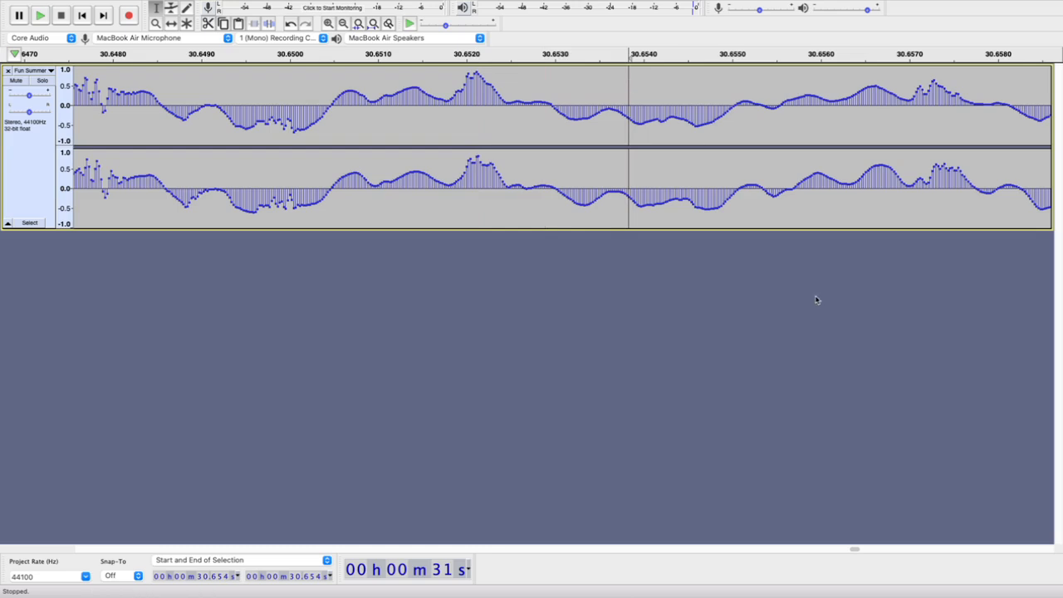
key(Left)
key(Left)
key(Left)
key(Left)
key(Left)
key(Left)
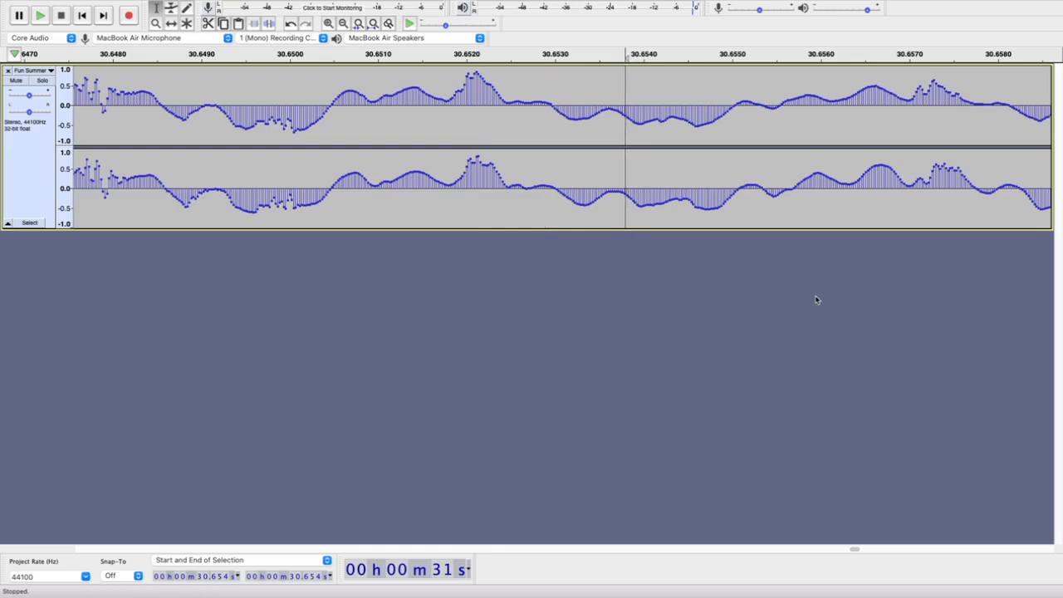
key(Left)
key(Left)
key(Left)
key(Left)
key(Right)
key(Right)
key(Right)
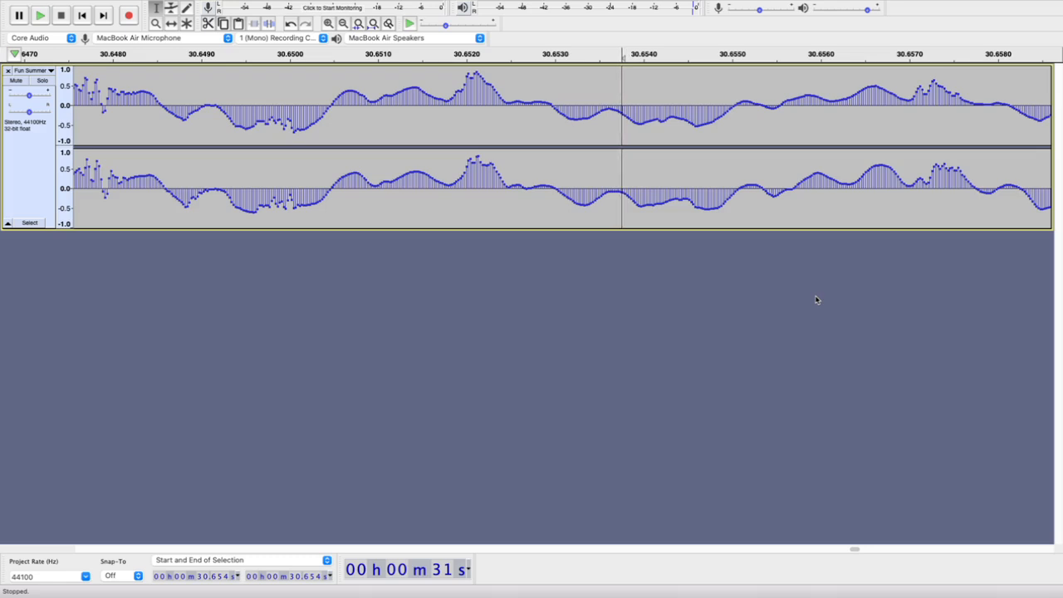
Put the cursor back on the beat's peak, fine-tune it by samples and split the clip at 30.652 s
click(477, 116)
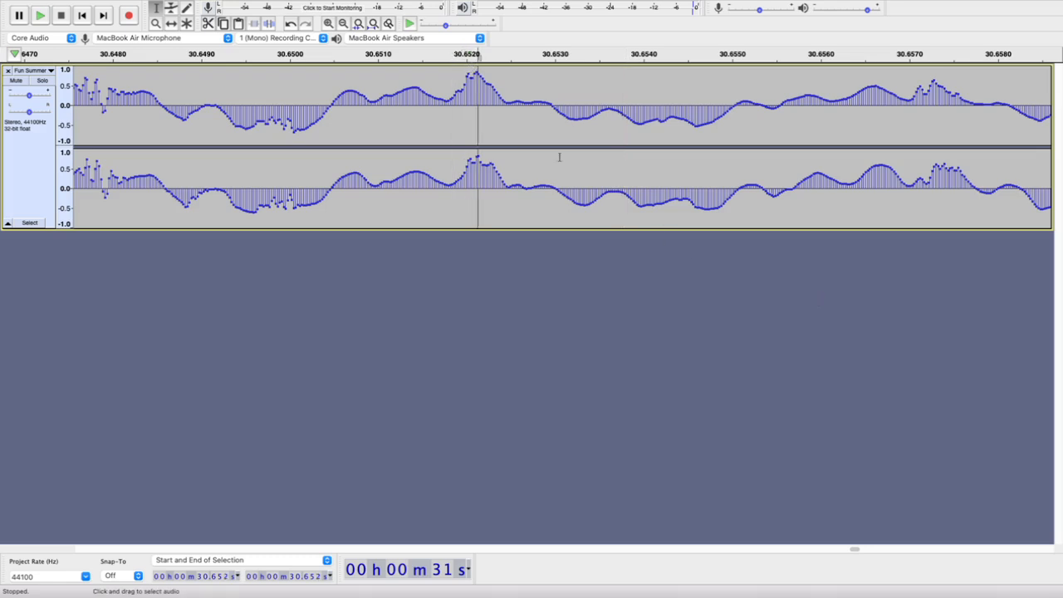
key(Left)
key(Left)
key(Left)
scroll(470, 151, down, 5)
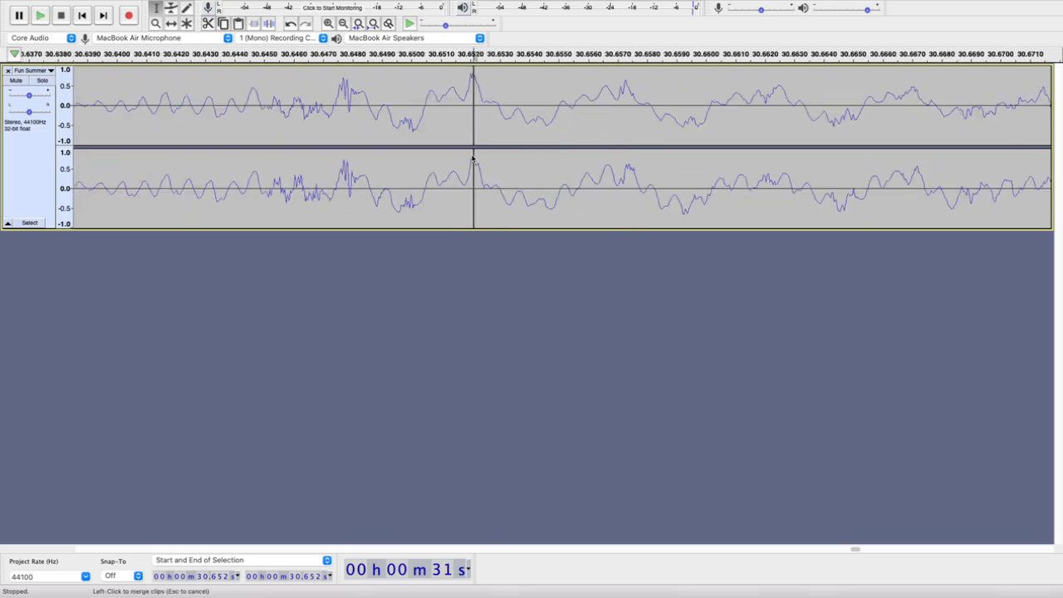
scroll(472, 156, down, 4)
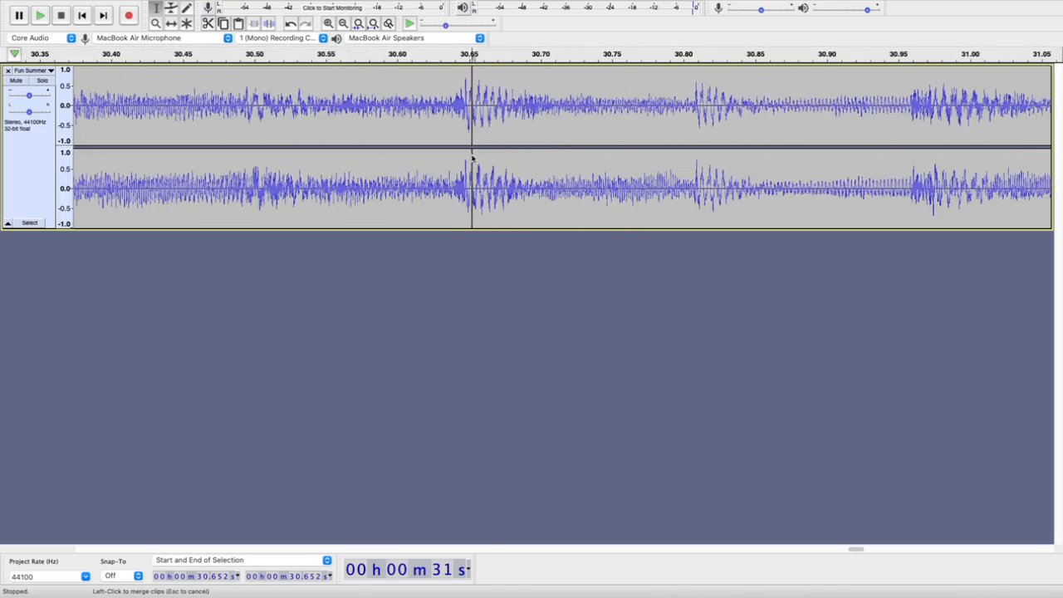
scroll(472, 158, down, 2)
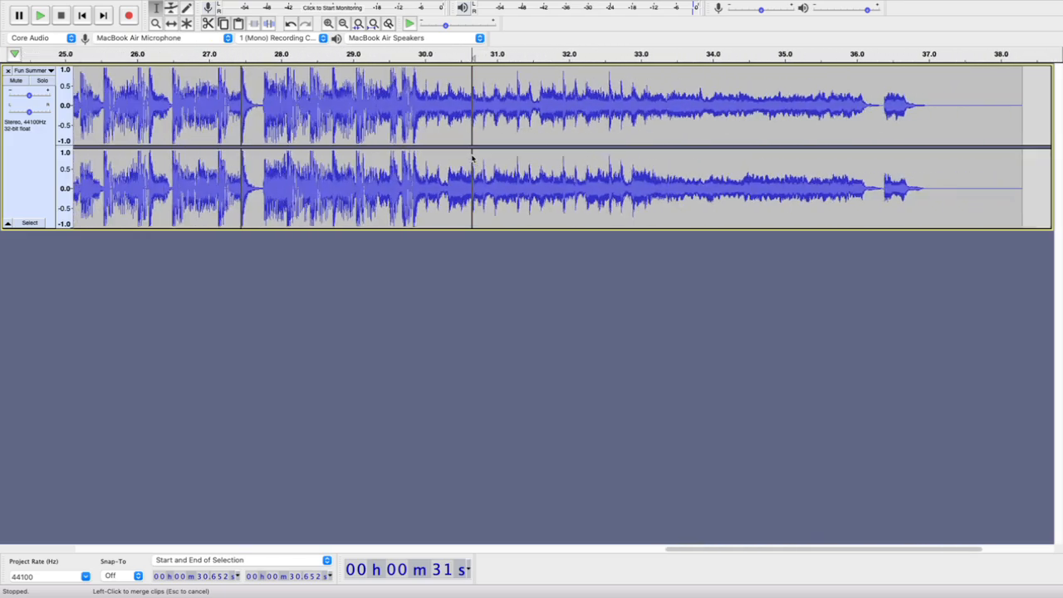
Play from 29.646 s and from 32.969 s to find the matching beat in the ending, marking 33.359 s
click(404, 166)
key(space)
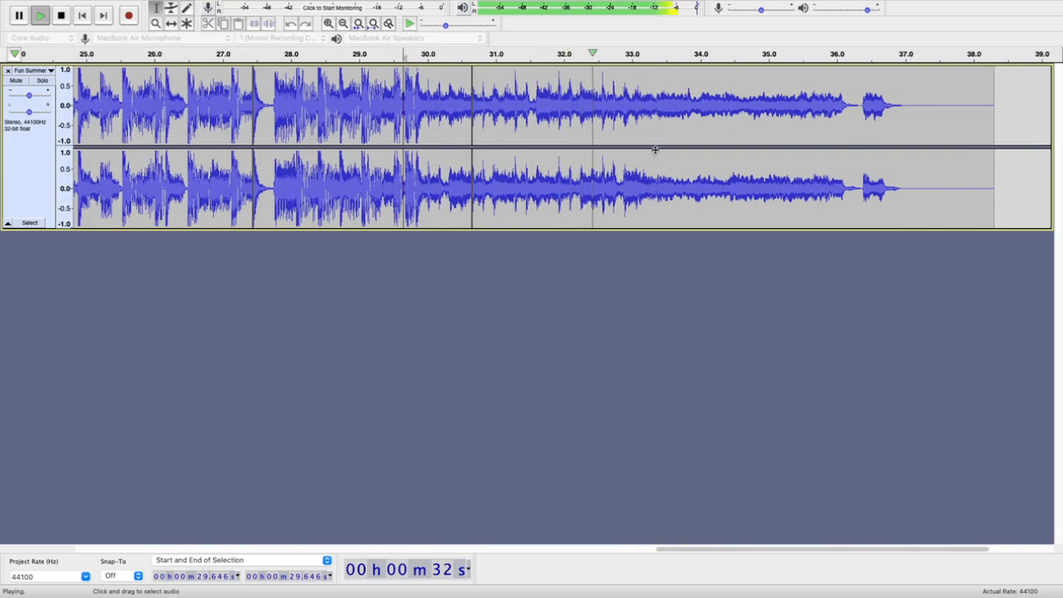
key(space)
scroll(573, 100, up, 4)
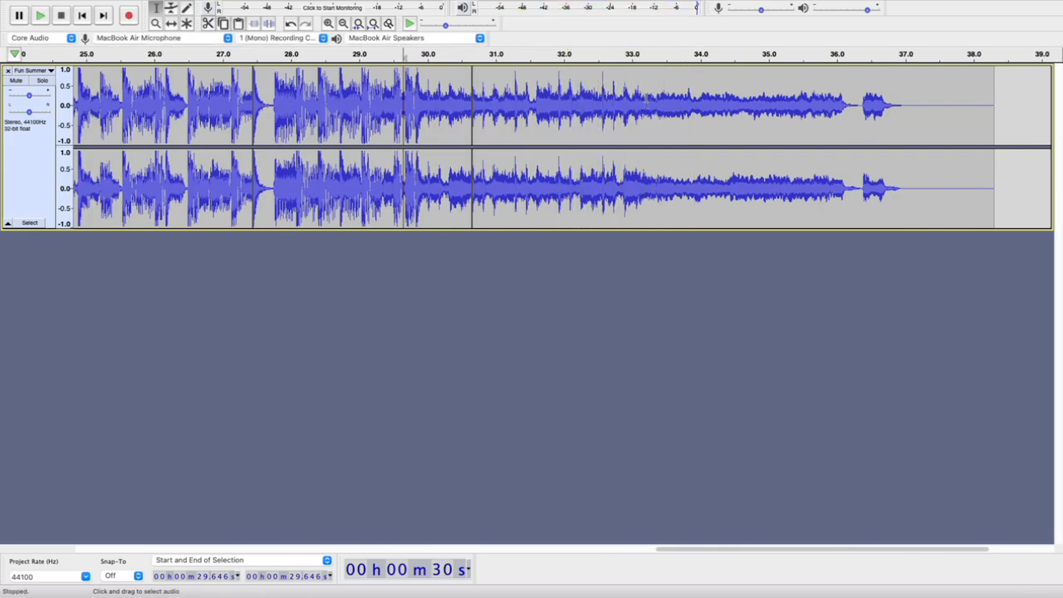
click(577, 100)
key(space)
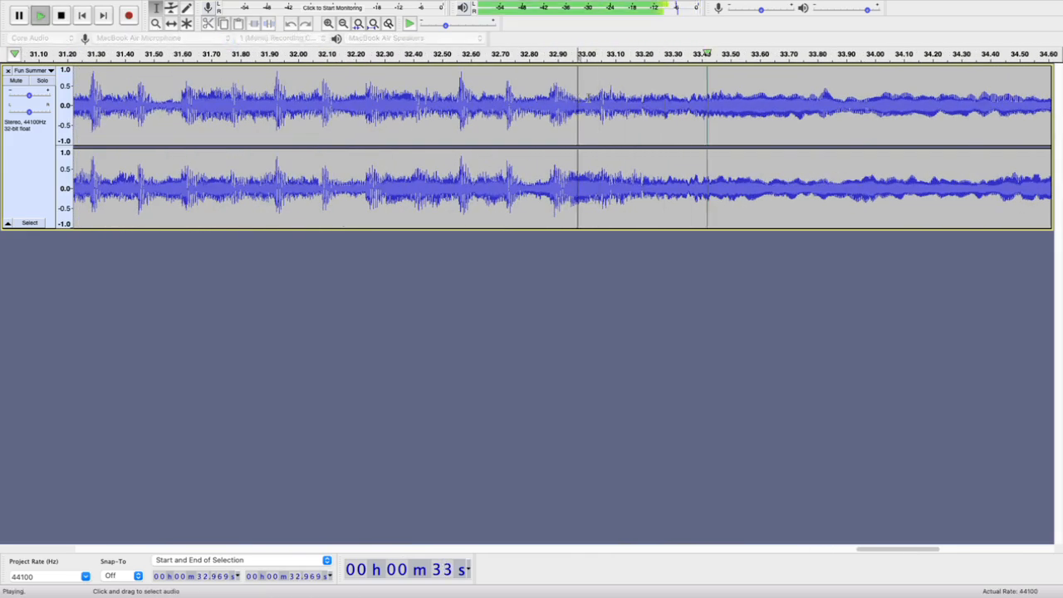
click(691, 98)
key(space)
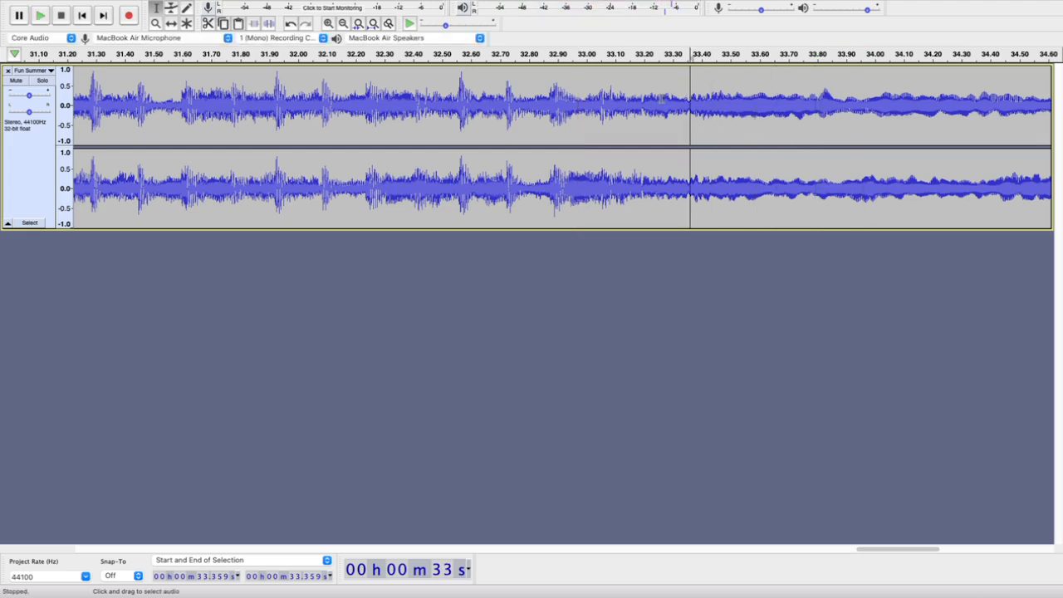
Play from earlier points including 33.200 s to narrow down the beat, and move the cursor to 33.196 s
click(660, 98)
key(space)
click(645, 99)
key(space)
key(space)
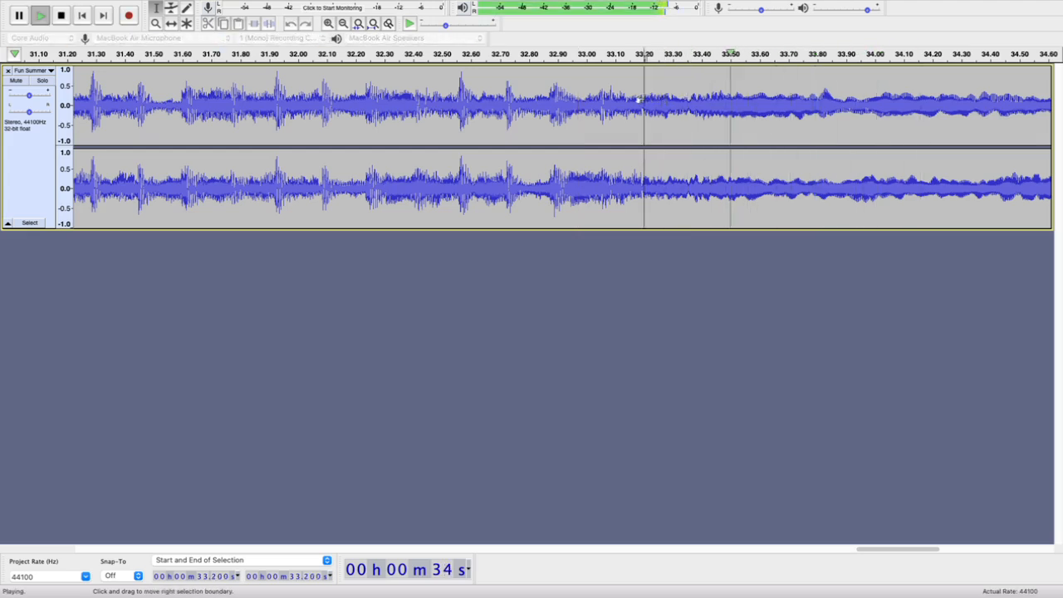
key(space)
key(Left)
key(Left)
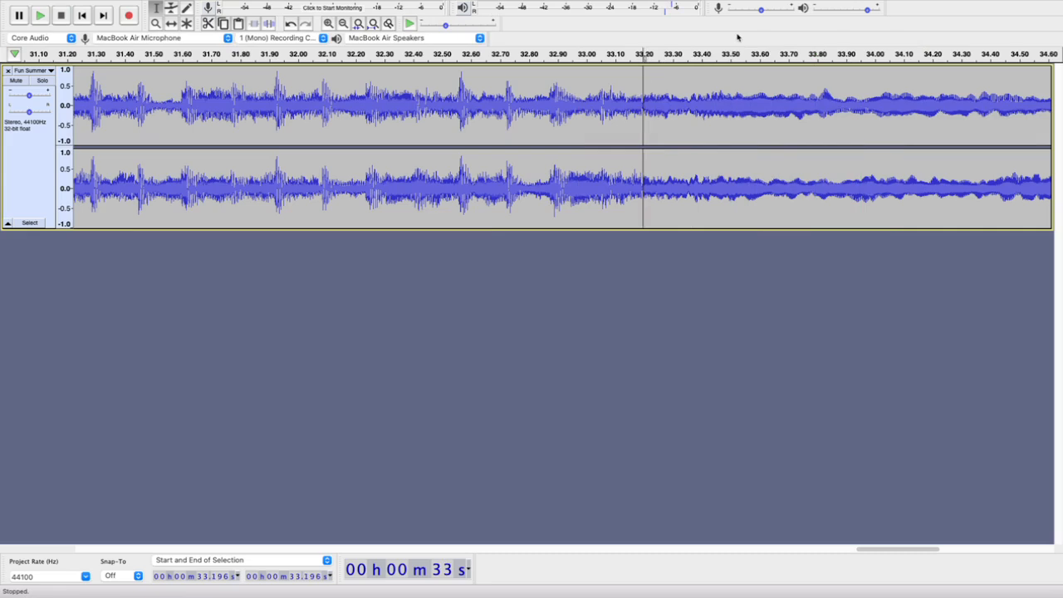
Play from 33.058 s and 33.085 s to pin down where the beat starts, and leave the cursor at 33.103 s
click(604, 100)
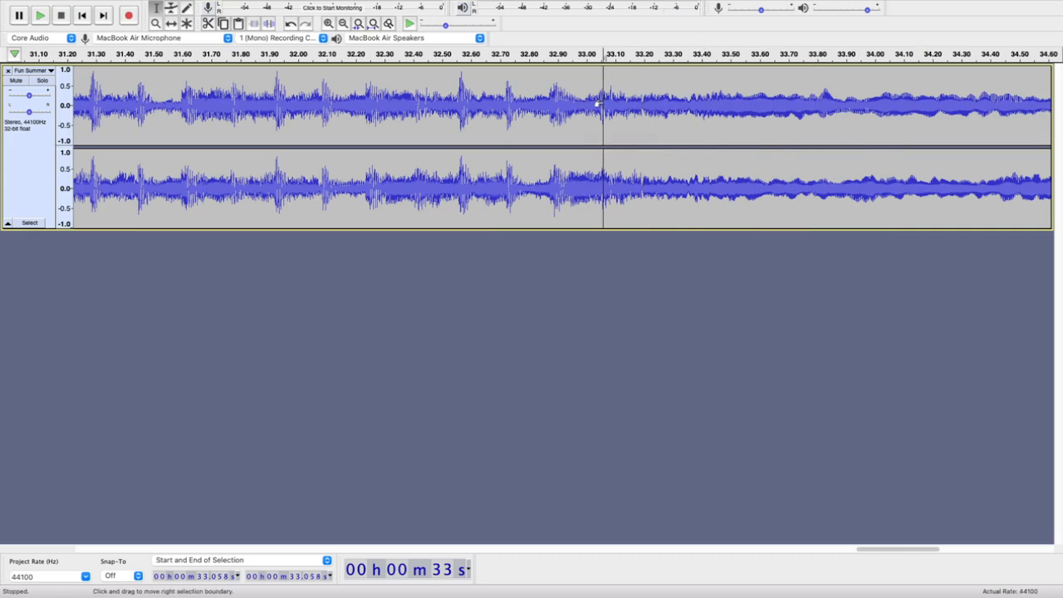
key(space)
key(space)
ctrl+scroll(605, 100, up, 3)
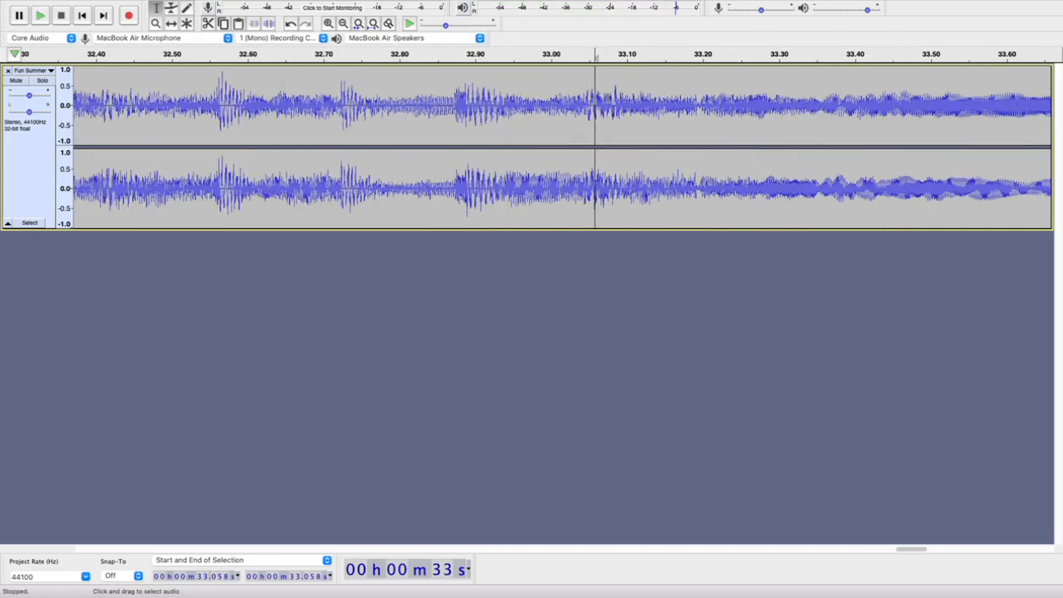
click(616, 98)
key(space)
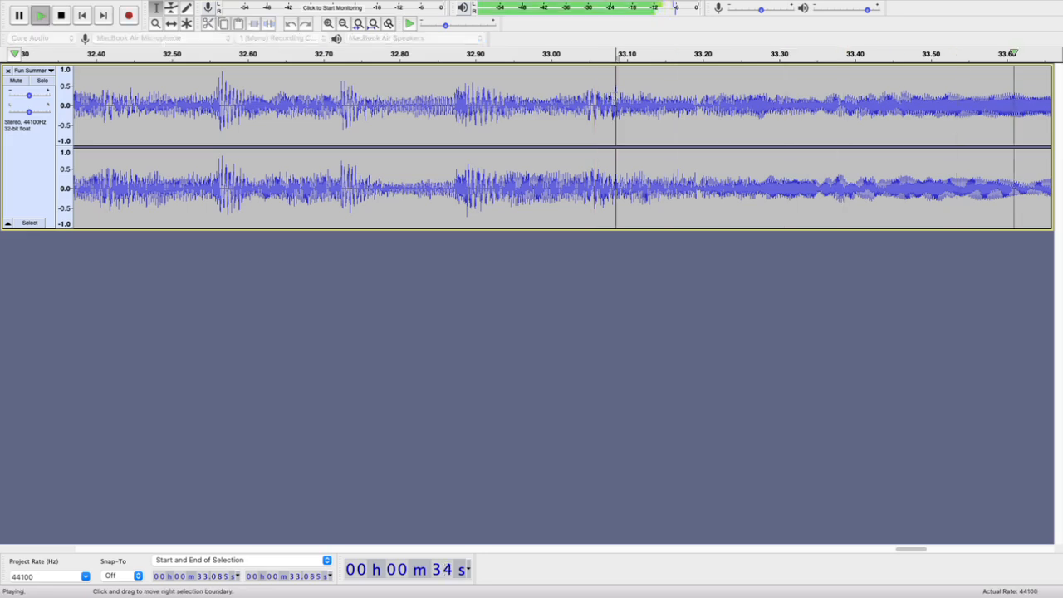
key(space)
ctrl+scroll(602, 100, down, 6)
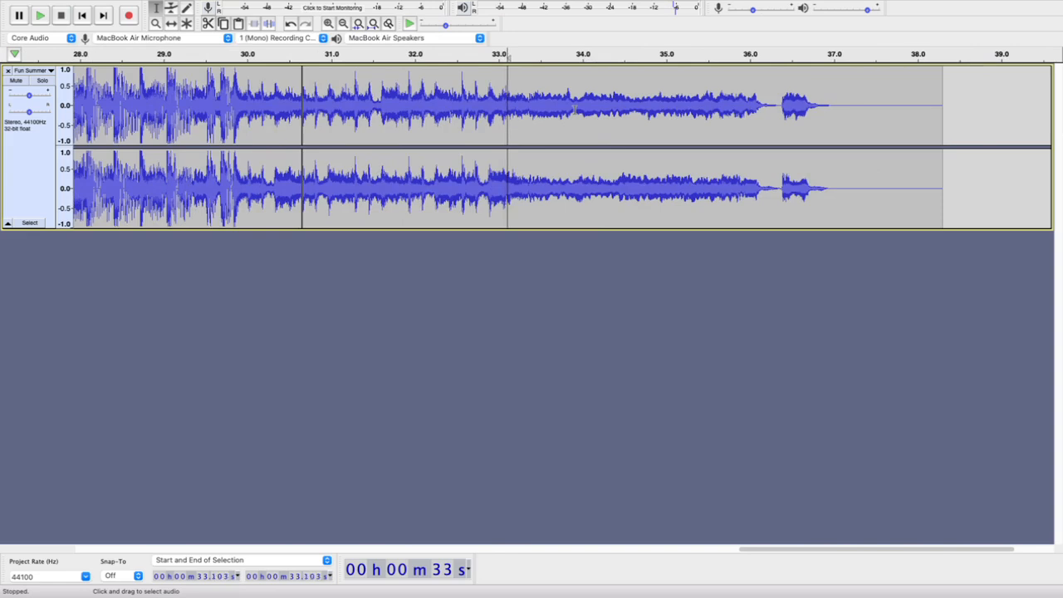
Play the ending from 33.103 s, 33.130 s and 33.150 s to find where the matching beat starts
key(space)
key(space)
key(space)
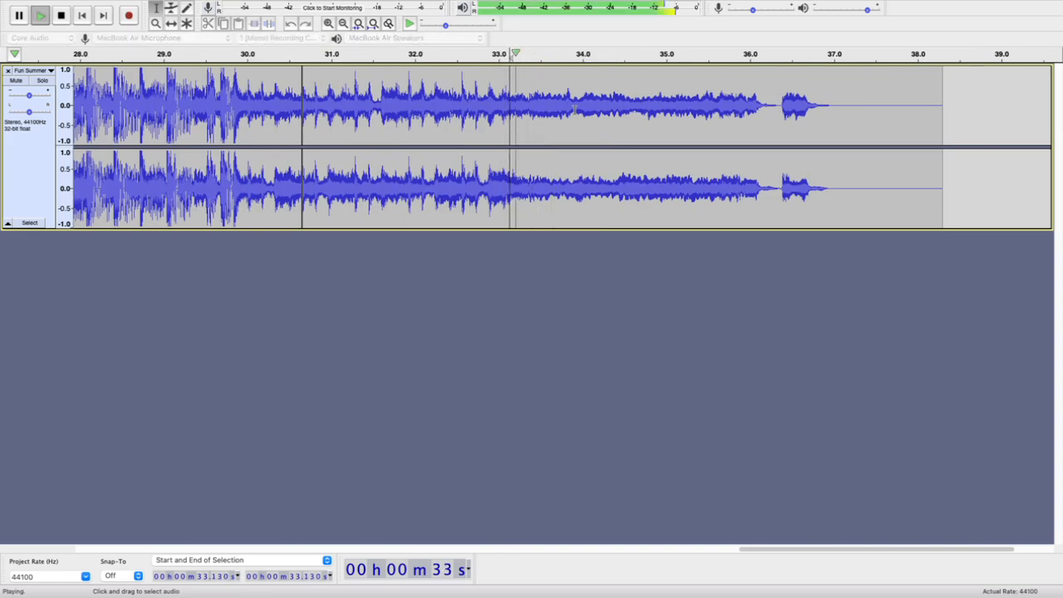
key(space)
key(space)
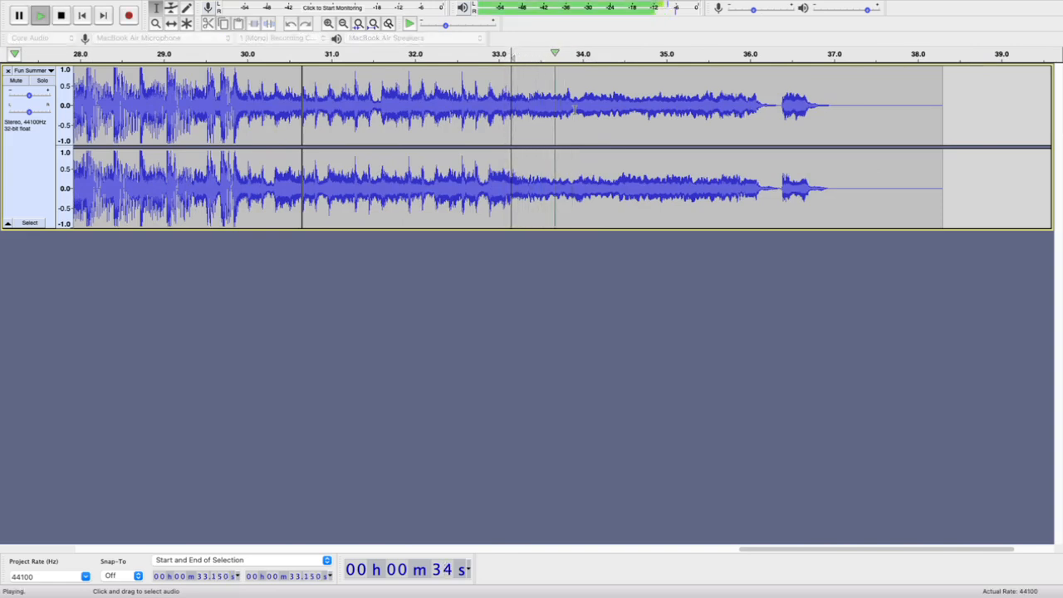
key(space)
Keep testing the beat's start by playing from points including 33.176 s, and move the cursor to 33.196 s
key(space)
key(space)
key(space)
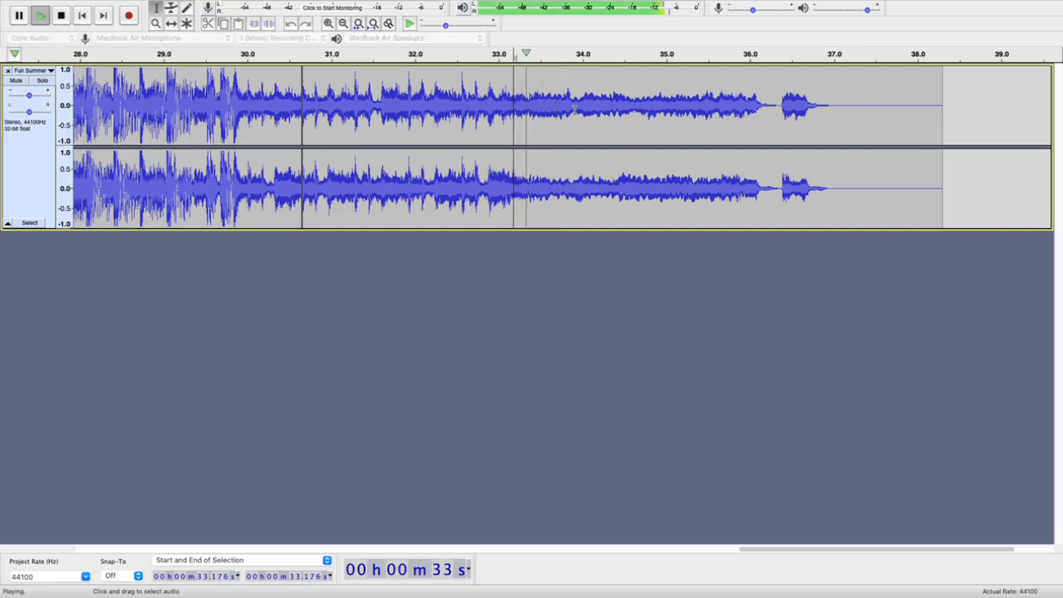
Check playback from 33.196 s, split the clip there and delete the section between 30.652 s and 33.196 s
key(space)
key(space)
key(space)
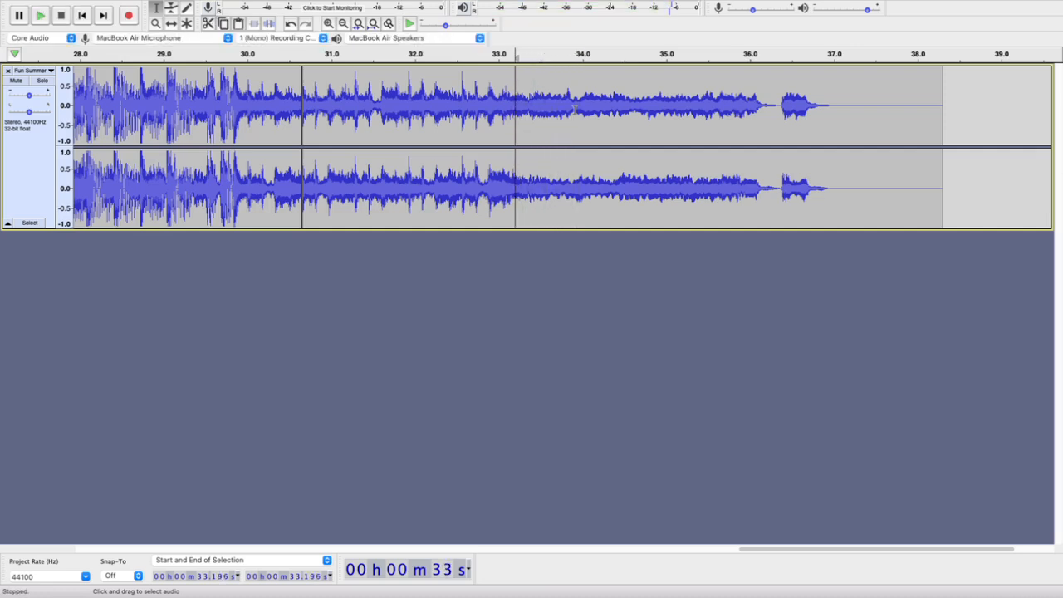
key(space)
key(space)
double_click(383, 86)
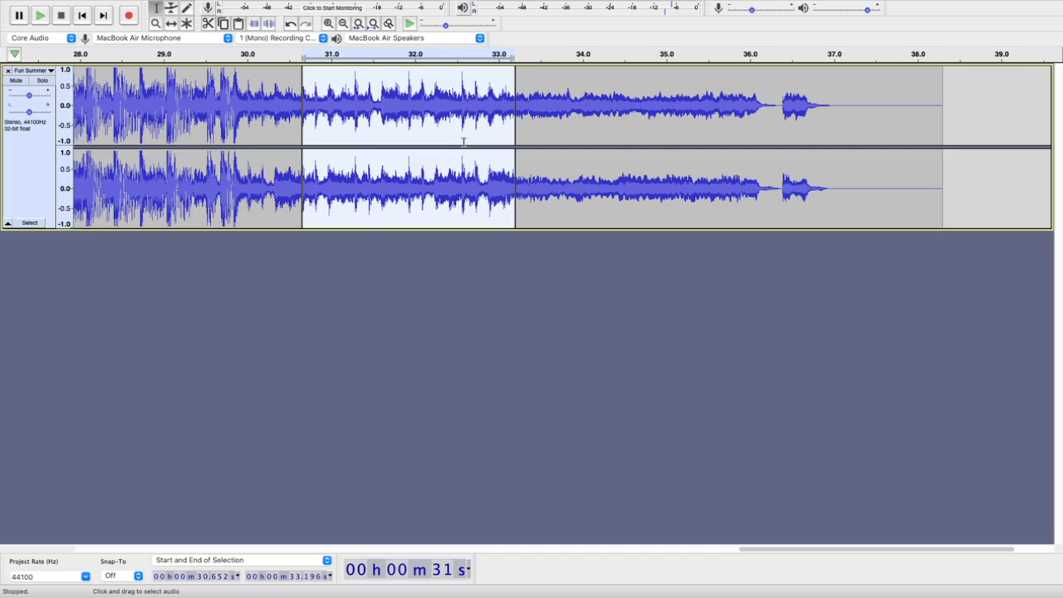
key(Delete)
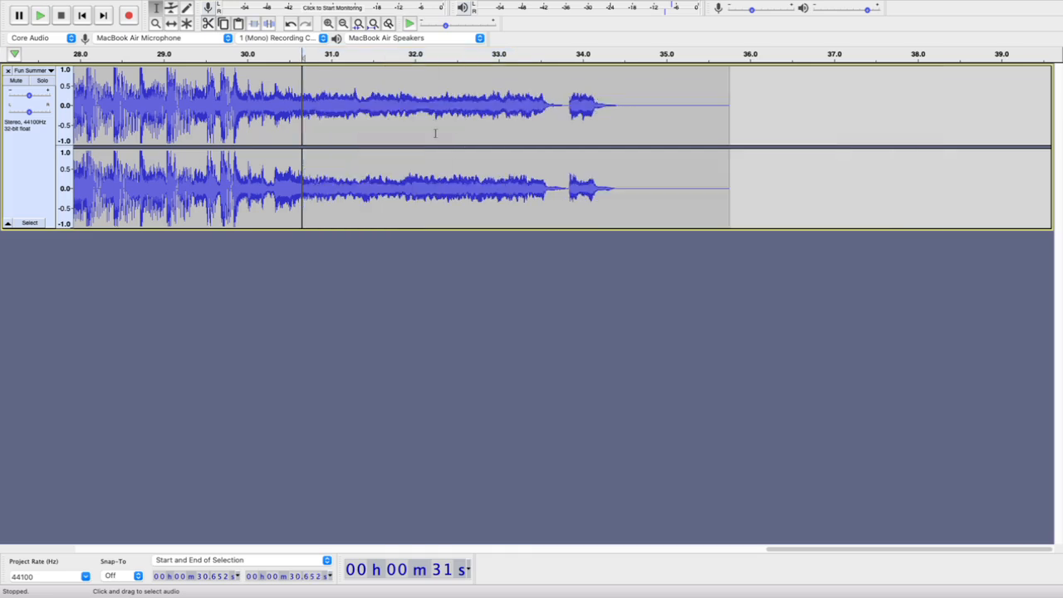
Play across the new join at 30.652 s, starting from about 28.6 s and again from about 22.6 s
click(133, 56)
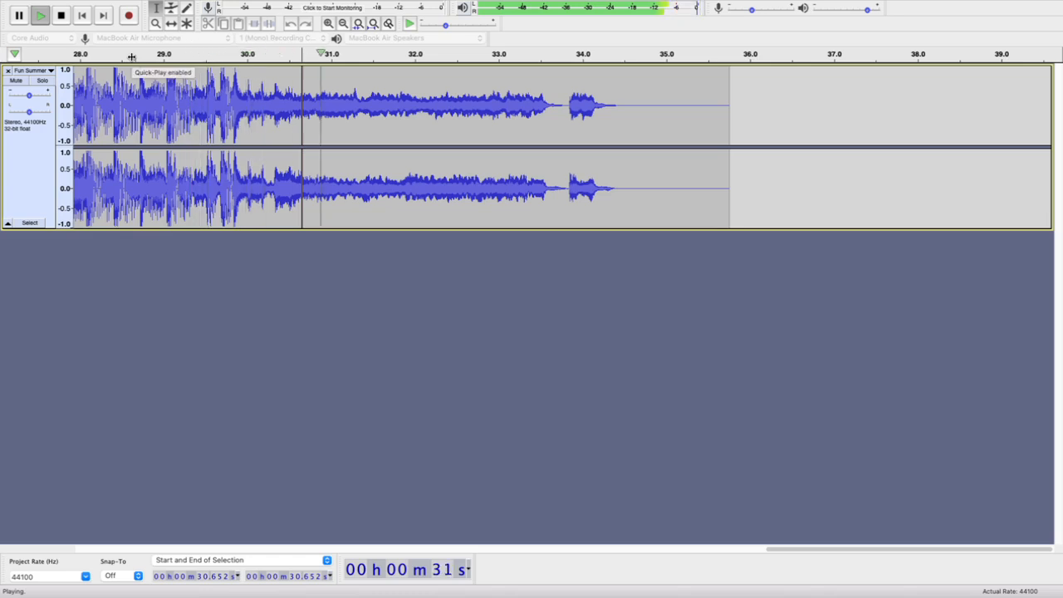
ctrl+scroll(286, 131, down, 2)
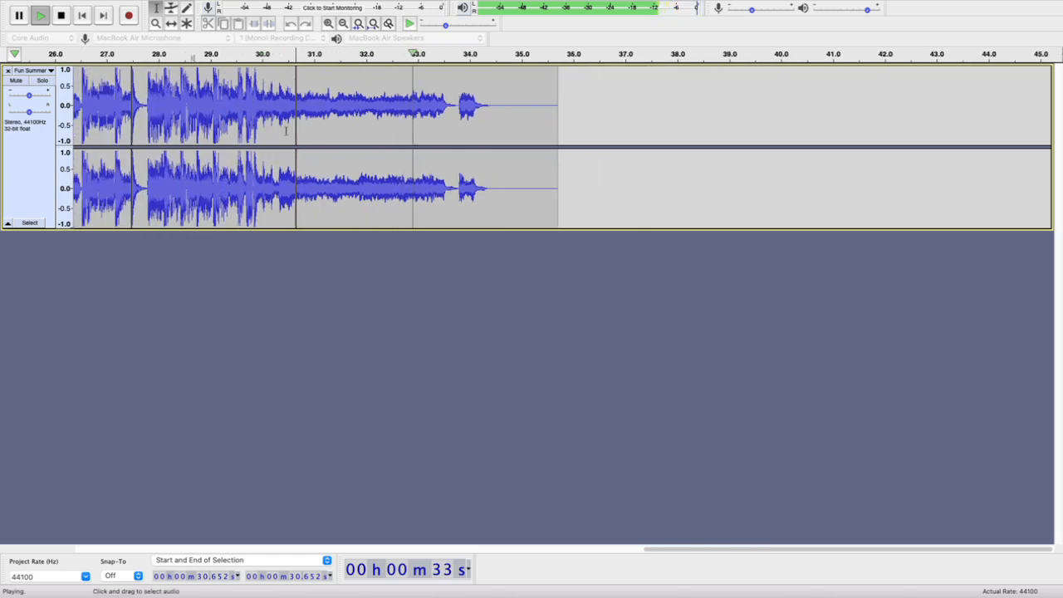
key(space)
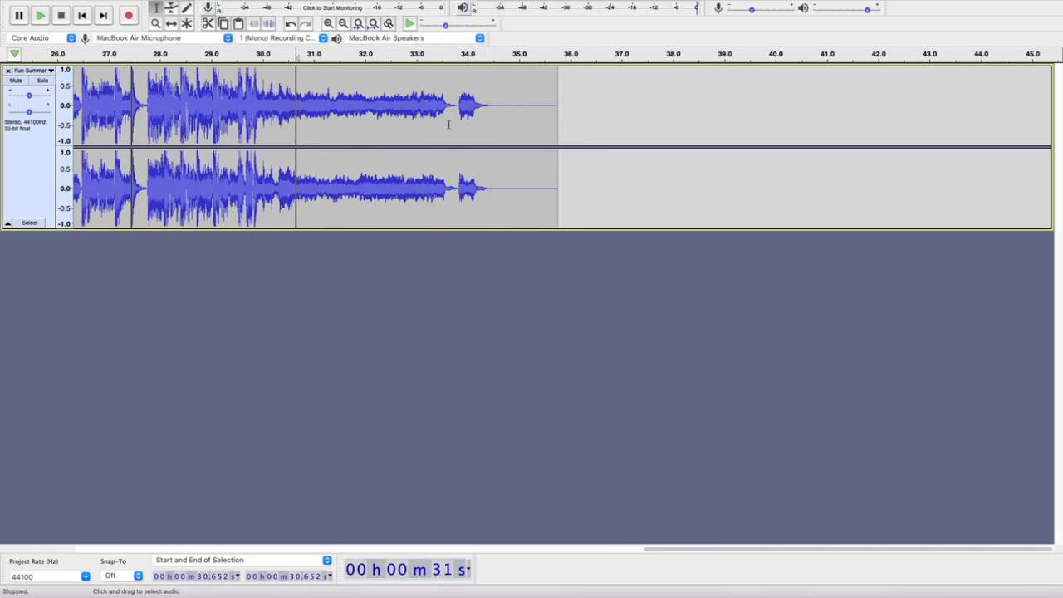
scroll(348, 123, left, 5)
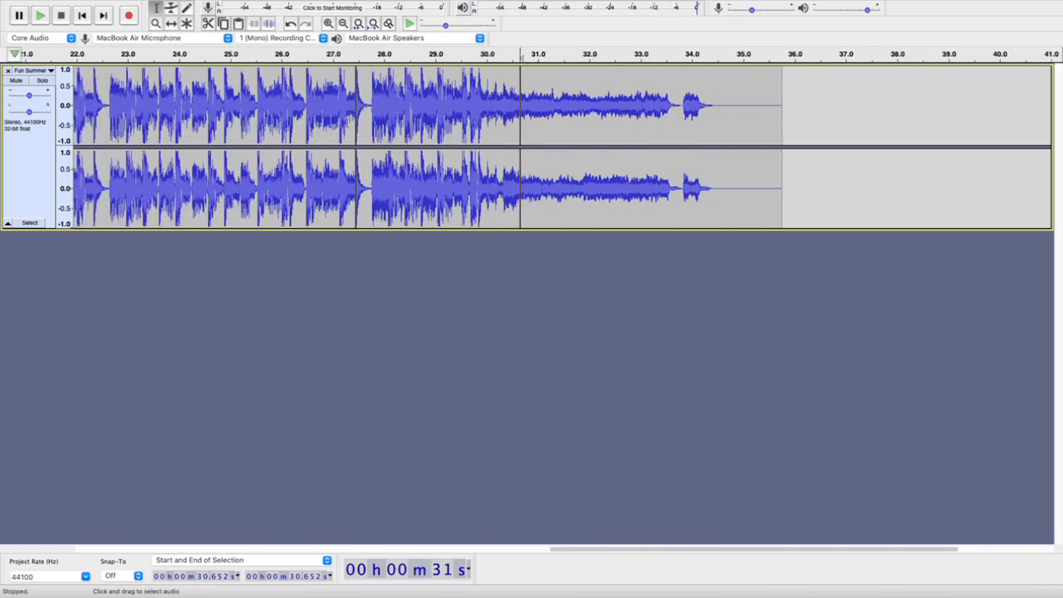
click(106, 54)
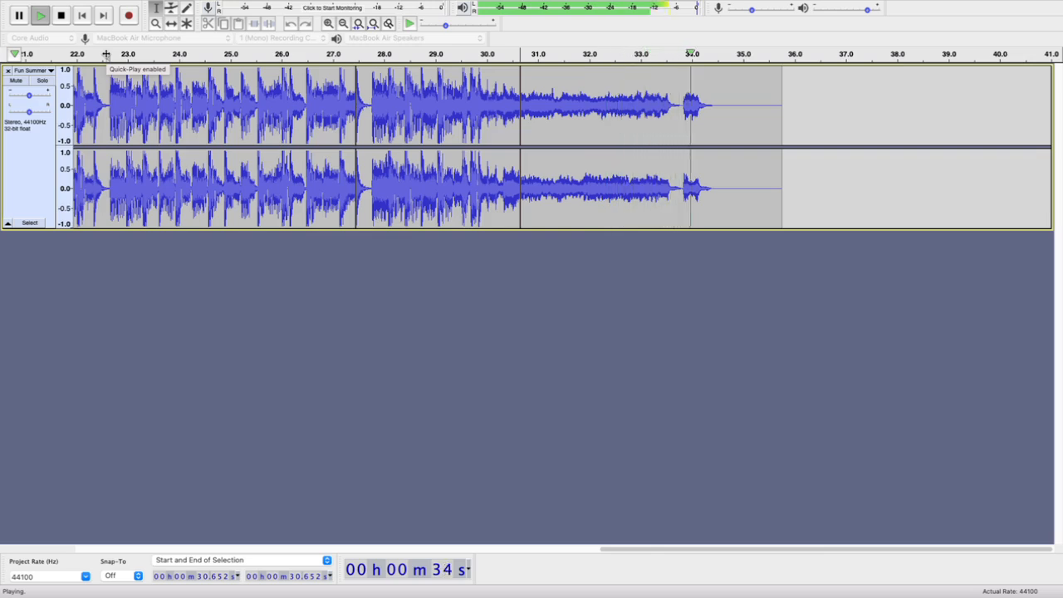
key(space)
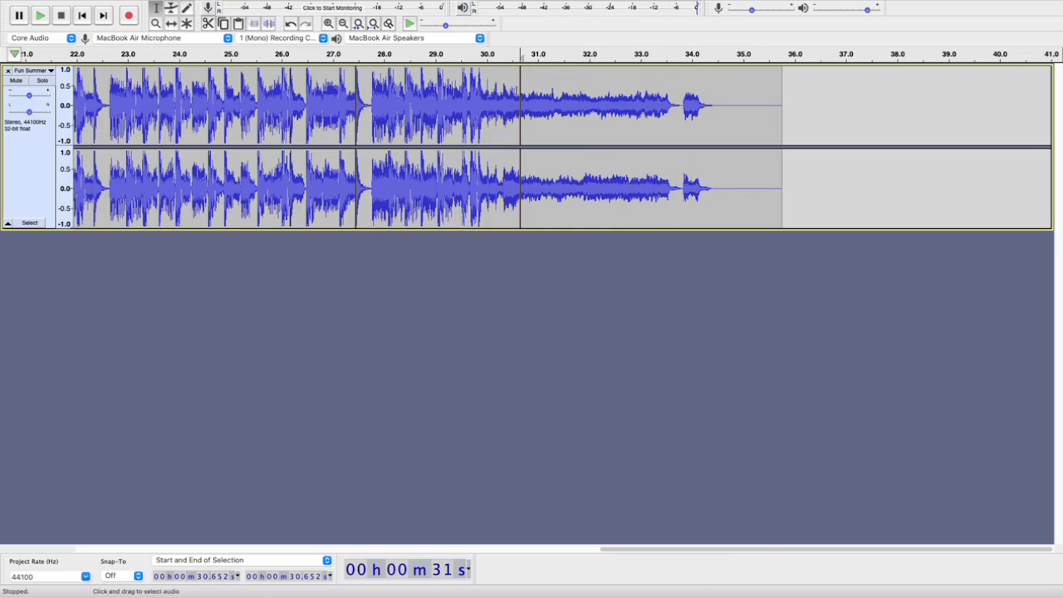
Place the cursor in the silent gap just before the final short note, at 33.811 s
click(681, 95)
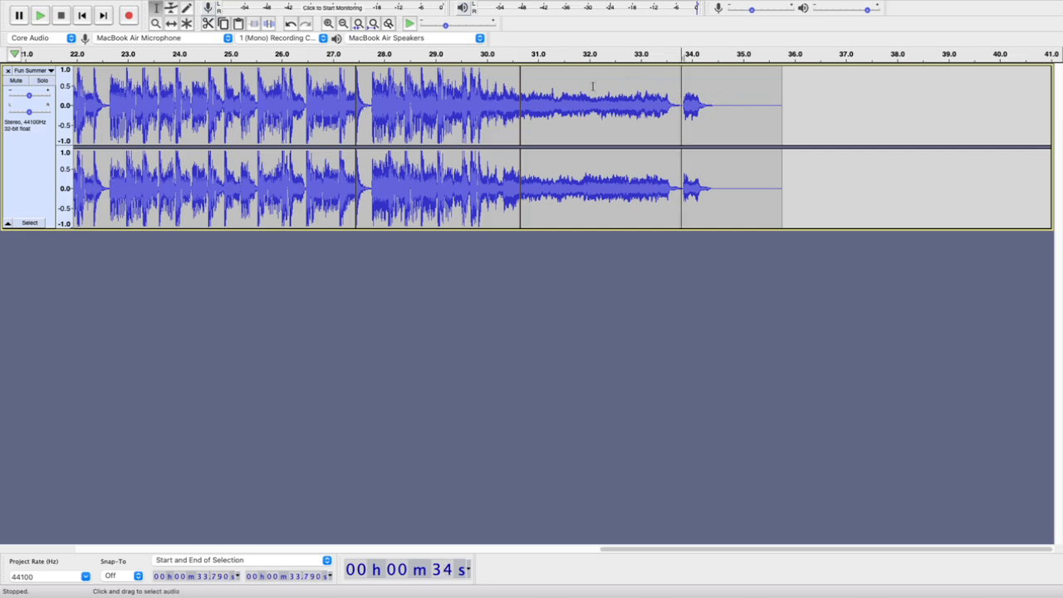
ctrl+scroll(719, 95, up, 5)
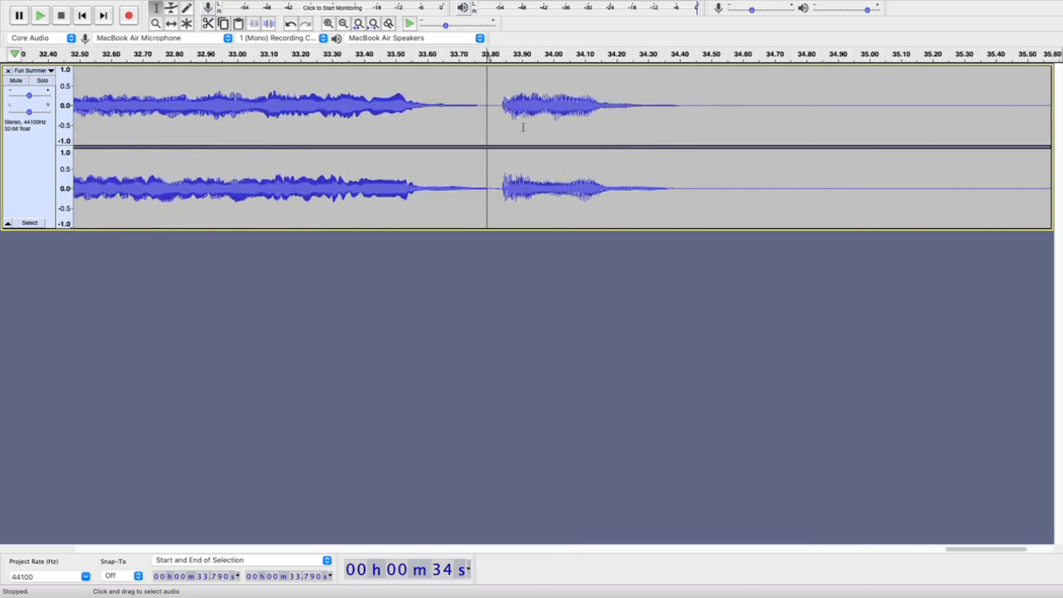
click(494, 105)
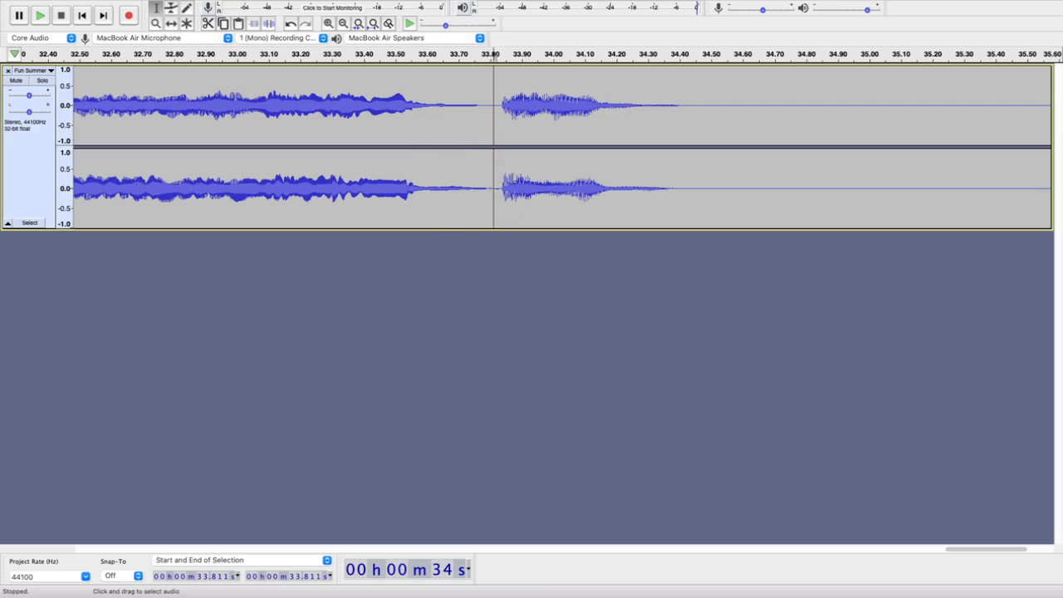
Play the final short note from 33.813 s to 34.540 s, and the preceding music from 33.127 s to 33.459 s, to compare them
drag(493, 153, 749, 154)
drag(493, 173, 720, 164)
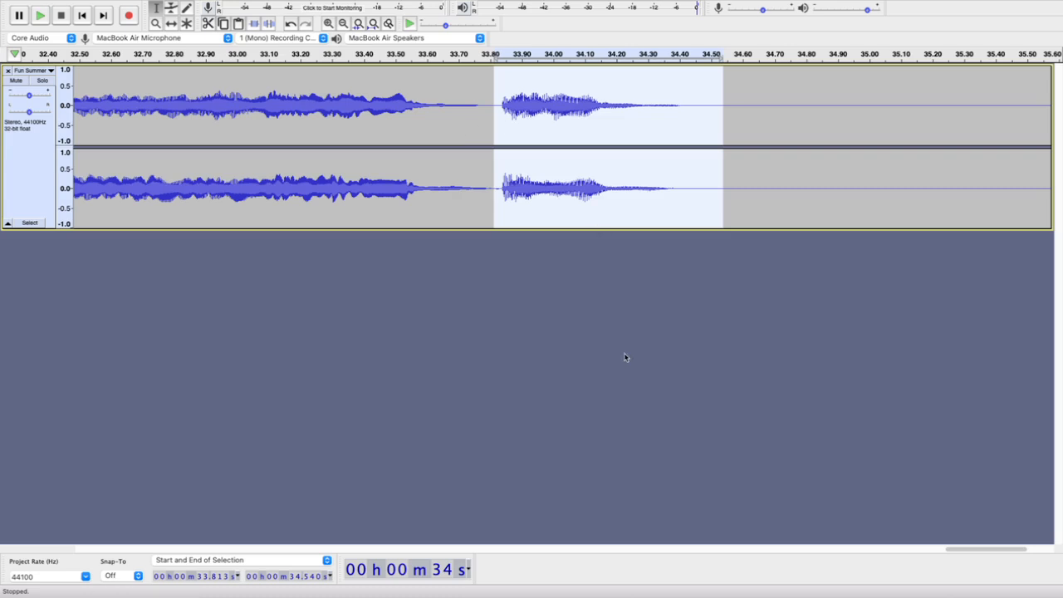
key(space)
click(550, 91)
drag(277, 89, 382, 91)
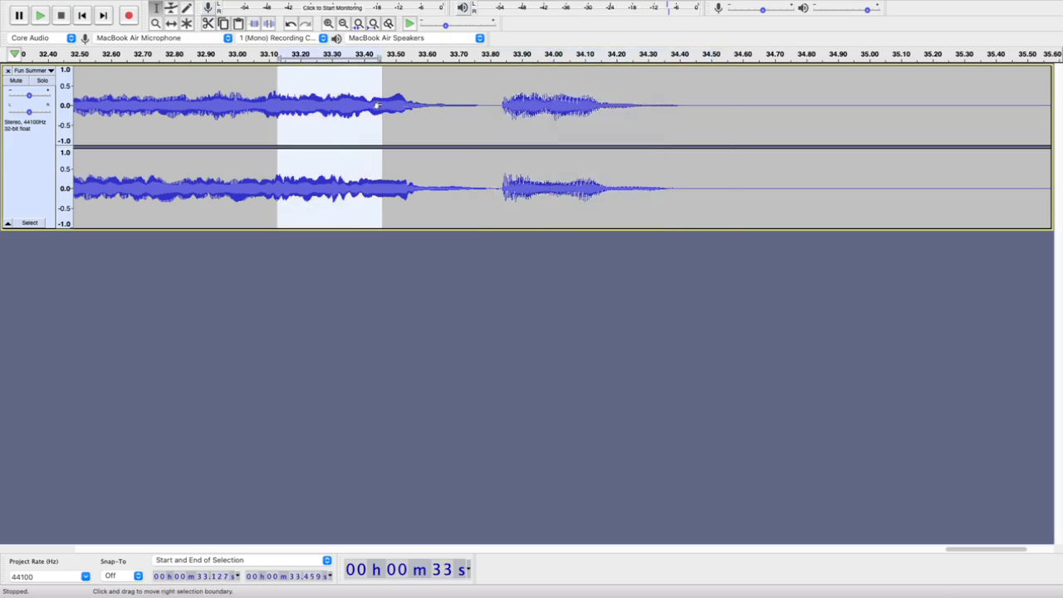
key(space)
Select the final short note between 33.806 s and 34.533 s, check its playback and delete it
drag(491, 100, 720, 111)
key(space)
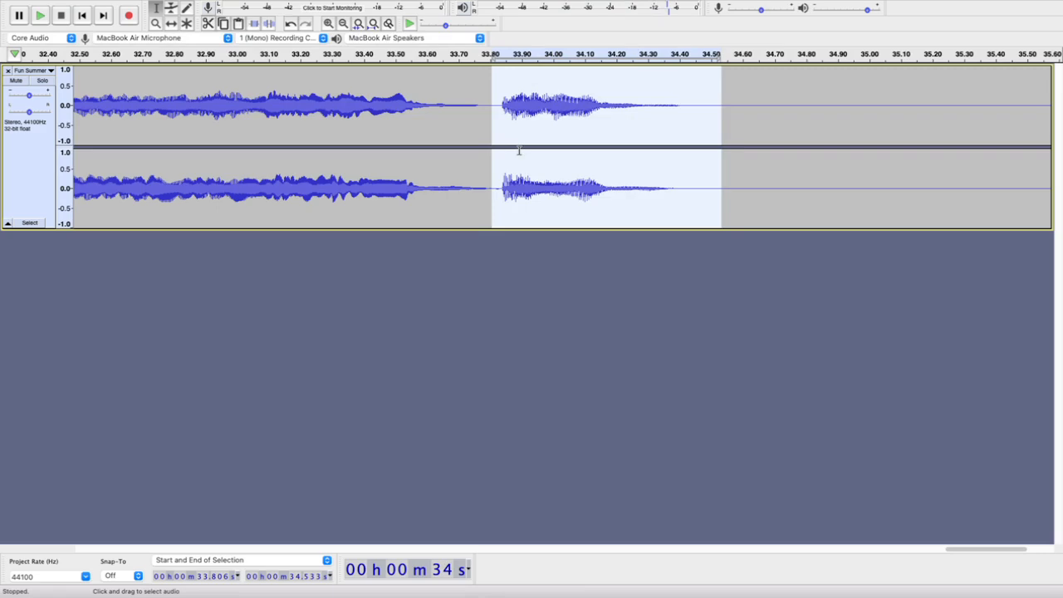
key(Delete)
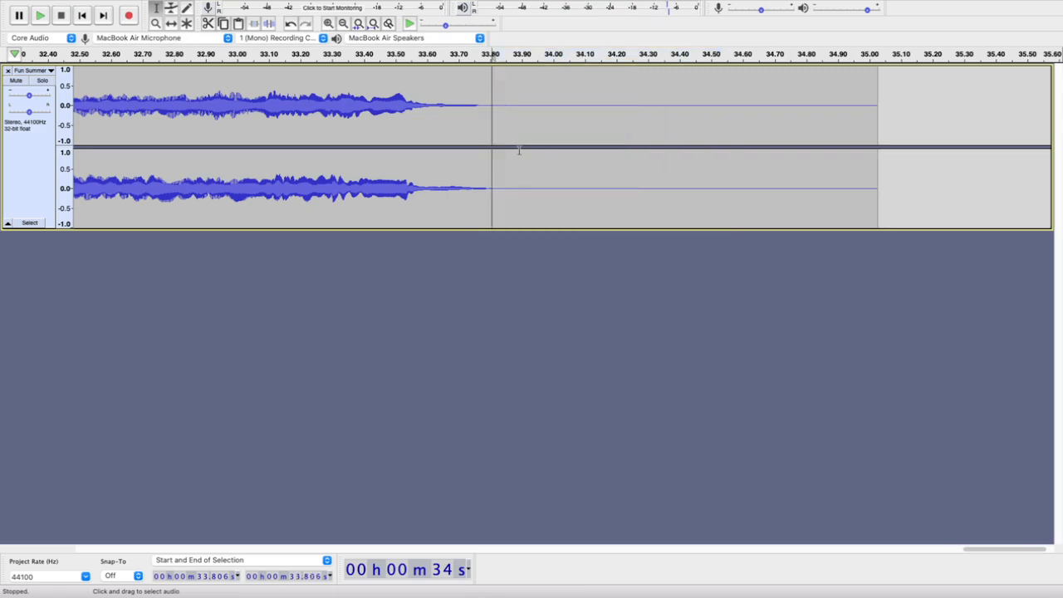
scroll(519, 150, down, 4)
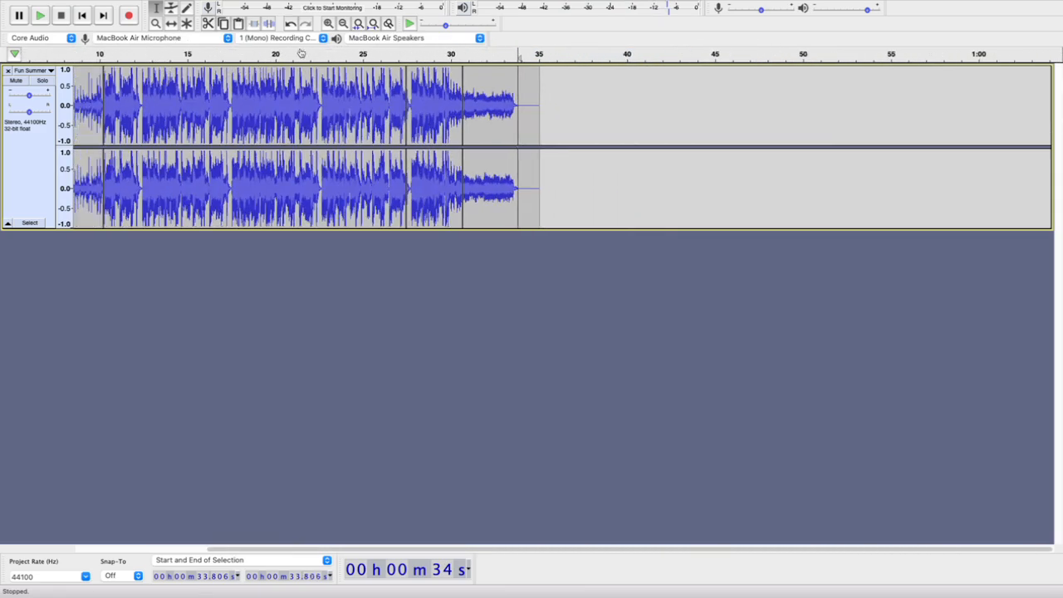
Play the whole shortened track from its start at 0 s
click(83, 15)
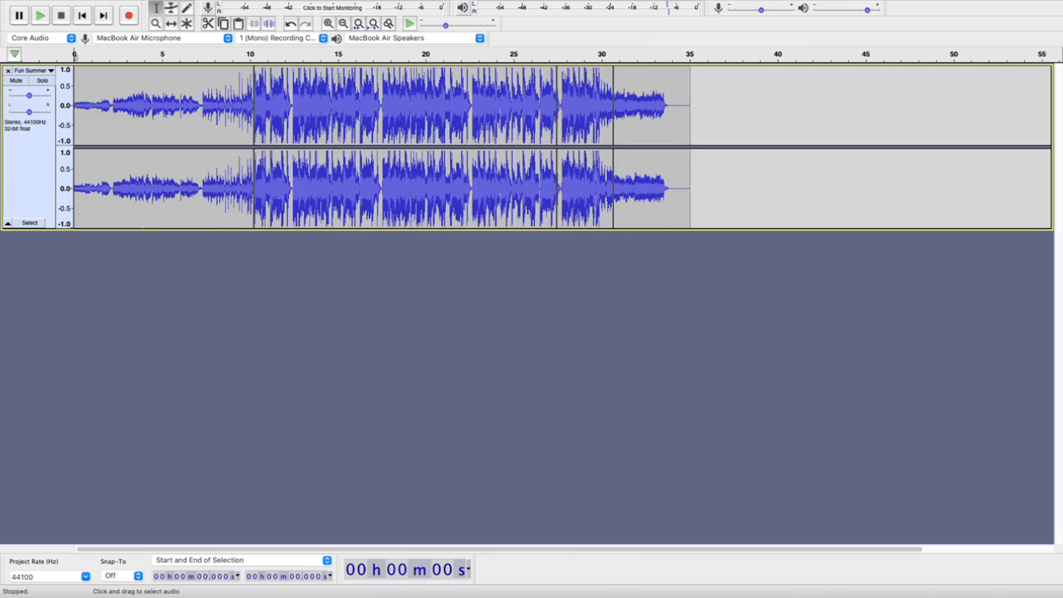
drag(345, 79, 405, 79)
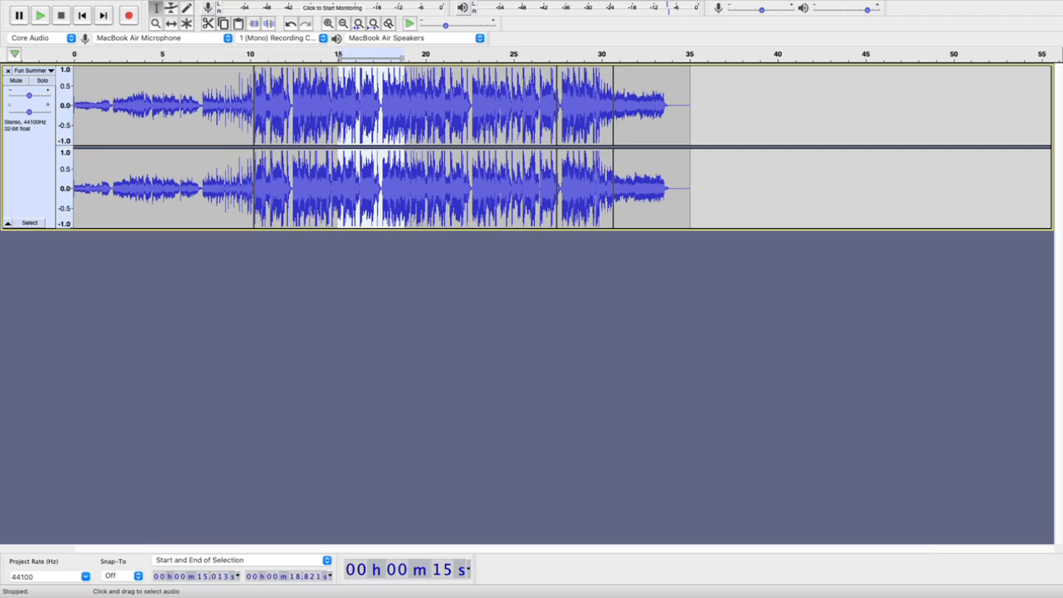
click(79, 20)
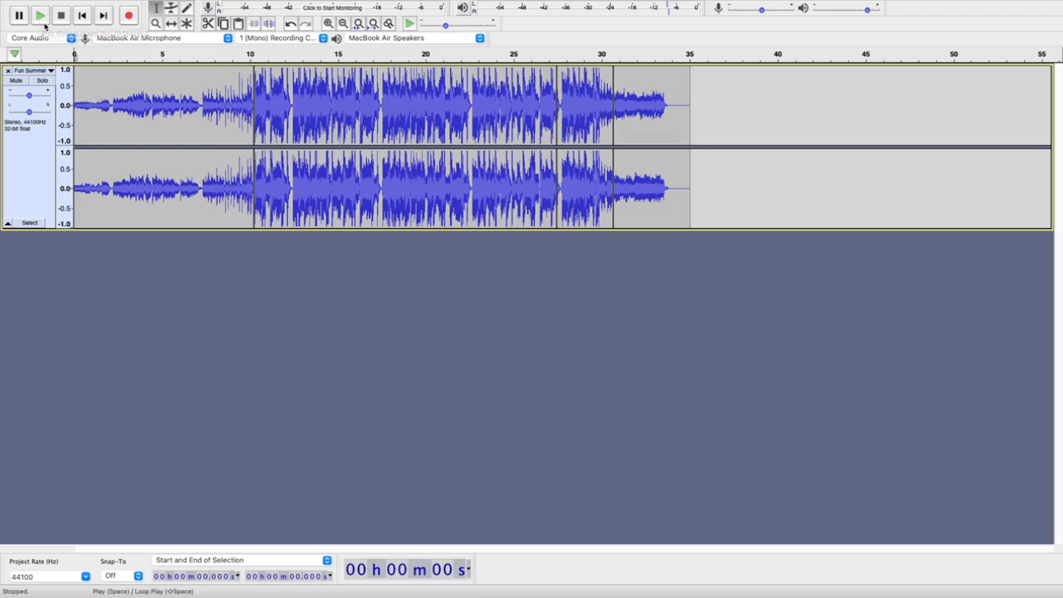
click(40, 15)
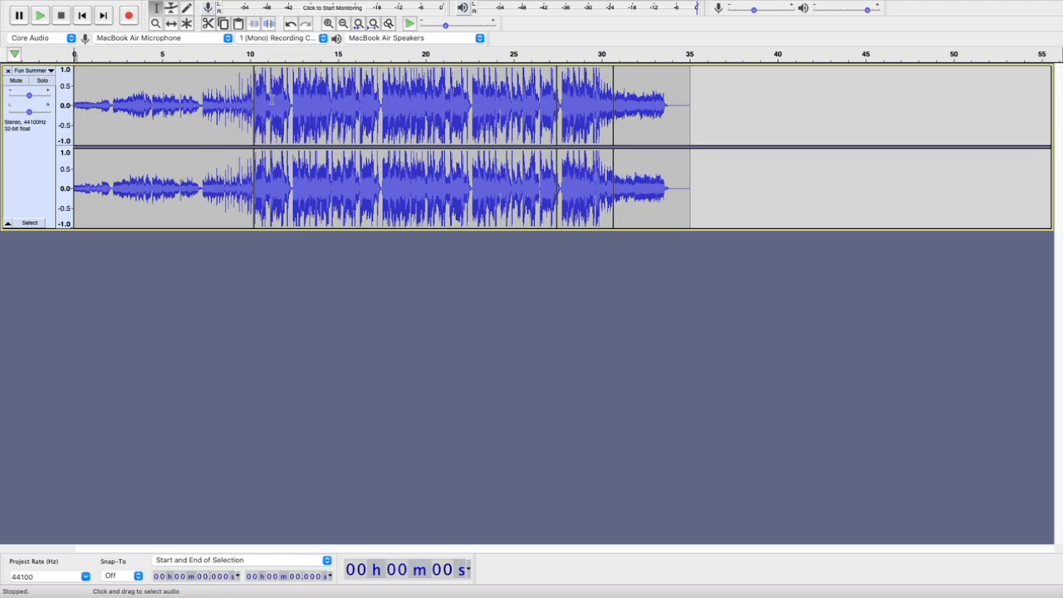
Play across the clip boundary near 10.2 s, starting from 9.976 s, undoing any accidental merge of the clips first
scroll(272, 99, up, 5)
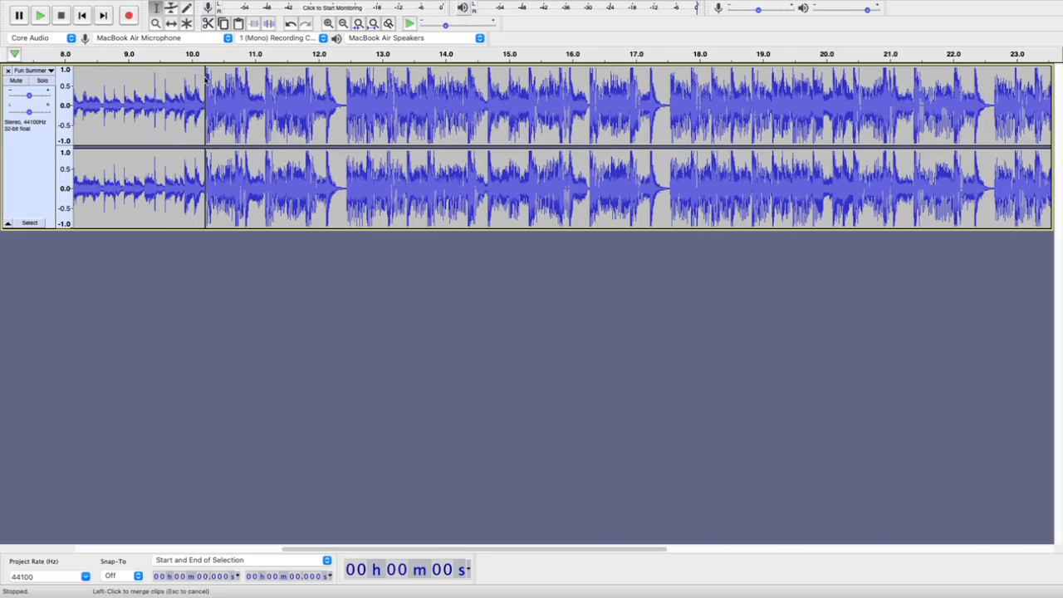
click(205, 76)
key(super+z)
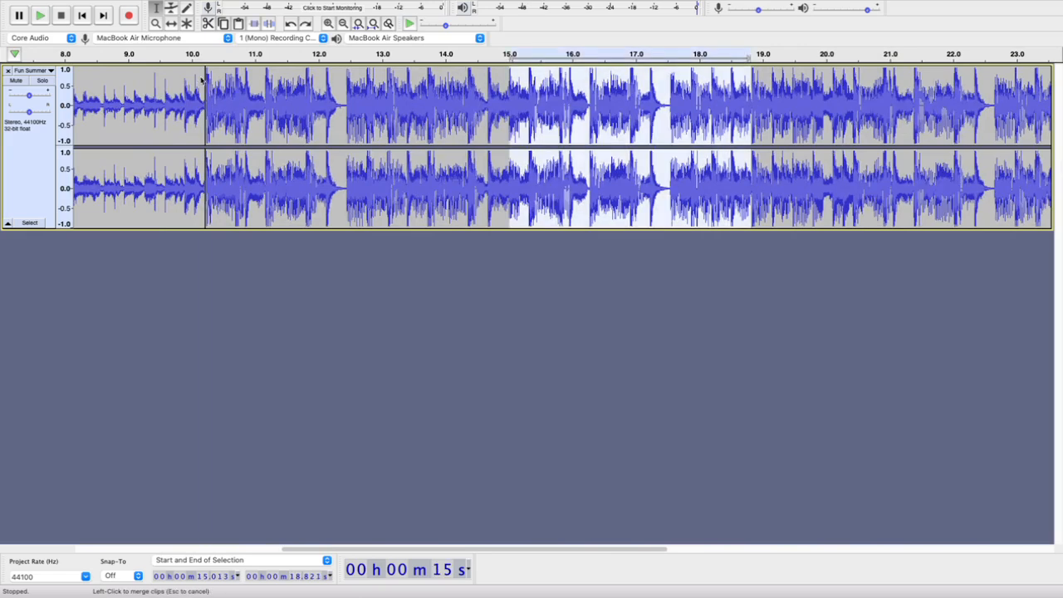
click(191, 87)
key(space)
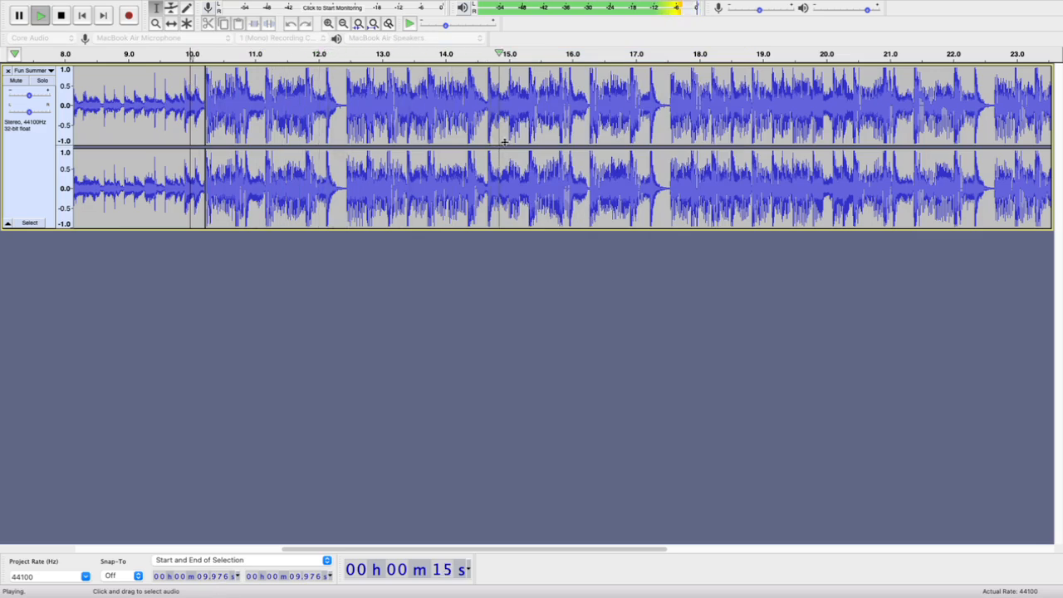
Locate the exact start of the beat after 15.3 s in the waveform and split the clip there, at 15.320 s
click(528, 84)
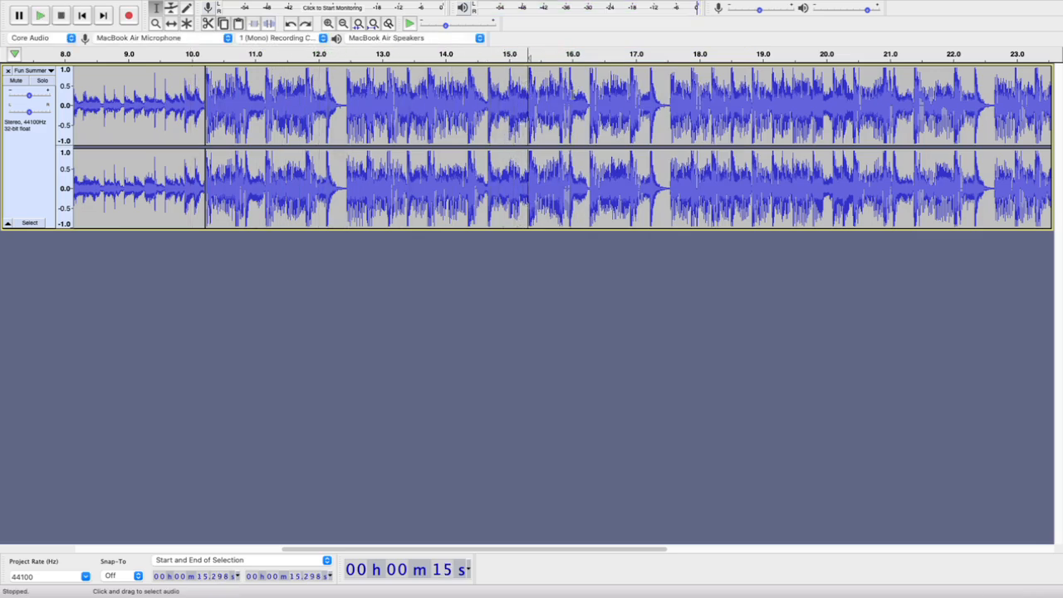
click(529, 100)
scroll(534, 85, up, 4)
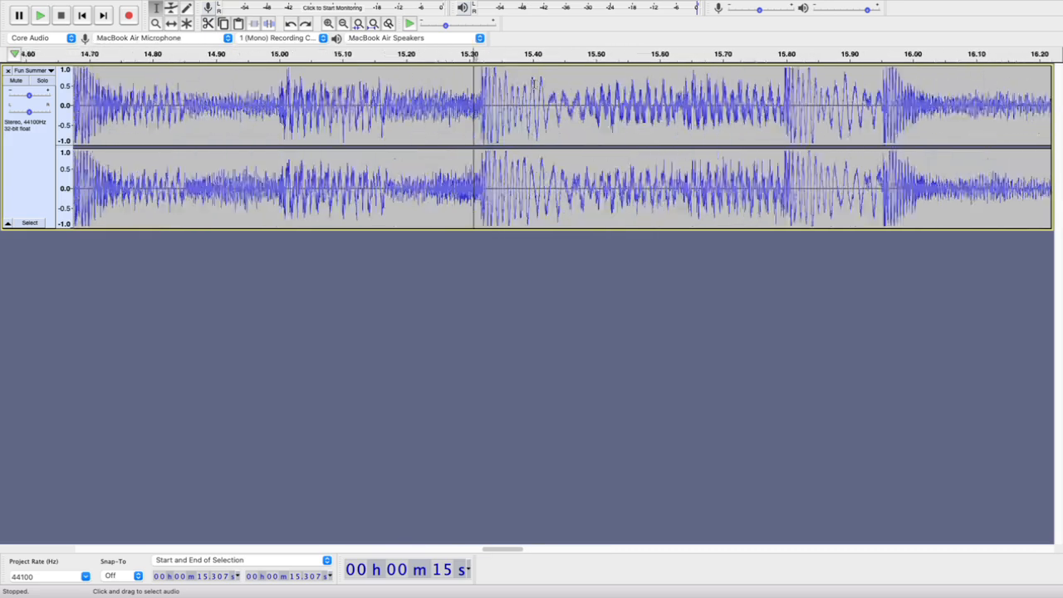
click(457, 82)
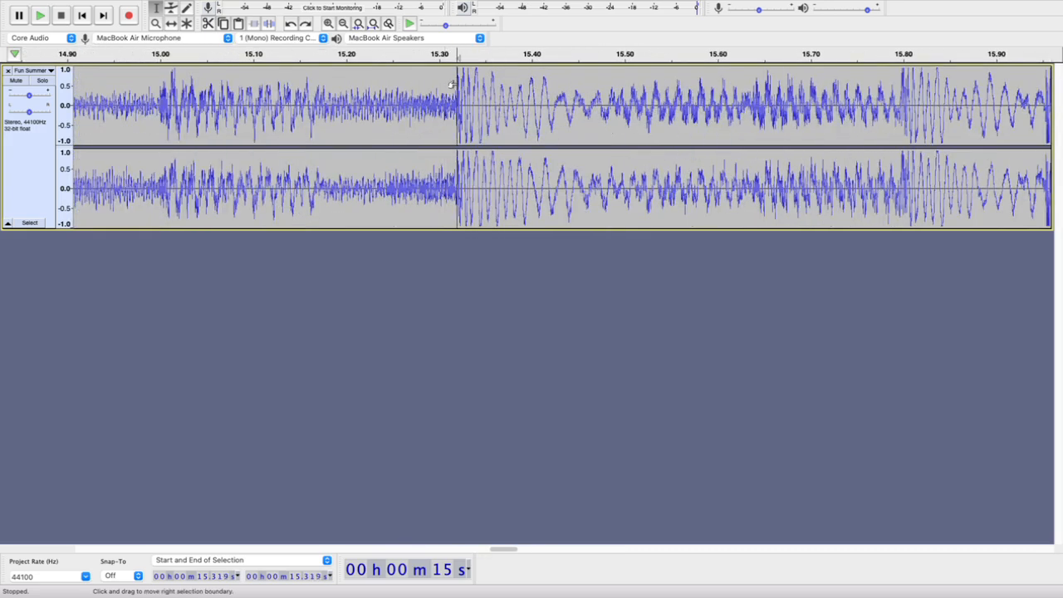
scroll(459, 79, up, 5)
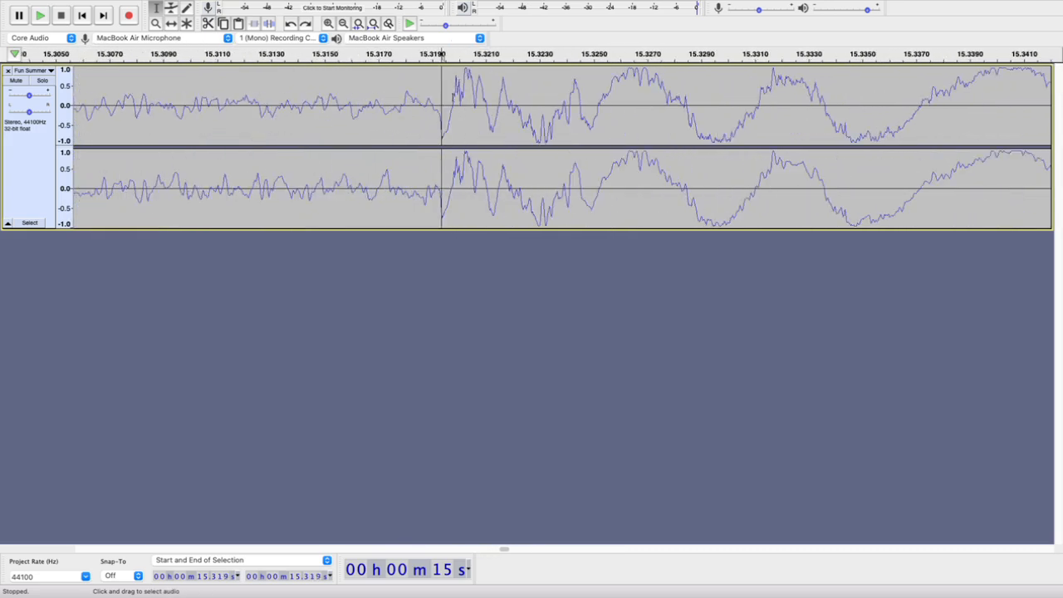
click(454, 96)
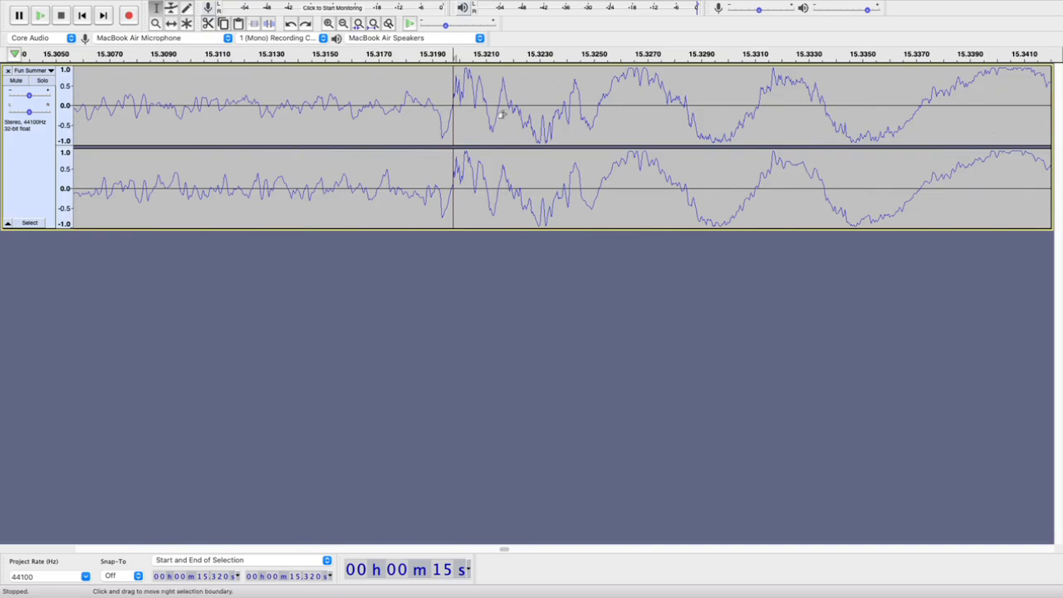
scroll(441, 122, down, 4)
scroll(440, 122, down, 7)
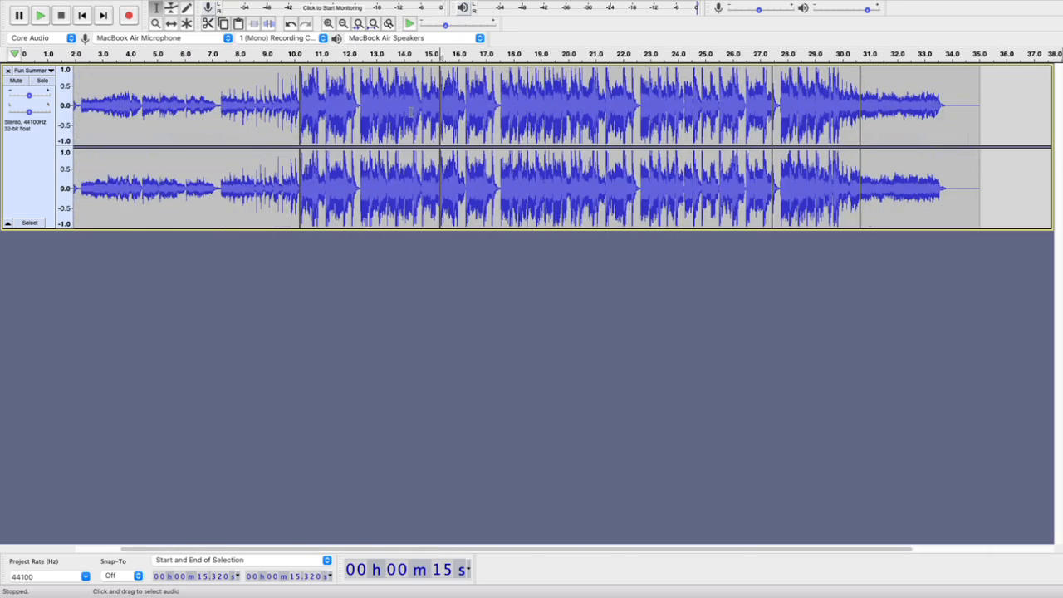
Try deleting the section between 10.213 s and 15.320 s, checking the join by playing from 8.651 s
double_click(385, 114)
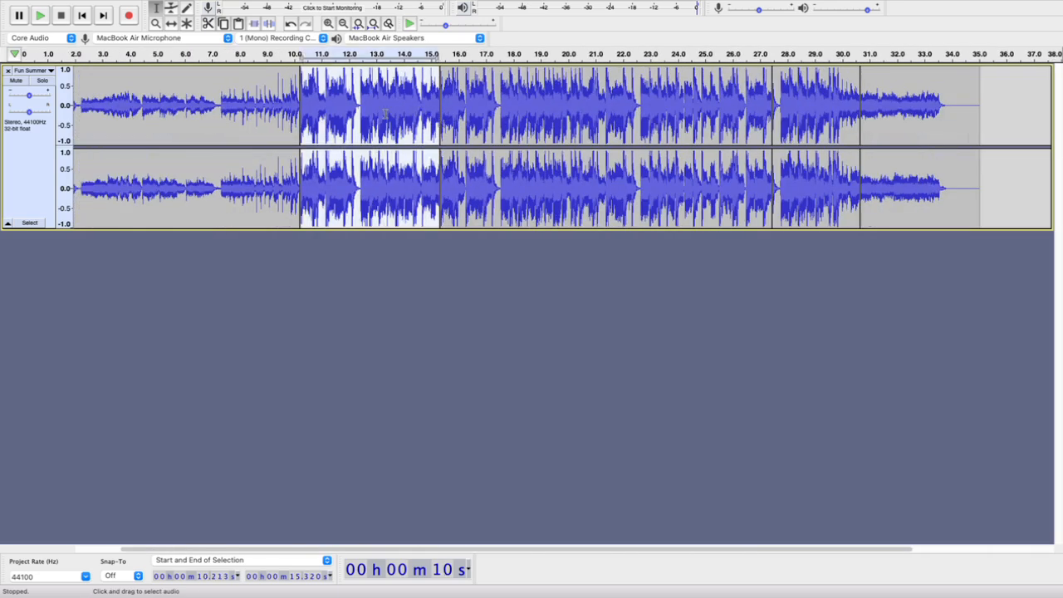
key(Delete)
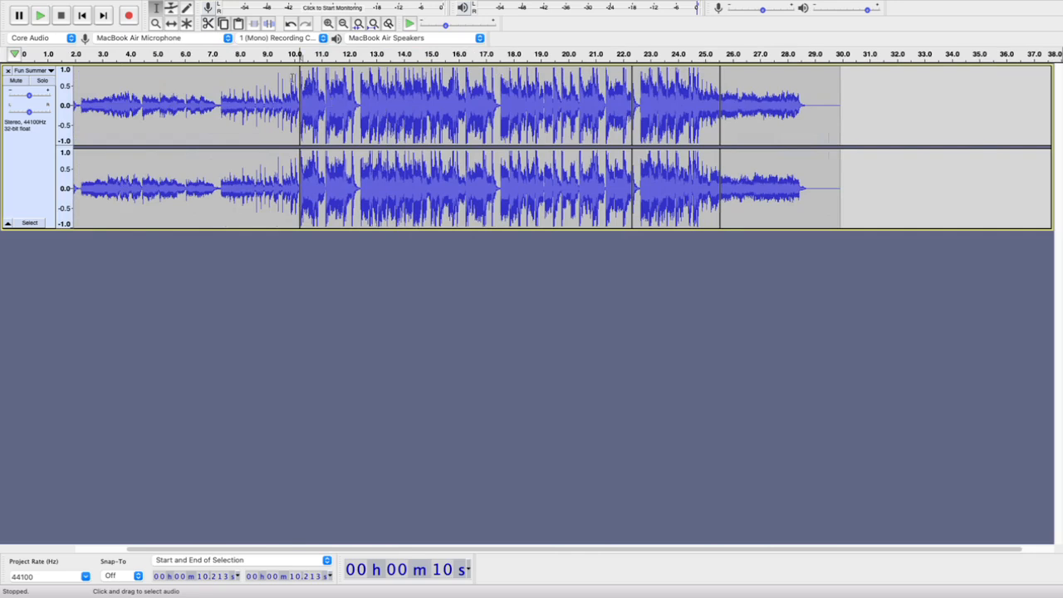
click(257, 77)
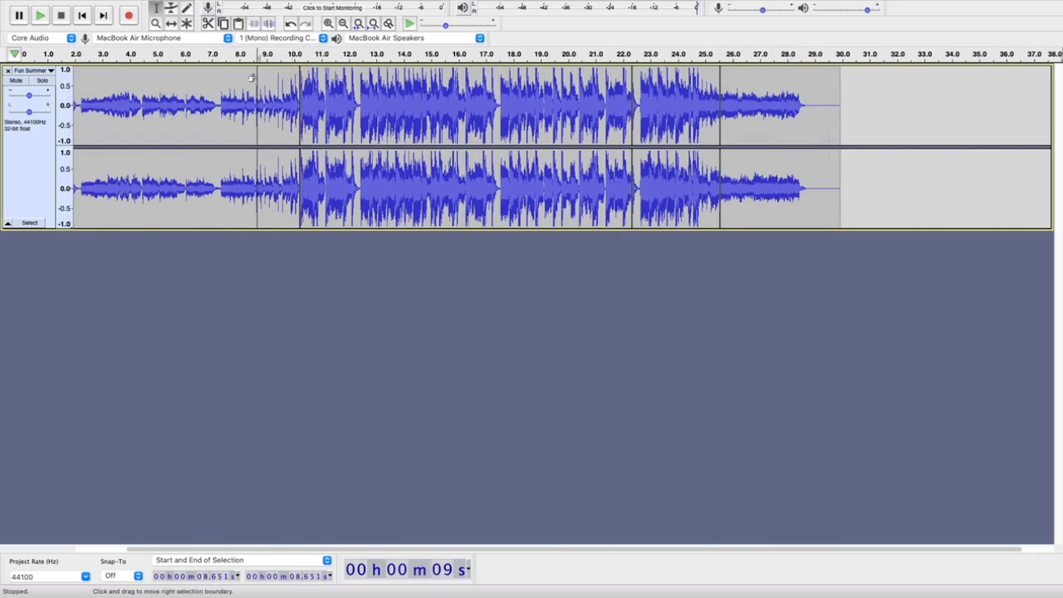
key(space)
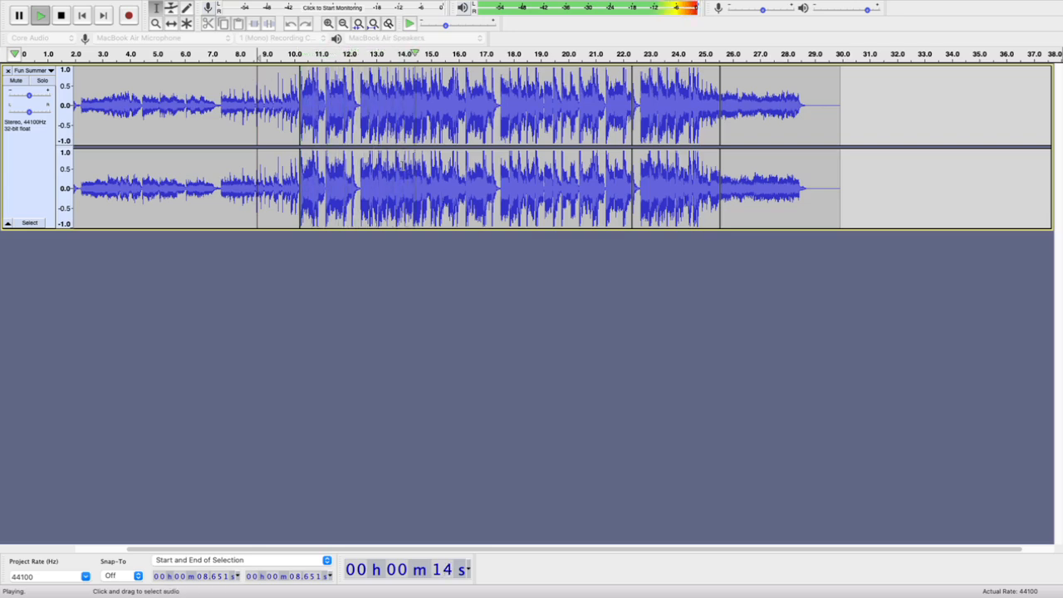
key(space)
key(super+z)
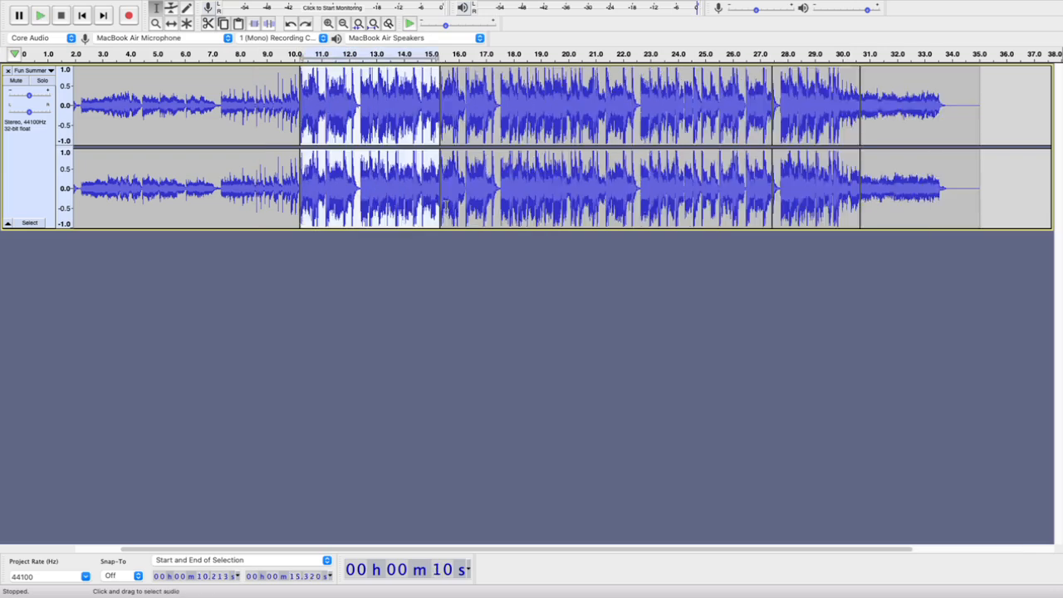
Listen to the lead-in and the beats after the 10.213 s boundary, playing from 6.914 s and from 9.237 s
click(210, 77)
key(space)
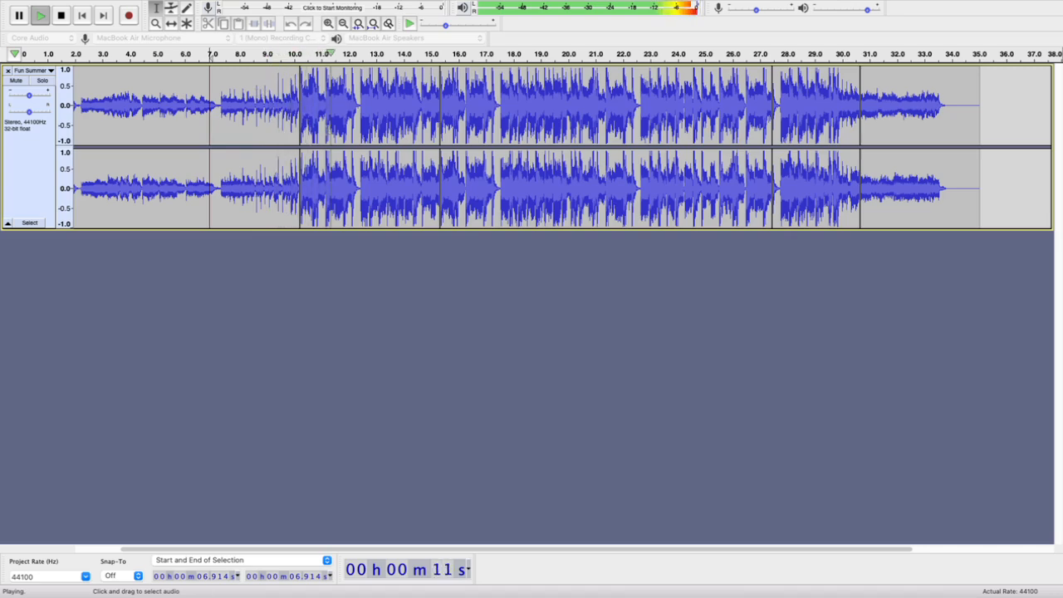
key(space)
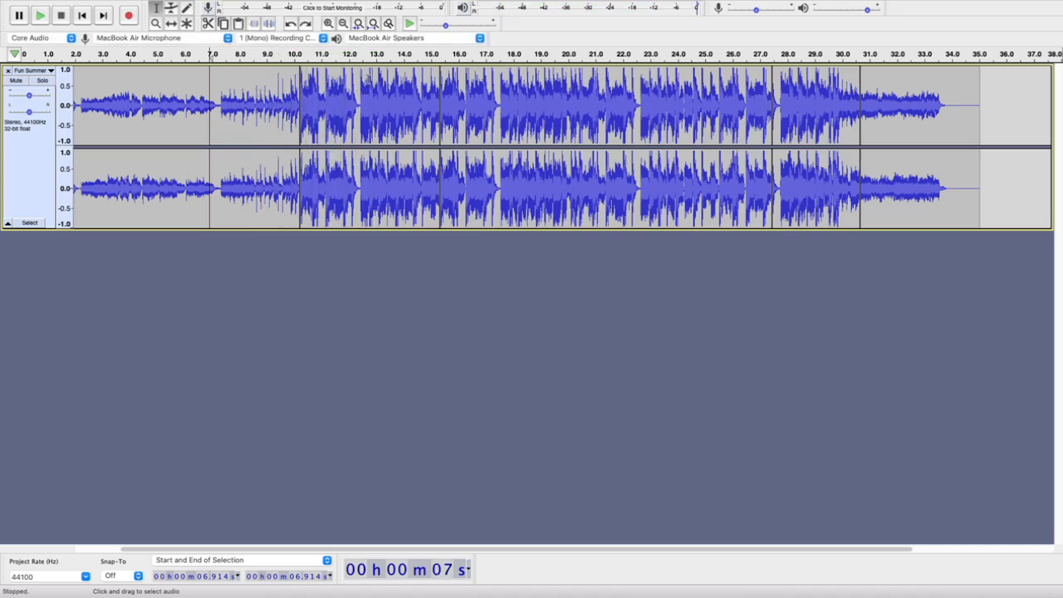
click(365, 78)
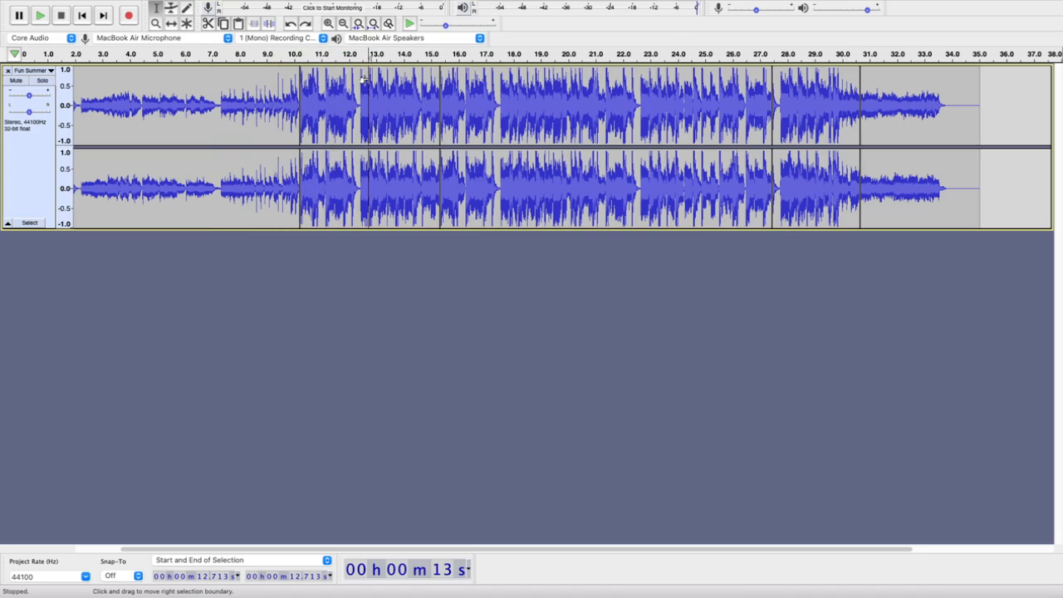
click(274, 84)
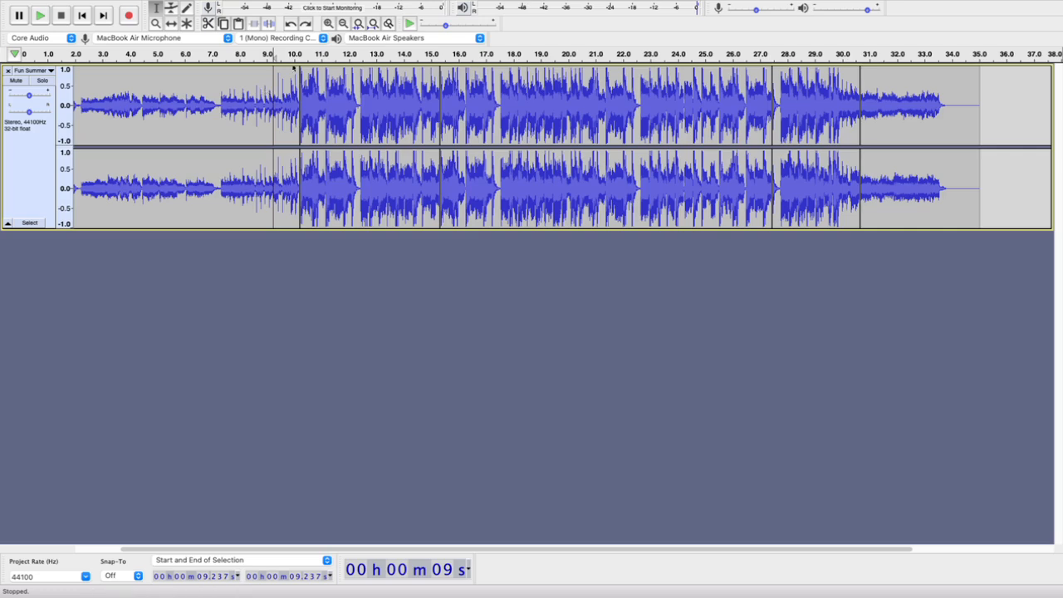
key(space)
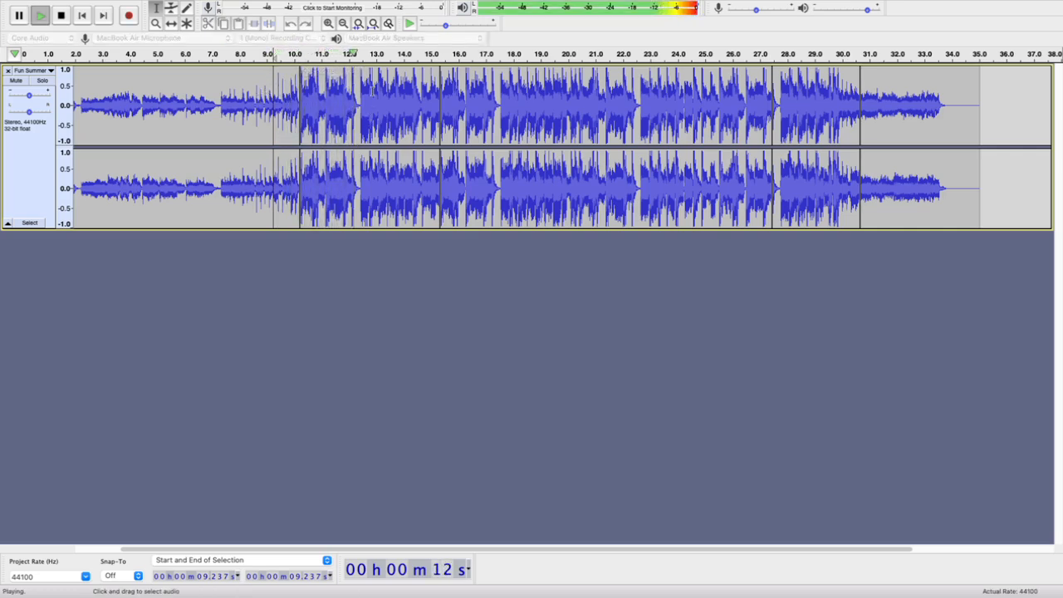
key(space)
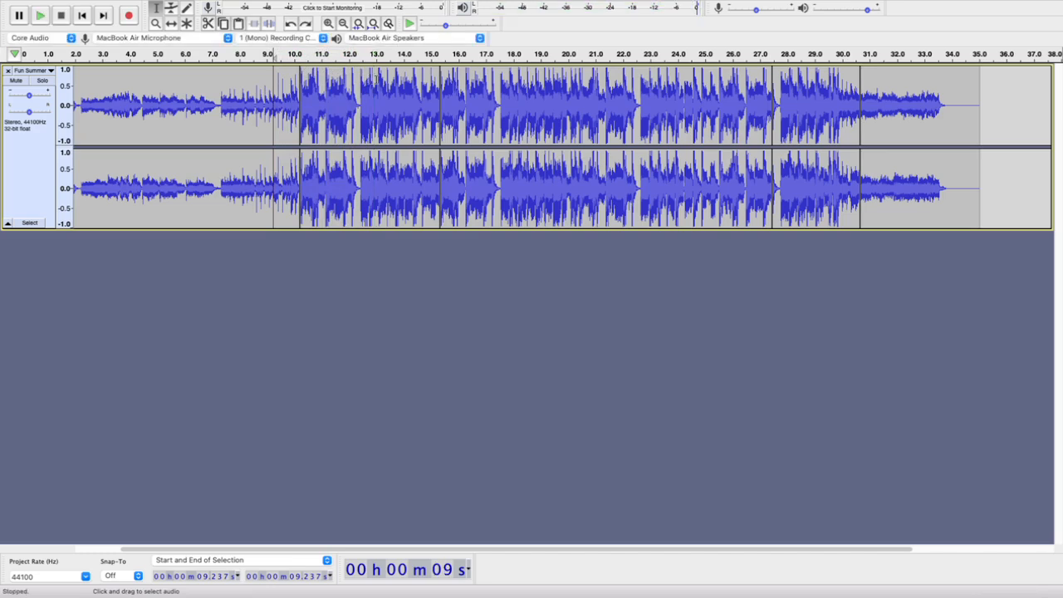
Search for a matching beat by playing from 12.761 s twice and from 12.445 s, keeping the cursor at 12.445 s
click(378, 81)
scroll(378, 81, up, 5)
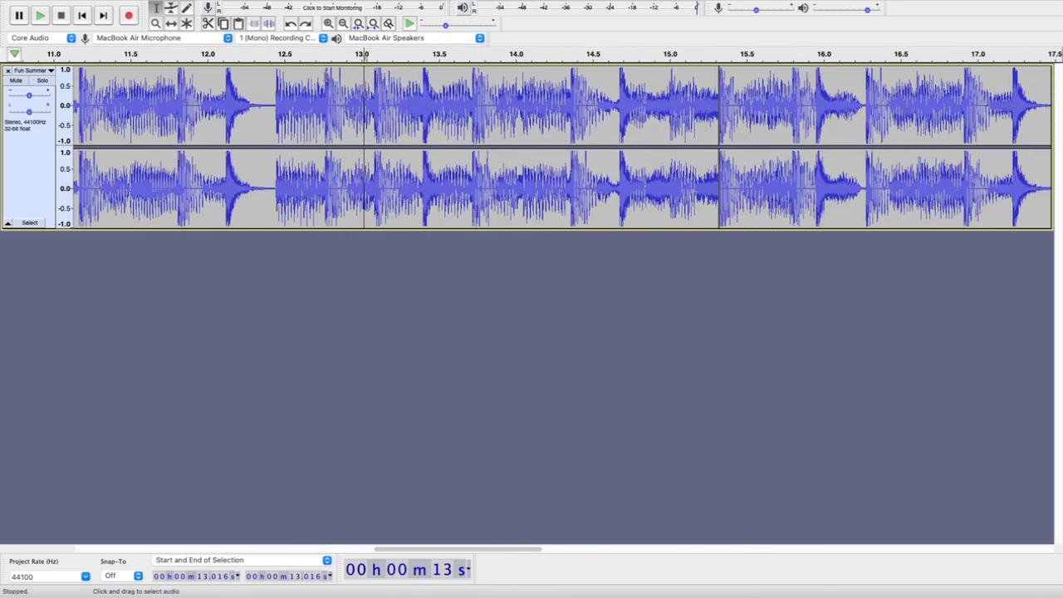
click(326, 76)
key(space)
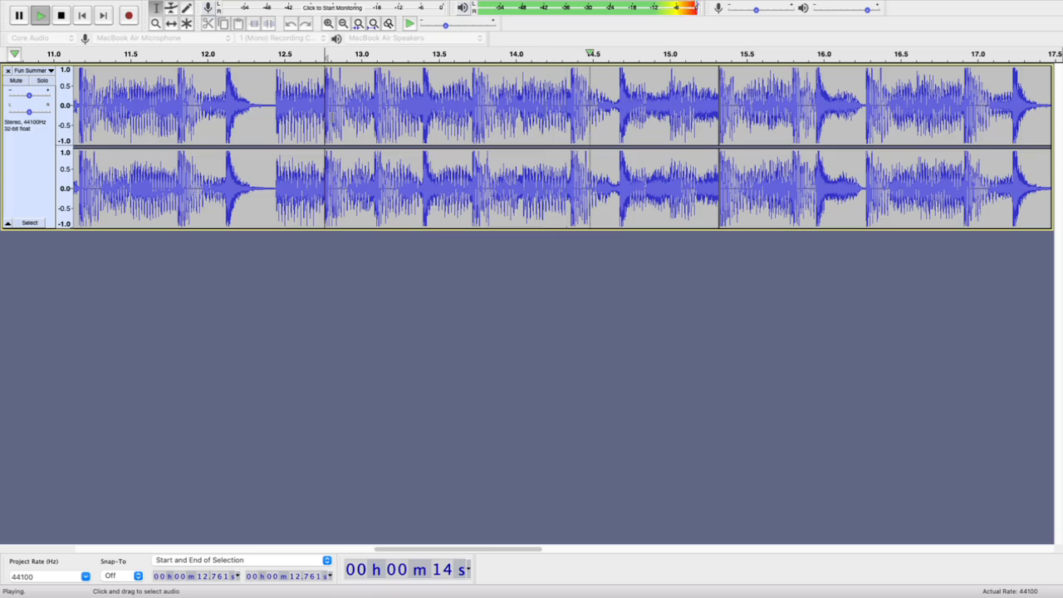
key(space)
key(space)
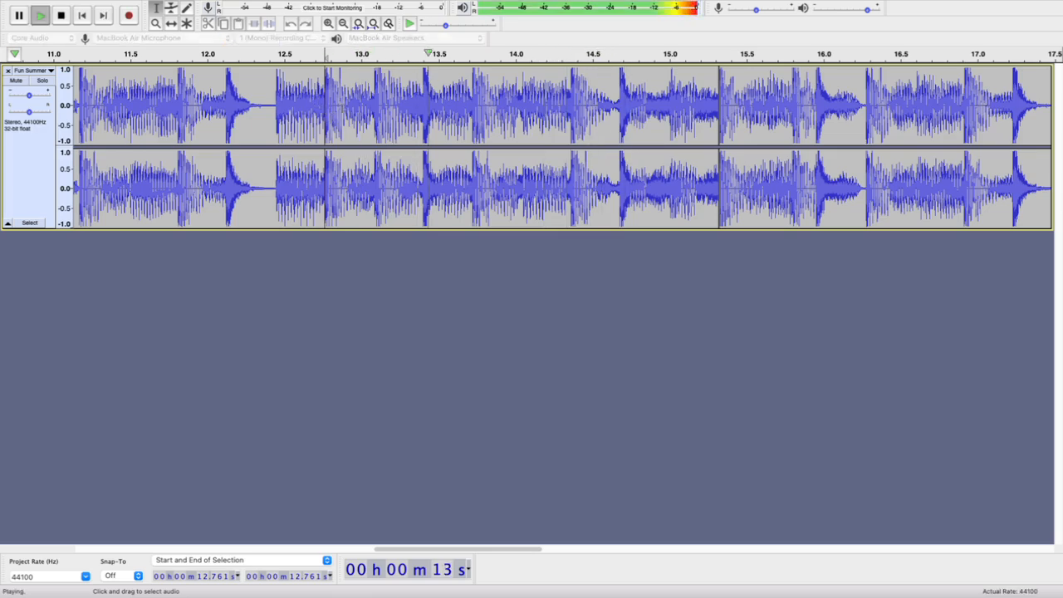
key(space)
click(276, 90)
key(space)
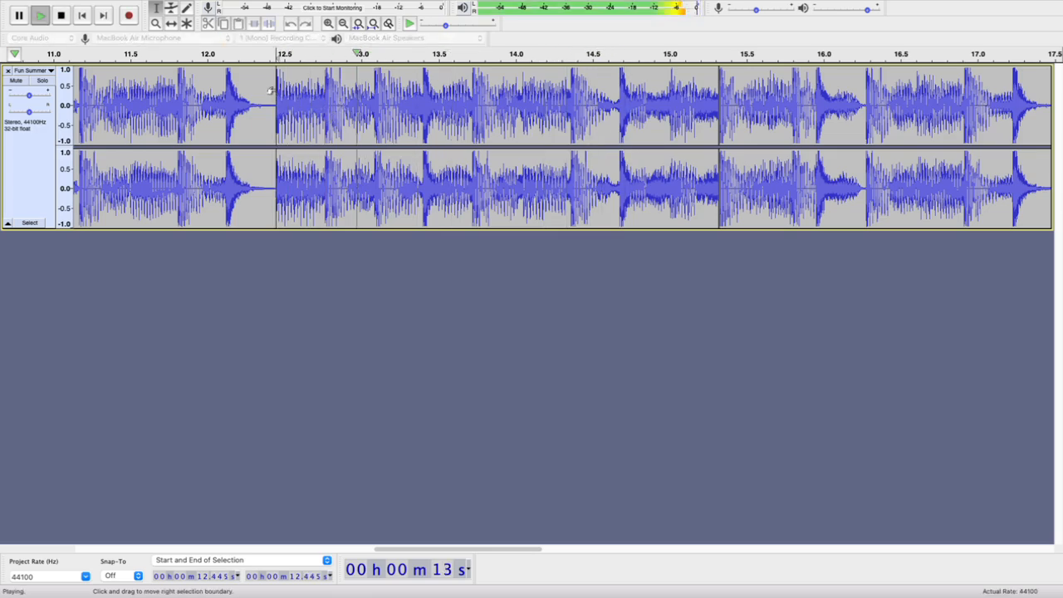
key(space)
scroll(309, 132, down, 2)
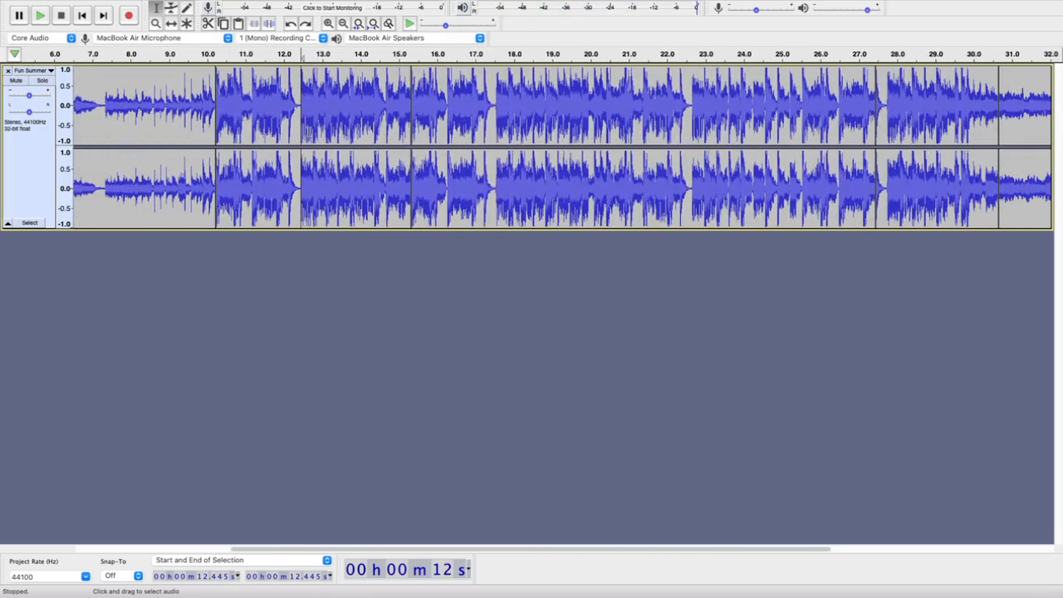
scroll(308, 131, up, 1)
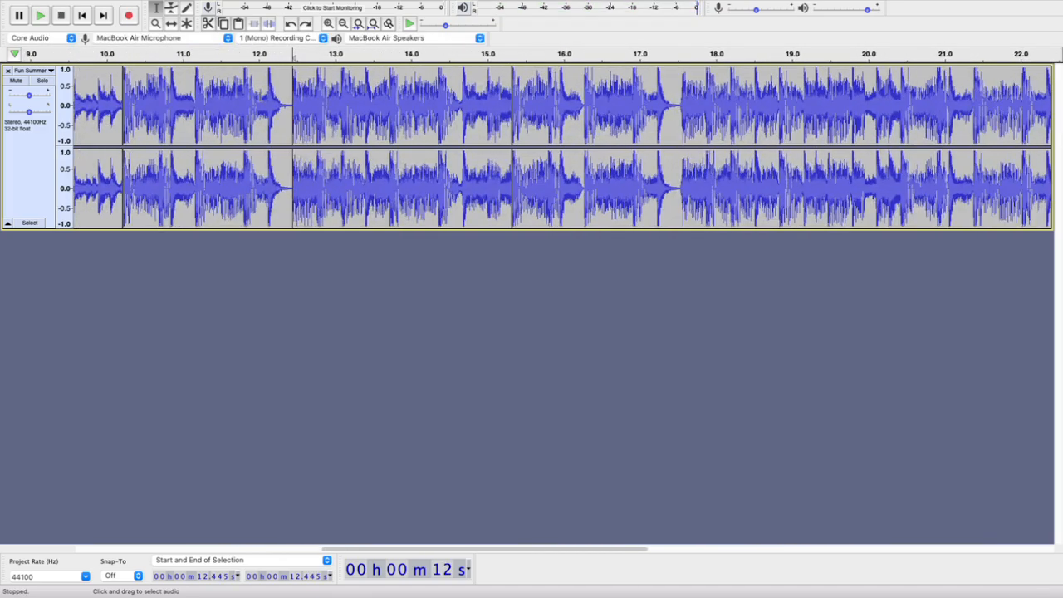
Listen for a matching beat by playing from 9.761 s and then twice from 12.123 s
click(89, 78)
key(space)
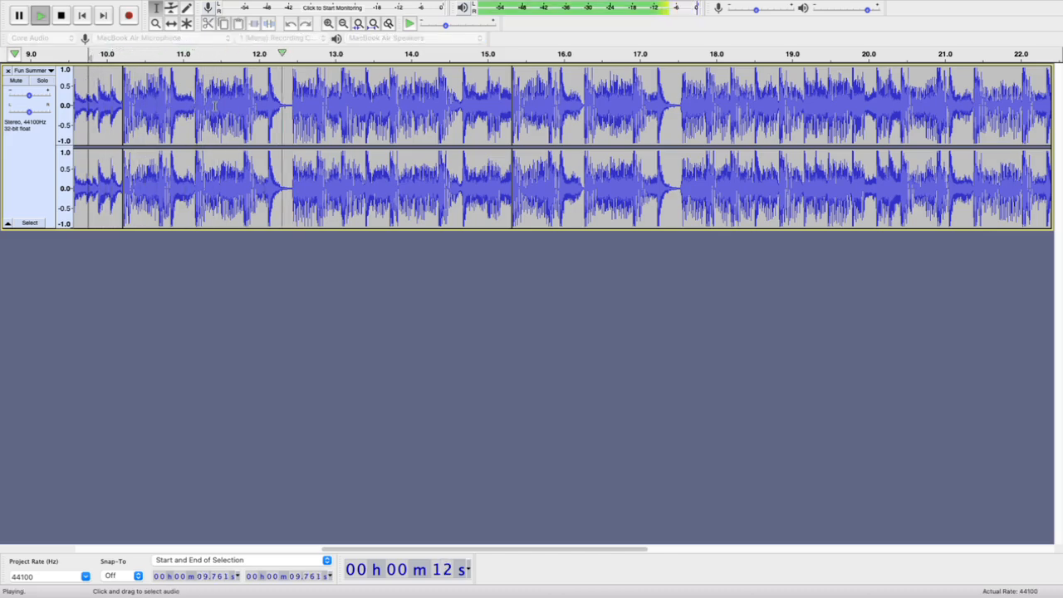
key(space)
click(268, 78)
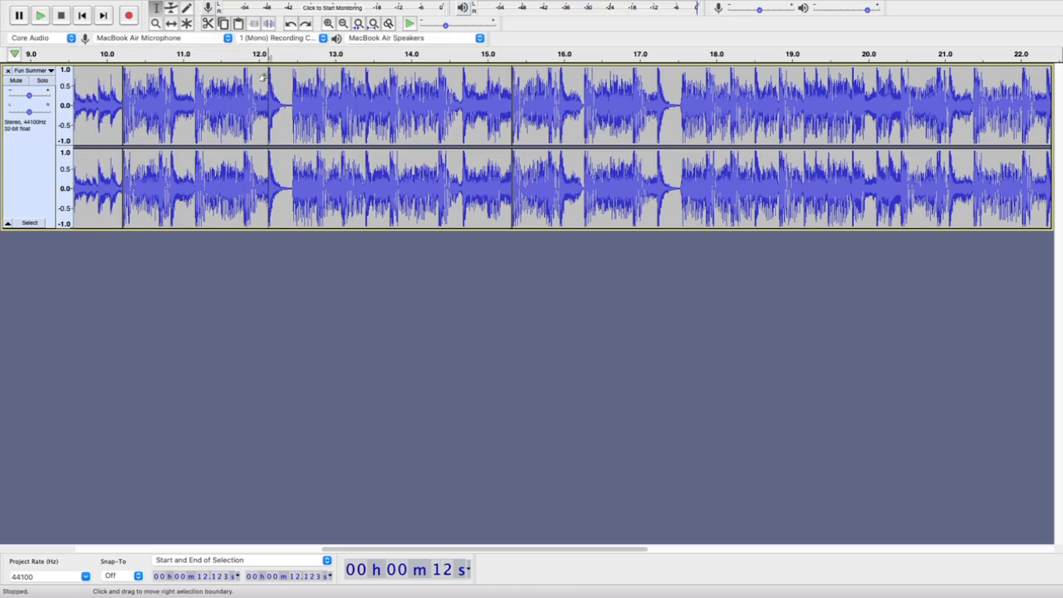
key(space)
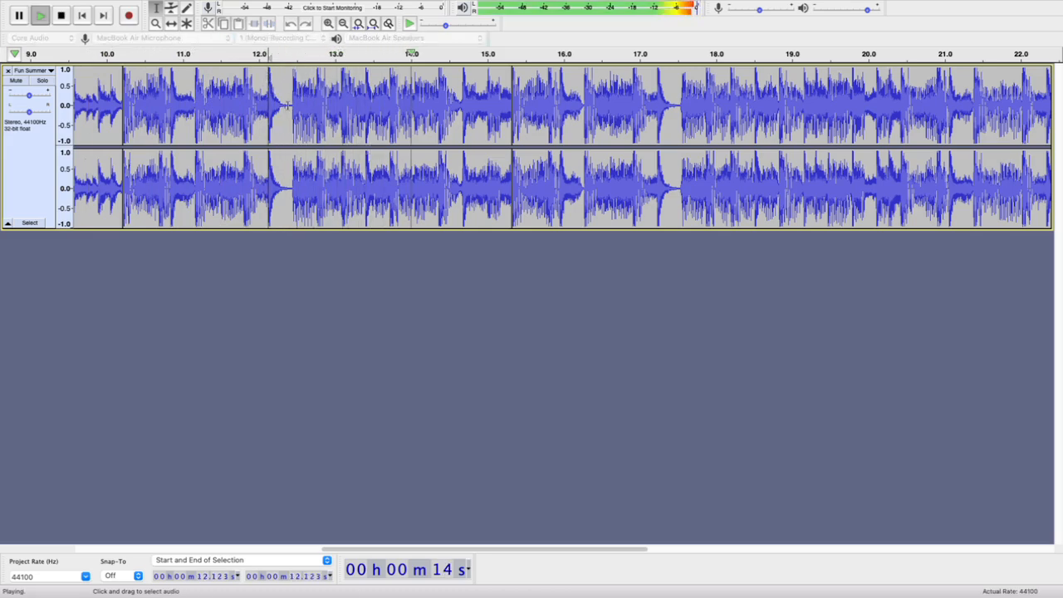
key(space)
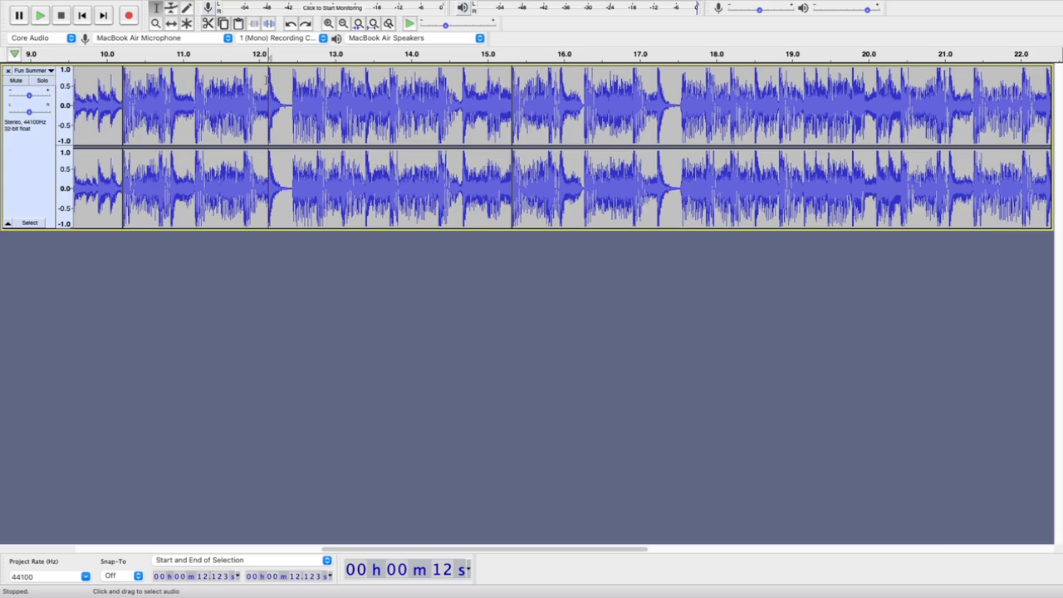
key(space)
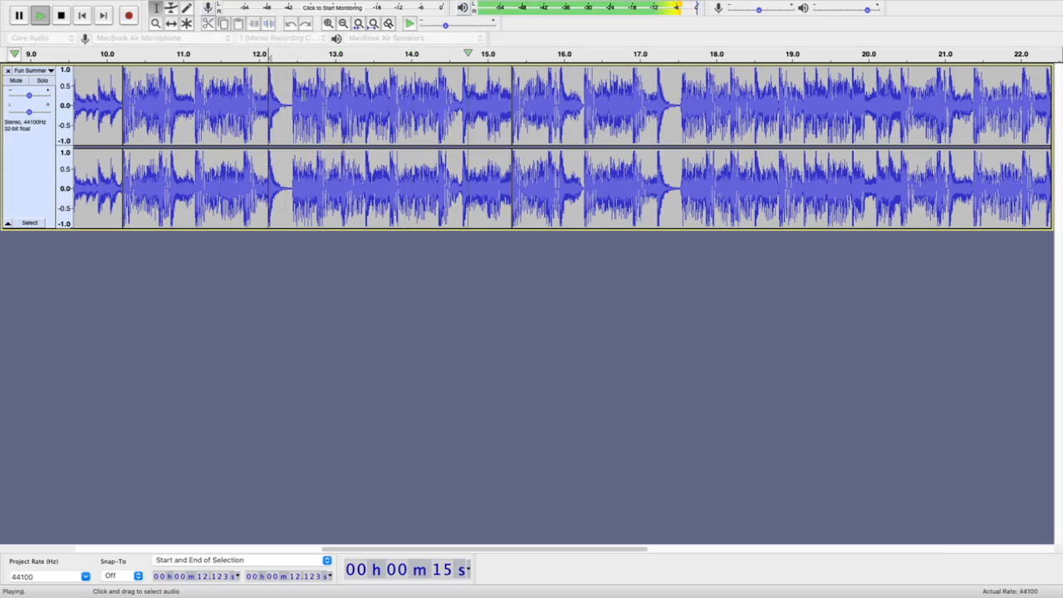
key(space)
Pinpoint the exact start of the drum hit near 12.12 s in the waveform and split the clip there, at 12.124 s
scroll(263, 72, up, 2)
scroll(263, 71, up, 3)
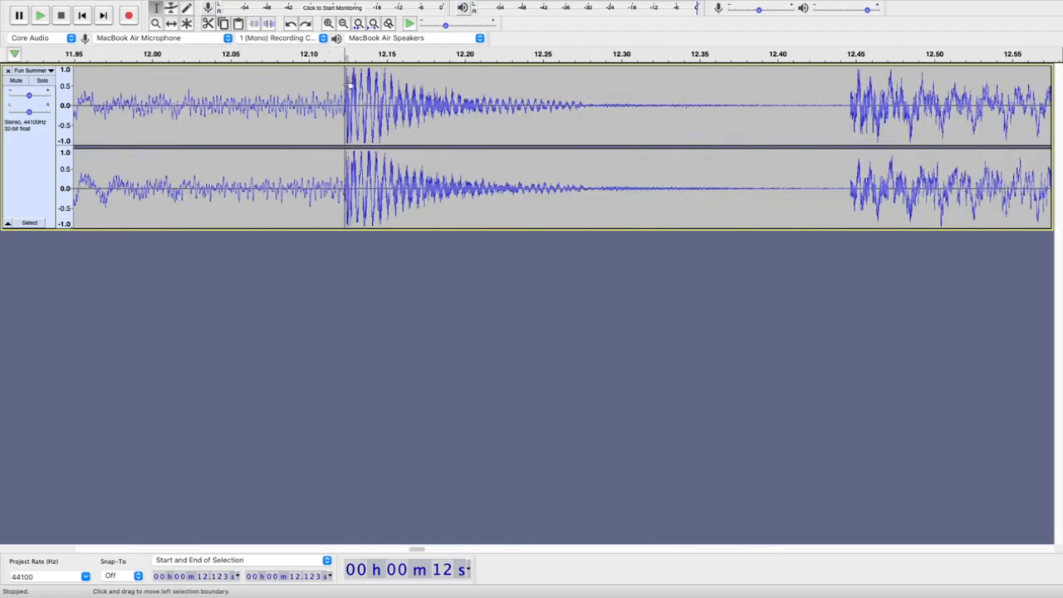
scroll(346, 83, up, 4)
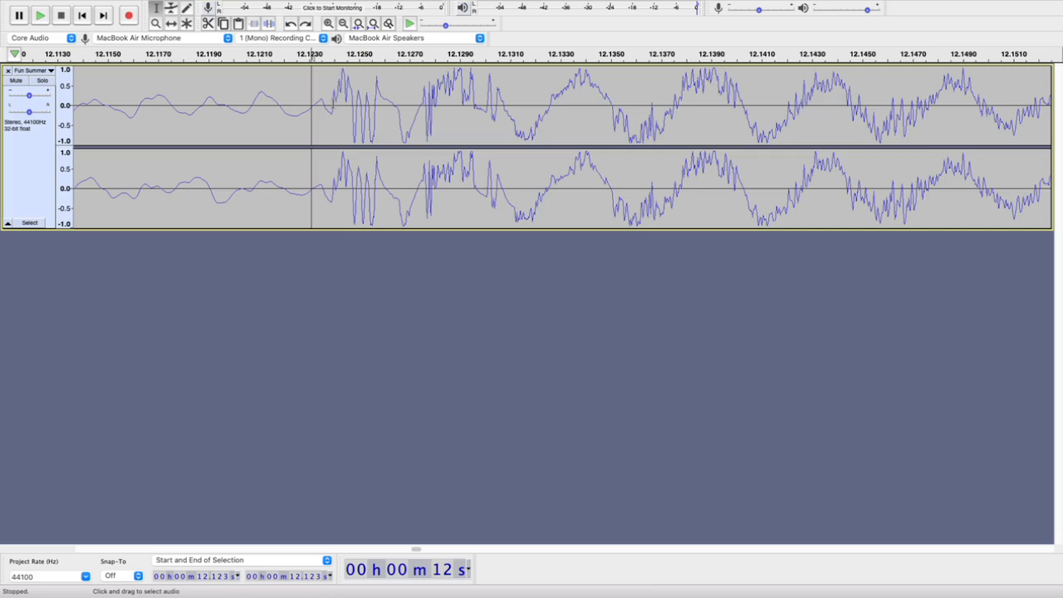
click(333, 106)
scroll(397, 125, down, 6)
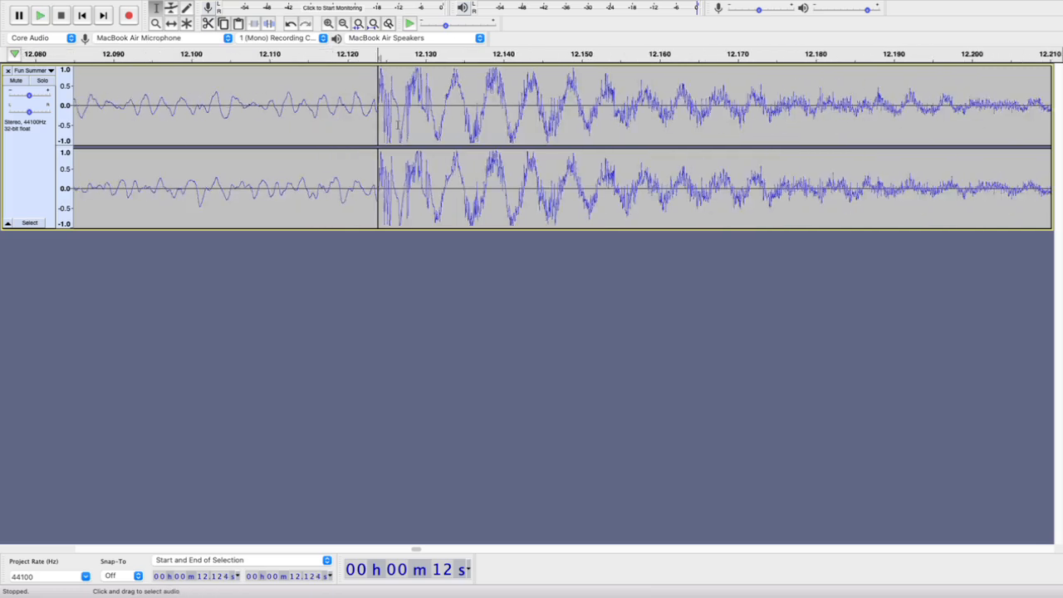
scroll(399, 129, down, 1)
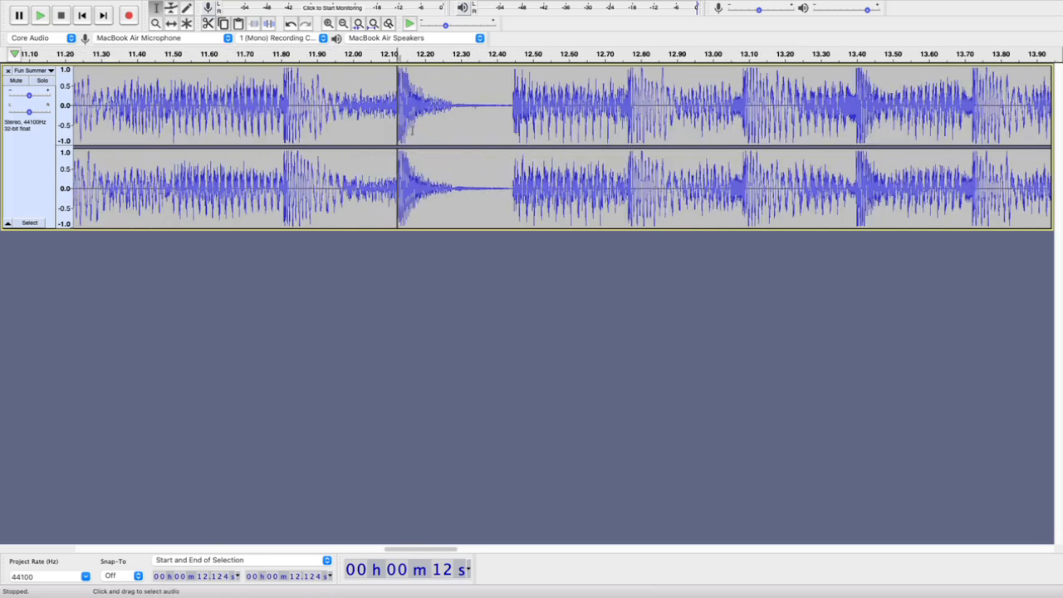
scroll(410, 129, down, 1)
Play from 12.124 s to find the matching beat near 14.7 s and split the clip at its exact start, at 14.677 s
key(space)
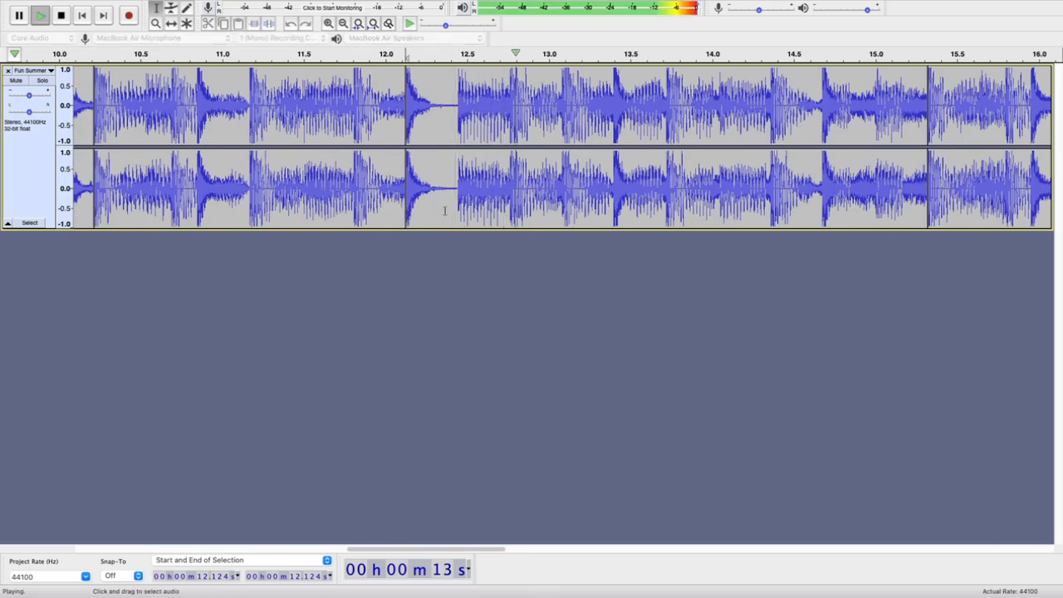
scroll(444, 210, down, 2)
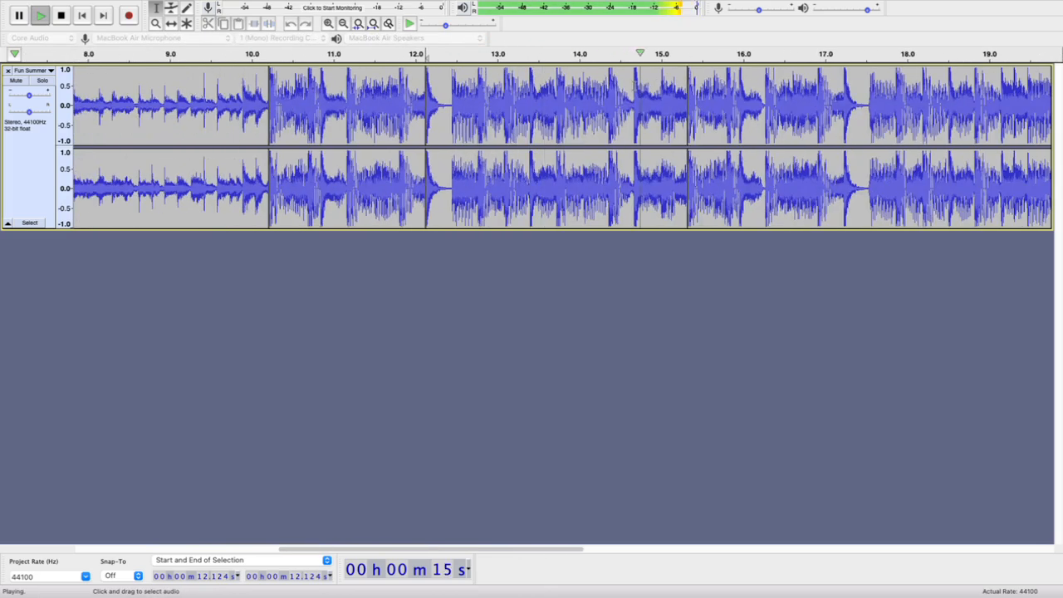
key(space)
click(636, 83)
scroll(638, 83, up, 2)
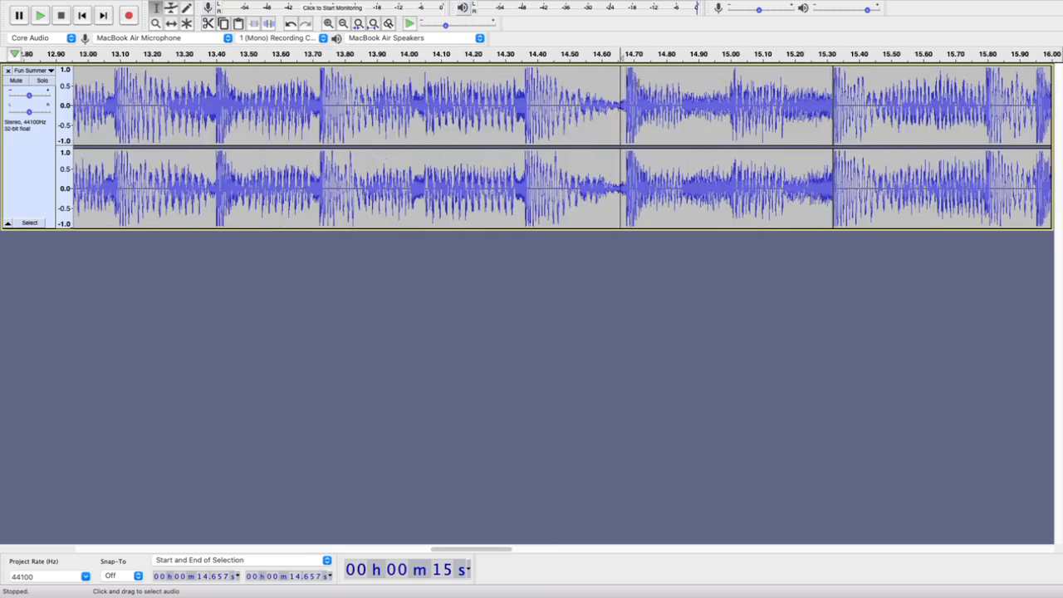
click(627, 100)
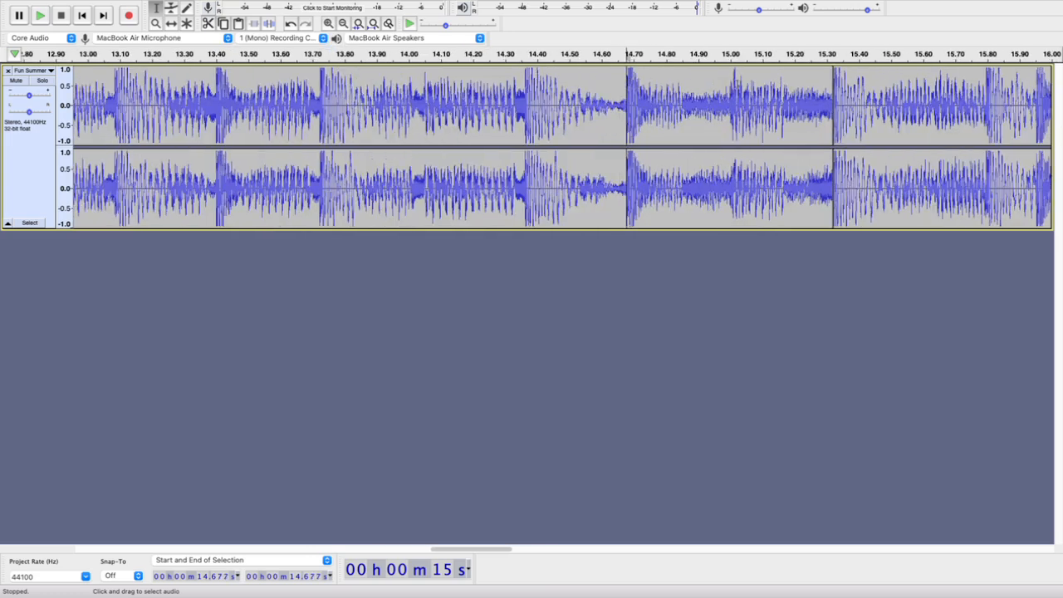
scroll(627, 104, up, 3)
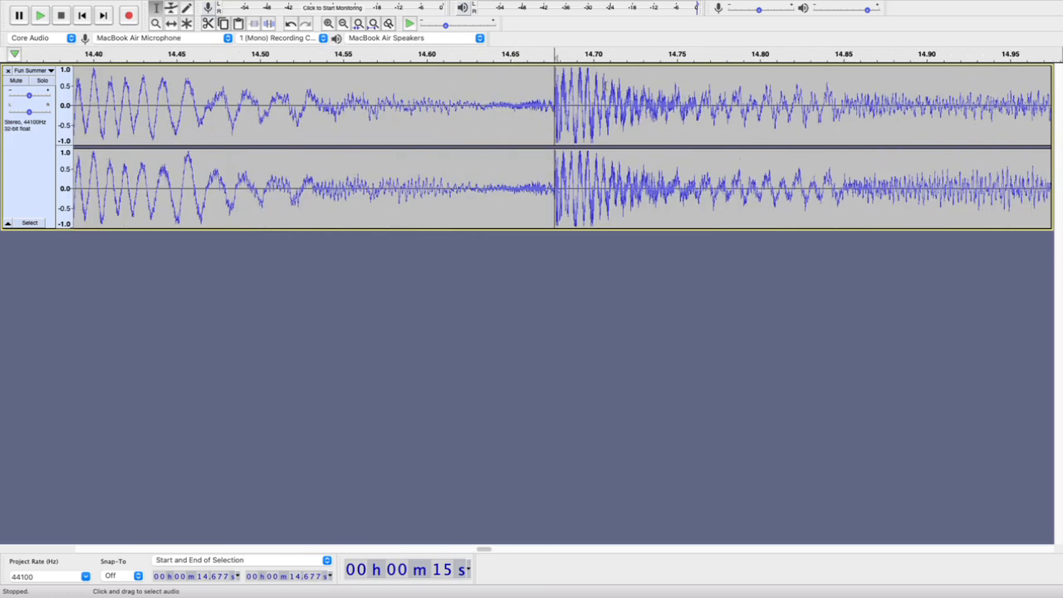
scroll(553, 83, up, 4)
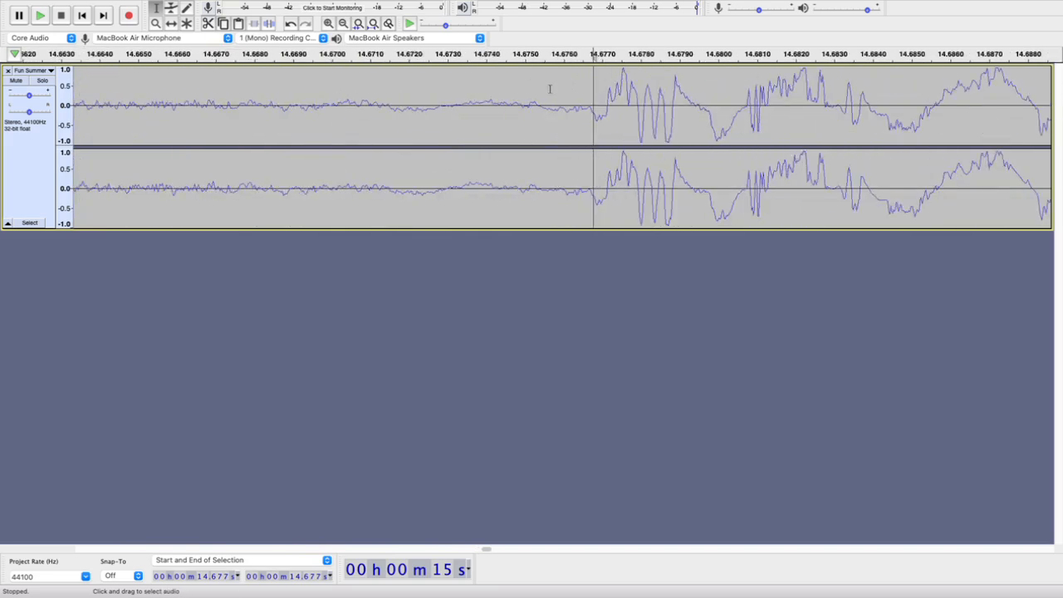
click(607, 103)
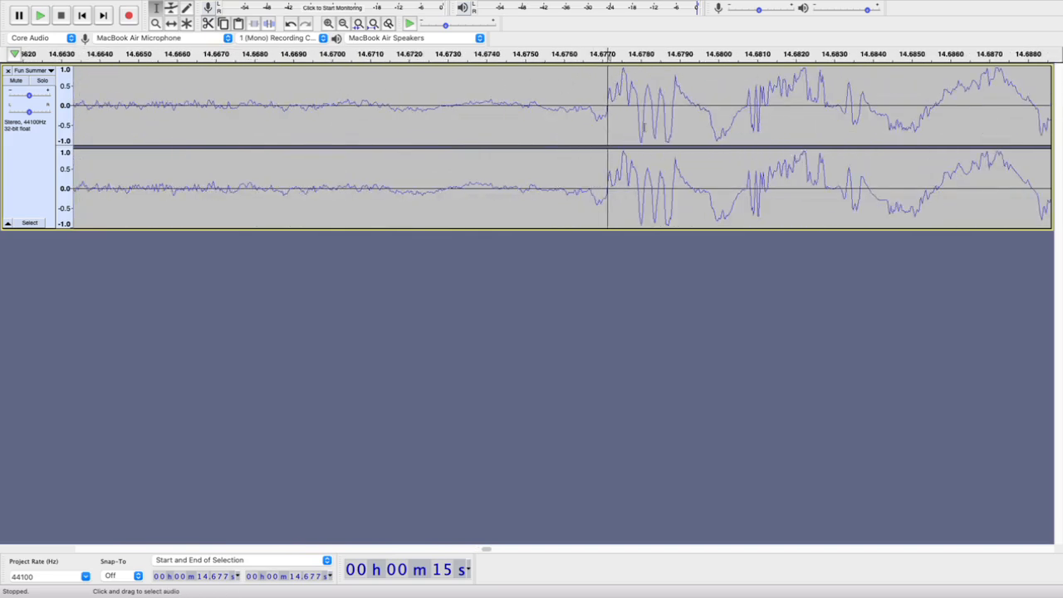
scroll(526, 122, down, 8)
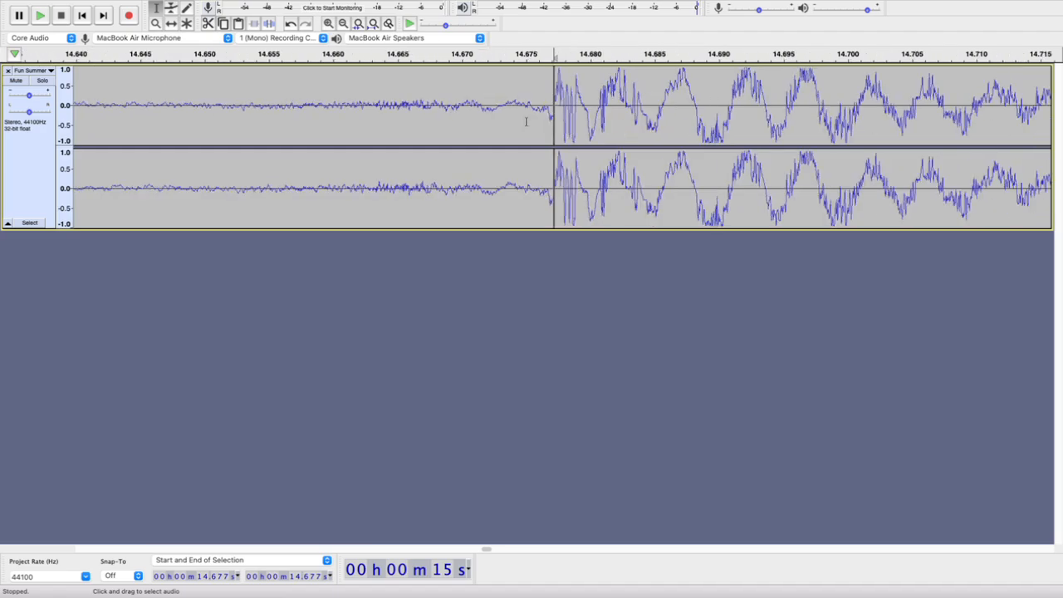
scroll(526, 123, down, 4)
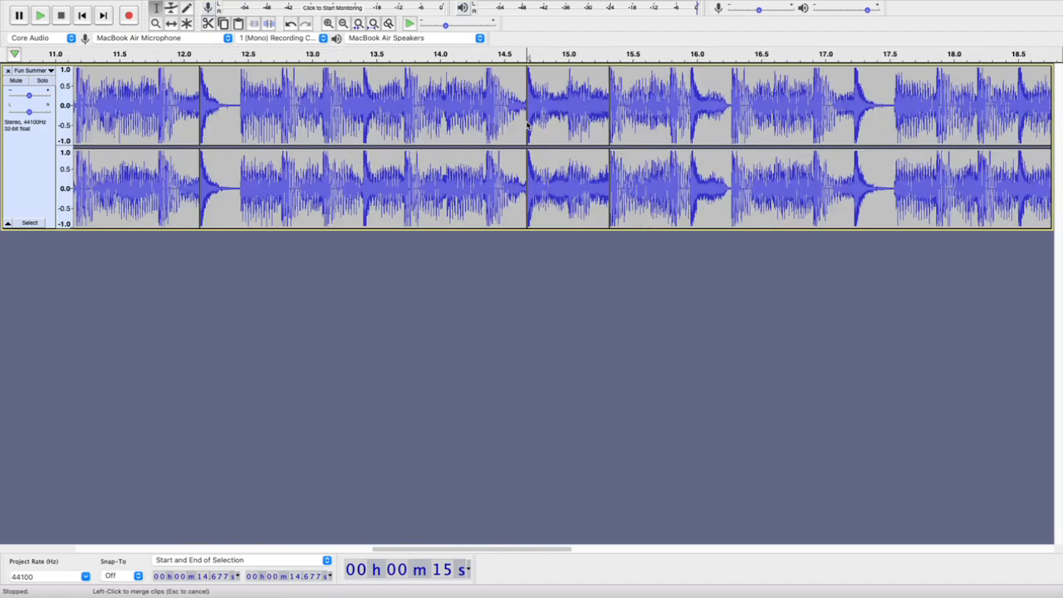
Try deleting the section between 12.124 s and 14.677 s, checking the join by playing from about 9.3 s
scroll(526, 122, left, 3)
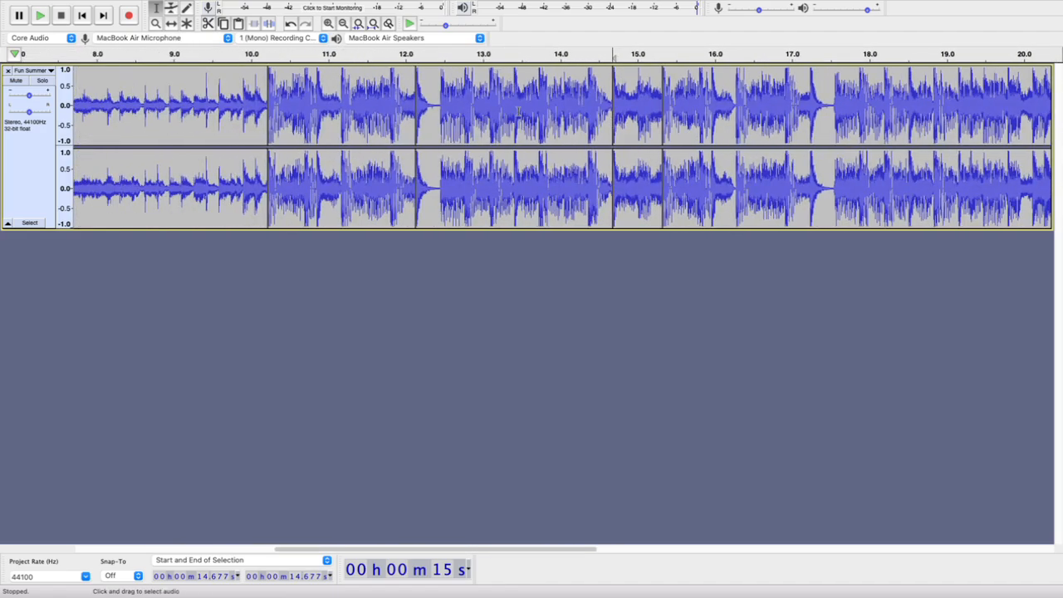
double_click(518, 111)
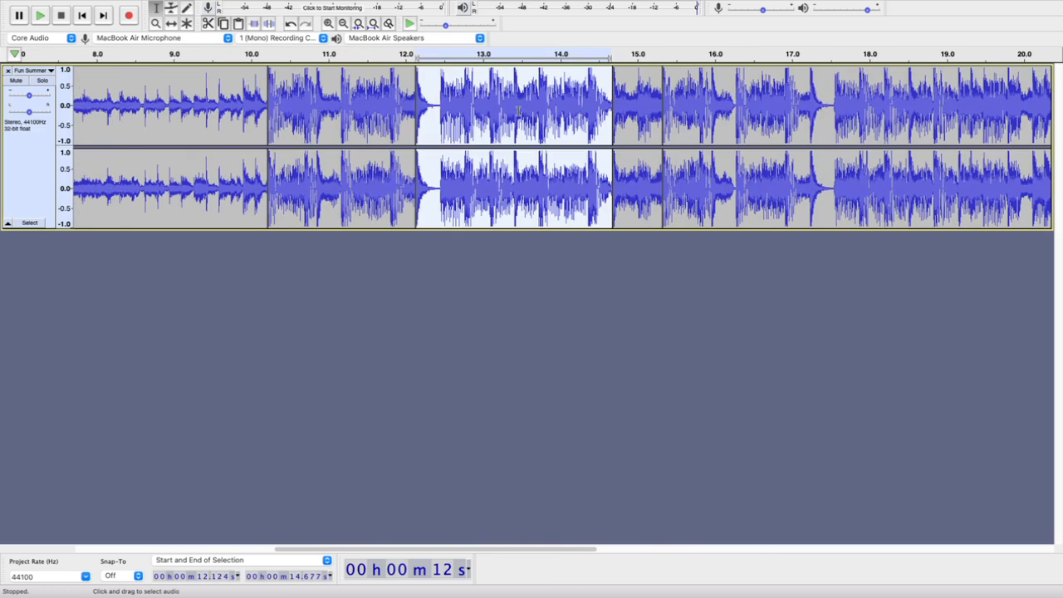
key(Delete)
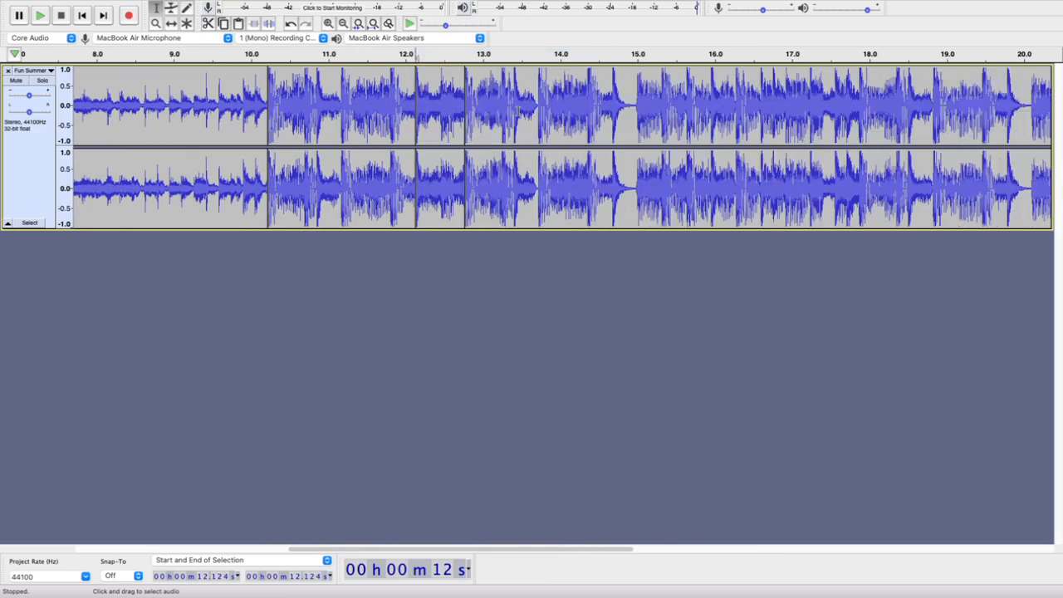
click(202, 54)
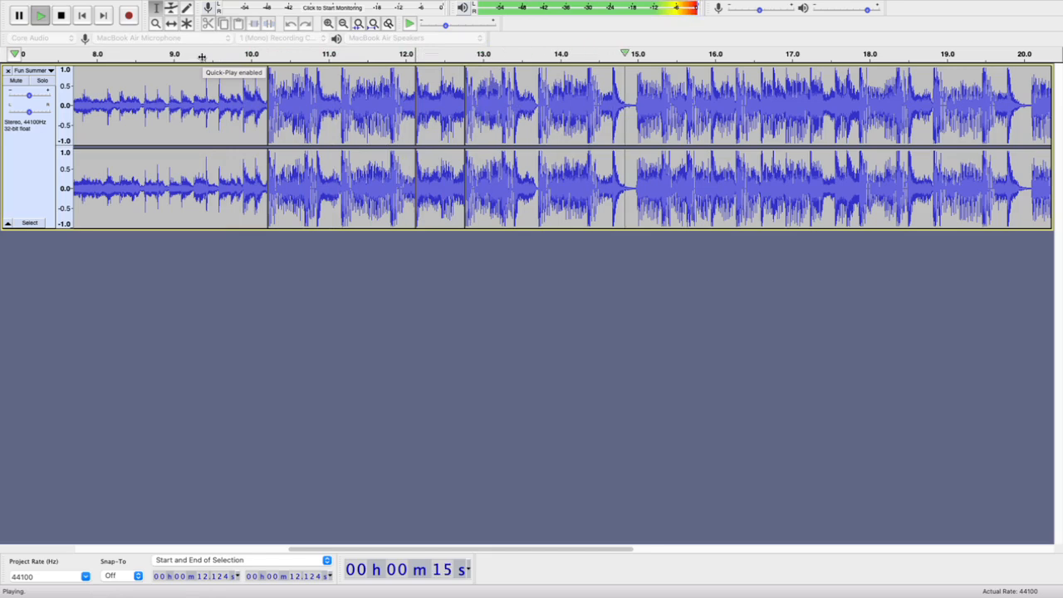
key(space)
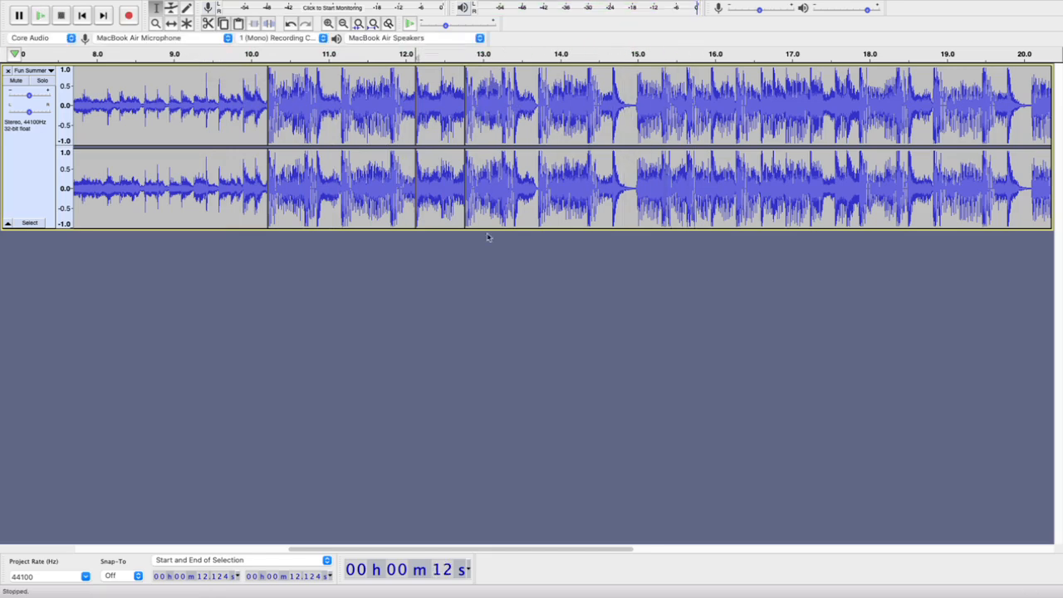
key(super+v)
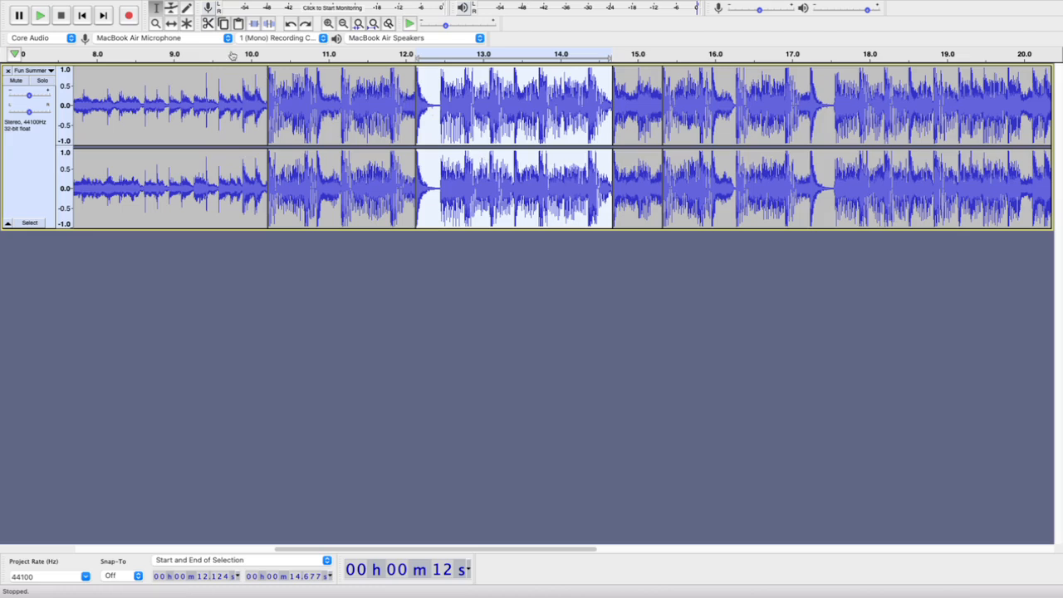
Listen across the split sections for another matching beat, playing from about 10.0 s and again from about 10.5 s
click(253, 53)
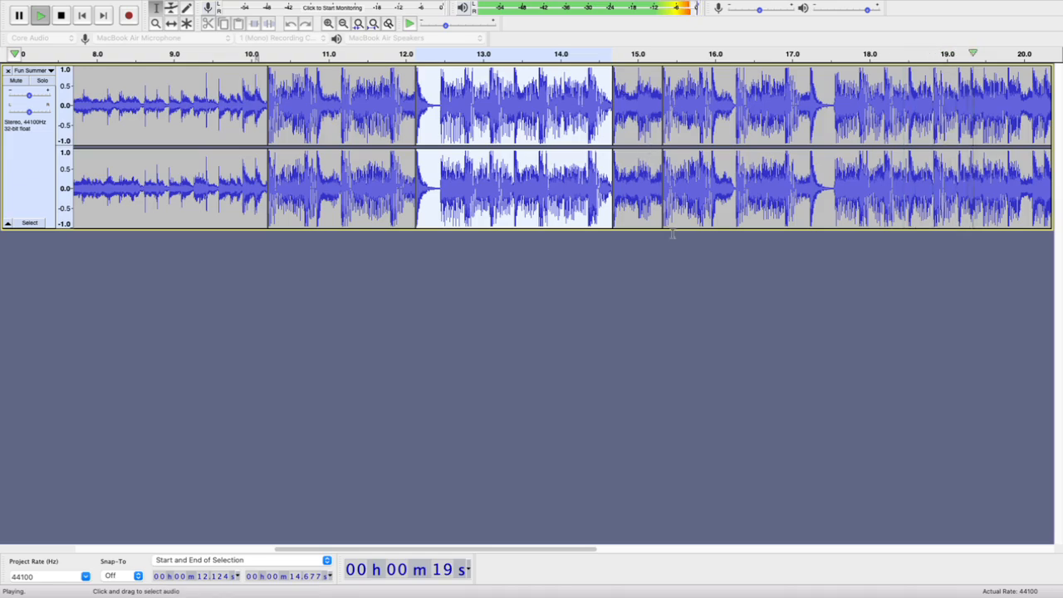
click(676, 265)
key(space)
scroll(455, 188, left, 15)
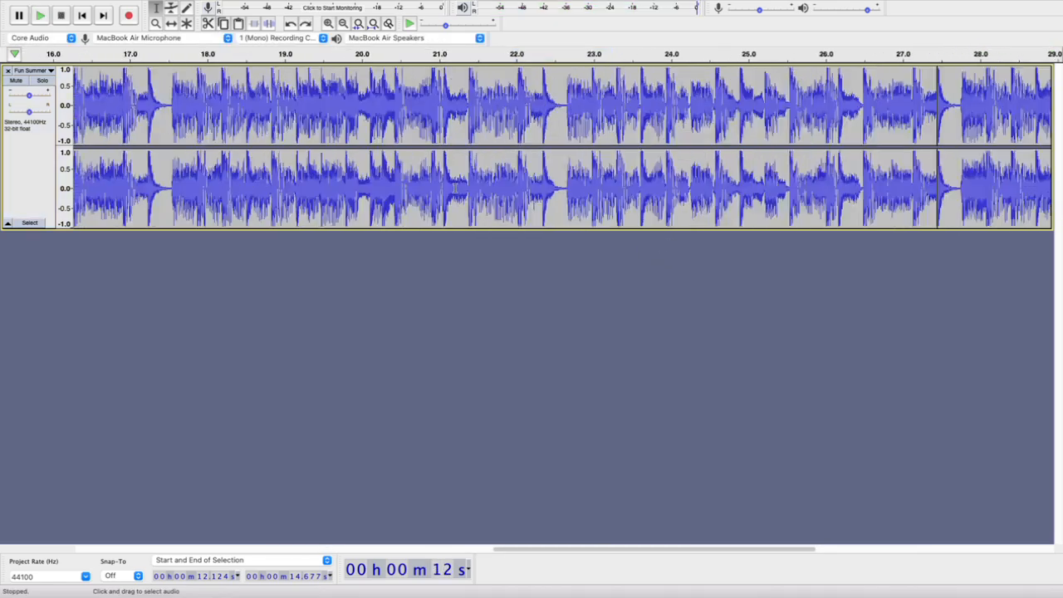
scroll(456, 187, right, 15)
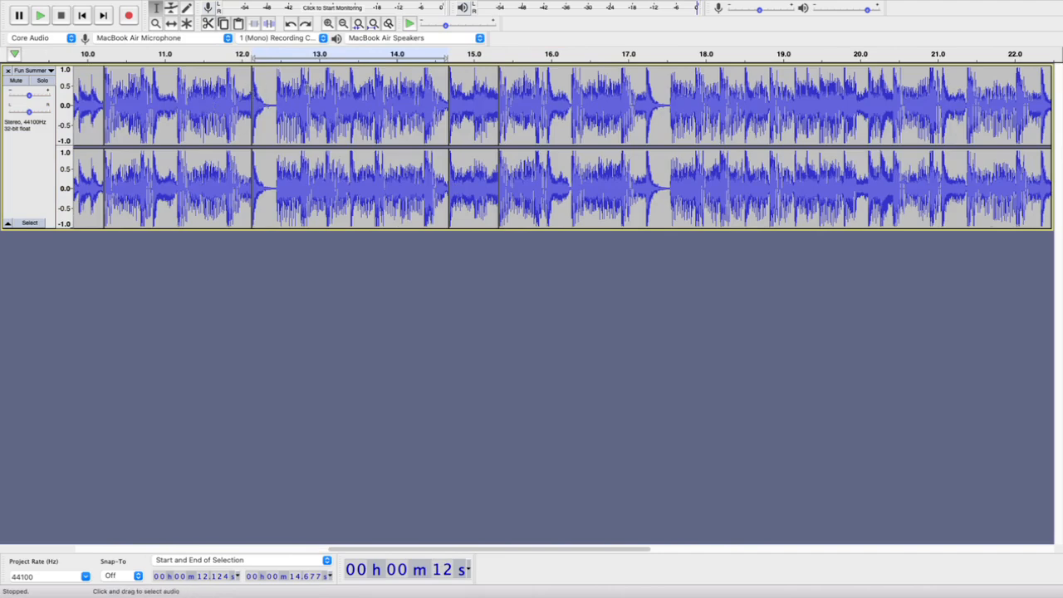
click(128, 53)
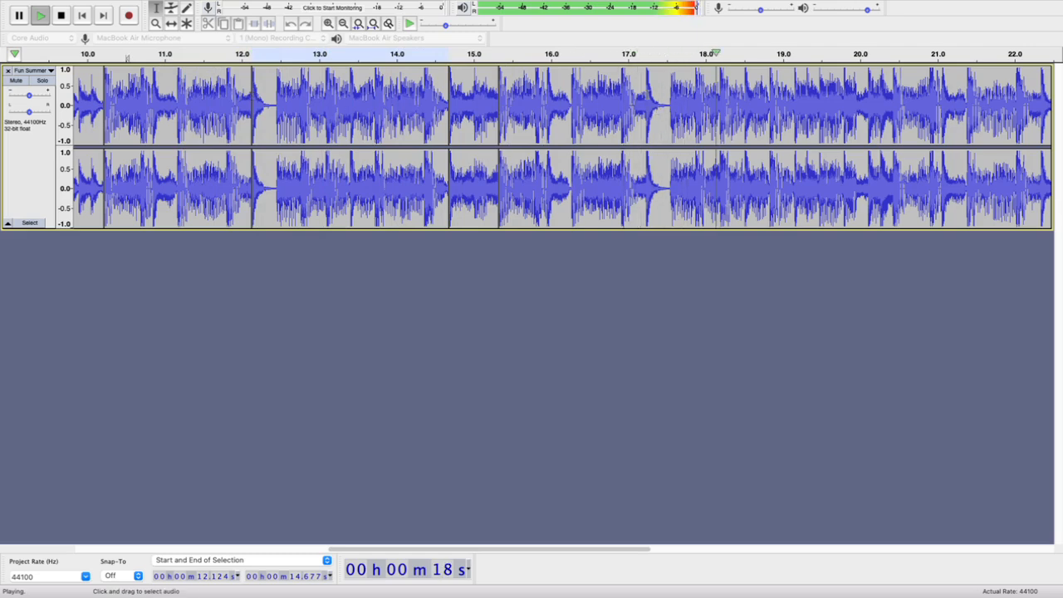
key(space)
Locate the exact start of the drum hit near 17.2 s in the waveform and split the clip there, at 17.230 s
click(647, 85)
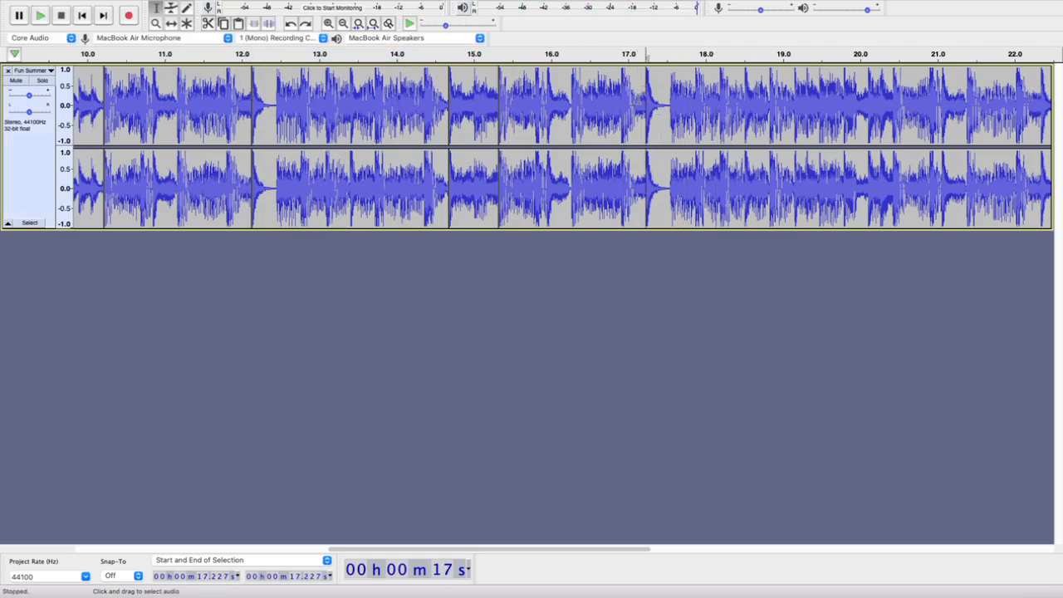
scroll(640, 98, up, 4)
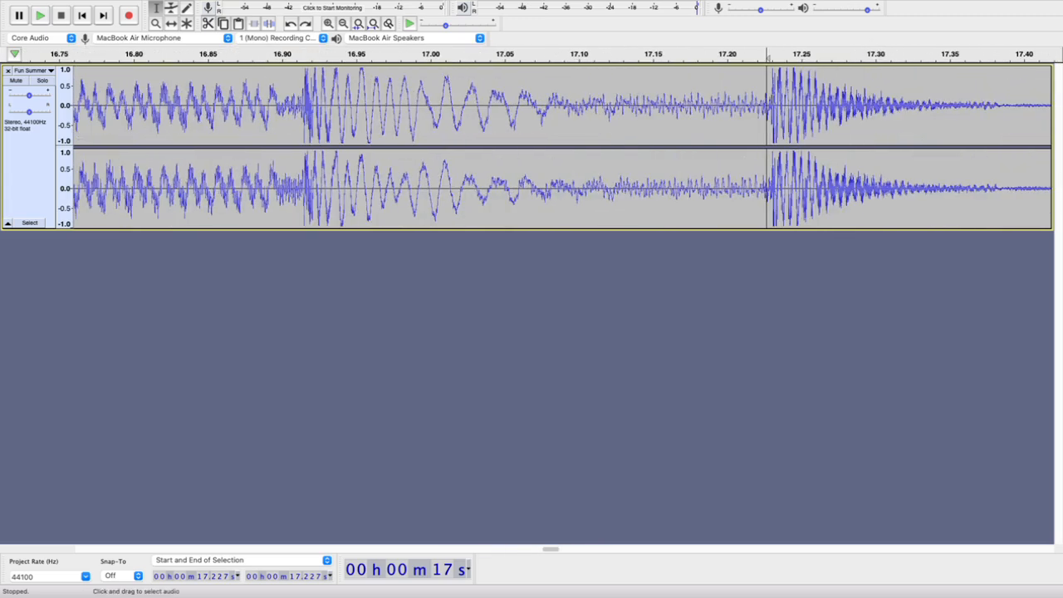
click(773, 101)
scroll(776, 102, up, 6)
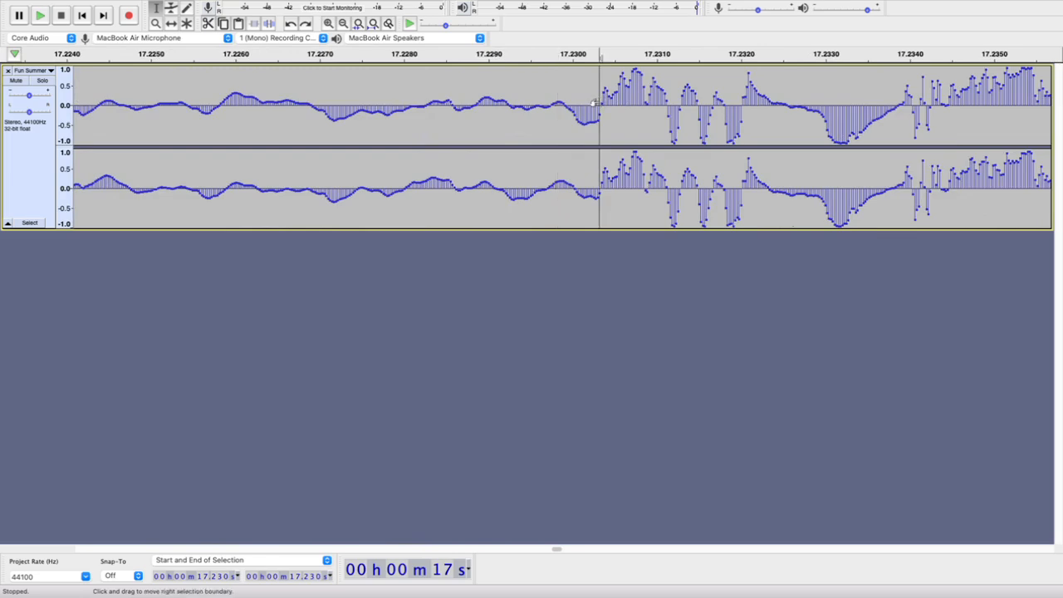
scroll(601, 101, down, 3)
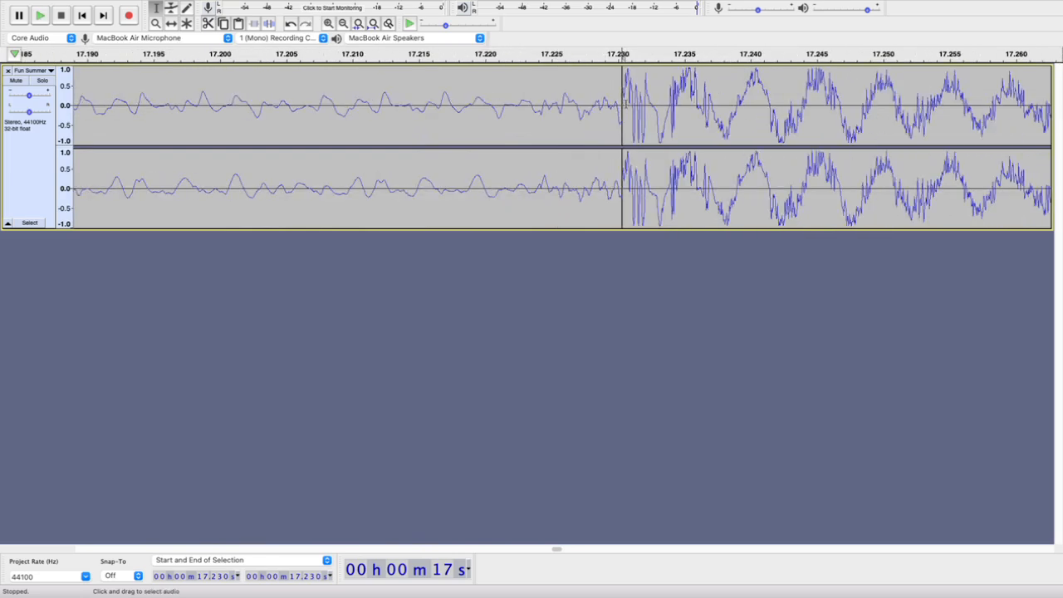
scroll(620, 106, down, 5)
scroll(522, 106, down, 4)
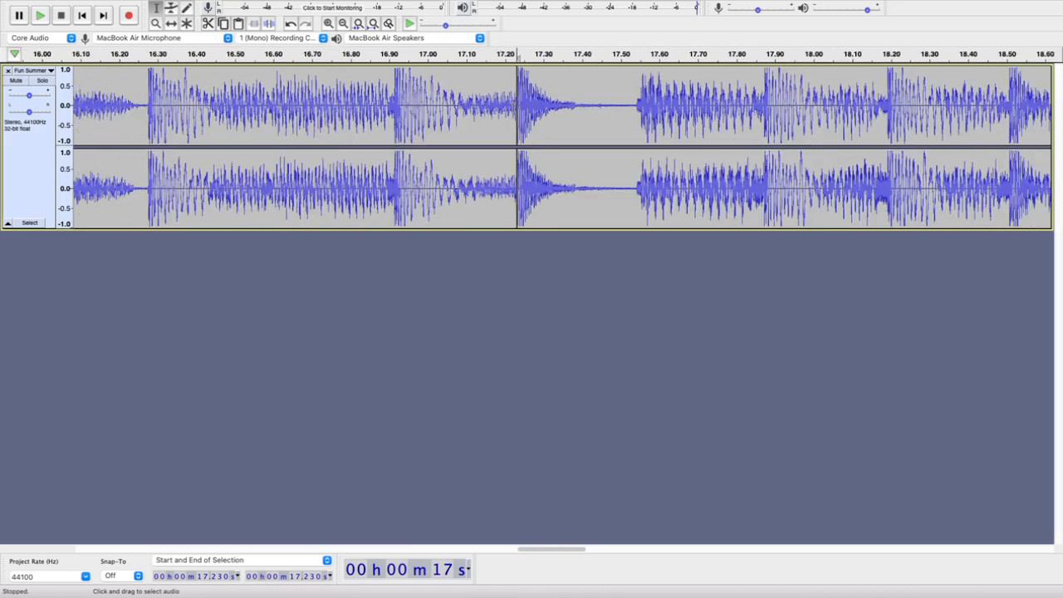
scroll(522, 106, left, 1)
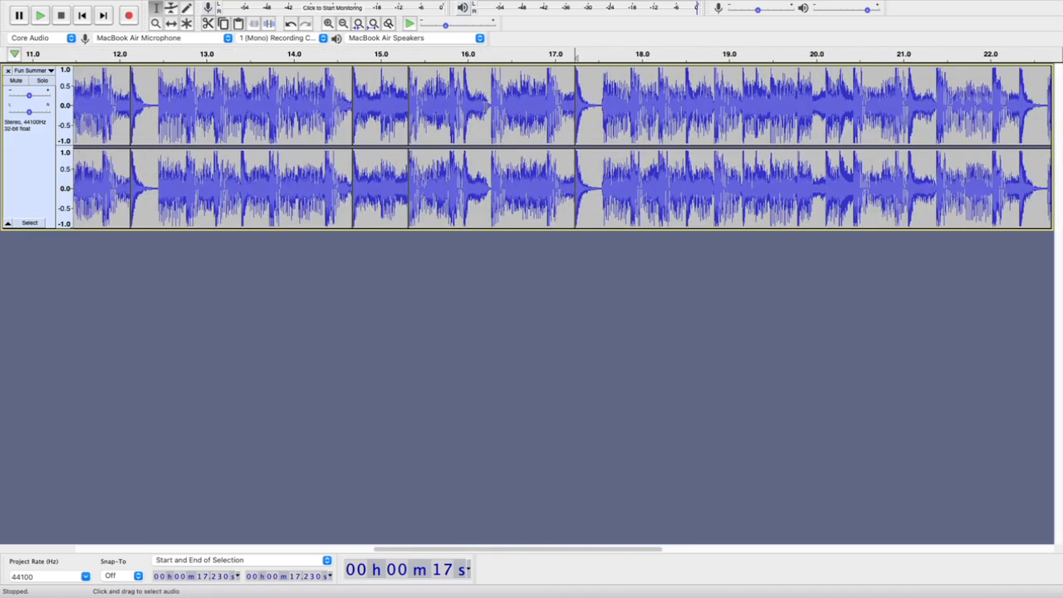
scroll(457, 102, down, 2)
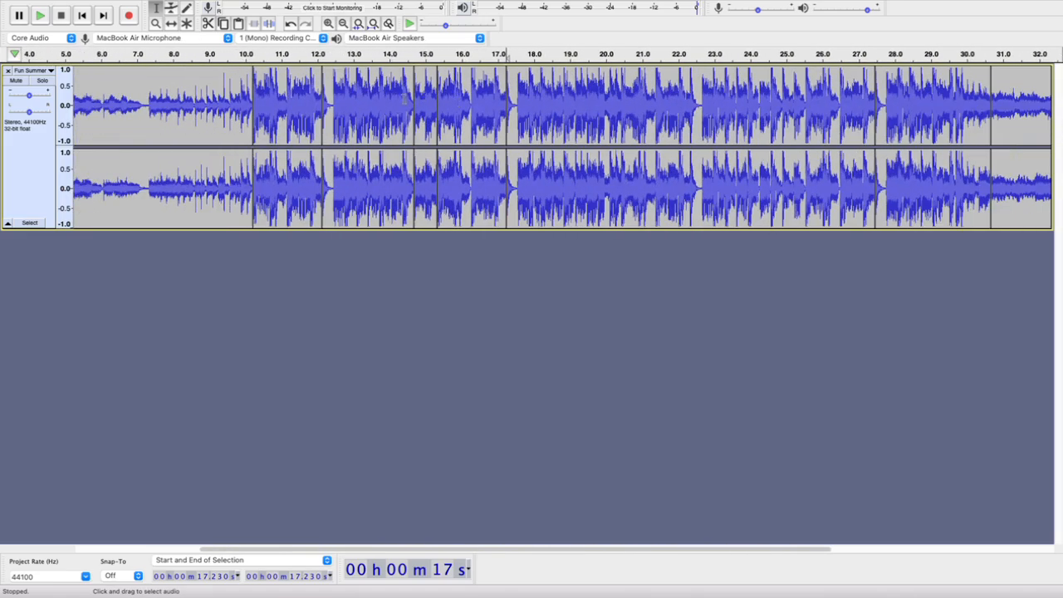
Delete the three clip sections between 12.124 s and 17.230 s, and check the join by playing from about 9.6 s
double_click(297, 101)
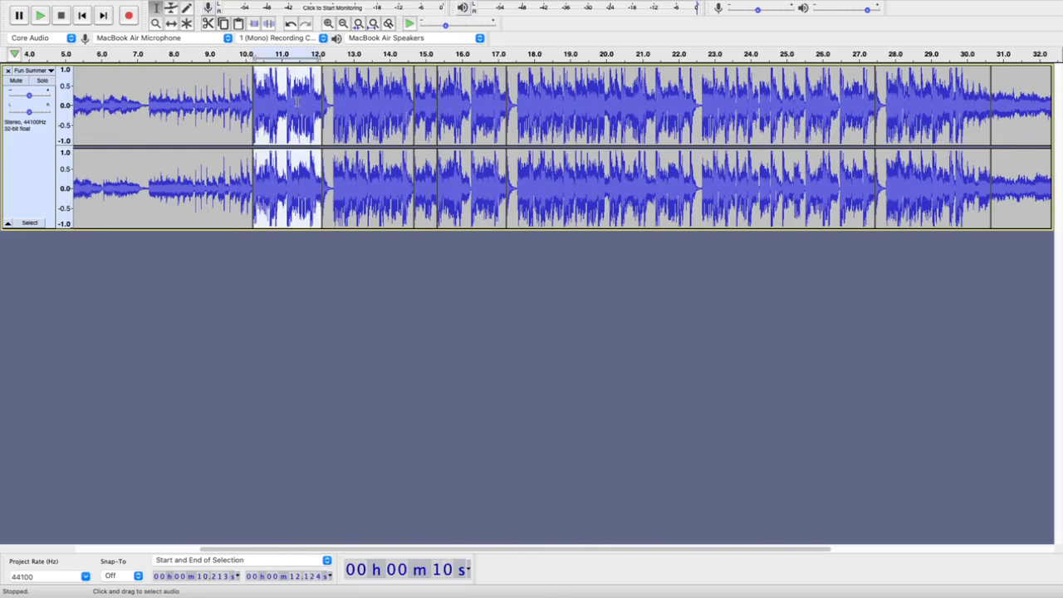
double_click(364, 101)
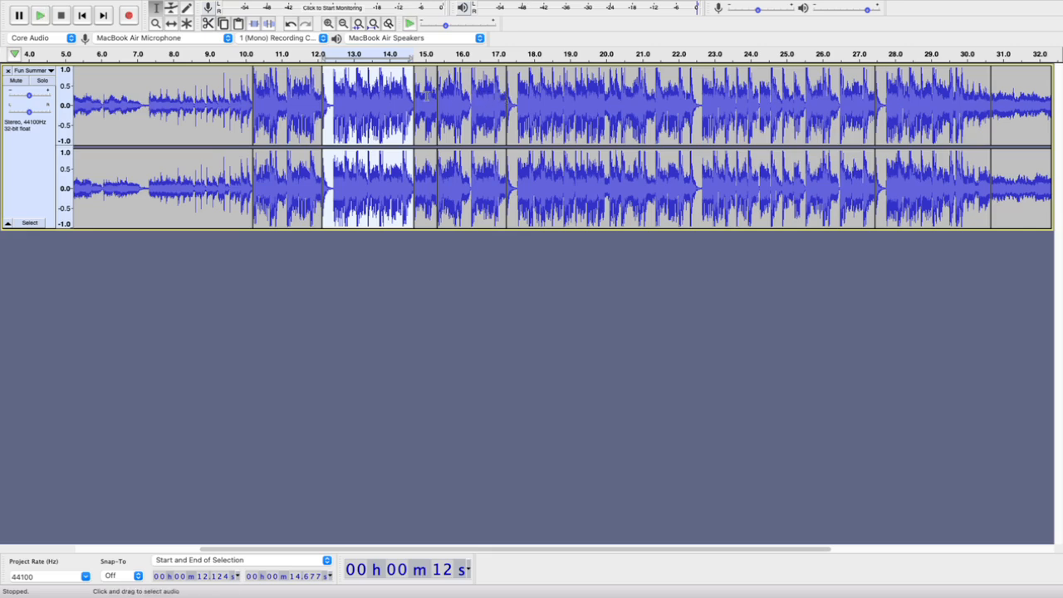
key(Delete)
double_click(334, 105)
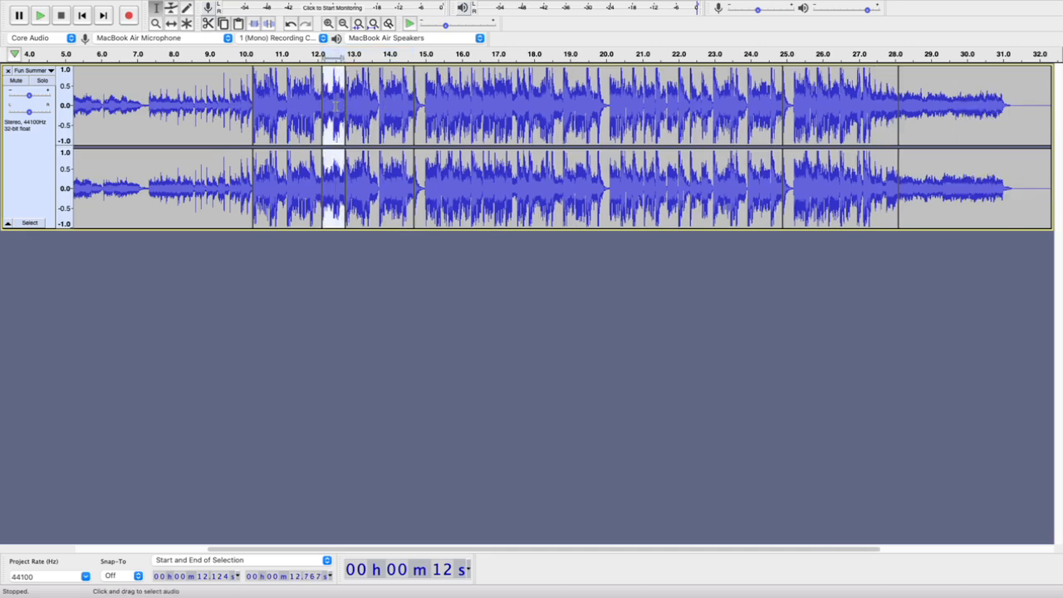
key(Delete)
double_click(340, 105)
key(Delete)
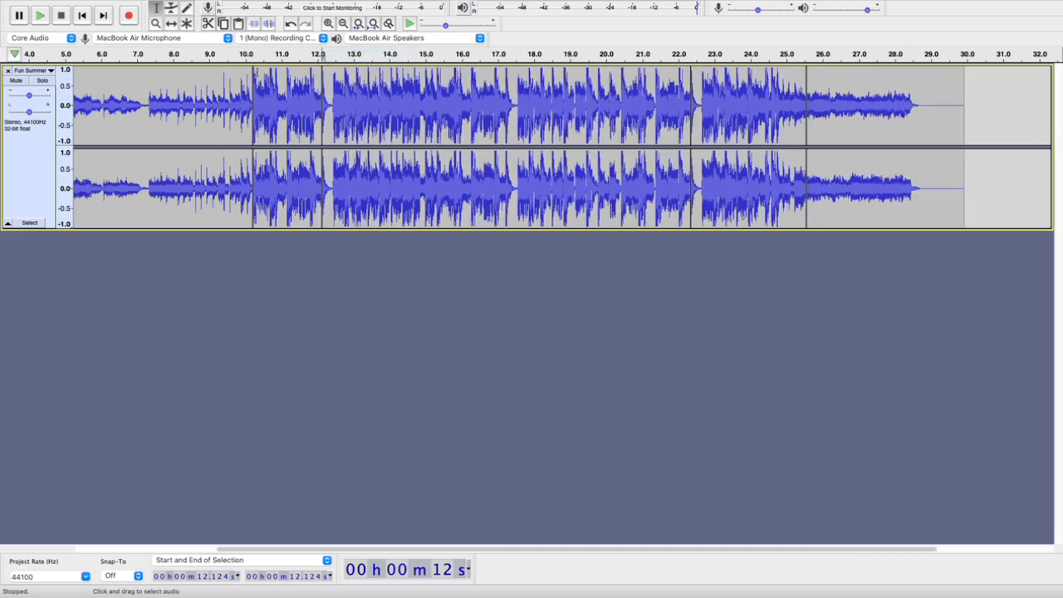
click(230, 54)
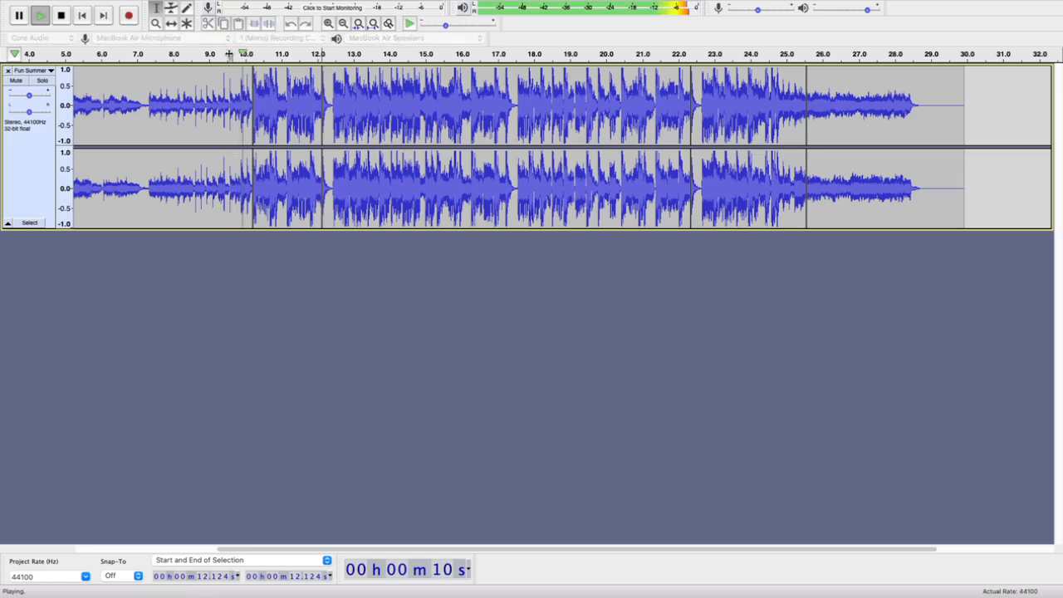
key(space)
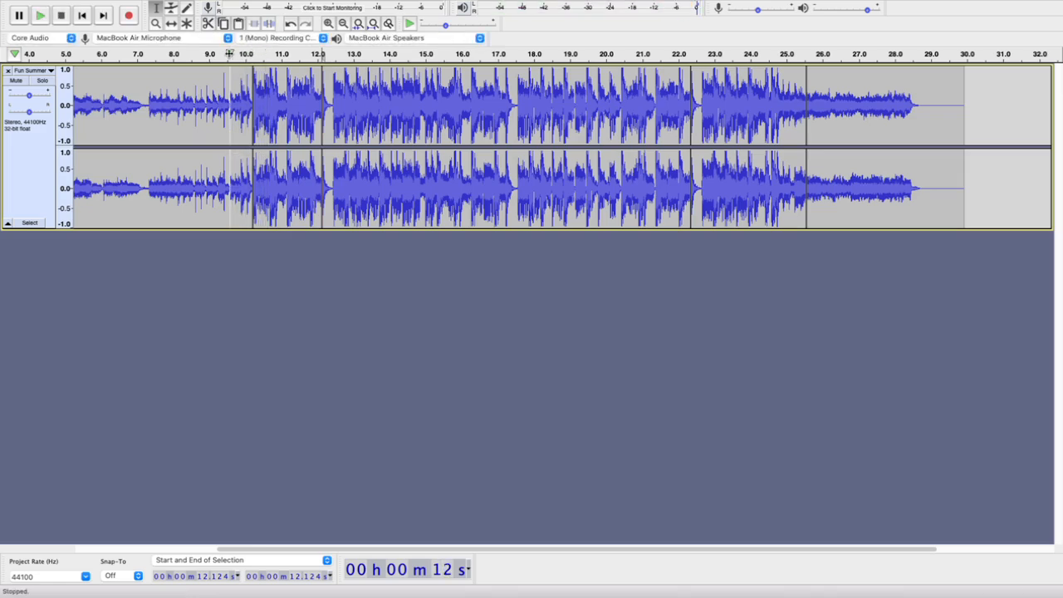
click(230, 54)
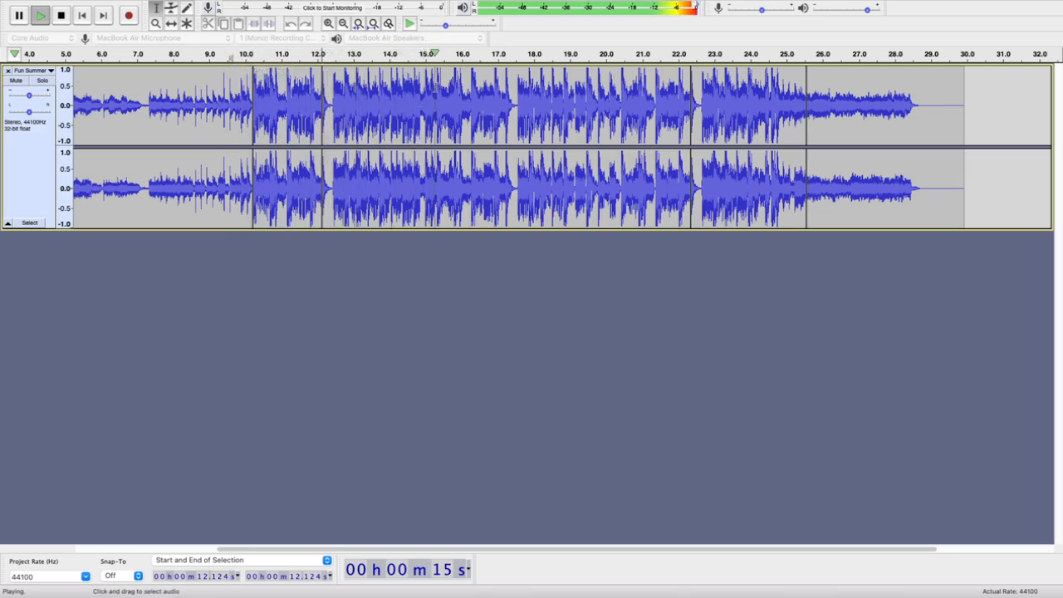
key(space)
Locate the exact start of the beat near 15.3 s in the waveform and split the clip there, at 15.320 s
click(437, 83)
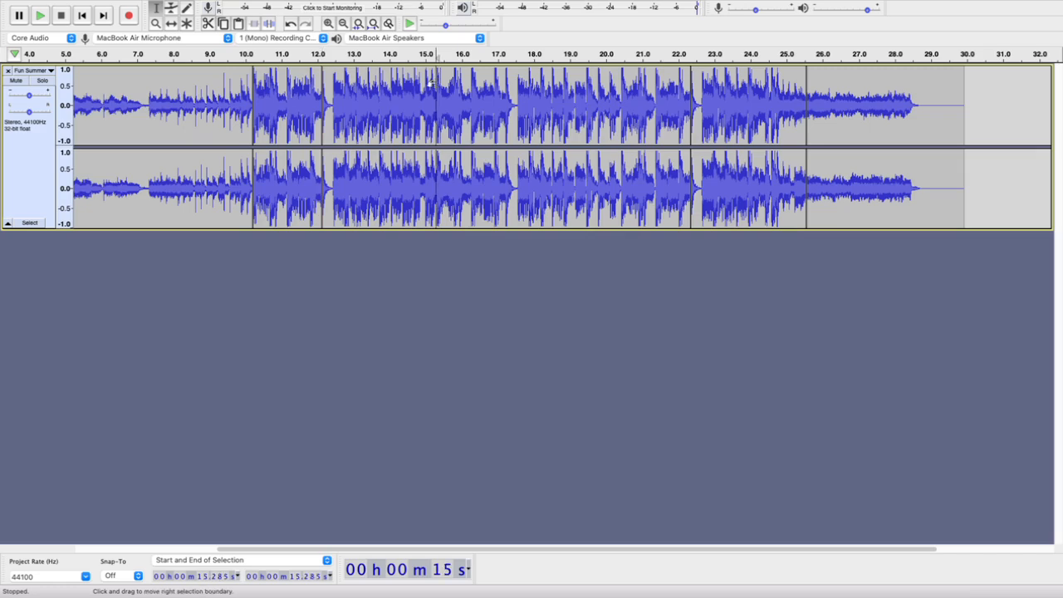
scroll(435, 83, up, 5)
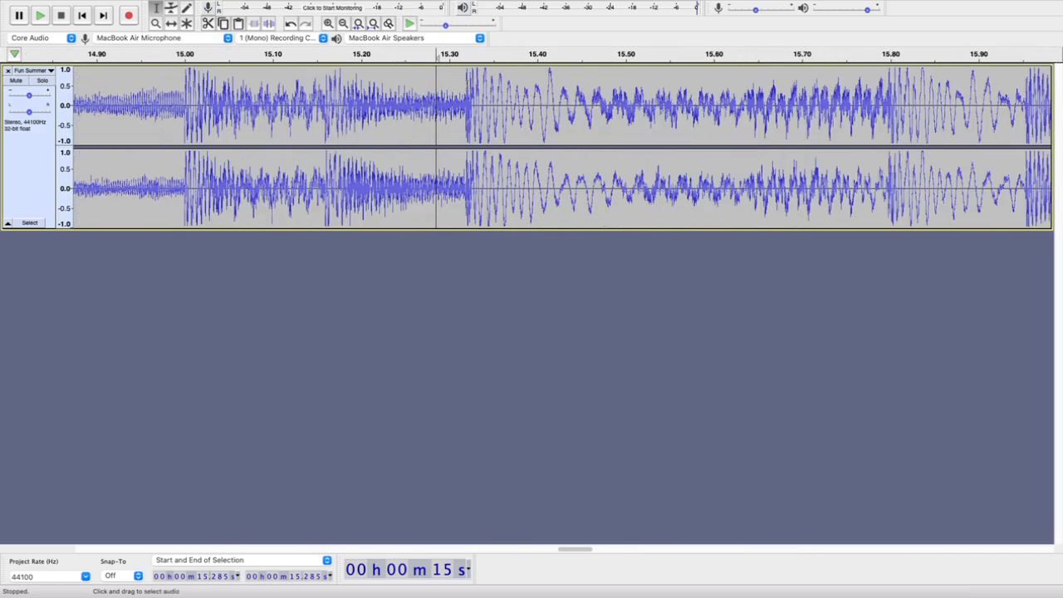
key(space)
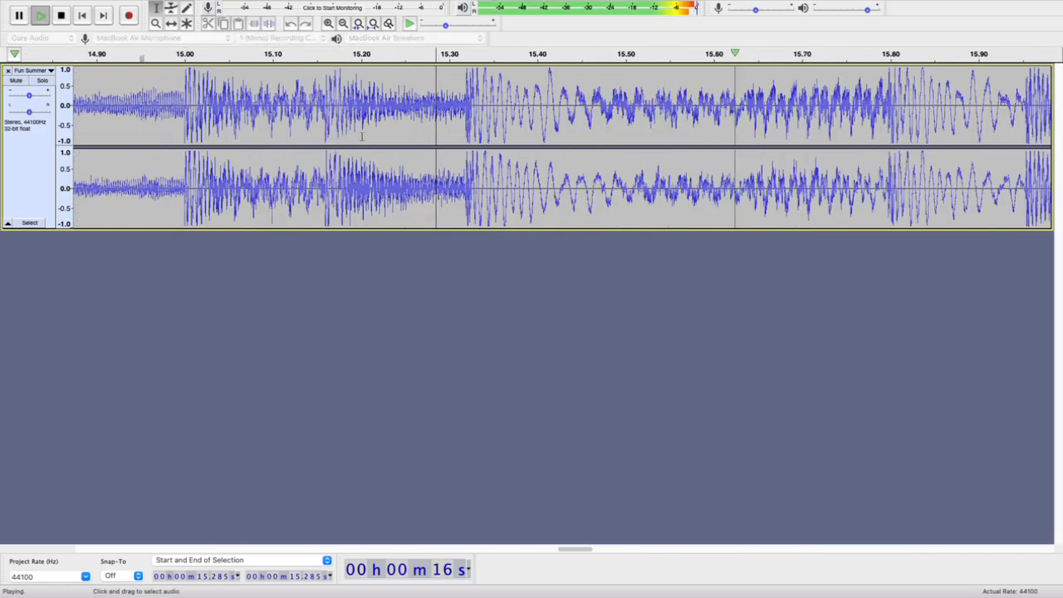
key(space)
click(464, 90)
key(space)
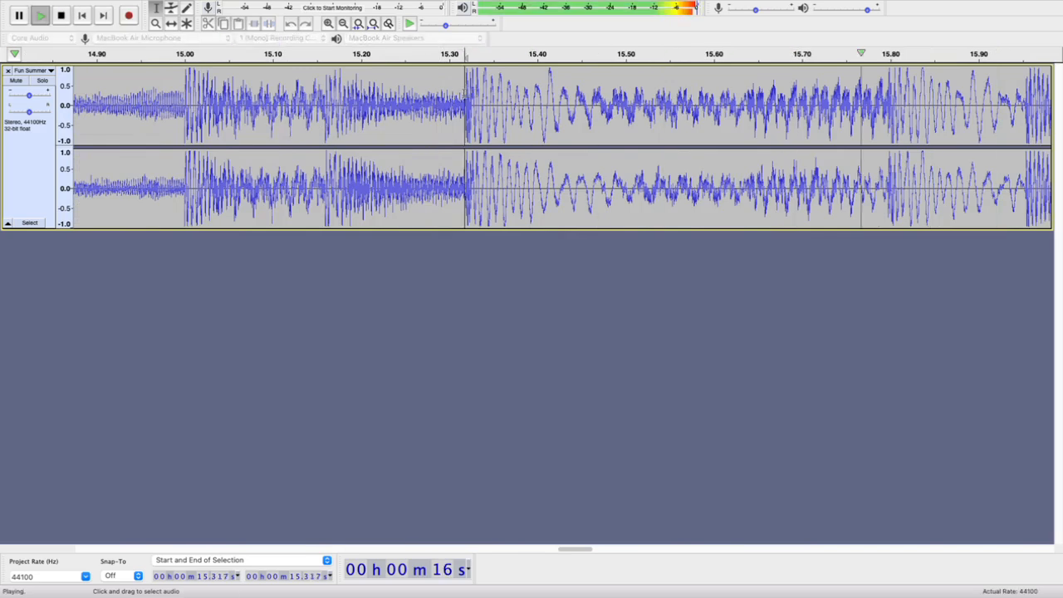
key(space)
scroll(463, 92, up, 4)
scroll(463, 91, up, 2)
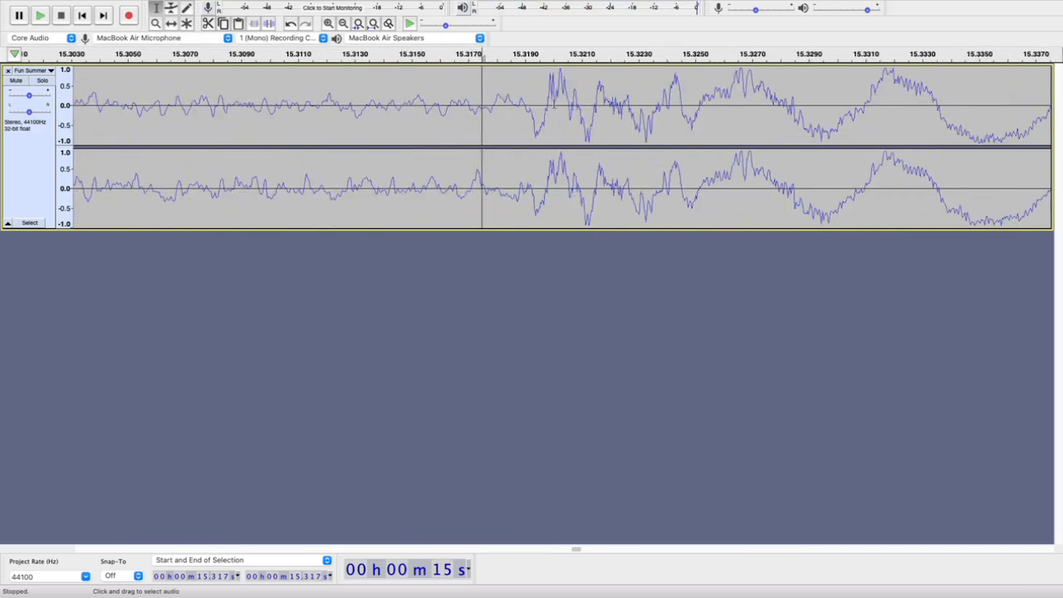
click(545, 104)
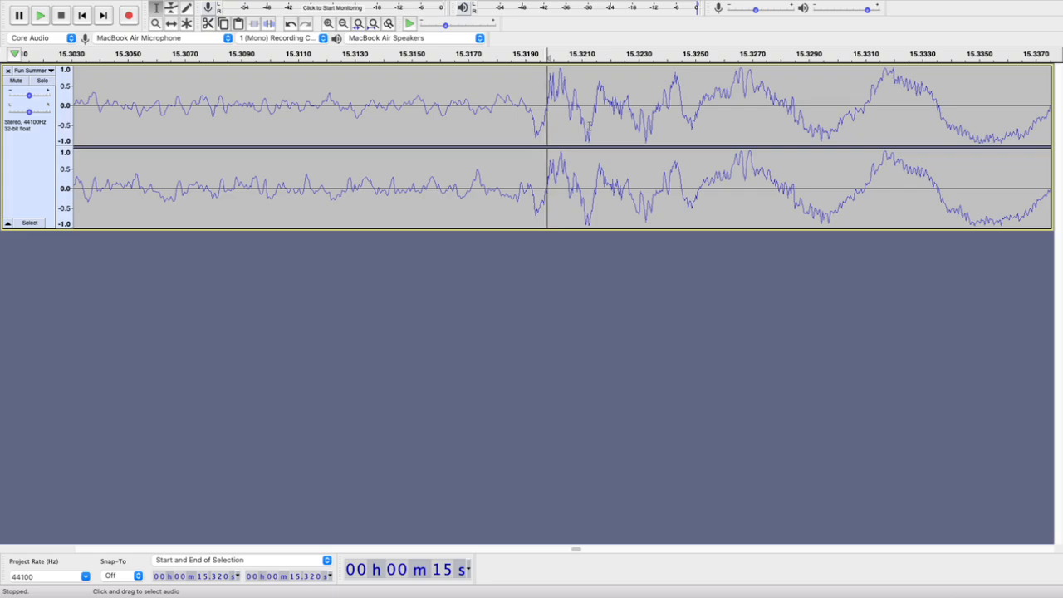
scroll(616, 123, down, 10)
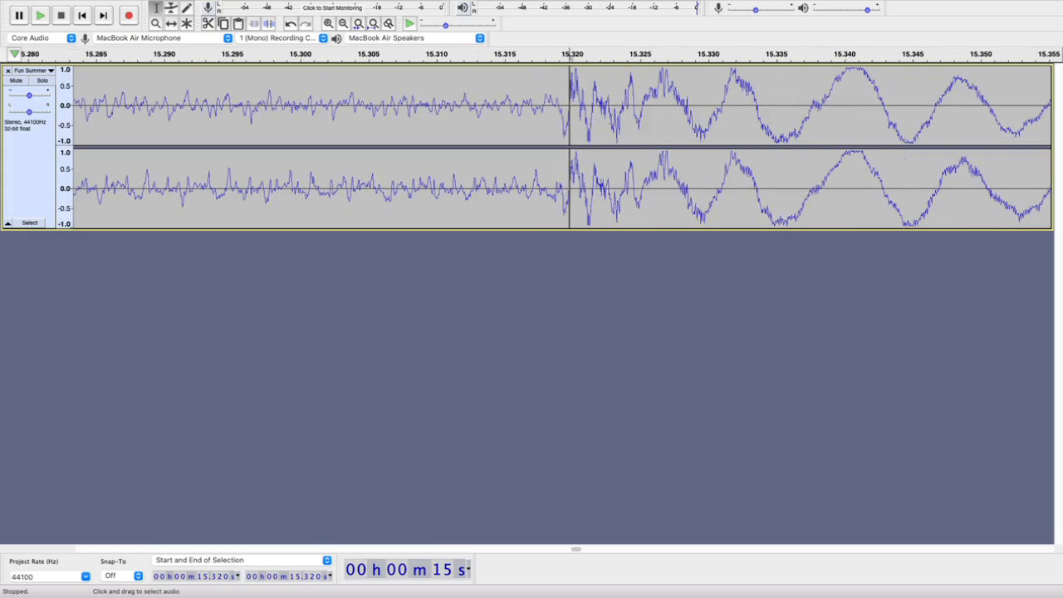
Play from 15.320 s to find the matching beat near 20.4 s and split the clip at its exact start, at 20.426 s
scroll(615, 123, down, 5)
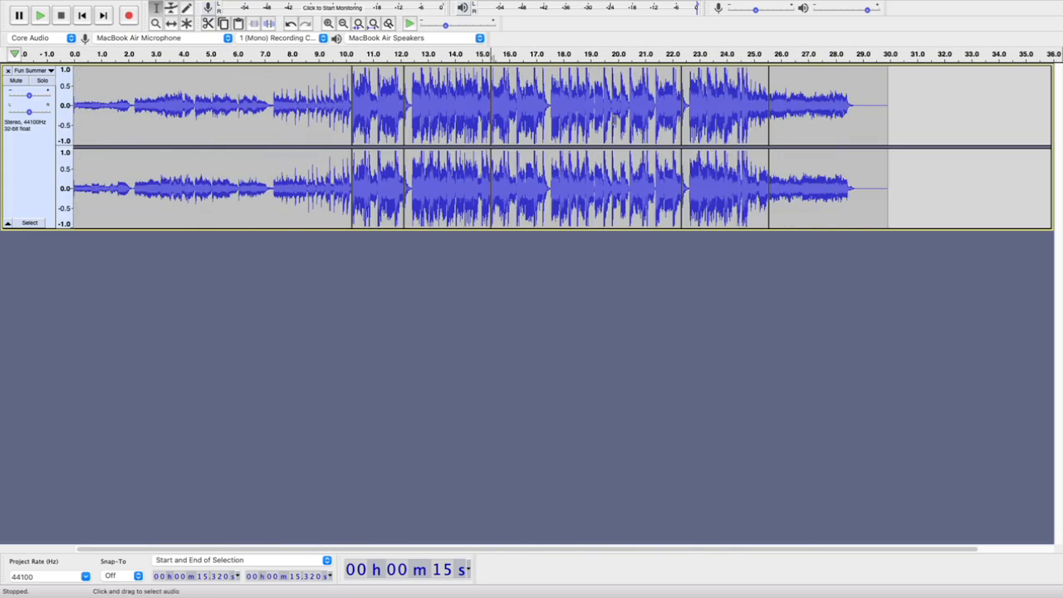
key(space)
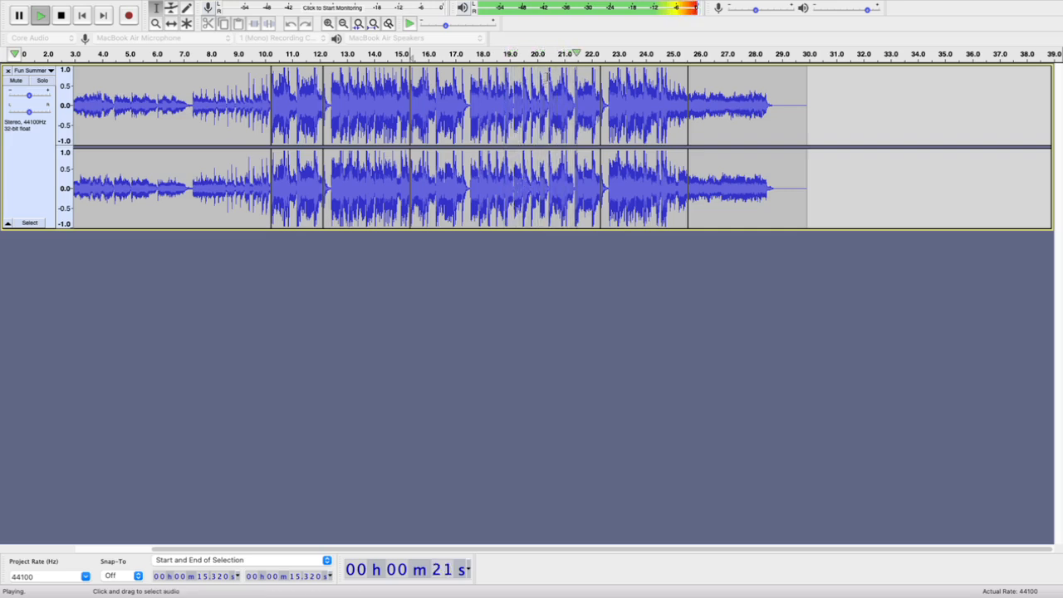
click(549, 110)
key(space)
key(space)
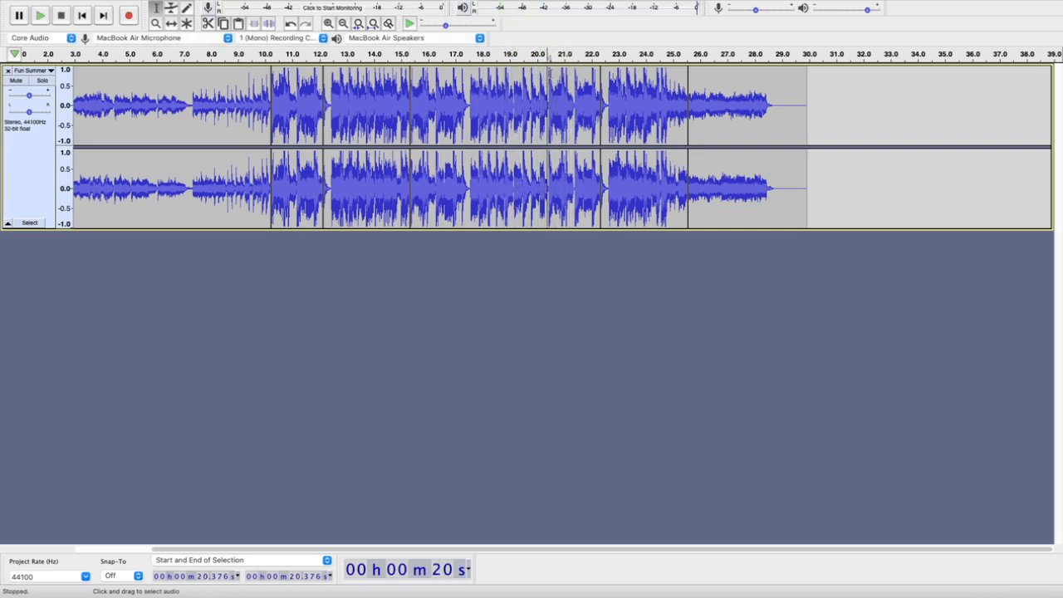
scroll(554, 73, up, 2)
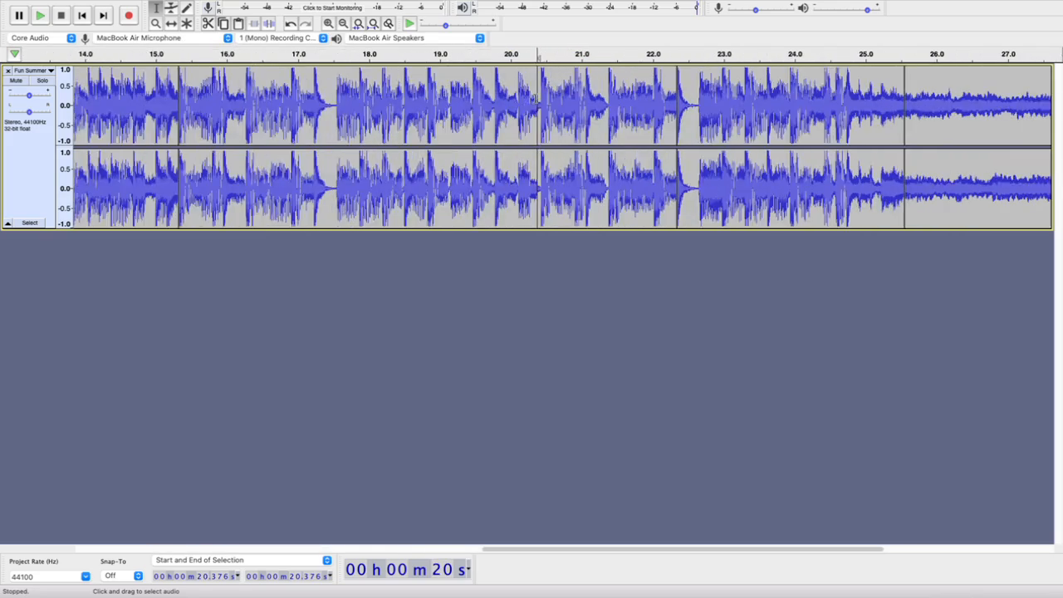
scroll(532, 97, up, 6)
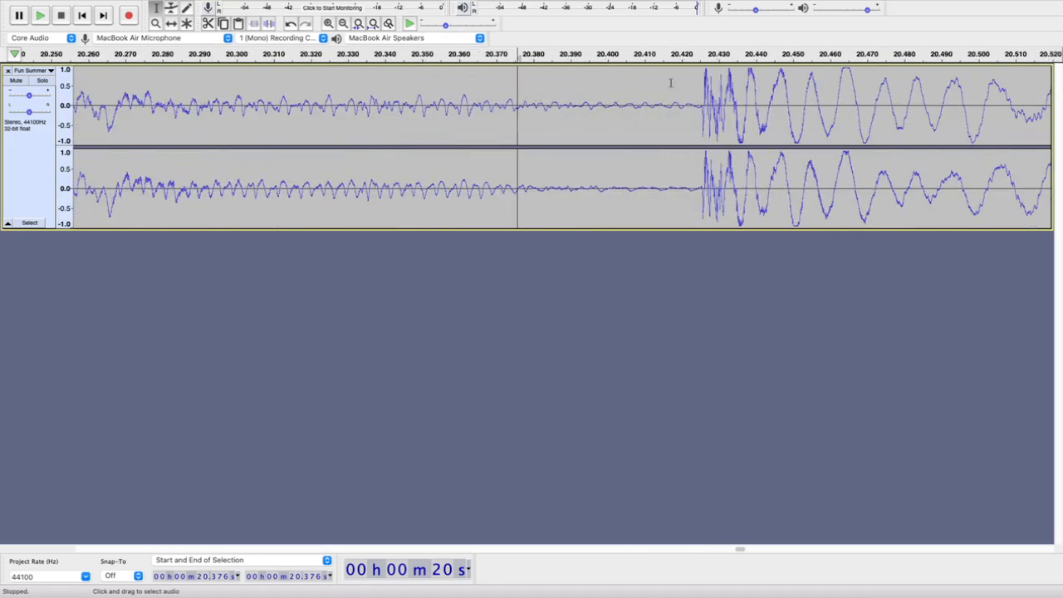
click(704, 103)
scroll(704, 104, up, 3)
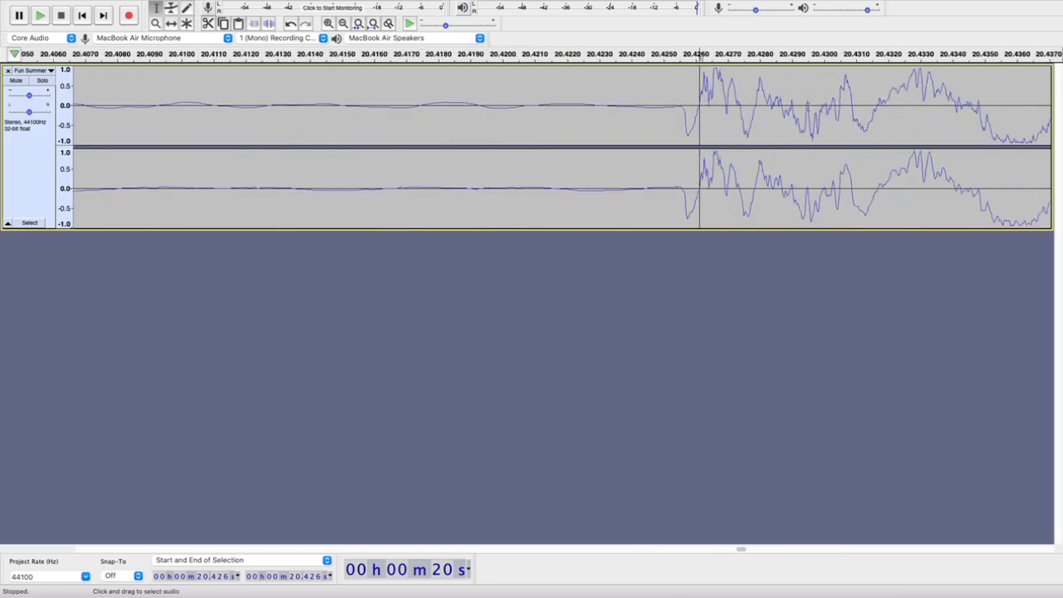
scroll(615, 198, down, 3)
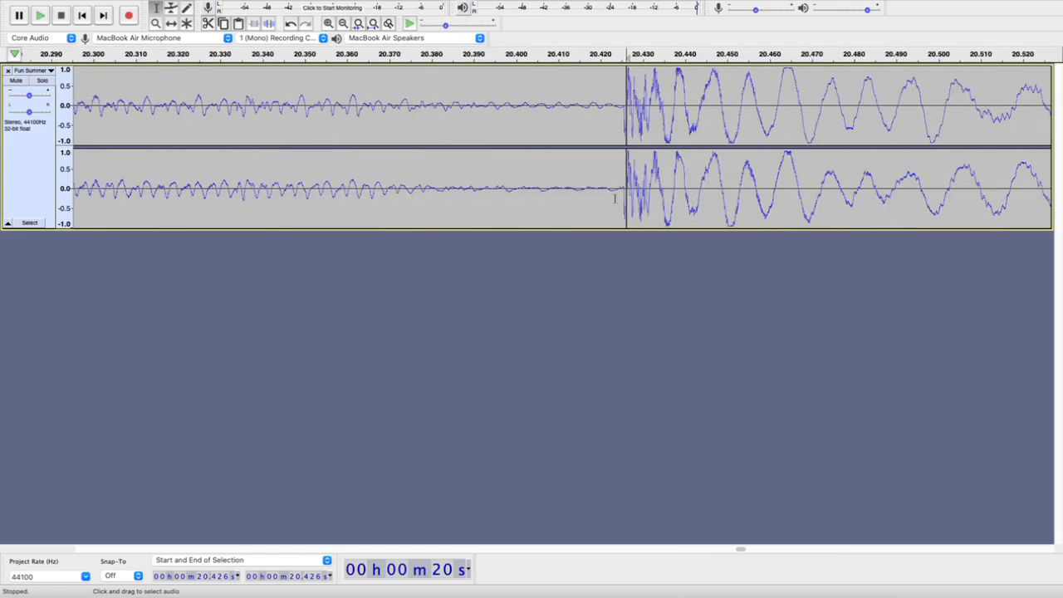
Delete the section between 15.320 s and 20.426 s and check the result by playing from about 9.9 s
scroll(615, 198, down, 6)
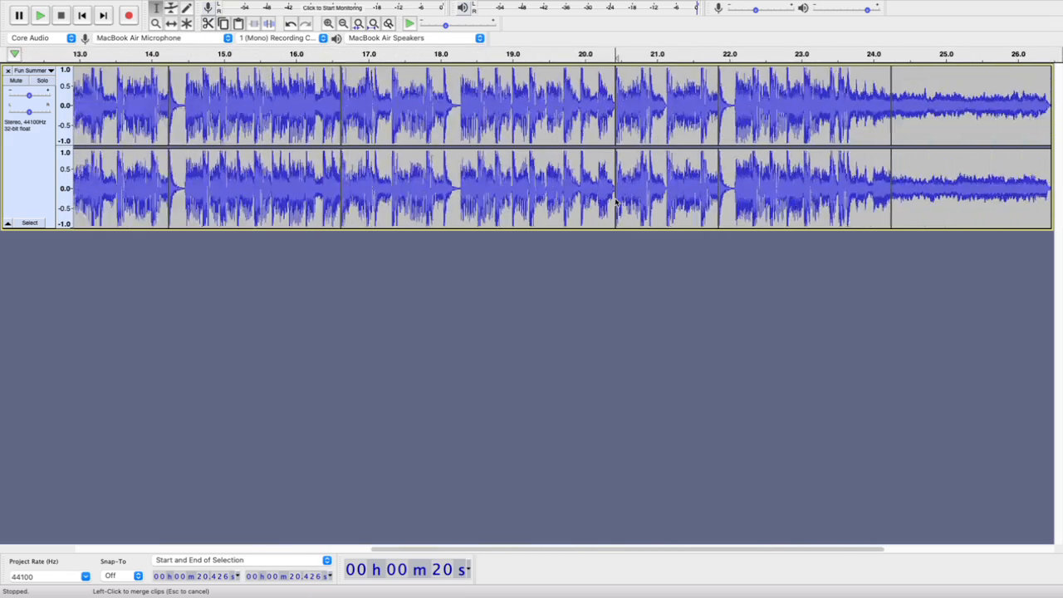
scroll(615, 202, down, 2)
double_click(547, 113)
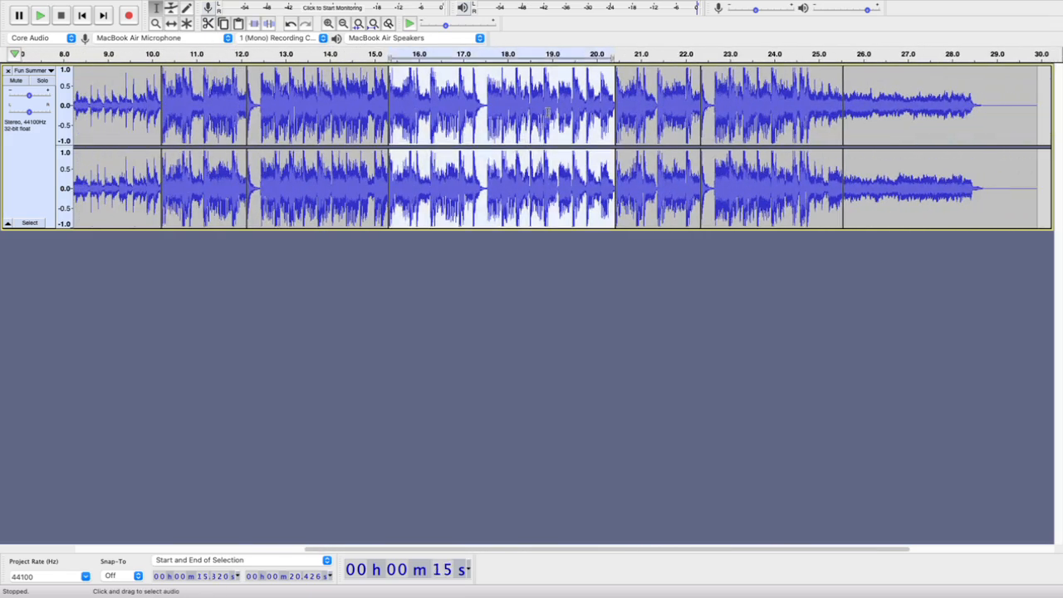
key(Delete)
scroll(528, 155, down, 2)
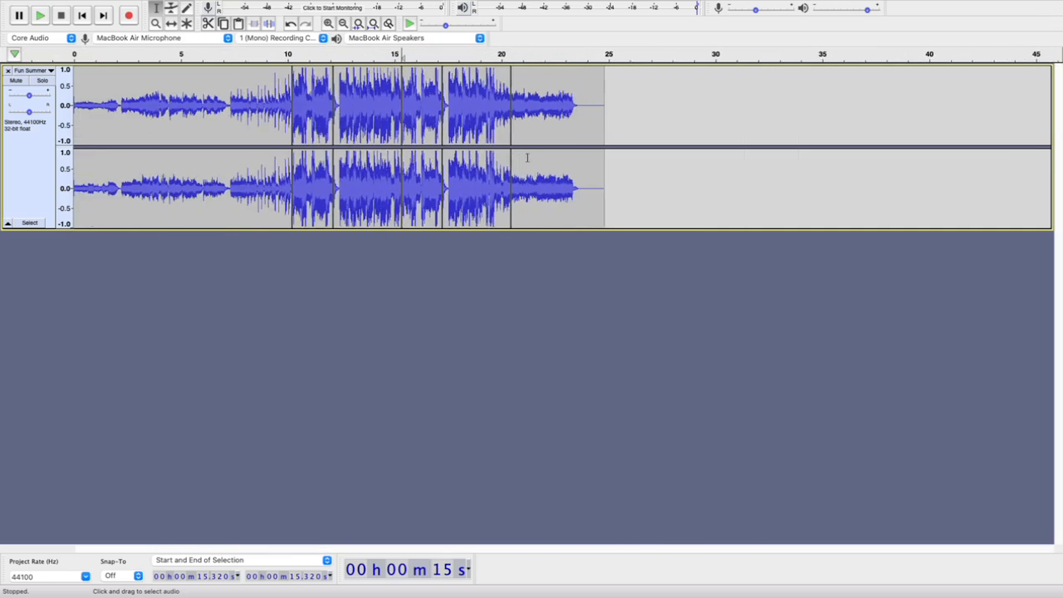
click(286, 54)
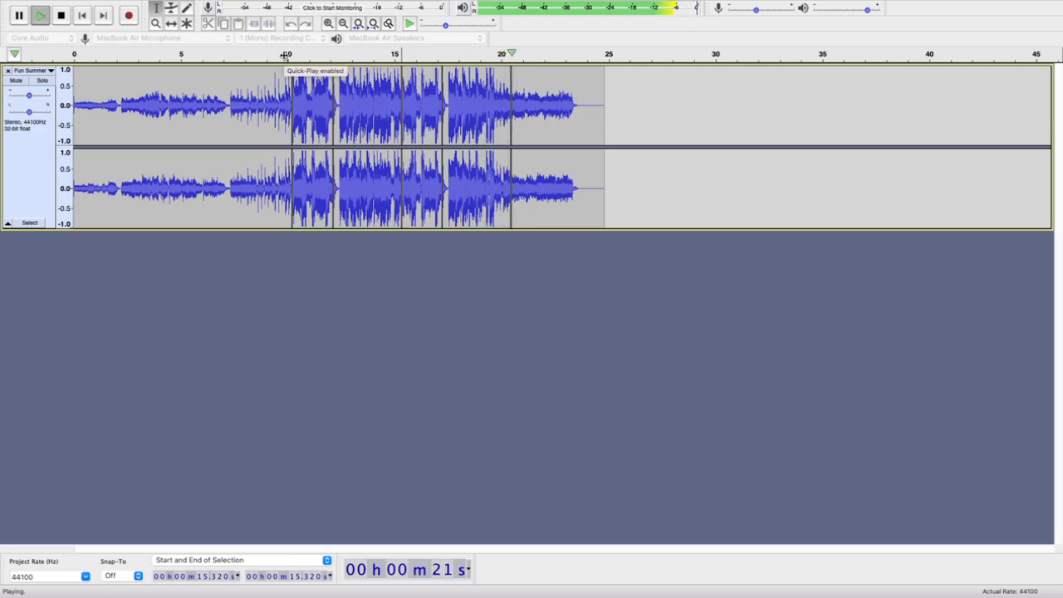
key(space)
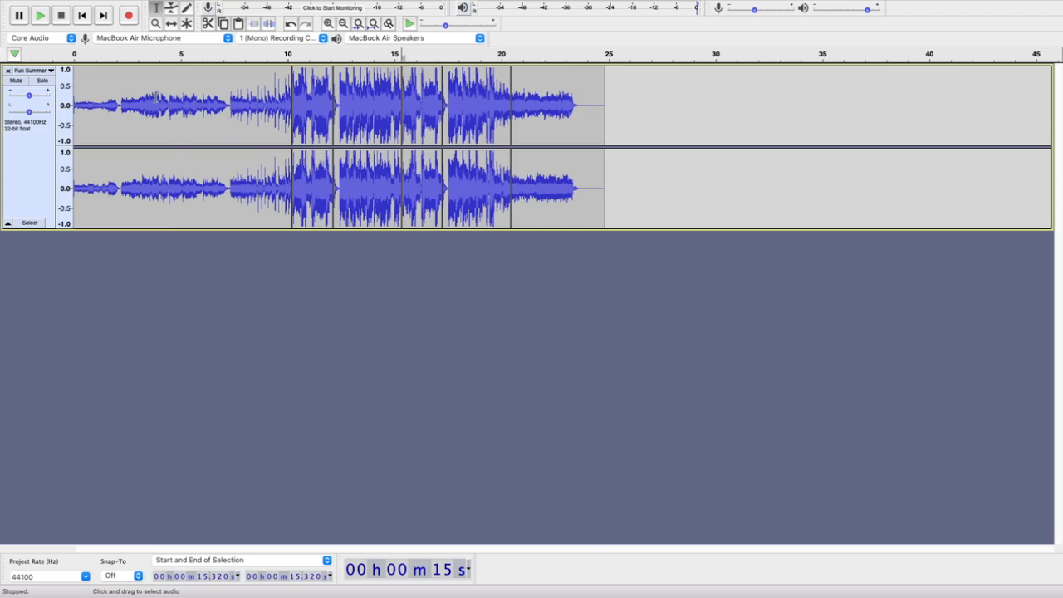
Listen to the quiet intro from the start of the track and again from 4.452 s for a beat to cut at
key(Home)
key(space)
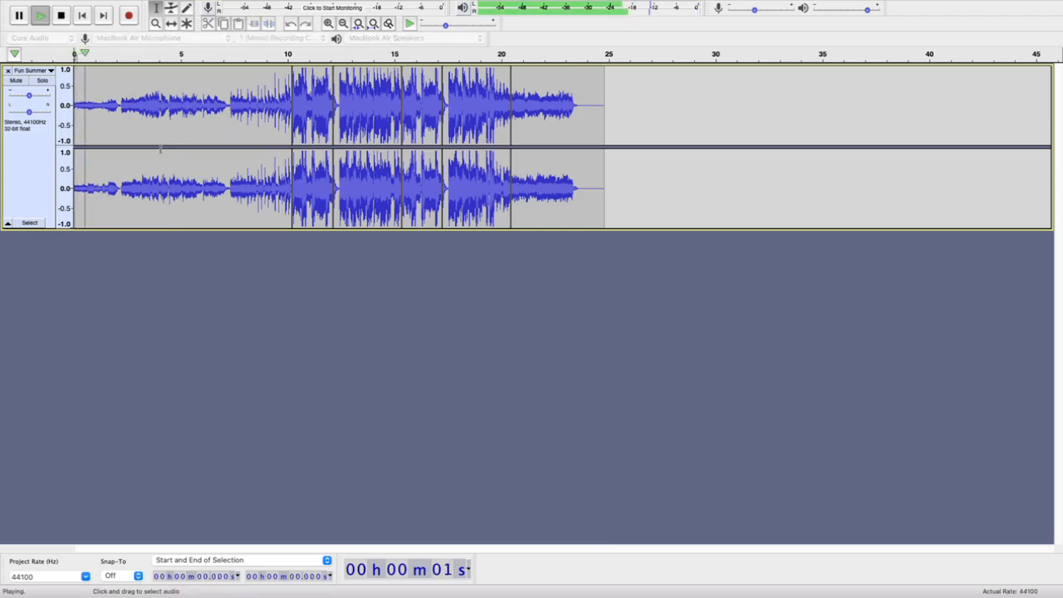
scroll(160, 150, up, 3)
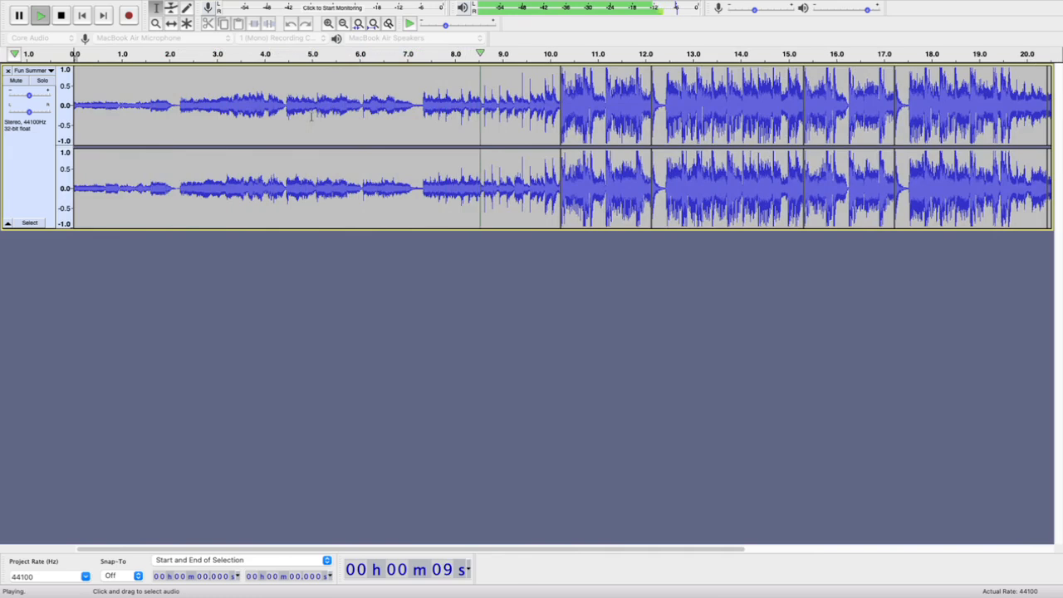
click(60, 15)
key(space)
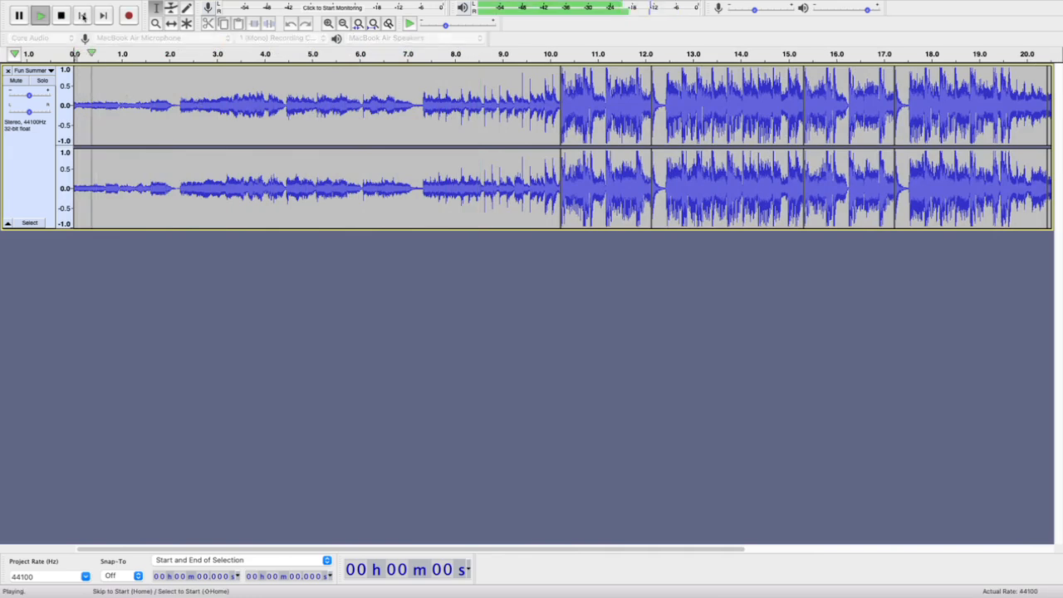
click(285, 142)
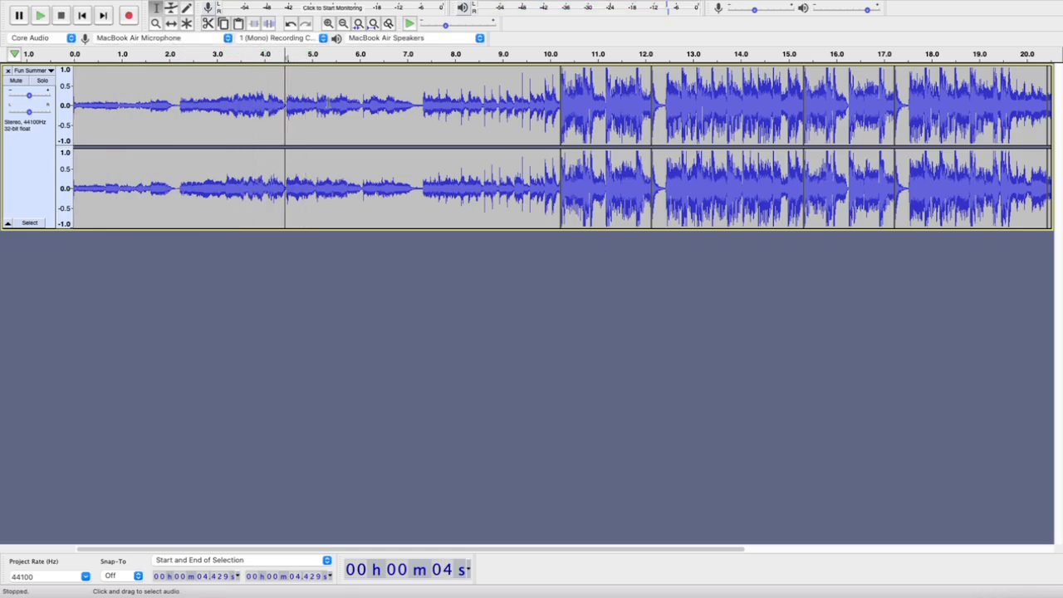
click(287, 142)
key(space)
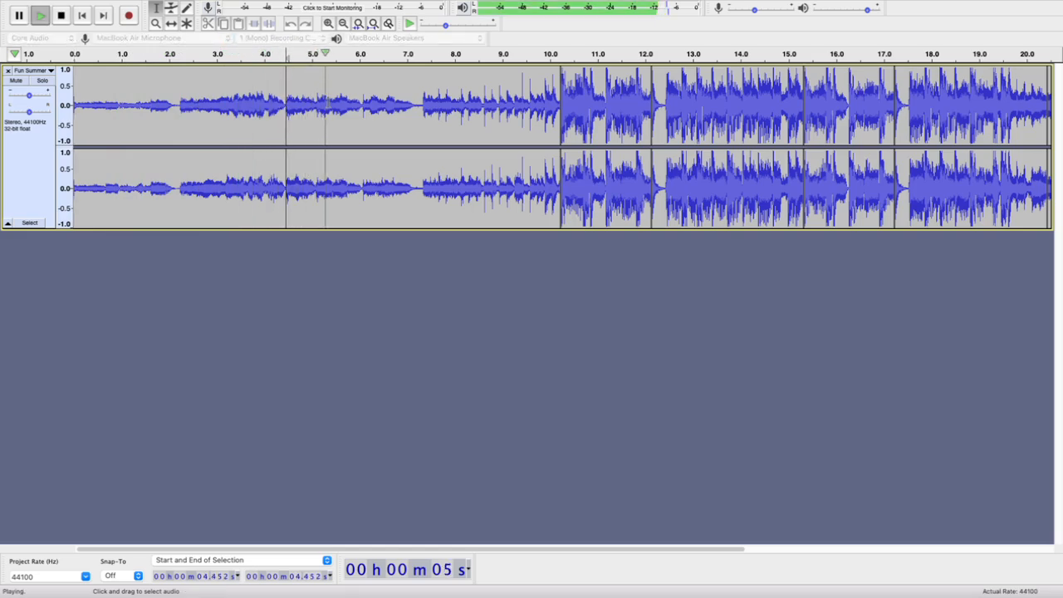
Play the intro from 5.114 s and place the cursor at the exact start of the beat, at 5.120 s
key(space)
click(318, 99)
key(space)
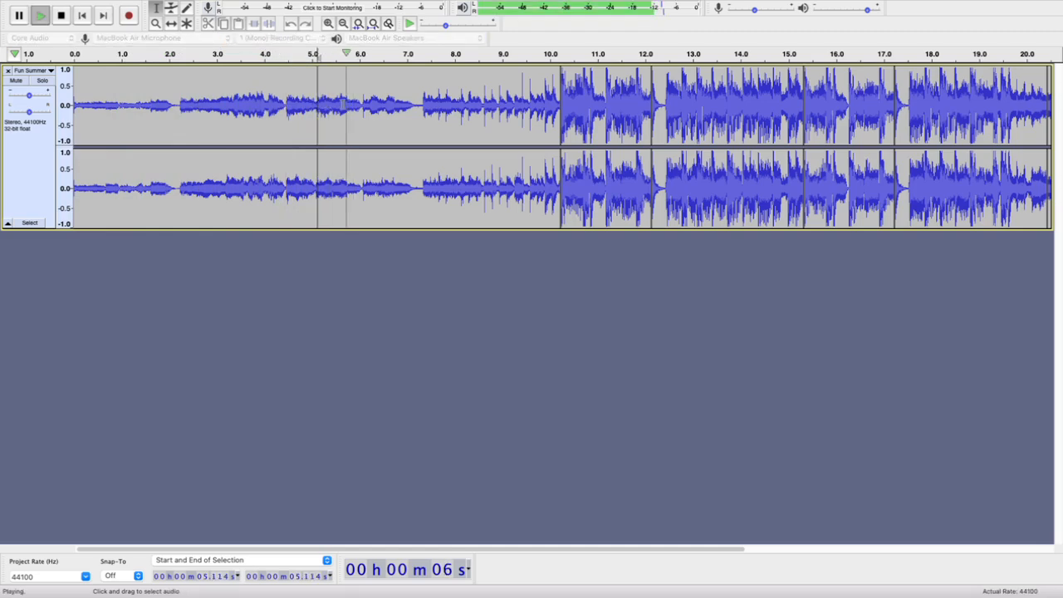
key(space)
scroll(316, 100, up, 5)
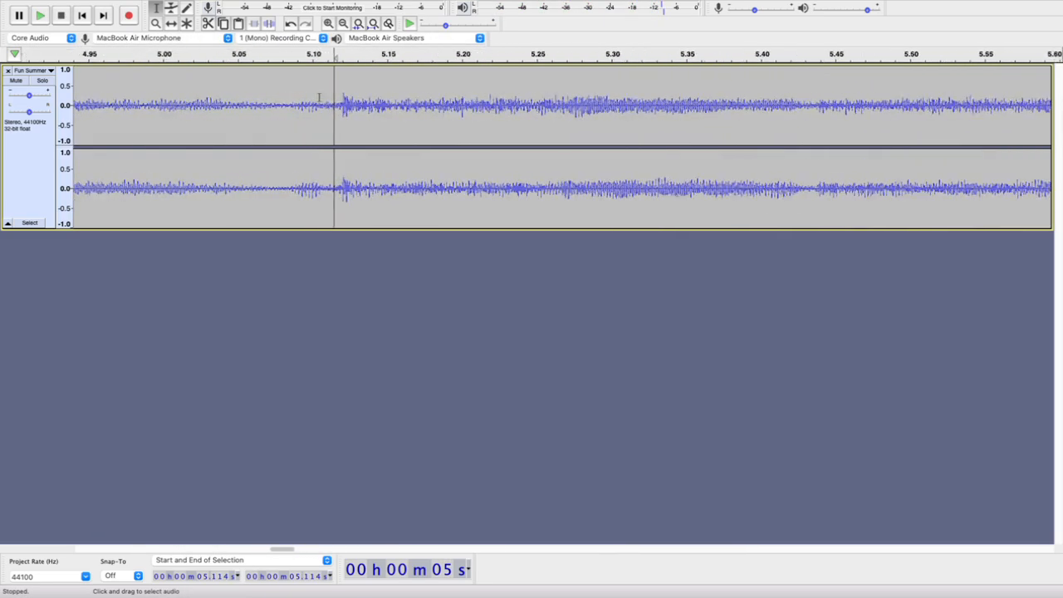
click(343, 158)
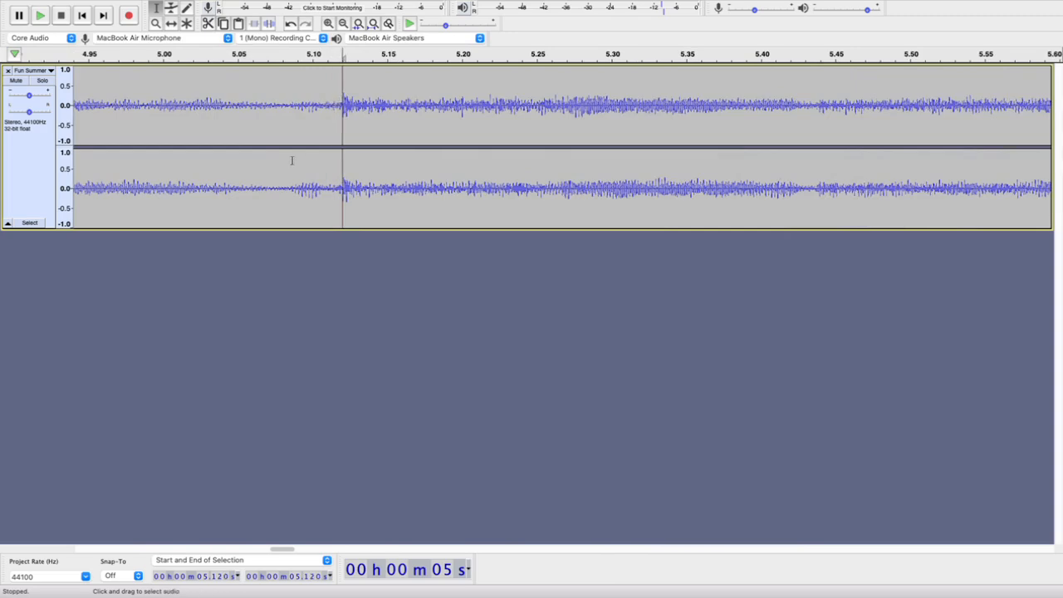
key(space)
key(space)
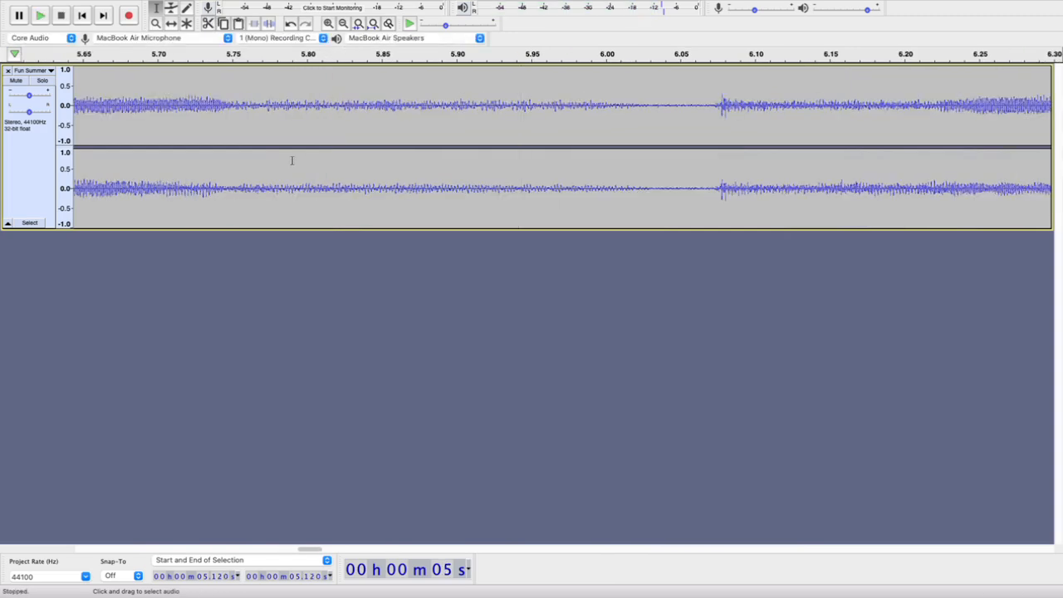
Delete the intro from the track start to 5.120 s and play the shortened track from the beginning
scroll(326, 147, down, 5)
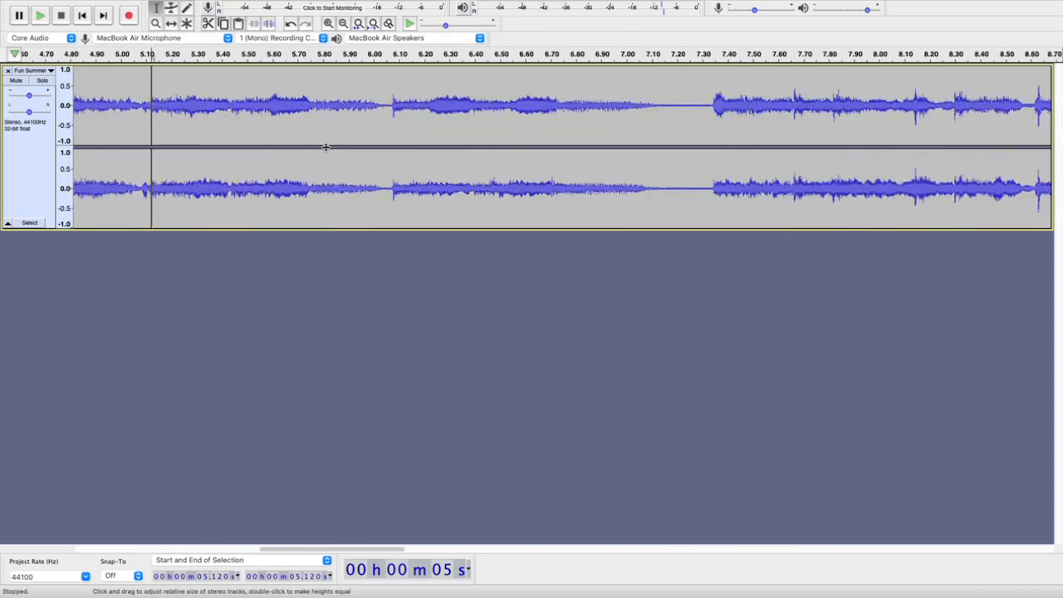
scroll(333, 131, left, 3)
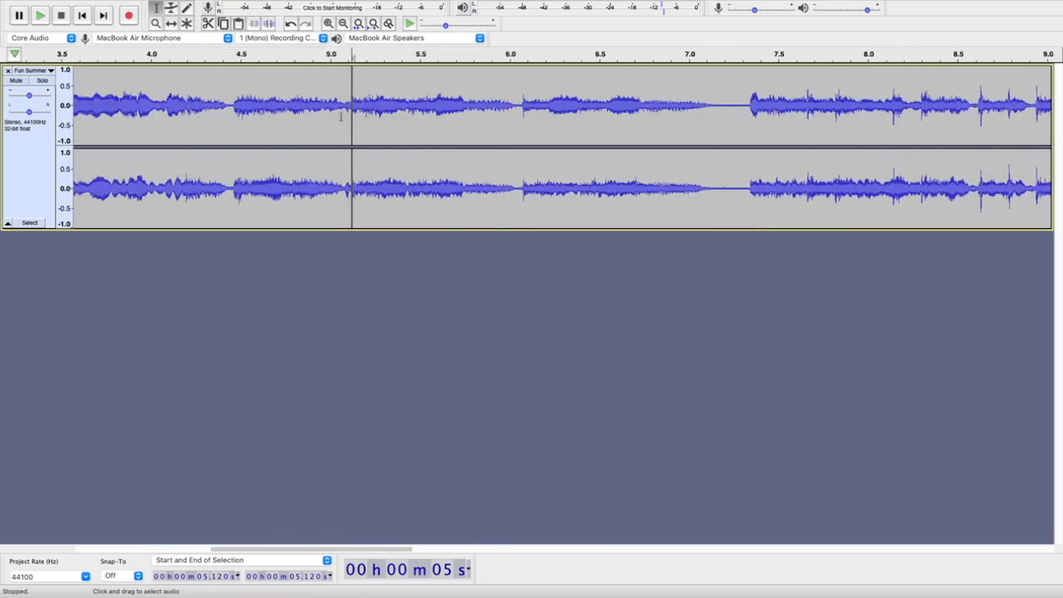
scroll(340, 116, down, 5)
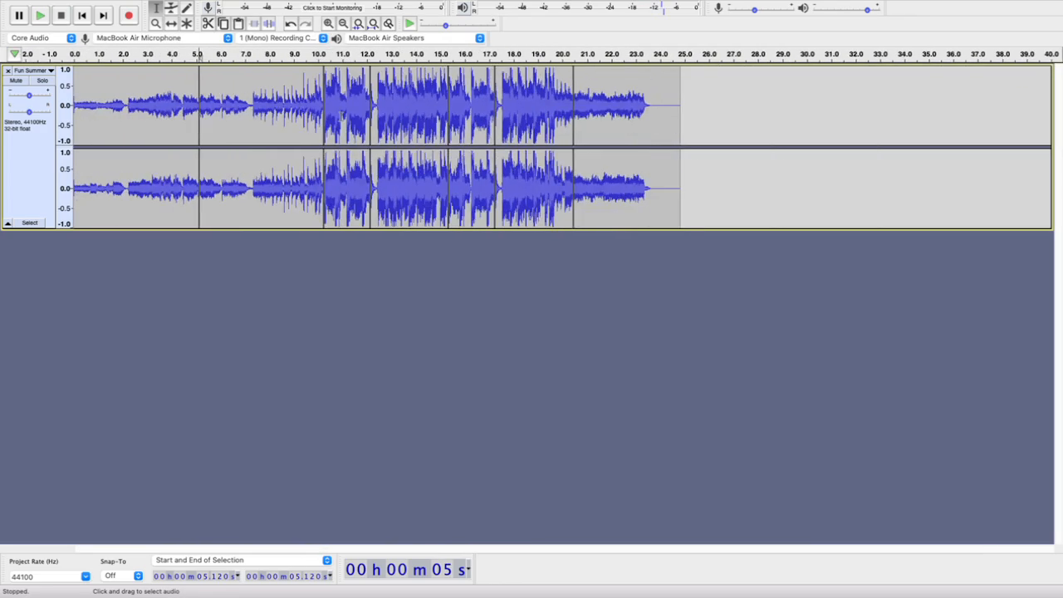
key(shift+Home)
key(Delete)
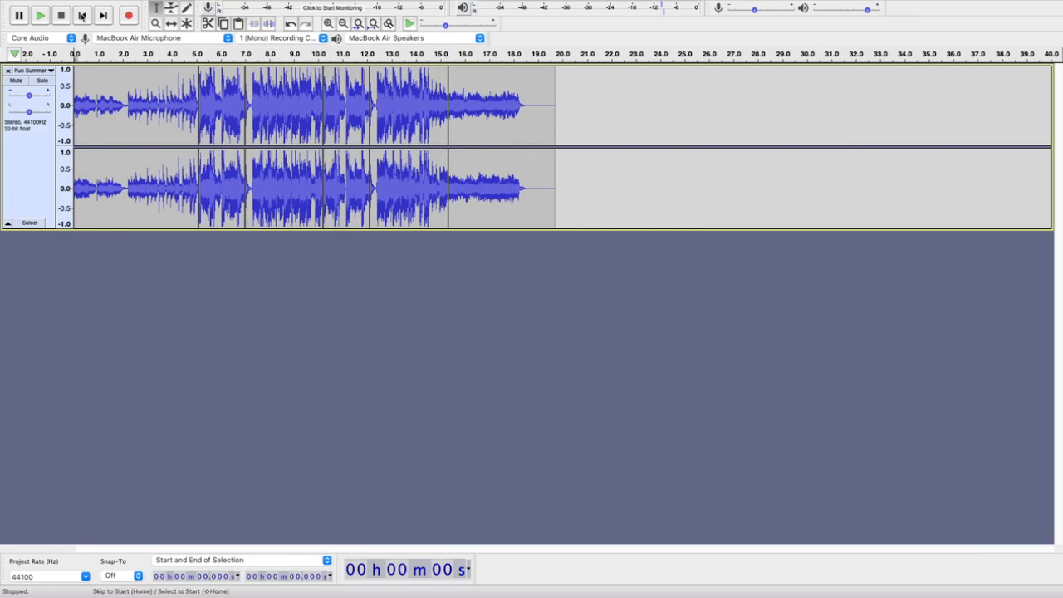
click(41, 16)
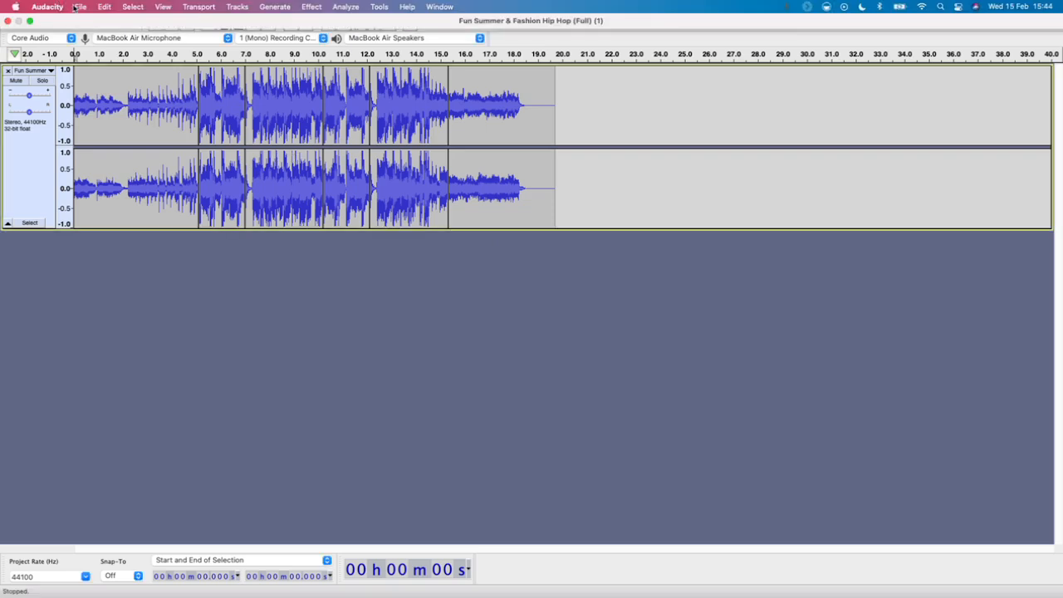
Export the track as an MP3 at Insane, 320 kbps into the Audio folder inside ZTP on the iCloud Desktop
click(77, 6)
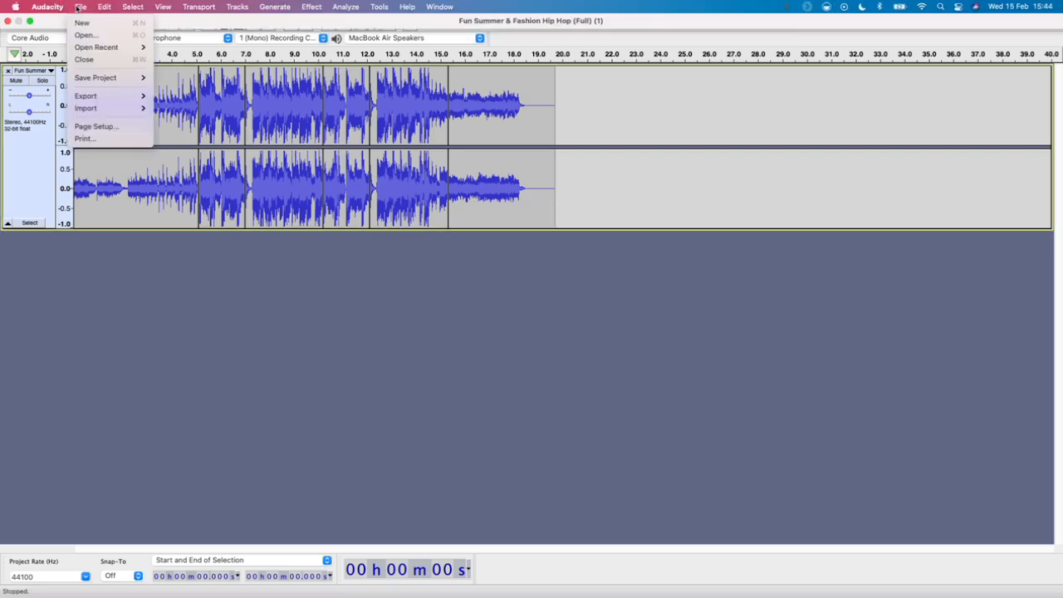
mouse_move(104, 95)
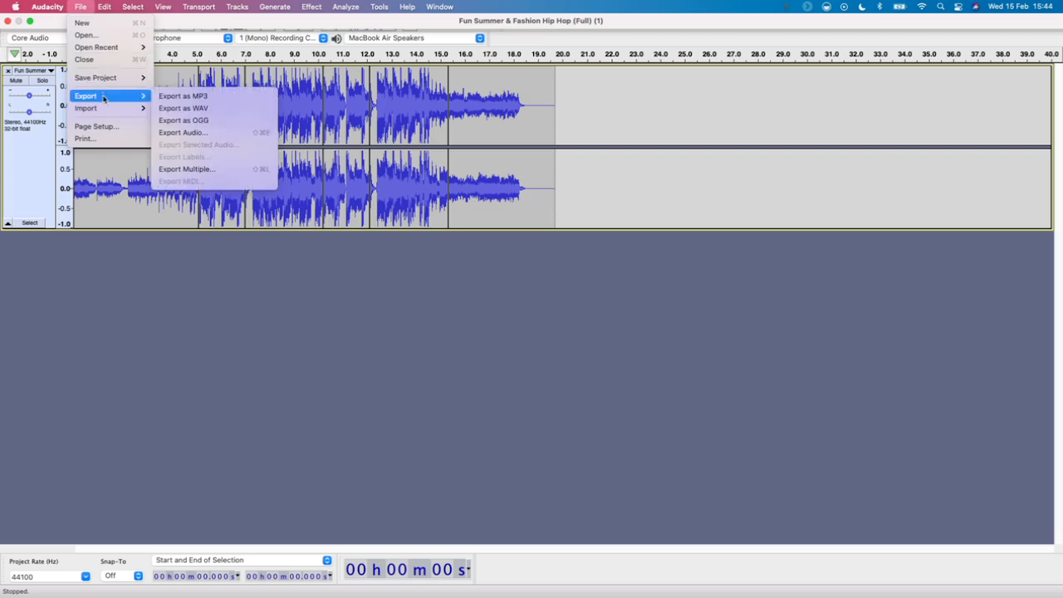
click(182, 97)
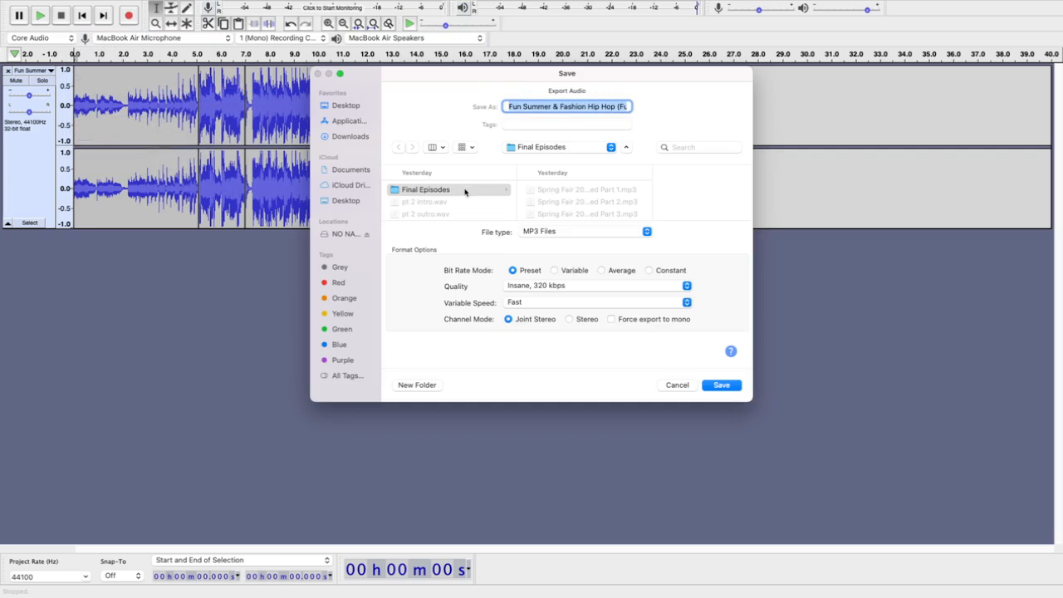
click(345, 136)
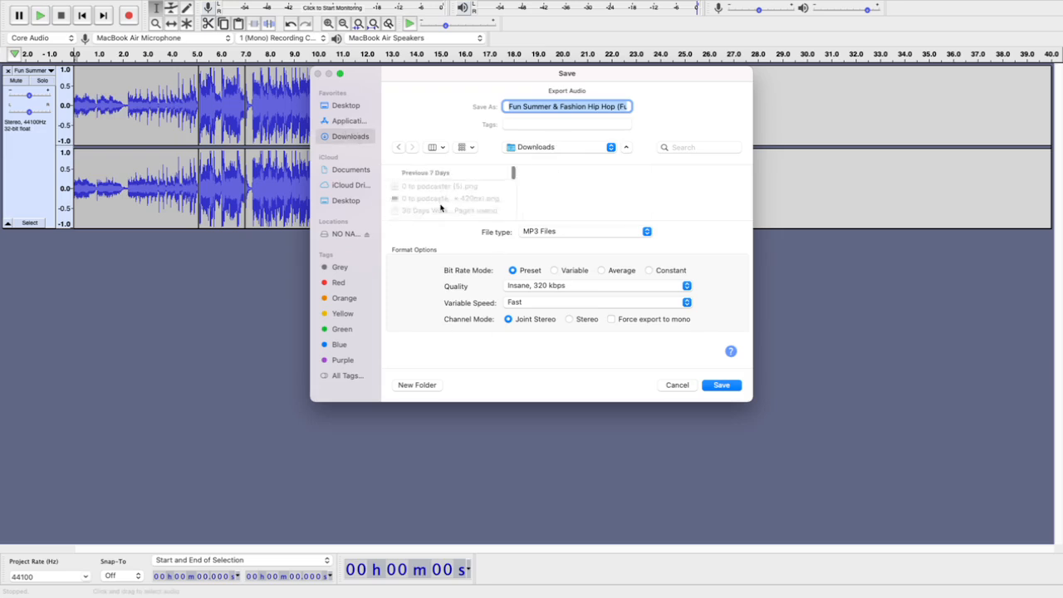
click(344, 201)
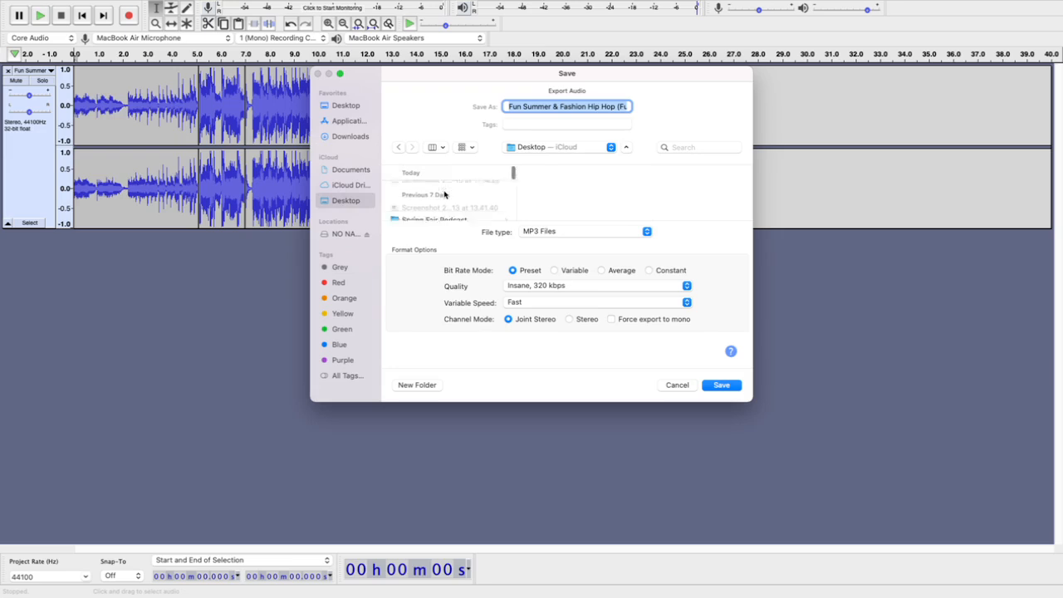
scroll(444, 194, down, 5)
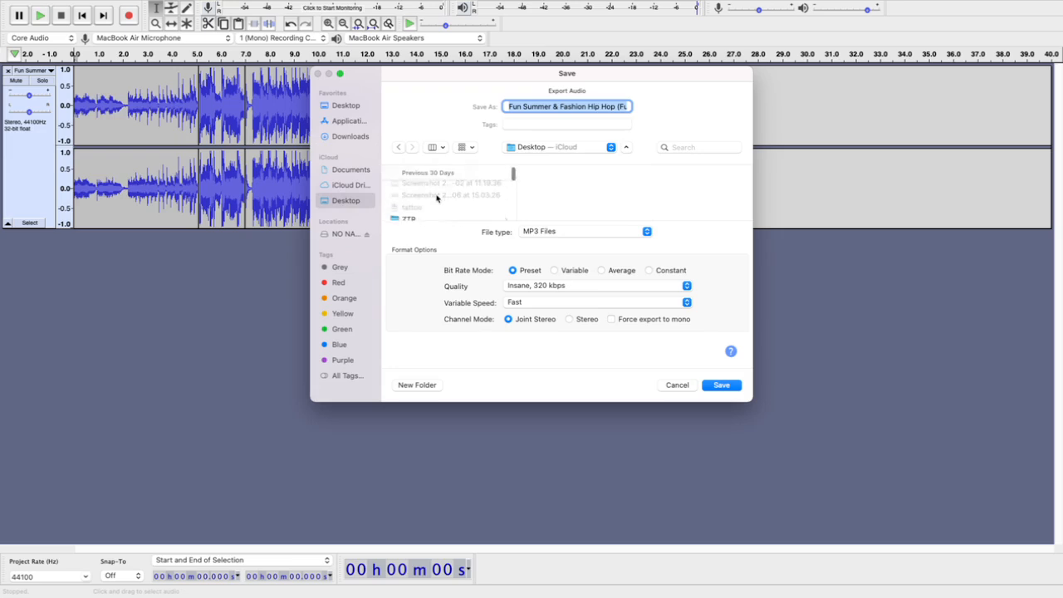
scroll(437, 197, down, 1)
click(419, 201)
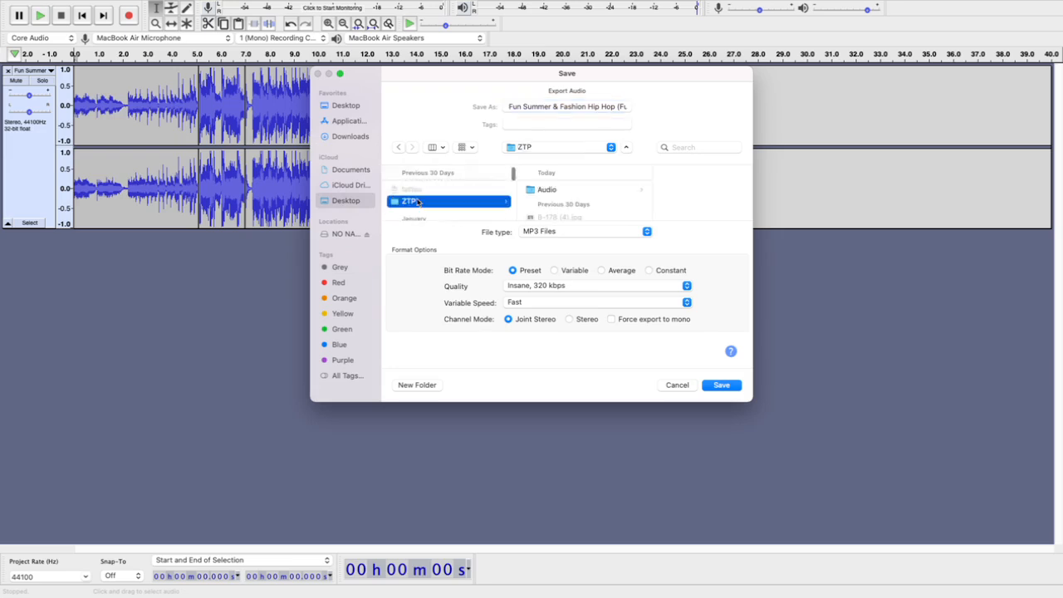
click(552, 191)
click(722, 385)
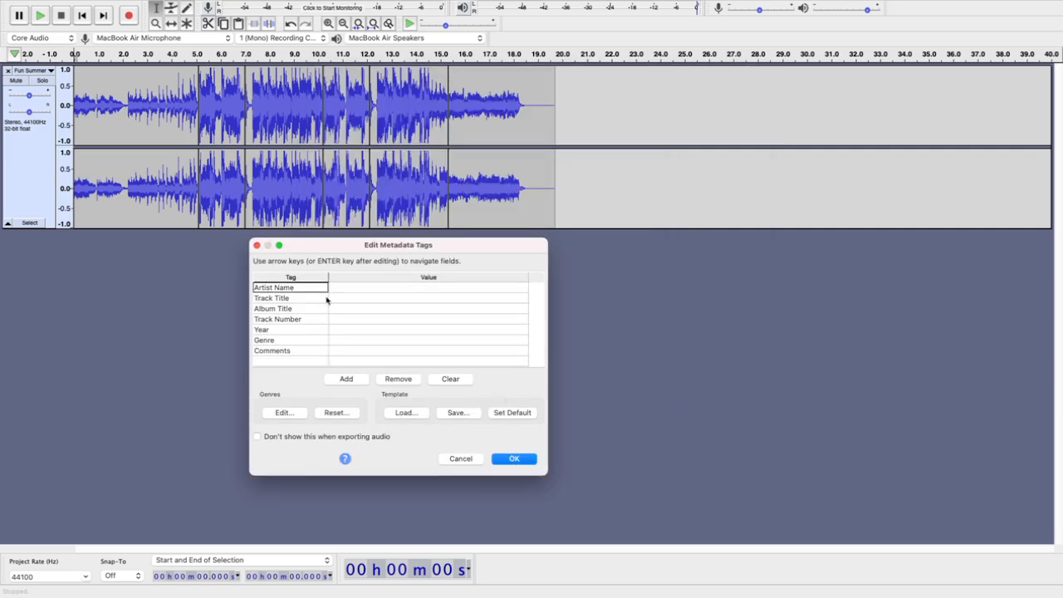
Leave all metadata tags for the MP3 blank and complete the export
click(450, 380)
click(398, 288)
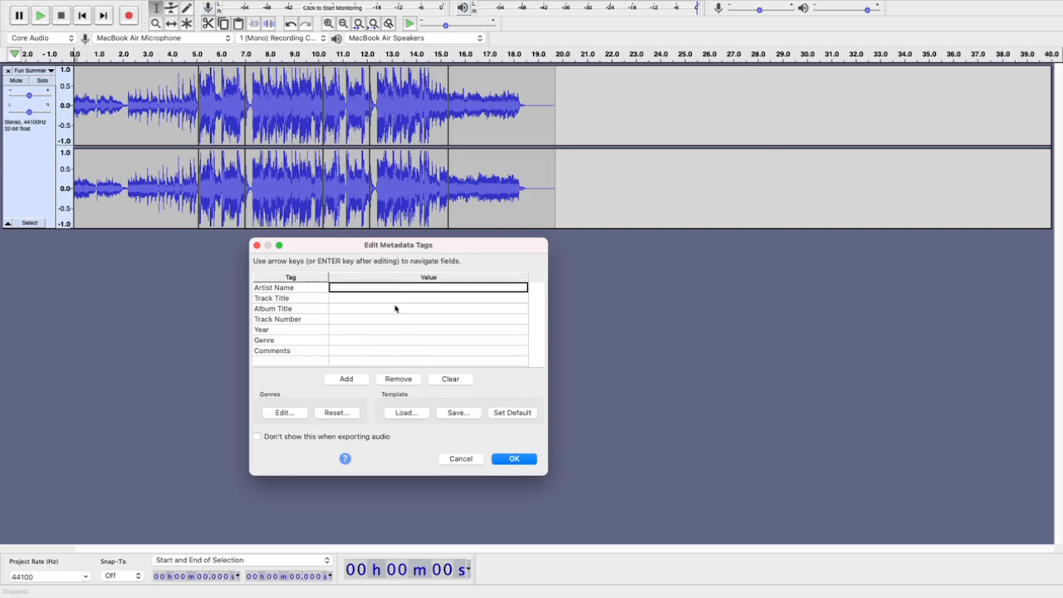
text(dsfgdsf)
click(398, 330)
text(gdf)
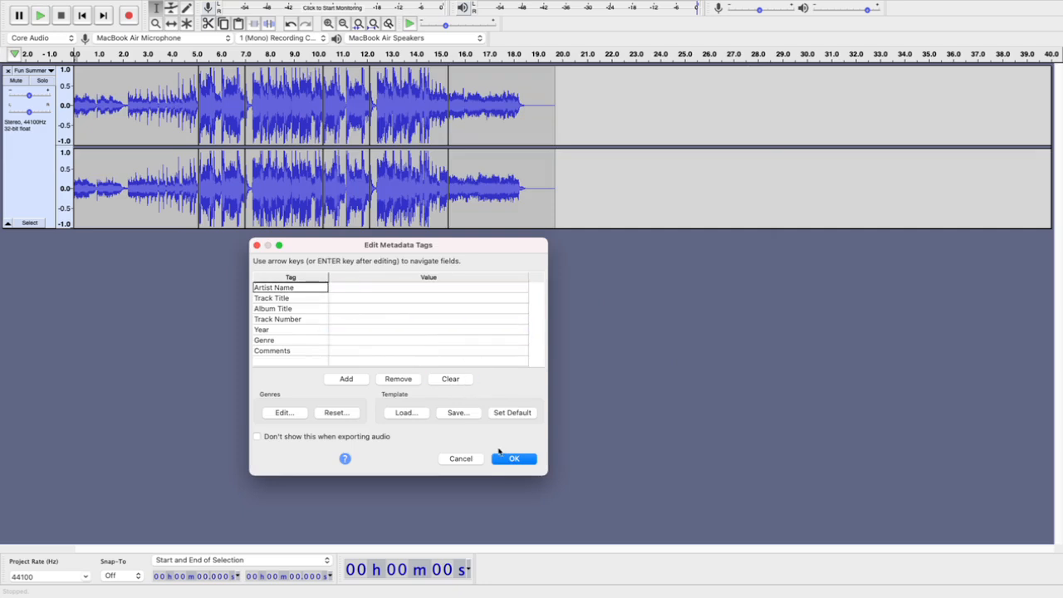
click(512, 463)
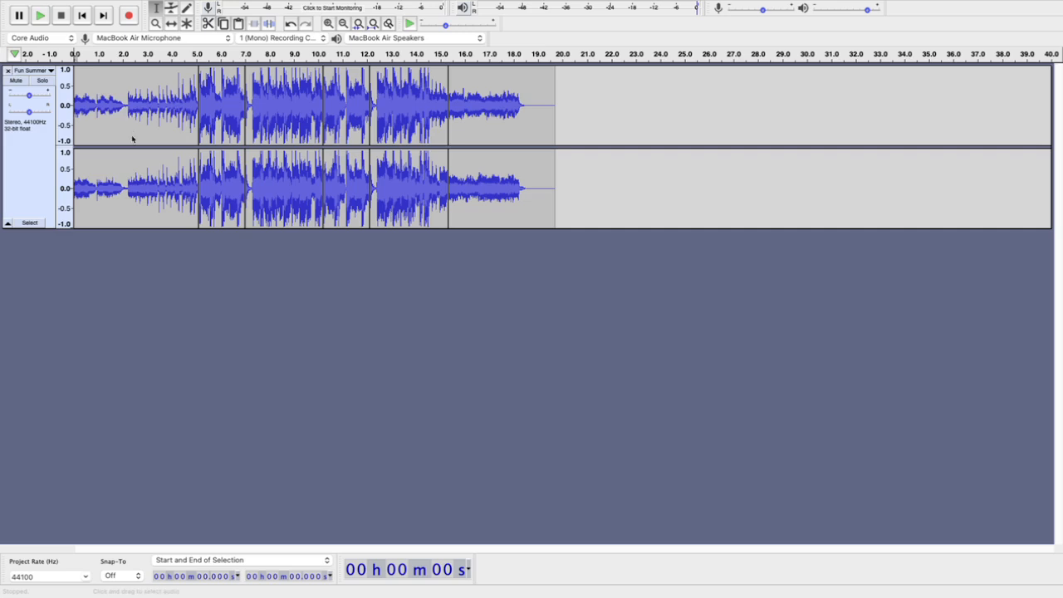
Create a new project and import the exported Fun Summer & Fashion Hip Hop MP3 into it
click(738, 291)
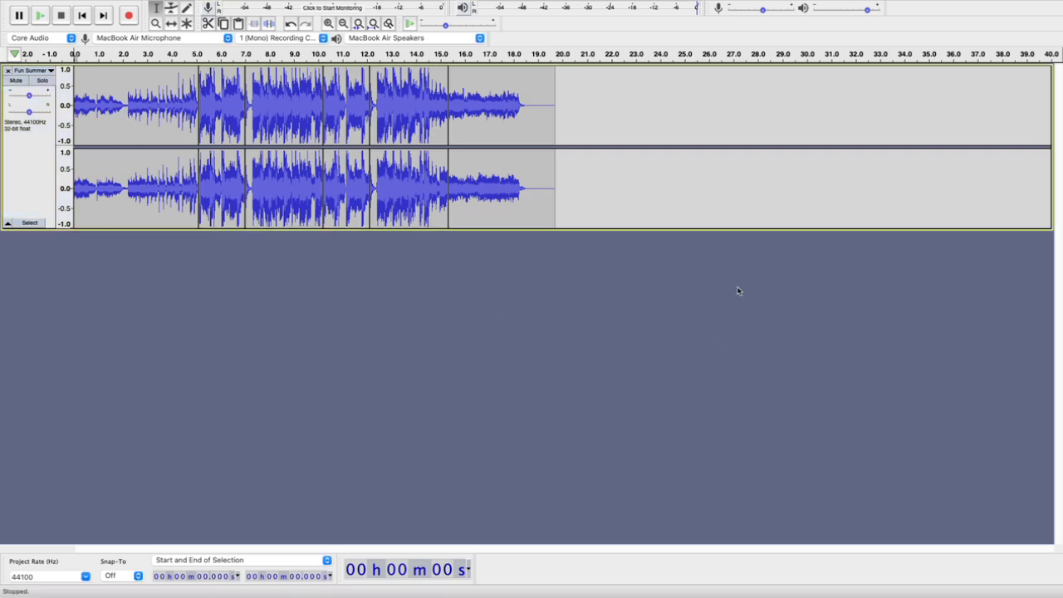
key(super+n)
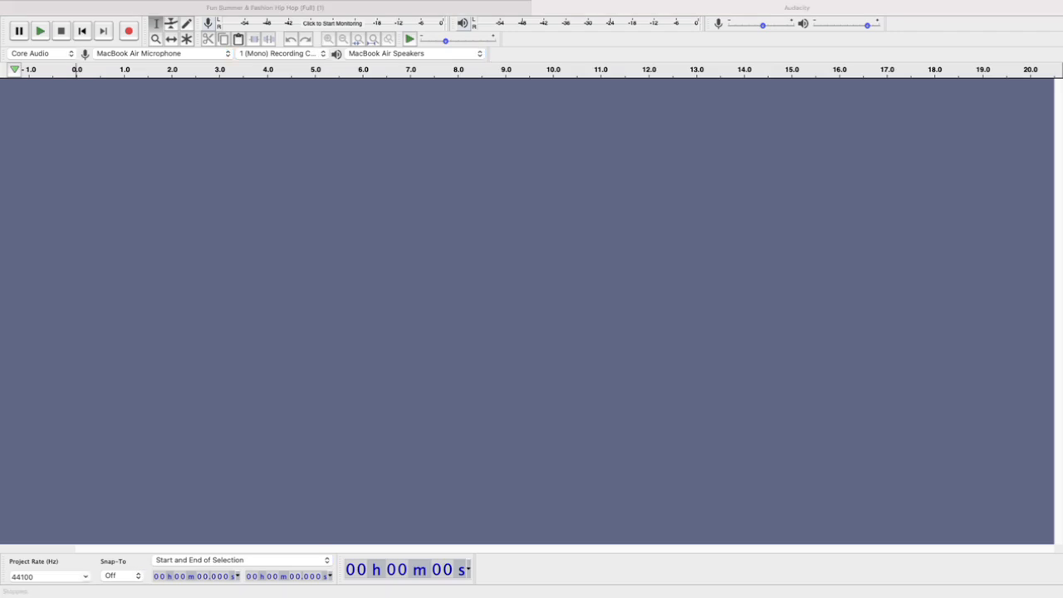
drag(1062, 423, 537, 299)
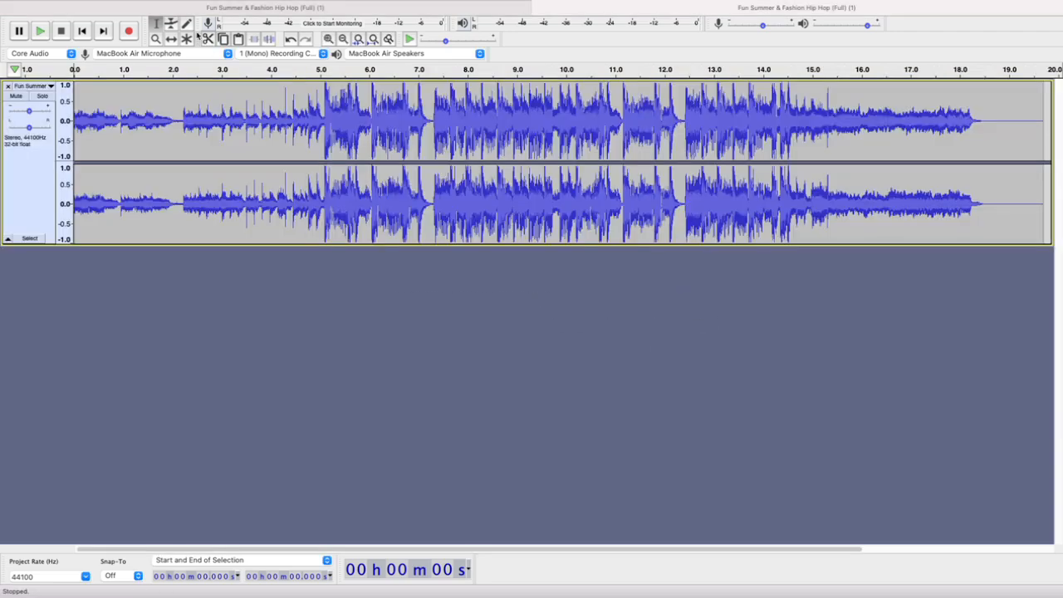
Compare the split clips in the original project with the imported MP3 and play the MP3's opening second
click(217, 10)
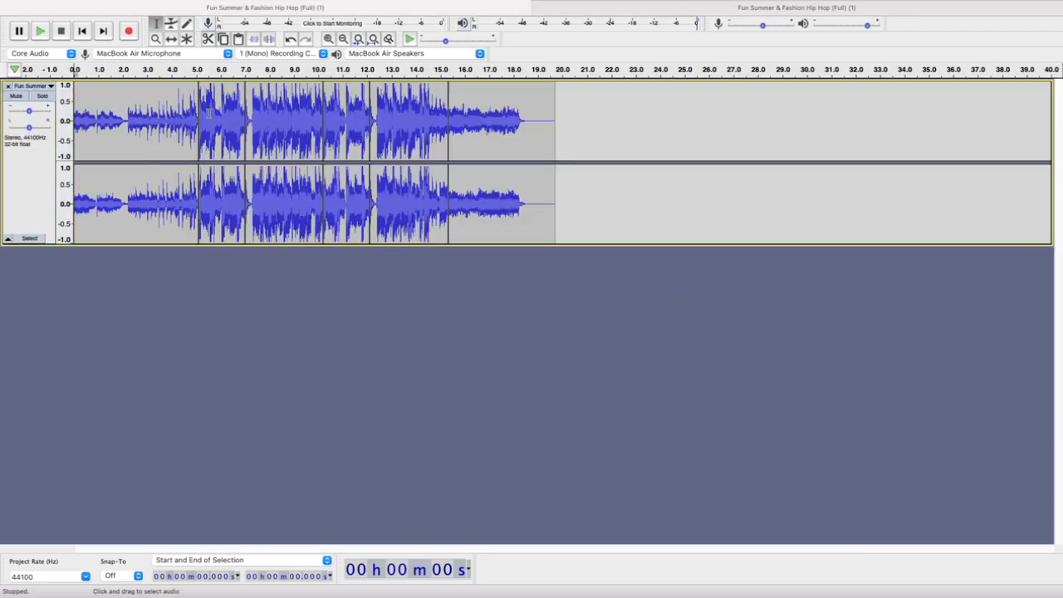
click(640, 10)
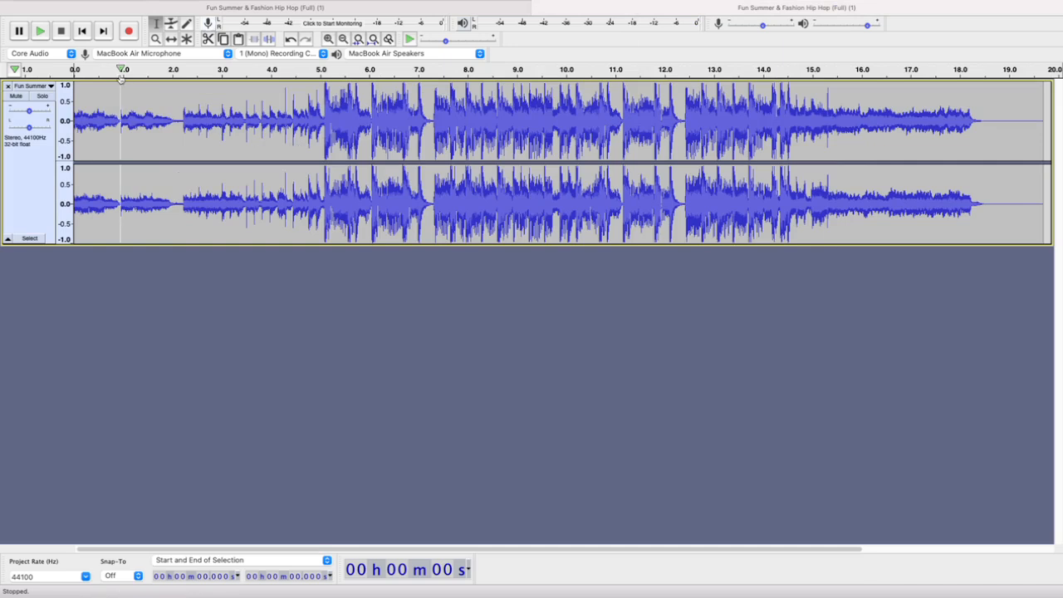
click(40, 30)
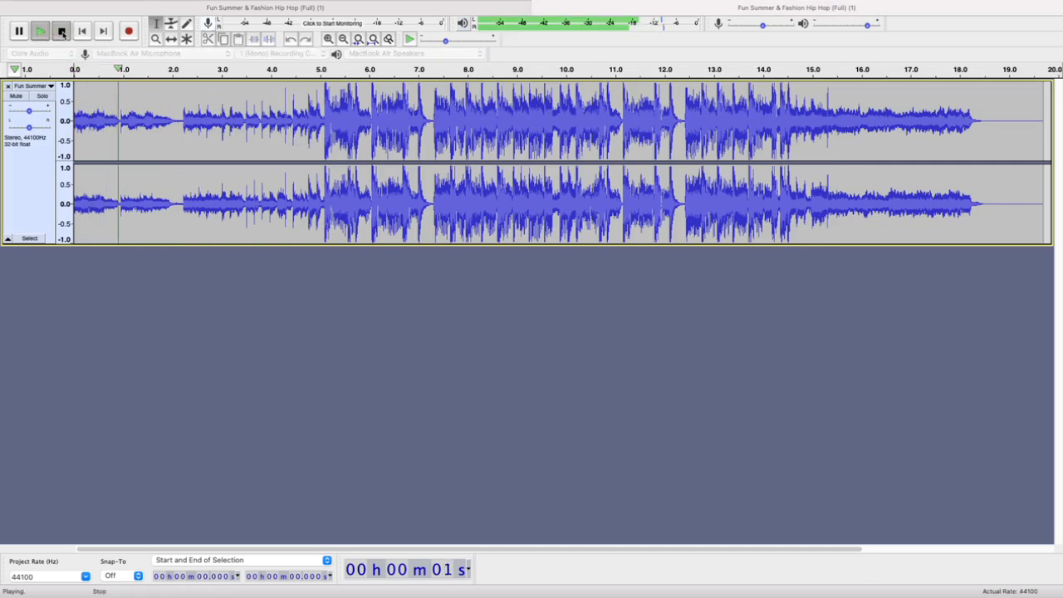
click(62, 31)
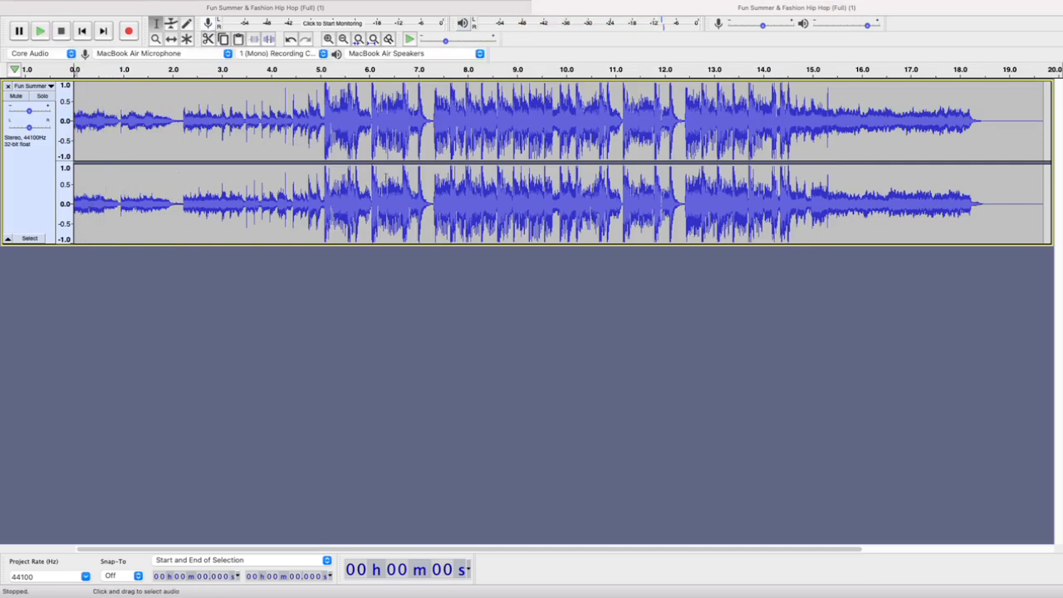
click(343, 38)
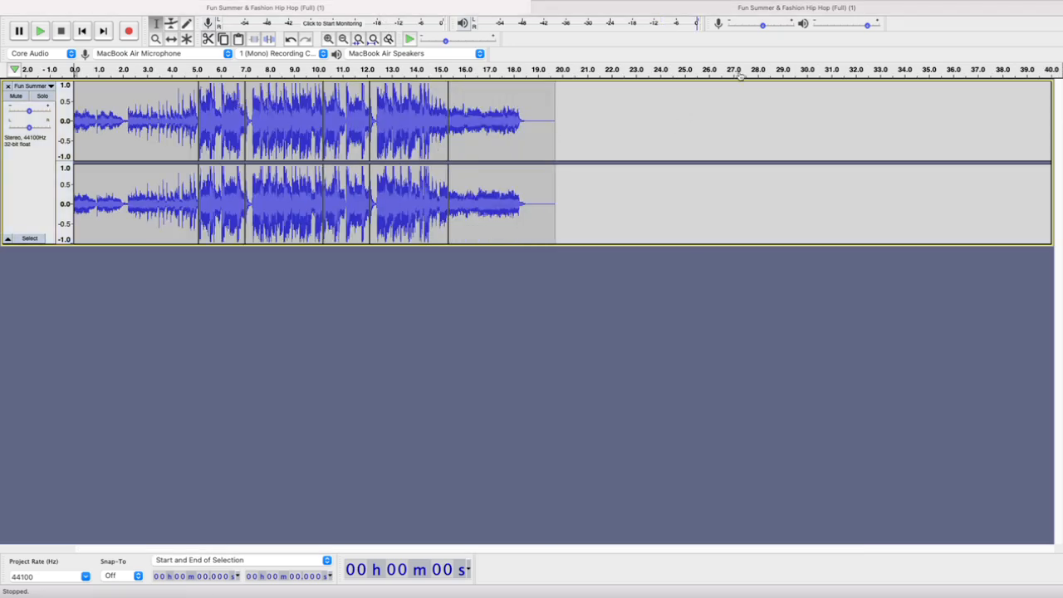
key(super+1)
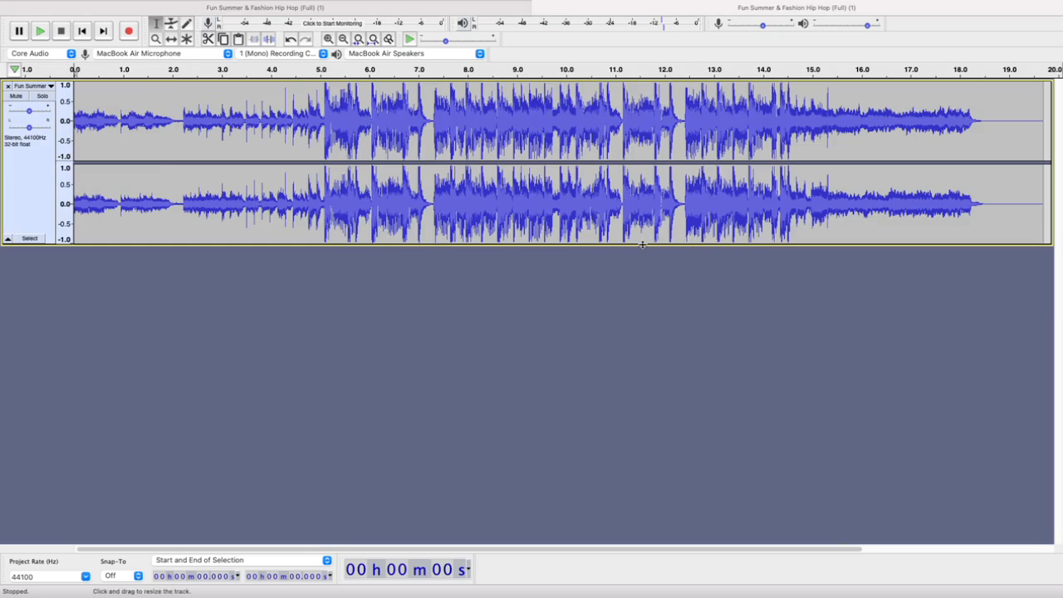
Import the 4CH005M recording as a second track below the music, and solo and unsolo it
key(super+2)
scroll(643, 244, down, 1)
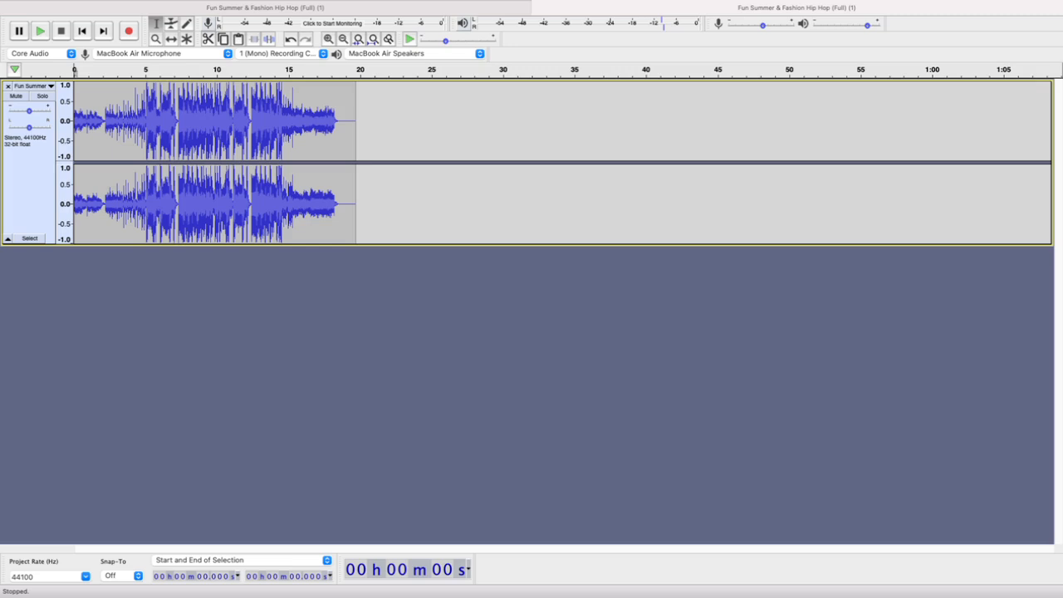
drag(1056, 374, 508, 318)
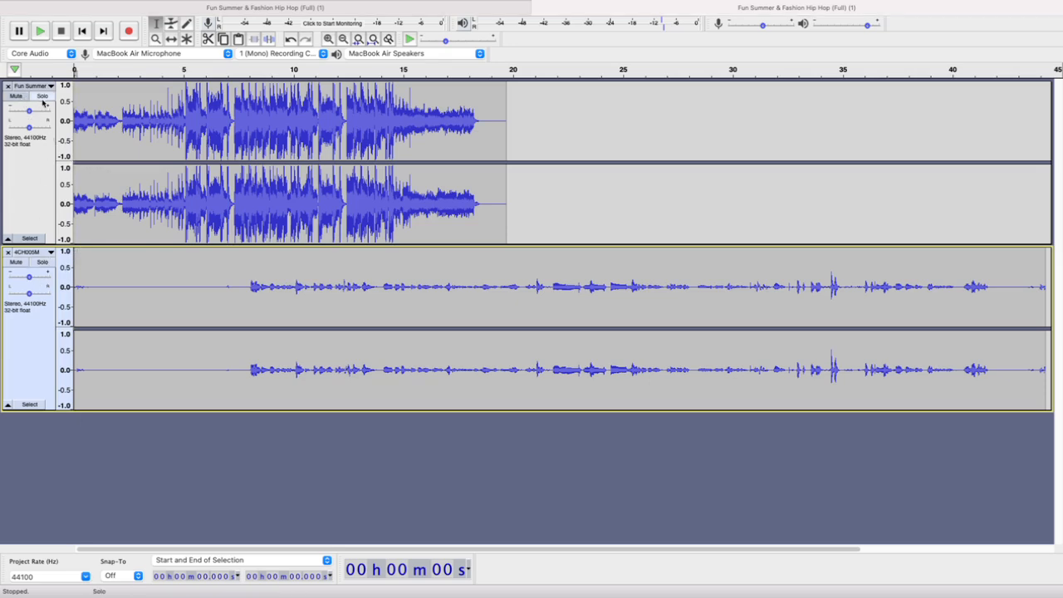
click(43, 262)
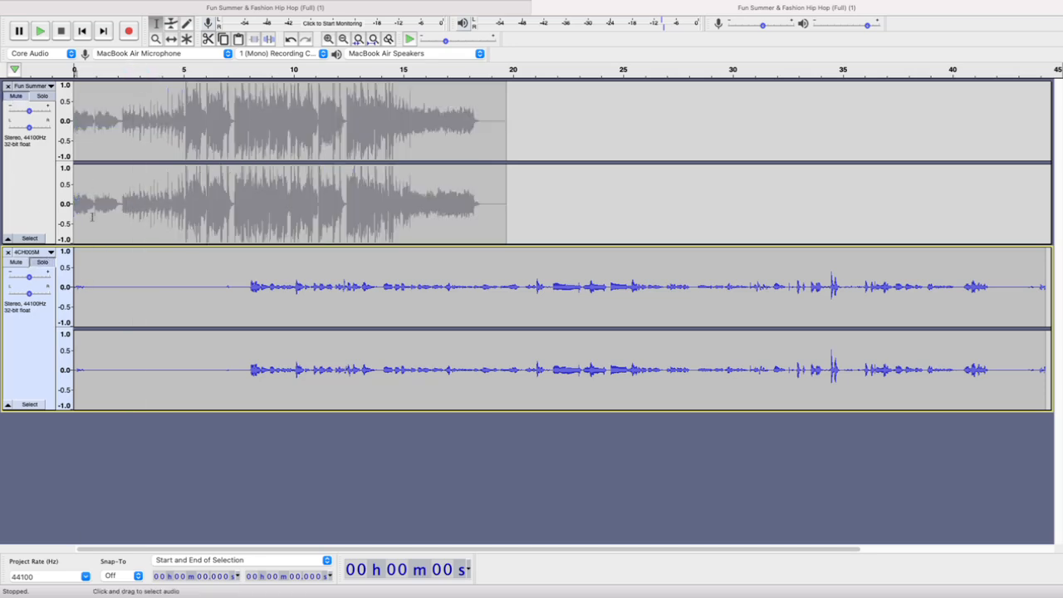
click(49, 262)
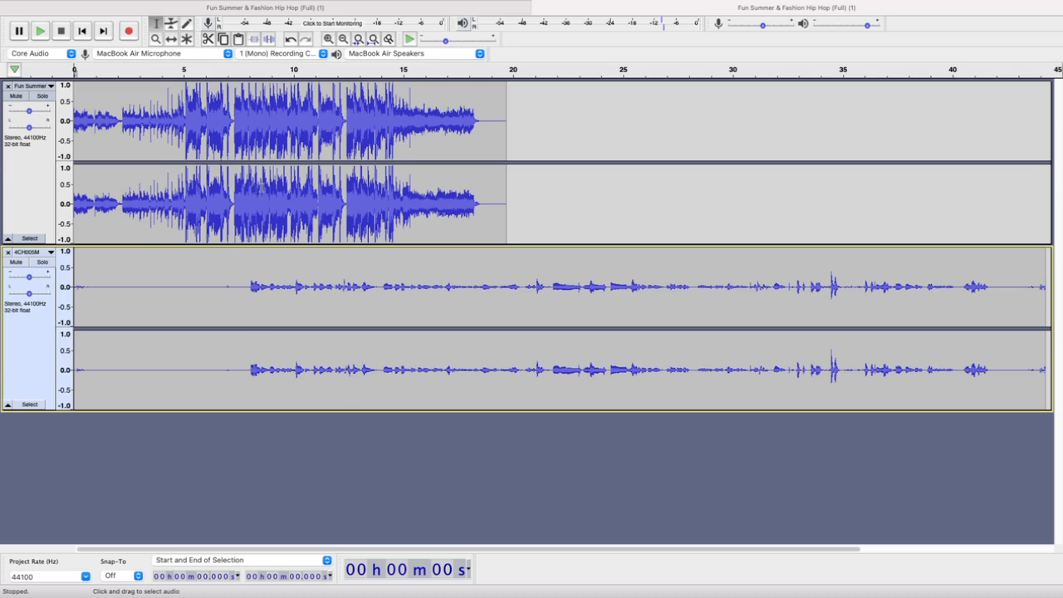
Play the music and the 4CH005M recording together from 7.007 s to hear how their levels compare
drag(230, 110, 411, 141)
drag(228, 277, 440, 313)
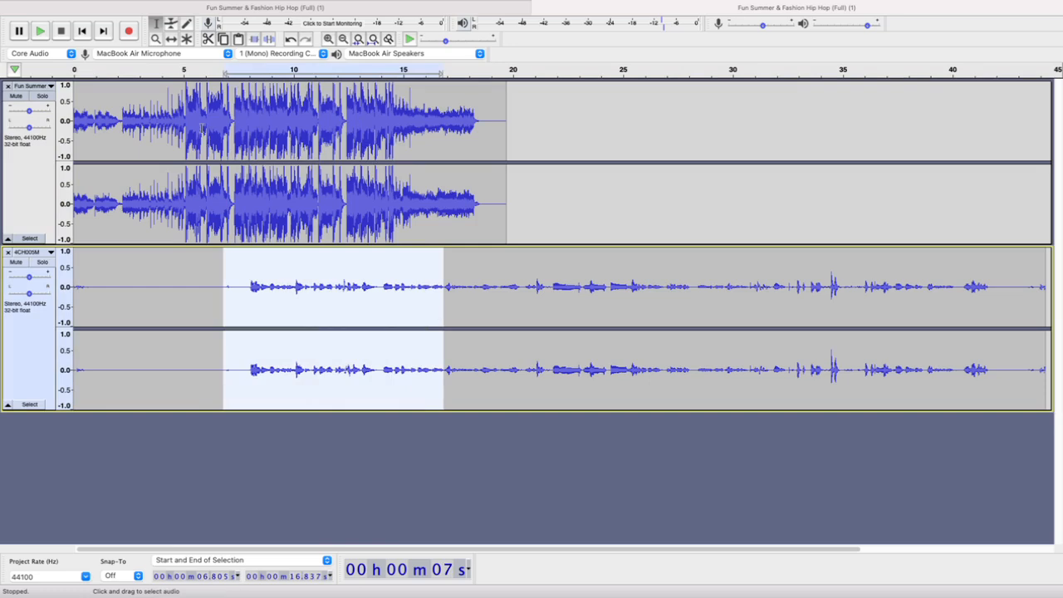
click(229, 120)
key(space)
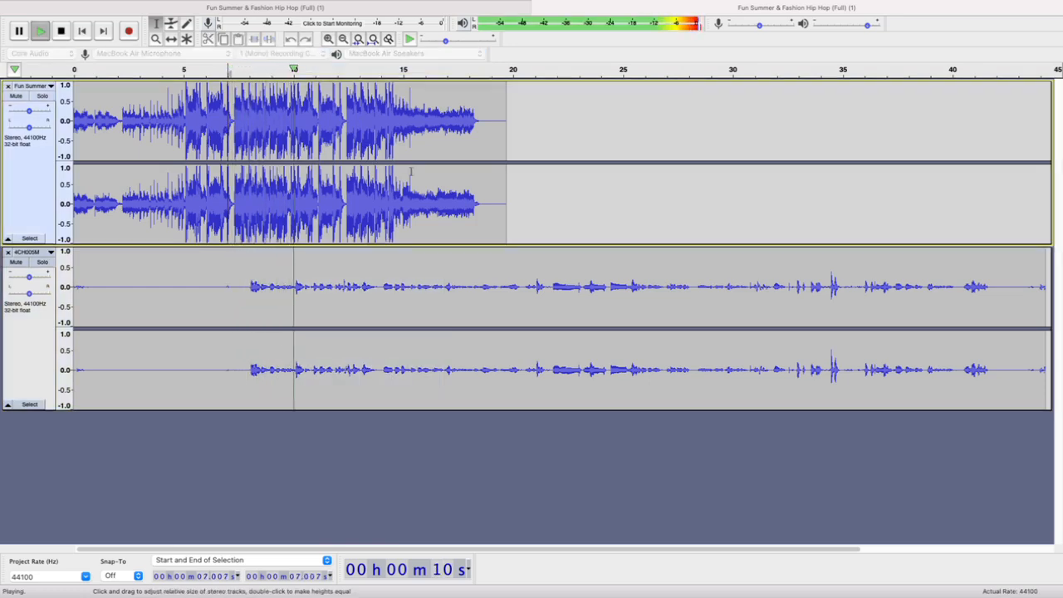
Finish the joint playback and play the 4CH005M recording alone from 7.259 s by soloing and unsoloing it
click(404, 71)
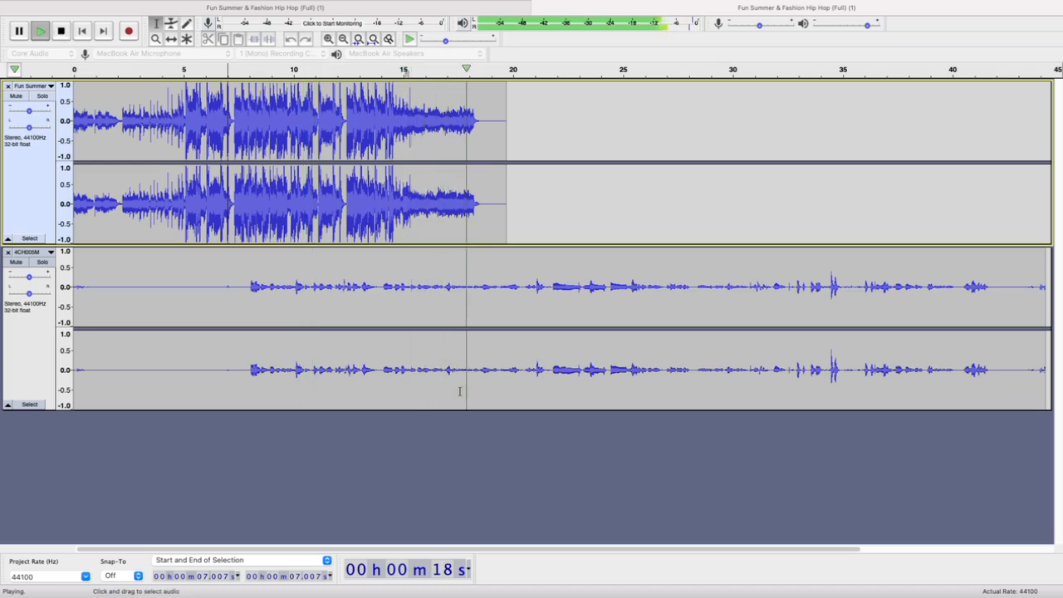
key(space)
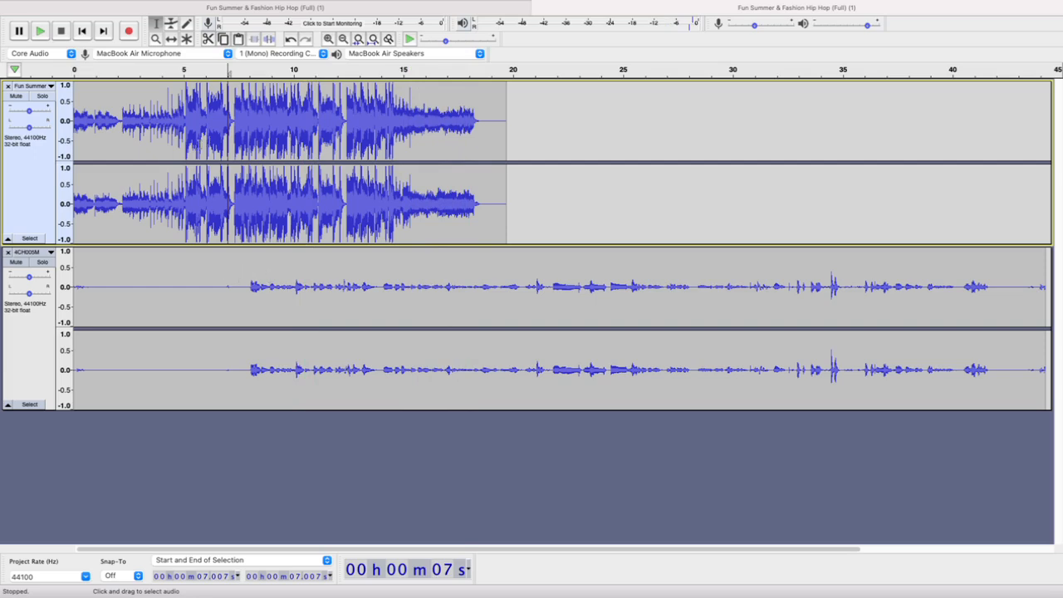
click(42, 262)
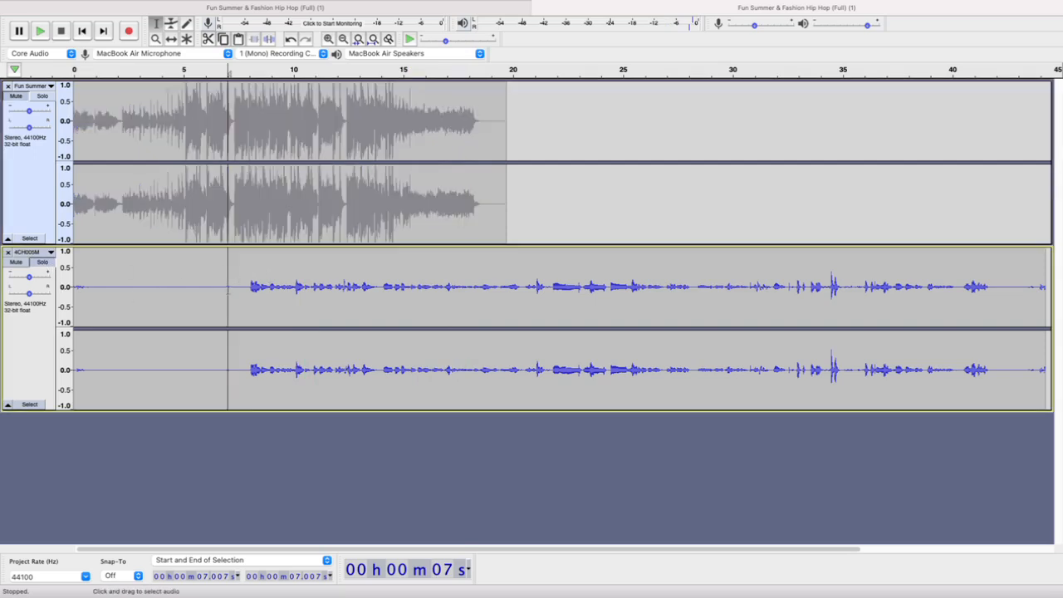
click(232, 269)
key(space)
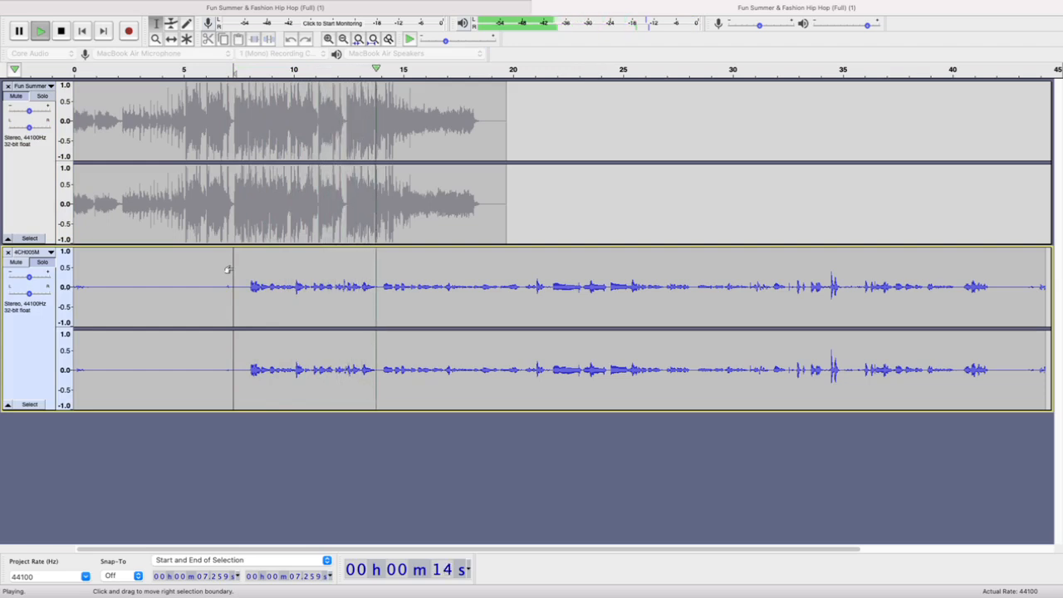
key(space)
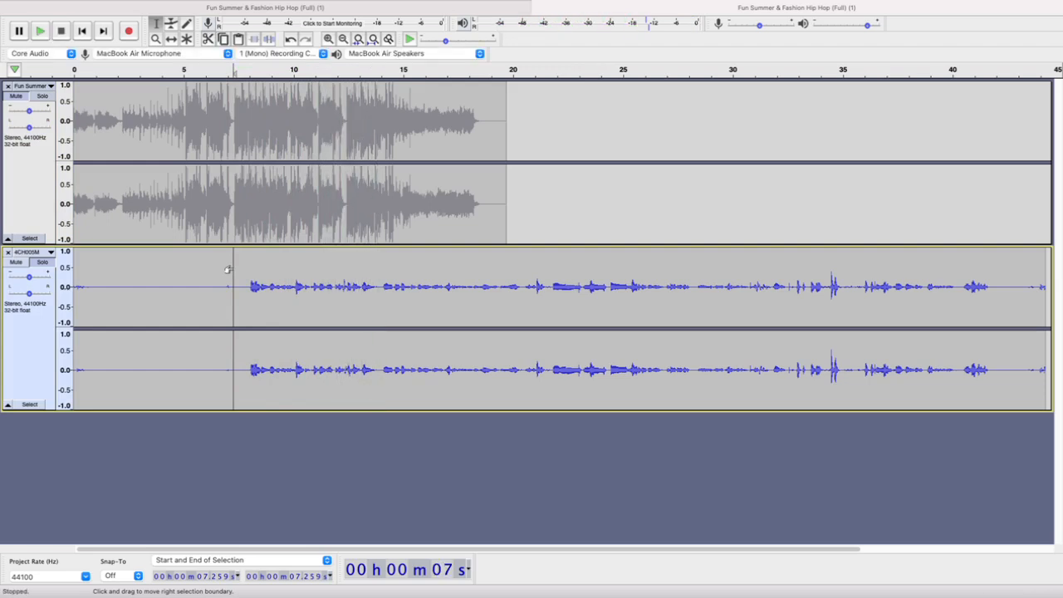
click(45, 264)
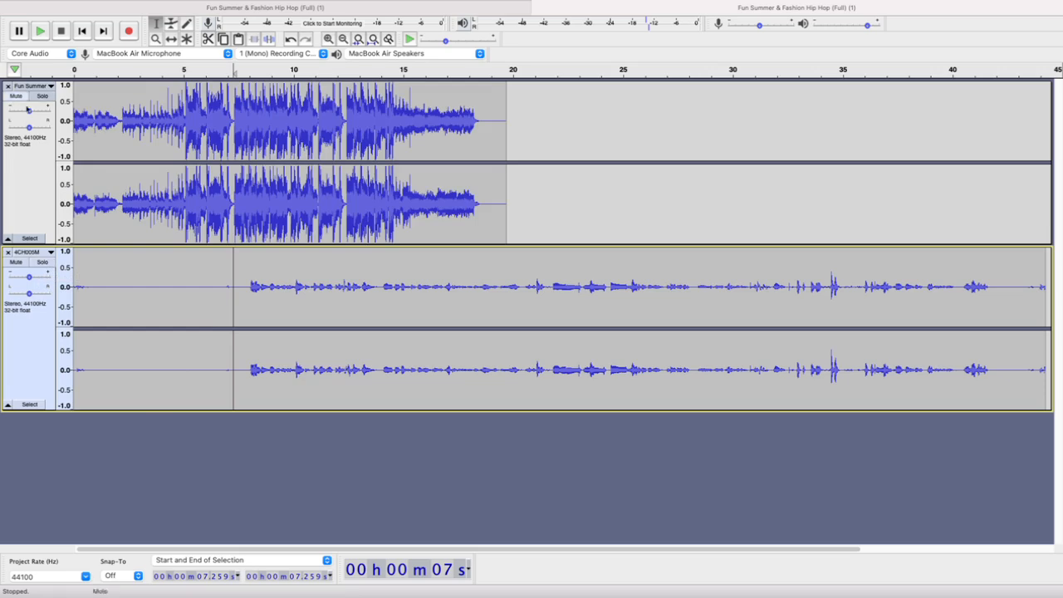
Try solo and mute on the 4CH005M recording, and restore the sound of both tracks
click(29, 177)
click(28, 333)
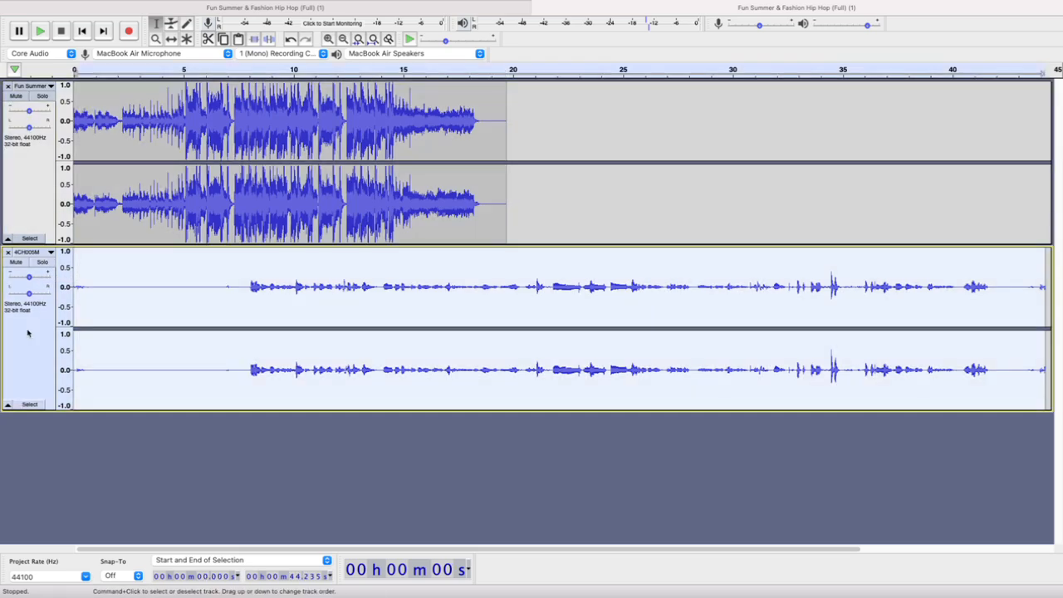
click(41, 262)
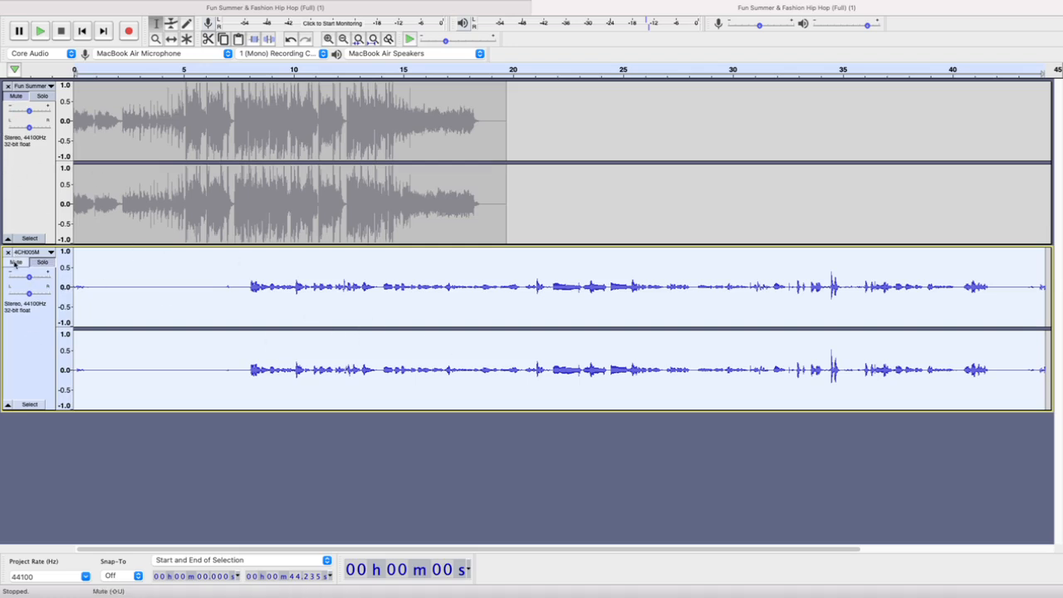
click(17, 263)
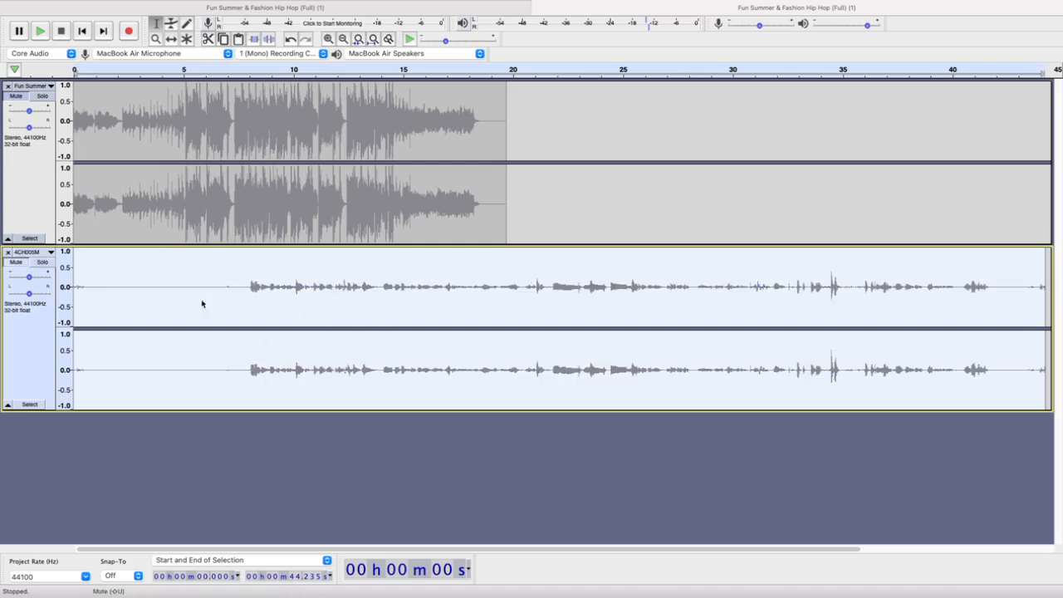
click(19, 266)
click(16, 96)
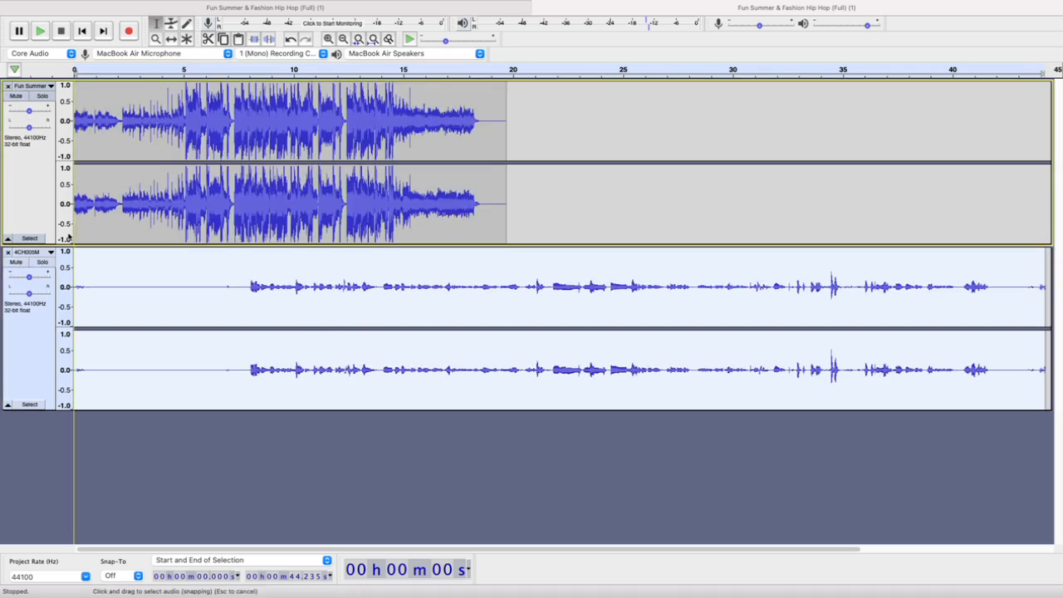
Shift the 4CH005M recording along the timeline to start at about 10.4 s, so its speech begins as the music ends
click(277, 295)
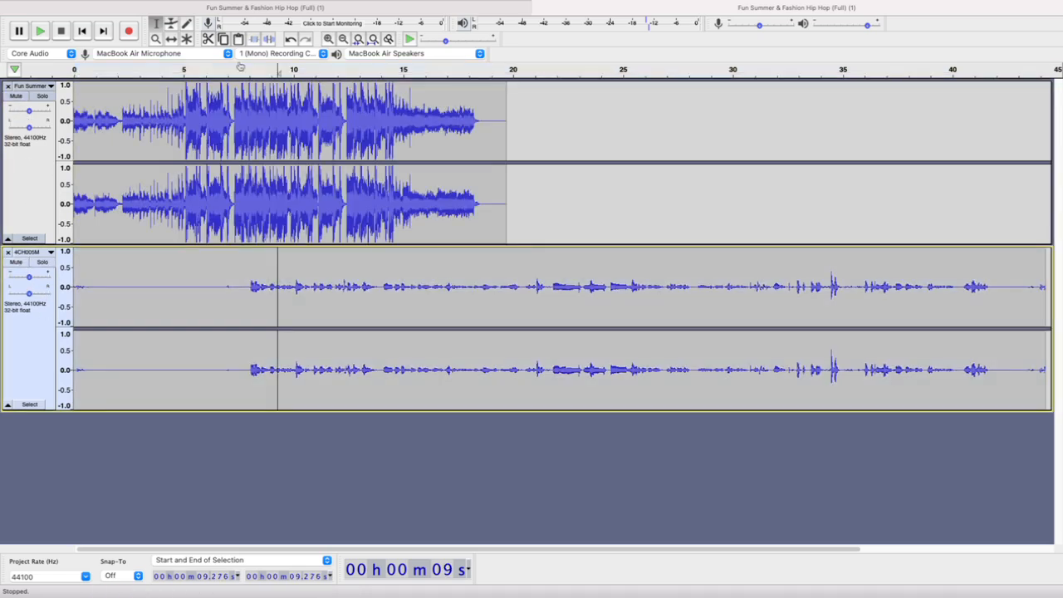
click(170, 39)
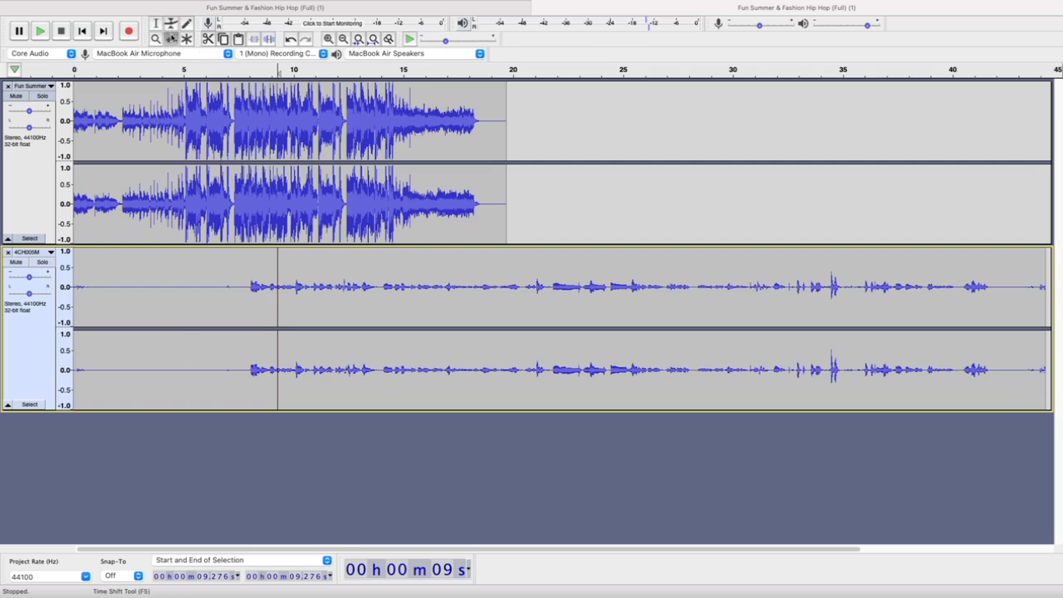
click(155, 24)
click(402, 291)
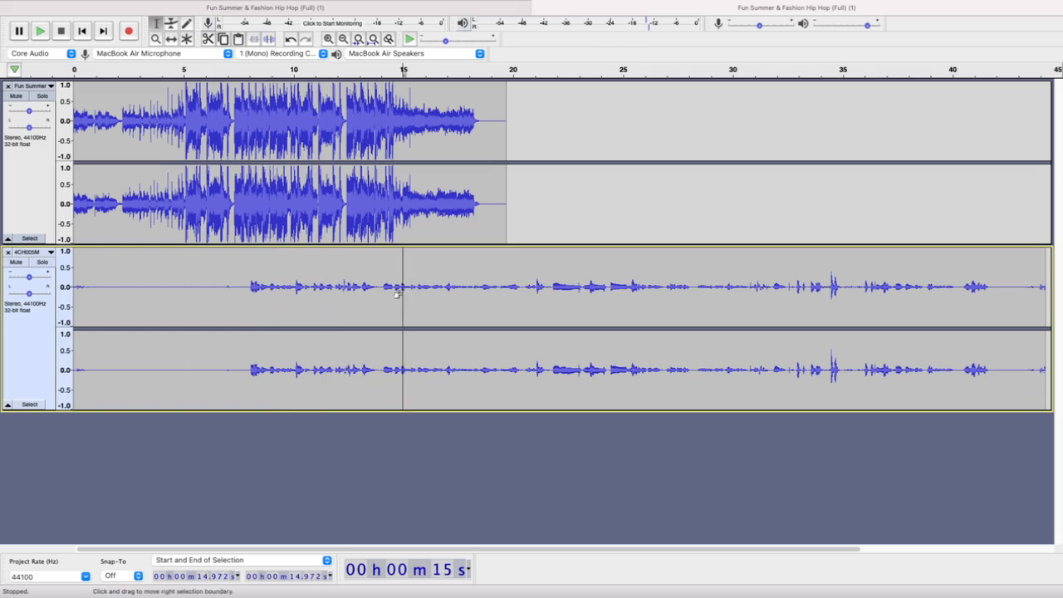
click(171, 39)
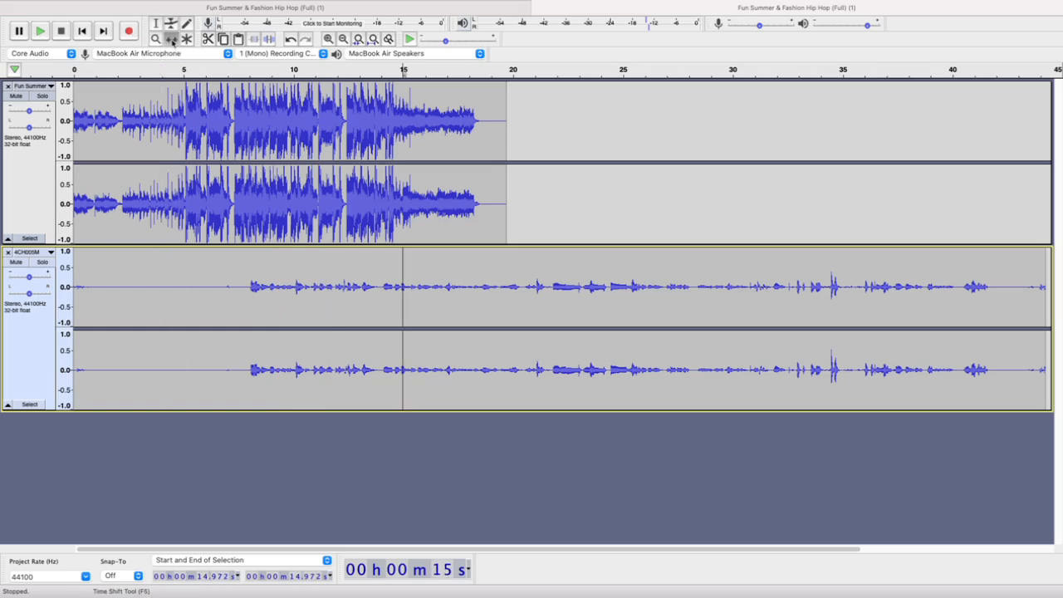
drag(212, 274, 437, 263)
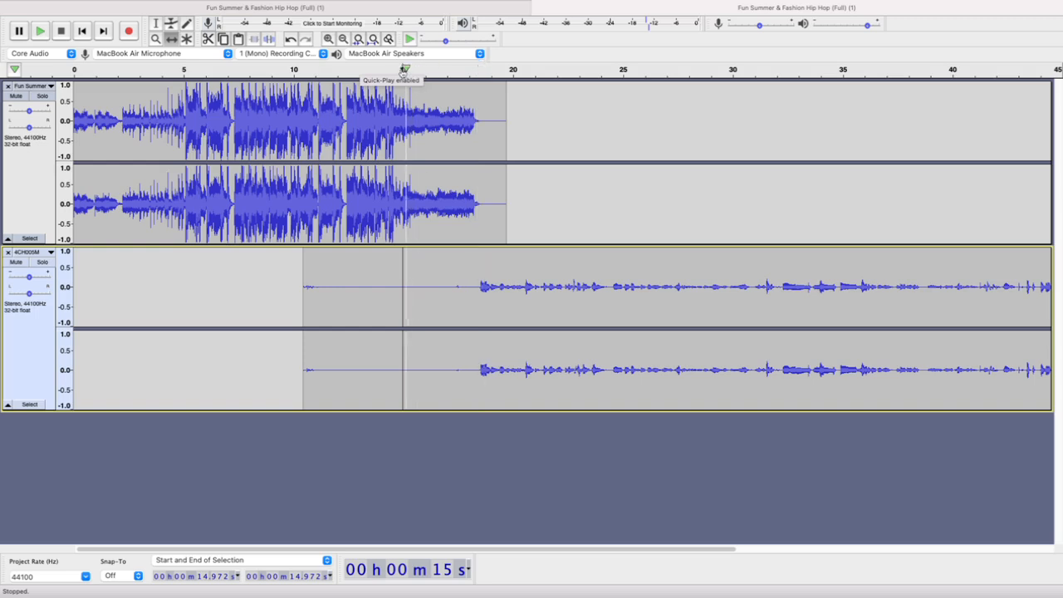
Play the transition from the music into the shifted recording from about 15 s, and play on from about 18 s
click(401, 70)
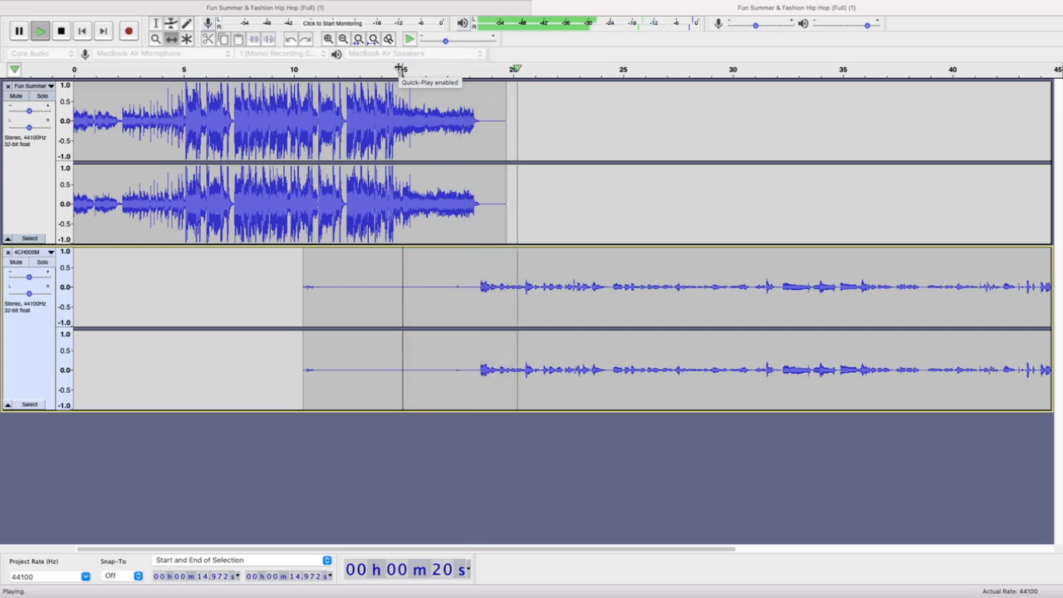
click(401, 68)
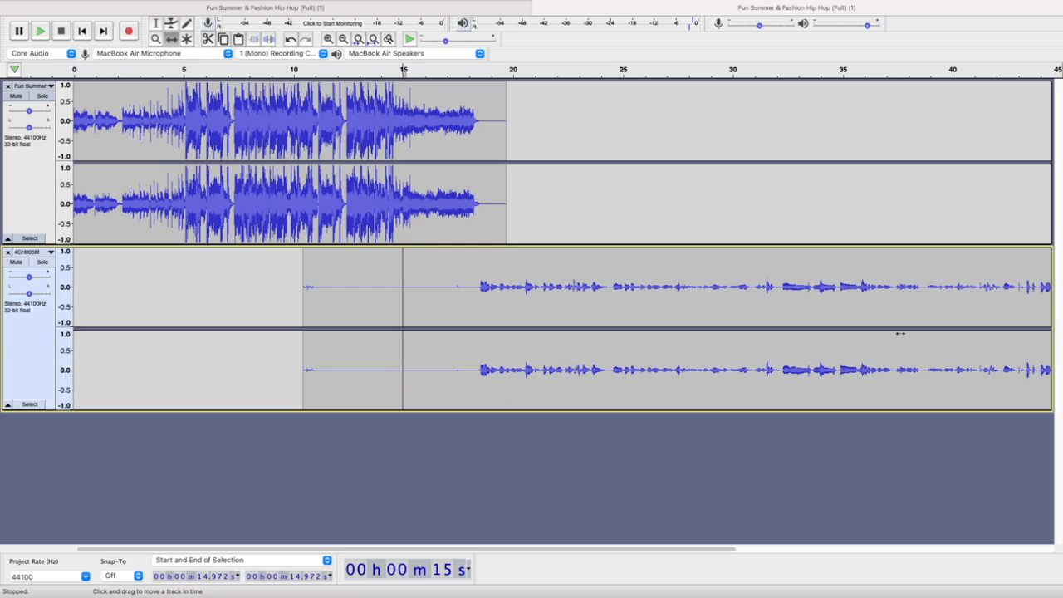
scroll(901, 333, right, 10)
scroll(900, 334, left, 5)
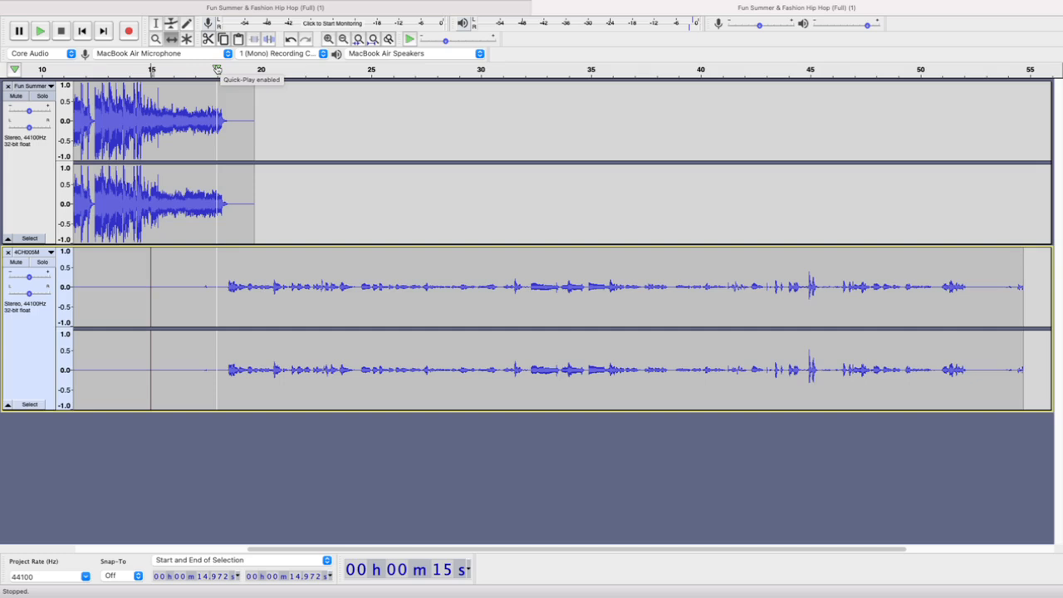
click(217, 69)
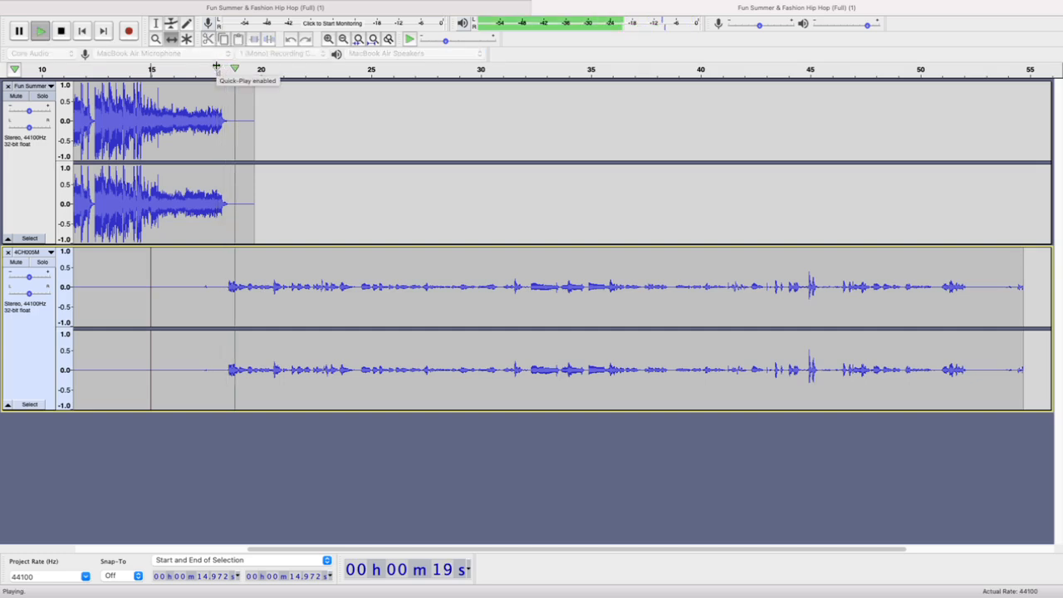
key(F1)
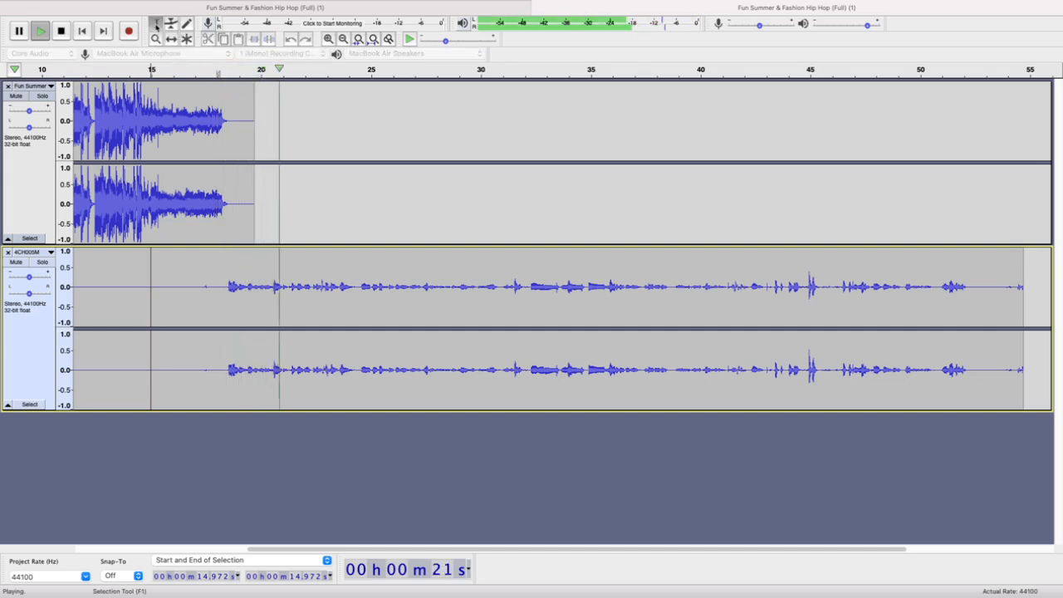
click(358, 275)
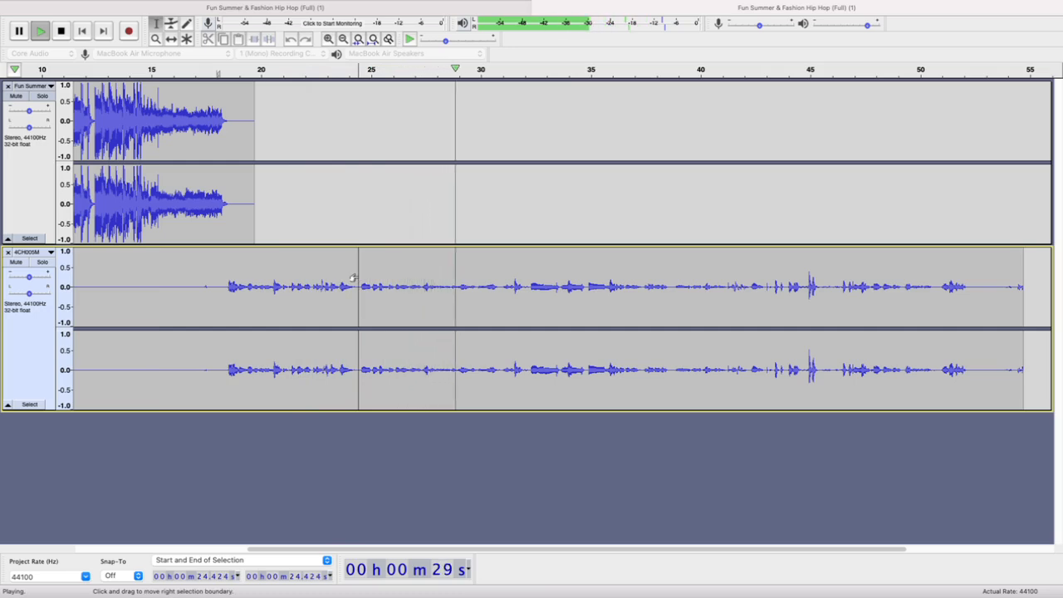
Select the 4CH005M section from 32.187 s to 45.975 s, audition it, and delete it
click(528, 283)
drag(529, 273, 791, 285)
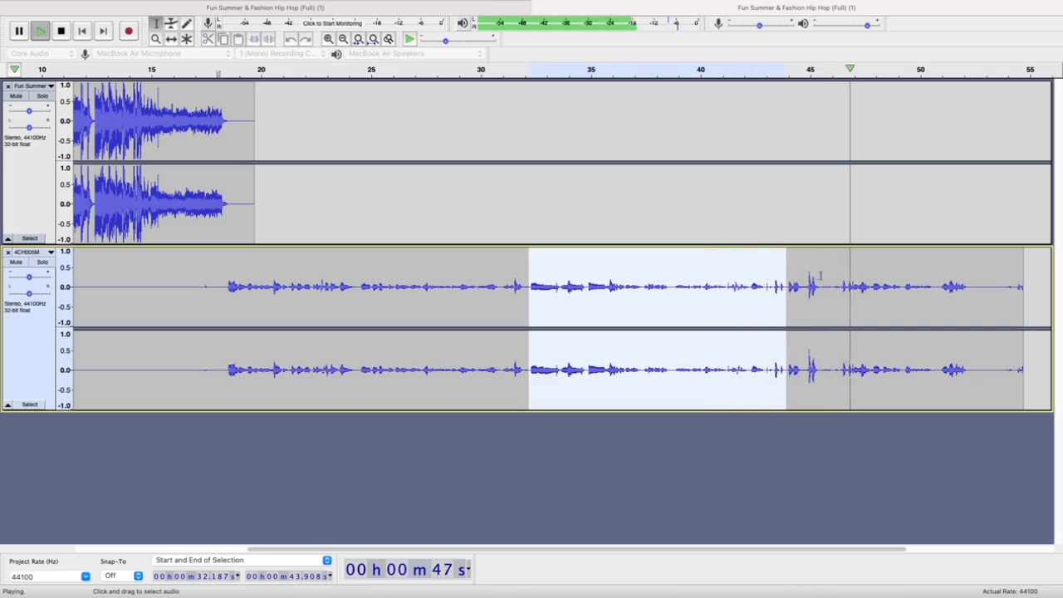
shift+click(830, 276)
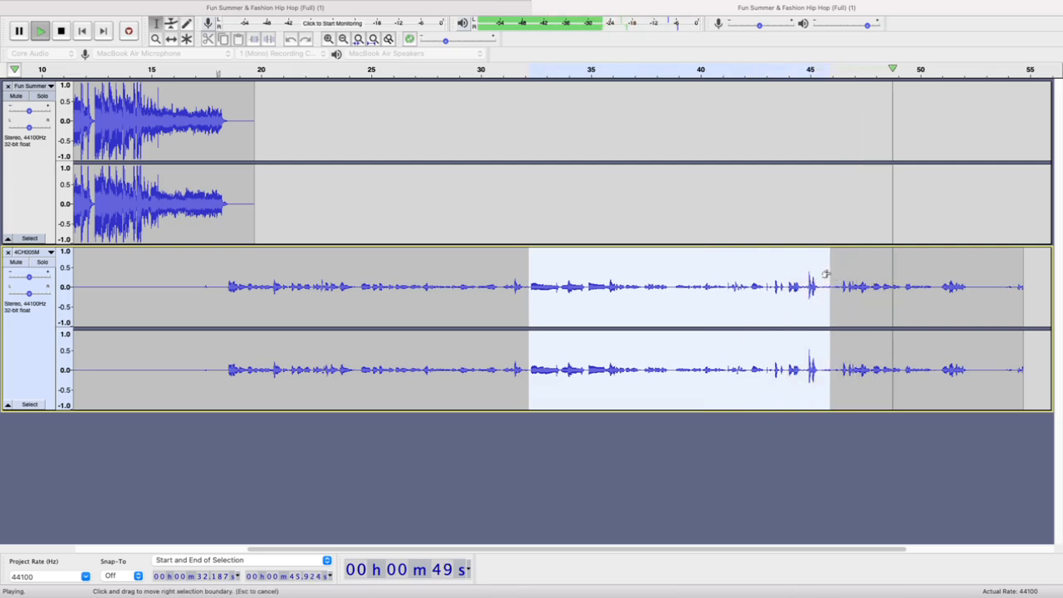
key(shift+Right)
key(shift+Right)
key(shift+Right)
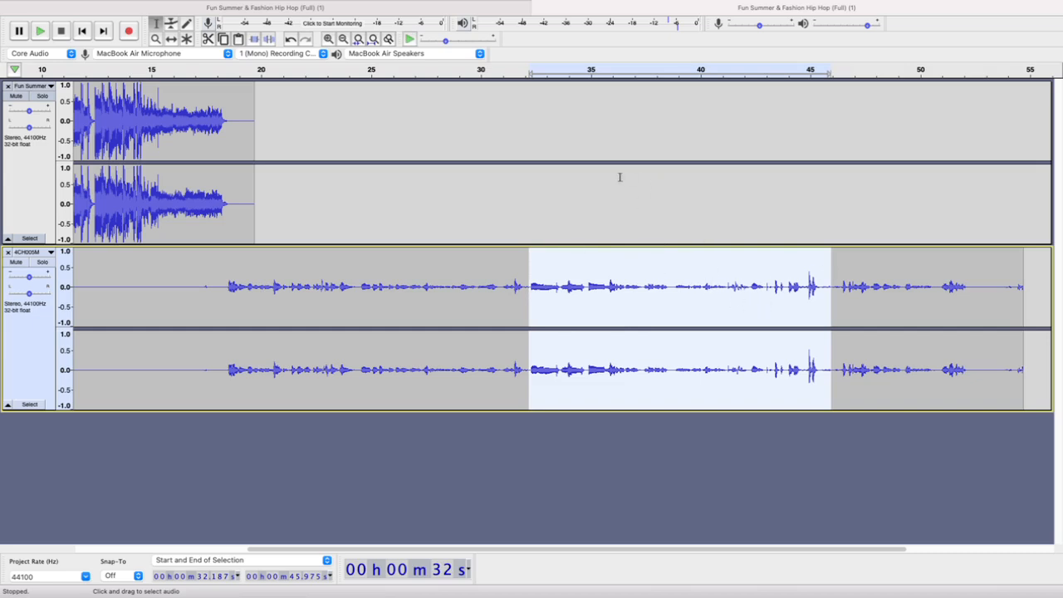
key(space)
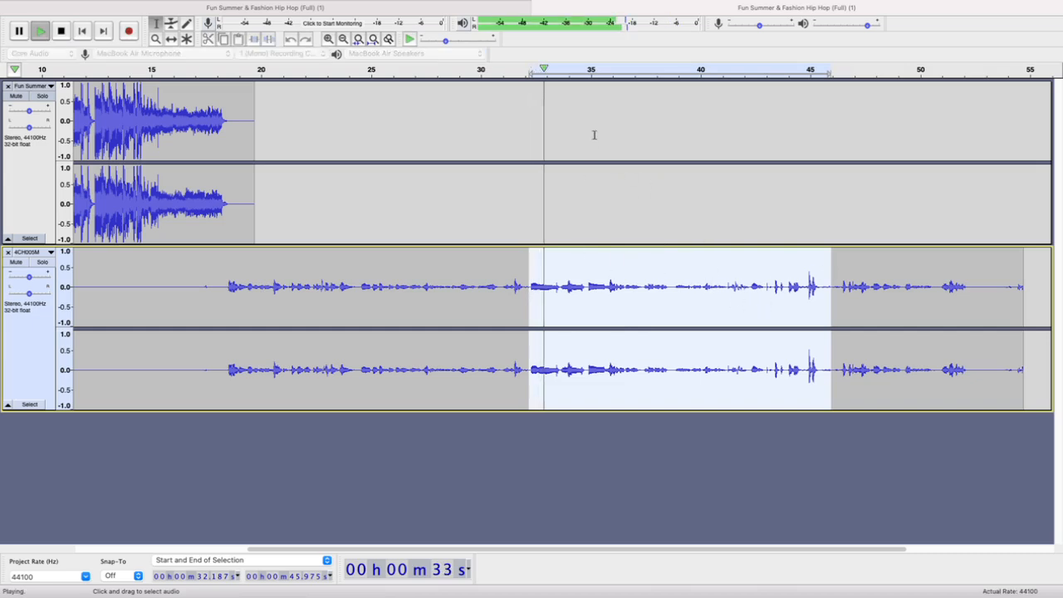
click(671, 71)
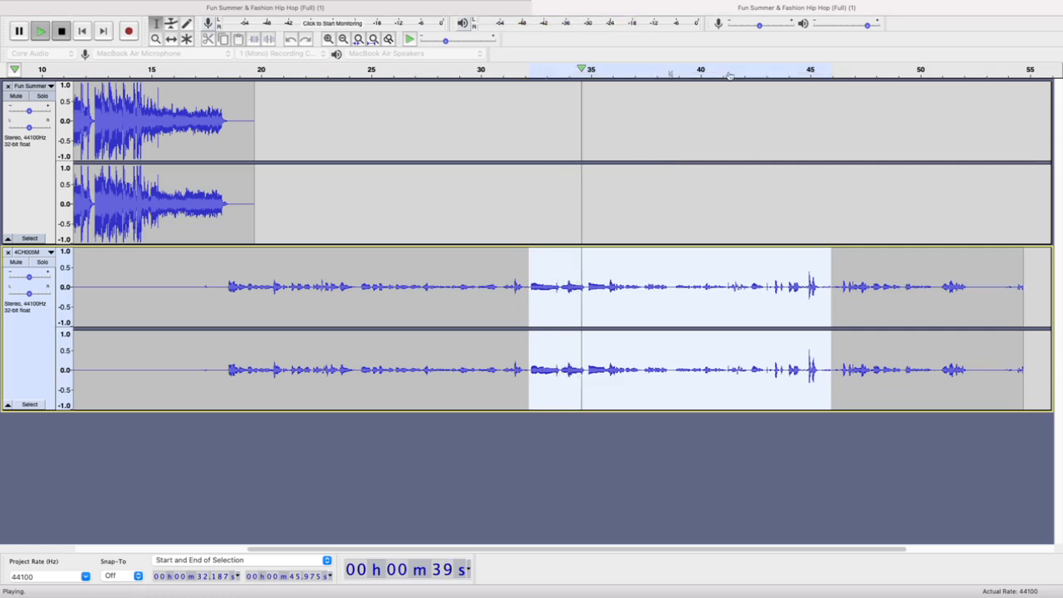
click(744, 72)
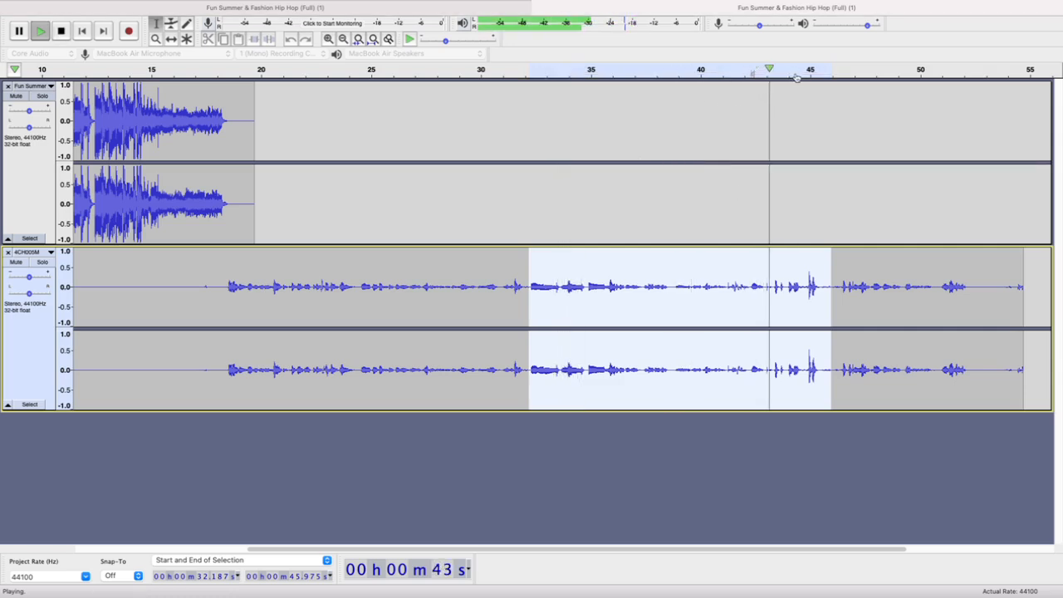
key(space)
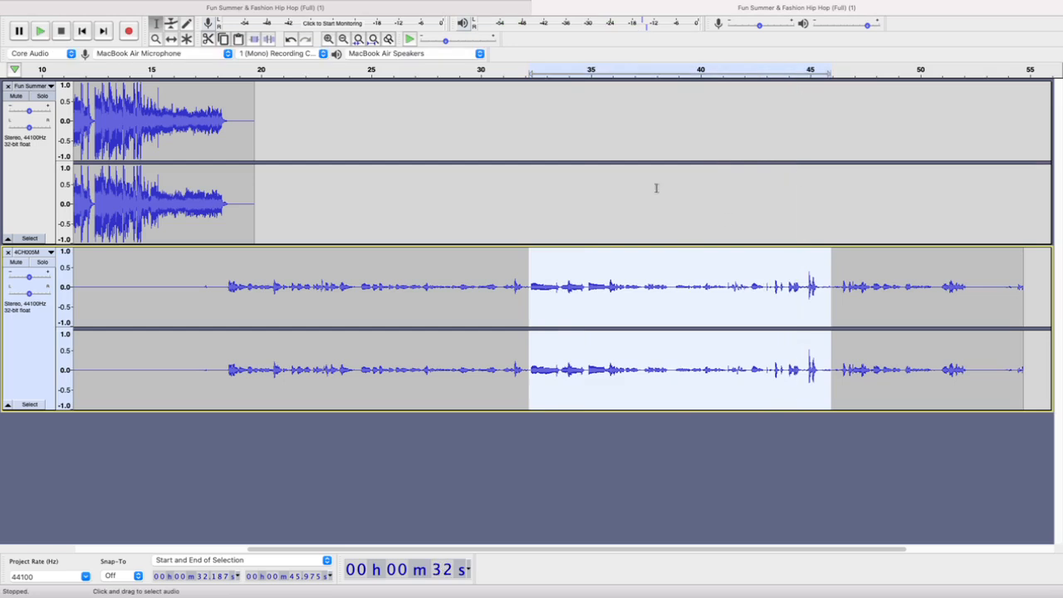
click(758, 75)
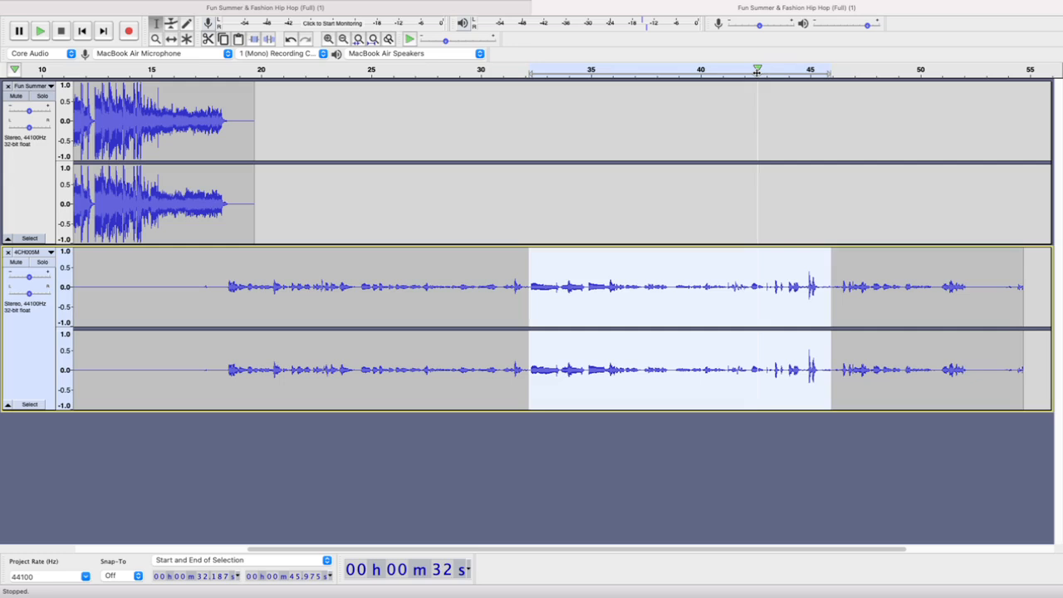
key(Delete)
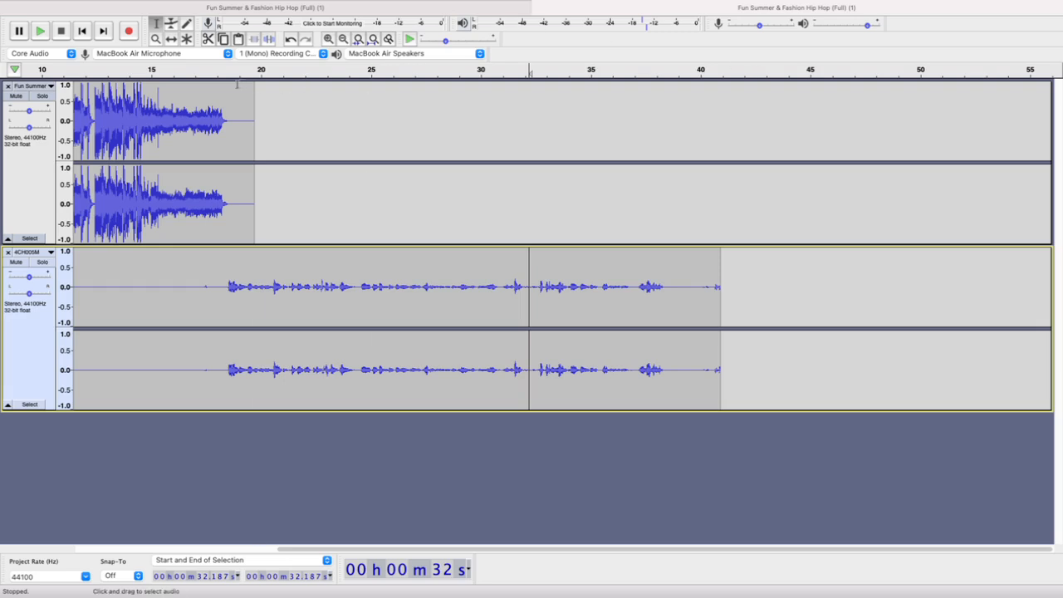
Play the shortened 4CH005M recording from about 18 s, and check the cut up close by replaying from 32.465 s
click(216, 71)
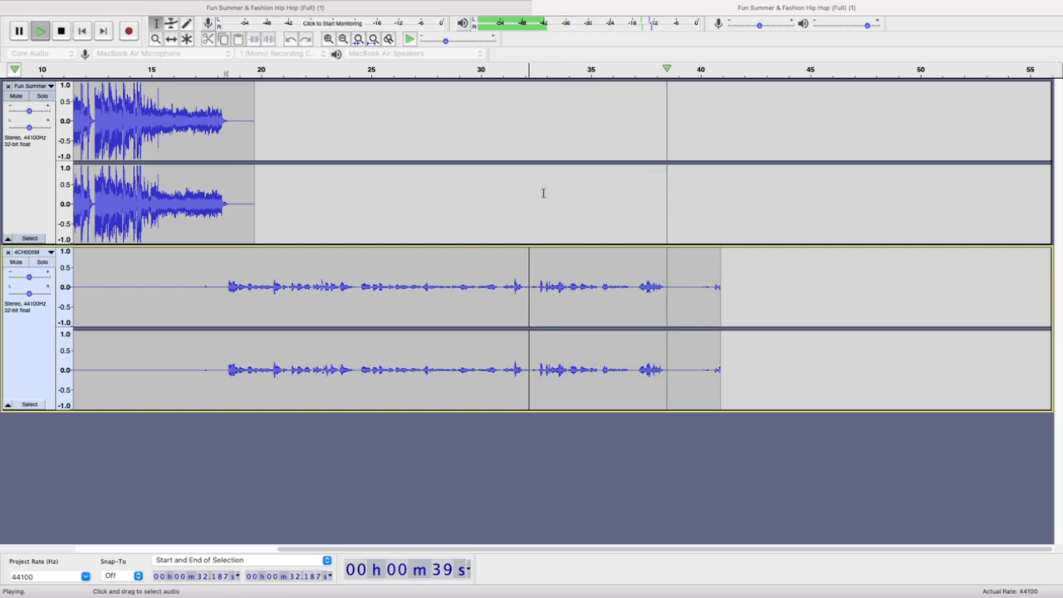
key(space)
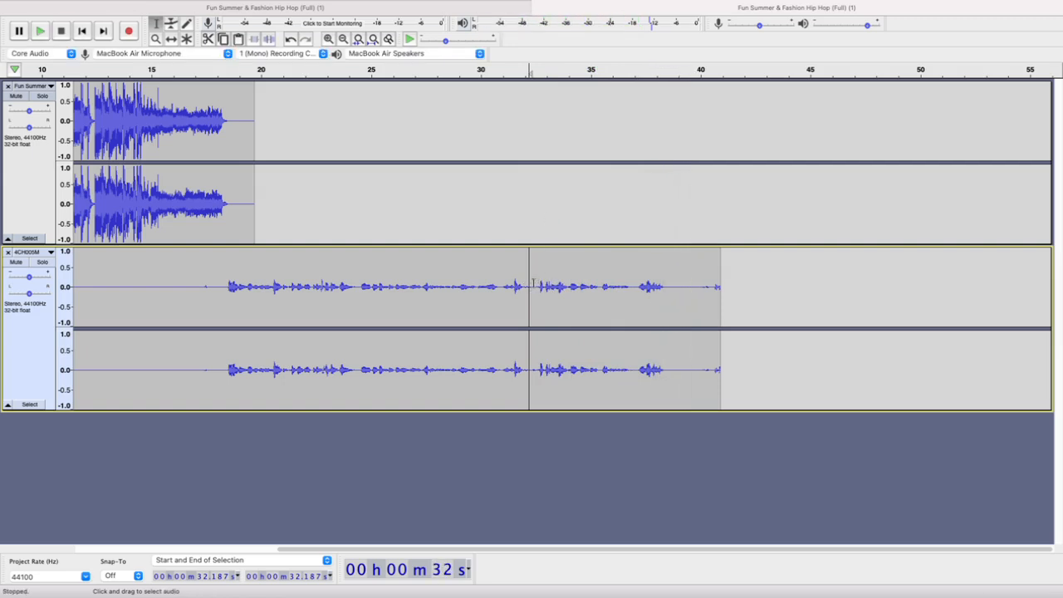
click(535, 282)
key(space)
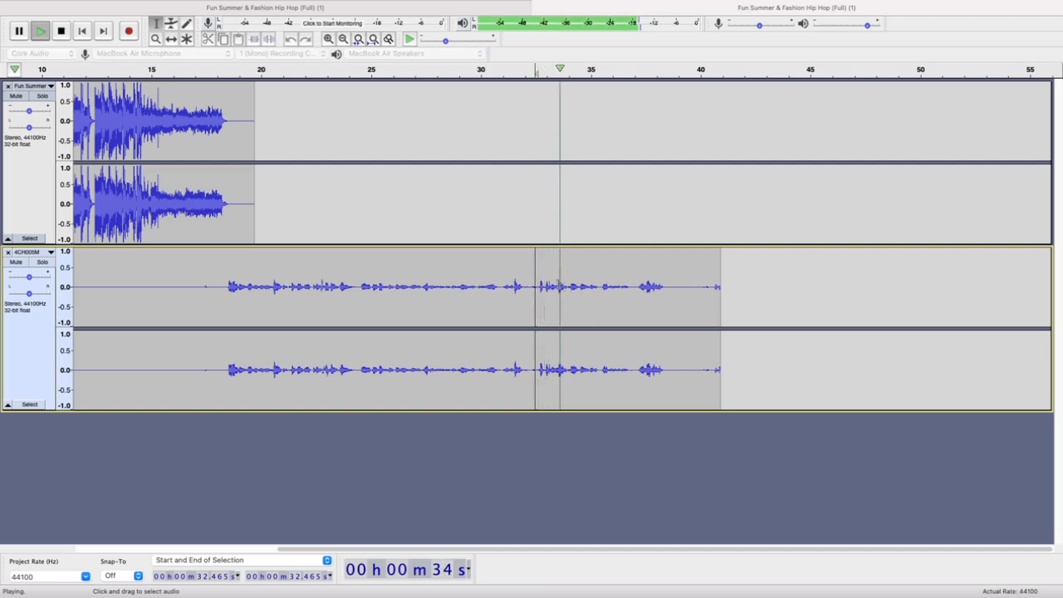
key(space)
scroll(538, 283, up, 3)
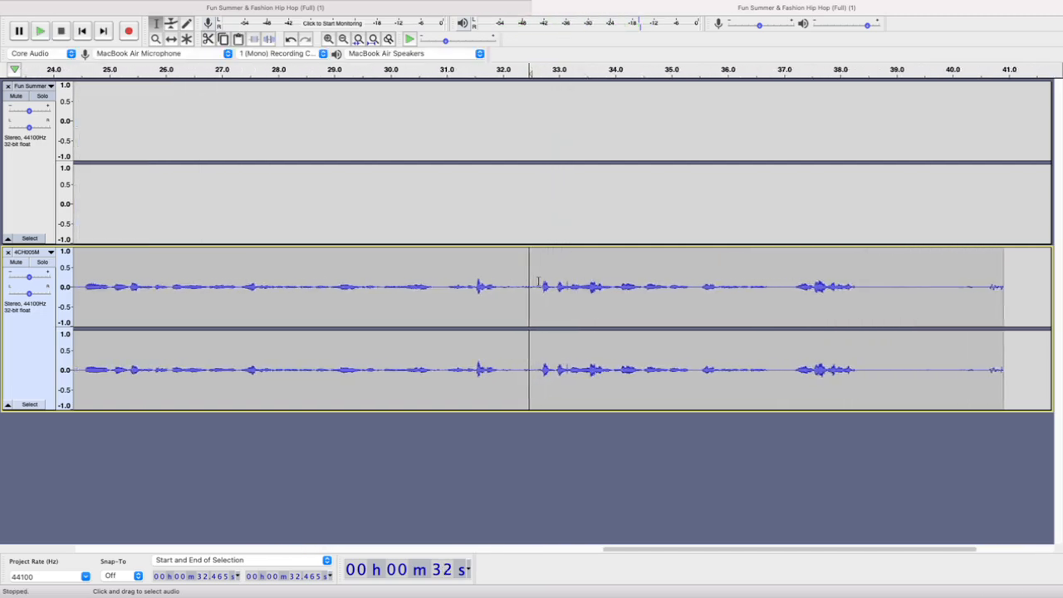
scroll(540, 281, up, 2)
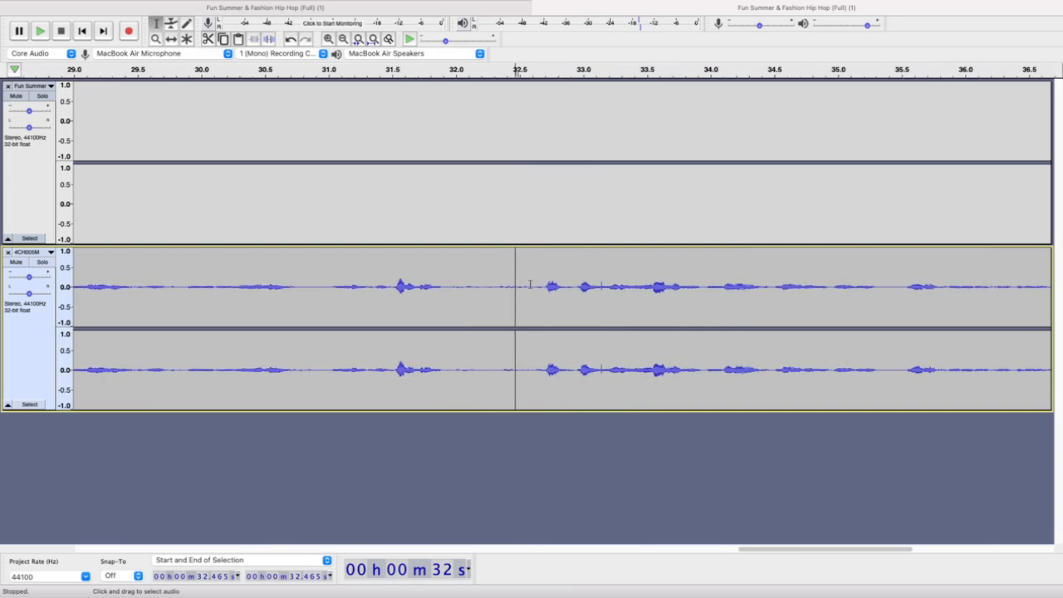
Audition the 4CH005M speech just after the cut, playing the section from 33.515 s to 33.953 s
scroll(562, 287, up, 1)
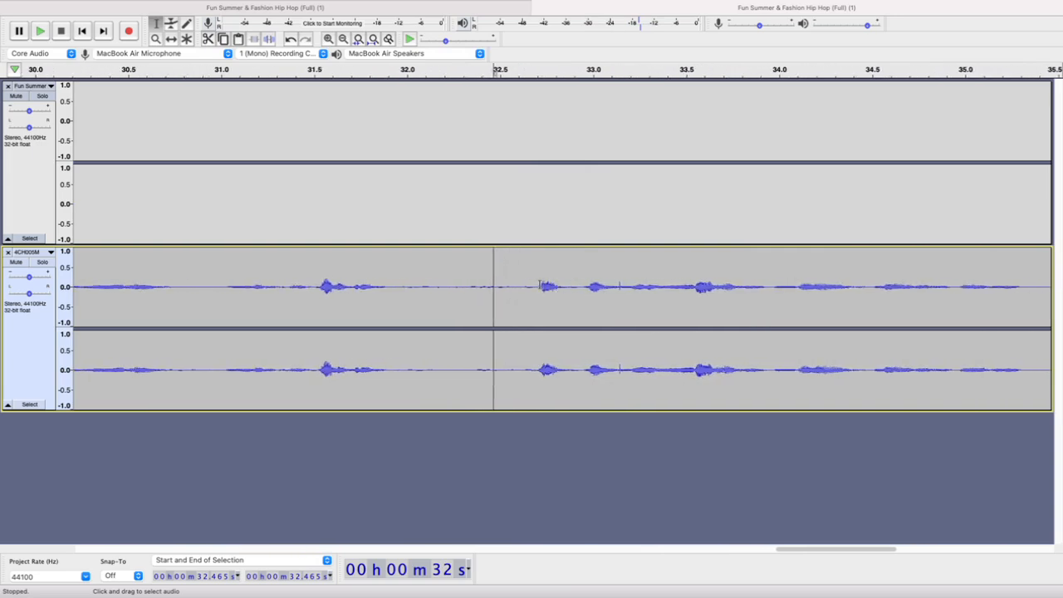
drag(537, 285, 766, 285)
key(space)
key(space)
key(space)
key(space)
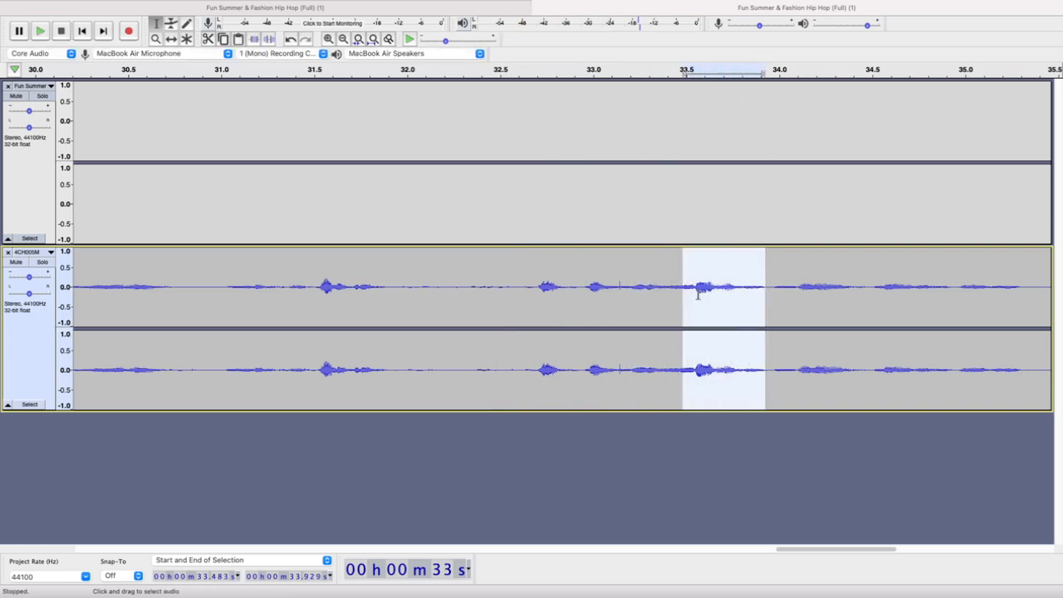
drag(689, 287, 767, 282)
key(space)
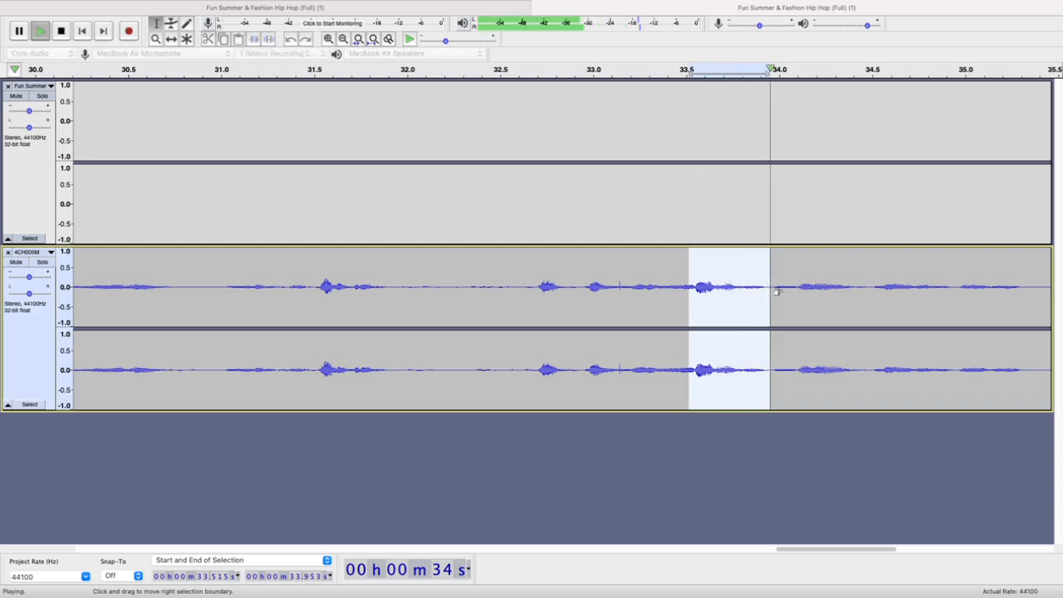
key(space)
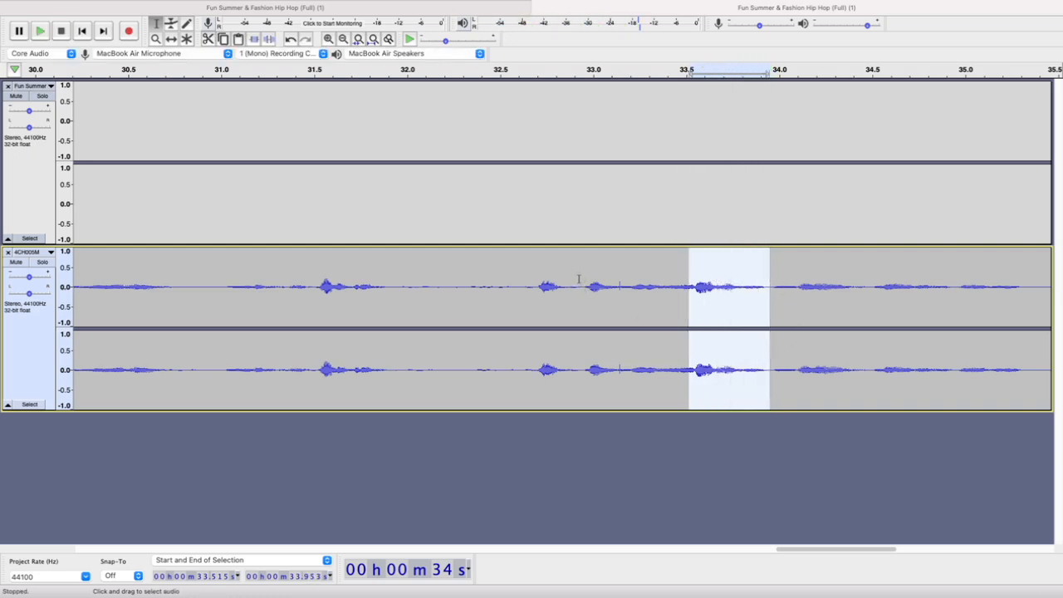
Select the short sound in 4CH005M from 32.692 s to 32.933 s and delete it
click(580, 281)
drag(531, 277, 564, 287)
key(space)
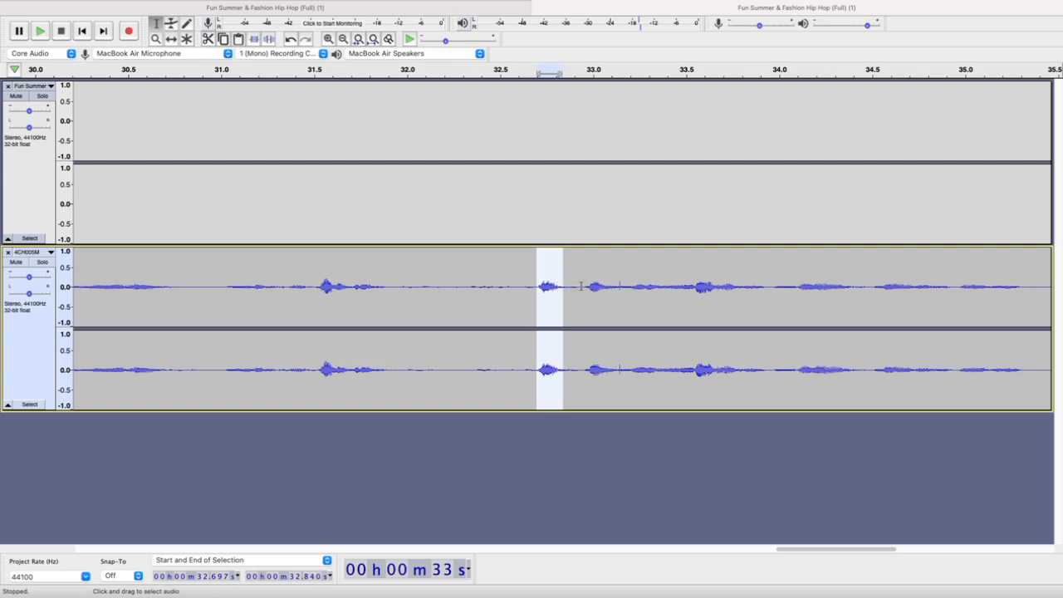
click(582, 287)
ctrl+scroll(583, 287, up, 3)
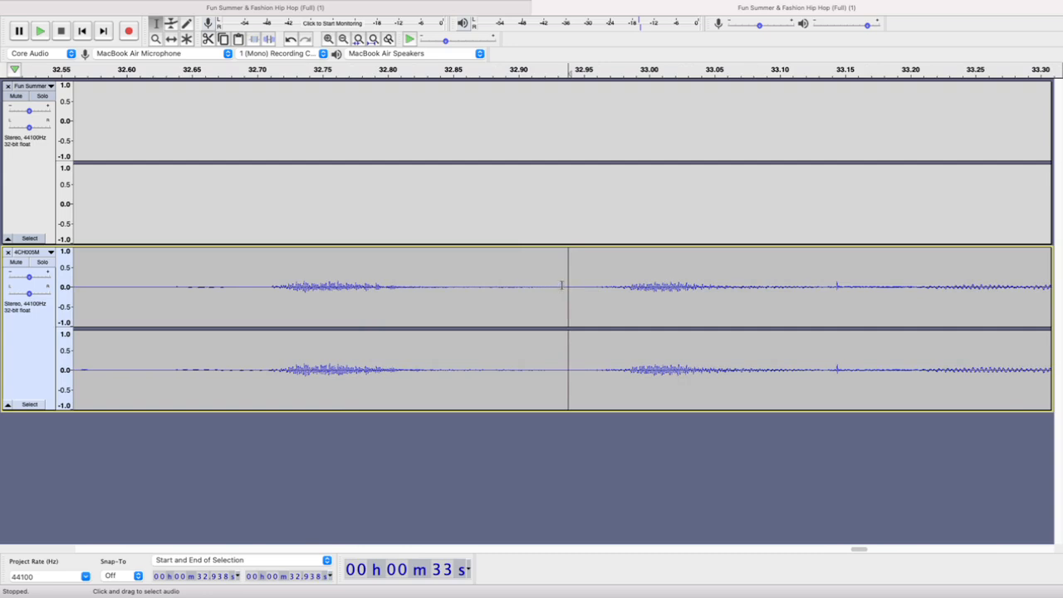
click(561, 285)
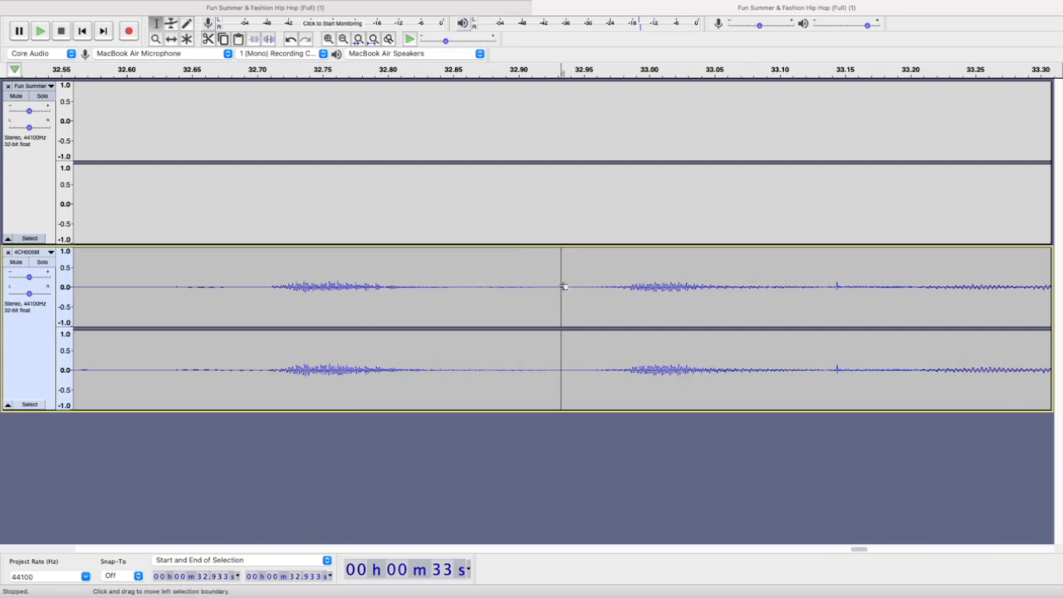
shift+click(247, 288)
ctrl+scroll(319, 310, down, 1)
ctrl+scroll(318, 310, down, 2)
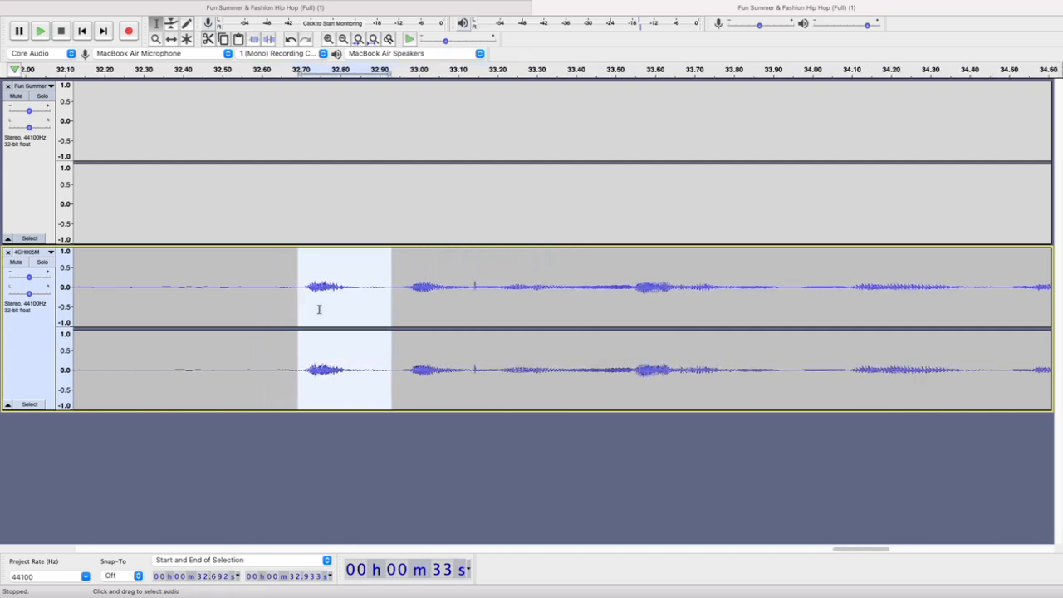
key(Left)
ctrl+scroll(335, 313, down, 3)
ctrl+scroll(337, 315, down, 5)
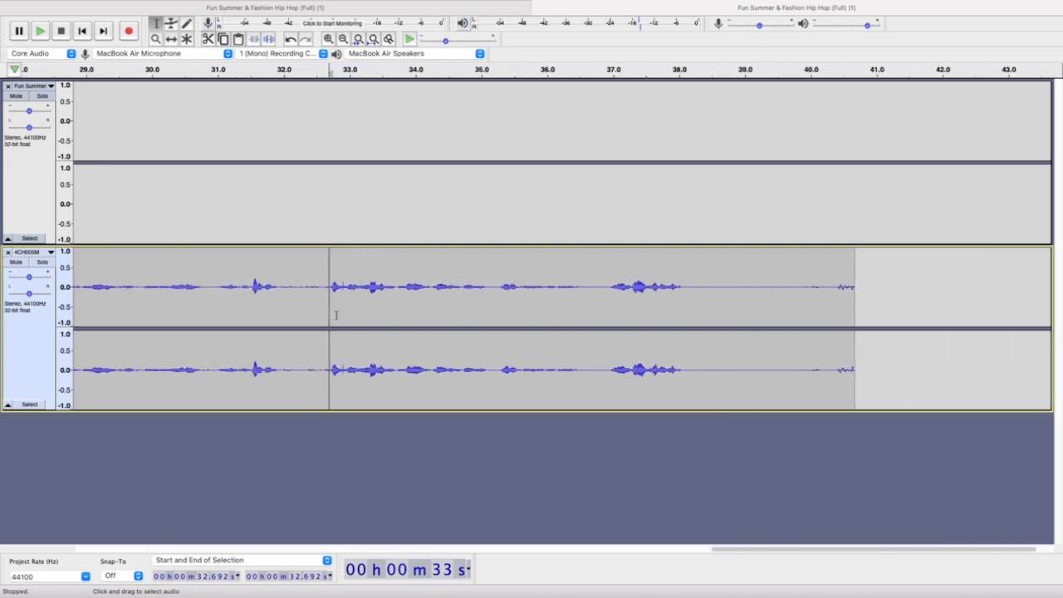
Undo the short sound's deletion and the larger cut, and delete the 4CH005M section from 32.187 s to 45.975 s again
scroll(337, 315, left, 3)
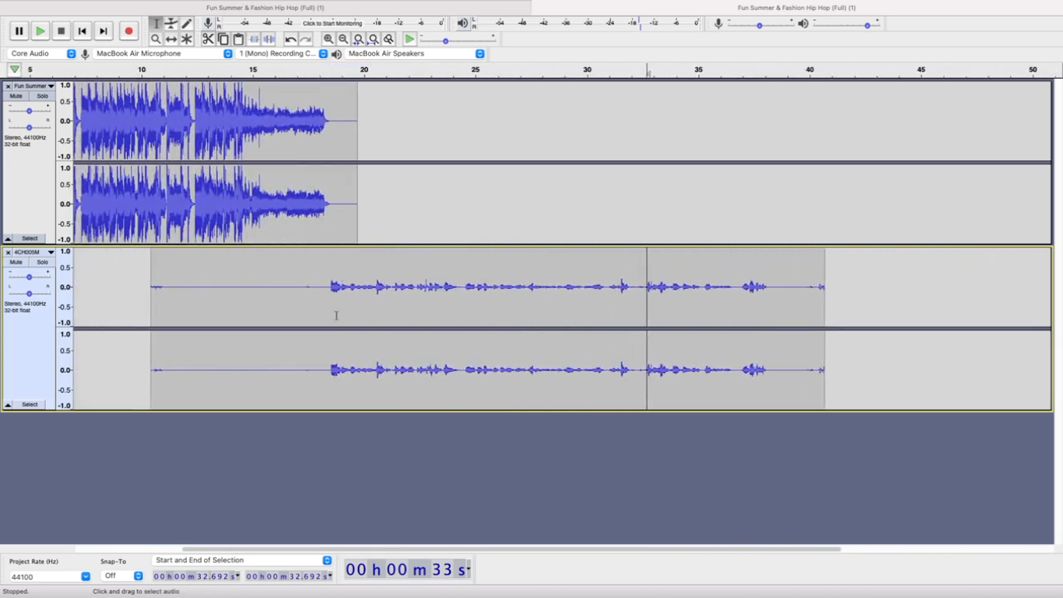
click(796, 287)
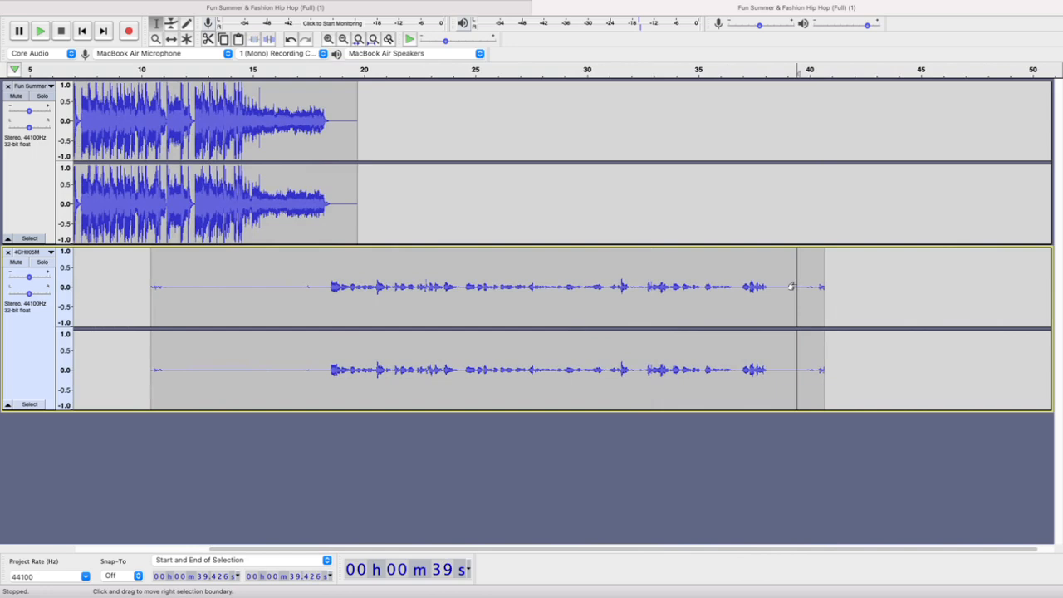
key(space)
key(super+z)
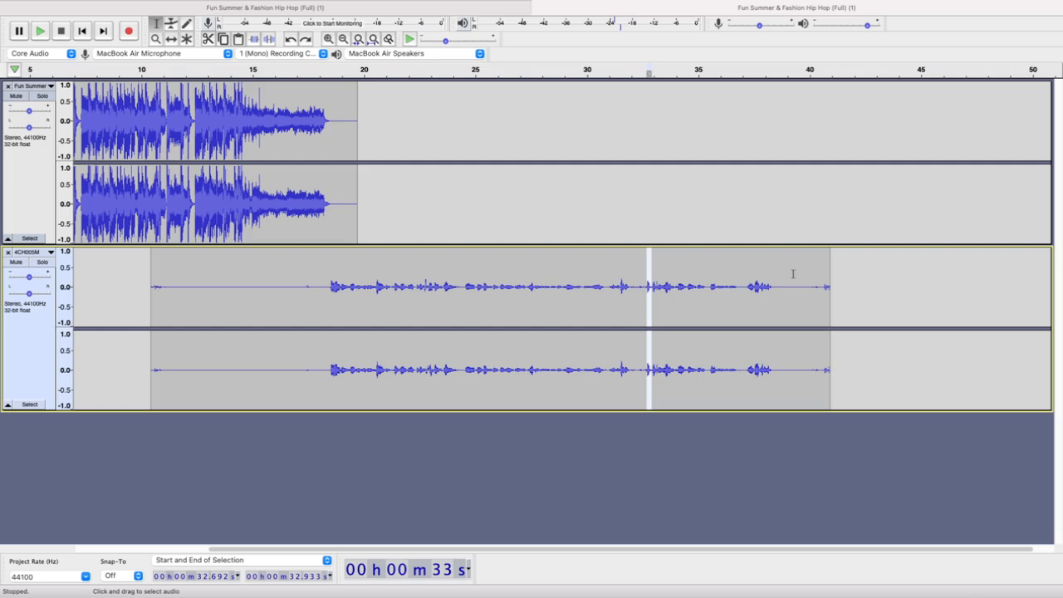
key(Delete)
key(super+z)
key(super+z)
key(super+3)
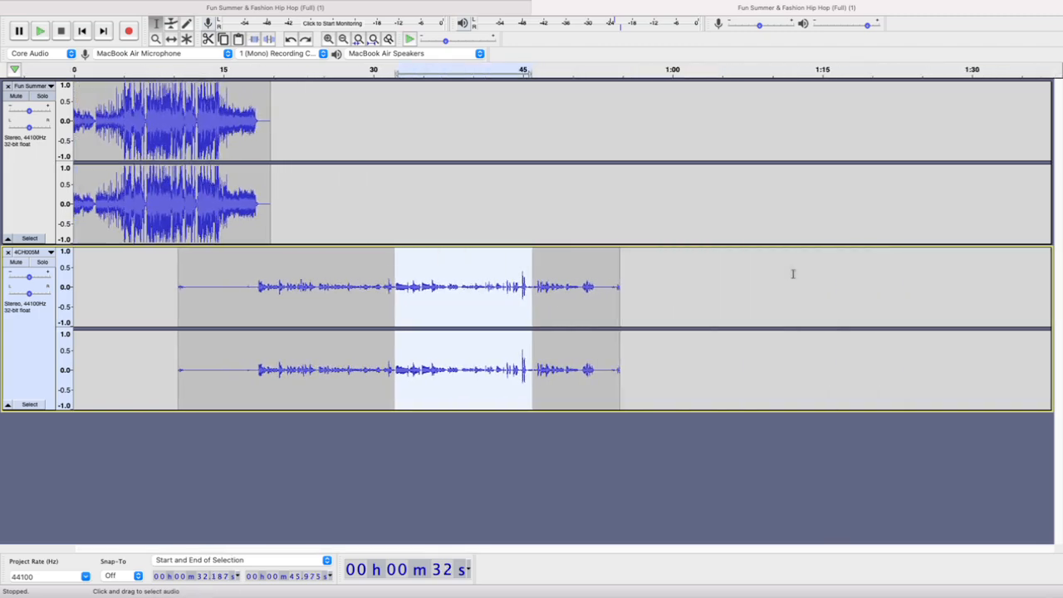
key(Delete)
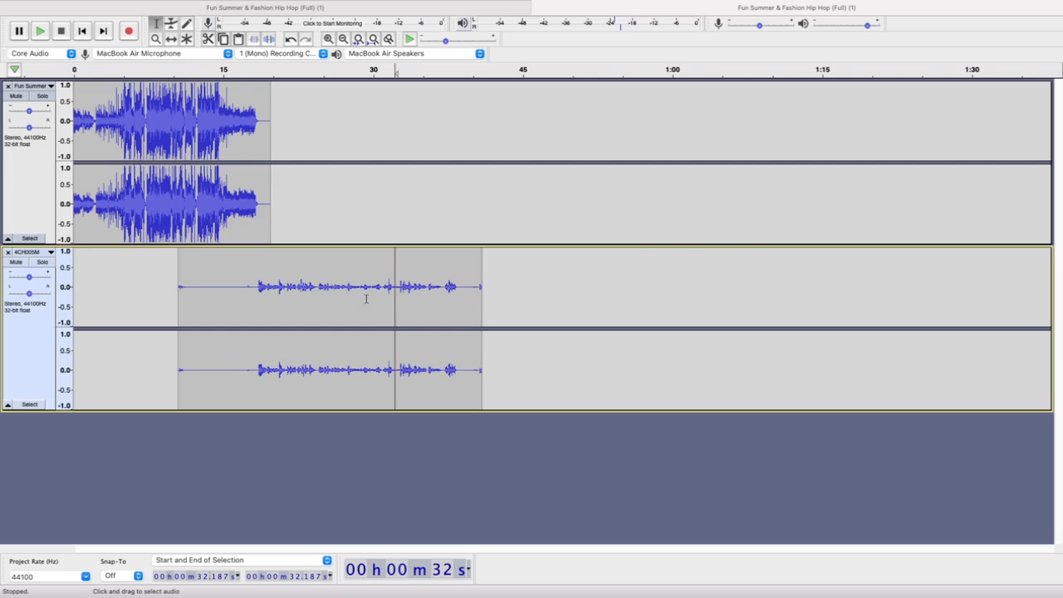
Play the 4CH005M recording up close from 32.504 s to locate the stray sound after the cut
key(super+1)
key(super+1)
key(super+1)
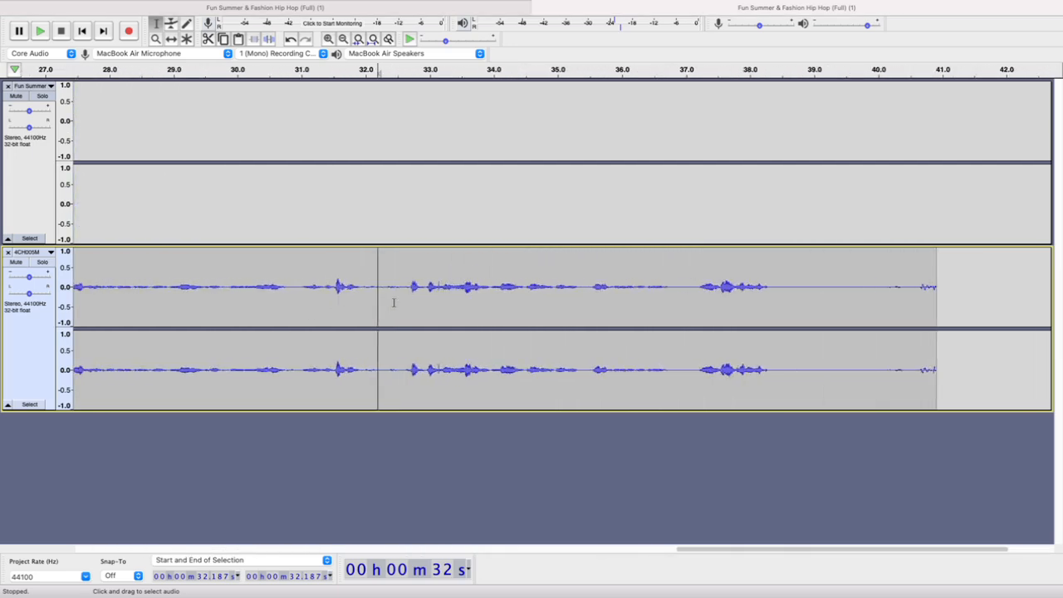
click(398, 286)
key(space)
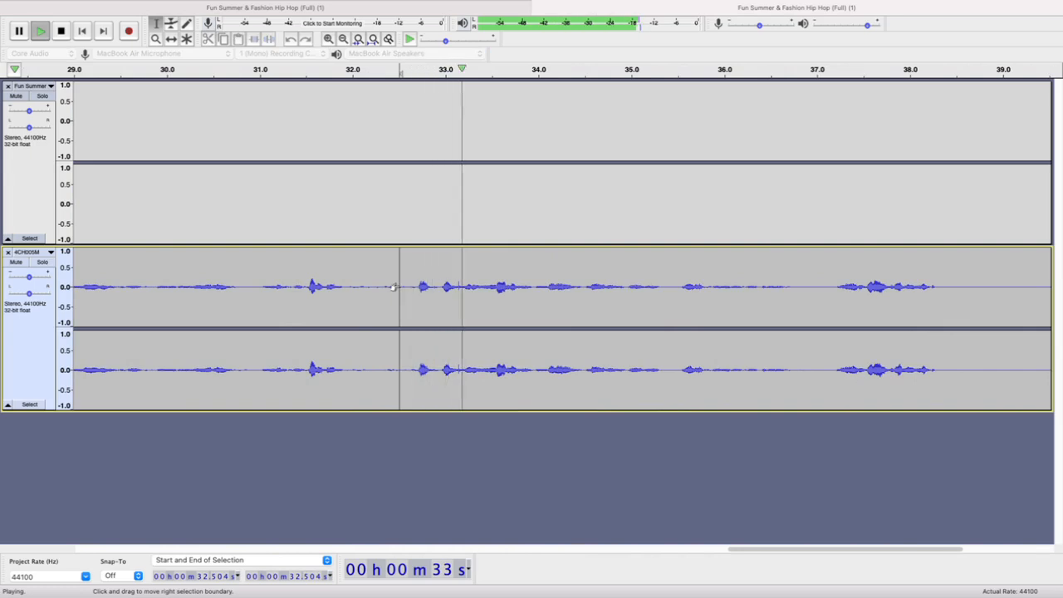
key(space)
Select the stray sound in 4CH005M from 32.602 s to 32.933 s, try deleting it, and undo the deletion
click(439, 287)
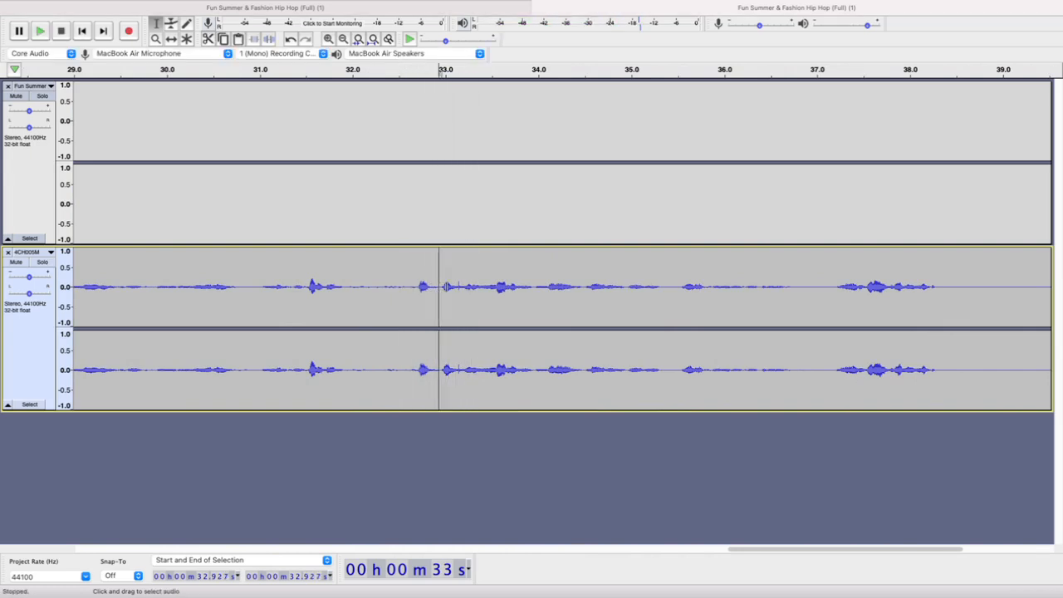
key(super+1)
key(super+1)
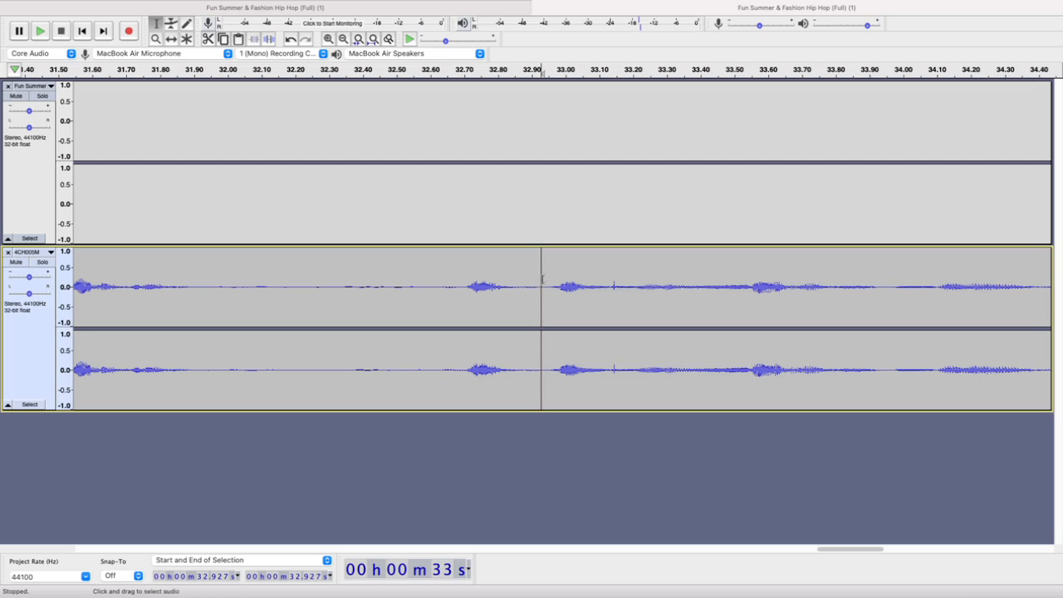
drag(542, 280, 432, 279)
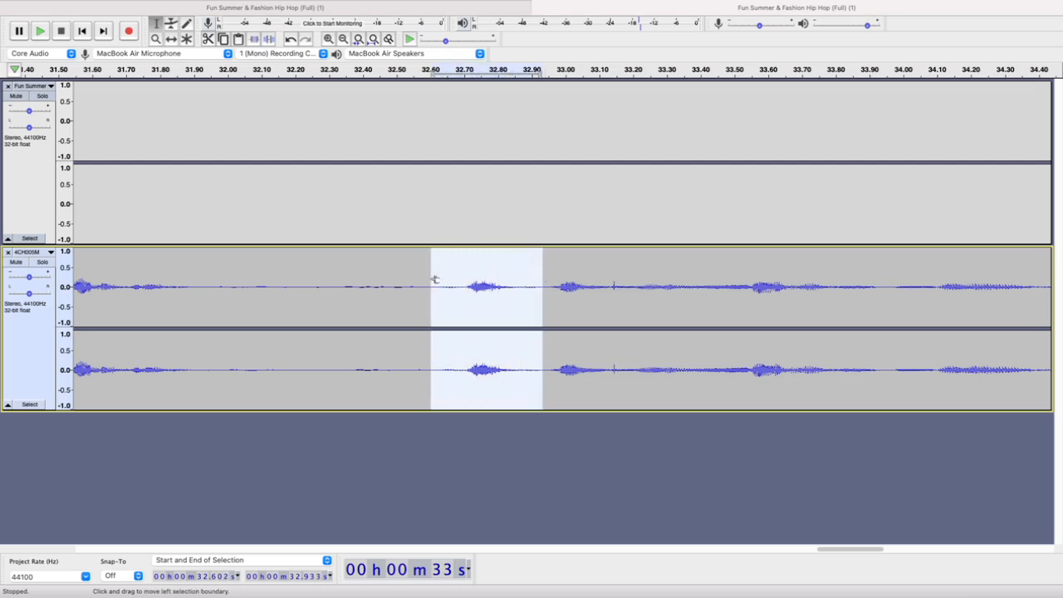
scroll(435, 279, down, 2)
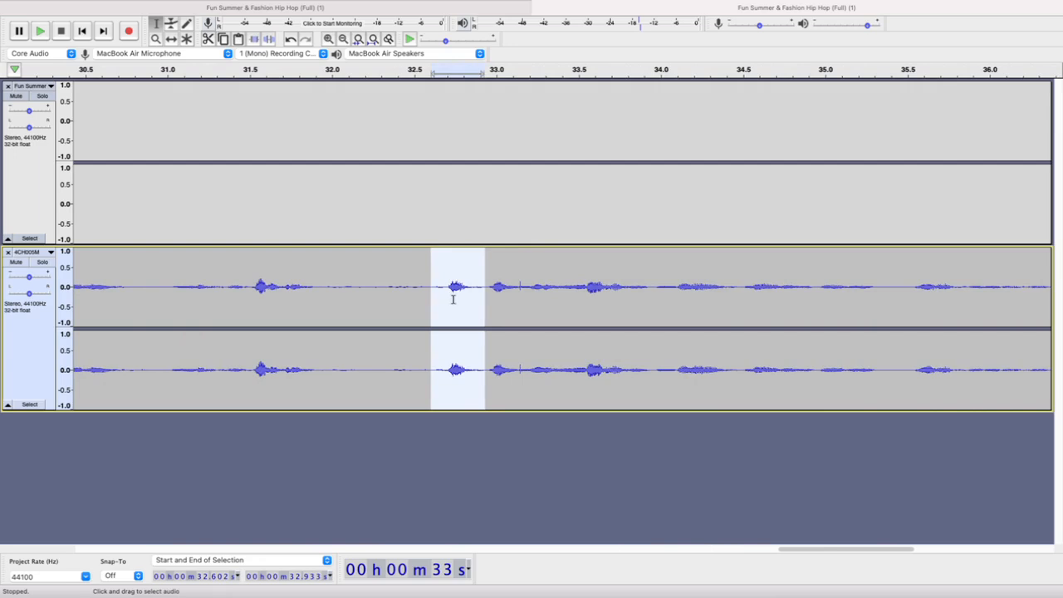
key(Delete)
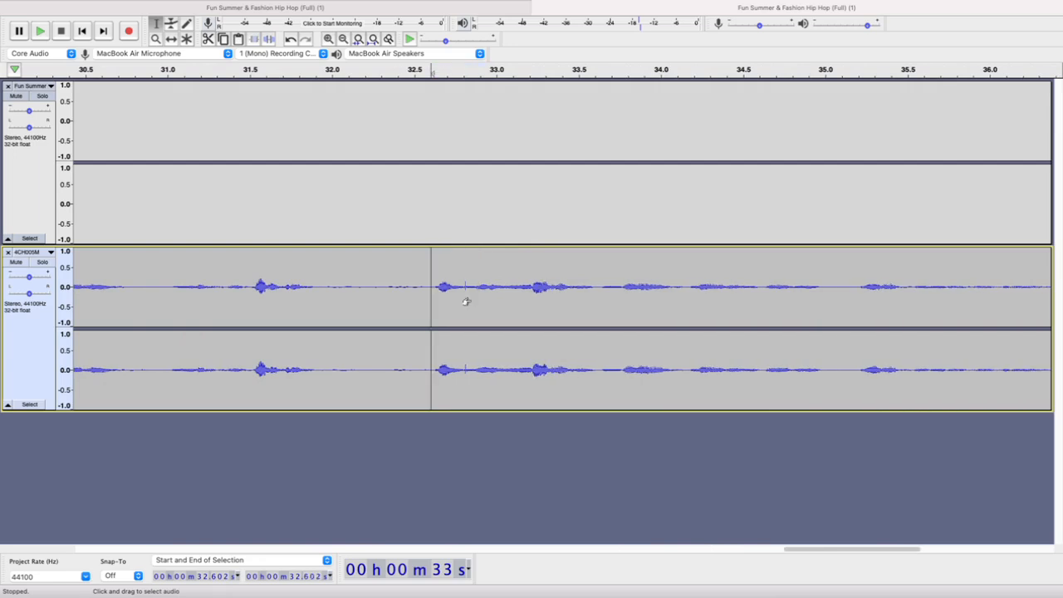
key(super+z)
Replace the selected stray sound from 32.602 s to 32.933 s with generated silence of the same length
mouse_move(446, 4)
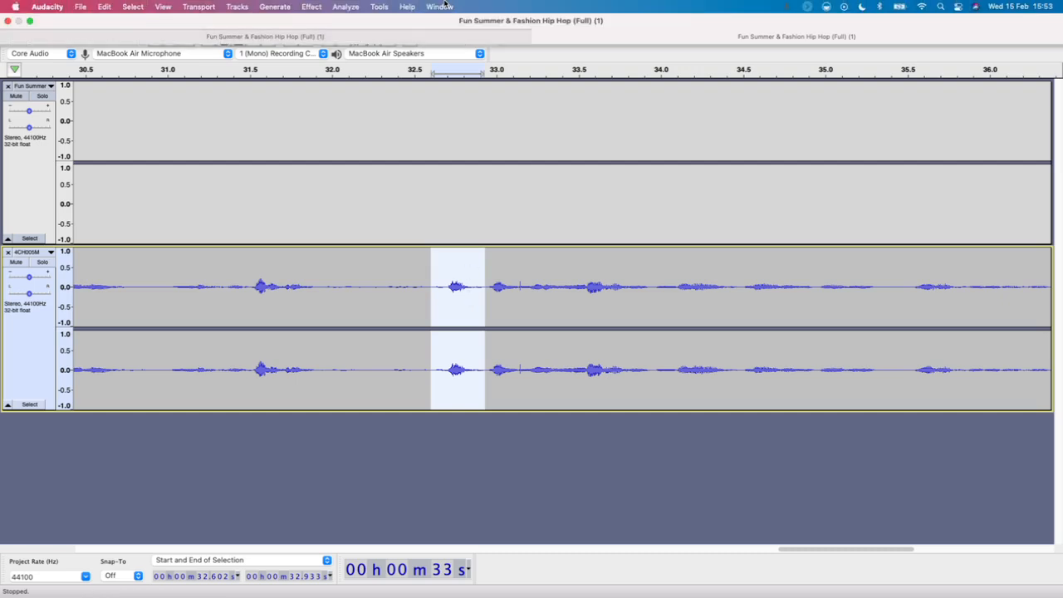
click(283, 8)
click(284, 78)
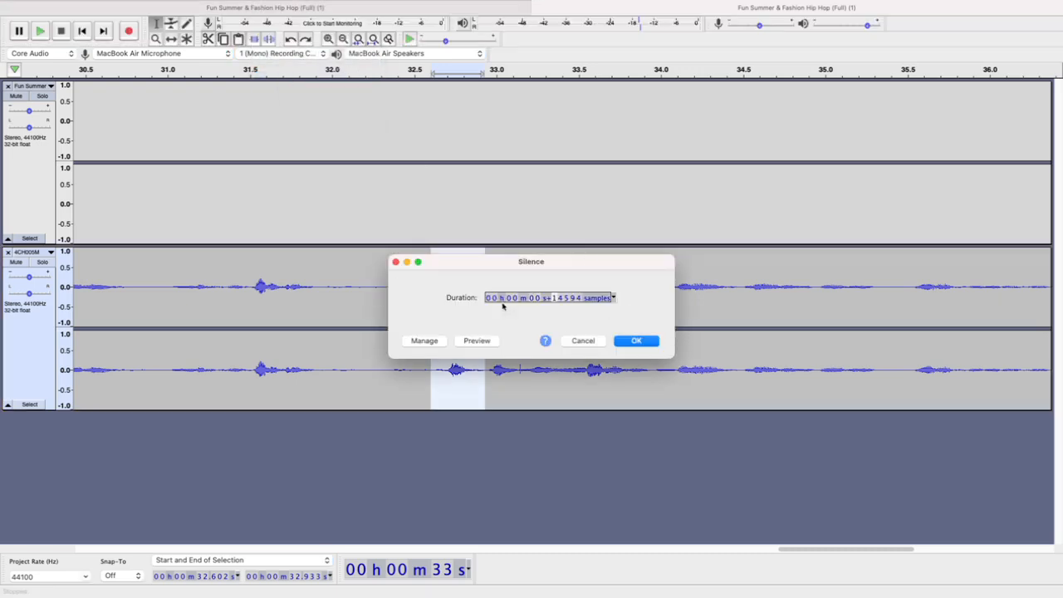
click(631, 341)
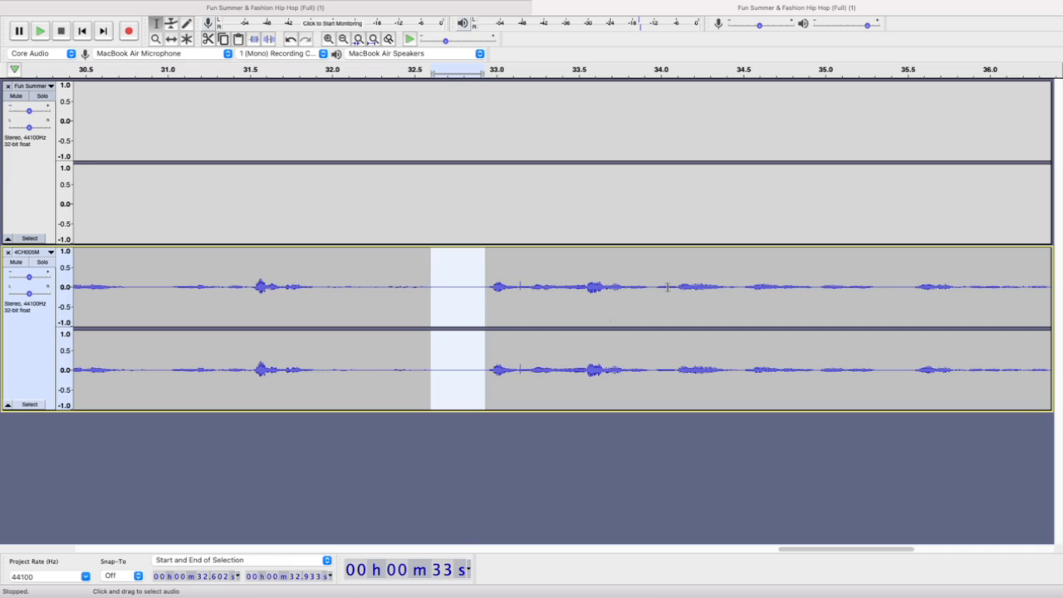
Try deleting the silenced section of 4CH005M, and undo that deletion
scroll(651, 284, down, 3)
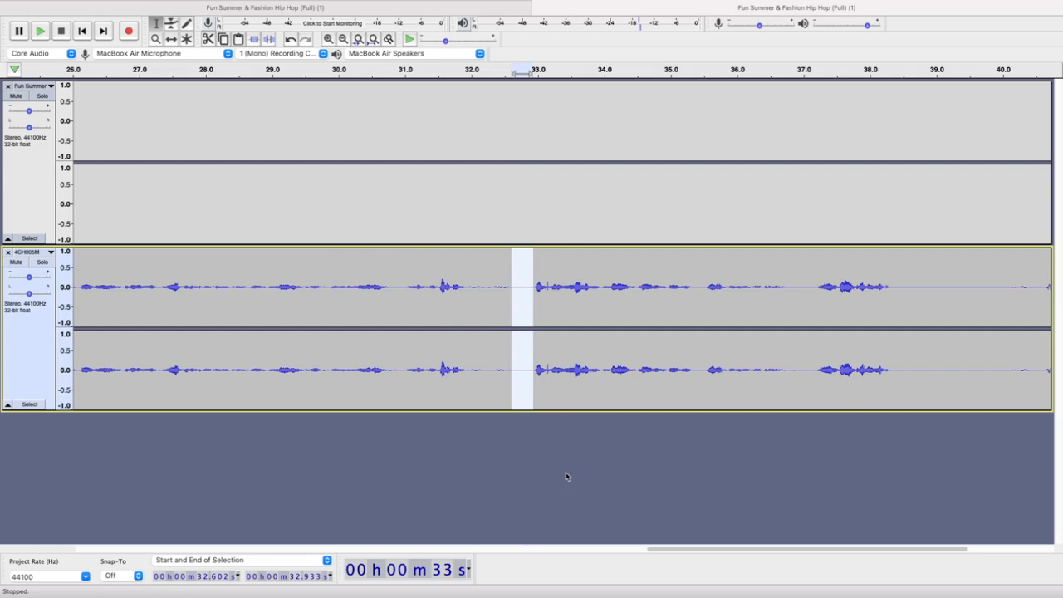
key(Delete)
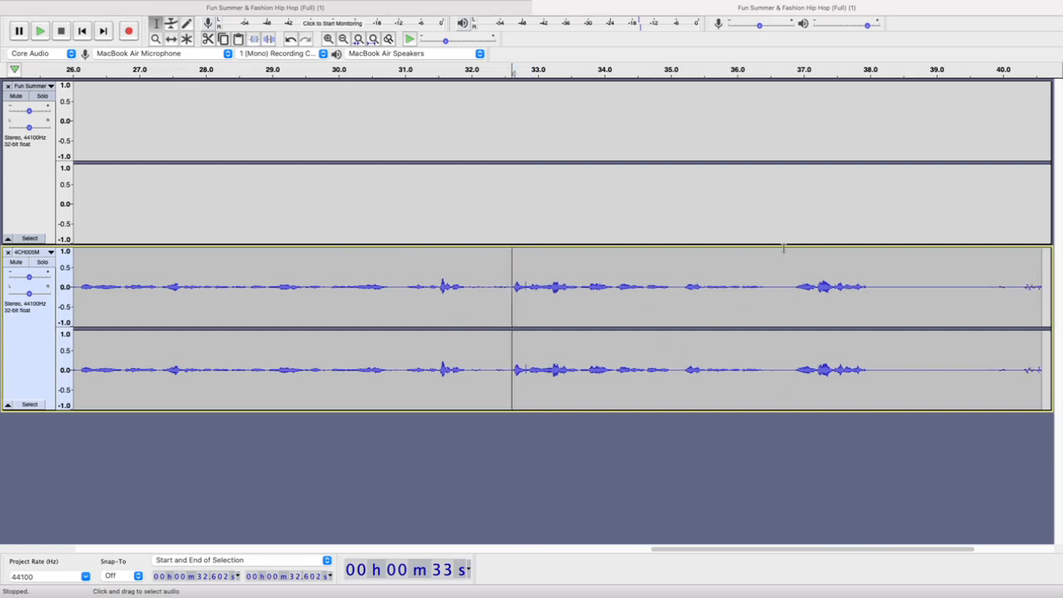
key(super+z)
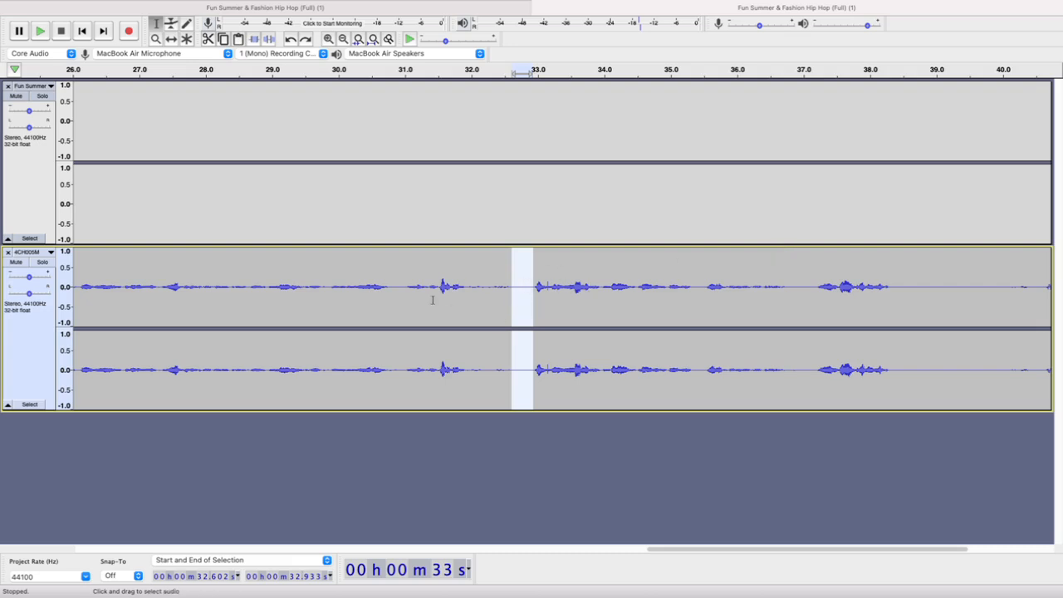
Play the 4CH005M recording from 28.814 s through the silenced gap to check the edit
click(259, 272)
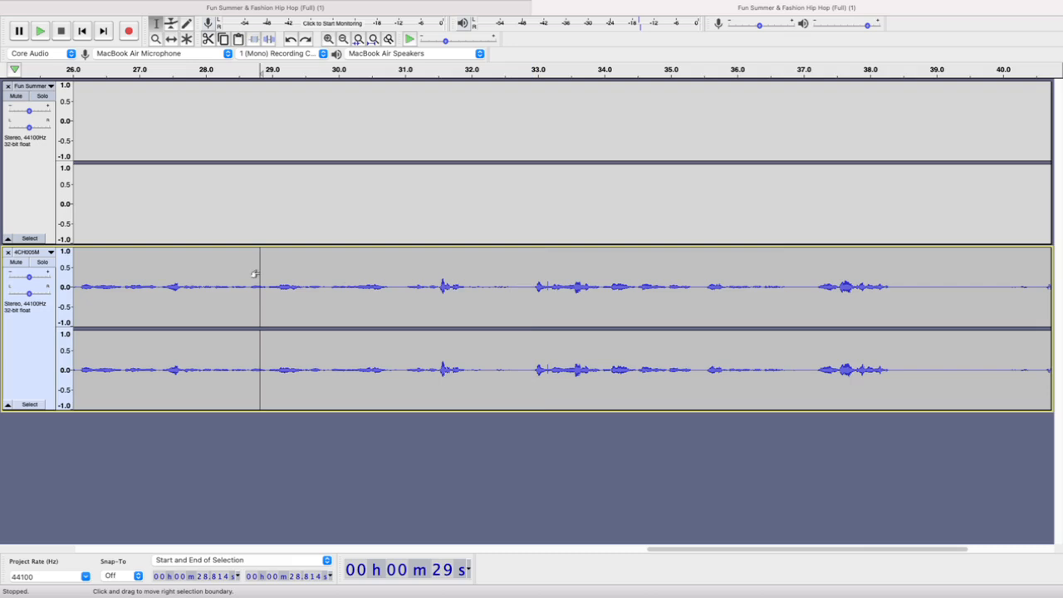
key(space)
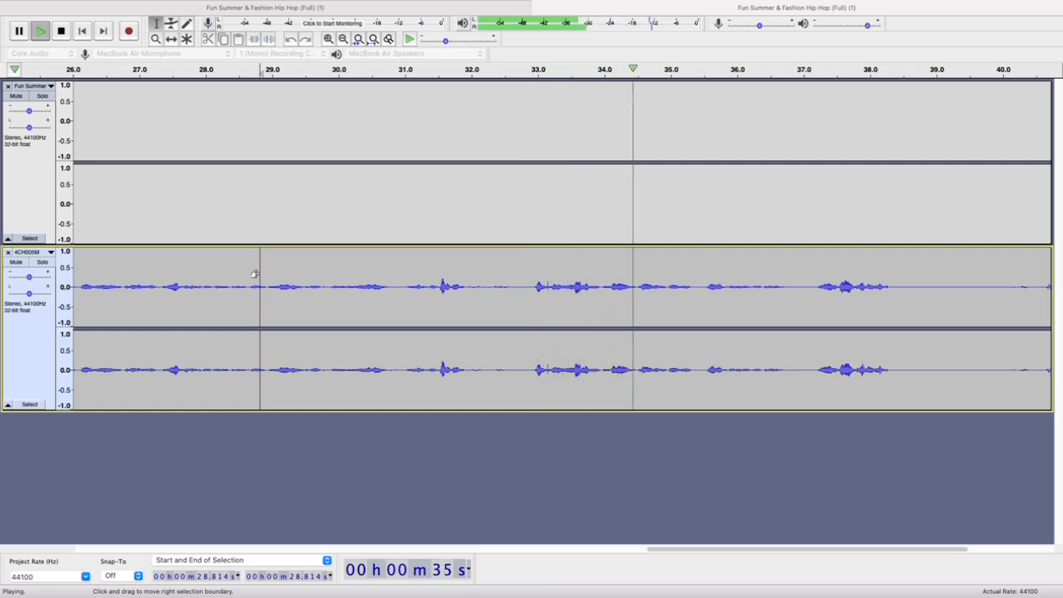
key(space)
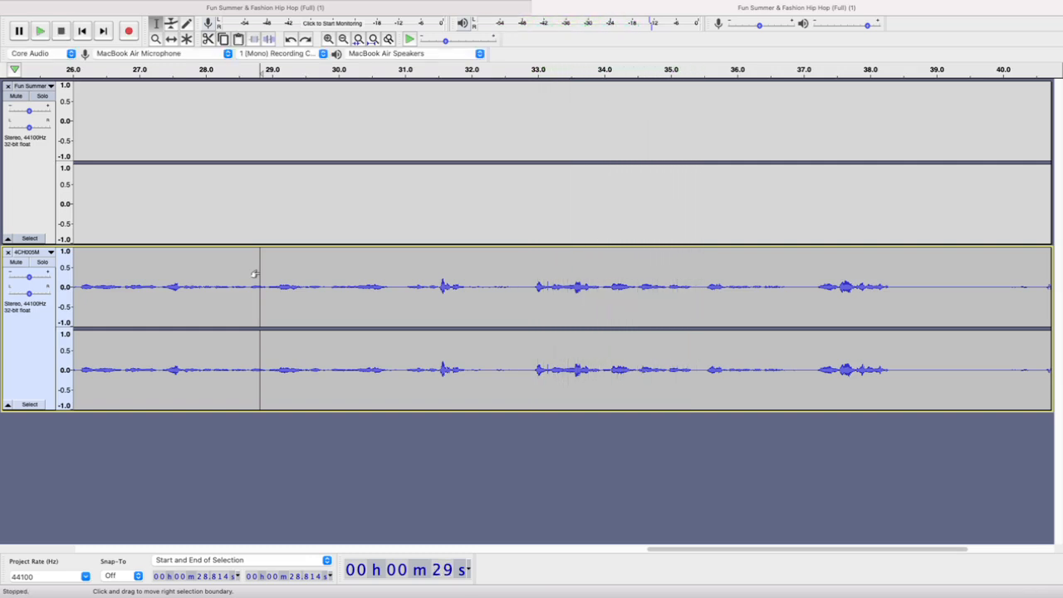
Delete the noise at the end of the 4CH005M recording, from 39.950 s to past the clip's end at 41.410 s
ctrl+scroll(506, 324, down, 5)
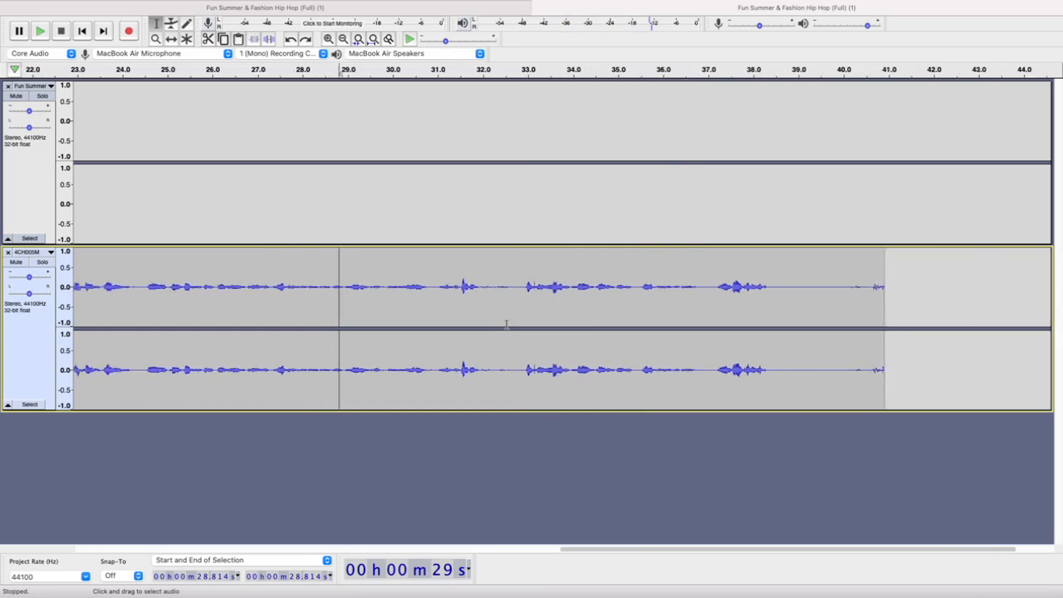
ctrl+scroll(506, 324, down, 1)
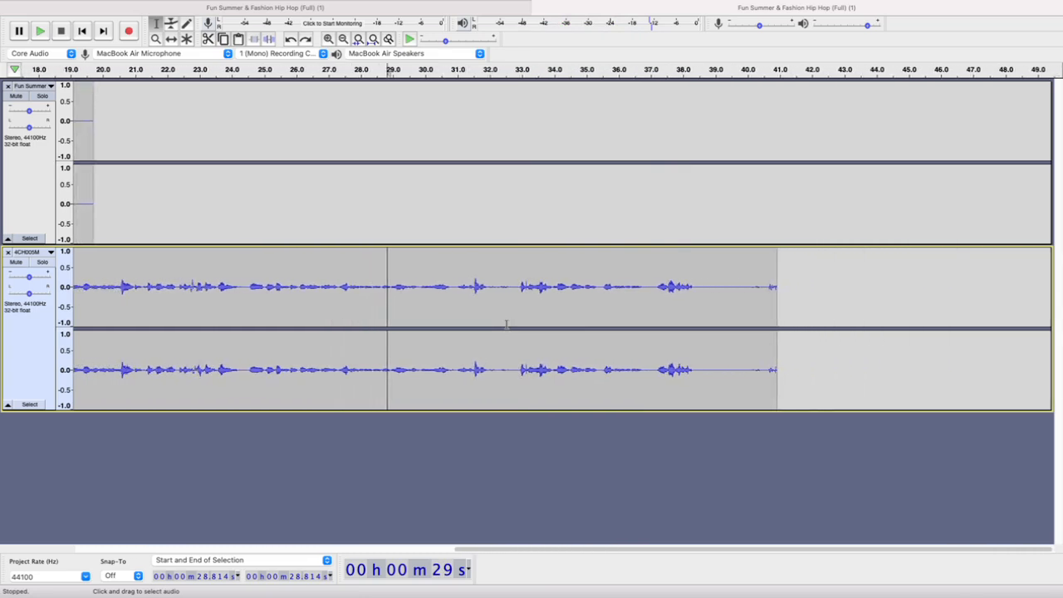
drag(745, 289, 793, 290)
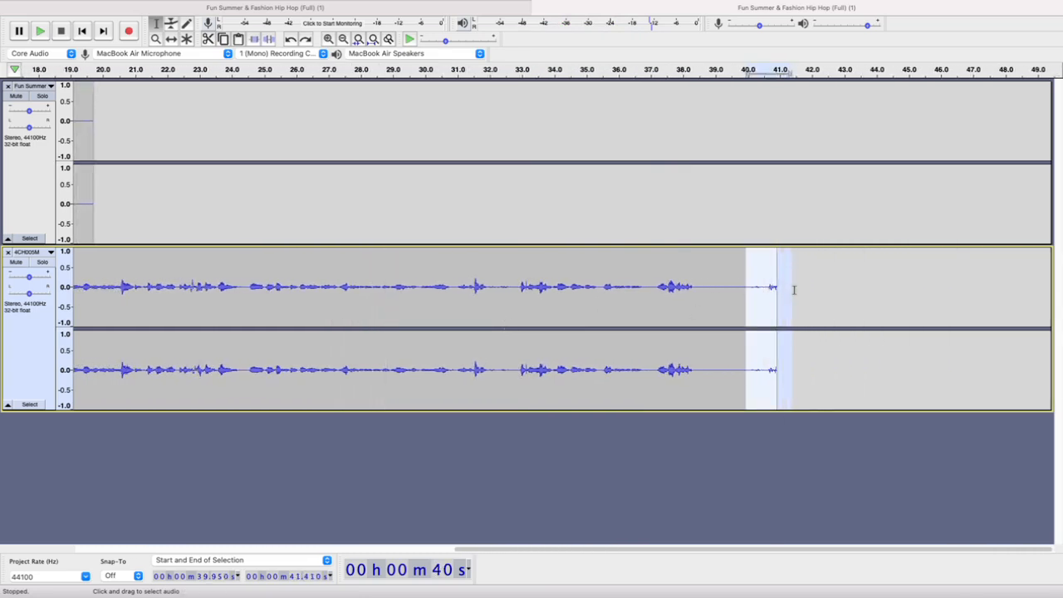
key(Delete)
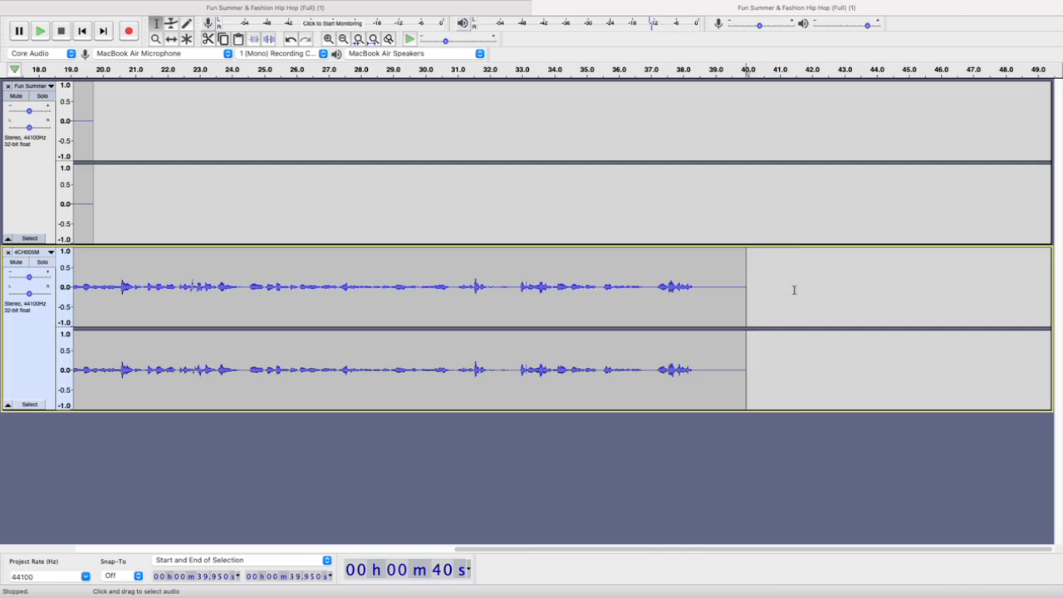
scroll(551, 309, left, 10)
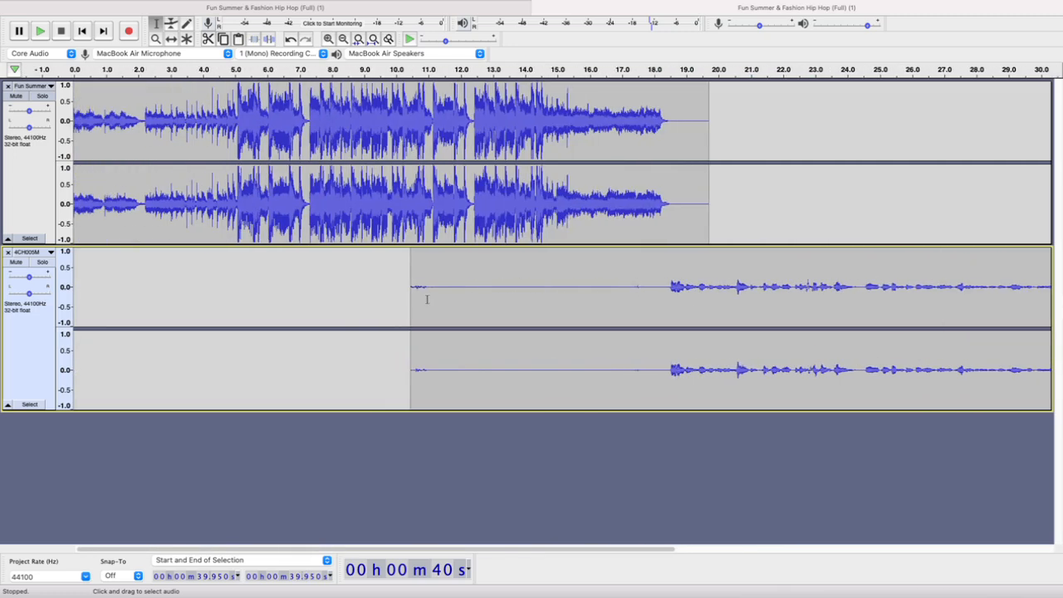
Replace the noise at the start of the 4CH005M recording, from 10.099 s to 11.336 s, with generated silence of the same length
drag(438, 286, 400, 287)
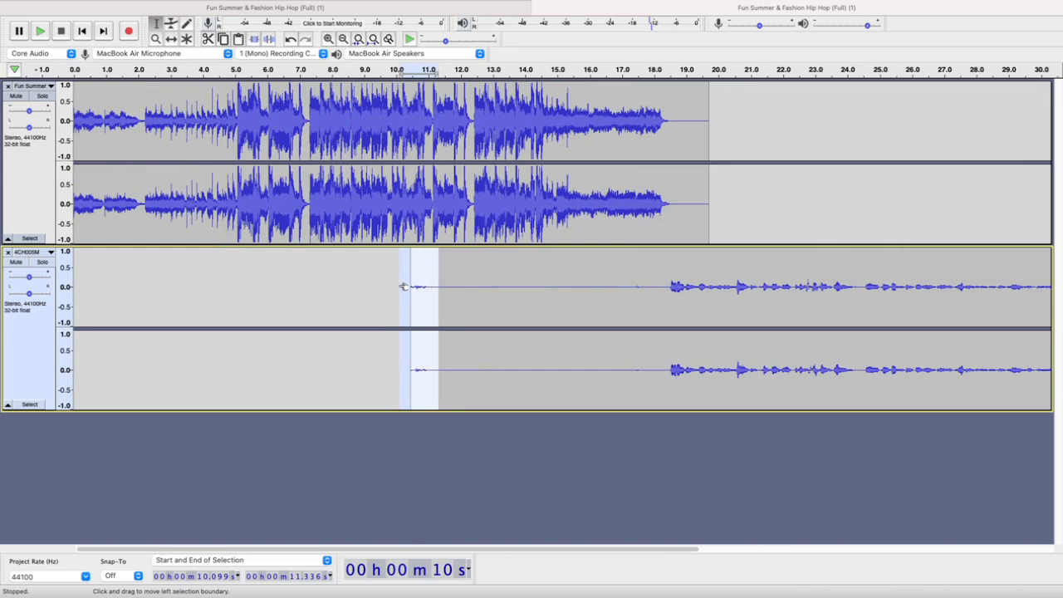
key(Delete)
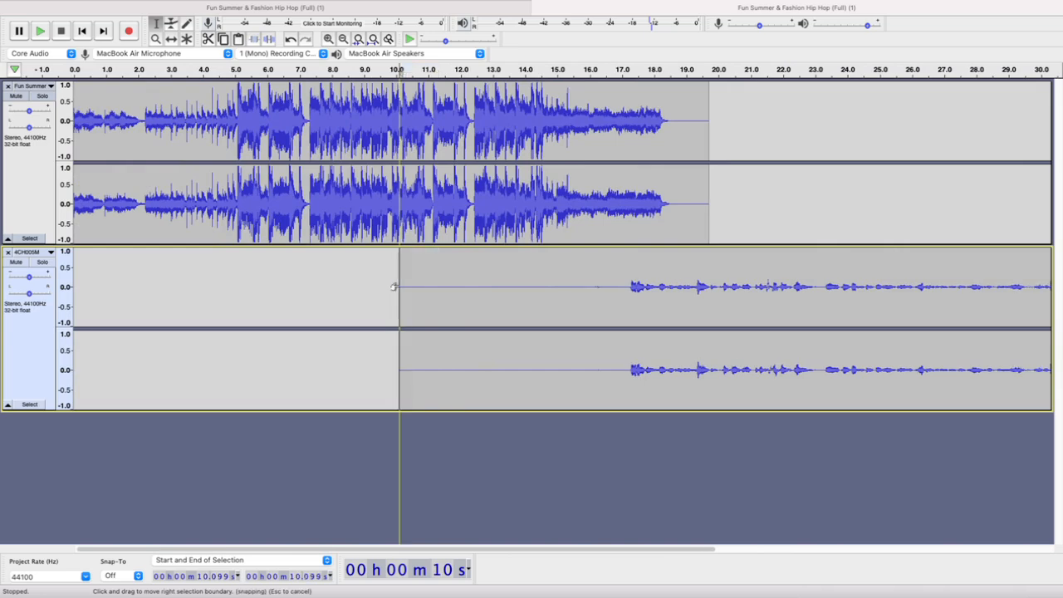
key(super+z)
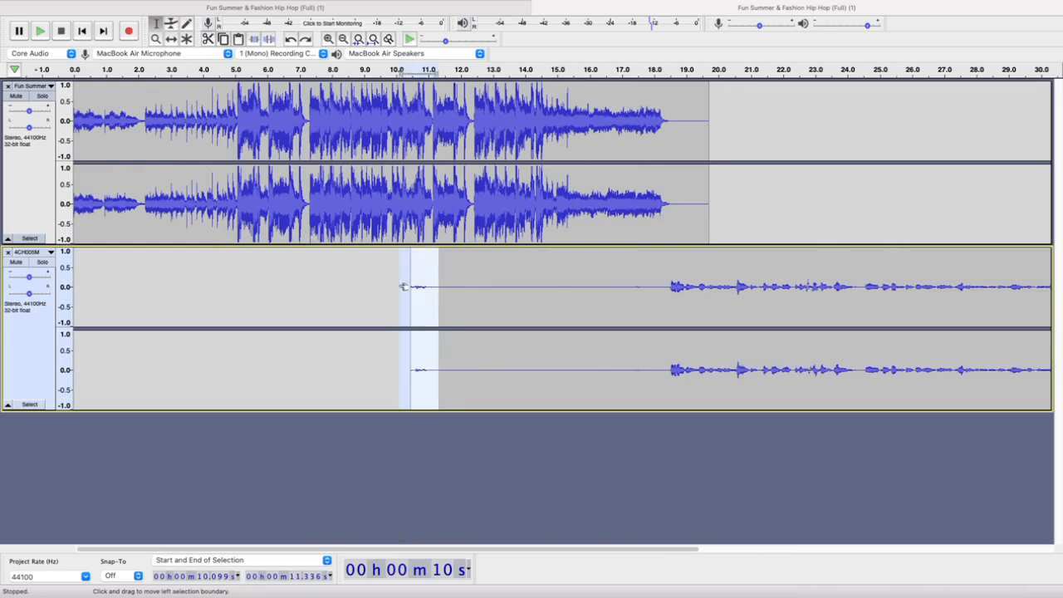
click(310, 7)
mouse_move(272, 6)
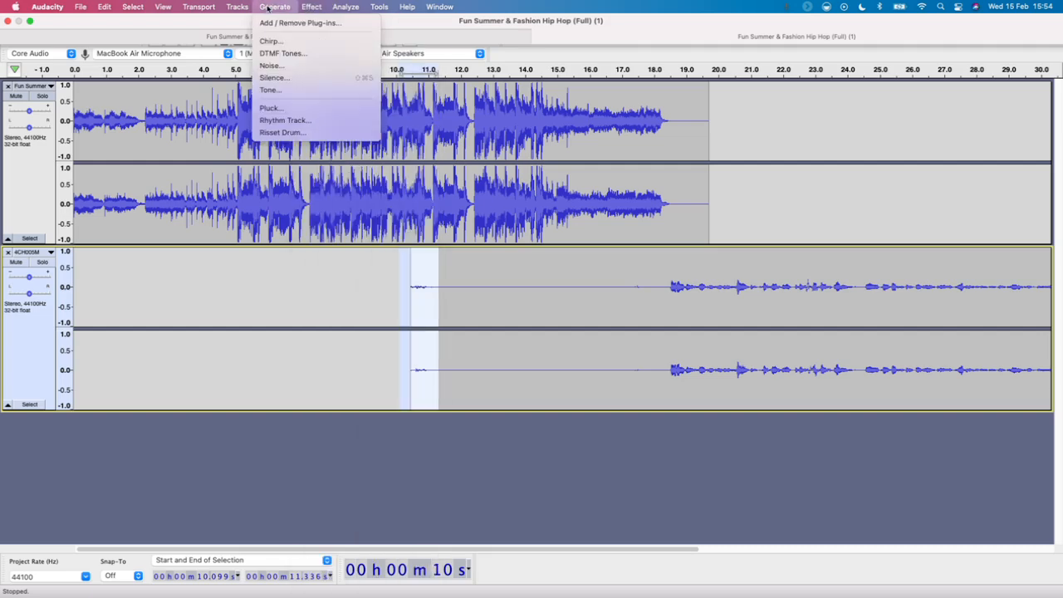
click(286, 80)
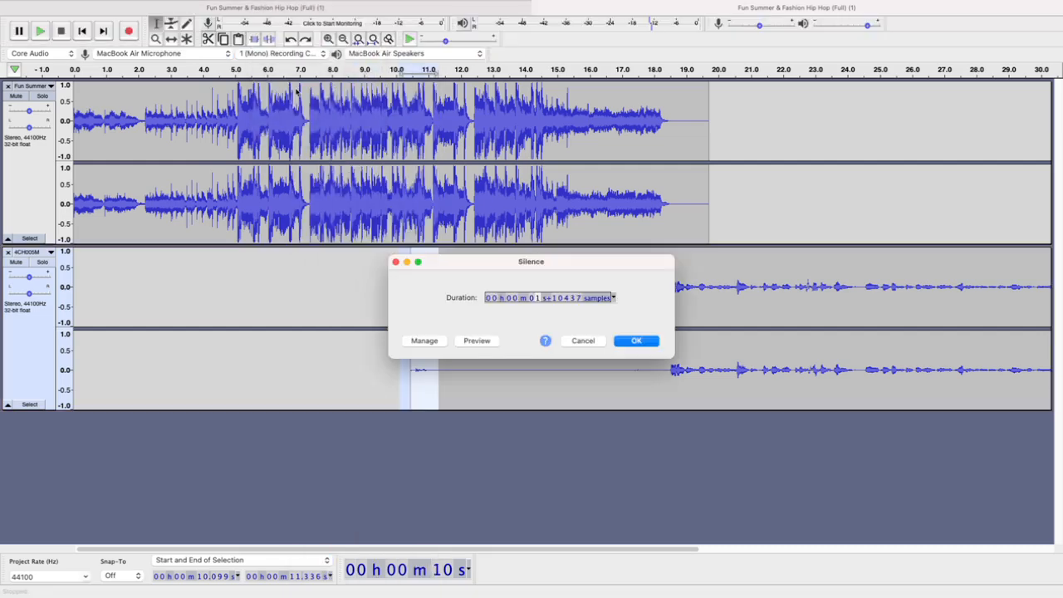
click(629, 342)
click(565, 309)
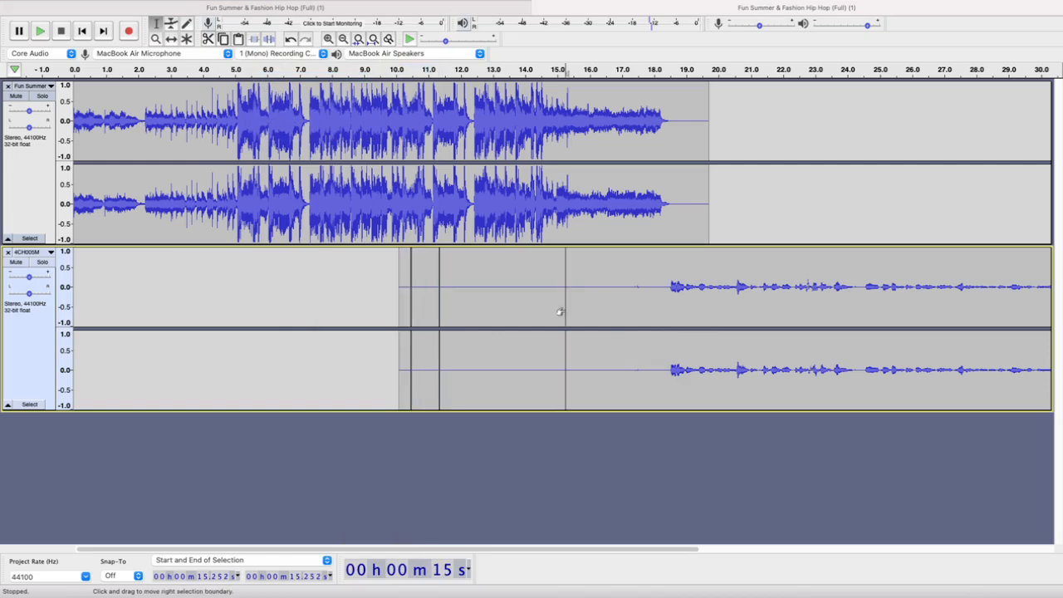
drag(381, 278, 425, 278)
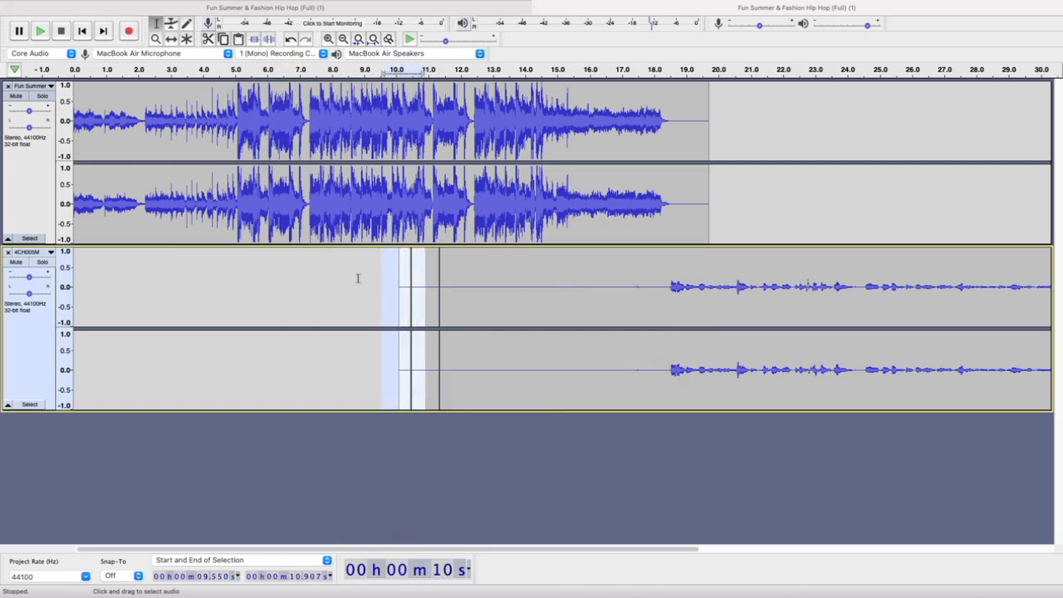
click(359, 279)
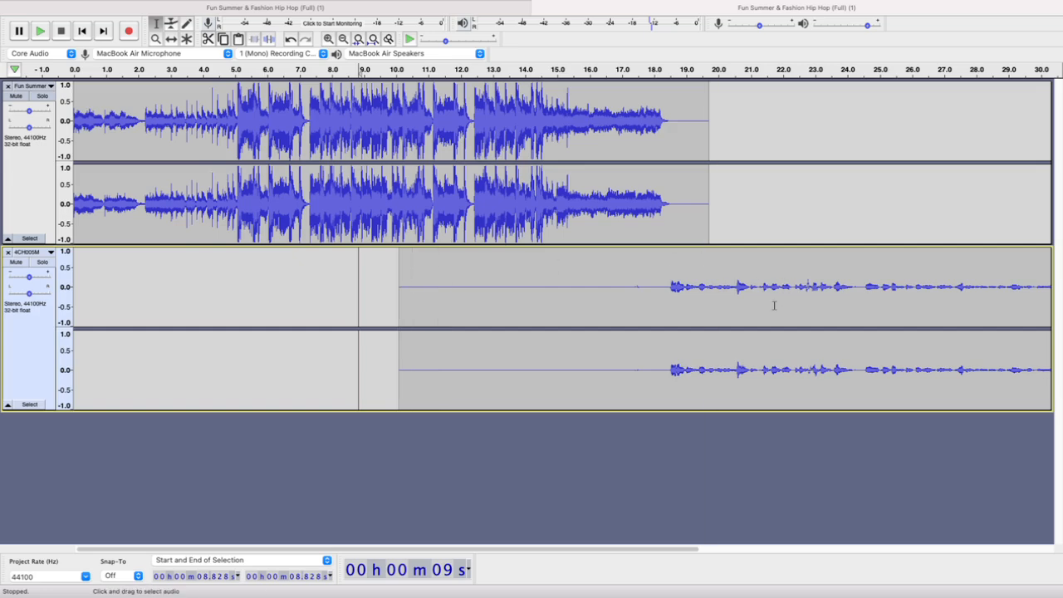
Play the short sound in the 4CH005M recording from 24.493 s to 25.060 s
scroll(774, 306, right, 12)
scroll(774, 305, left, 3)
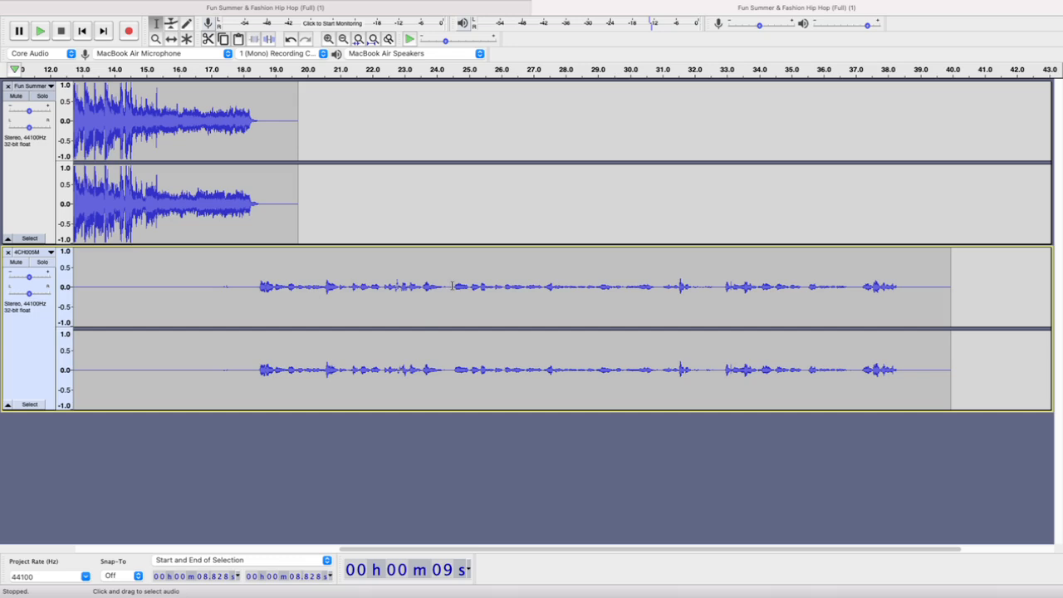
drag(452, 285, 470, 290)
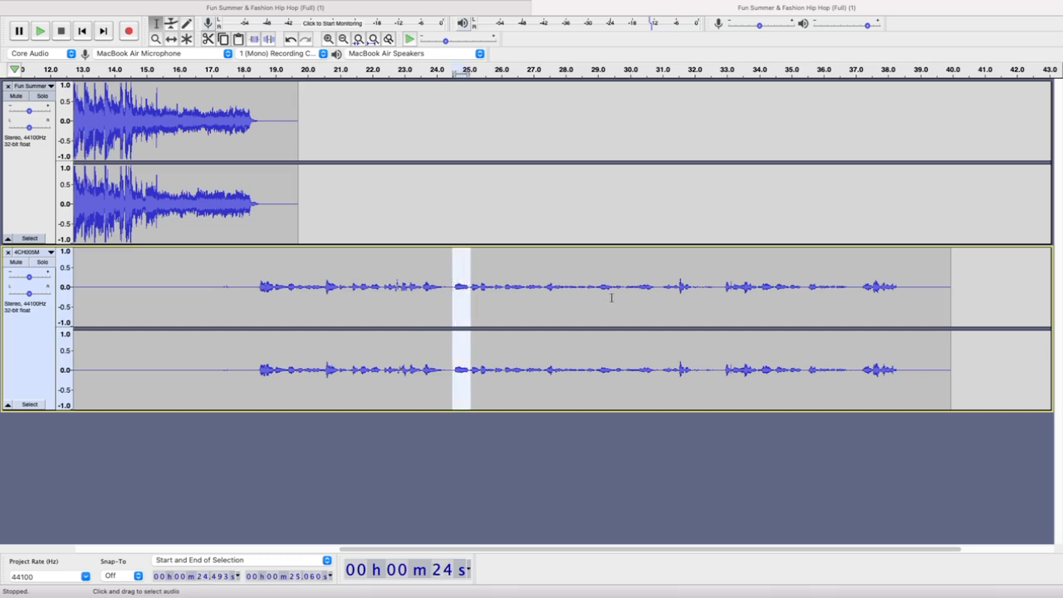
key(space)
key(space)
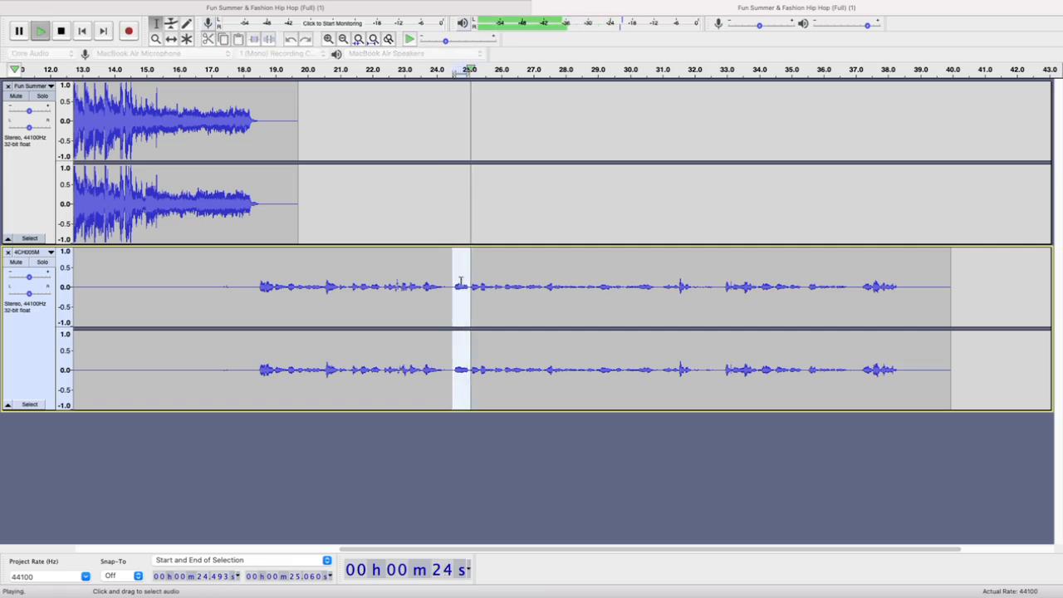
Delete the short unwanted sound from the 4CH005M recording, from 24.402 s to about 25.0 s
scroll(465, 275, up, 2)
scroll(465, 274, up, 2)
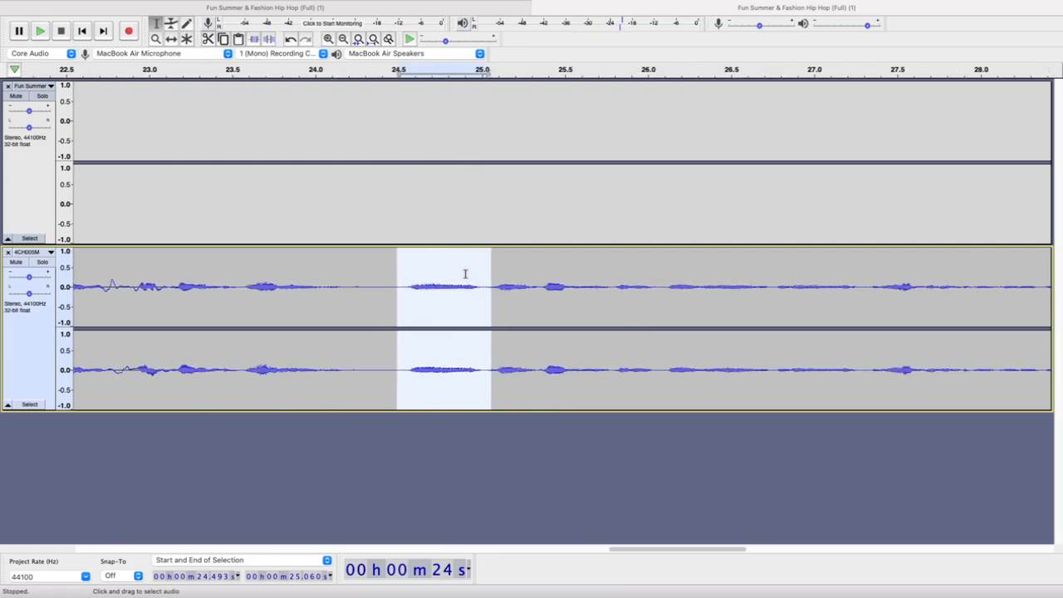
click(465, 275)
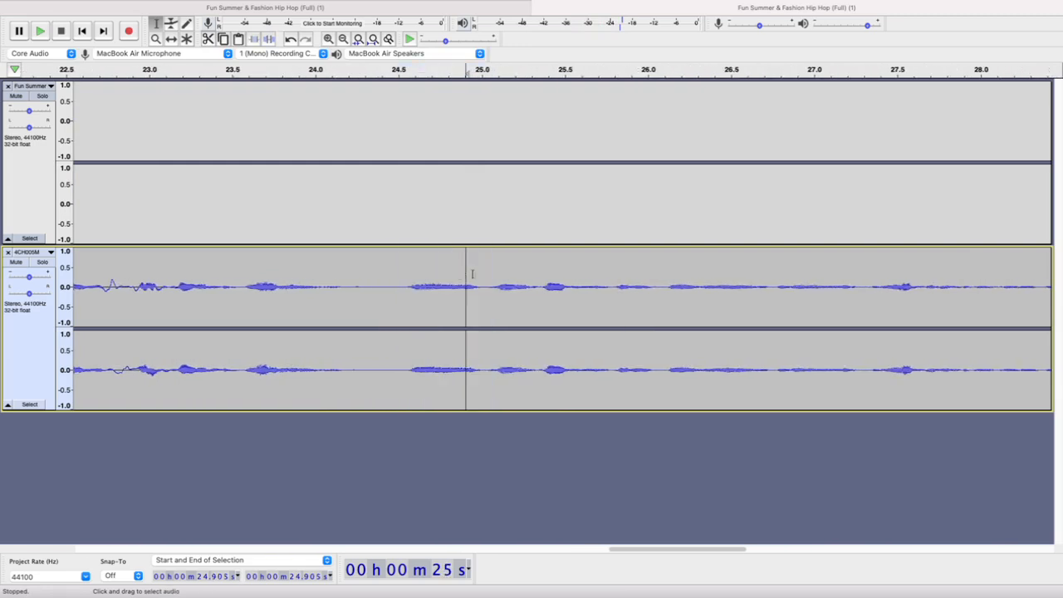
drag(484, 282, 387, 285)
click(387, 285)
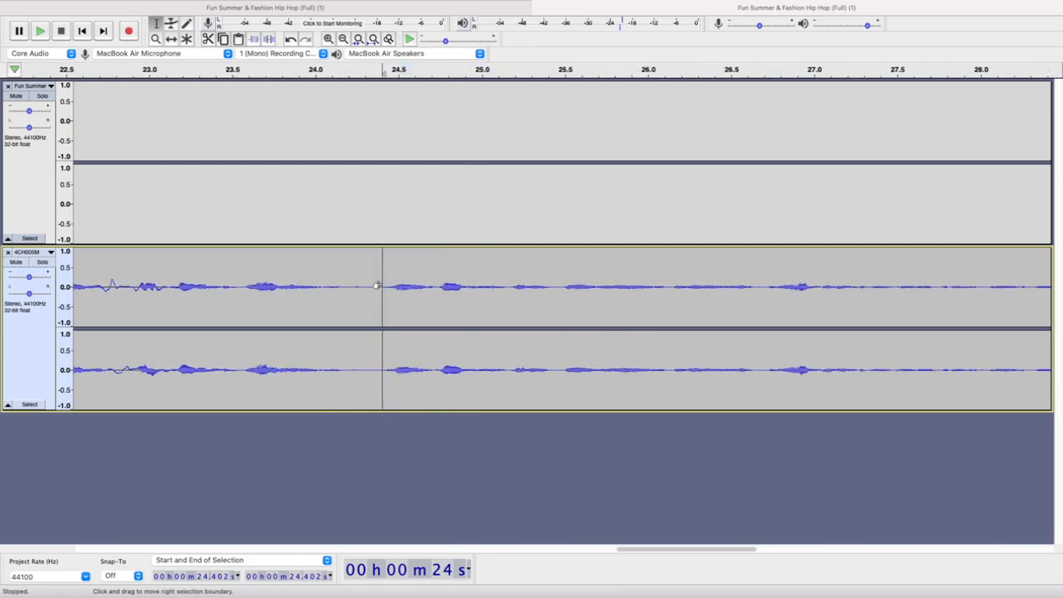
Delete the pause in the 4CH005M recording from 31.686 s to about 32.3 s
scroll(386, 285, down, 6)
scroll(386, 285, down, 1)
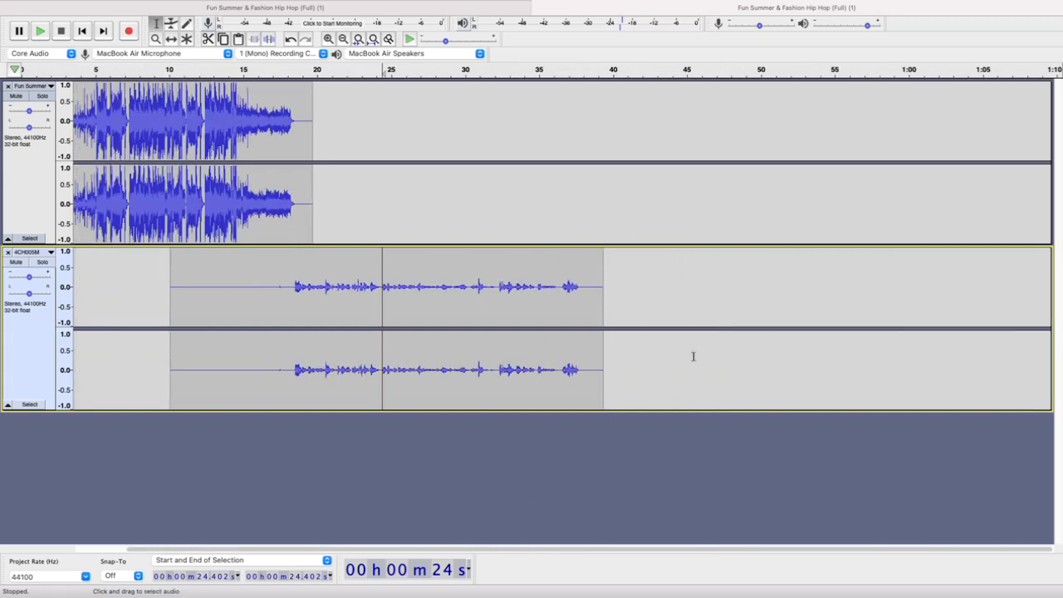
scroll(497, 282, up, 6)
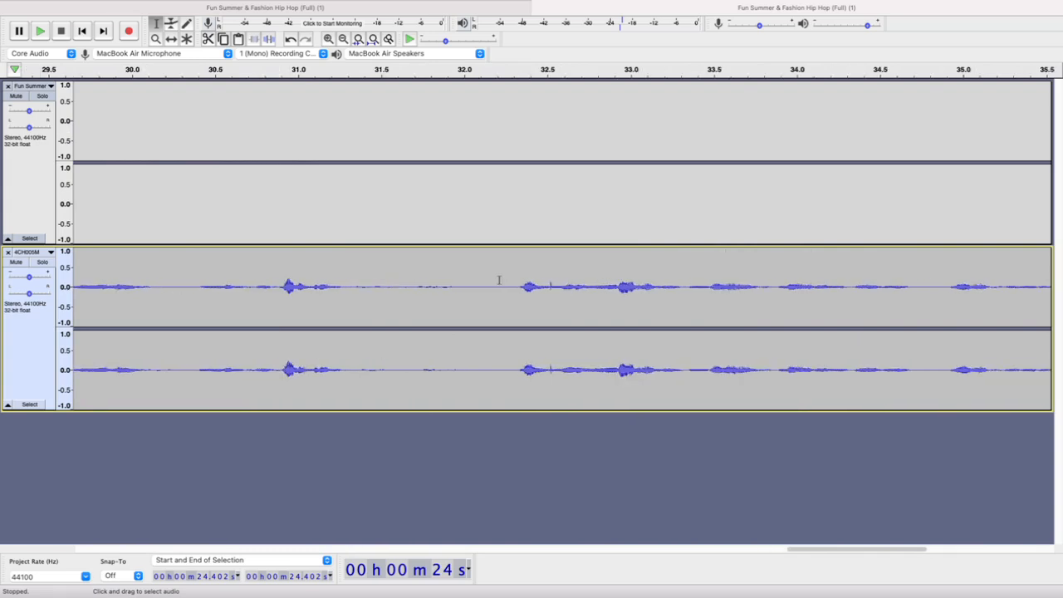
drag(508, 287, 413, 287)
key(Delete)
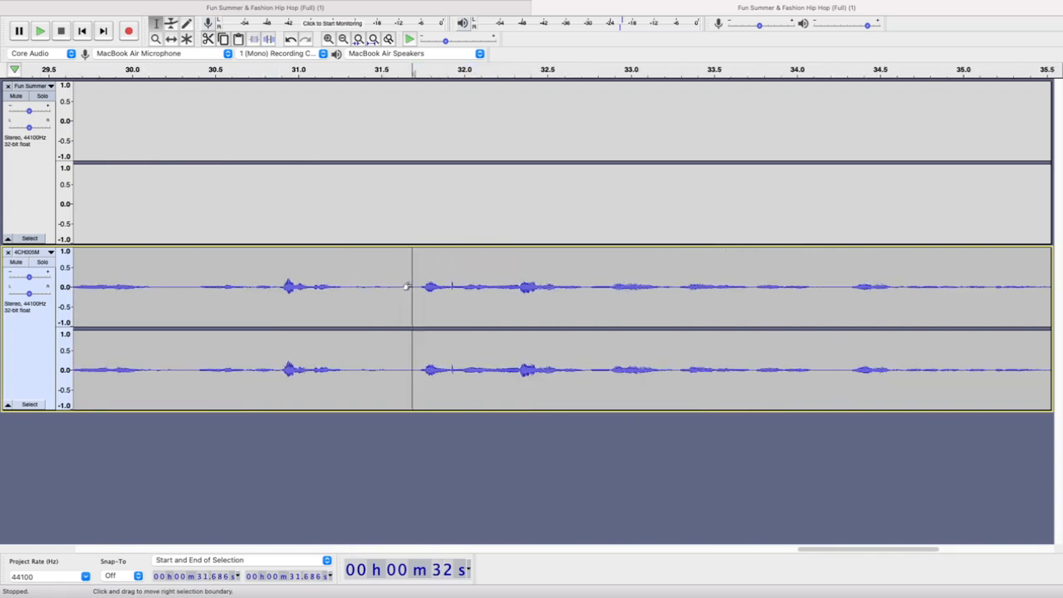
Add the original, unedited 4CH005M recording to the project as an extra track for comparison
scroll(407, 287, down, 7)
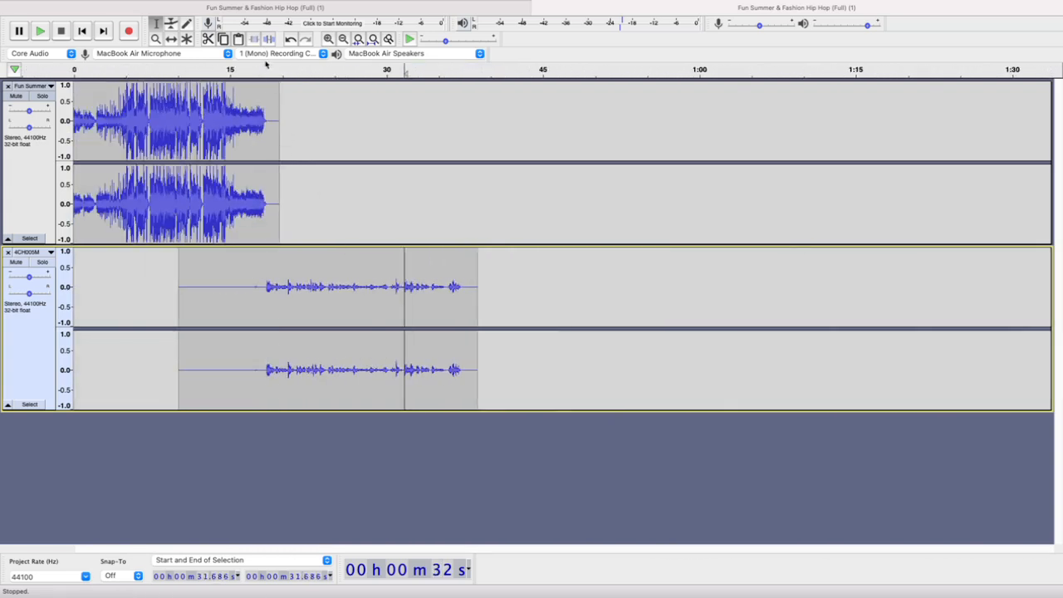
click(267, 69)
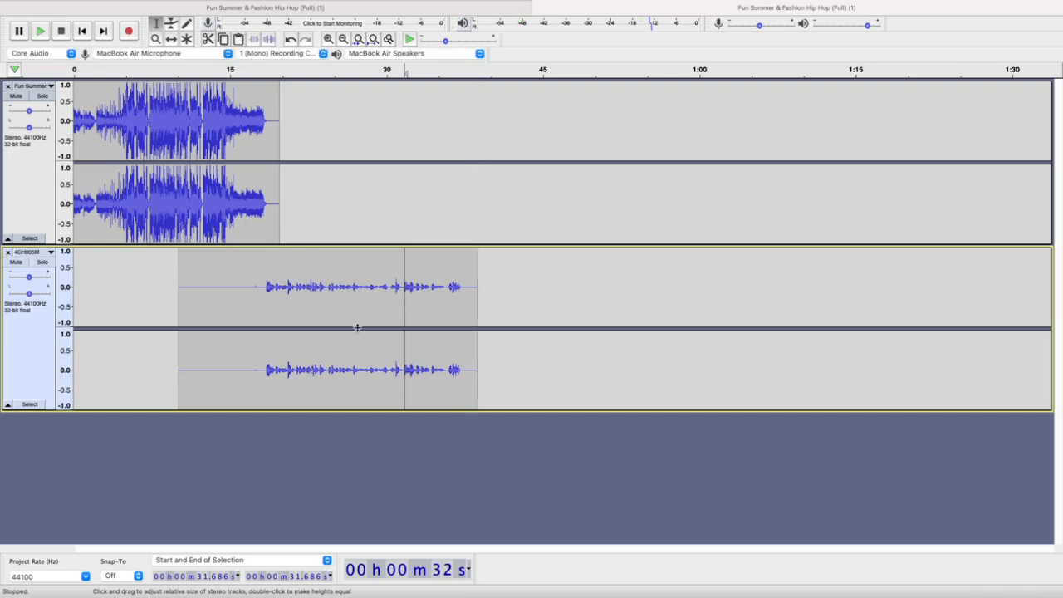
drag(263, 282, 474, 283)
drag(1062, 415, 510, 462)
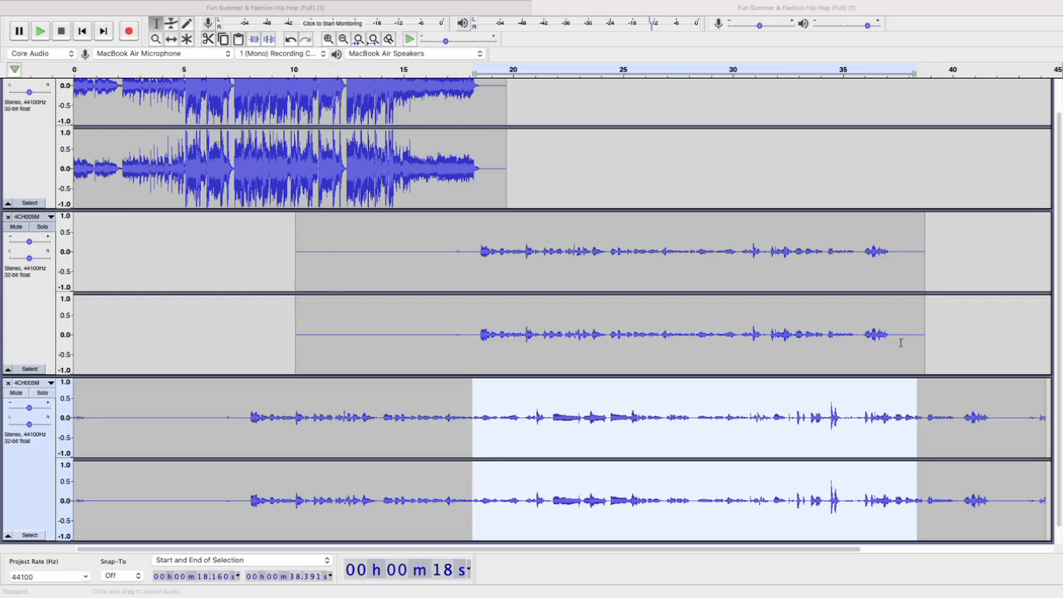
click(972, 354)
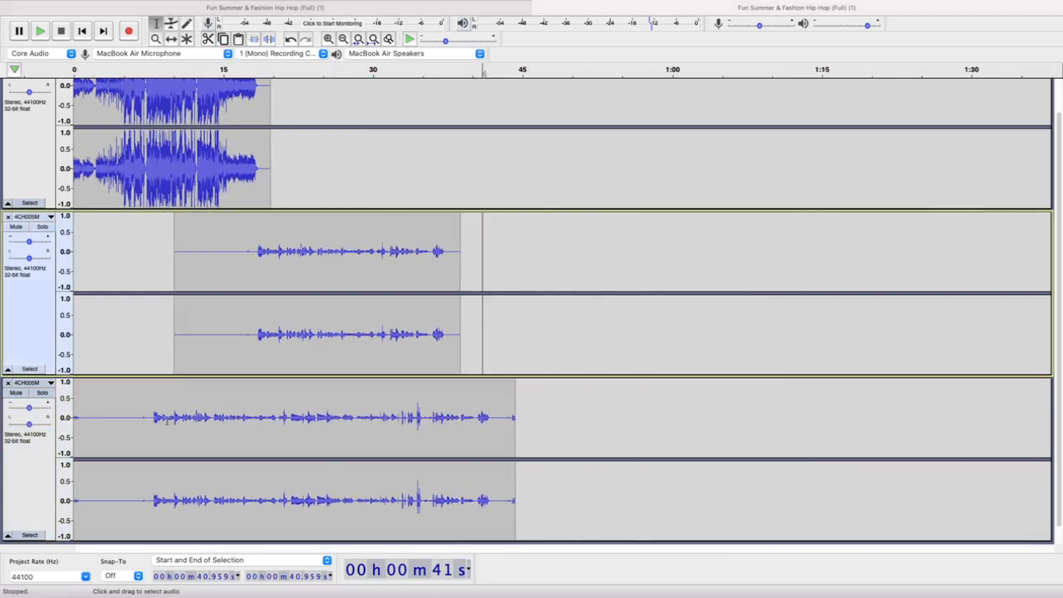
Compare the speech sections of the original and edited 4CH005M tracks, and remove the original's extra track
drag(143, 419, 519, 444)
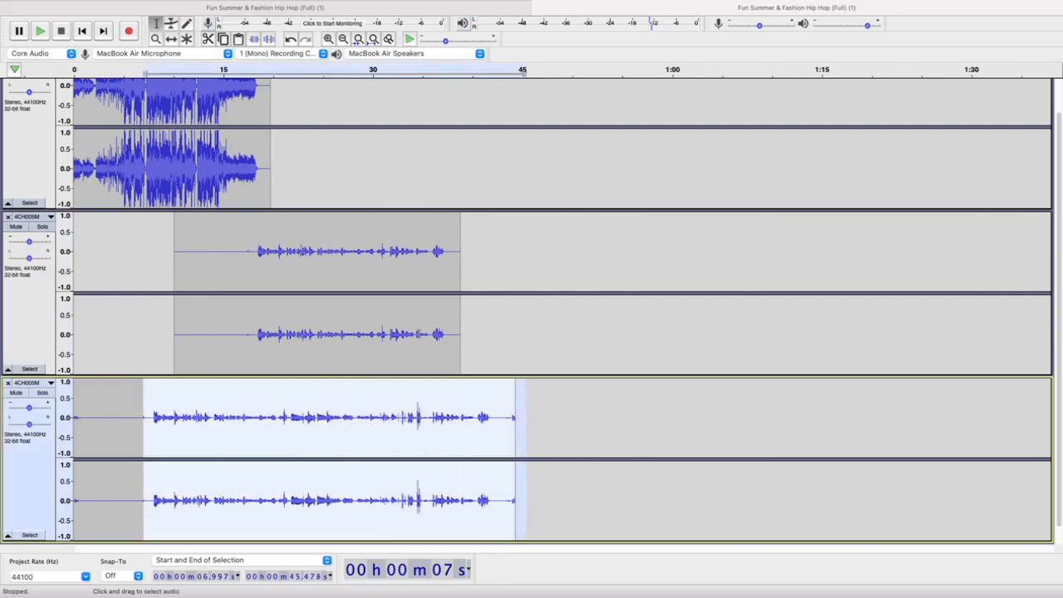
drag(252, 248, 450, 253)
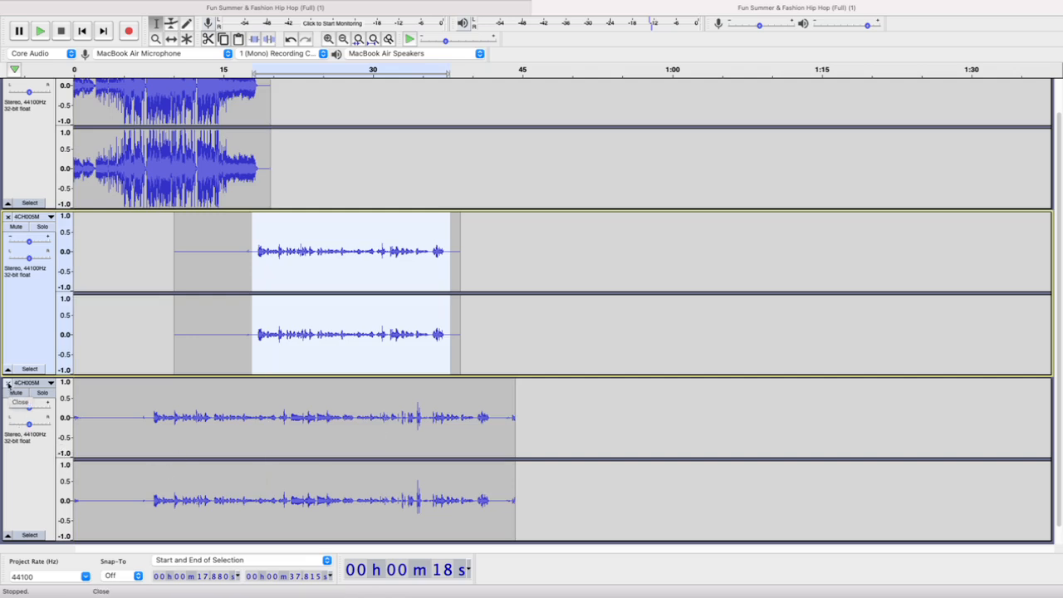
click(8, 384)
click(108, 303)
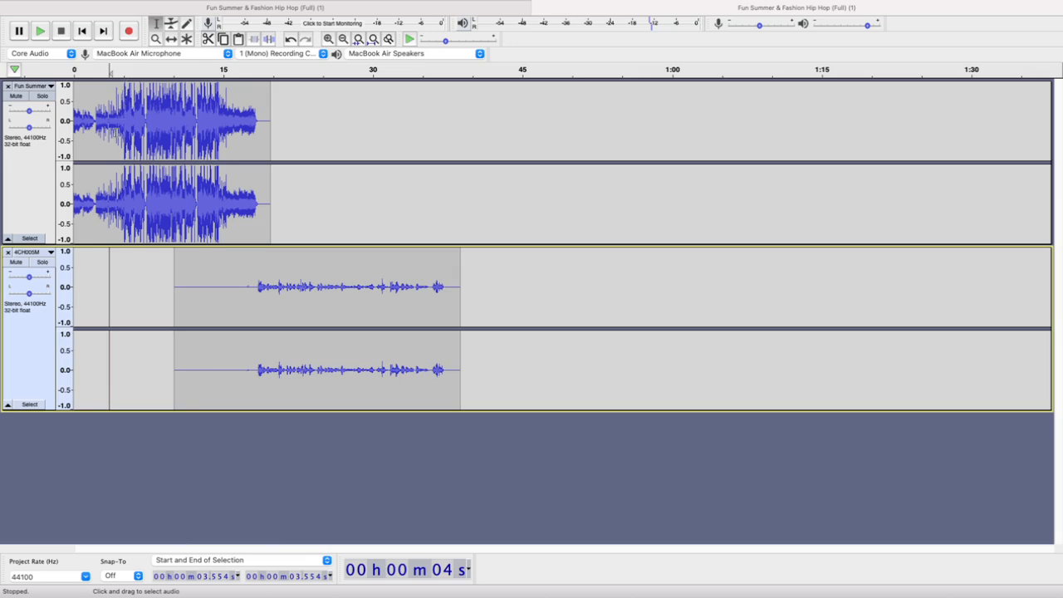
Play both tracks from about 9.7 s, 12.8 s and 17.4 s to check the transition from music to speech
scroll(152, 77, up, 4)
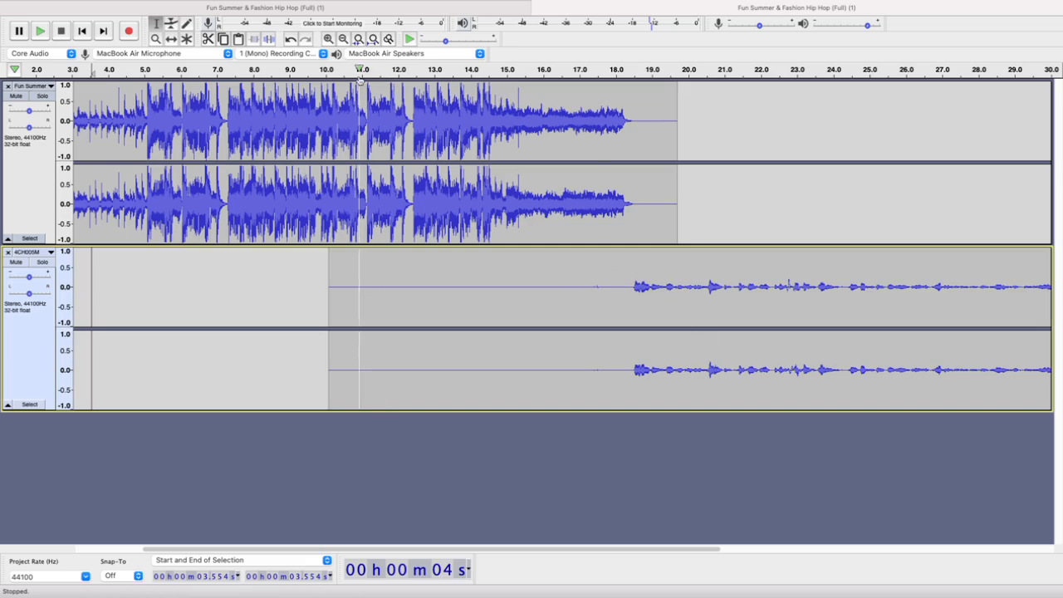
click(317, 69)
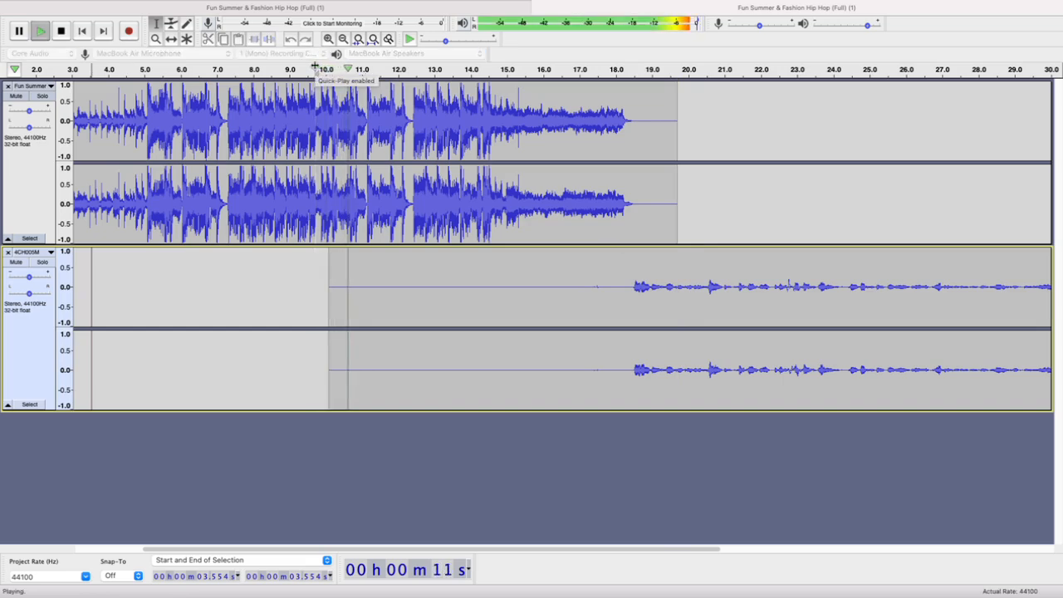
click(315, 67)
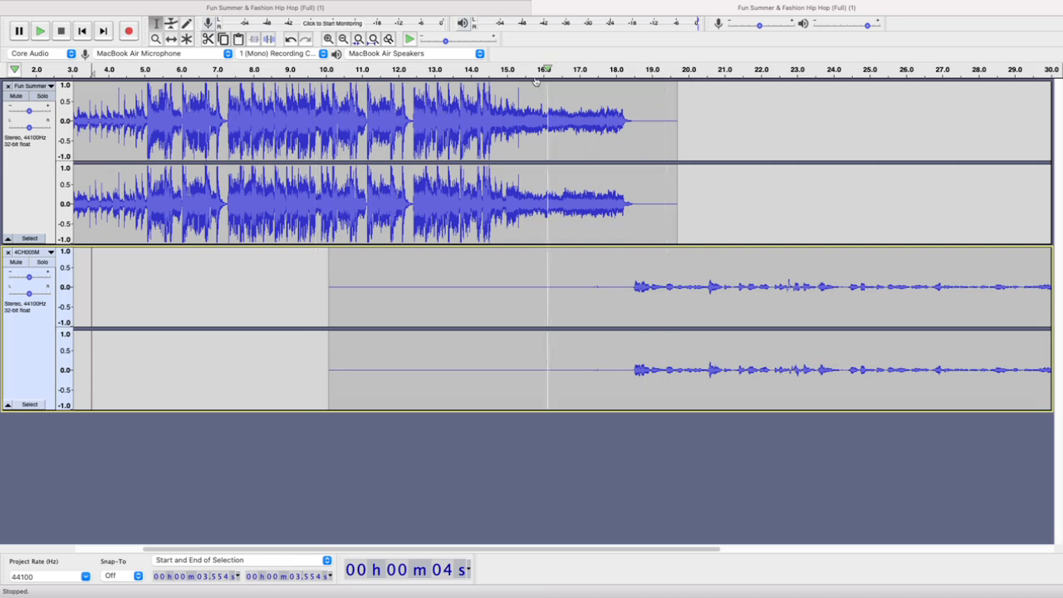
click(441, 58)
click(437, 56)
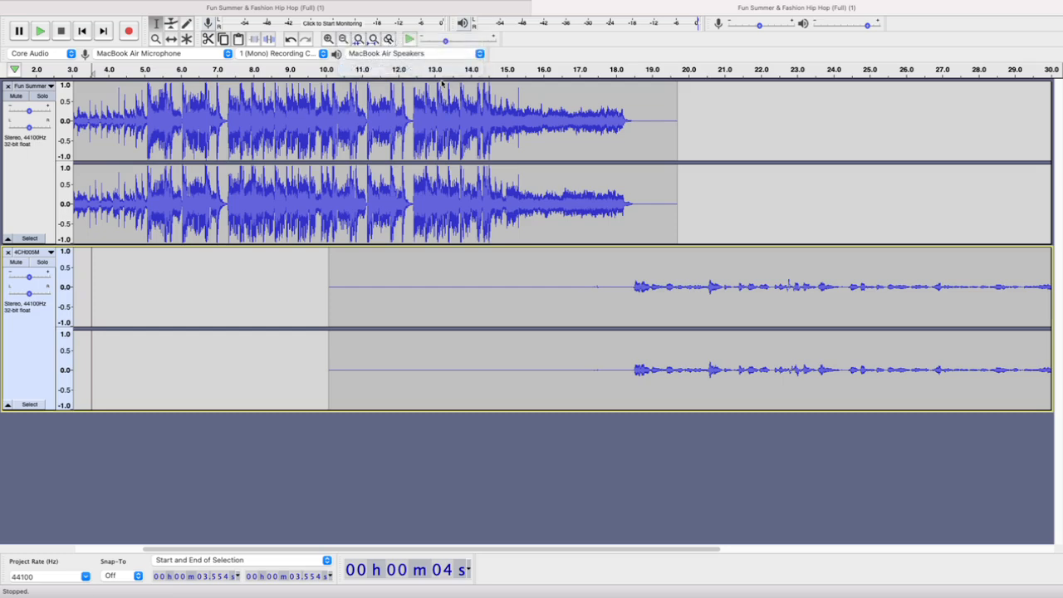
click(437, 56)
click(535, 64)
click(428, 69)
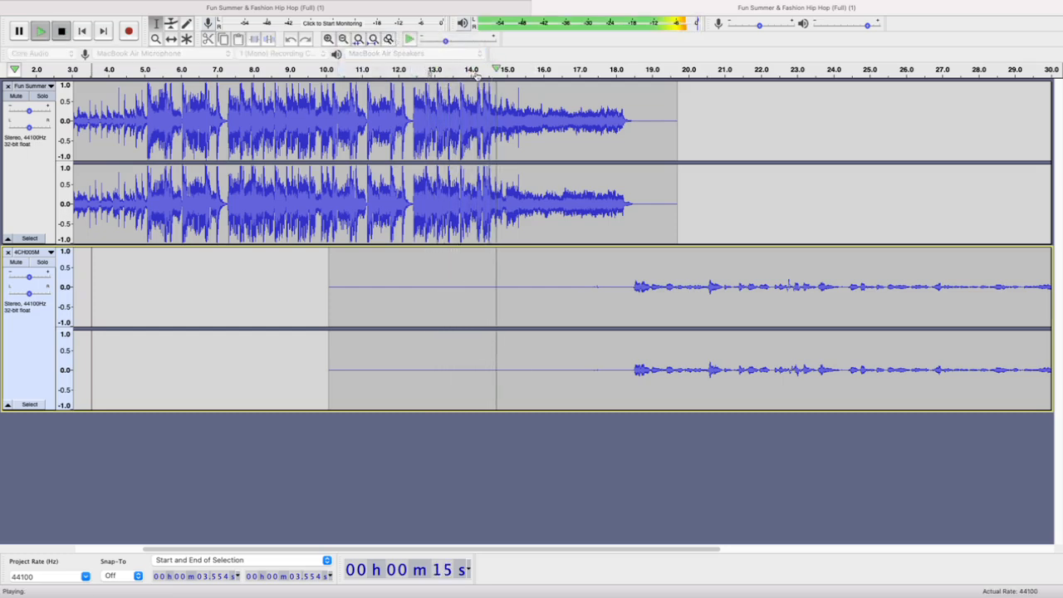
key(space)
click(596, 70)
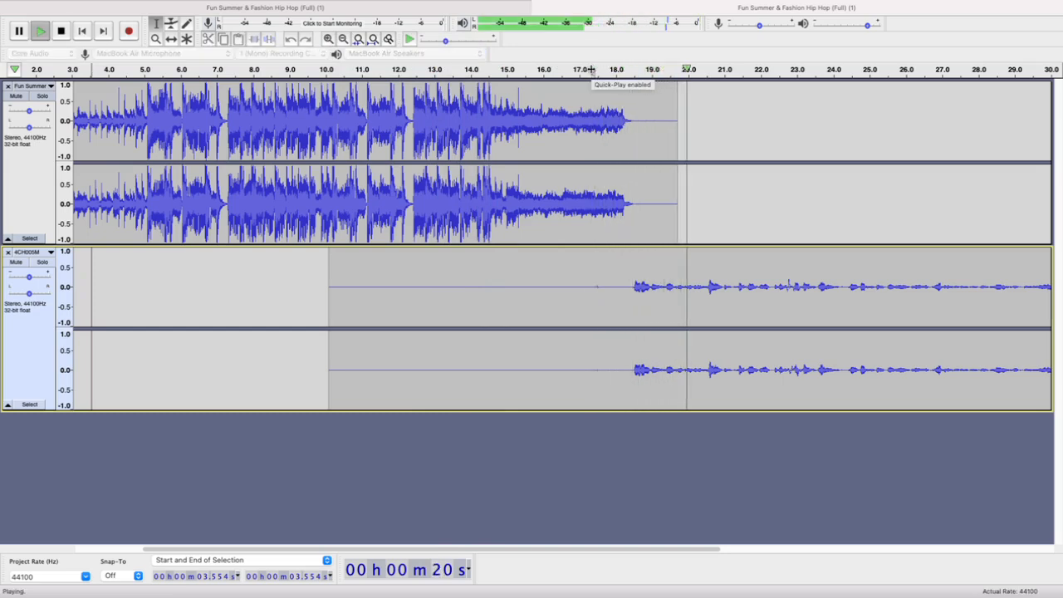
key(space)
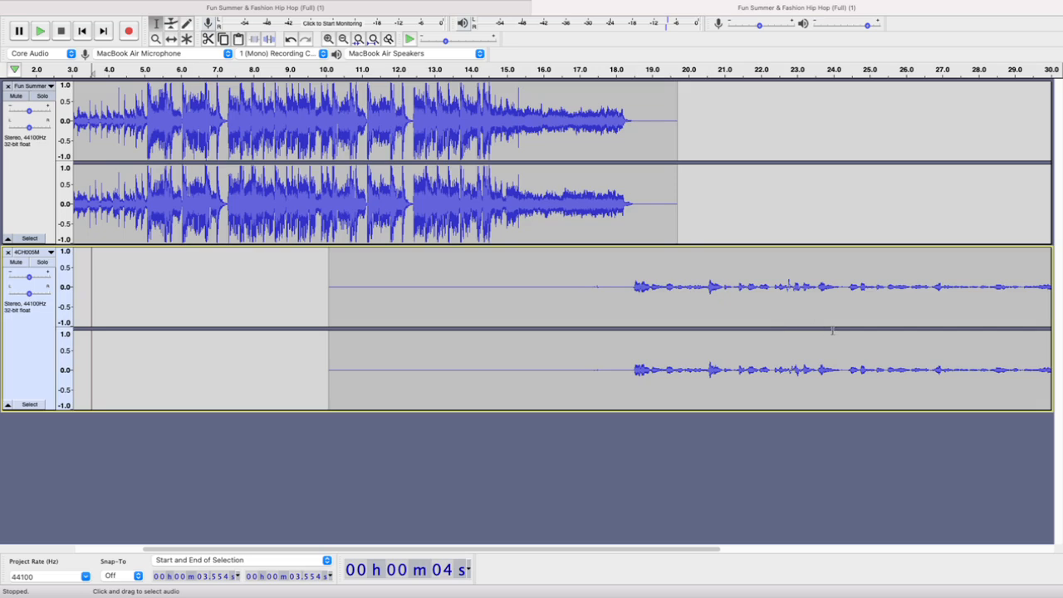
Examine the quiet section of the 4CH005M recording before the speech, including the small noise at about 17.5 s
click(491, 285)
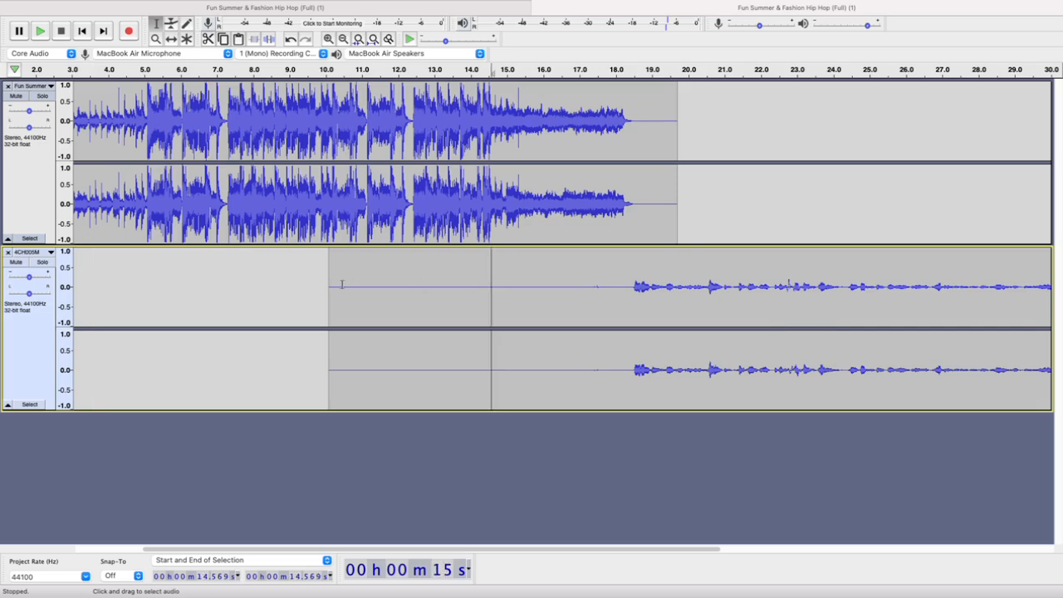
drag(342, 285, 589, 291)
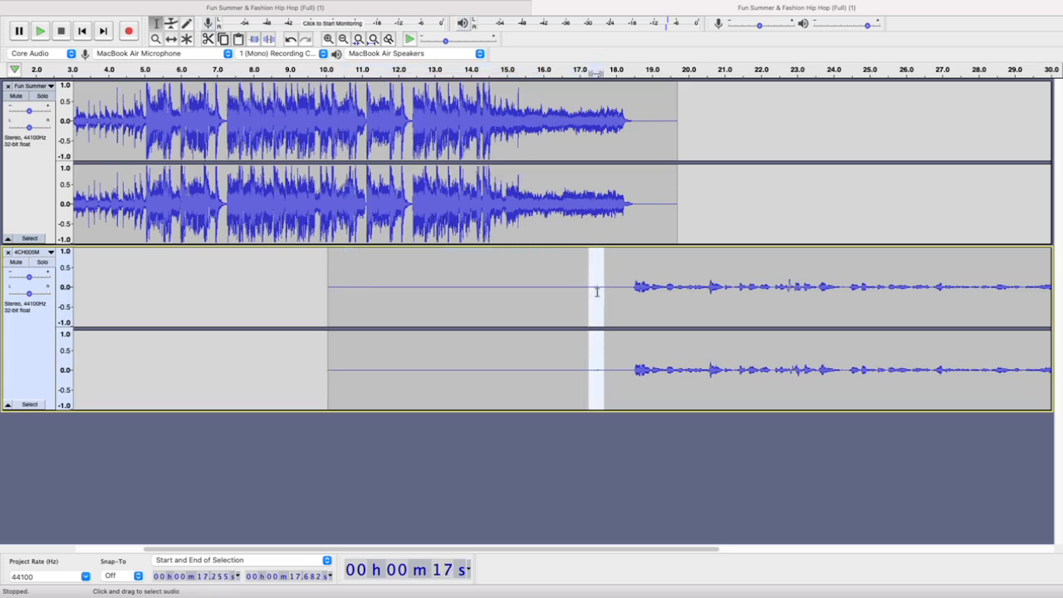
scroll(598, 291, up, 3)
click(620, 291)
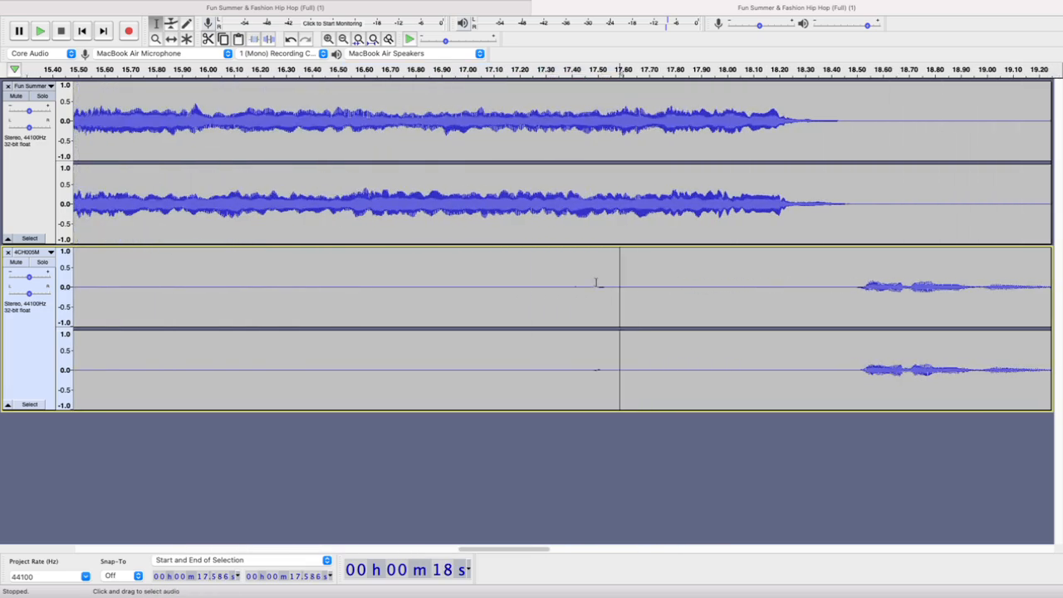
scroll(595, 284, up, 3)
scroll(587, 292, down, 3)
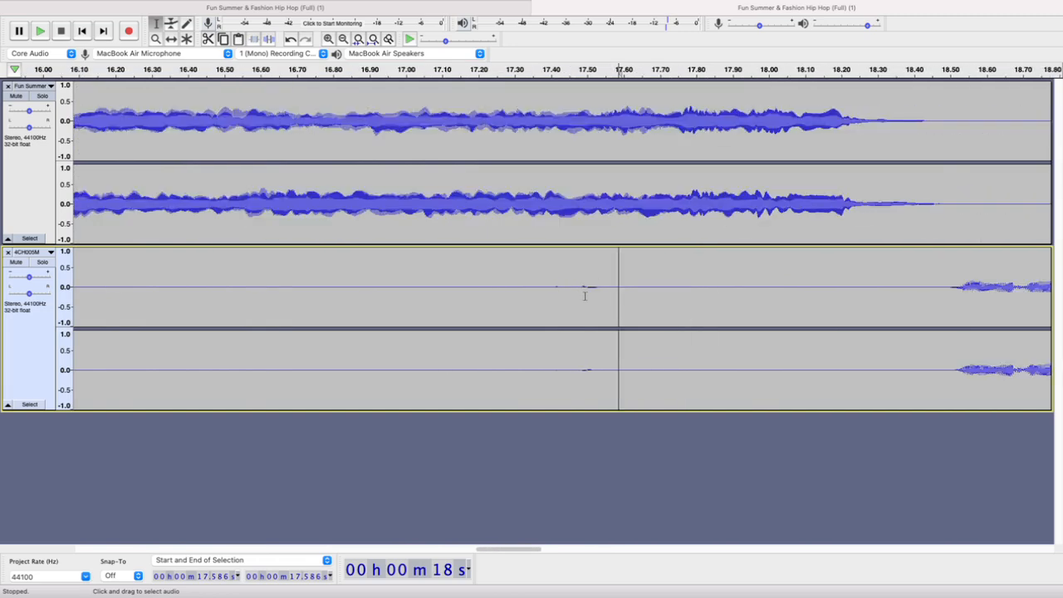
scroll(585, 296, down, 3)
click(678, 287)
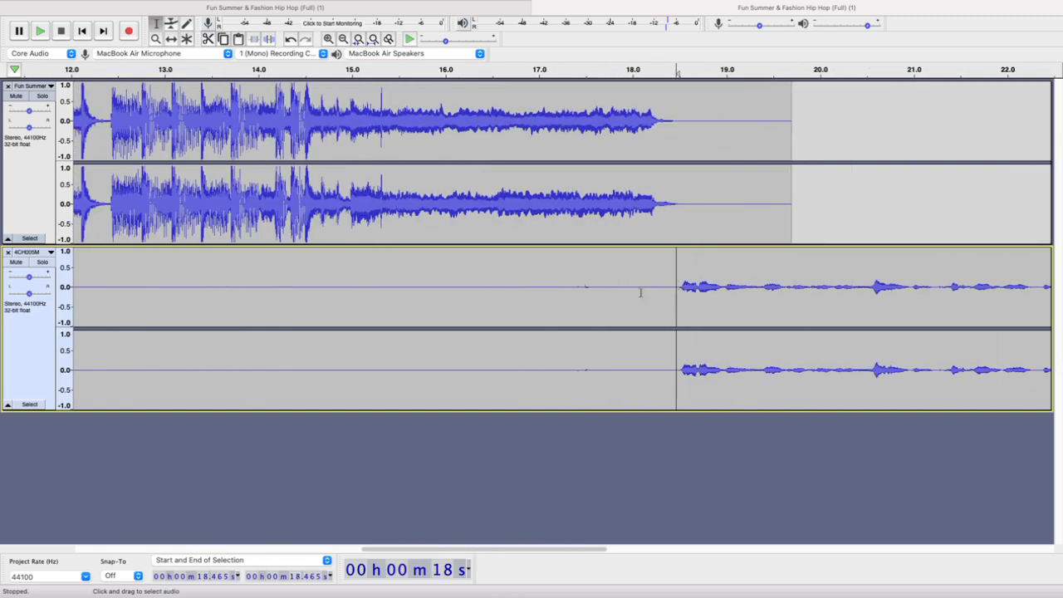
scroll(640, 291, down, 3)
Capture a noise profile for Noise Reduction from the quiet 4CH005M section between about 10.173 s and 17.122 s
drag(319, 279, 605, 290)
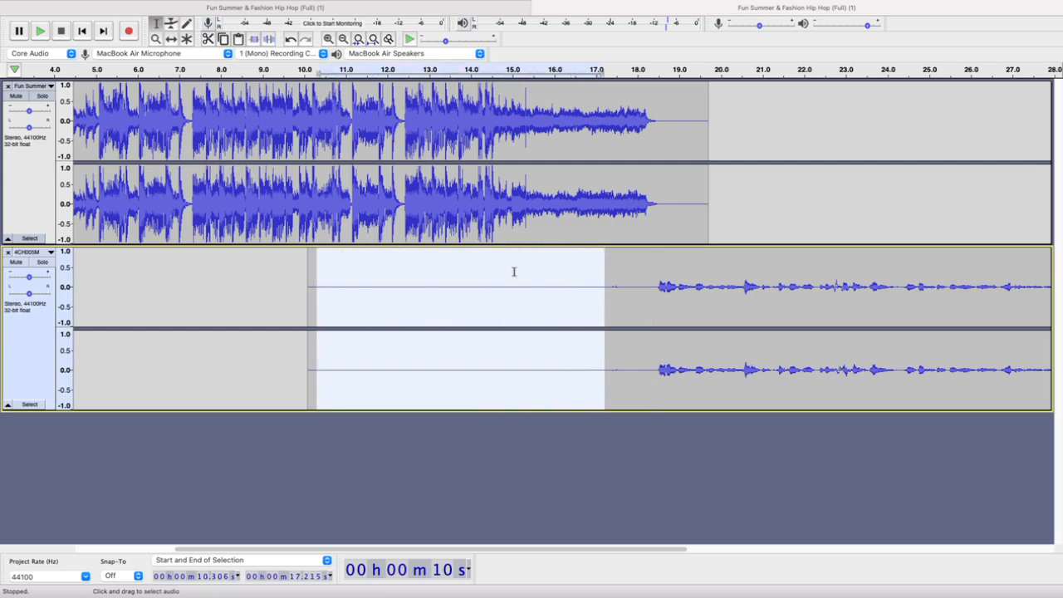
click(469, 295)
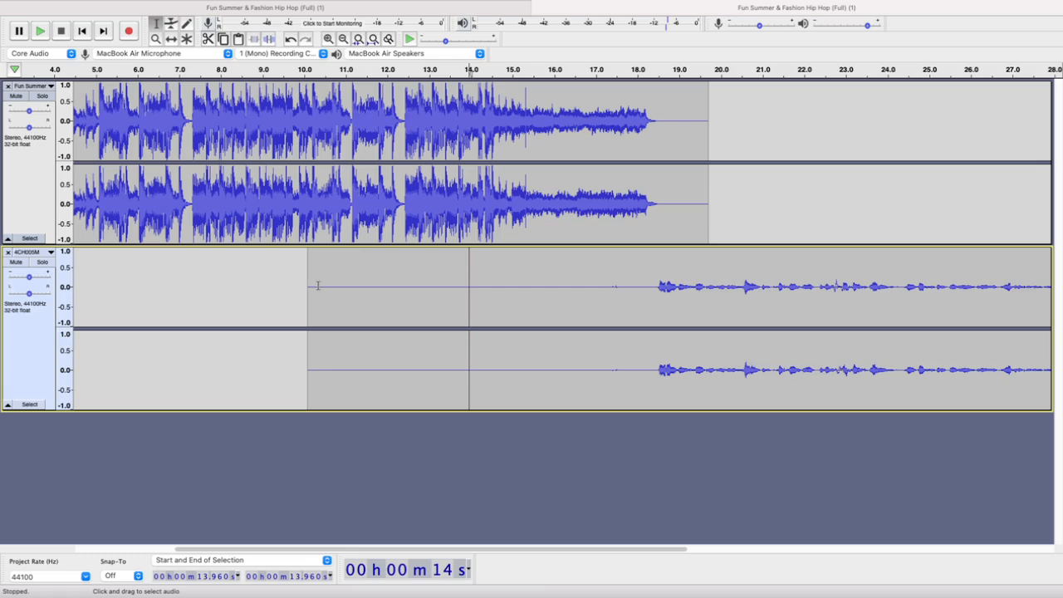
drag(317, 286, 597, 294)
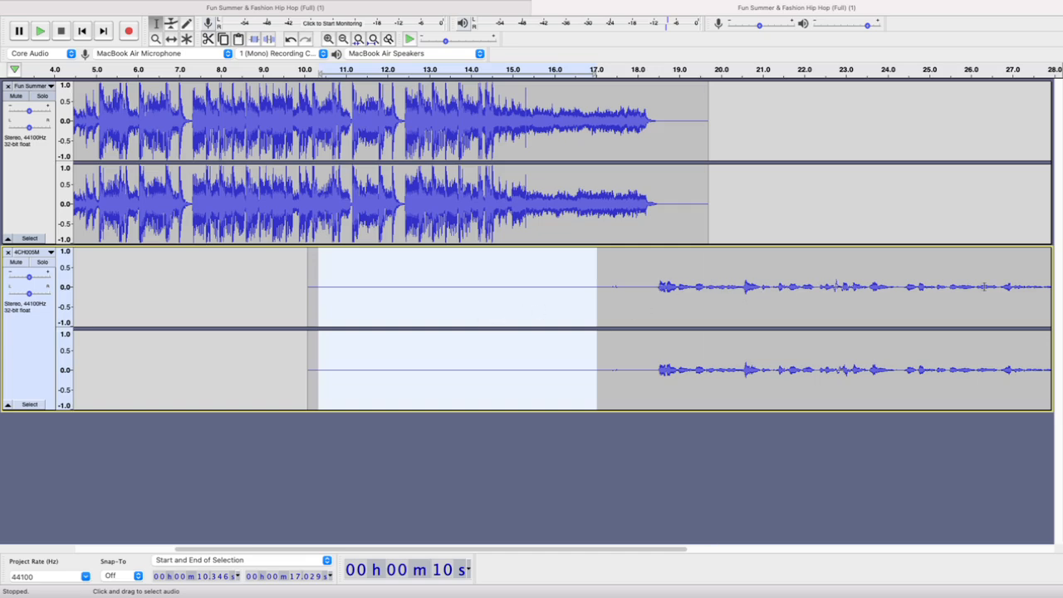
click(343, 278)
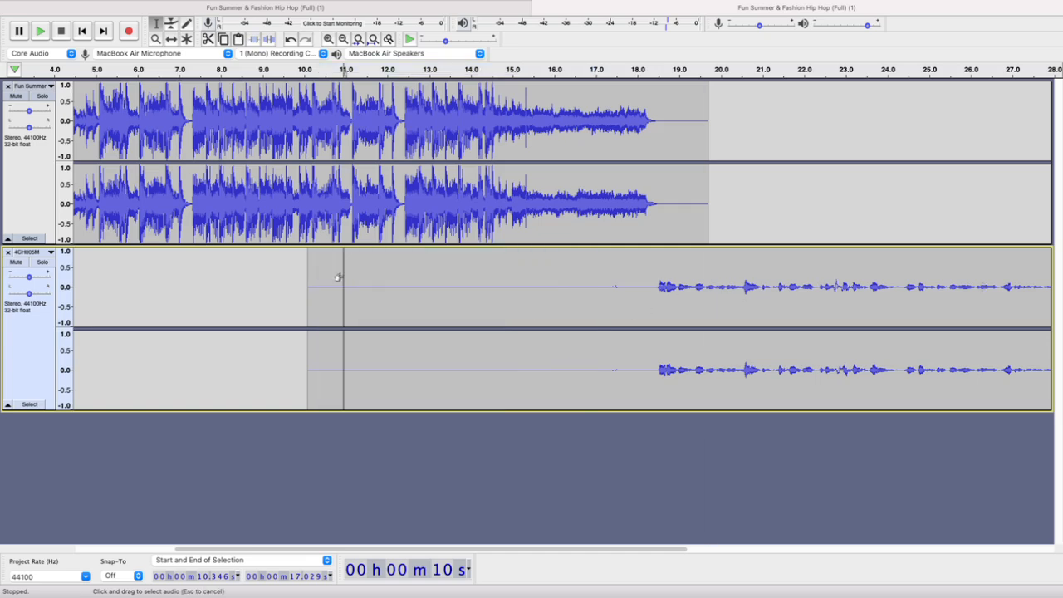
drag(312, 277, 601, 275)
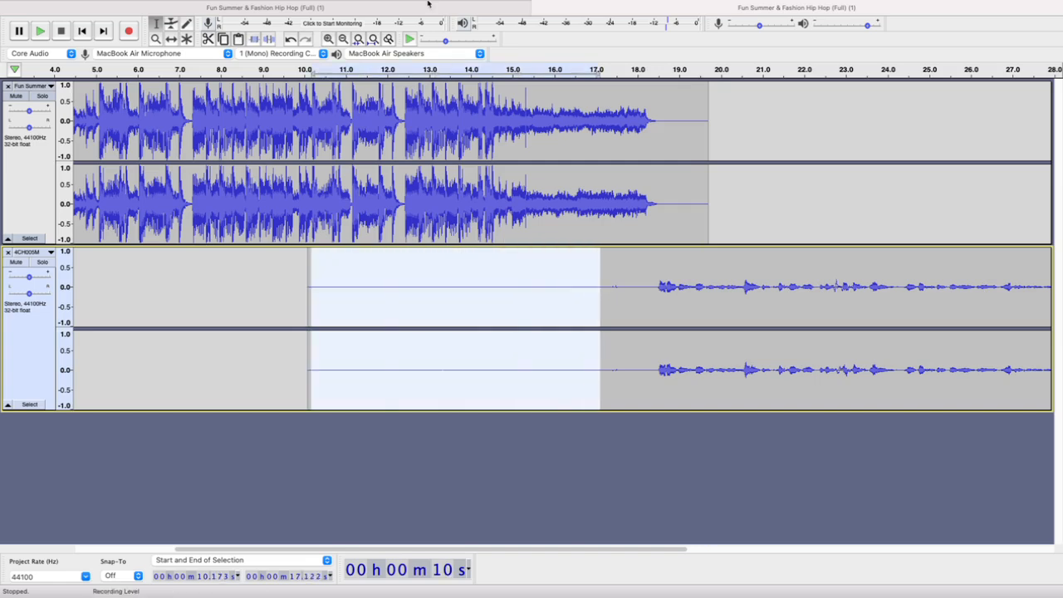
mouse_move(337, 7)
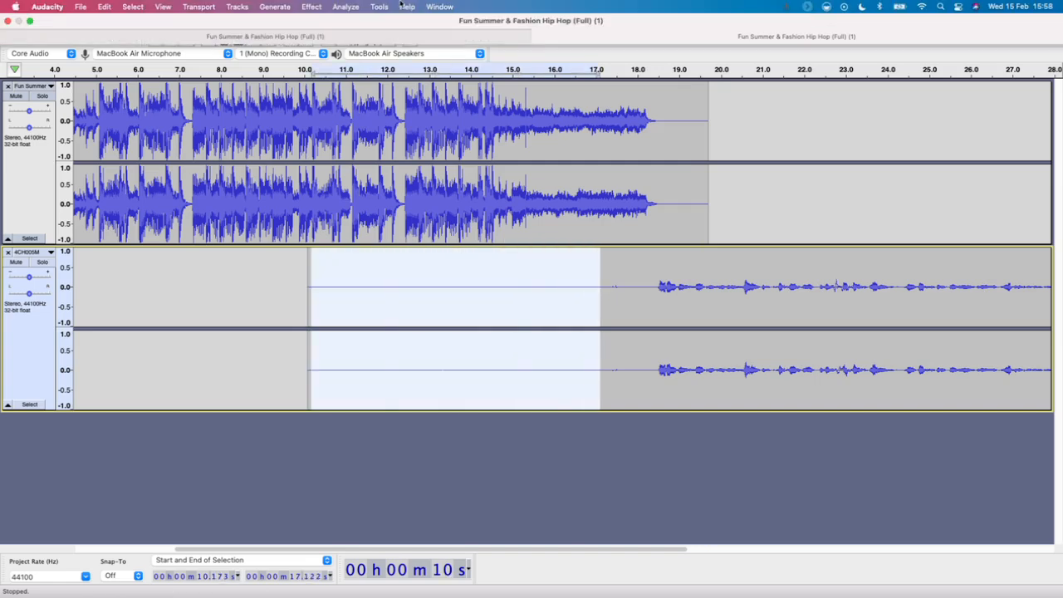
click(312, 9)
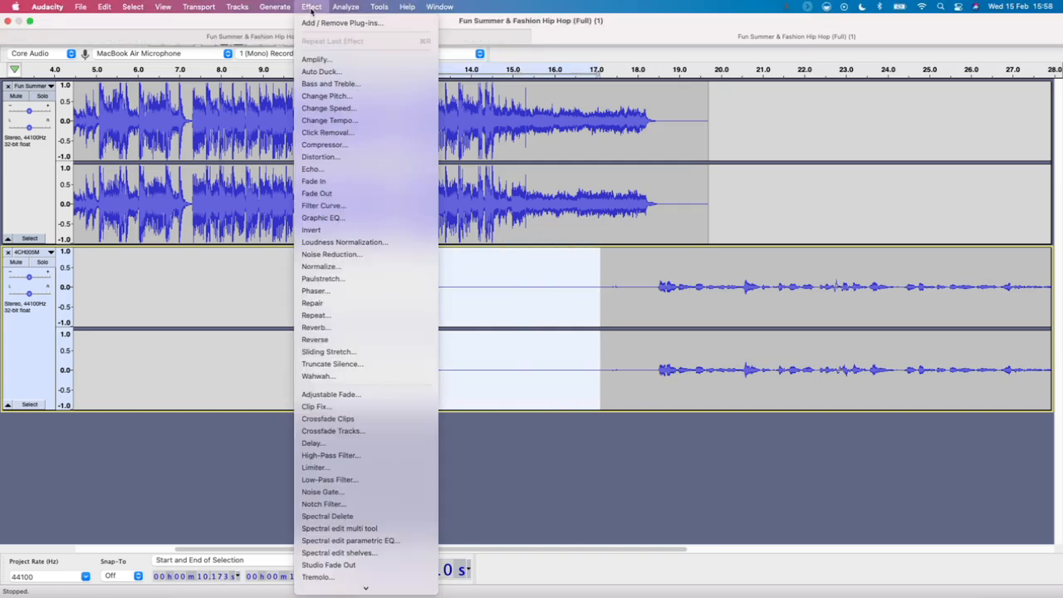
click(365, 256)
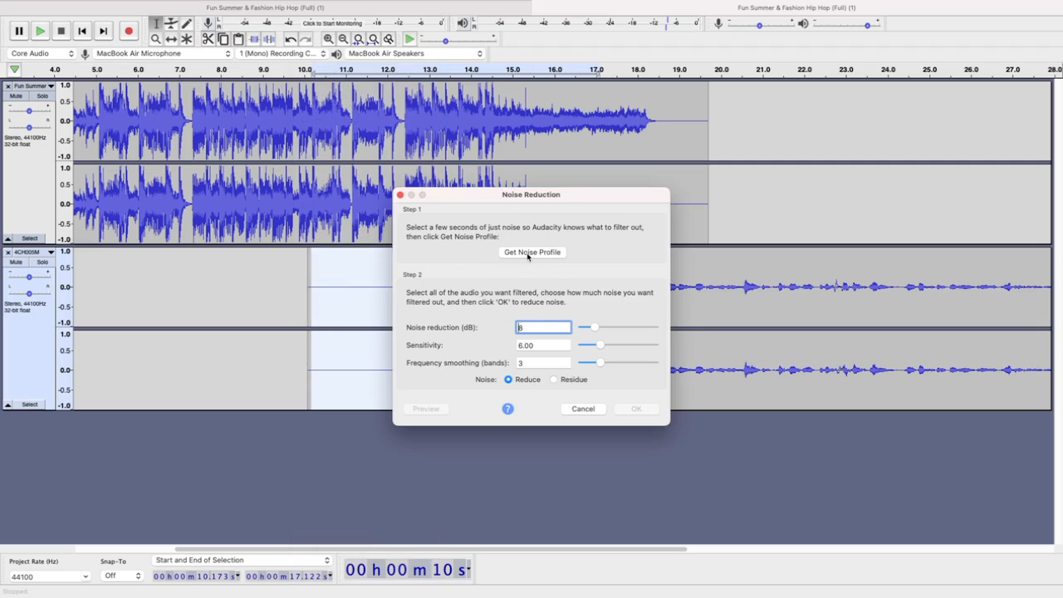
click(527, 253)
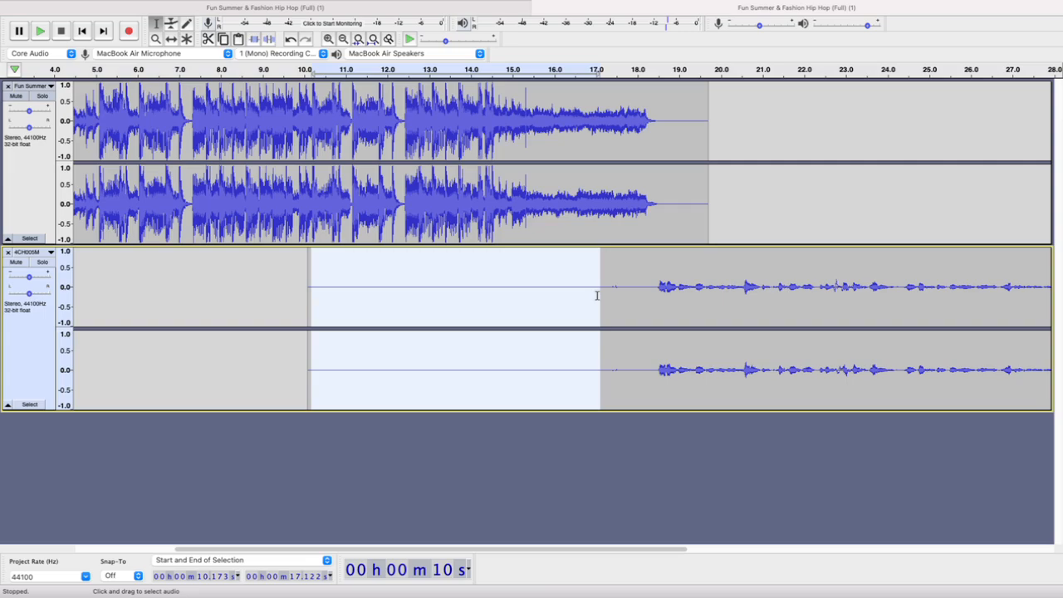
Inspect the waveform of the quiet 4CH005M section at sample level around 14.63 s and compare it with the whole recording
scroll(496, 314, up, 6)
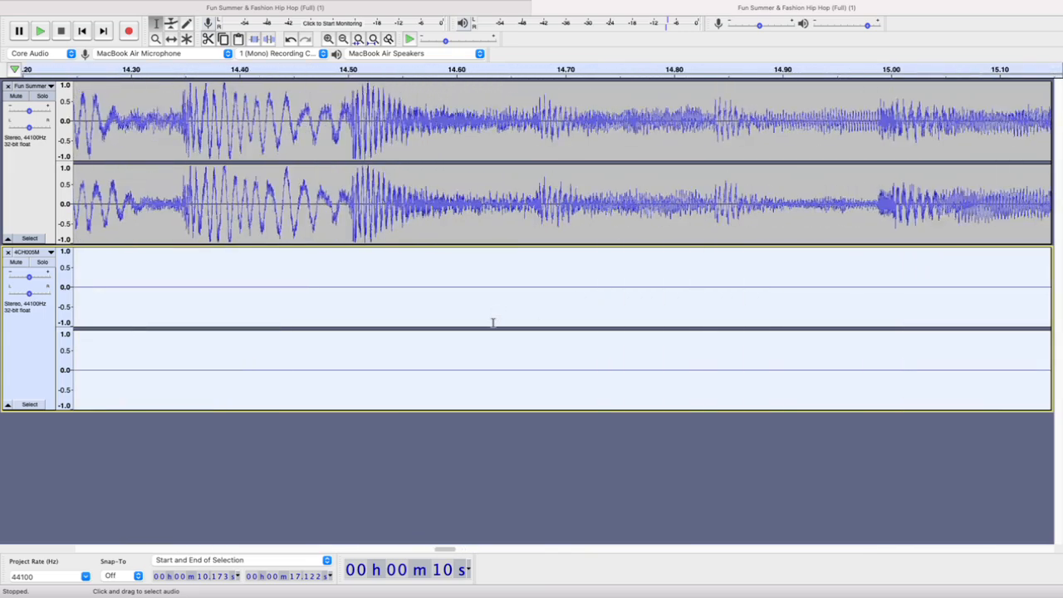
scroll(493, 323, up, 10)
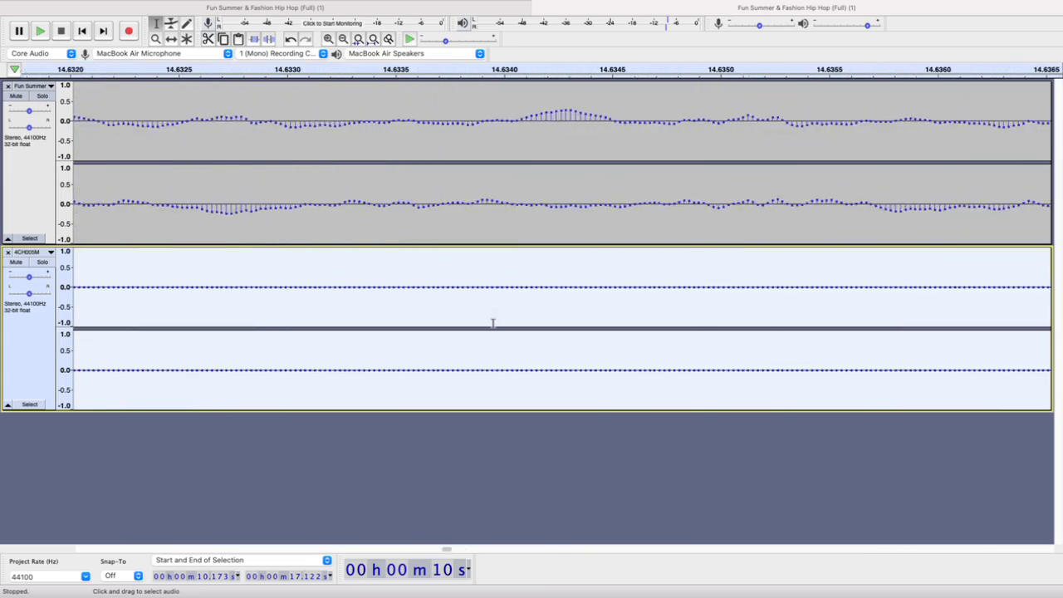
scroll(493, 322, up, 3)
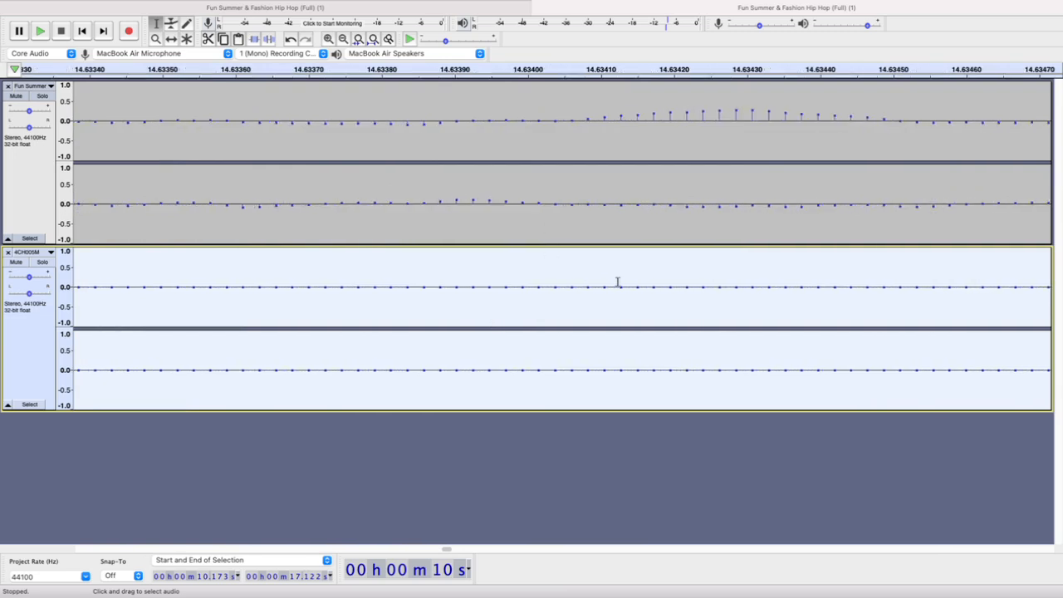
scroll(656, 275, down, 8)
scroll(632, 272, down, 10)
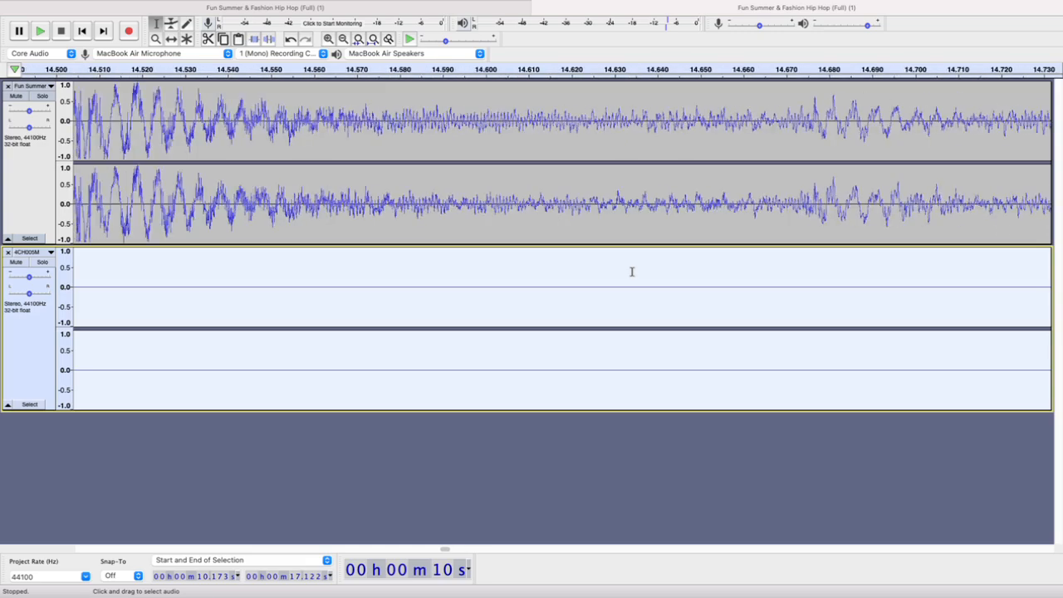
scroll(652, 266, down, 10)
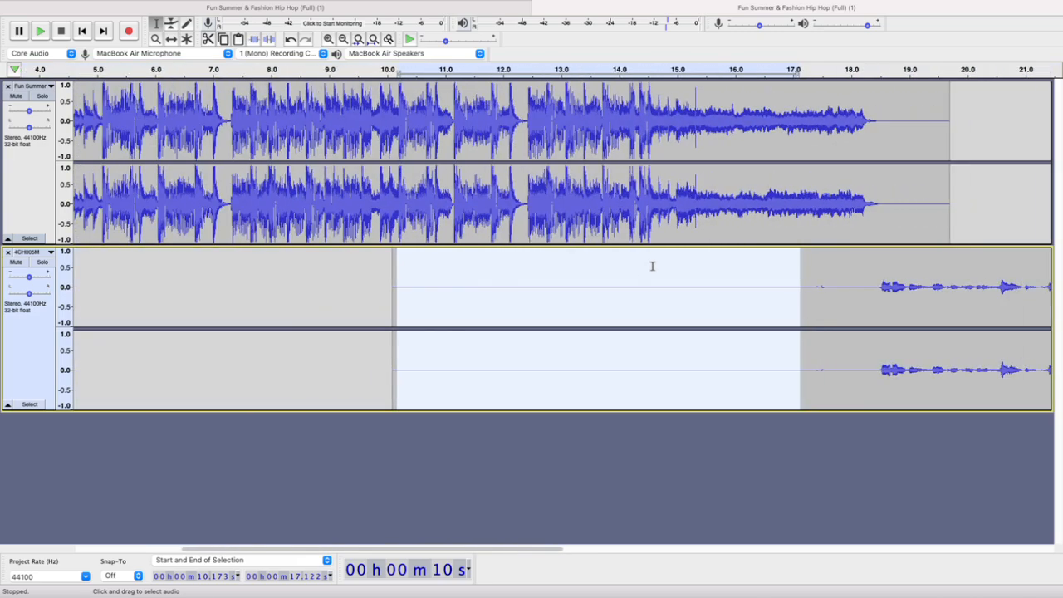
scroll(653, 266, up, 2)
scroll(653, 266, down, 5)
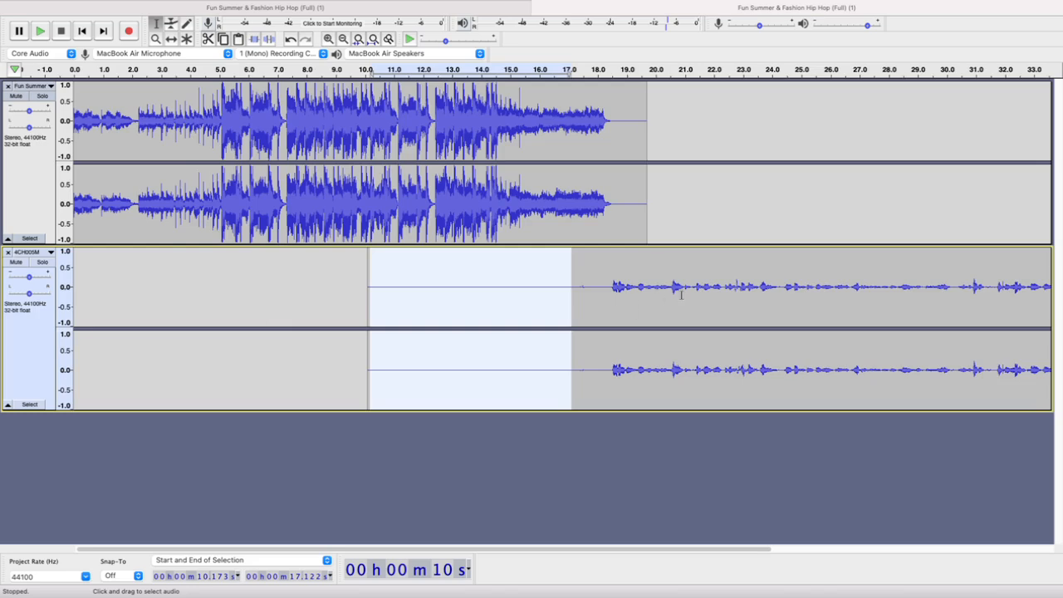
scroll(682, 295, down, 3)
scroll(681, 295, up, 1)
scroll(440, 309, left, 2)
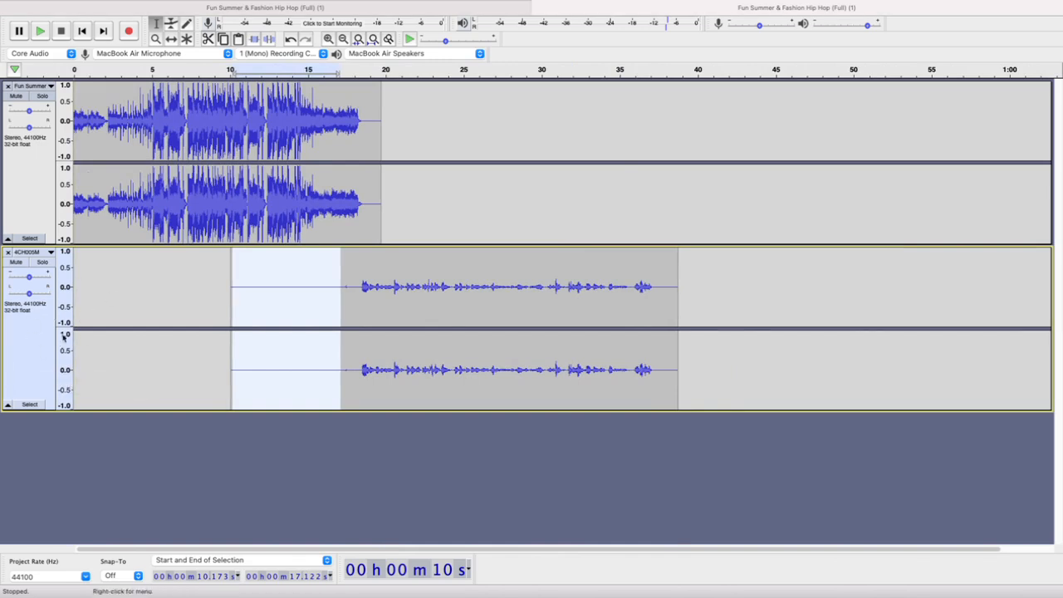
Paste a copy of the 4CH005M recording at about 50.5 s, select the entire track, and undo the paste
click(22, 349)
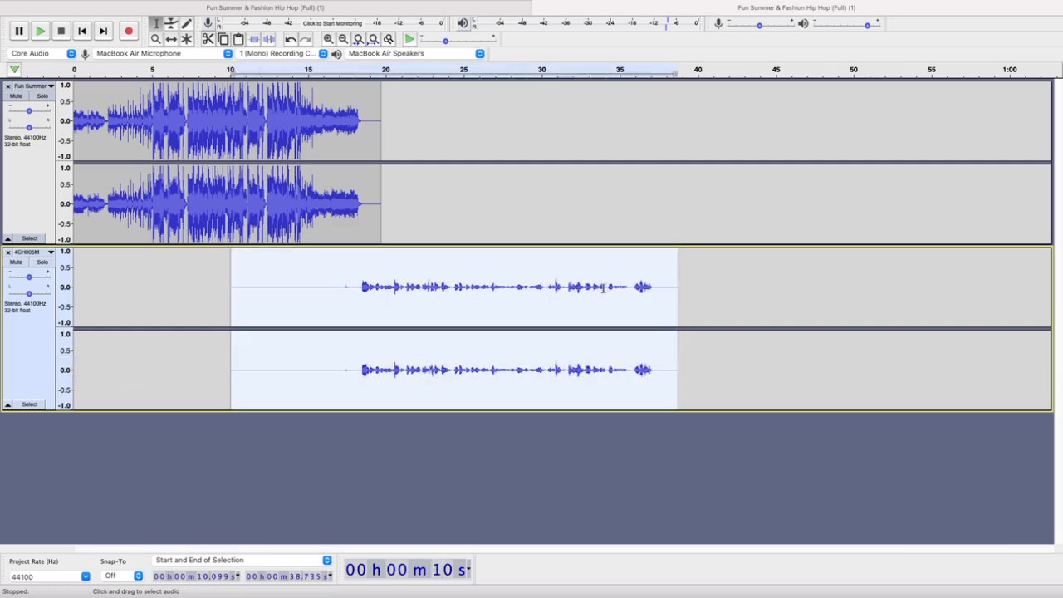
click(863, 285)
key(ctrl+v)
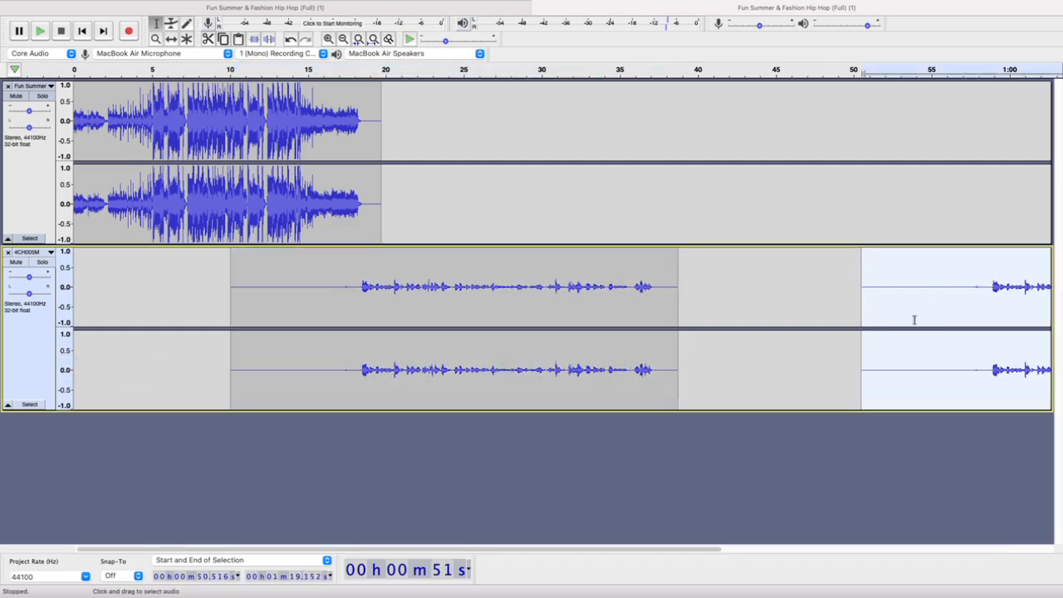
click(822, 294)
click(28, 364)
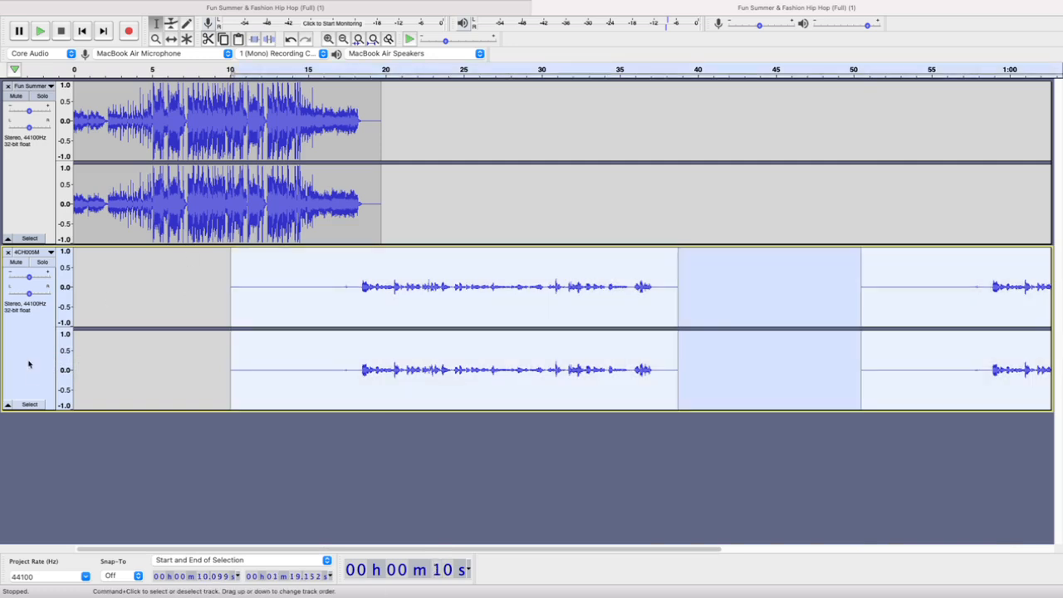
scroll(715, 297, right, 5)
scroll(714, 299, left, 5)
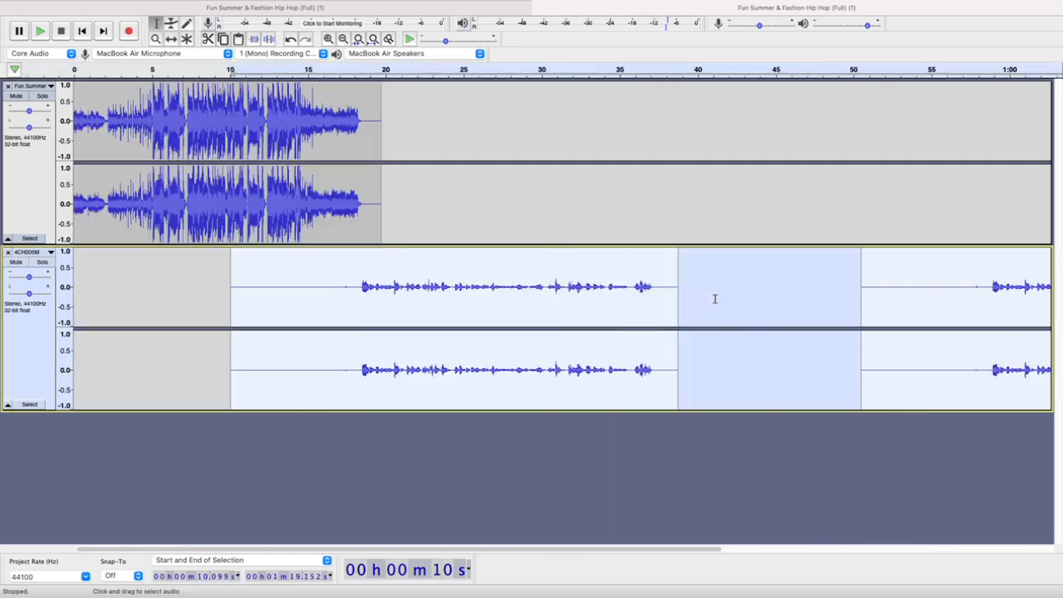
double_click(904, 299)
click(914, 290)
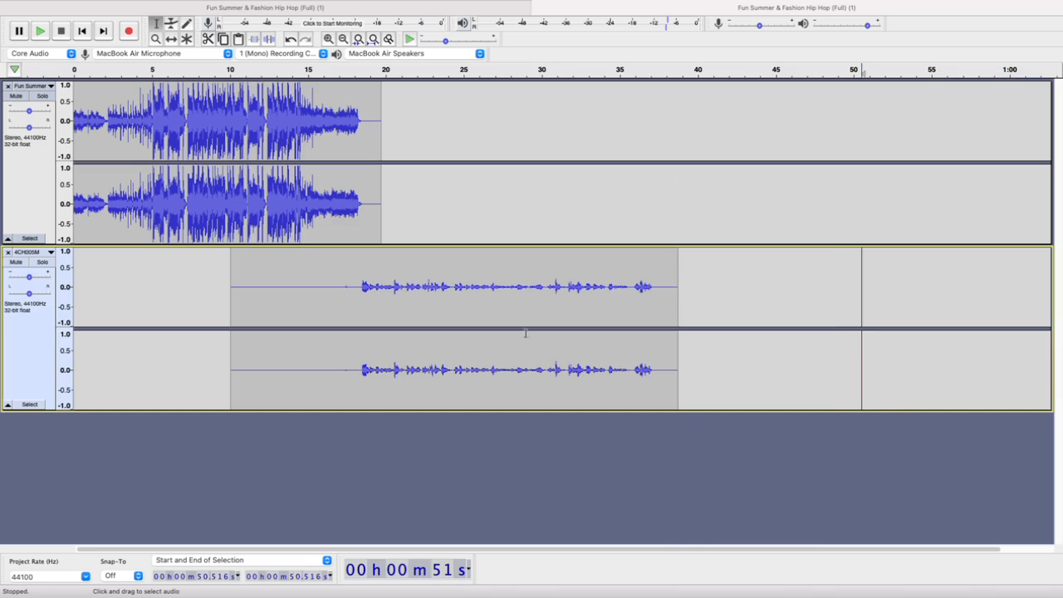
Apply Noise Reduction to the entire 4CH005M track with 8 dB reduction, sensitivity 6.00 and 3 frequency smoothing bands
click(36, 366)
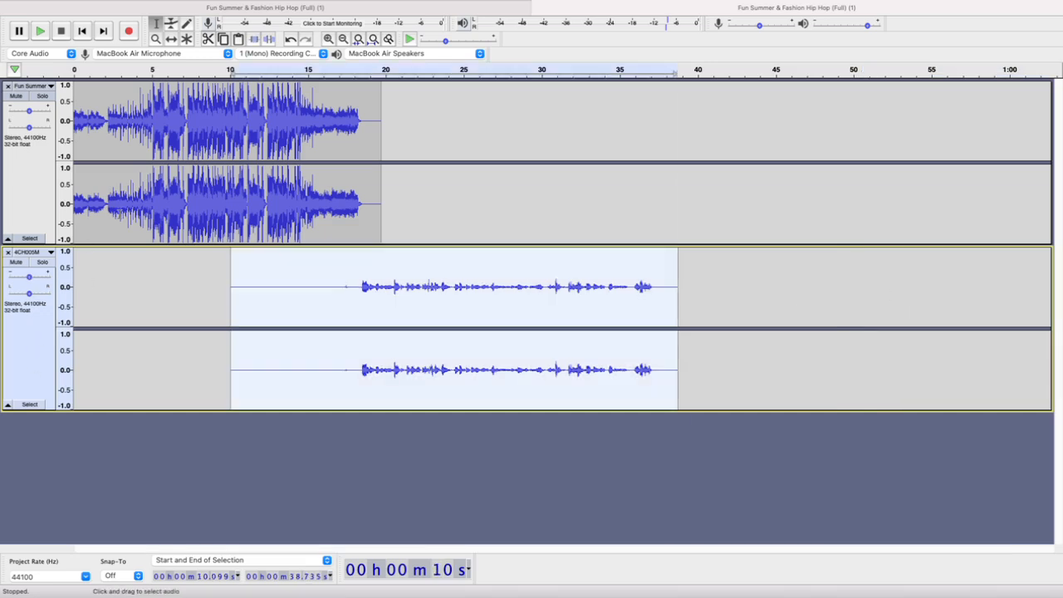
click(312, 7)
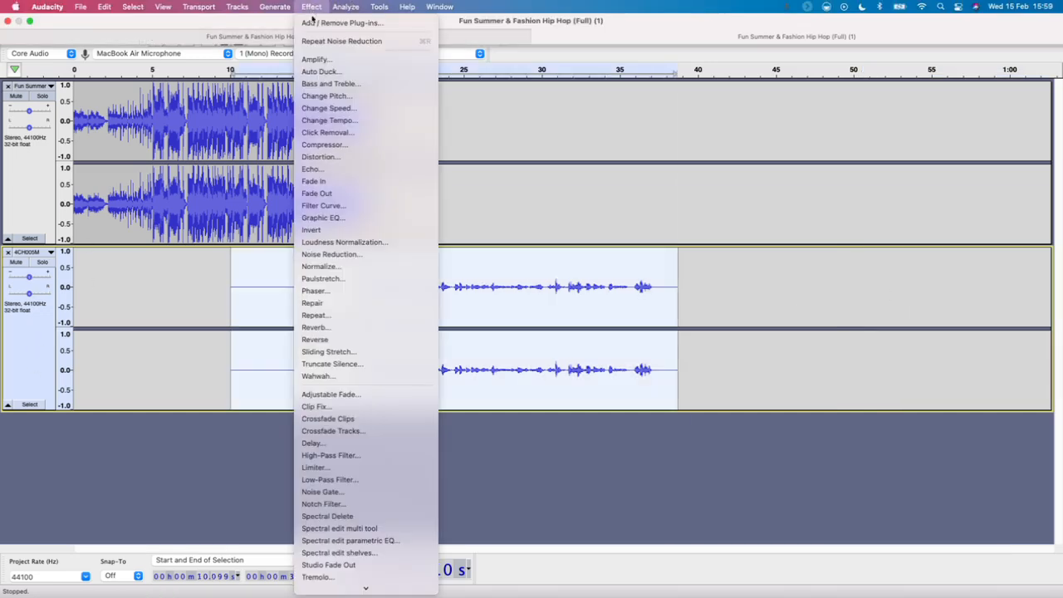
click(400, 258)
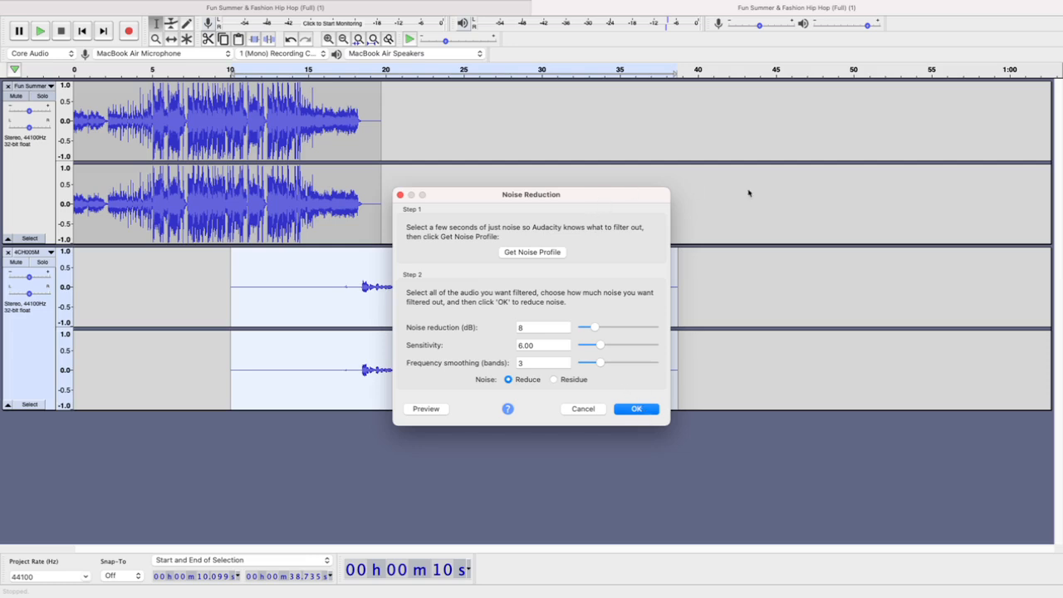
drag(607, 195, 915, 194)
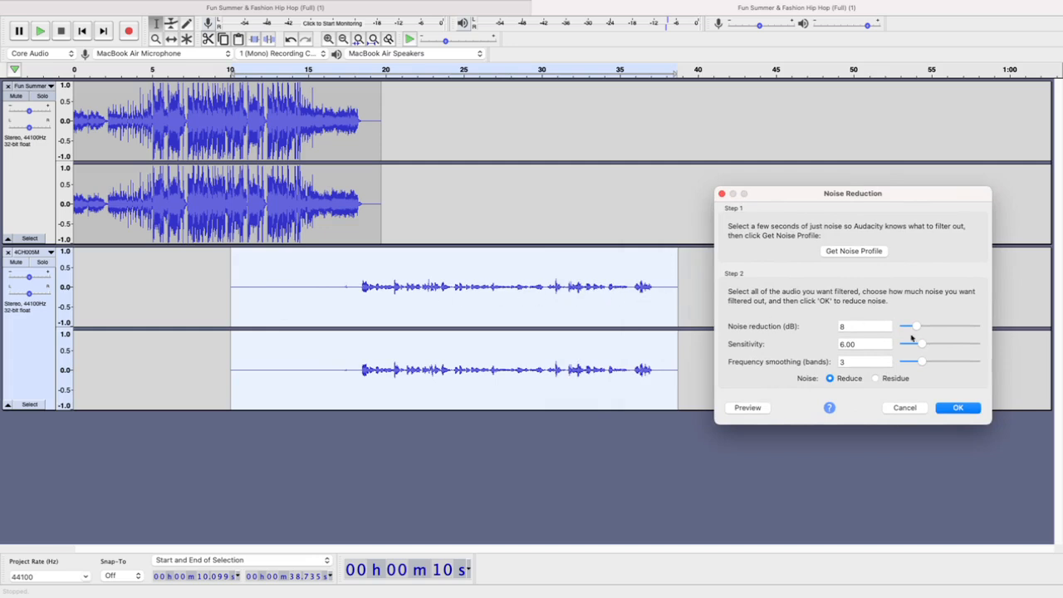
click(957, 408)
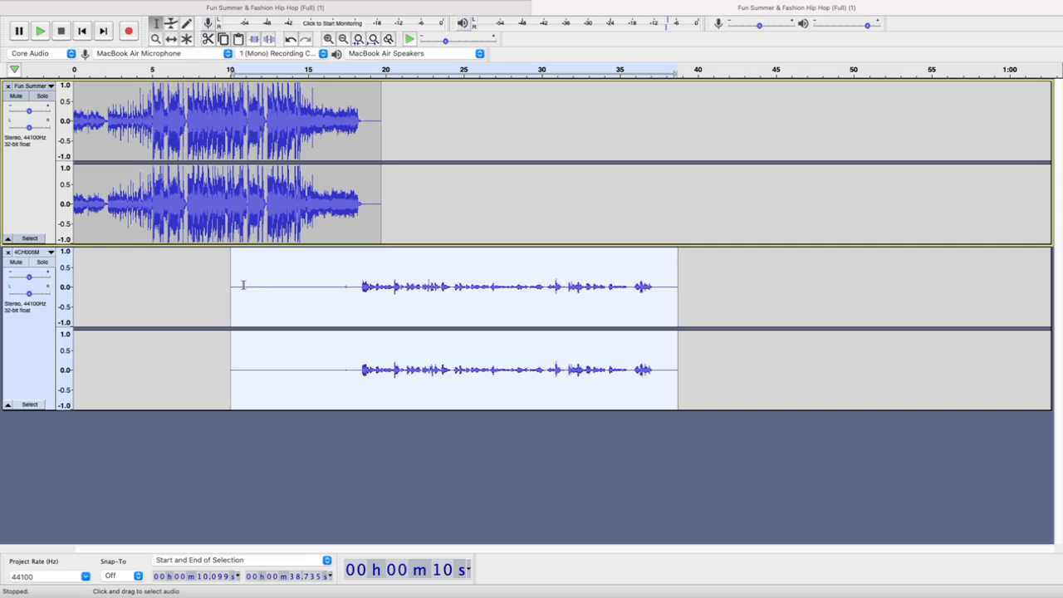
Check the quiet 4CH005M sections from about 10.7 s to 17.4 s and after the speech near 37.9 s
drag(242, 285, 340, 298)
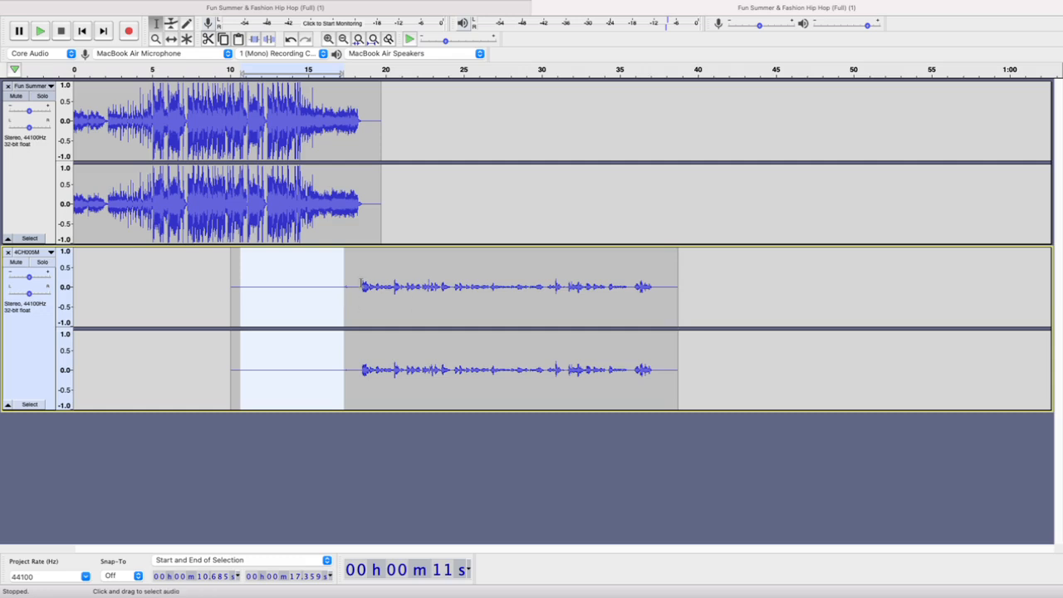
click(664, 284)
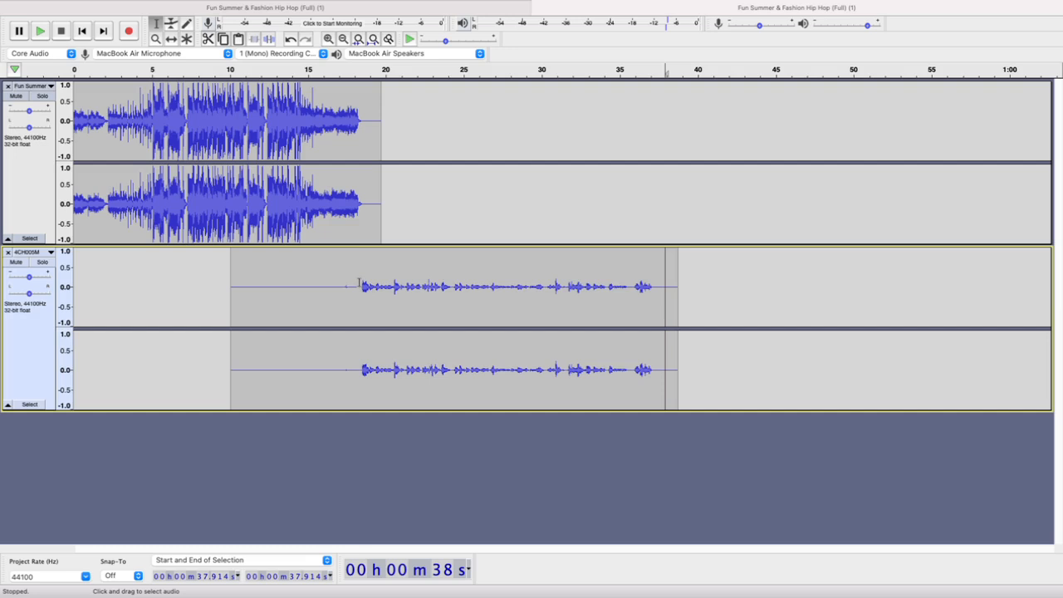
Select the entire 4CH005M track, open Graphic EQ for it, and flatten all frequency bands
double_click(311, 280)
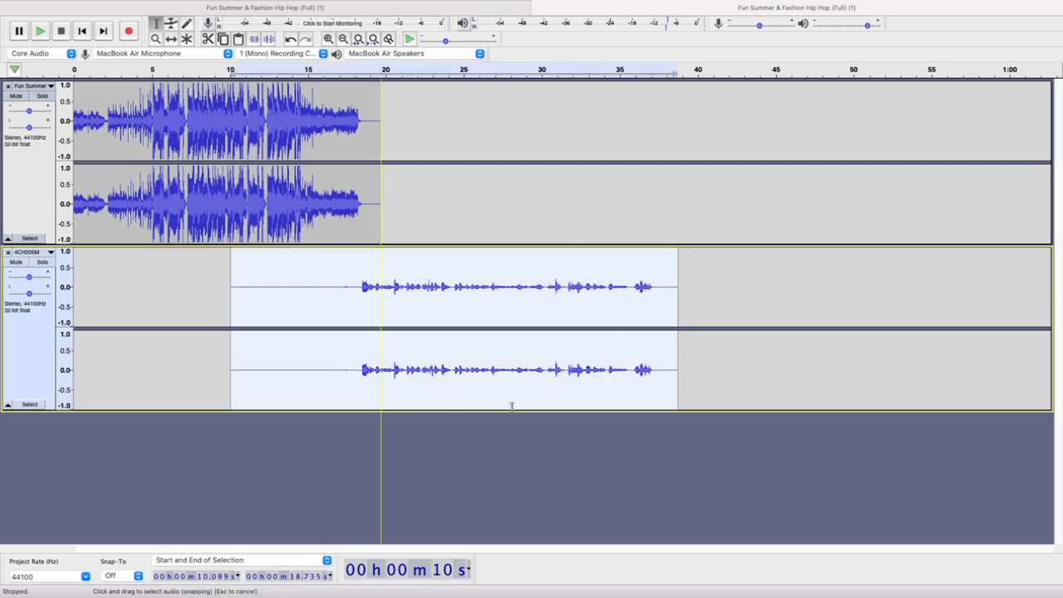
double_click(560, 267)
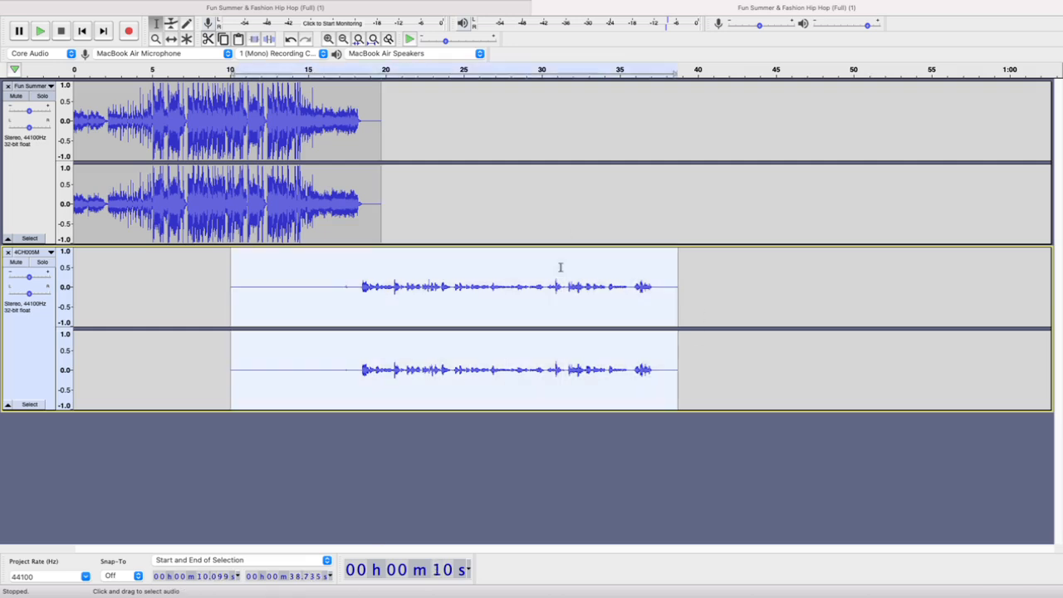
click(144, 309)
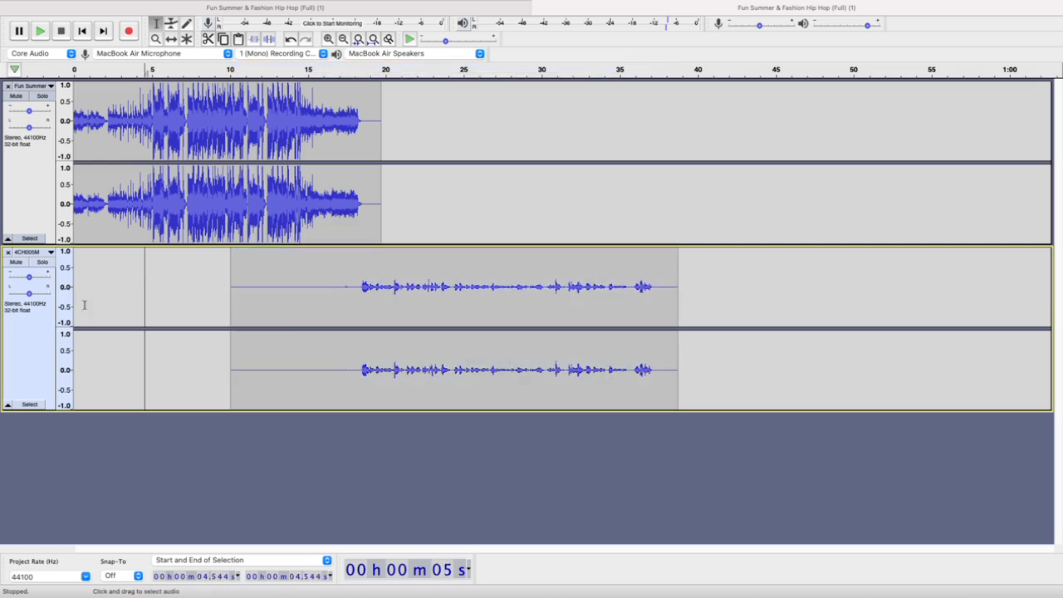
click(10, 357)
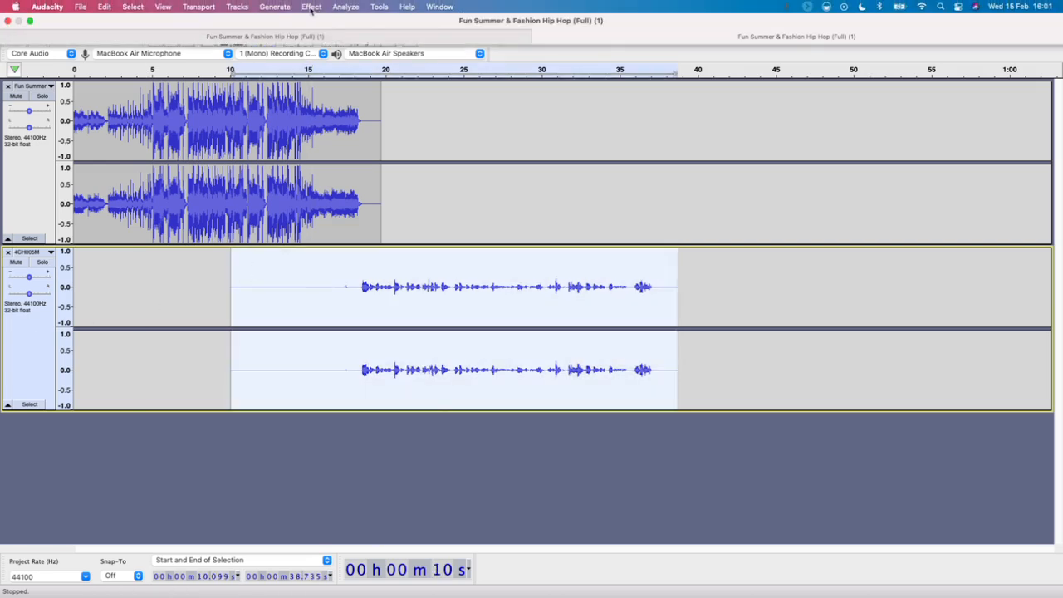
click(312, 6)
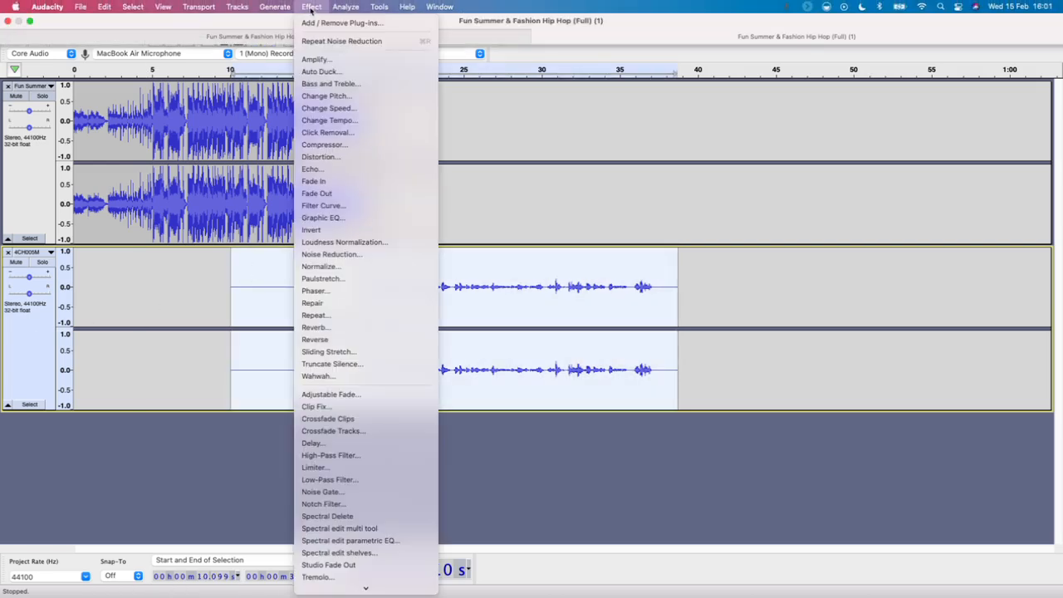
click(318, 218)
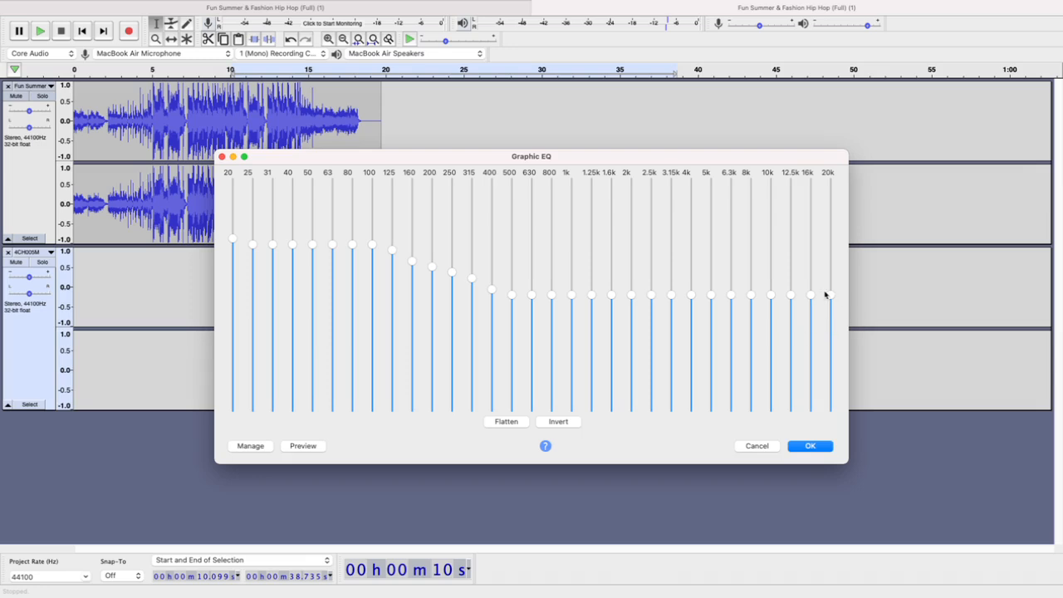
mouse_move(708, 266)
mouse_move(446, 157)
mouse_down()
mouse_move(409, 217)
mouse_move(382, 372)
mouse_move(390, 378)
mouse_move(425, 176)
mouse_move(452, 161)
mouse_up()
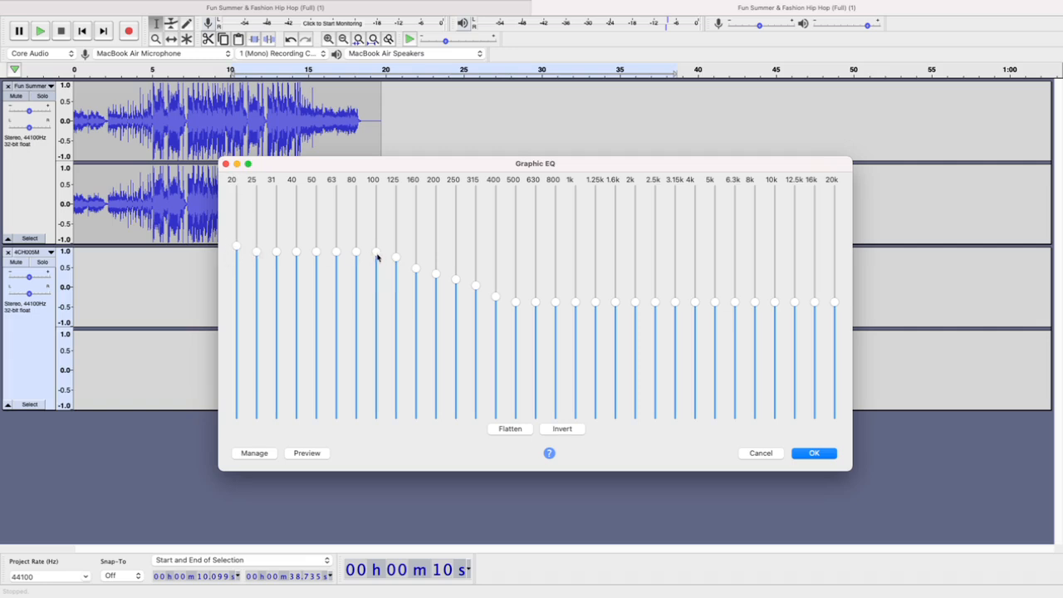
mouse_move(379, 252)
mouse_move(518, 308)
click(510, 430)
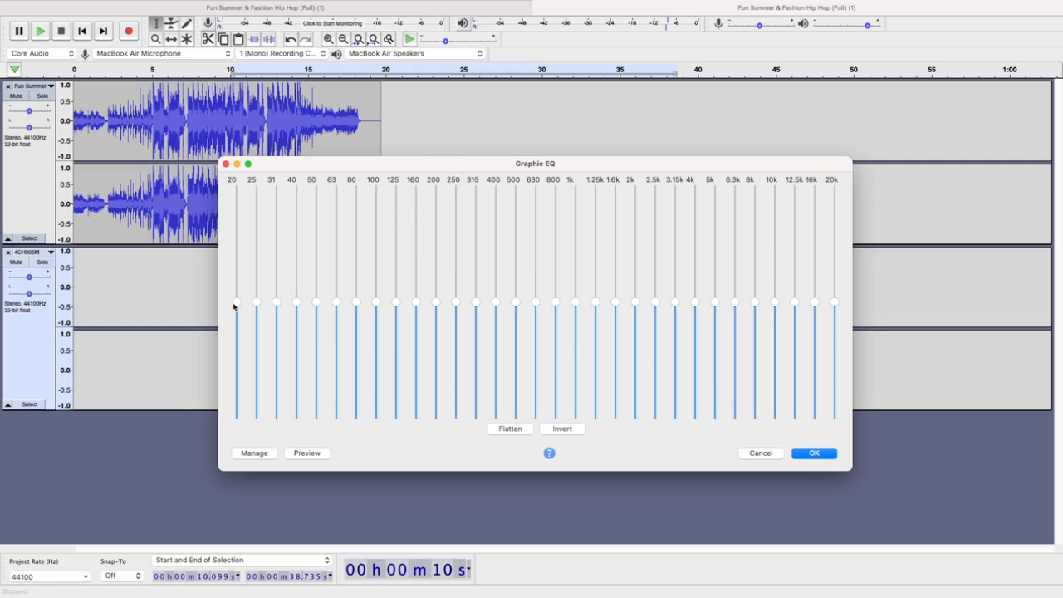
Raise the Graphic EQ bands from 20 to 100 Hz equally and slope the 125 to 400 Hz bands gradually down toward the flat level
drag(236, 304, 237, 236)
drag(257, 302, 257, 240)
drag(276, 304, 279, 242)
drag(297, 307, 271, 236)
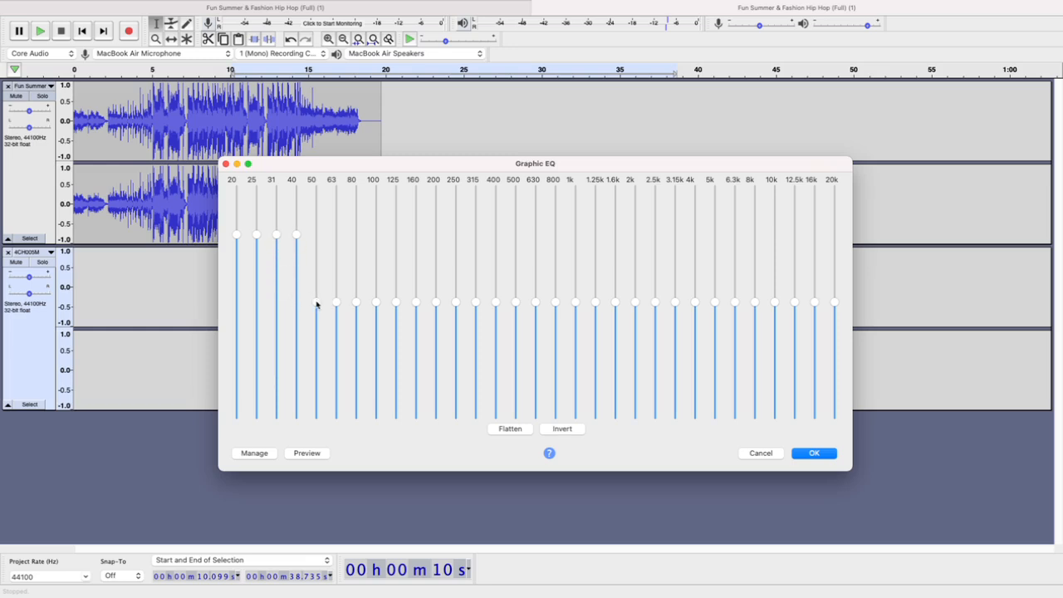
drag(317, 304, 318, 235)
drag(336, 303, 337, 231)
drag(357, 303, 359, 237)
drag(377, 301, 378, 237)
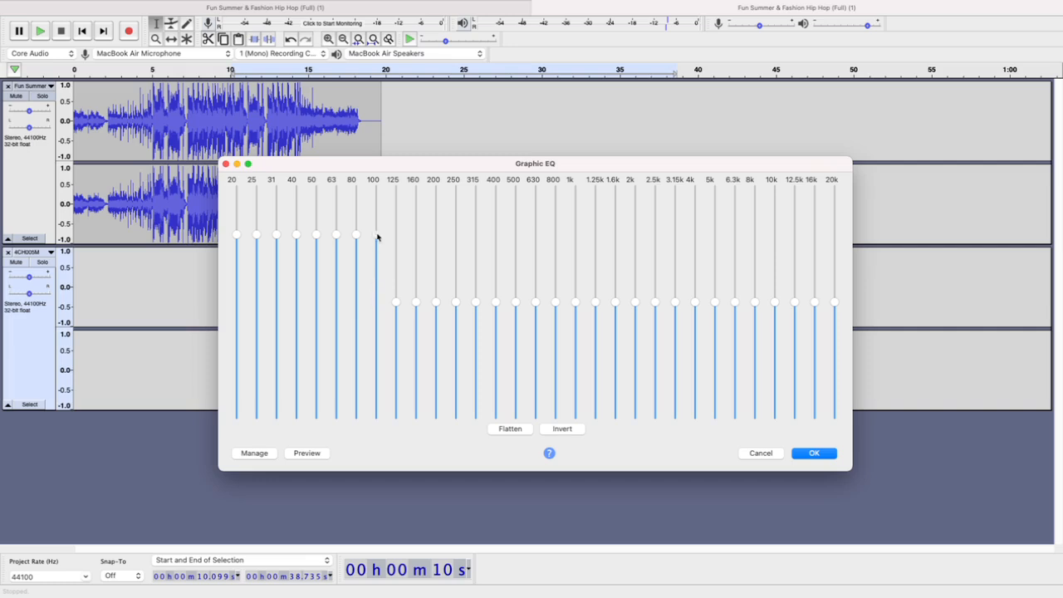
drag(397, 304, 396, 246)
drag(495, 297, 437, 266)
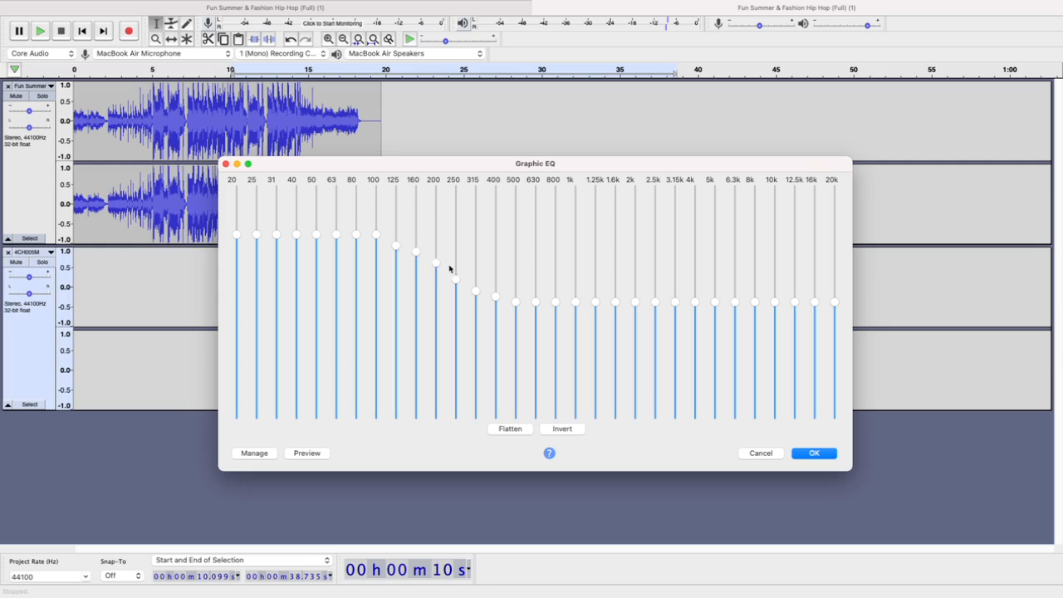
Lower the 100 Hz band slightly, raise the 20 Hz band slightly, and cancel Graphic EQ
click(376, 239)
click(237, 230)
drag(392, 164, 453, 115)
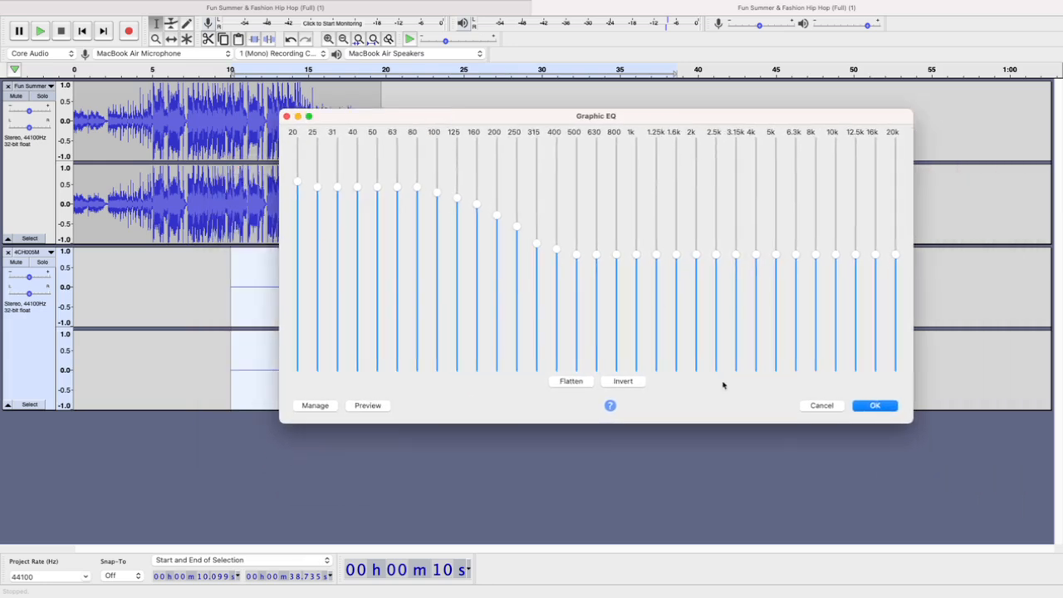
click(823, 406)
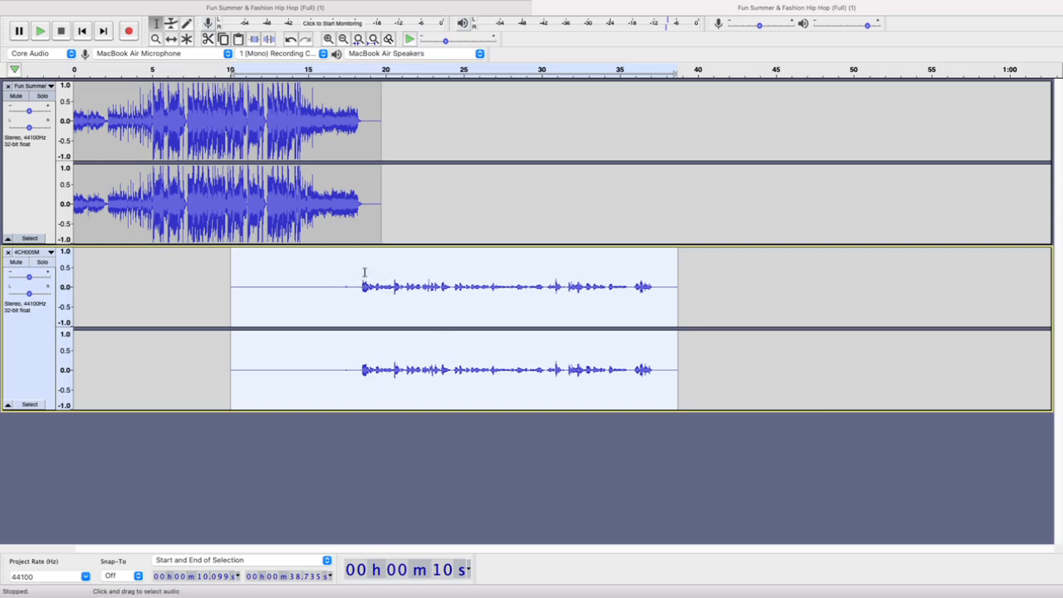
Listen to the start of the 4CH005M speech from about 18.5 s
click(362, 274)
key(space)
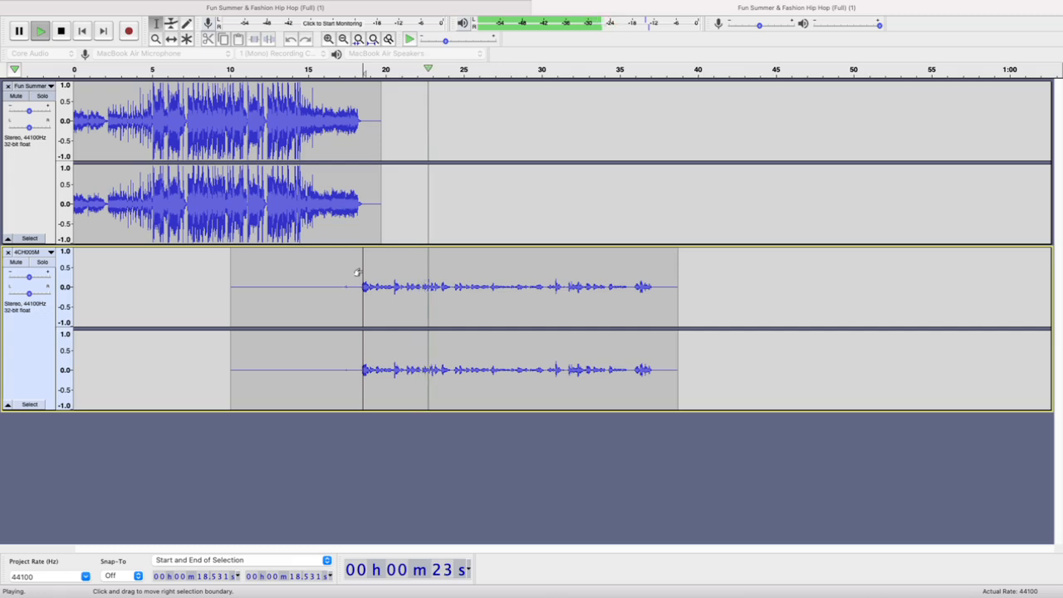
key(space)
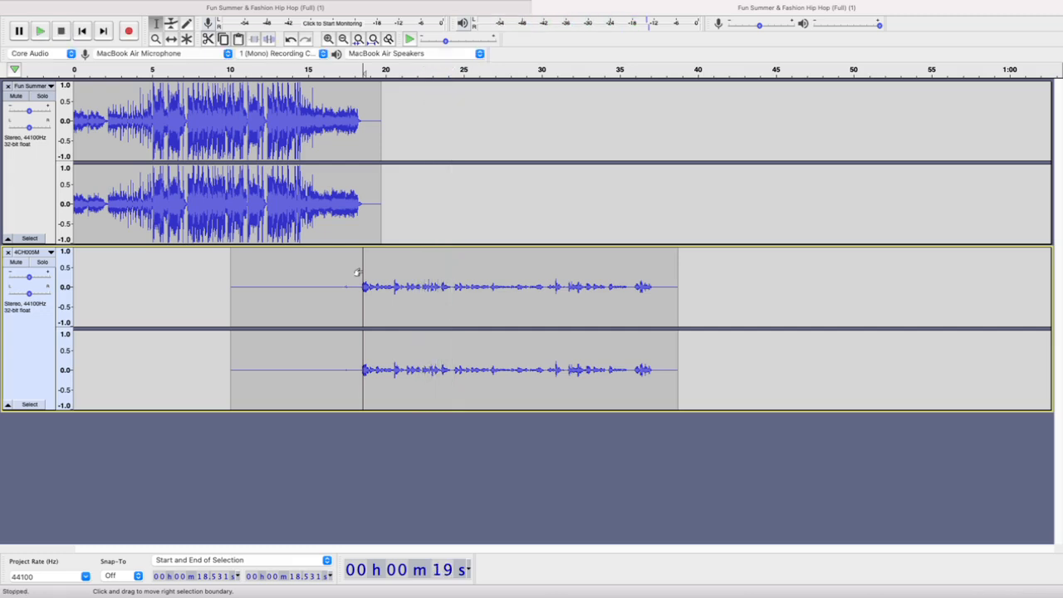
Apply Graphic EQ to the entire 4CH005M track with the existing curve that boosts 20 to 100 Hz and slopes down to 500 Hz
click(45, 353)
mouse_move(245, 5)
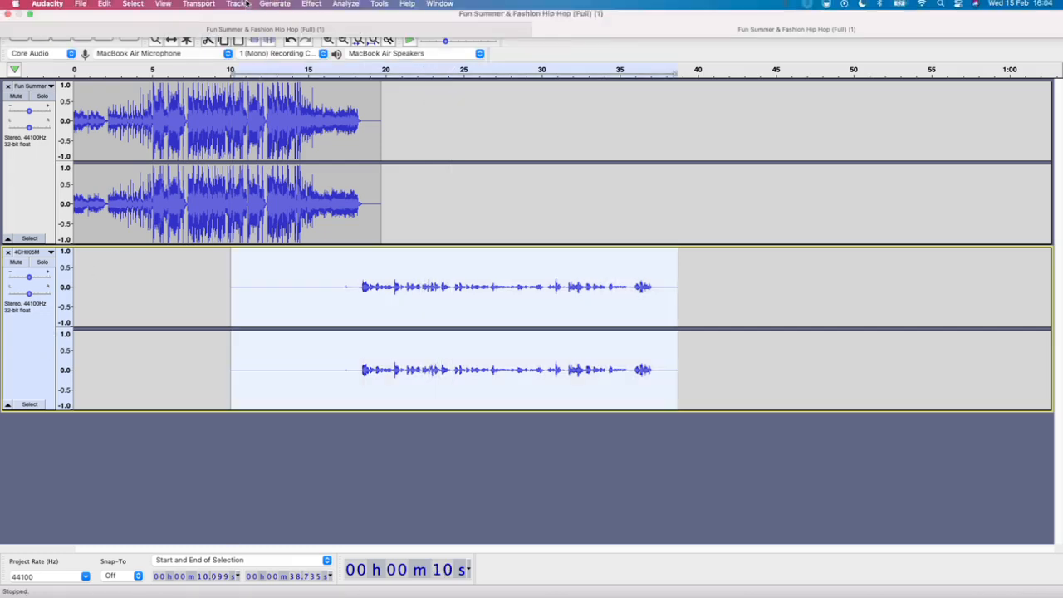
click(312, 8)
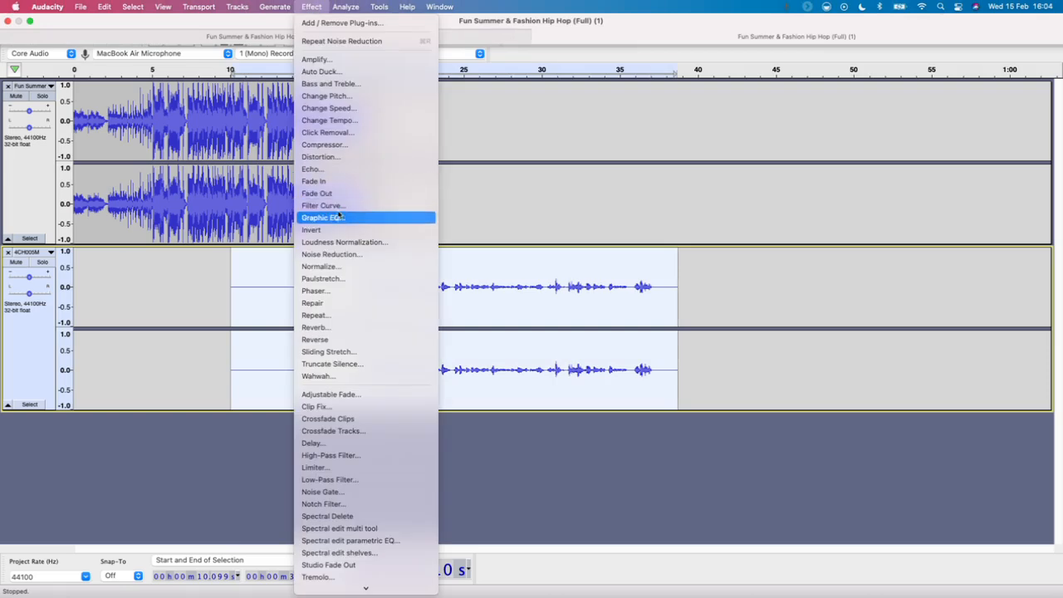
click(347, 219)
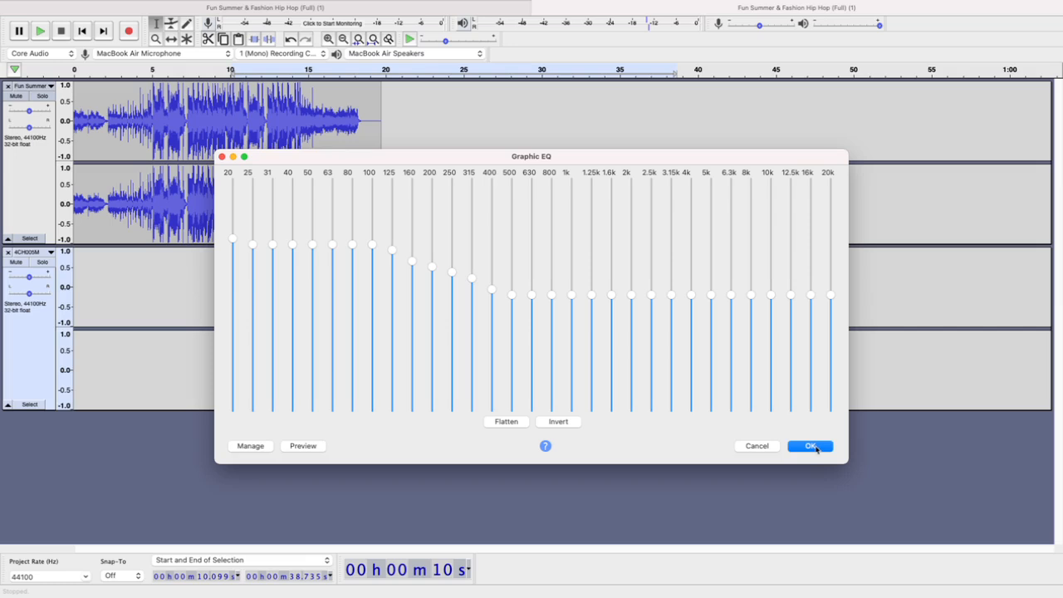
drag(653, 158, 648, 23)
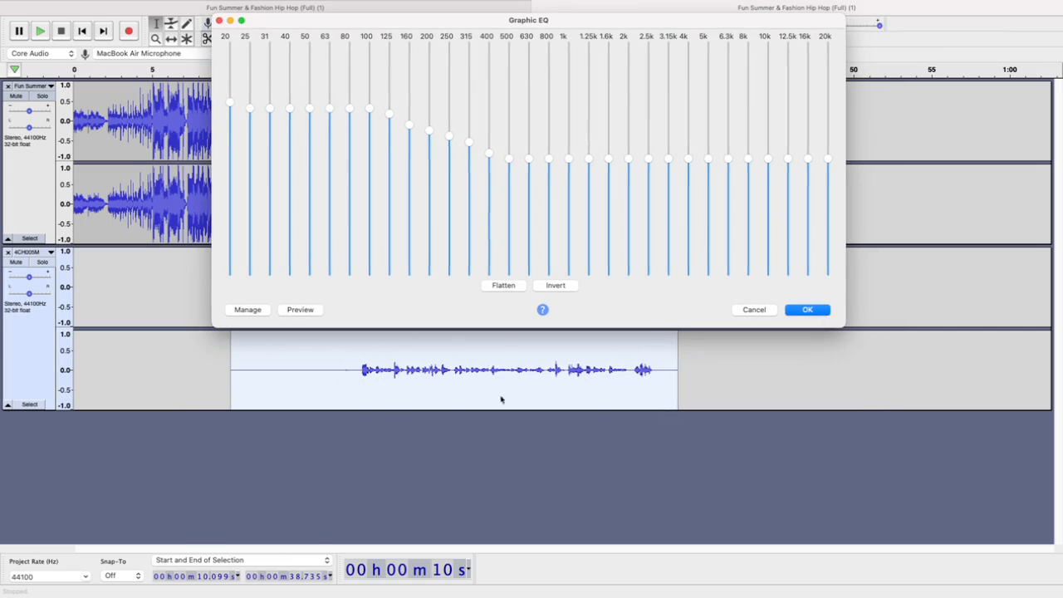
click(811, 309)
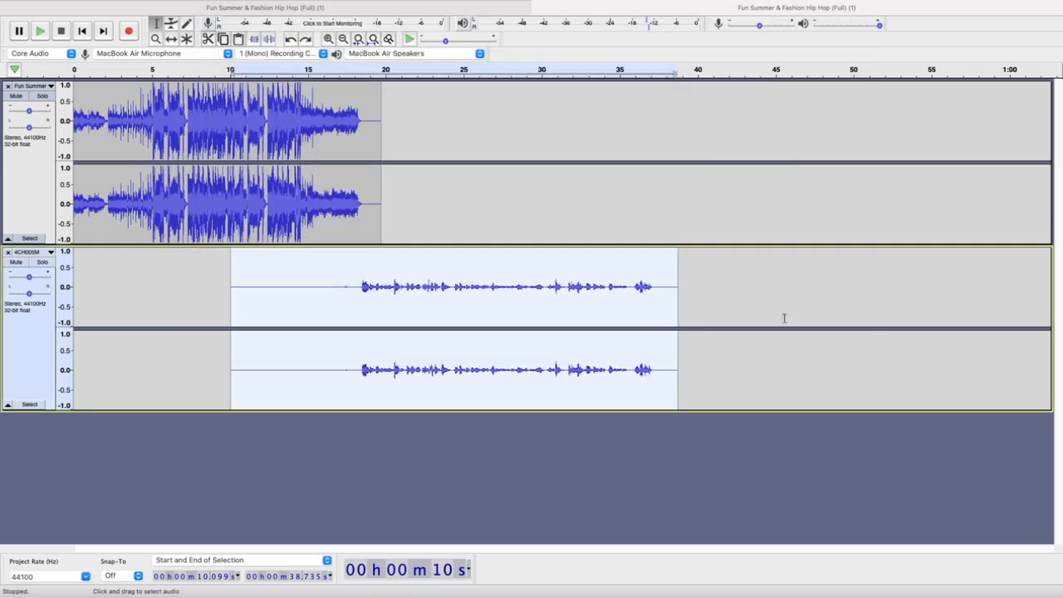
Redo the Graphic EQ effect on the 4CH005M track
mouse_move(138, 4)
click(105, 8)
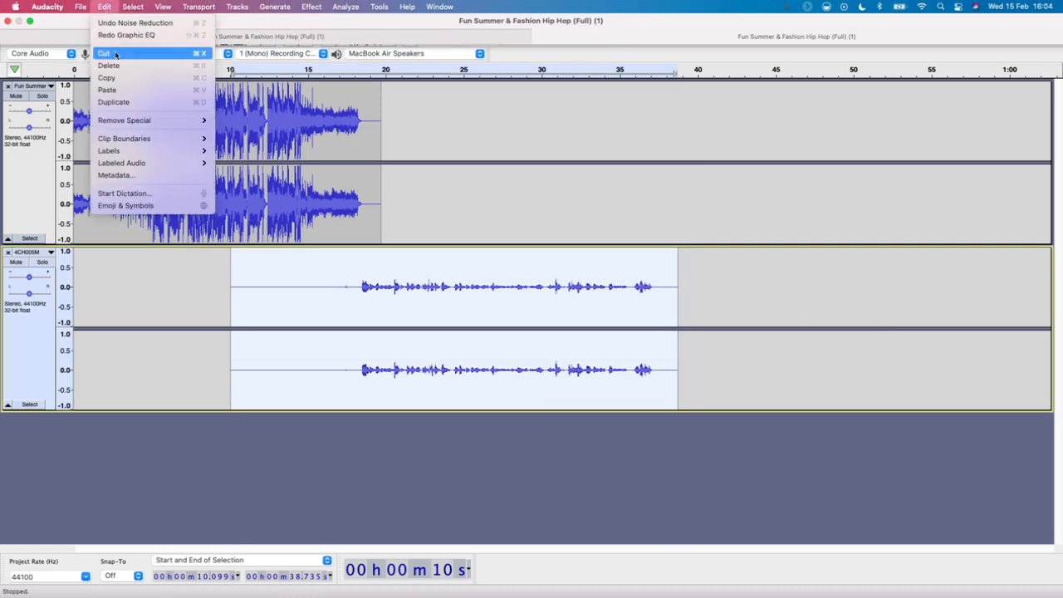
click(138, 38)
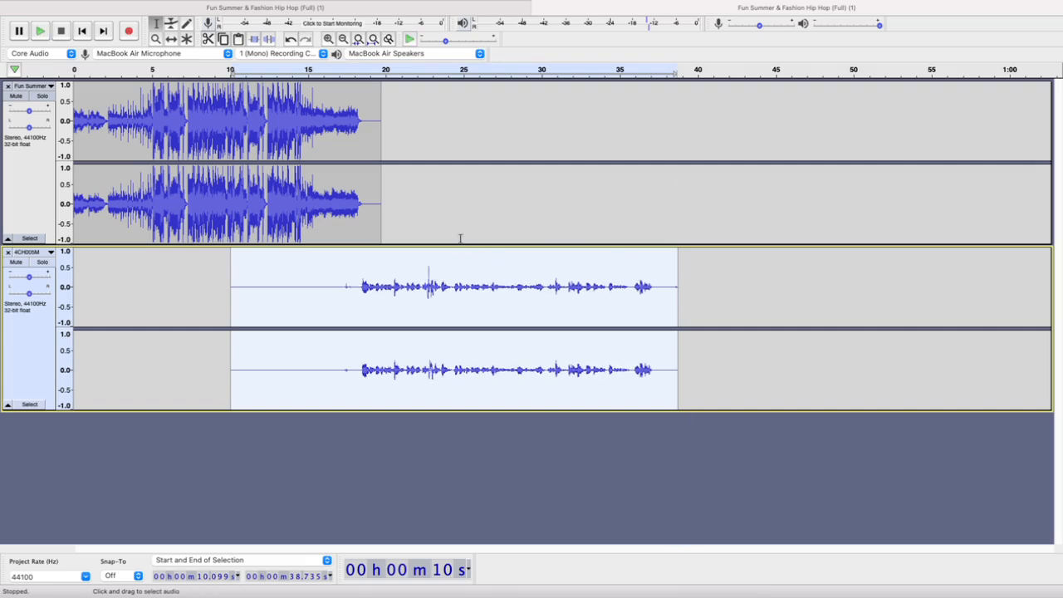
Compare the speech from about 18.5 s with and without Graphic EQ by replaying it between undos and redos, leaving the effect undone
click(362, 69)
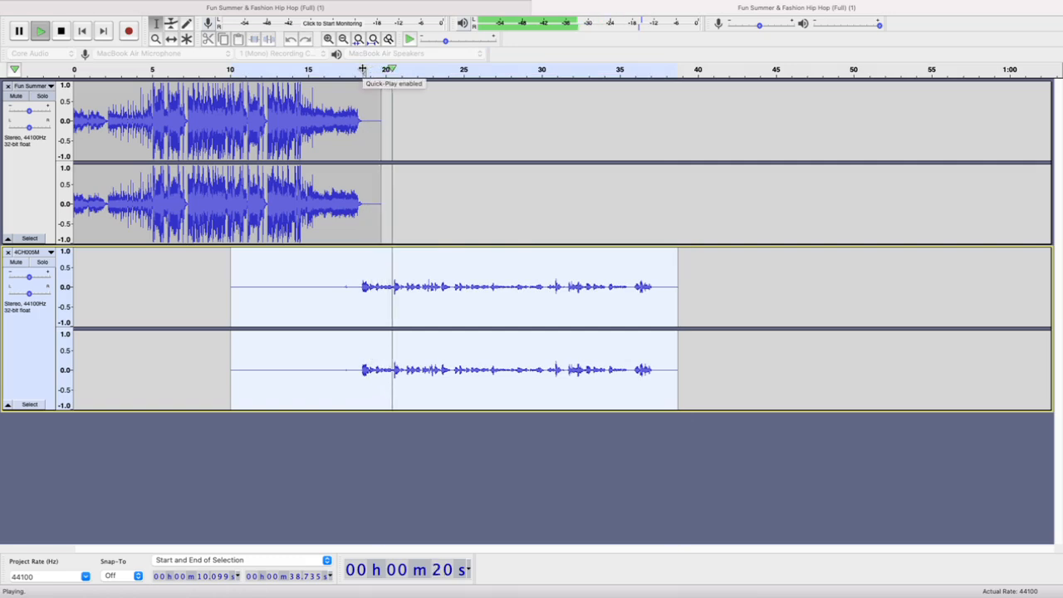
click(362, 70)
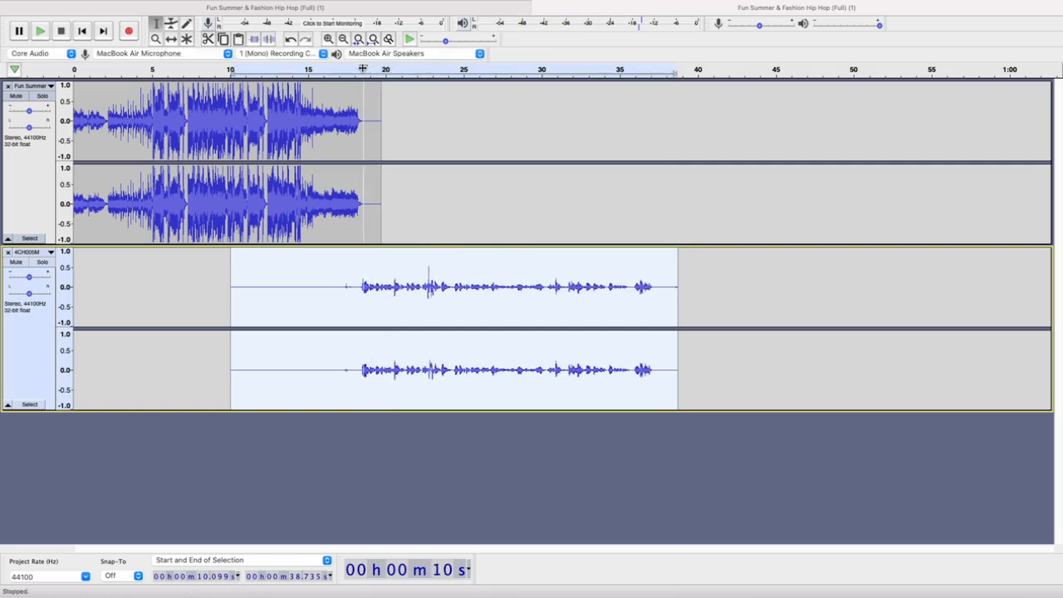
key(space)
key(space)
click(363, 69)
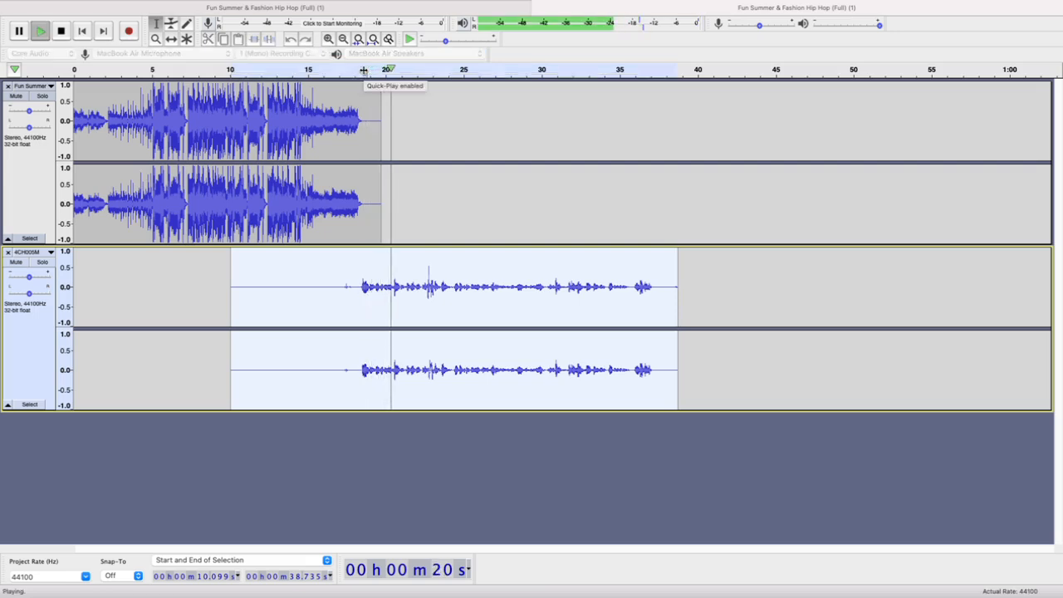
click(363, 70)
click(364, 69)
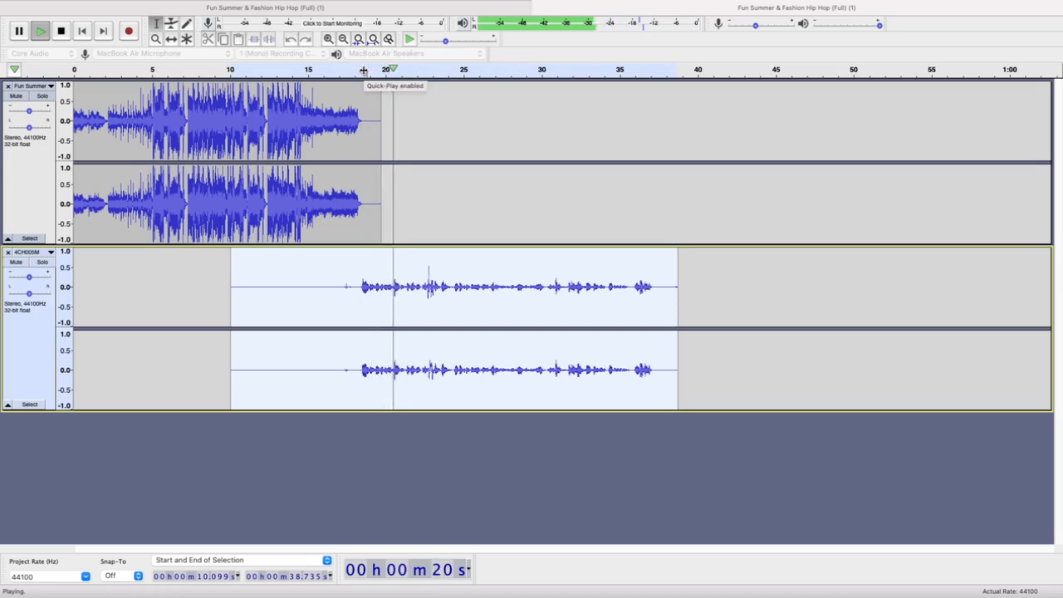
click(363, 70)
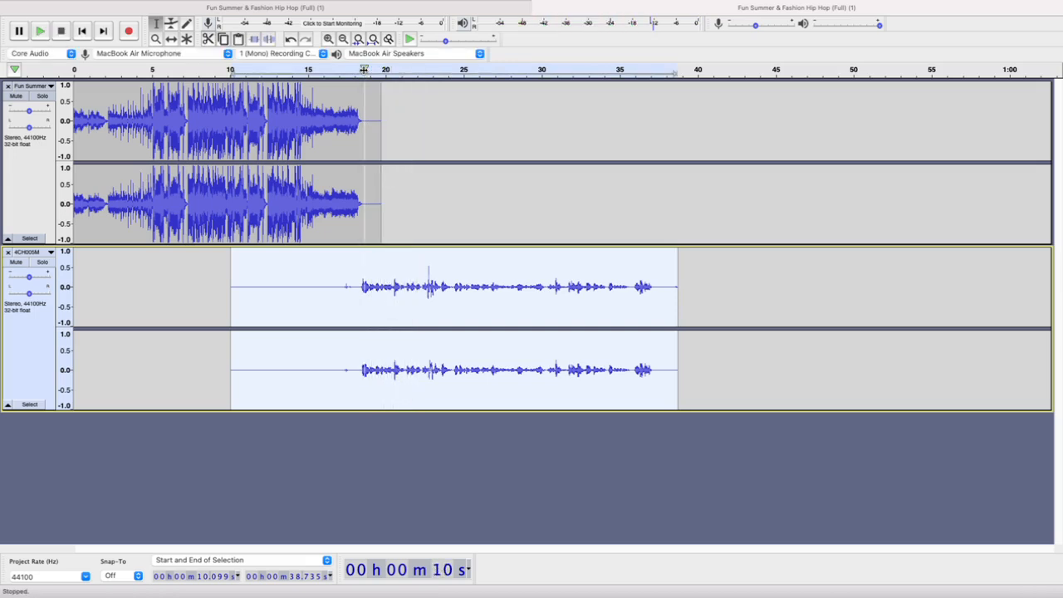
click(363, 70)
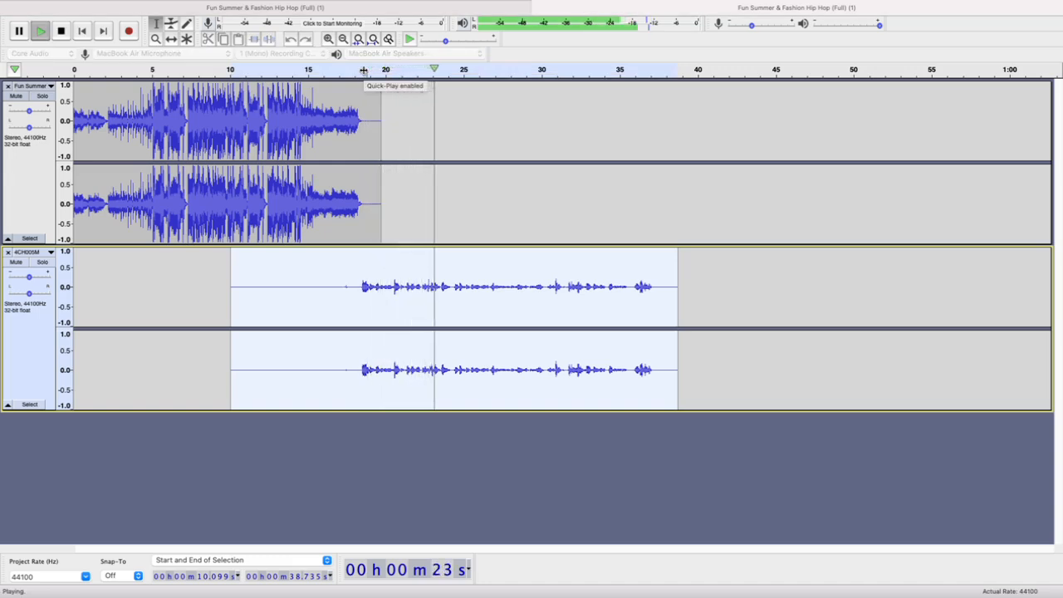
click(363, 70)
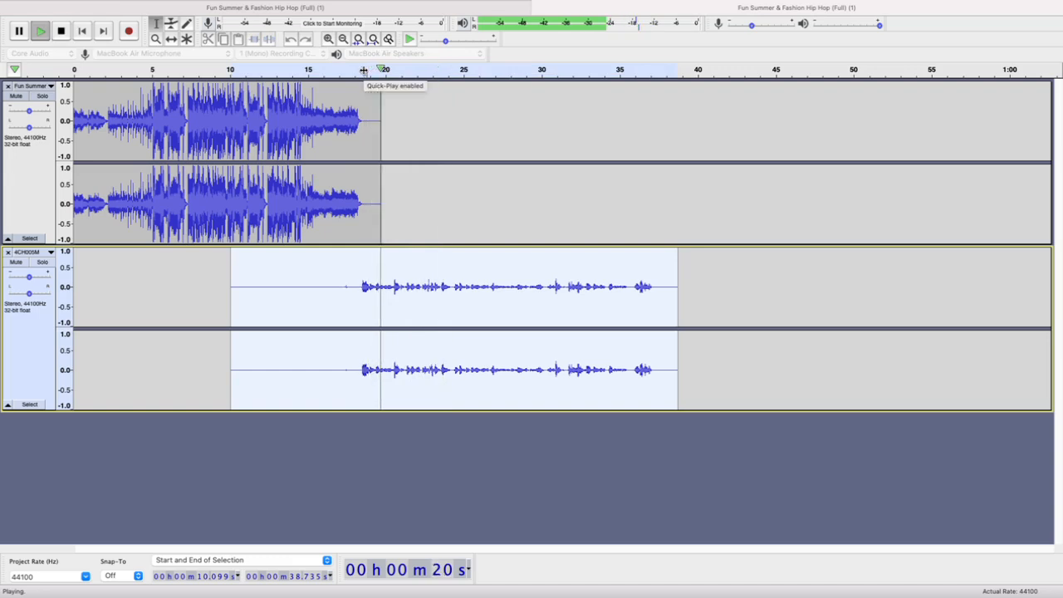
key(space)
click(363, 69)
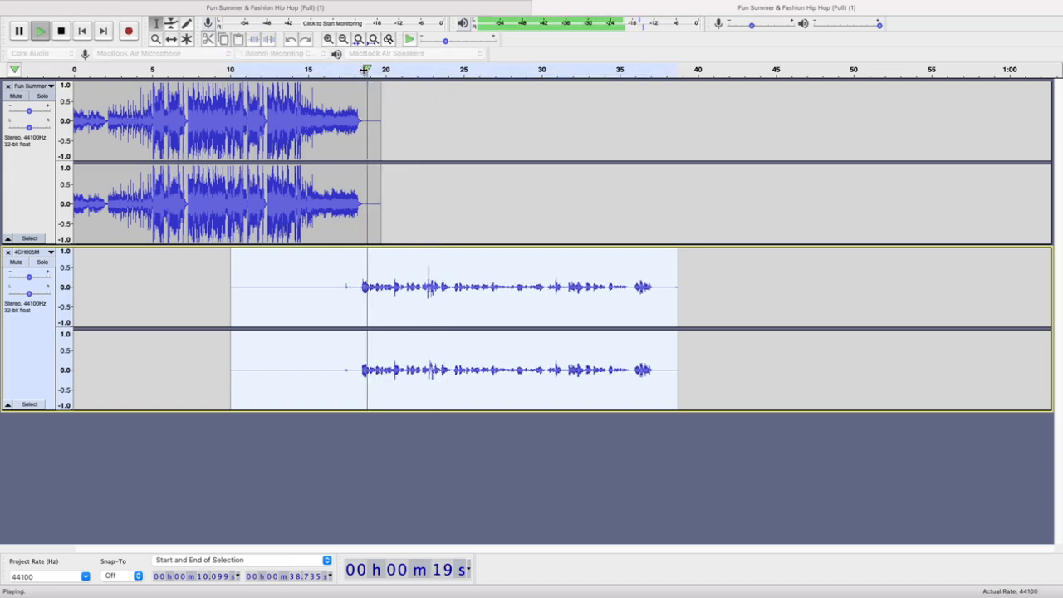
key(space)
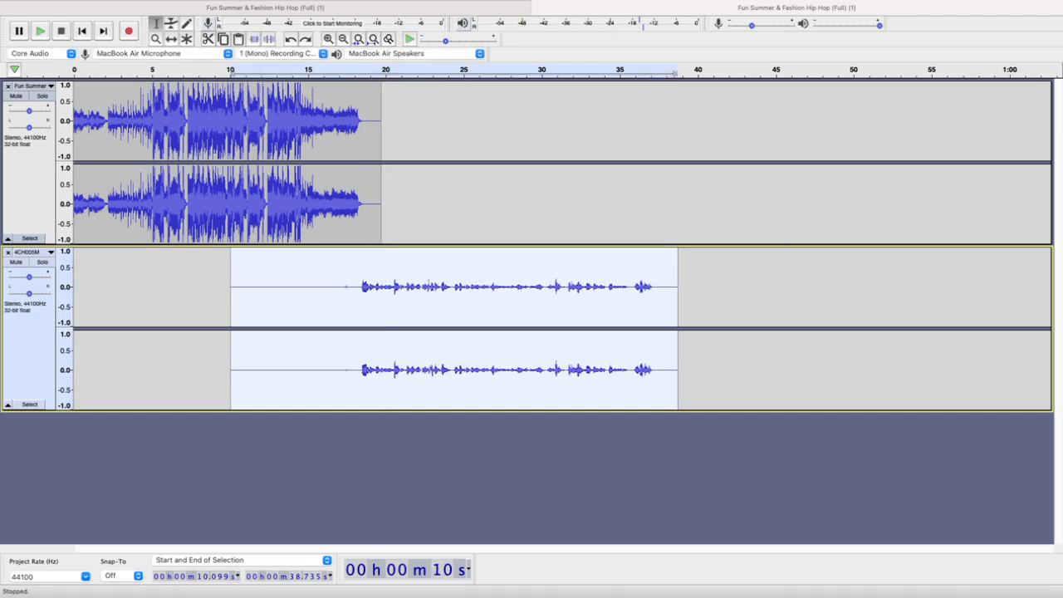
key(ctrl+Up)
key(ctrl+Up)
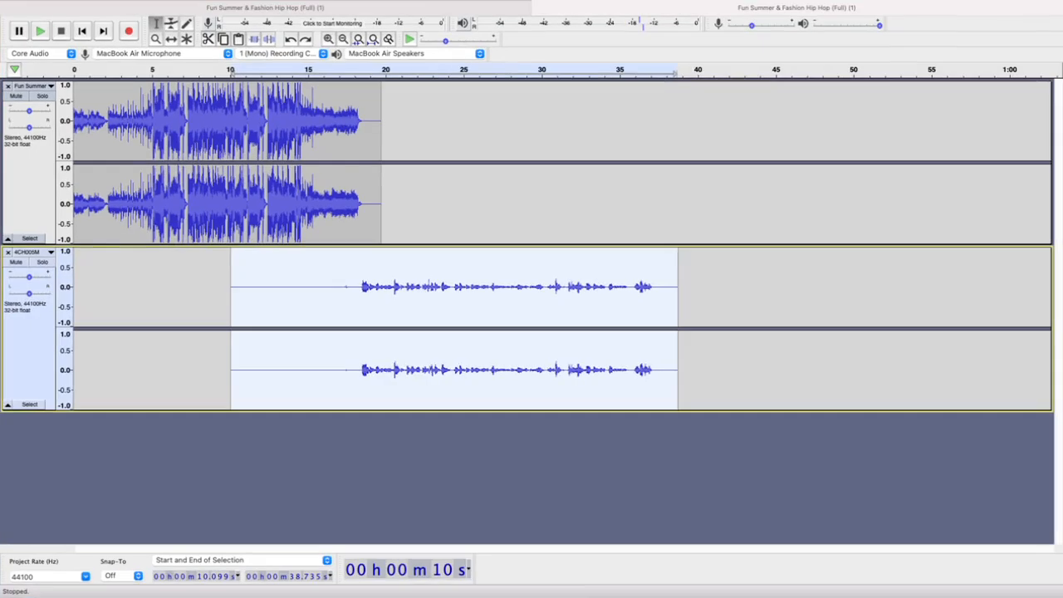
key(super+q)
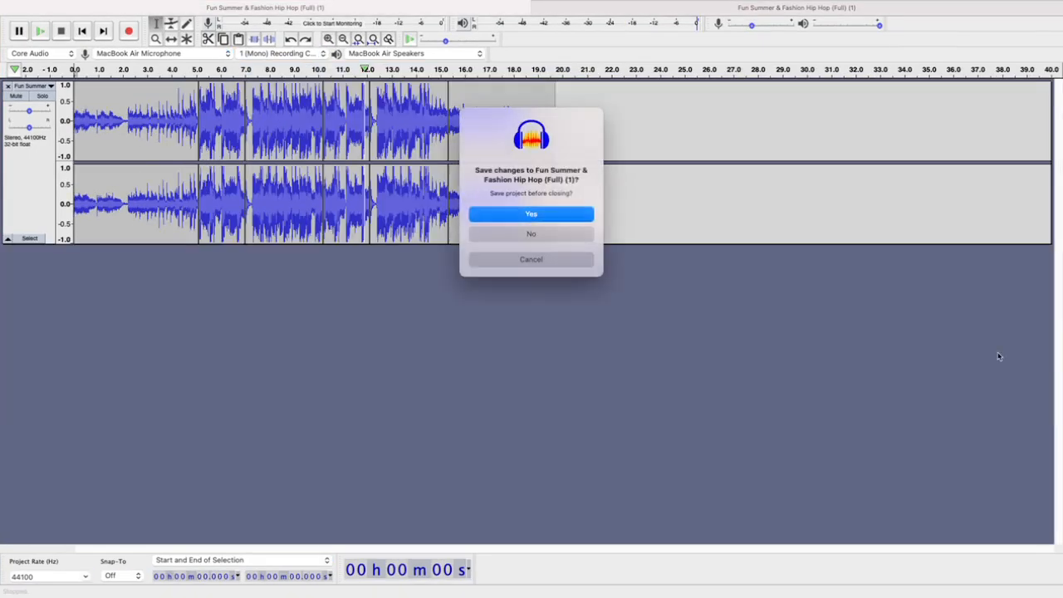
click(545, 260)
click(690, 8)
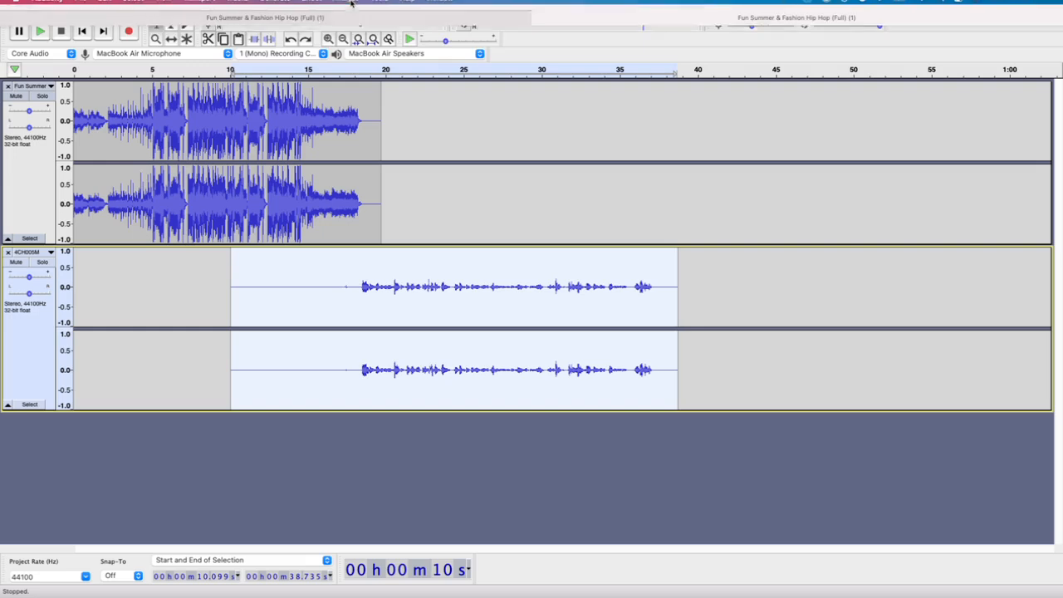
Start Graphic EQ on the 4CH005M track and raise the 25 to 100 Hz bands to their maximum
click(312, 7)
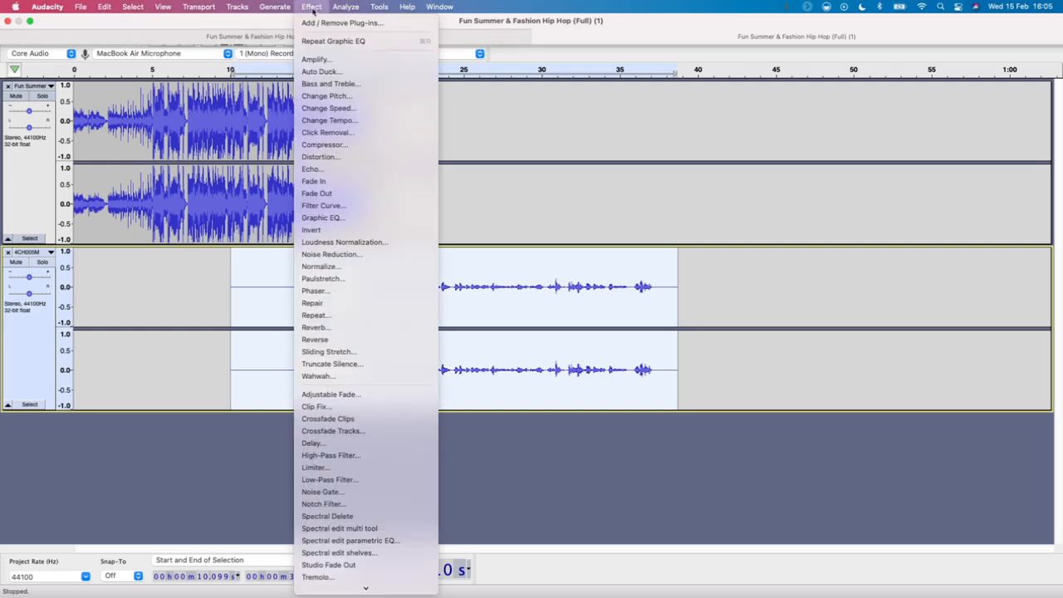
click(361, 218)
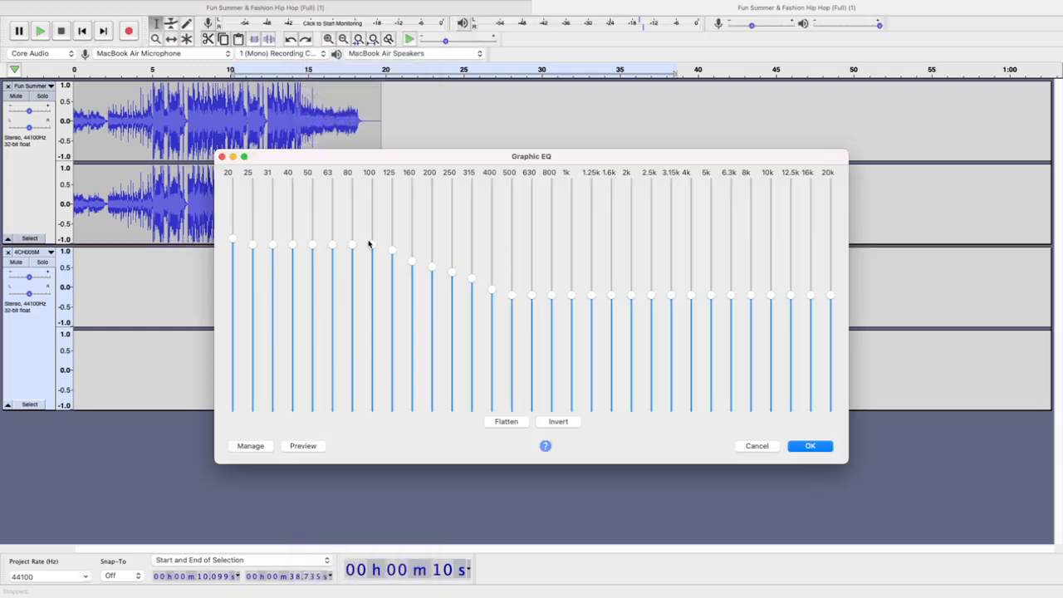
drag(254, 240, 286, 160)
drag(312, 245, 313, 181)
drag(292, 247, 321, 80)
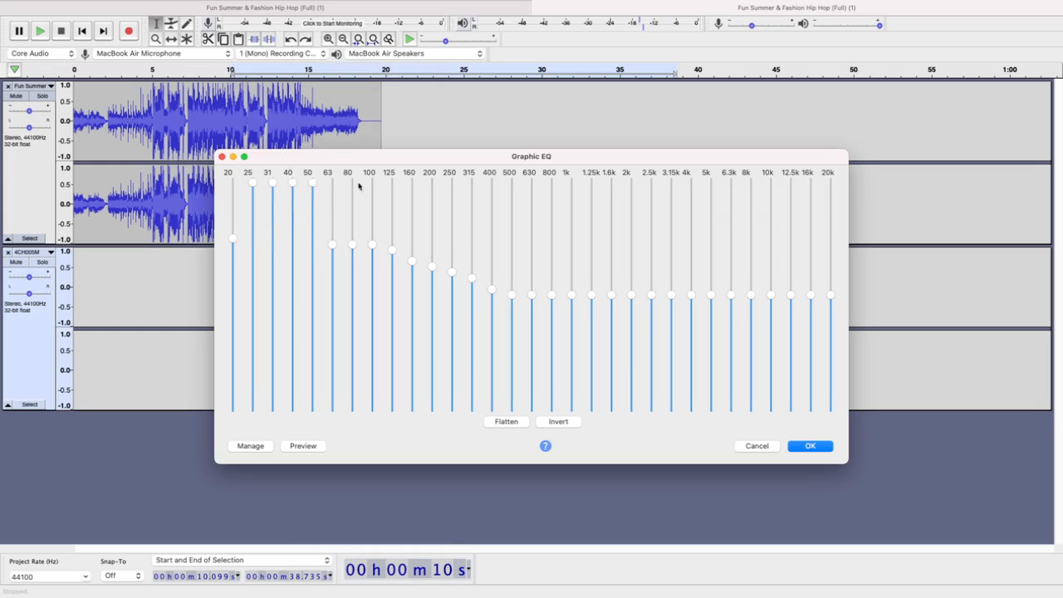
drag(333, 244, 333, 181)
drag(352, 246, 365, 174)
drag(373, 248, 373, 179)
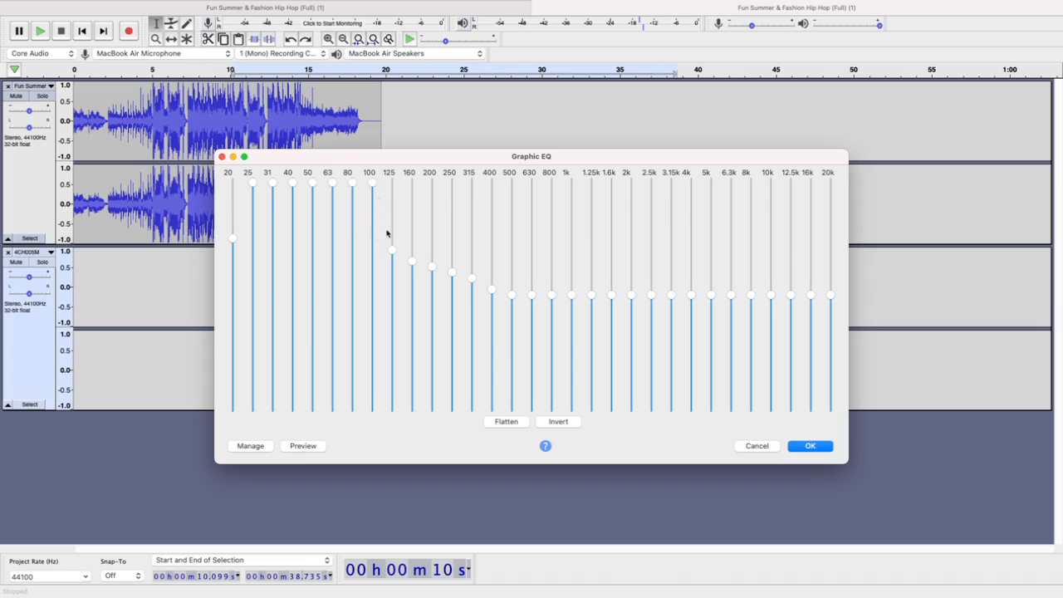
Raise the 125 to 400 Hz bands to maximum and apply Graphic EQ to the 4CH005M track
drag(395, 249, 392, 181)
drag(412, 263, 413, 182)
drag(431, 268, 443, 186)
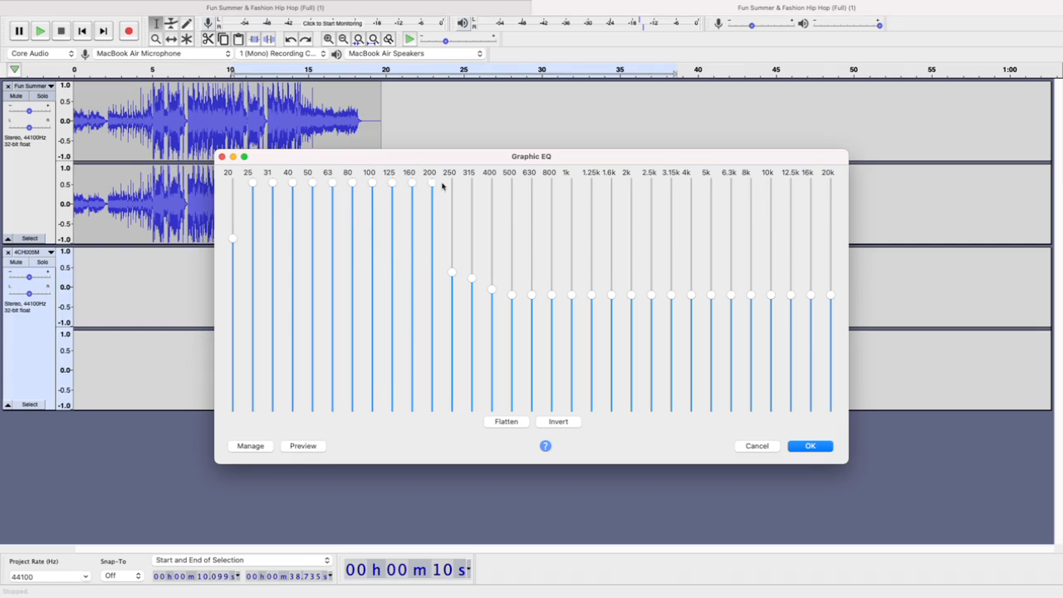
drag(453, 275, 463, 144)
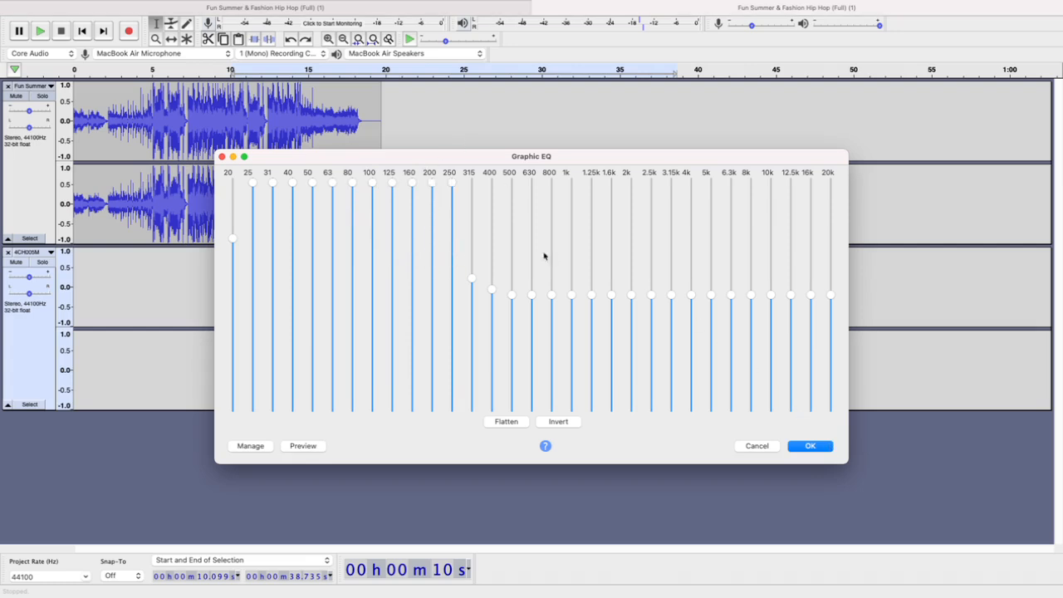
drag(474, 280, 472, 89)
drag(496, 272, 492, 118)
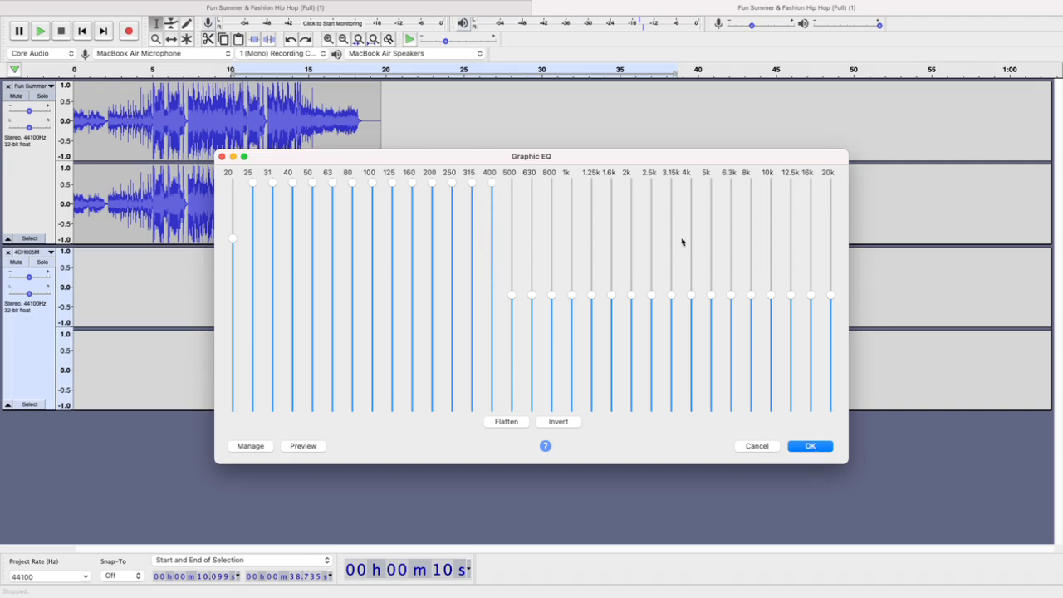
drag(664, 161, 653, 1)
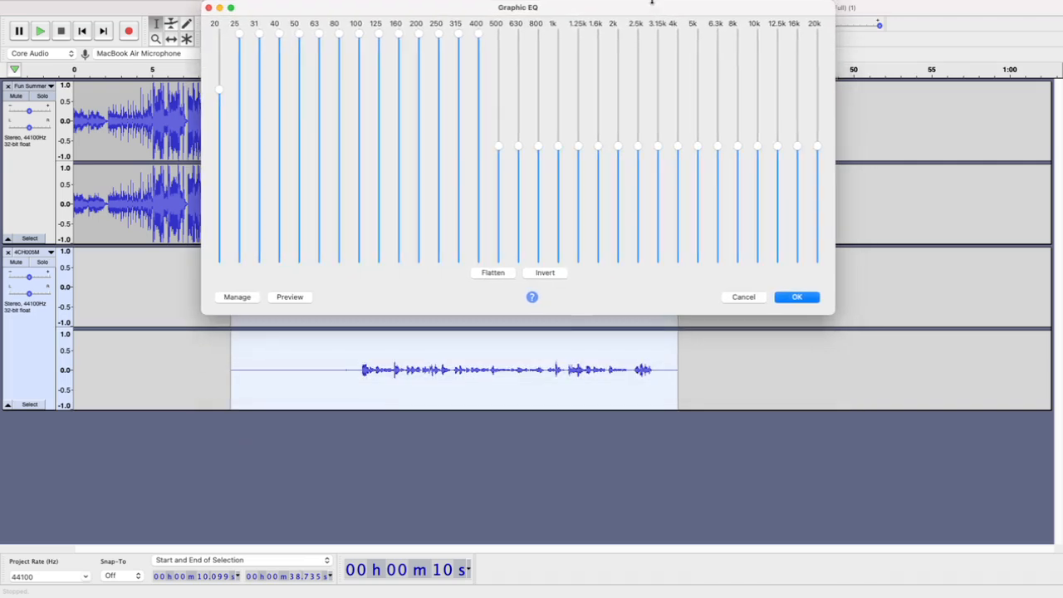
click(801, 296)
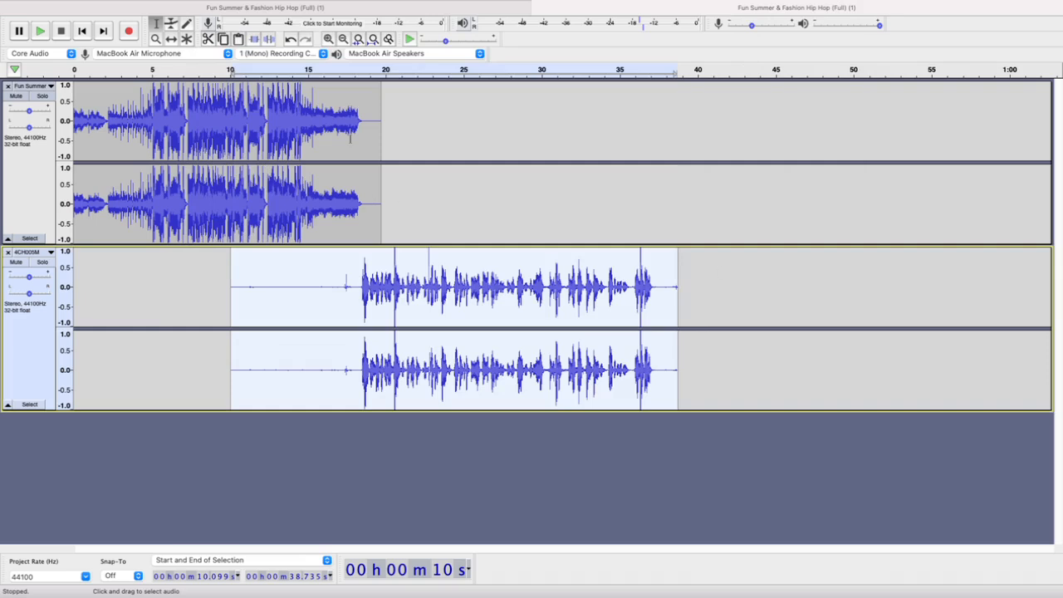
Listen to the heavily boosted speech from about 18.5 s and undo the Graphic EQ
click(367, 70)
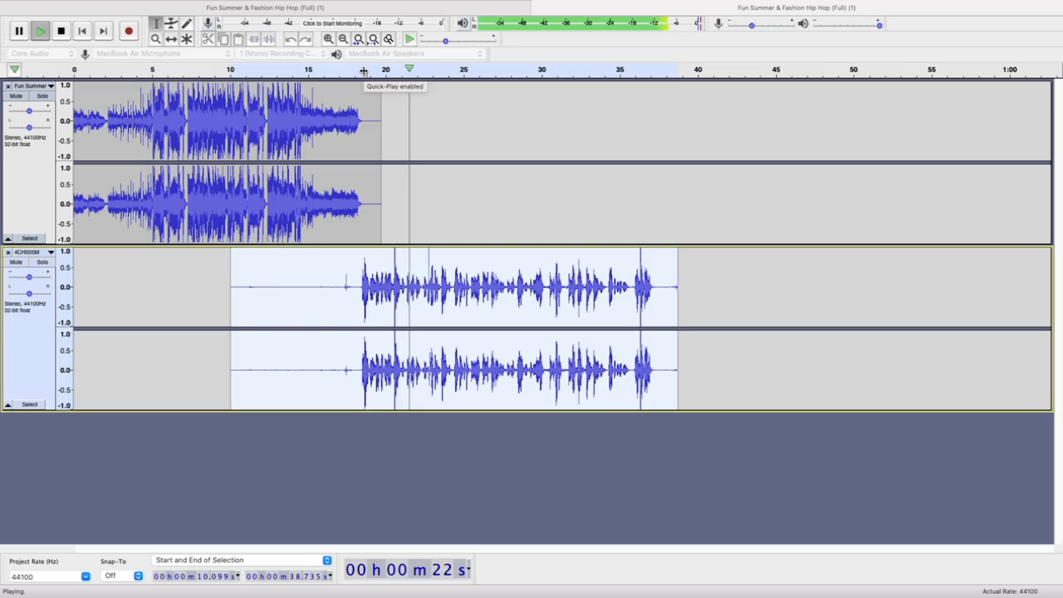
click(364, 70)
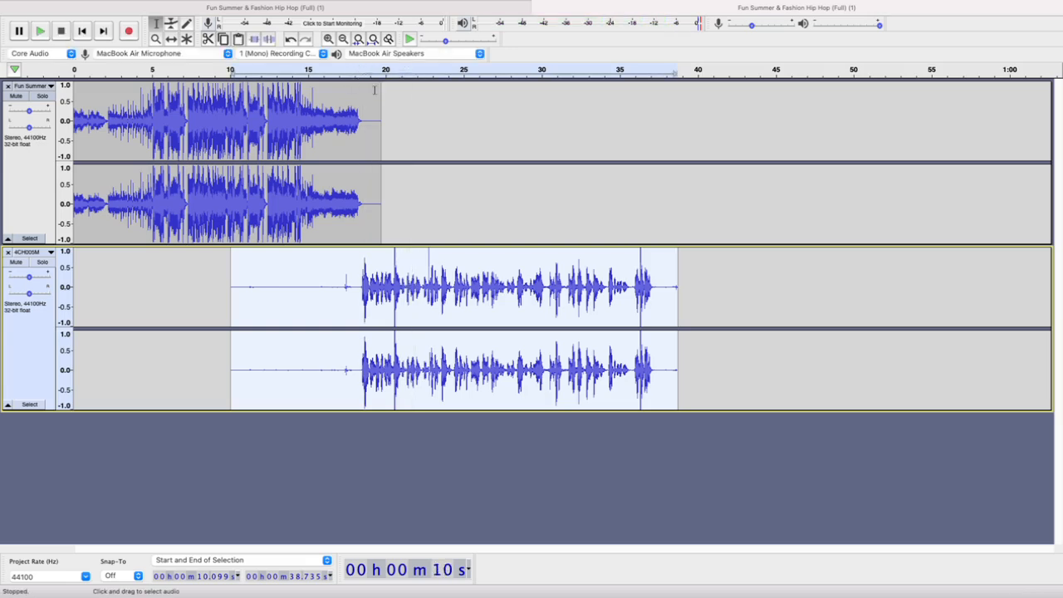
key(space)
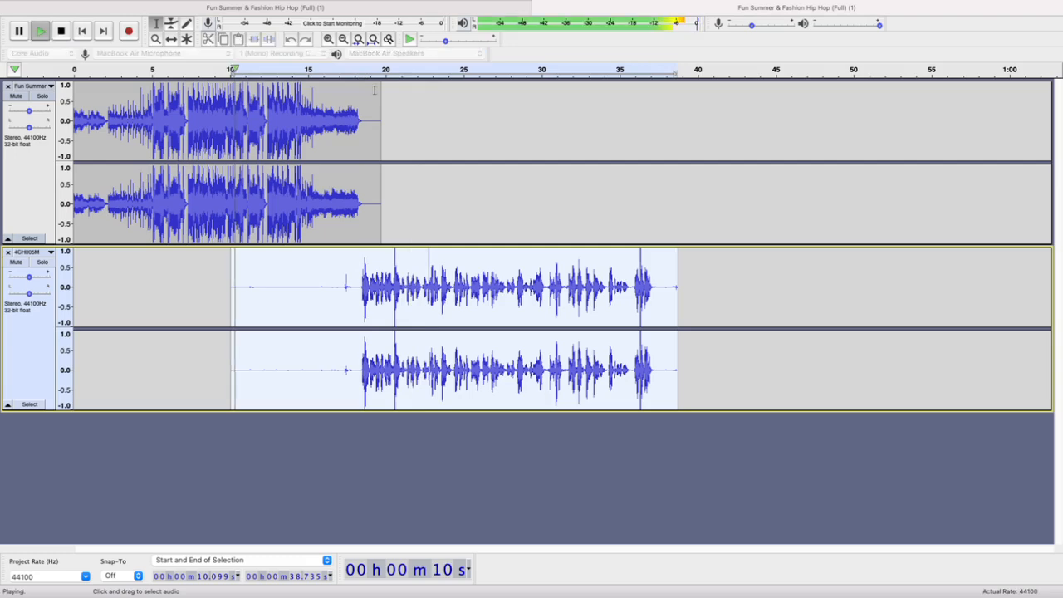
key(space)
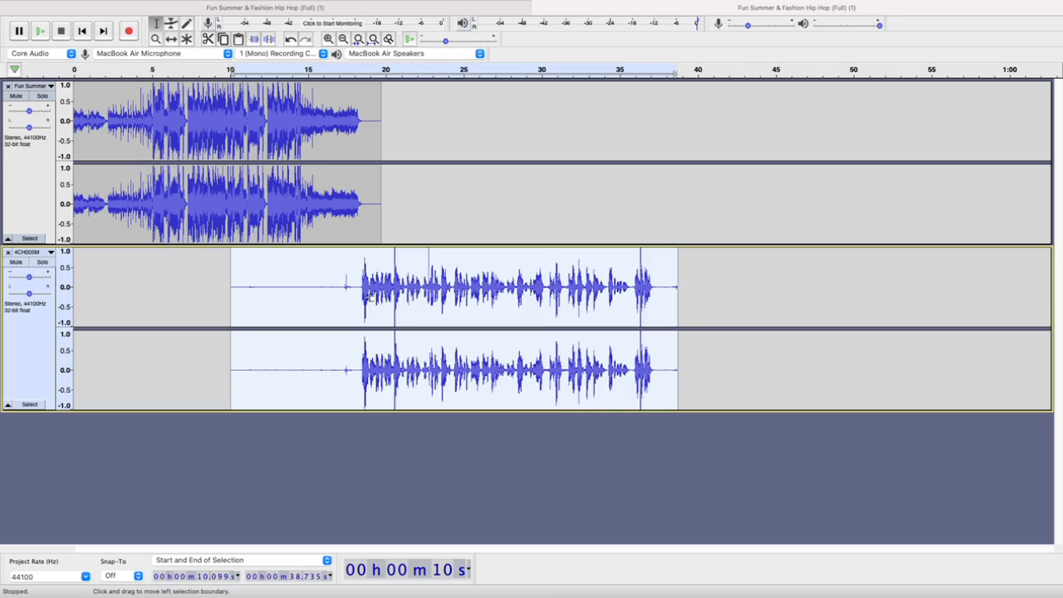
key(super+z)
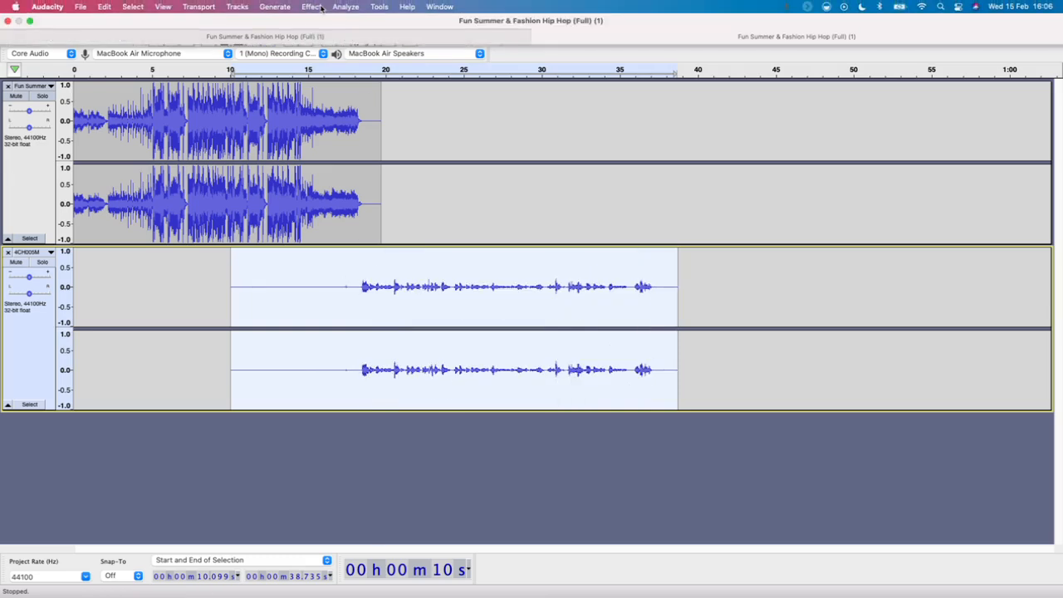
Start Graphic EQ on the 4CH005M track and lower the 25 to 100 Hz bands to just below the 20 Hz level
click(312, 7)
click(352, 218)
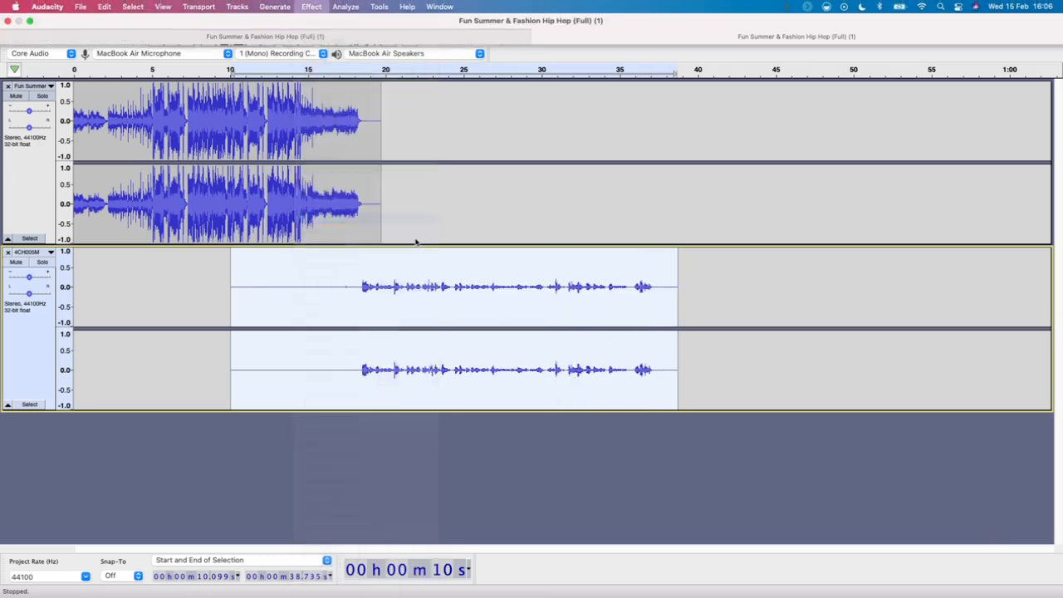
drag(254, 182, 253, 242)
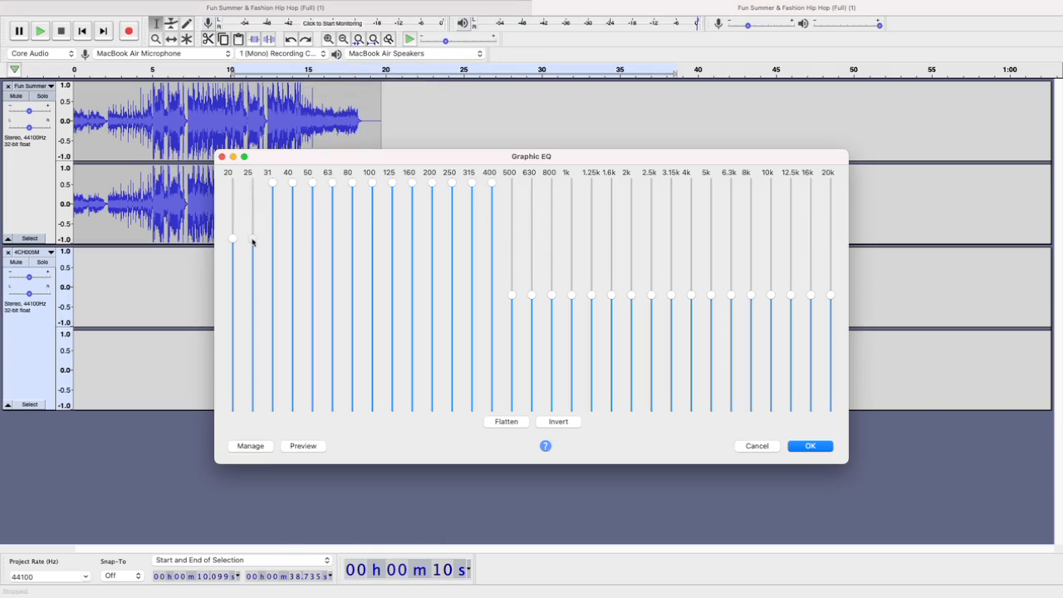
drag(274, 189, 275, 251)
drag(293, 184, 295, 243)
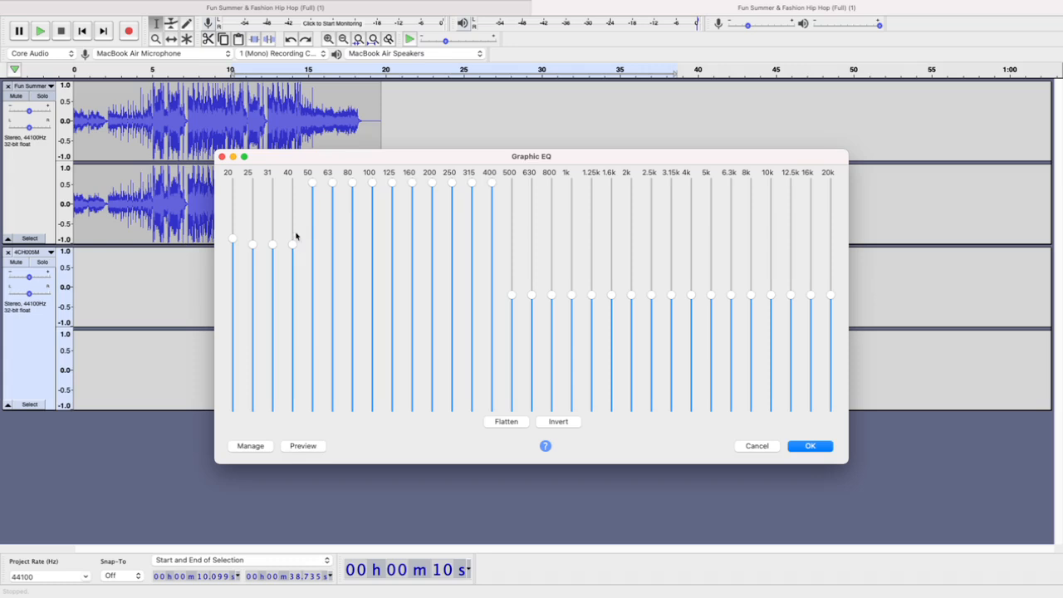
drag(313, 183, 314, 244)
drag(333, 185, 332, 245)
drag(352, 184, 372, 244)
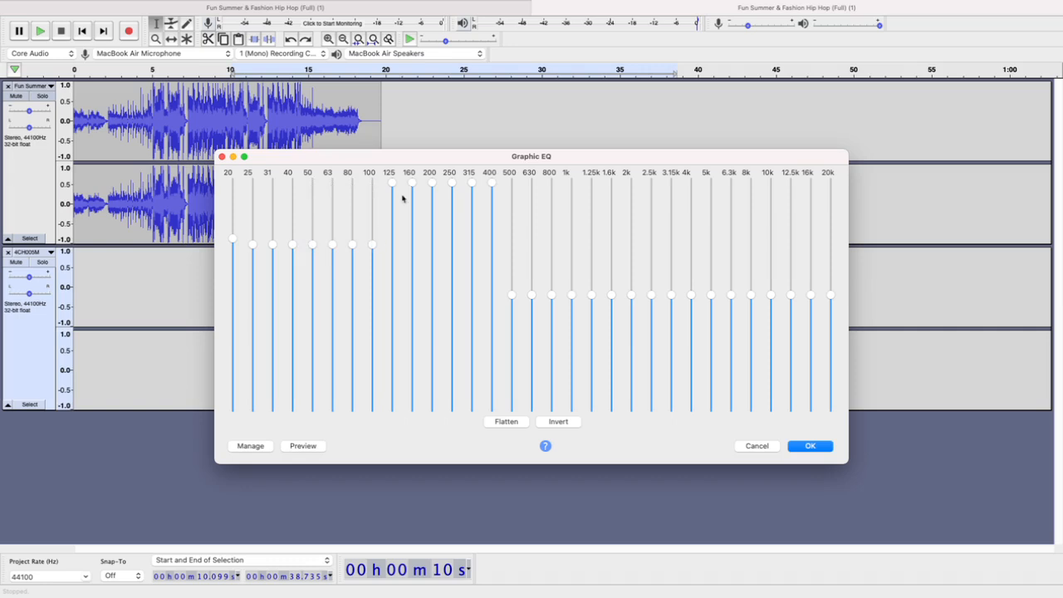
Lower the 125 to 400 Hz bands in a gradual slope down to the 500 Hz level and apply Graphic EQ
drag(393, 183, 396, 248)
drag(412, 183, 413, 250)
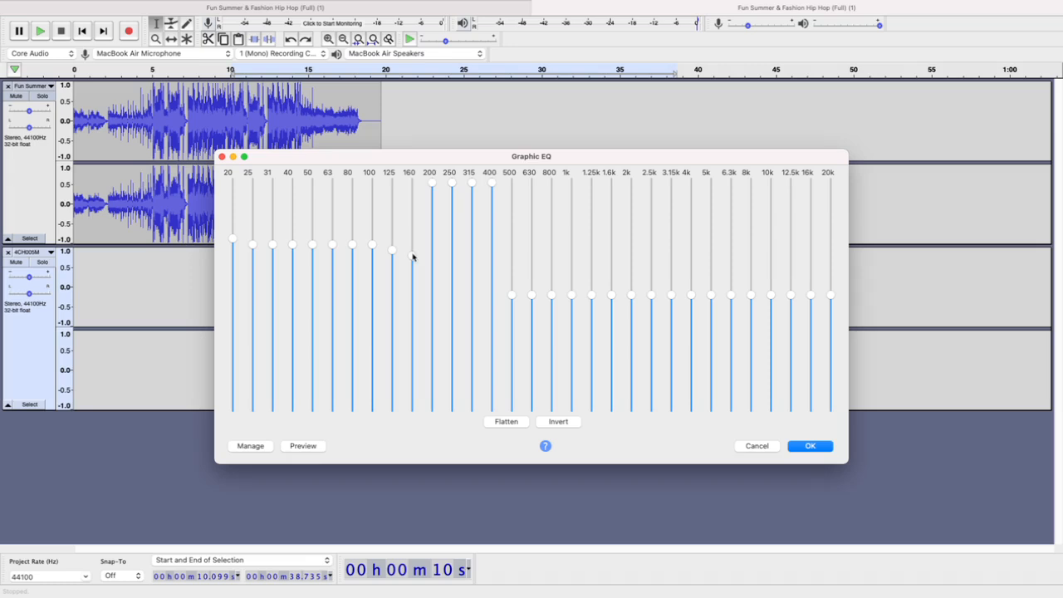
drag(432, 192, 432, 263)
drag(453, 188, 452, 279)
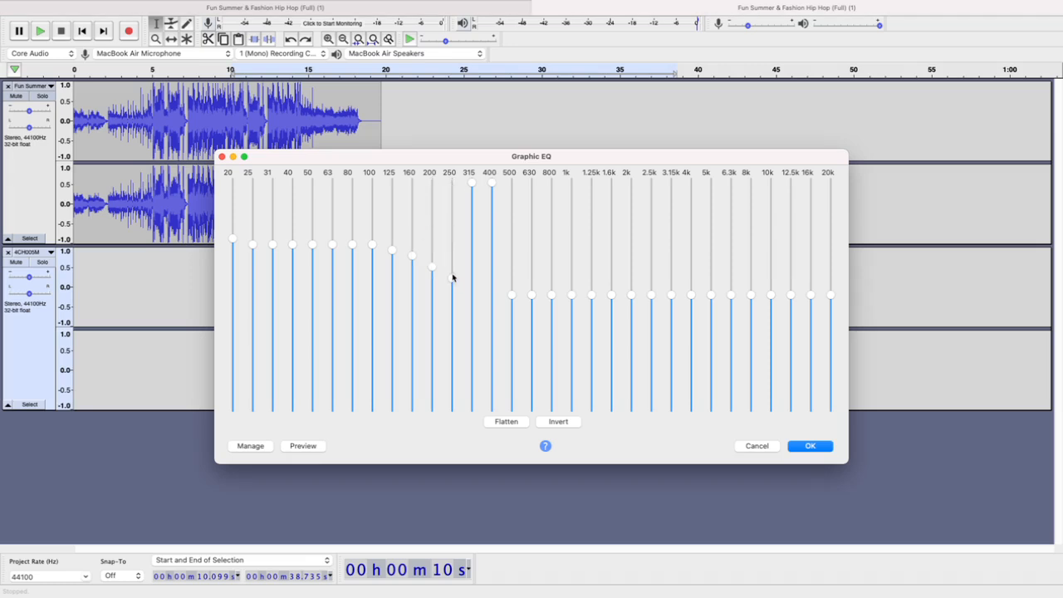
drag(472, 183, 472, 284)
drag(491, 183, 493, 290)
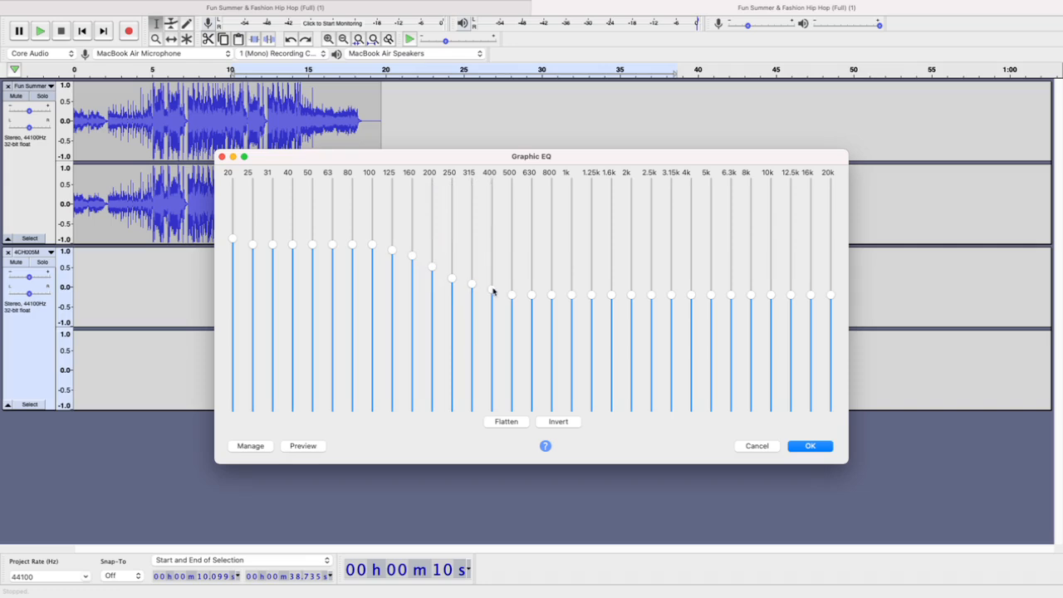
drag(686, 160, 676, 10)
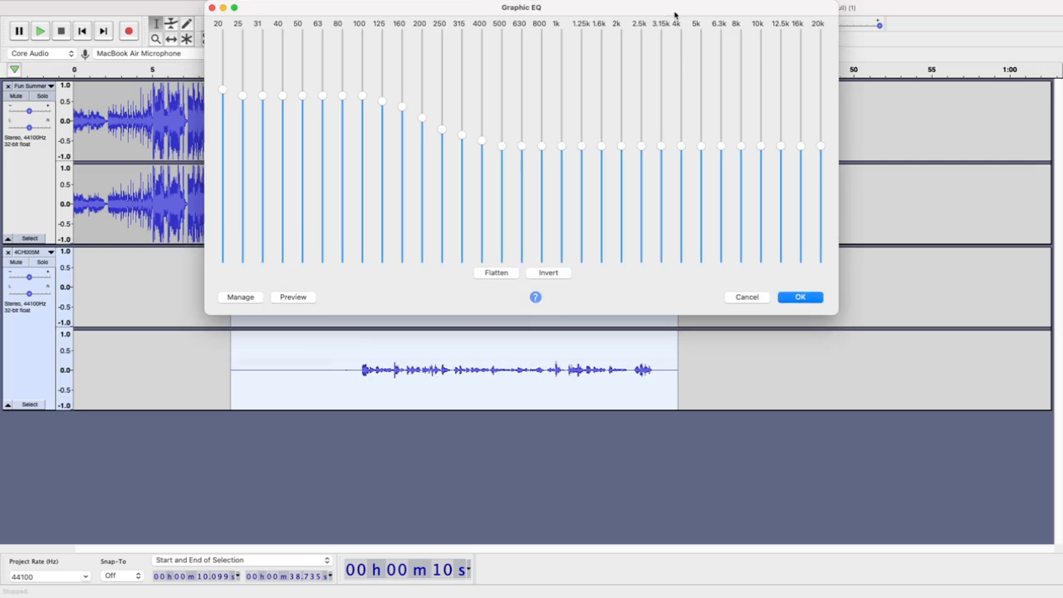
click(804, 297)
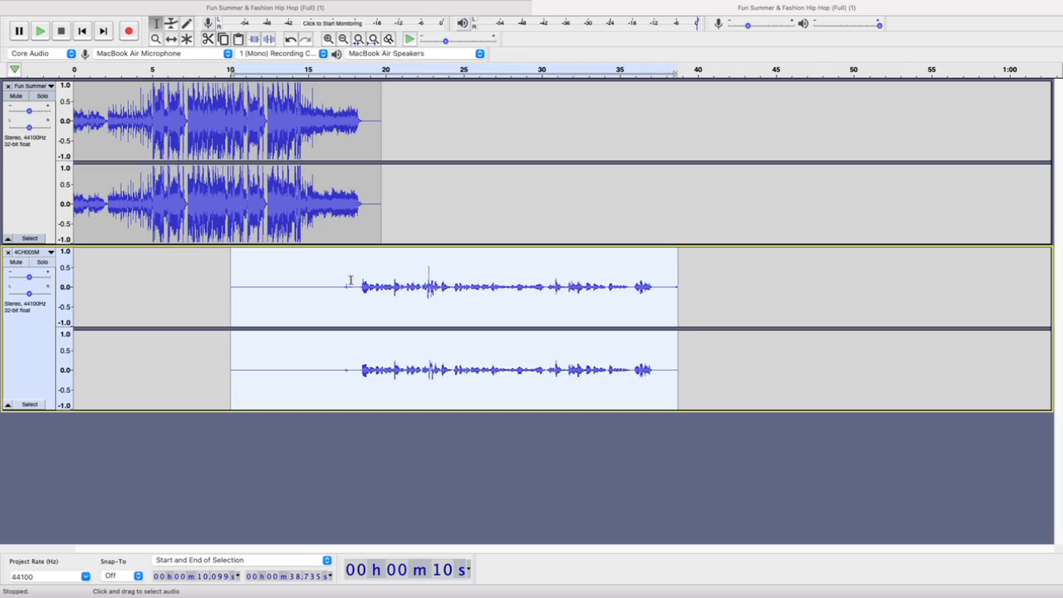
Examine the loud peak on the 4CH005M track by selecting about 22.74 to 22.84 s
scroll(528, 286, up, 3)
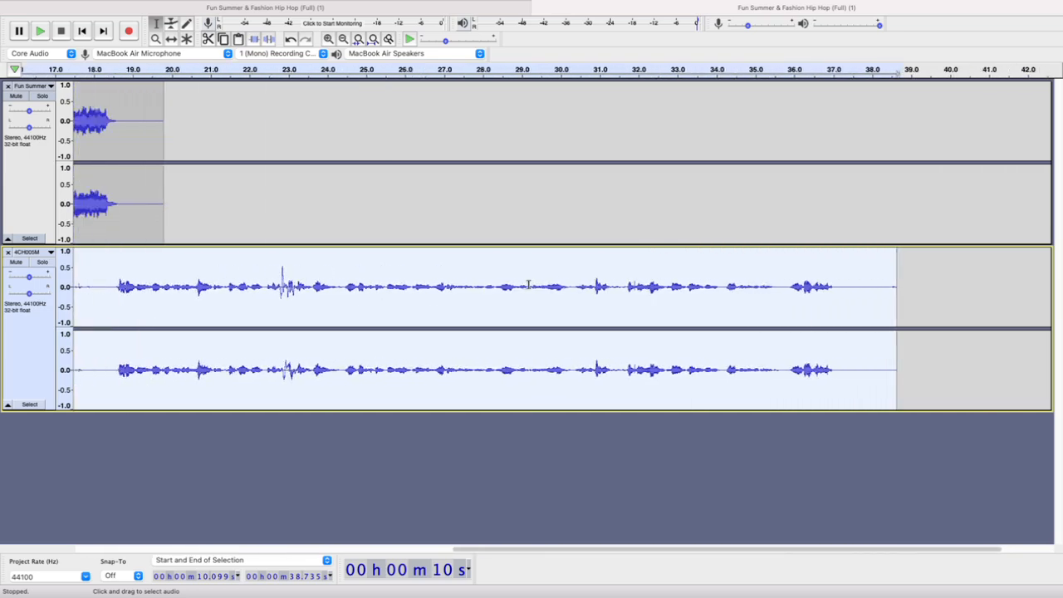
scroll(529, 287, down, 1)
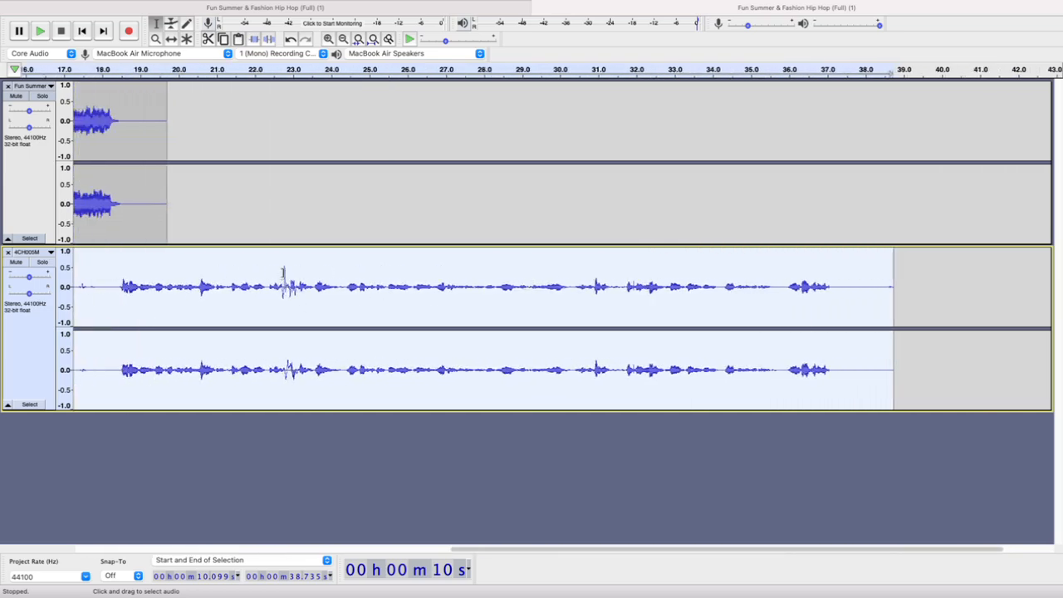
scroll(282, 272, up, 5)
drag(280, 274, 304, 272)
scroll(306, 271, down, 3)
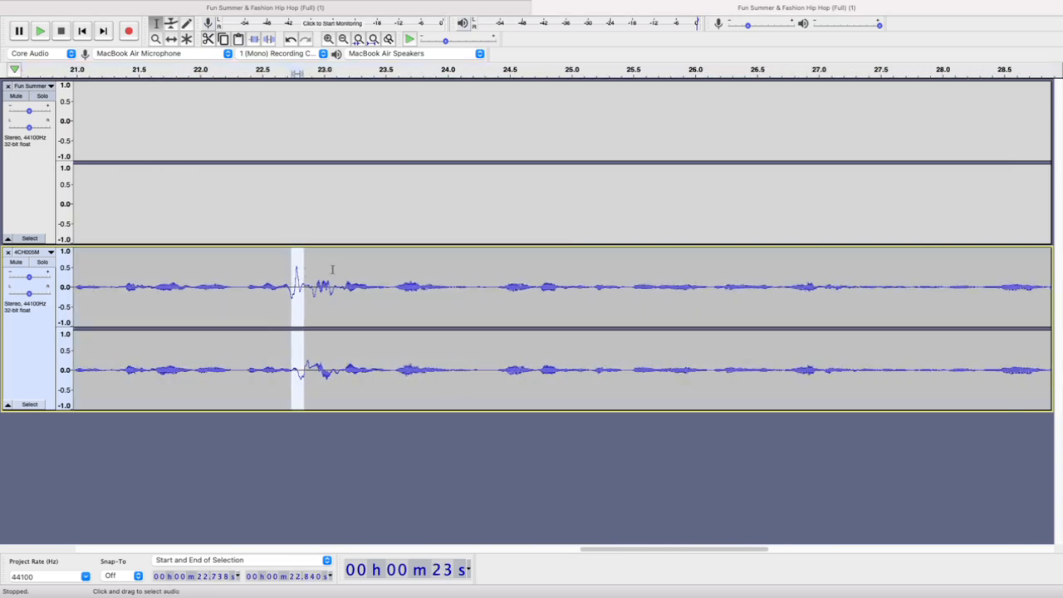
Select and play the quiet passages of the 4CH005M track at about 24.06 to 24.17 s and 27.33 to 27.63 s
scroll(356, 266, down, 1)
drag(449, 287, 462, 286)
key(space)
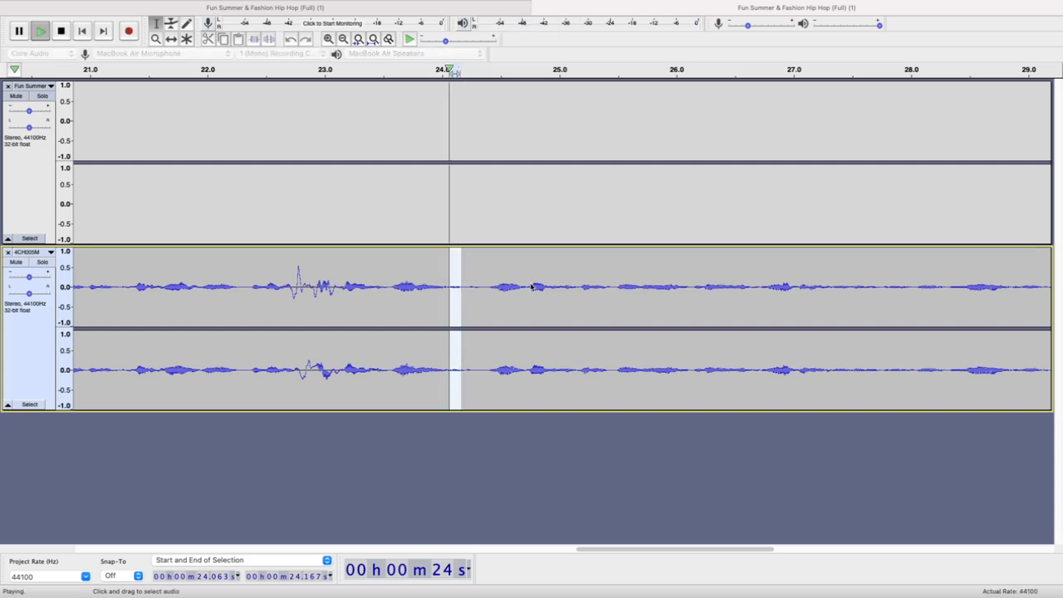
key(space)
drag(834, 288, 868, 288)
key(space)
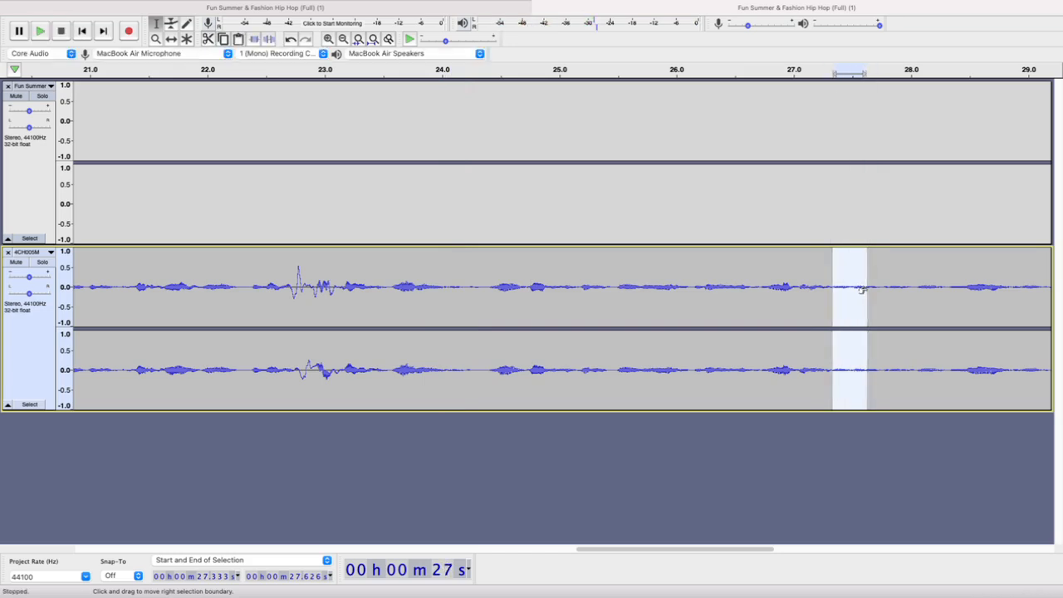
key(space)
Select the spoken part of the 4CH005M track from about 18.25 to 38 s
scroll(624, 310, down, 2)
scroll(675, 298, down, 5)
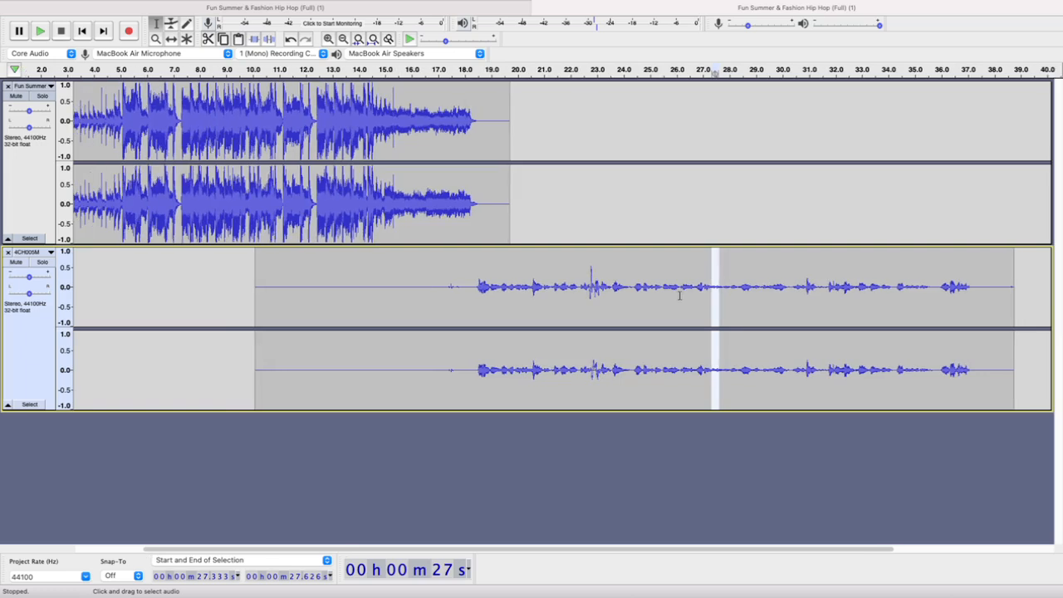
scroll(707, 291, down, 1)
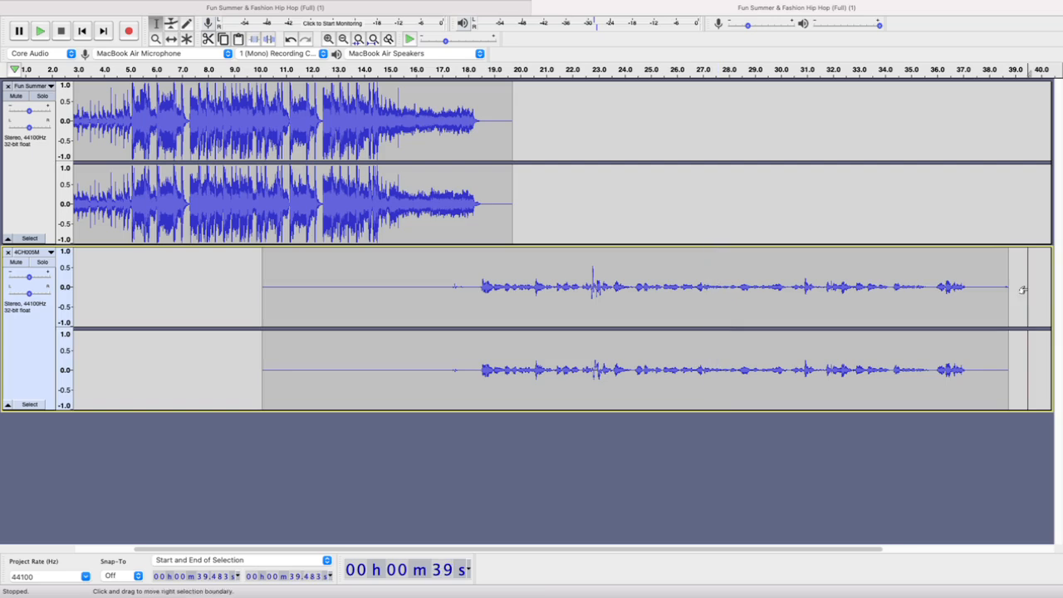
drag(474, 286, 990, 286)
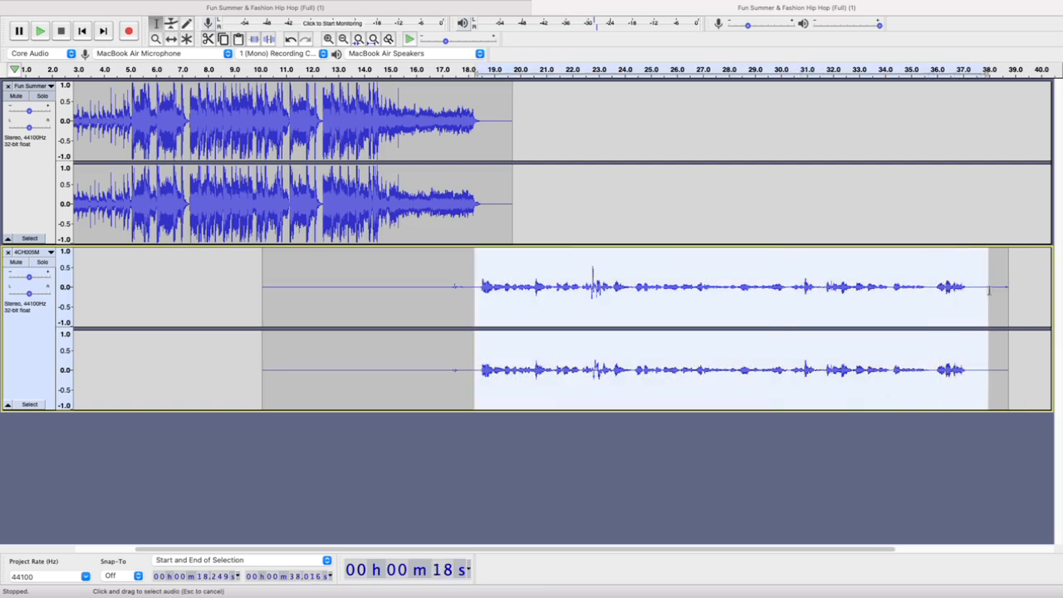
Compress the whole 4CH005M clip with a -12 dB threshold, -40 dB noise floor, 2:1 ratio and make-up gain, and play from about 13 s
click(340, 286)
double_click(340, 287)
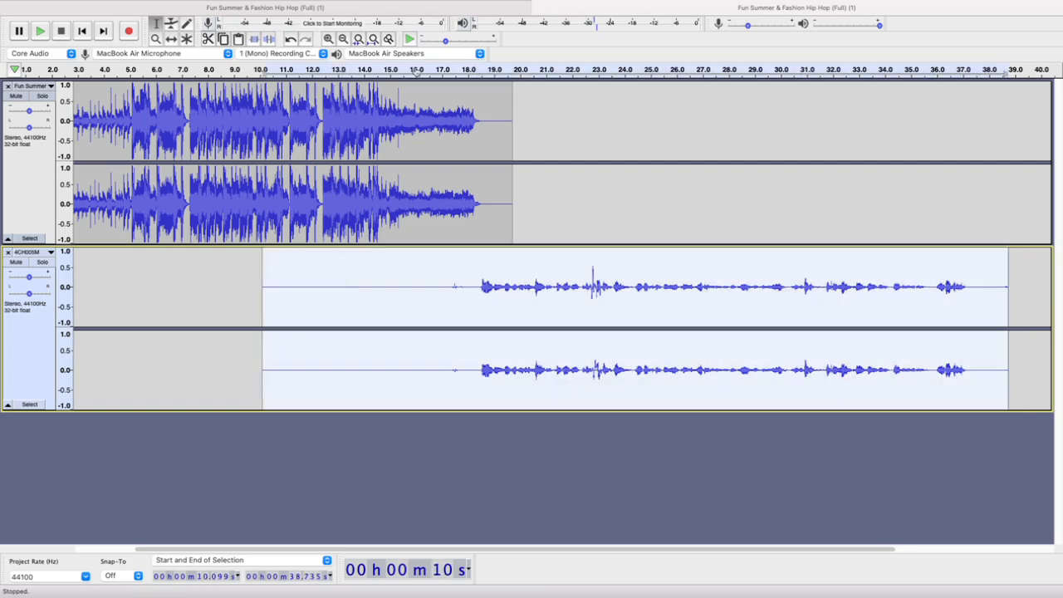
click(311, 8)
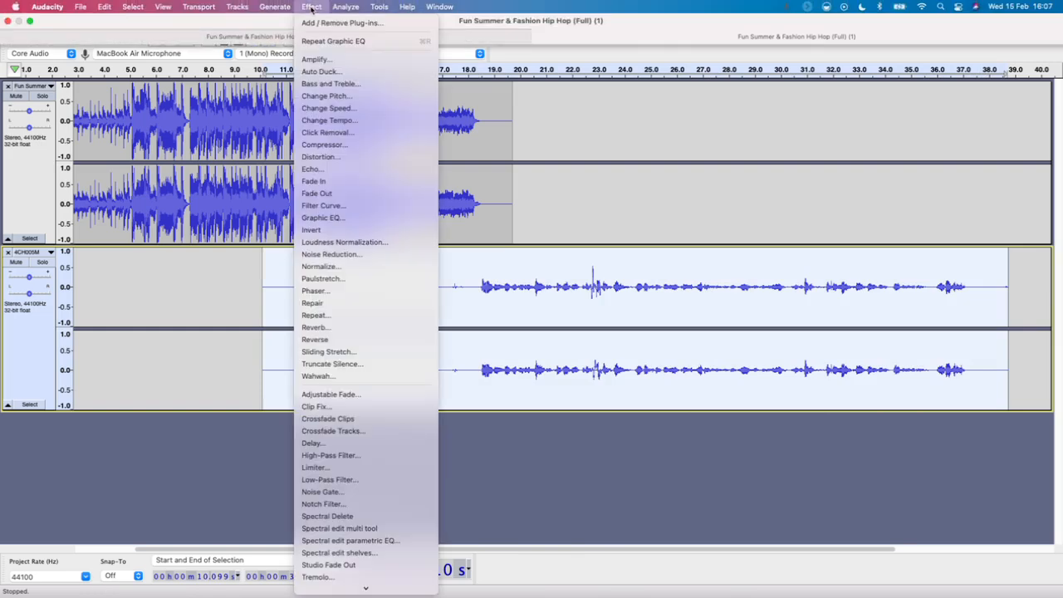
click(355, 147)
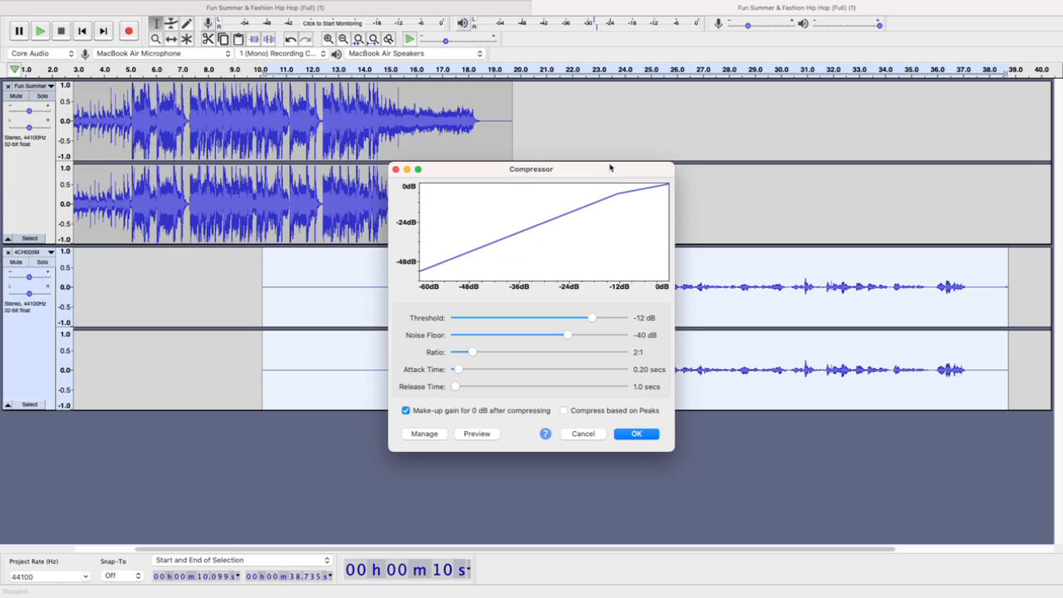
drag(595, 168, 225, 20)
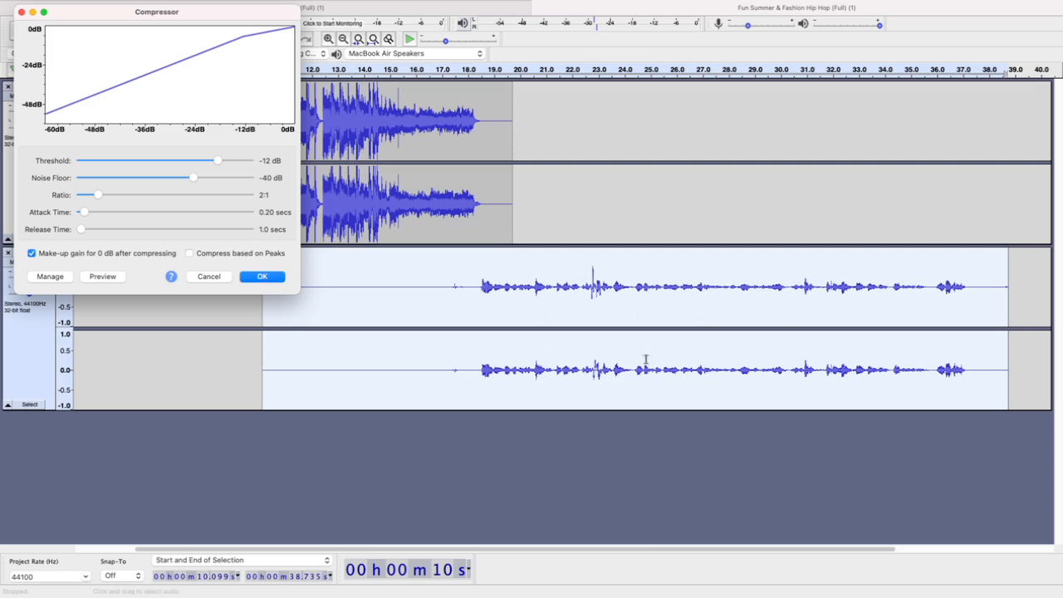
click(256, 277)
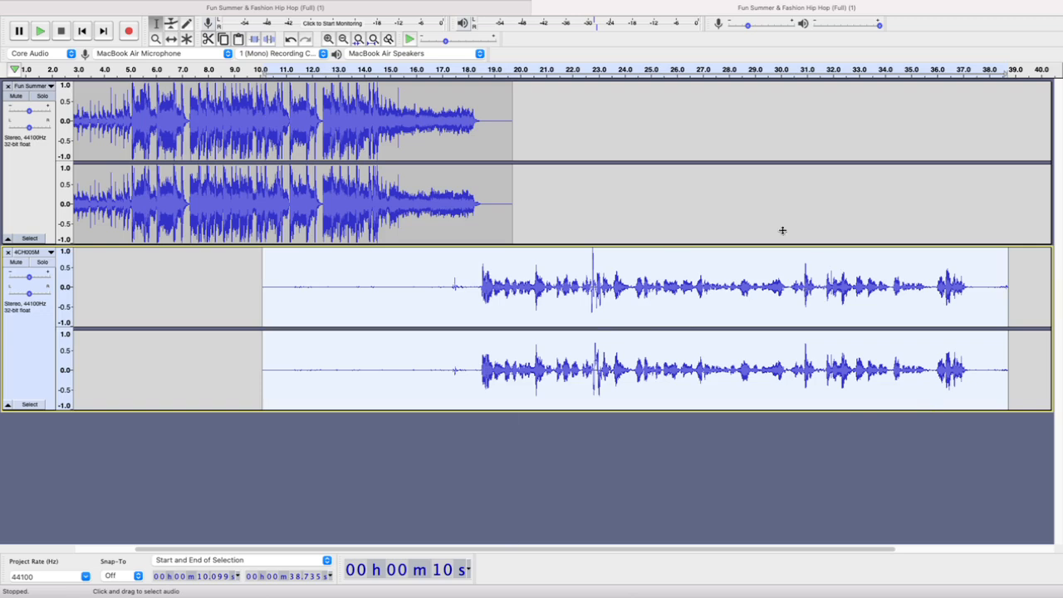
click(341, 71)
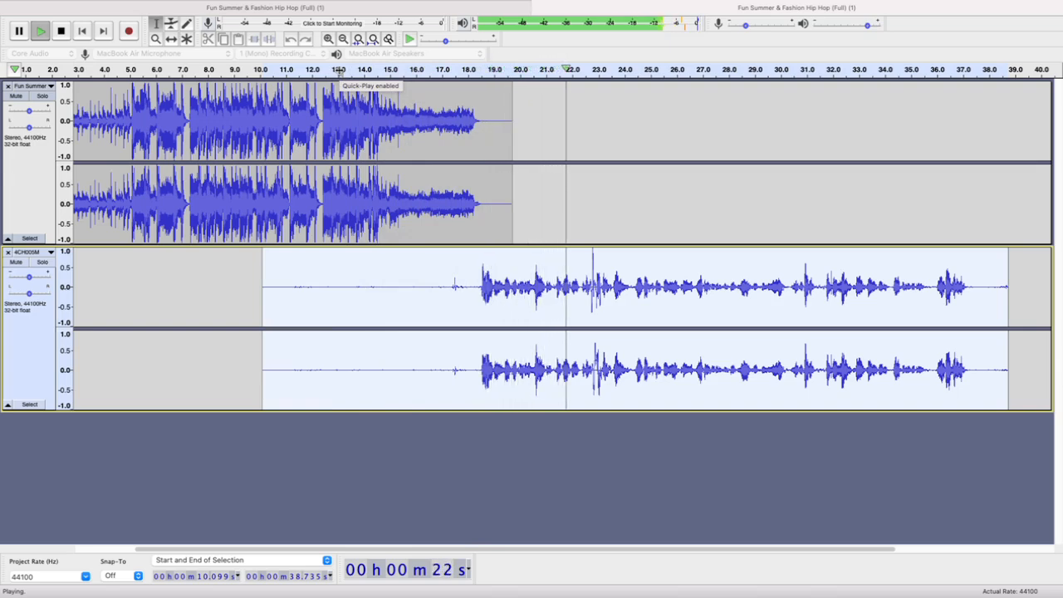
key(space)
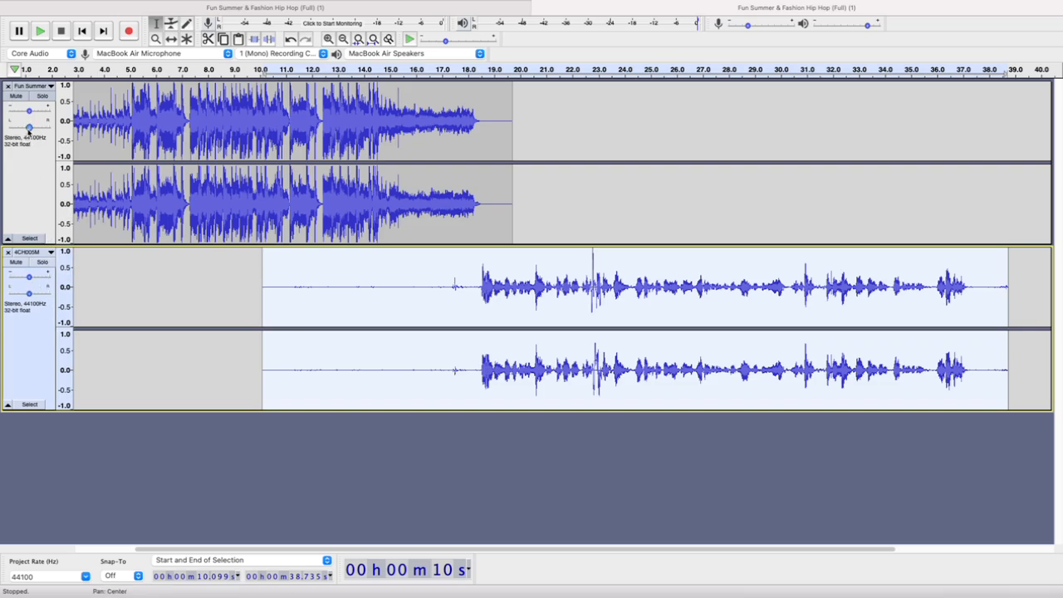
mouse_move(29, 129)
mouse_down()
mouse_move(13, 127)
mouse_move(30, 128)
mouse_up()
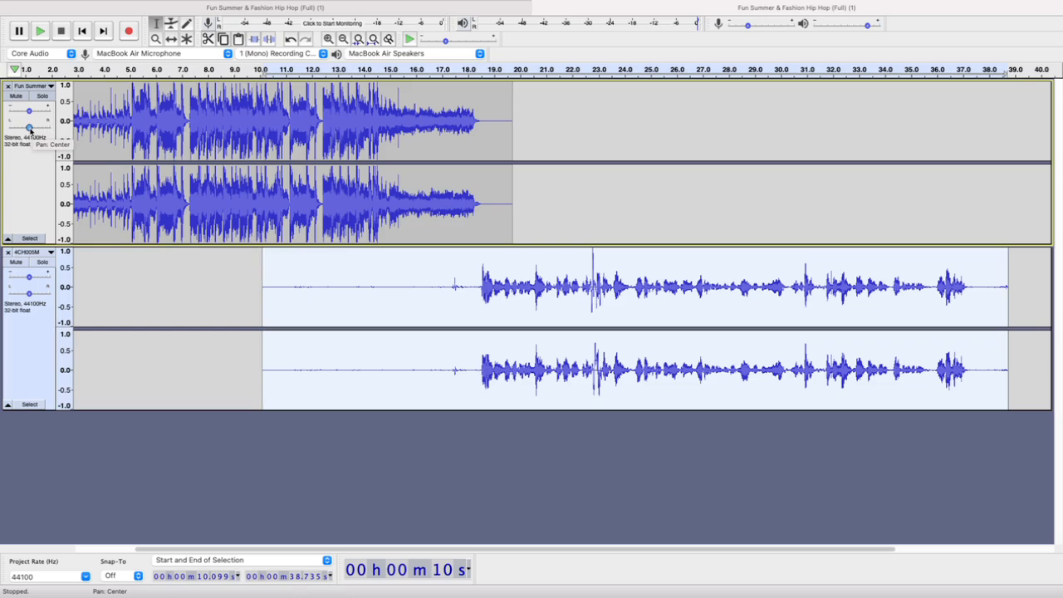
drag(29, 130, 29, 131)
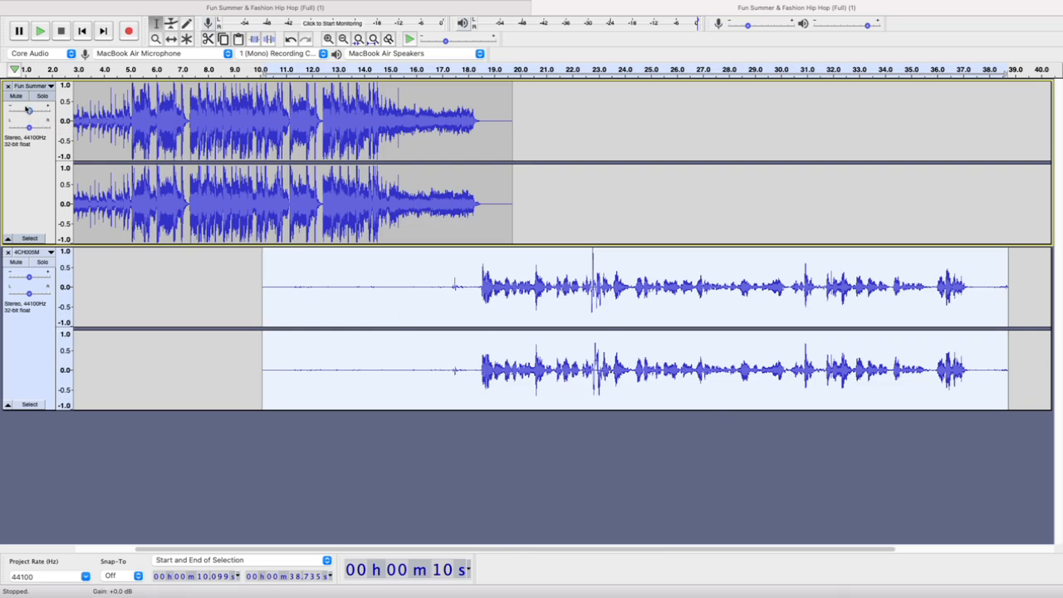
mouse_move(29, 115)
mouse_down()
mouse_move(46, 112)
mouse_move(18, 111)
mouse_move(50, 116)
mouse_move(30, 111)
mouse_up()
mouse_move(29, 110)
mouse_move(30, 280)
mouse_move(30, 281)
mouse_down()
mouse_move(46, 280)
mouse_move(18, 279)
mouse_move(38, 280)
mouse_move(29, 278)
mouse_up()
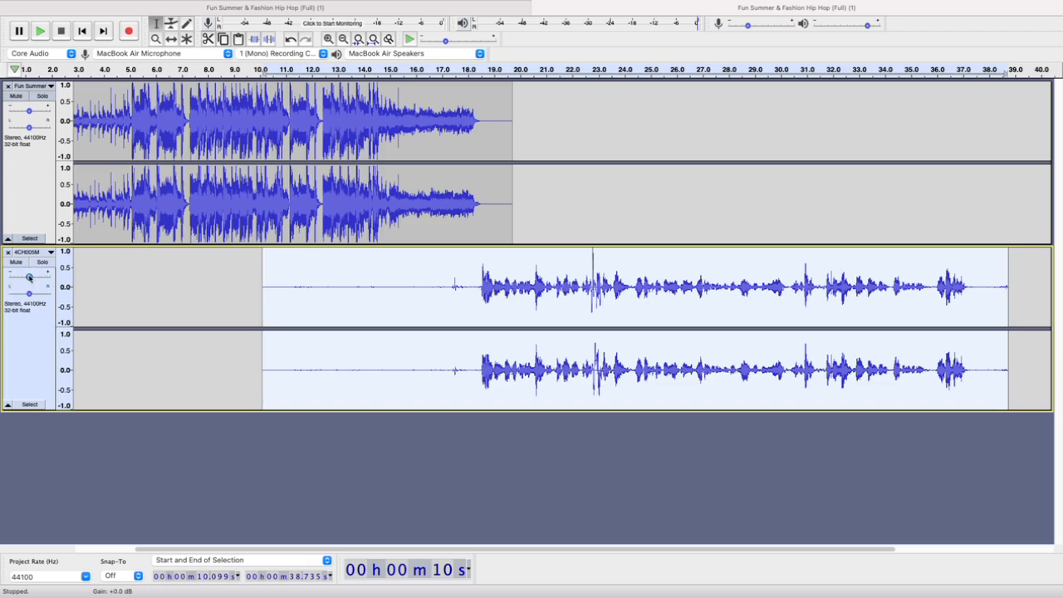
Compare playback of the transition into the voice with the 4CH005M track's gain raised to +10 dB
click(460, 71)
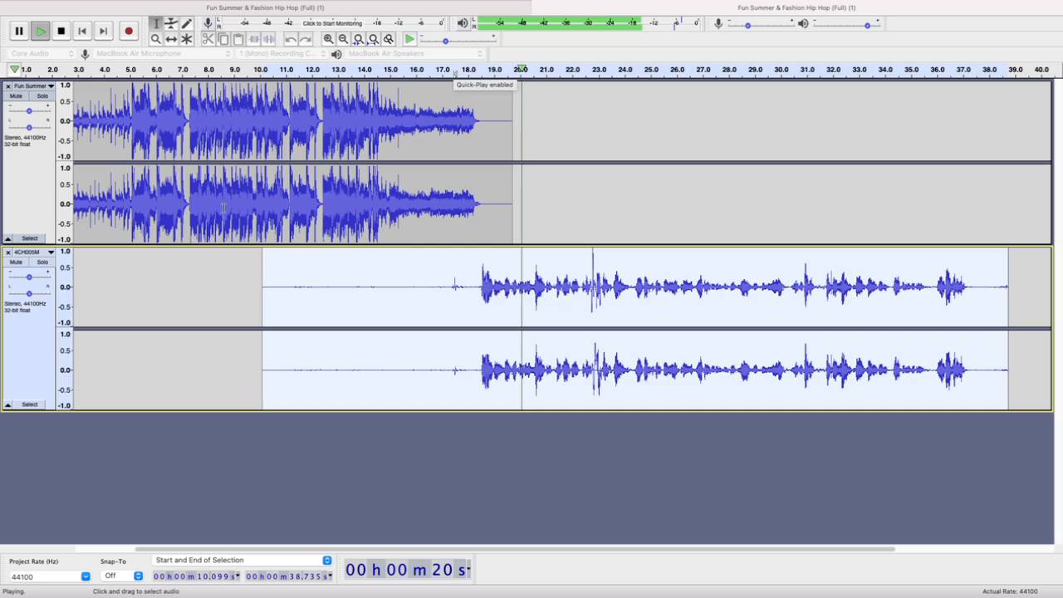
key(space)
drag(34, 276, 39, 279)
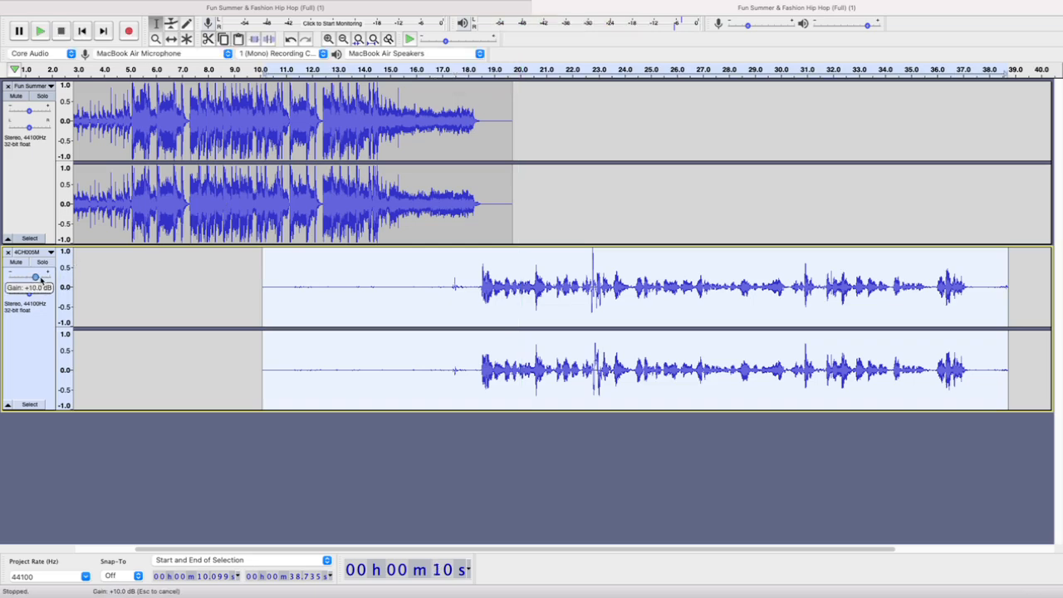
click(436, 70)
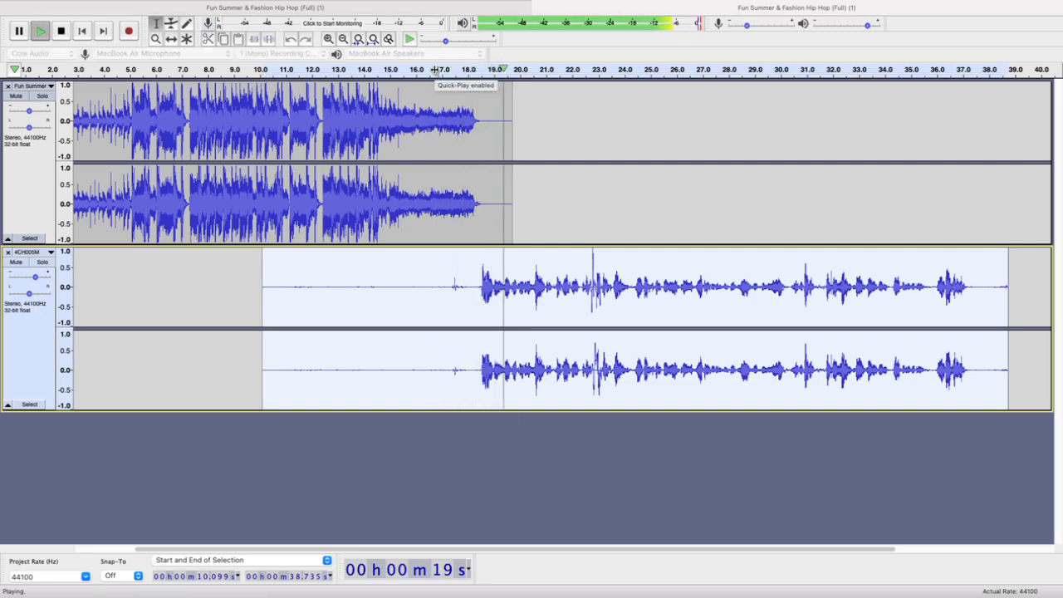
key(space)
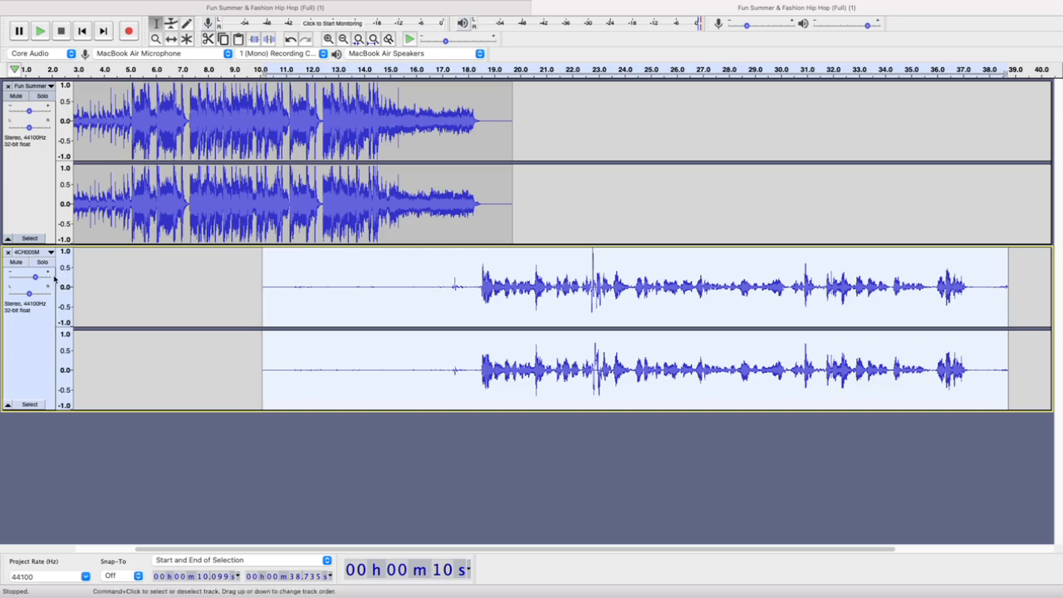
Play the transition with the 4CH005M track's gain strongly reduced and restore the gain to 0 dB
drag(35, 277, 8, 281)
click(437, 69)
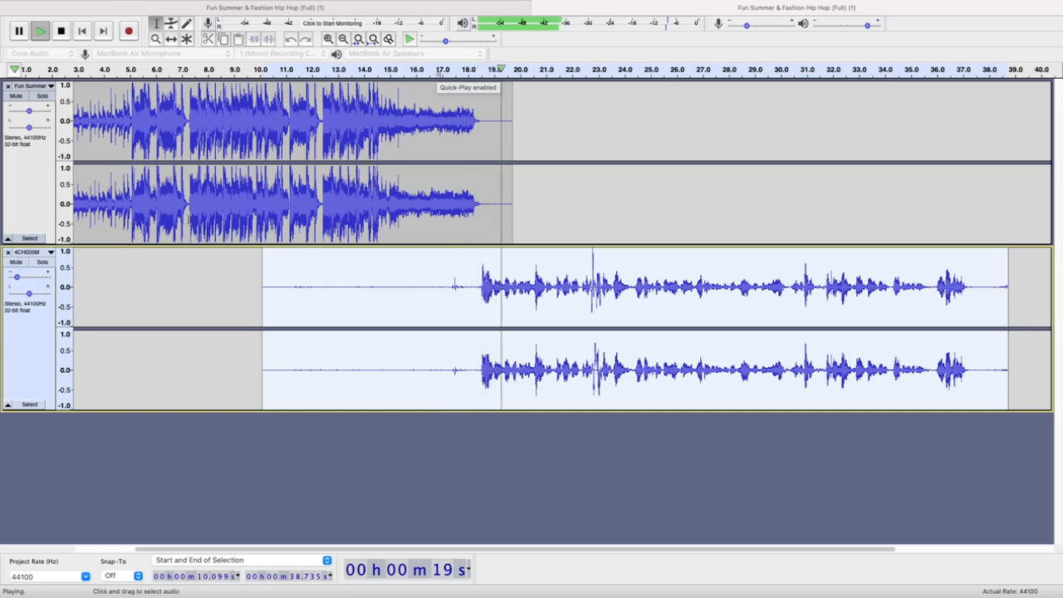
drag(17, 278, 29, 281)
key(space)
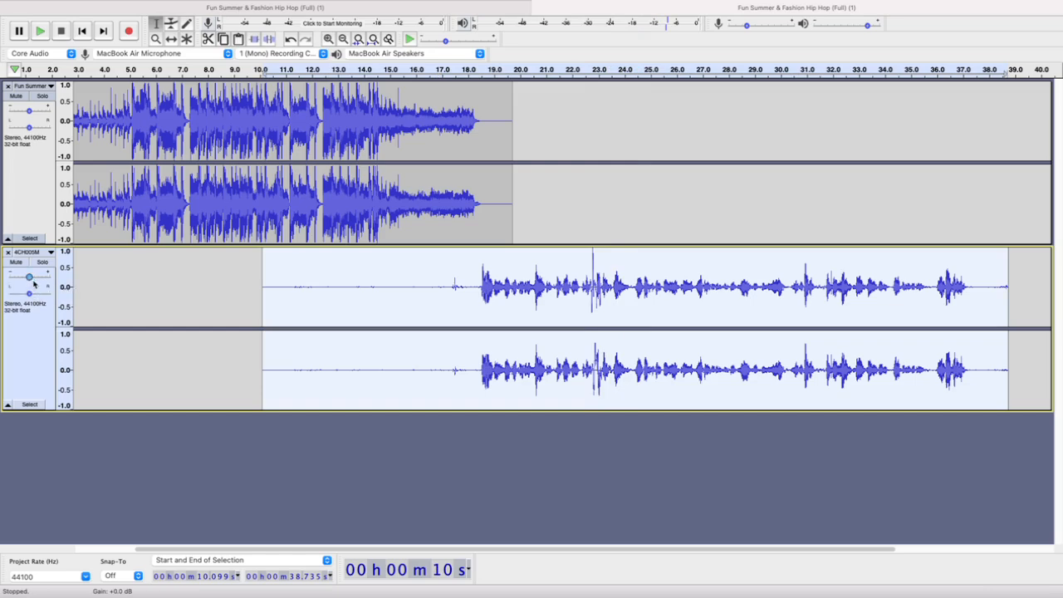
mouse_move(33, 284)
drag(30, 280, 30, 279)
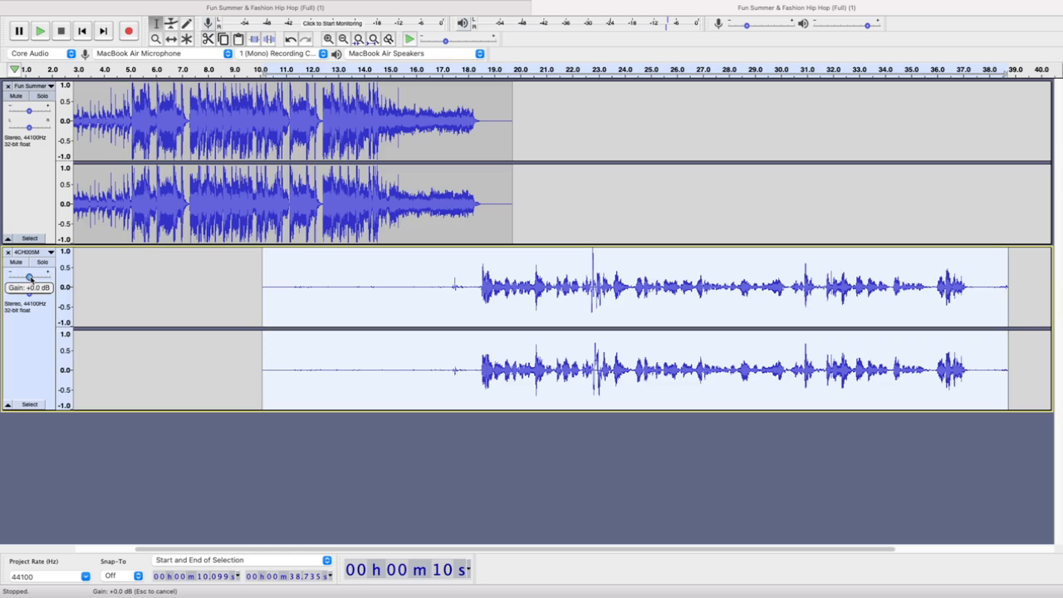
drag(30, 278, 30, 279)
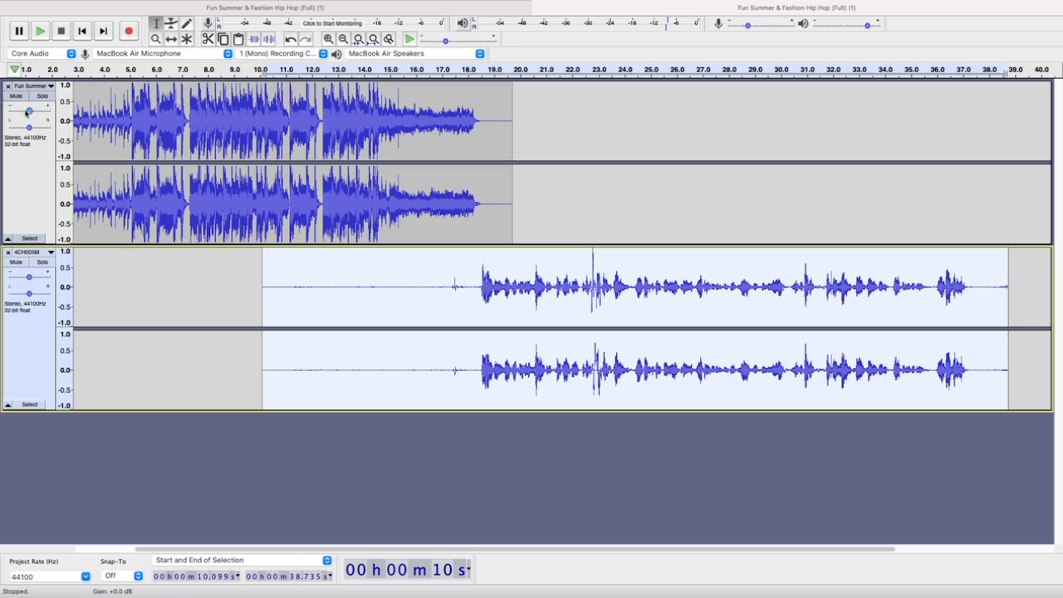
Lower the music track's gain slightly, play from about 14.6 s and return the gain to its centre value
click(28, 111)
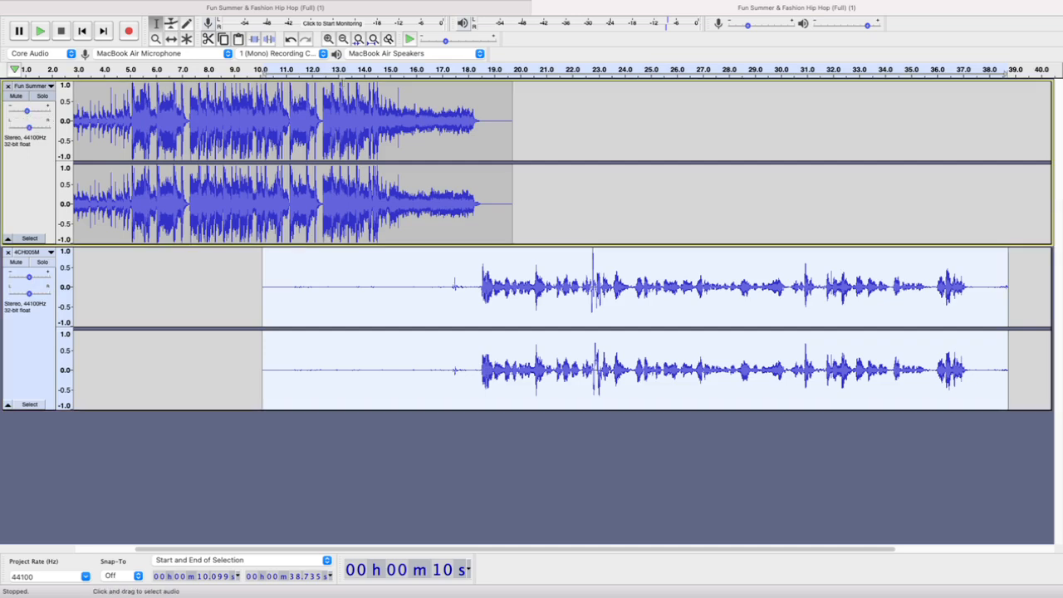
click(381, 67)
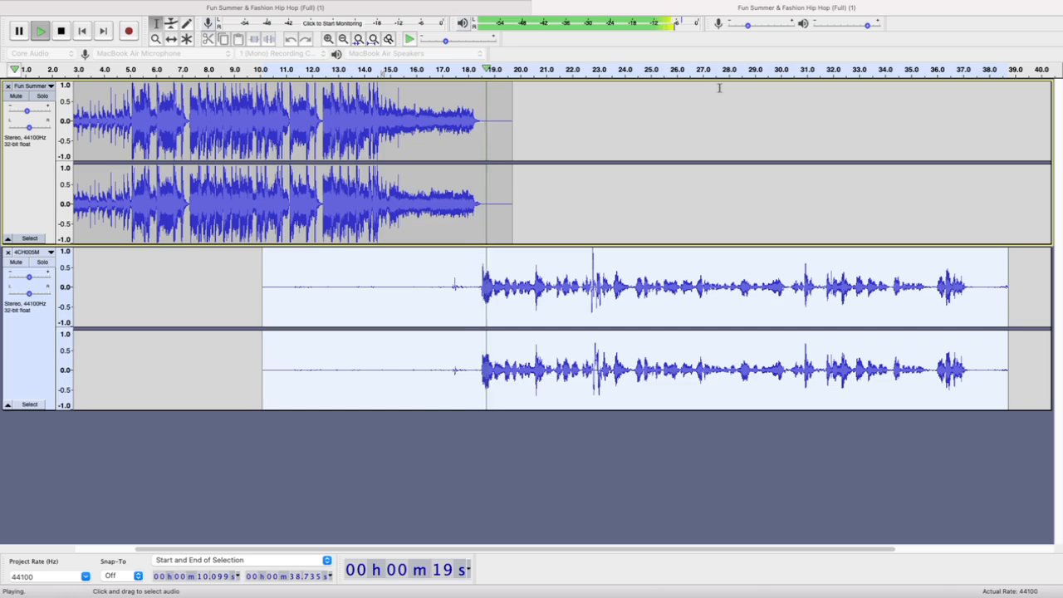
key(space)
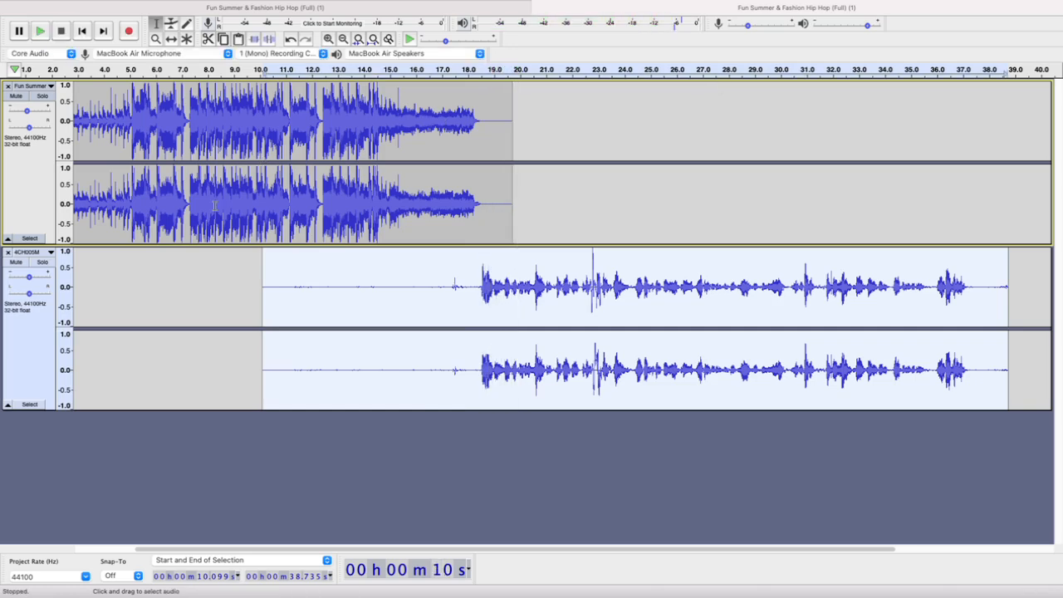
drag(29, 112, 30, 112)
Shift the 4CH005M clip earlier in time so that it starts at about 9.29 s, overlapping the voice with the music's end
click(171, 38)
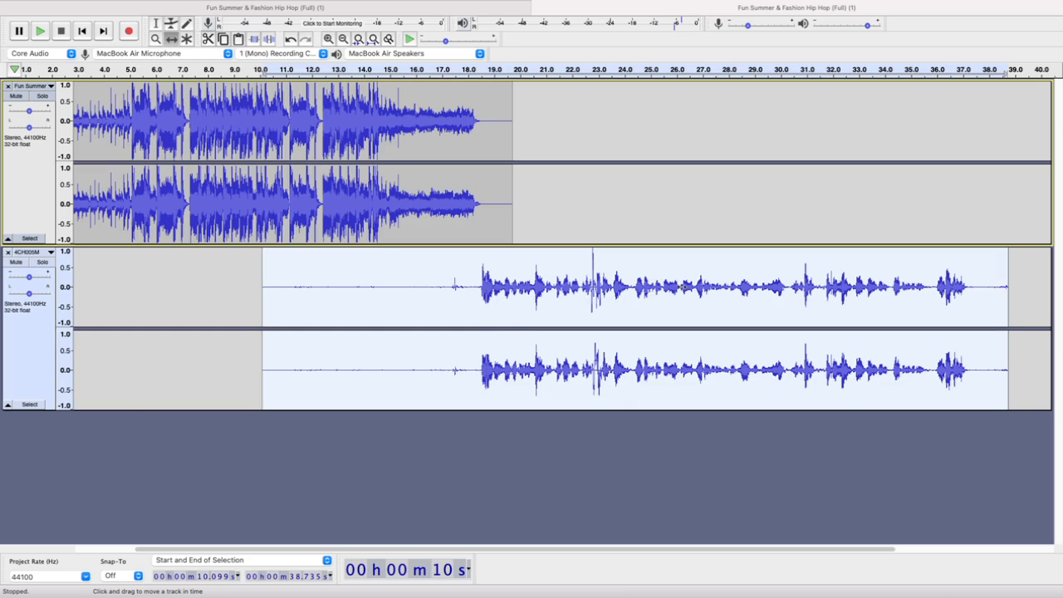
drag(681, 295, 661, 294)
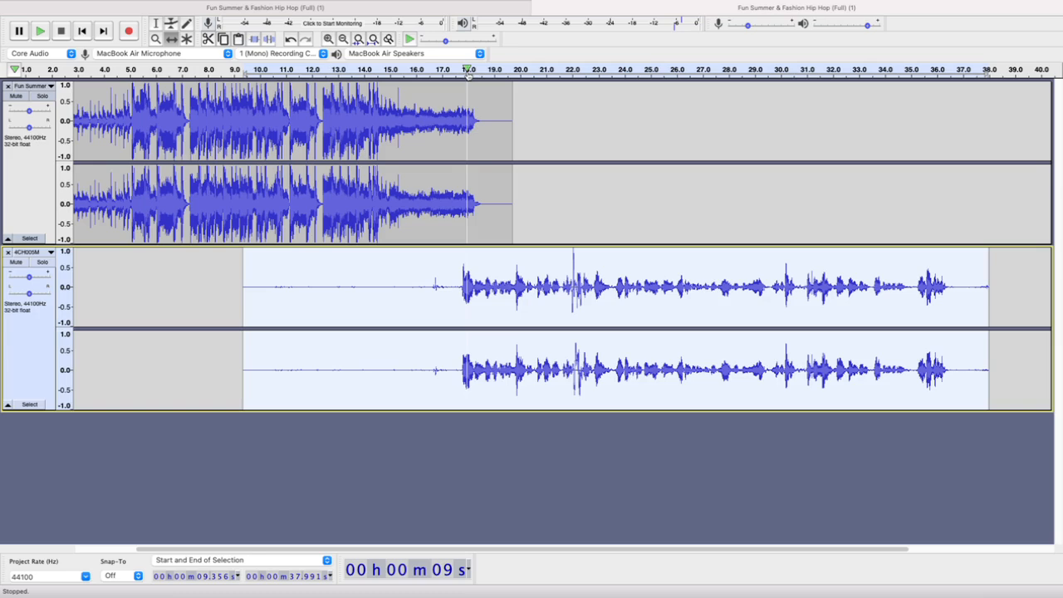
drag(523, 290, 522, 290)
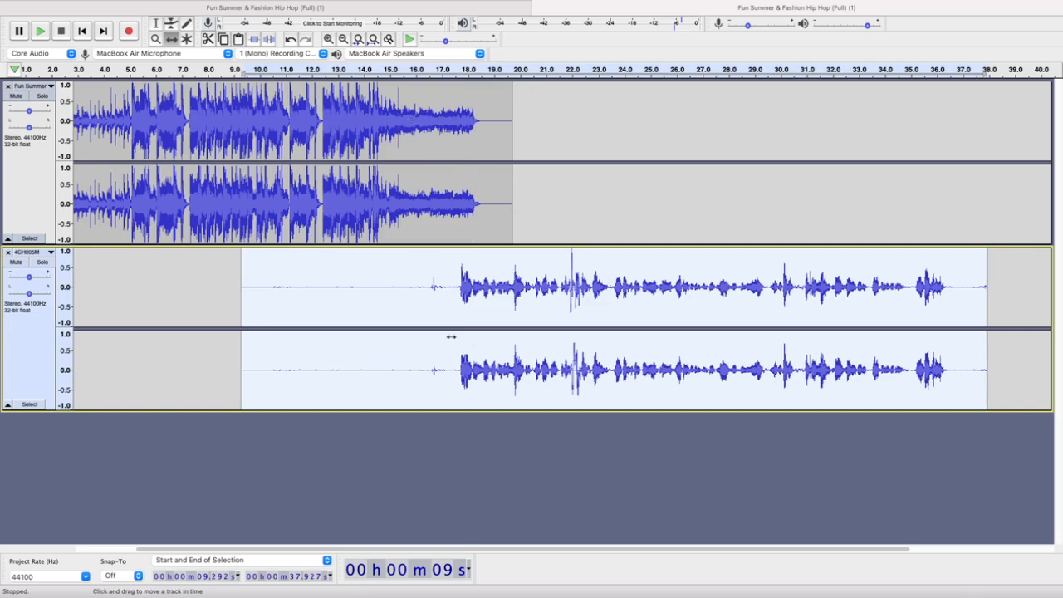
Play the transition from music to voice from about 13 s and again from about 16.4 s
click(340, 69)
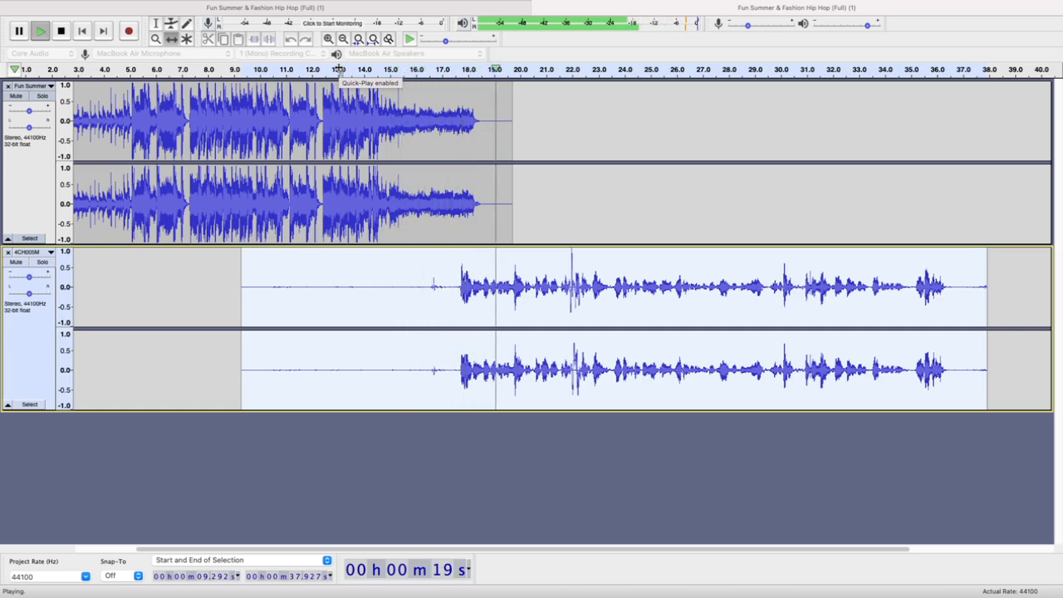
click(339, 69)
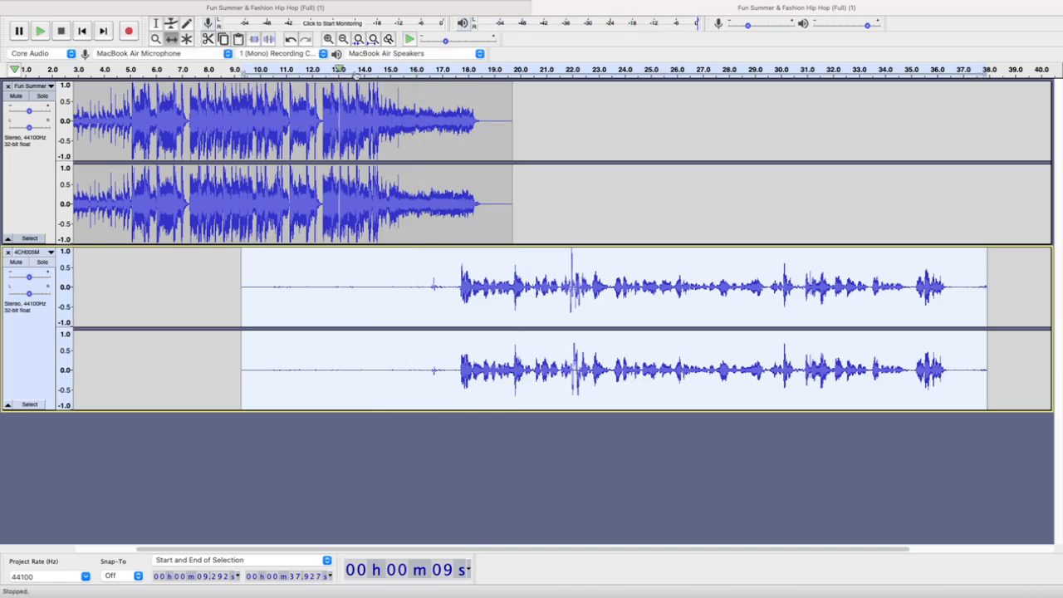
click(426, 70)
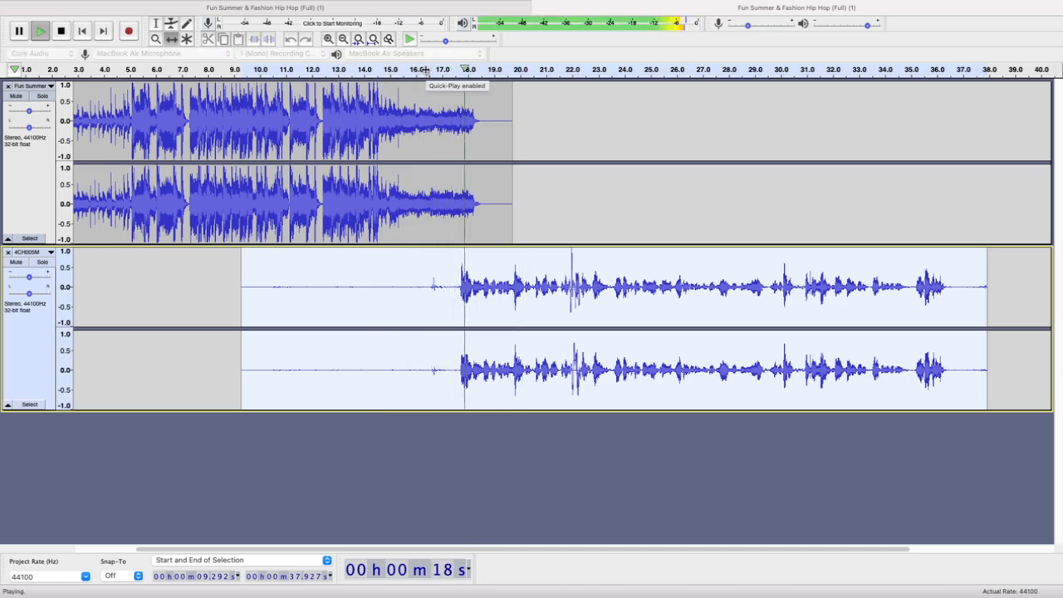
click(425, 70)
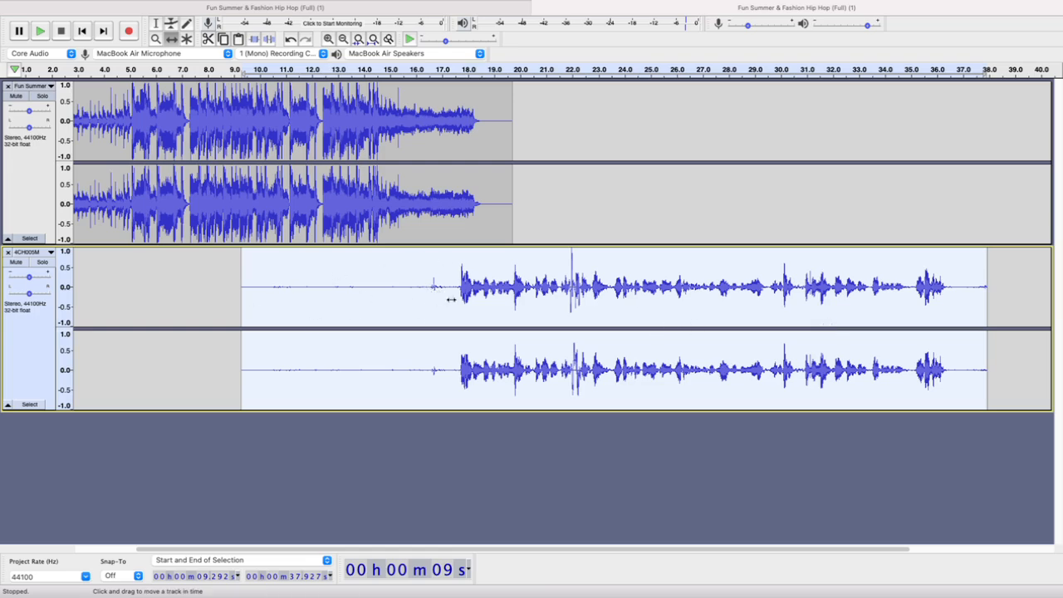
Select the 4CH005M track from about 15.36 to 17.61 s, solo the track and play the selection
click(155, 23)
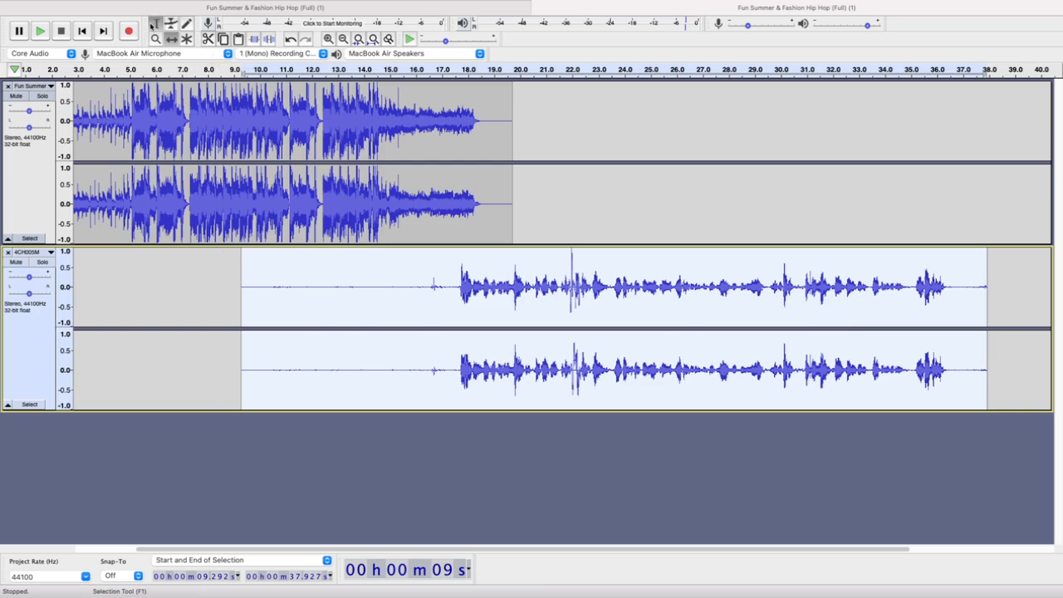
drag(398, 287, 457, 333)
key(space)
click(43, 262)
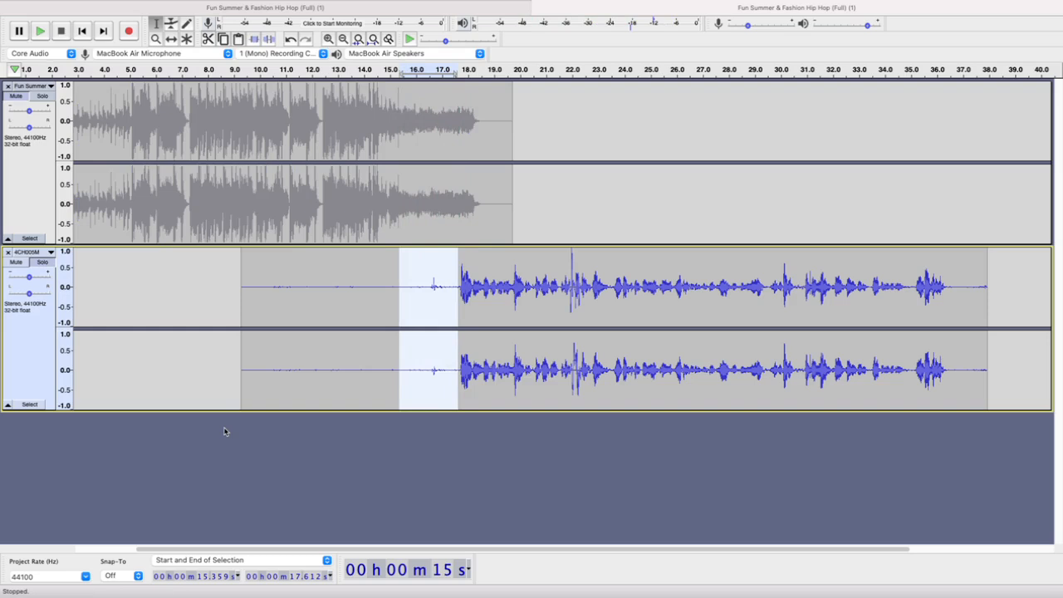
key(space)
Replace the small noise on the 4CH005M track from about 16.44 to 17.12 s with generated silence
drag(428, 289, 445, 287)
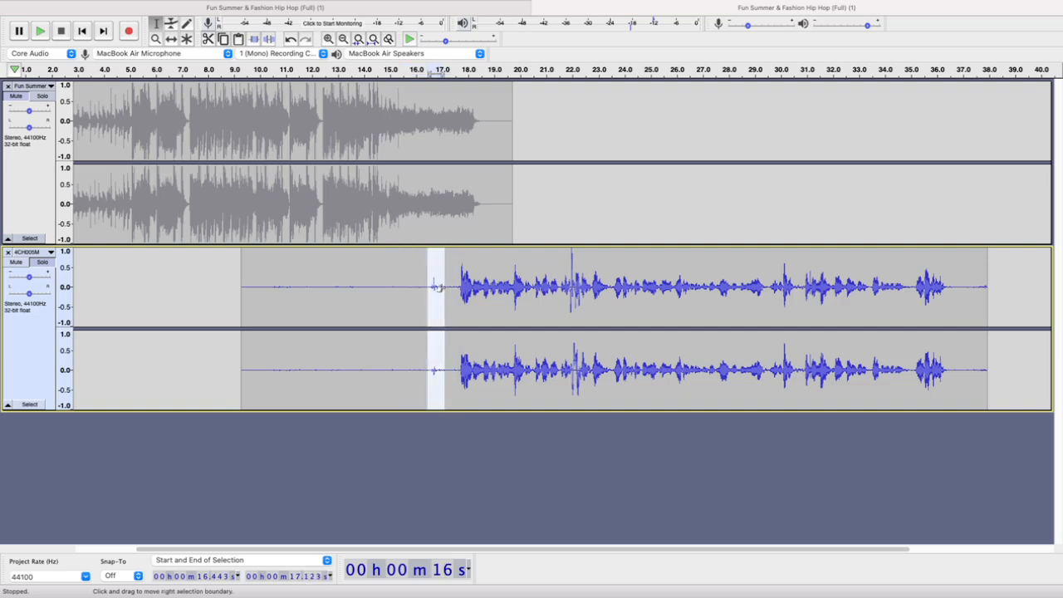
click(276, 6)
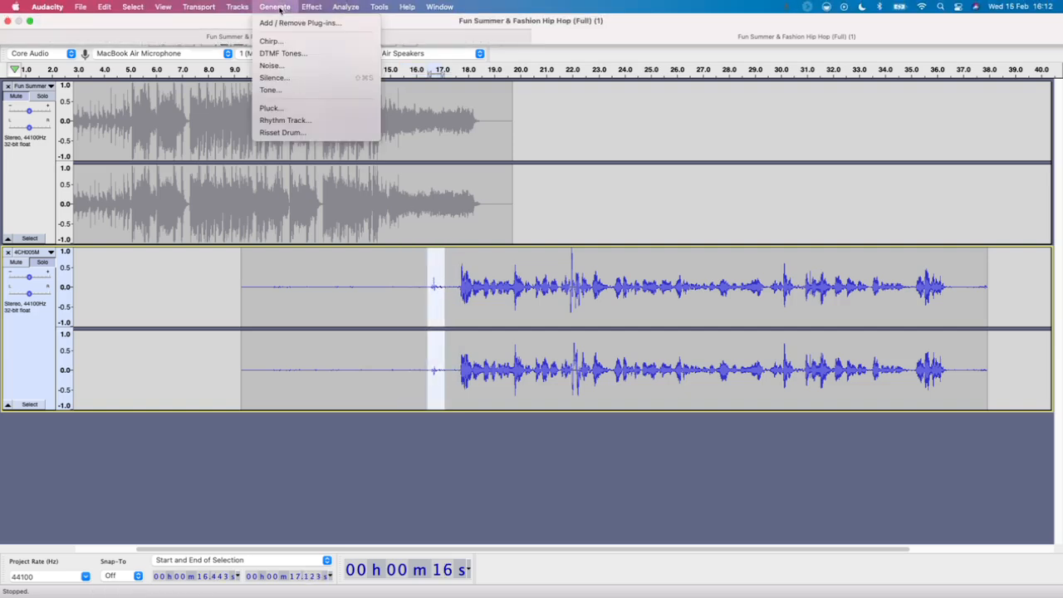
click(277, 77)
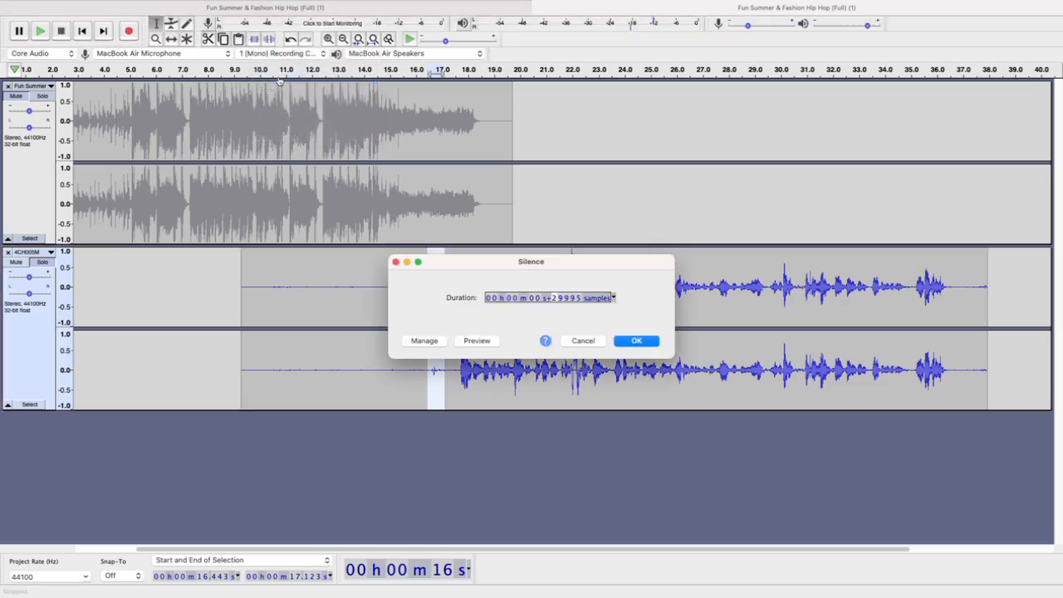
key(Return)
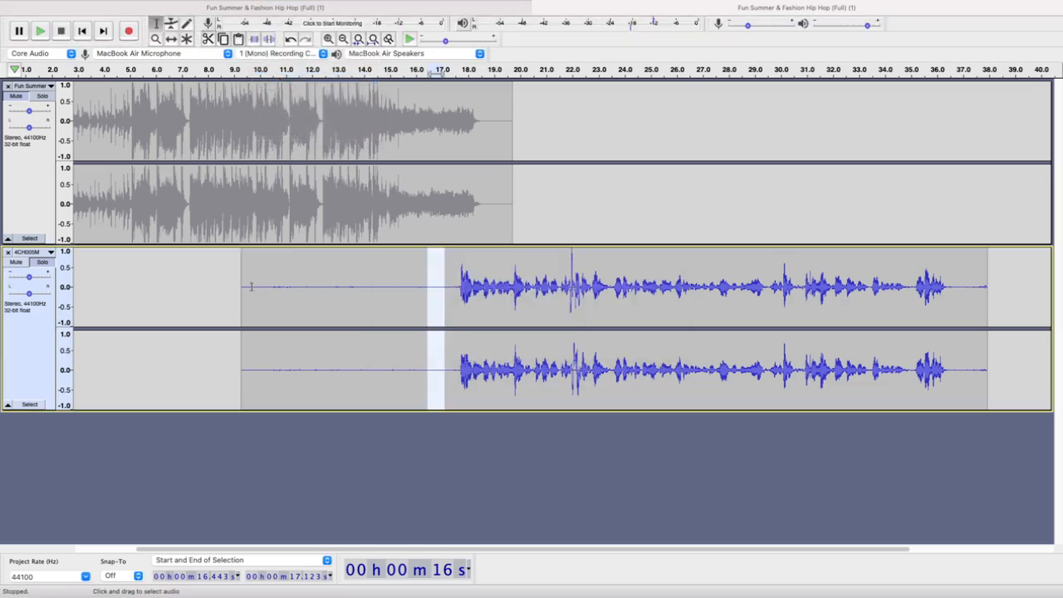
Capture a noise profile from the silent part of the 4CH005M track, from about 9.68 to 16.40 s, with Noise Reduction
drag(251, 286, 425, 308)
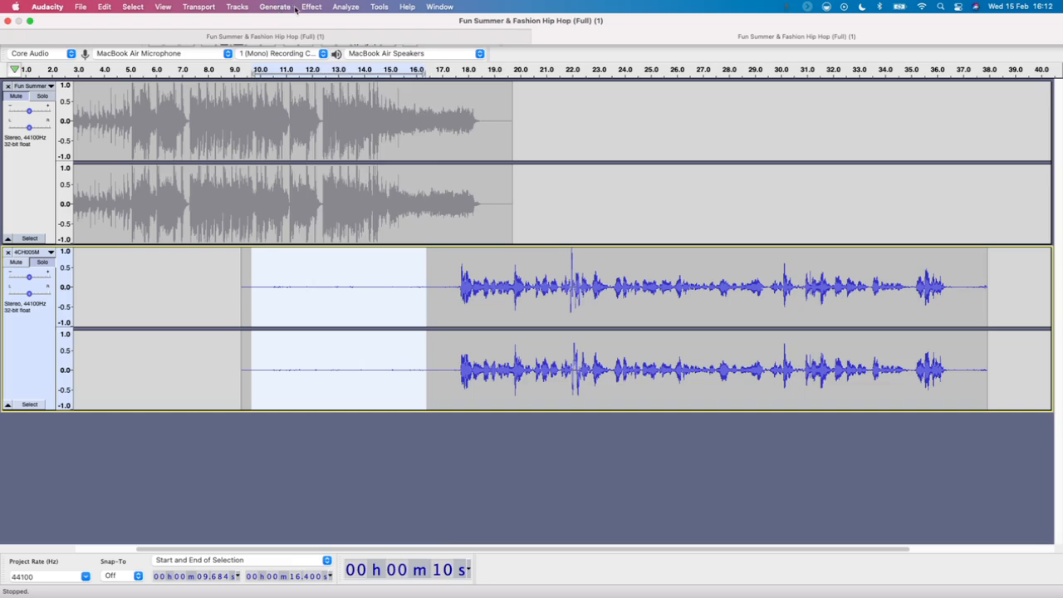
click(304, 8)
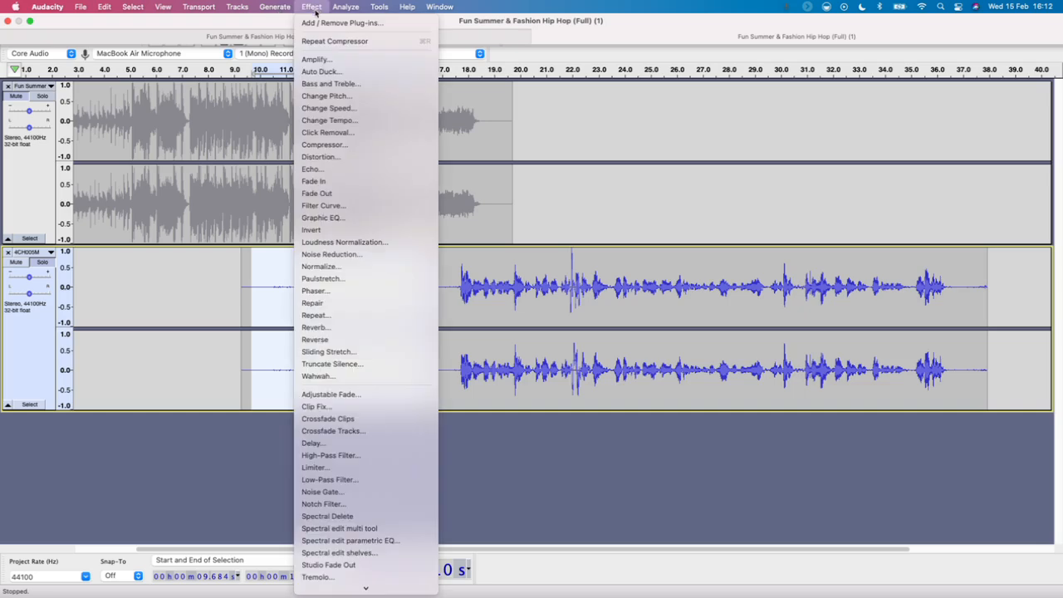
click(382, 255)
click(531, 252)
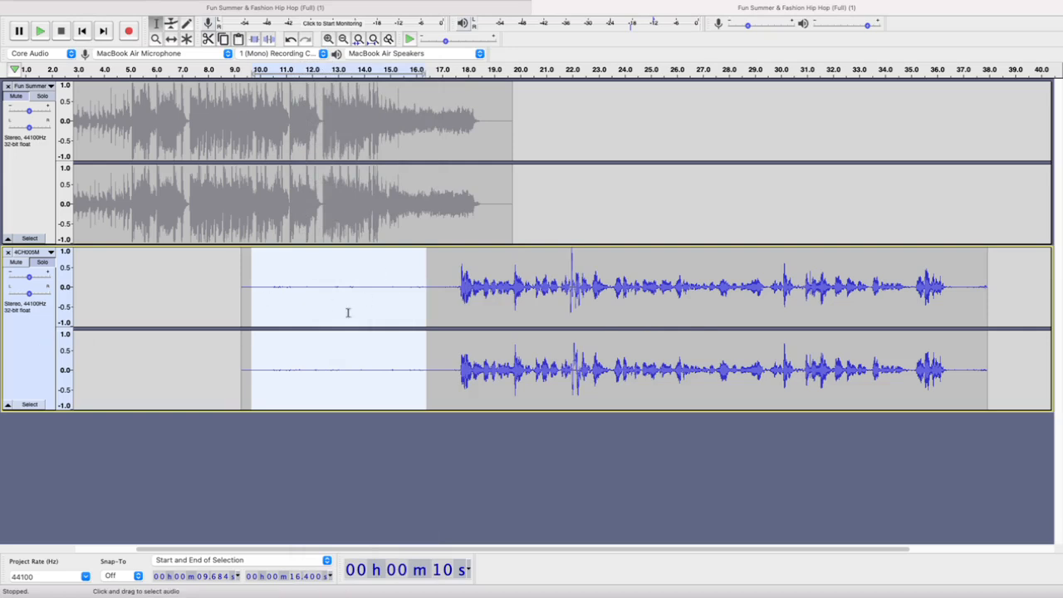
Select the whole 4CH005M track and apply Noise Reduction to it using the captured profile
click(19, 344)
click(311, 6)
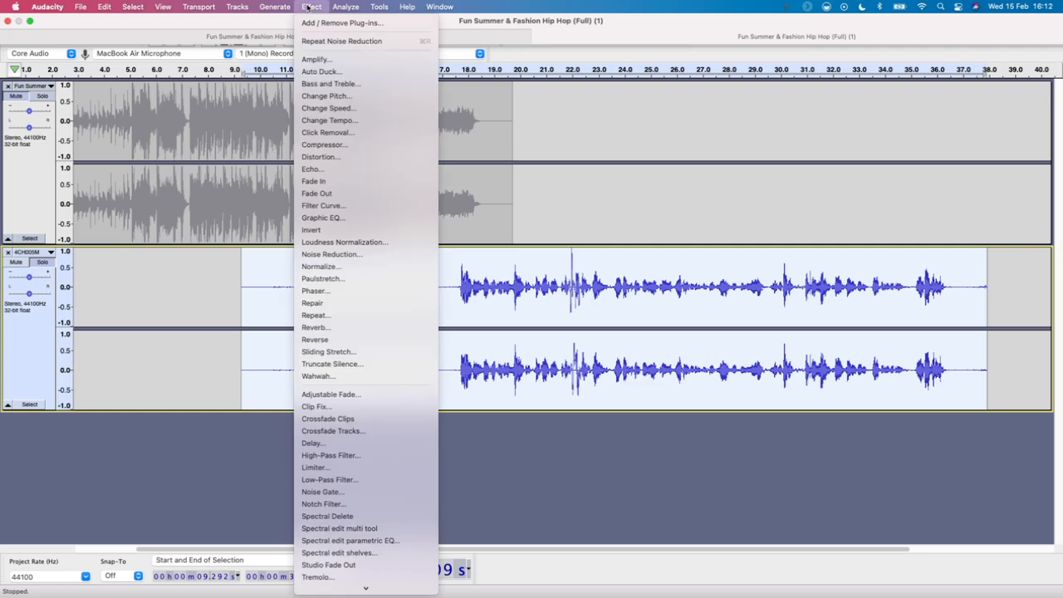
click(376, 258)
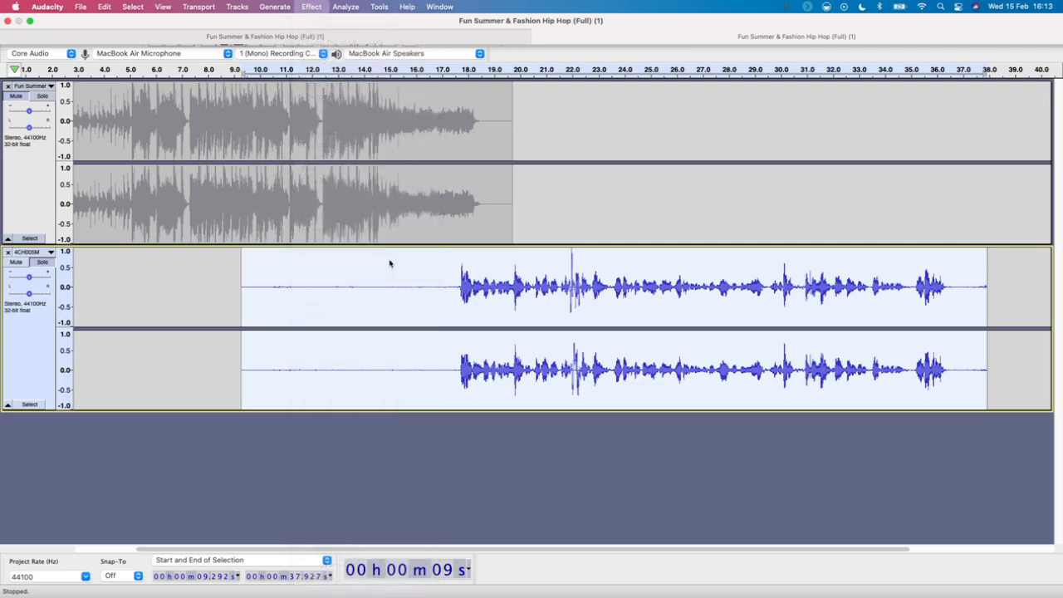
click(635, 409)
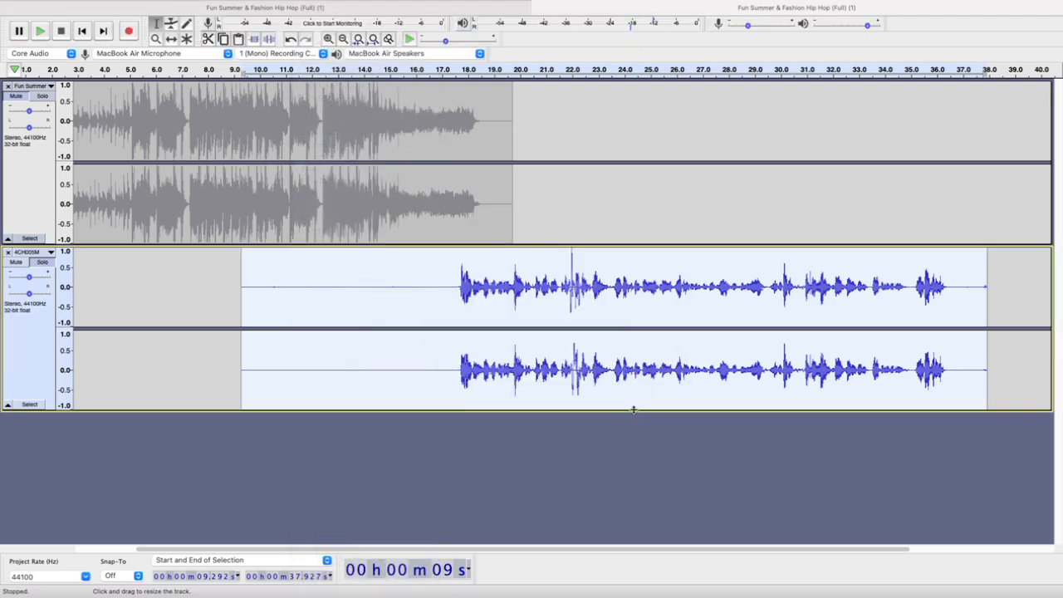
Replace the 4CH005M noise from about 10.15 to 10.83 s with generated silence and delete the clip's end from about 37.36 s
click(270, 287)
drag(281, 285, 264, 287)
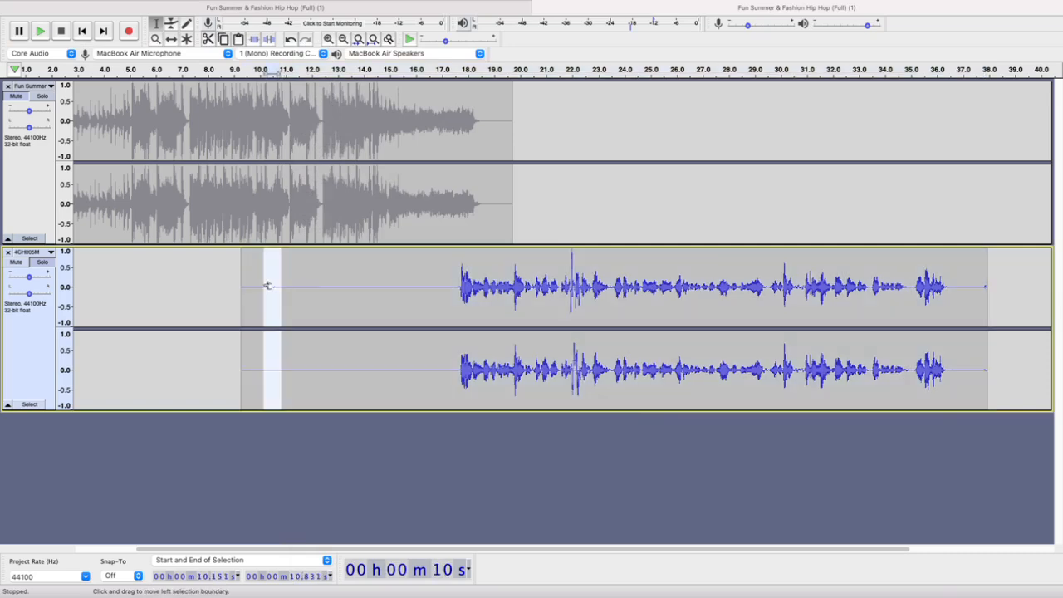
click(275, 6)
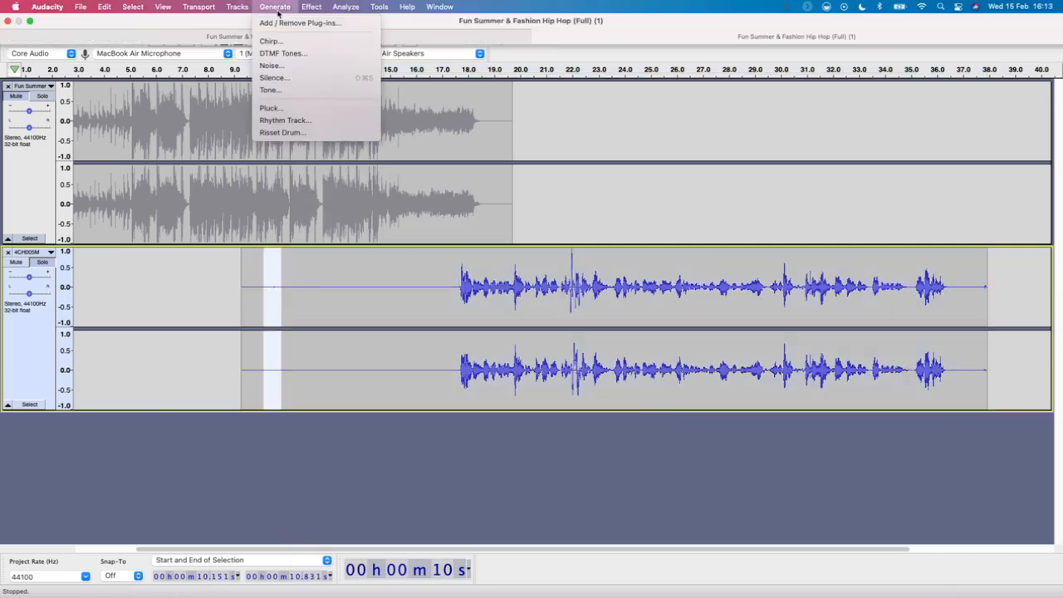
click(284, 79)
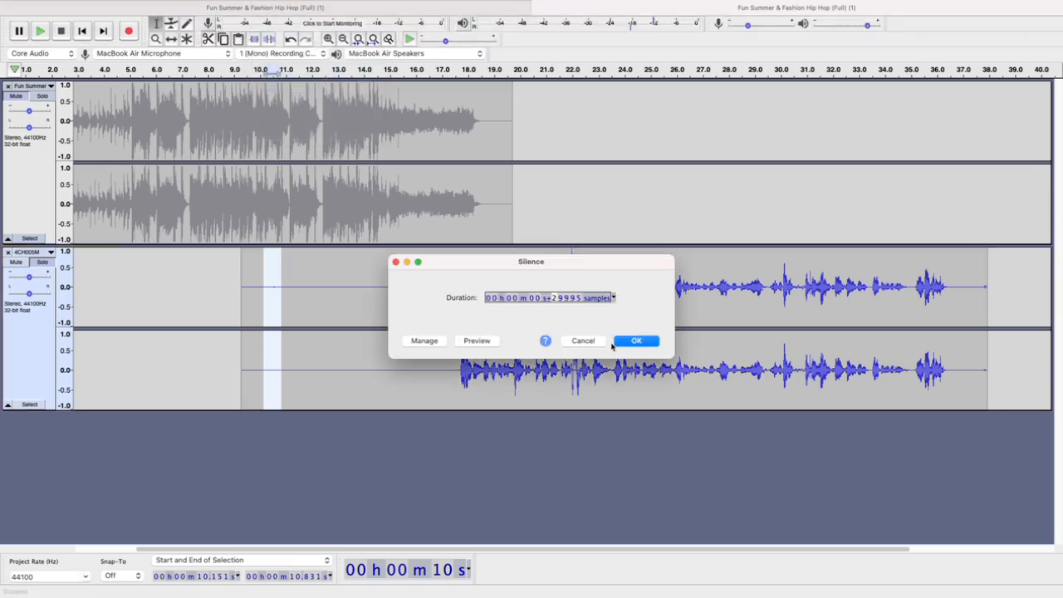
click(636, 342)
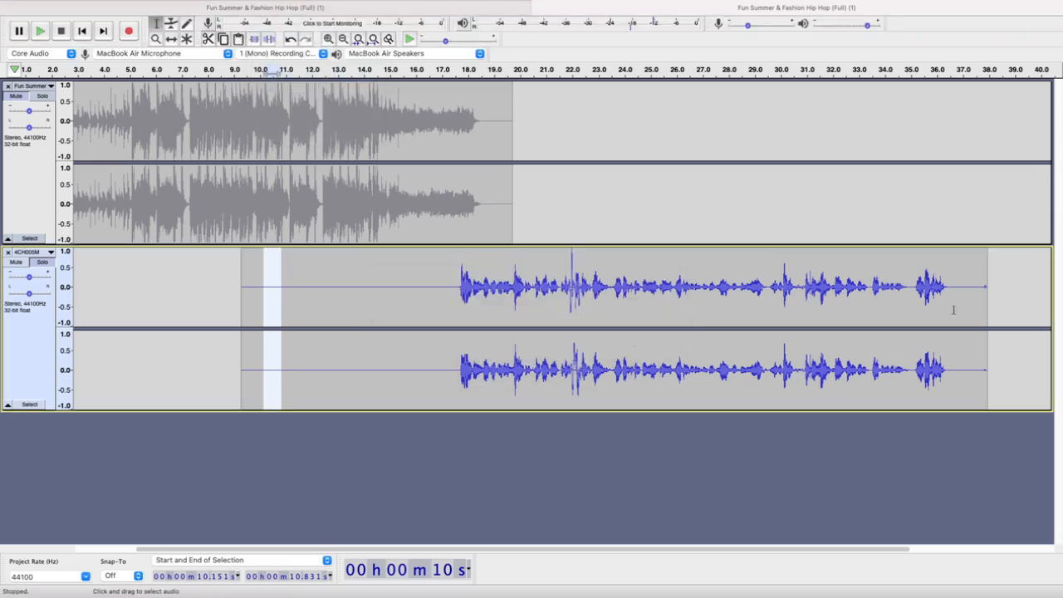
drag(972, 283, 996, 287)
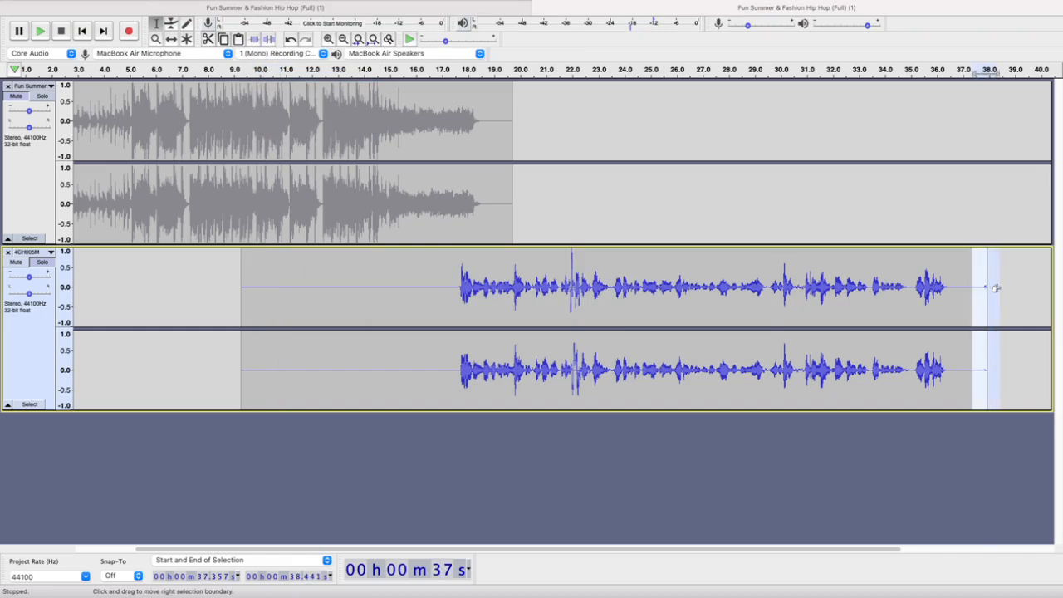
key(Delete)
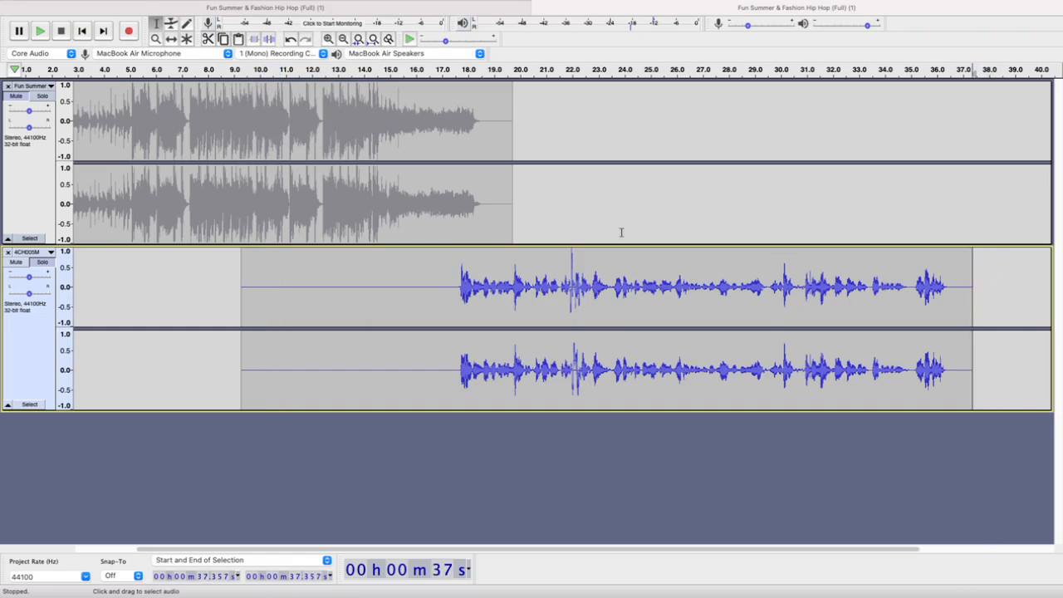
Turn off solo on the 4CH005M track and play the music-to-voice transition from about 14 s
mouse_move(29, 277)
mouse_down()
mouse_move(41, 277)
mouse_move(19, 282)
mouse_up()
click(43, 262)
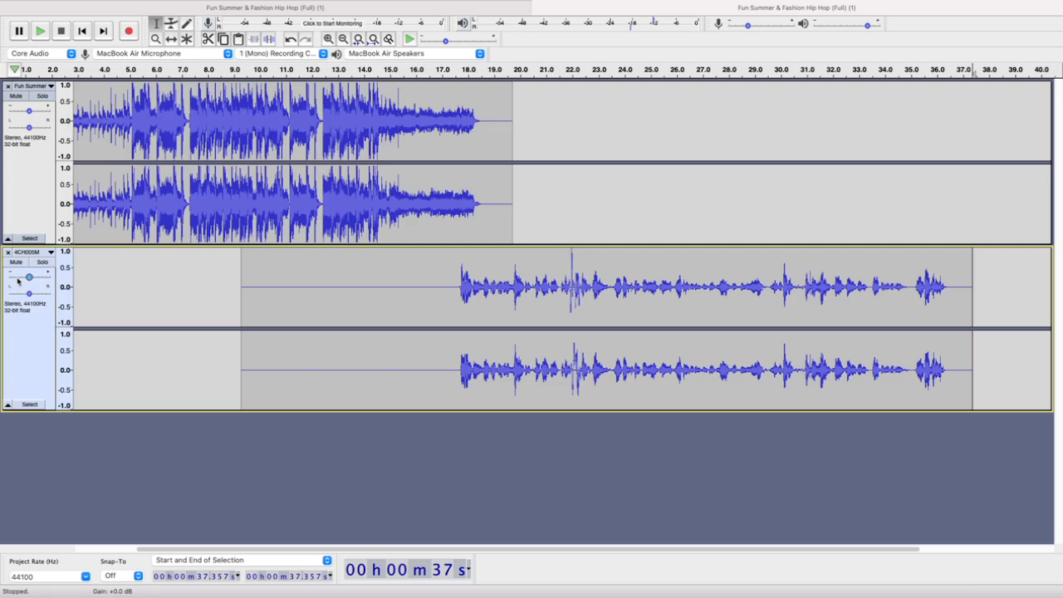
click(365, 70)
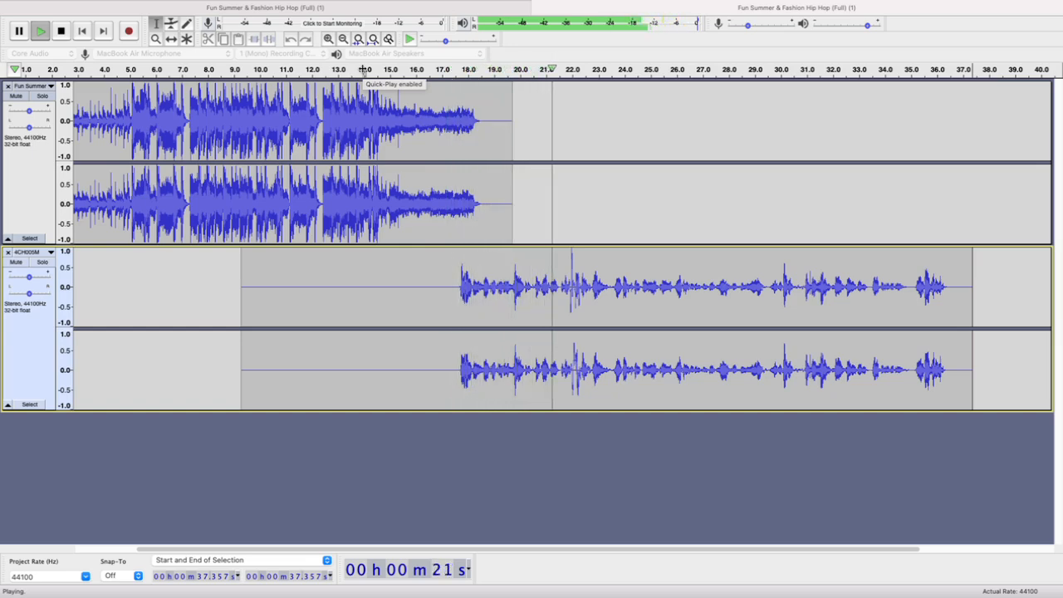
key(space)
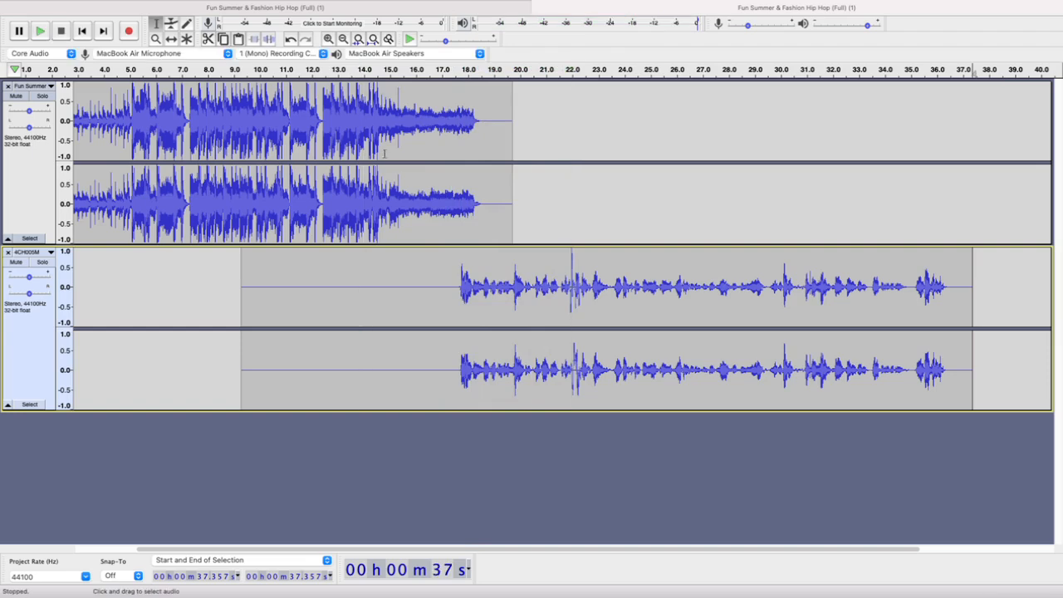
Play the ending of the 4CH005M voice recording from about 34.86 s
scroll(477, 219, down, 4)
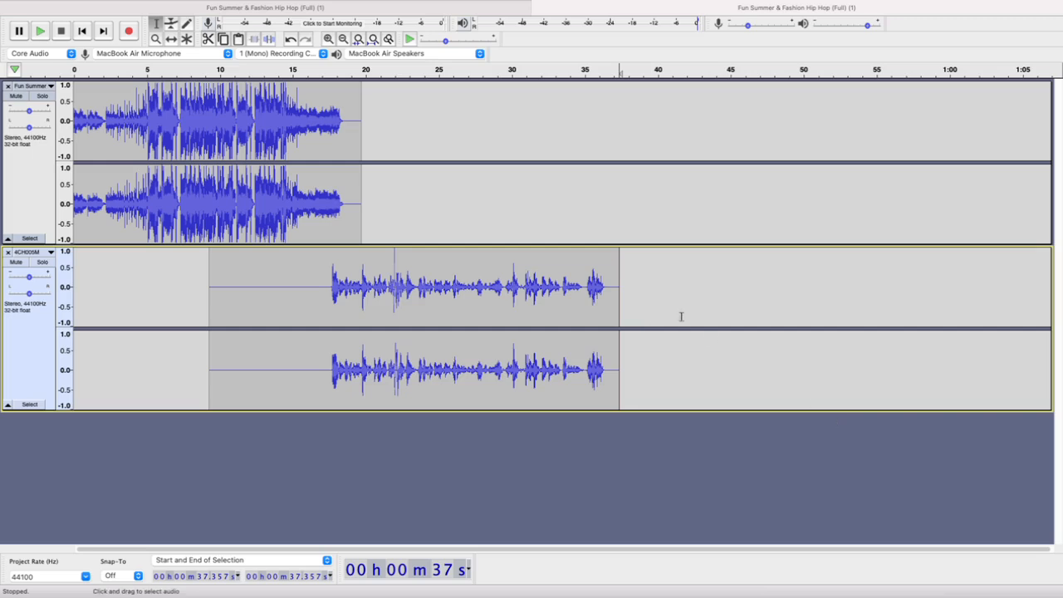
click(584, 266)
key(space)
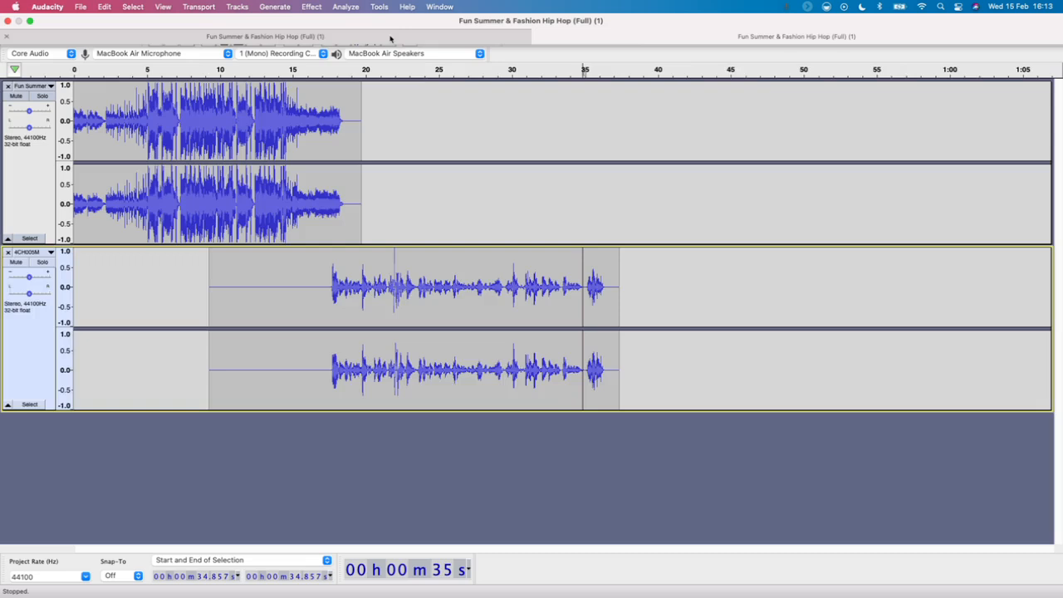
Add a second copy of the shortened Fun Summer music as a new track below the 4CH005M track
click(390, 37)
click(654, 40)
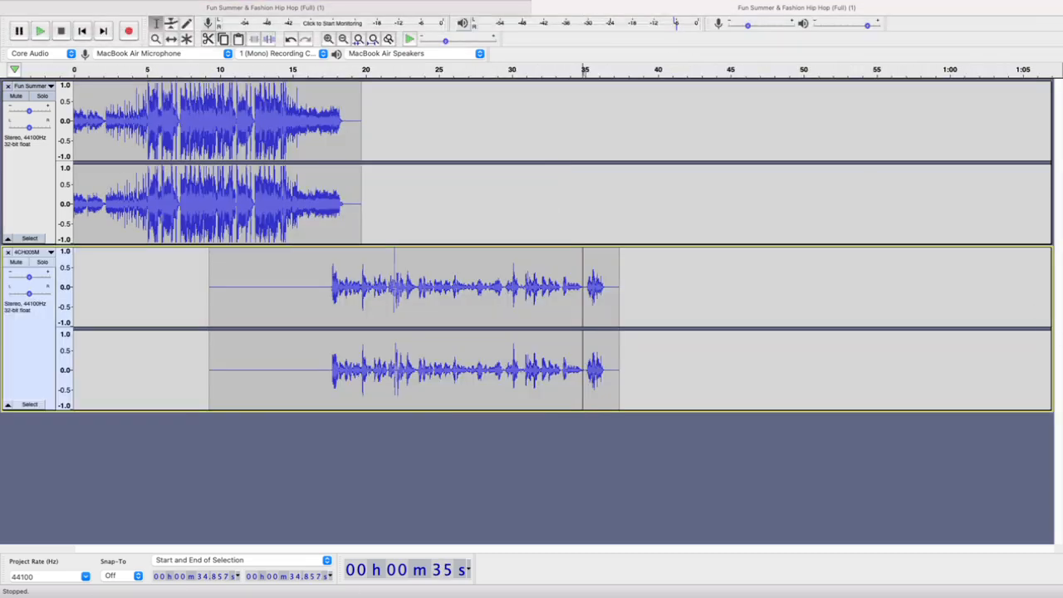
drag(1059, 405, 397, 457)
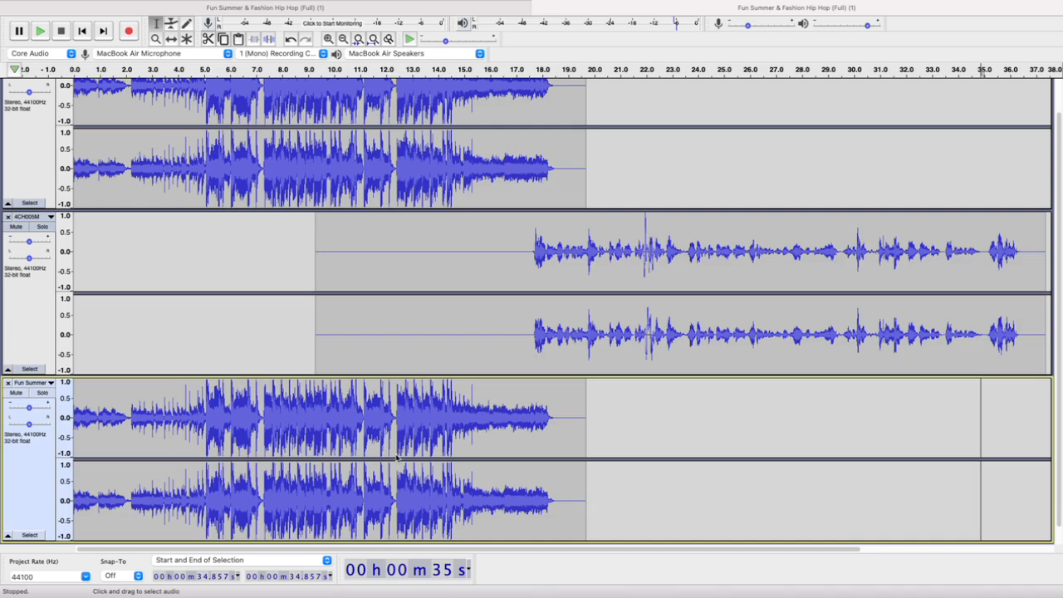
scroll(639, 301, down, 2)
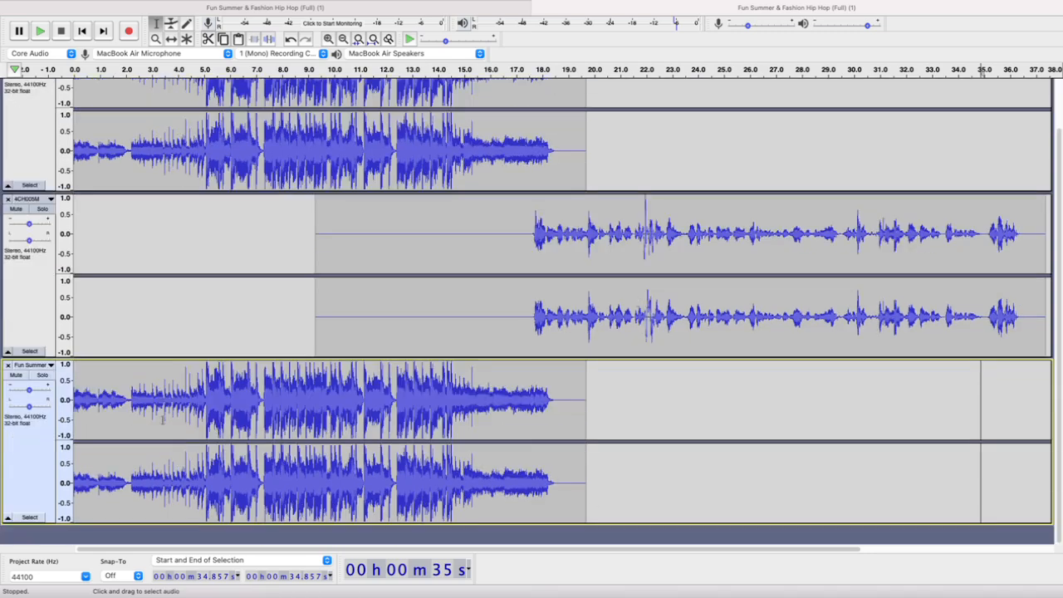
scroll(358, 367, down, 2)
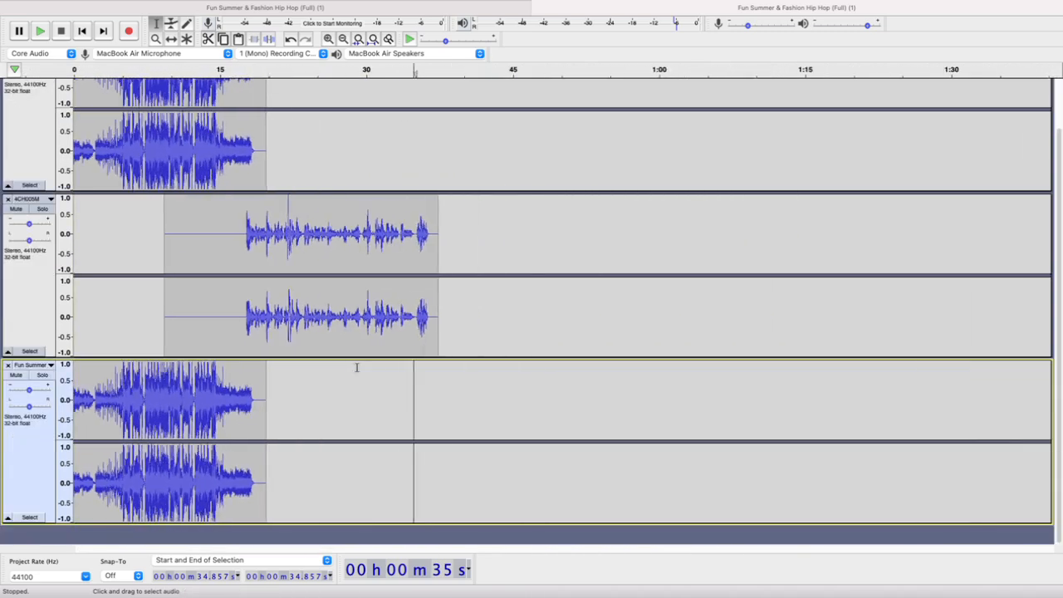
scroll(357, 367, up, 3)
scroll(357, 367, down, 1)
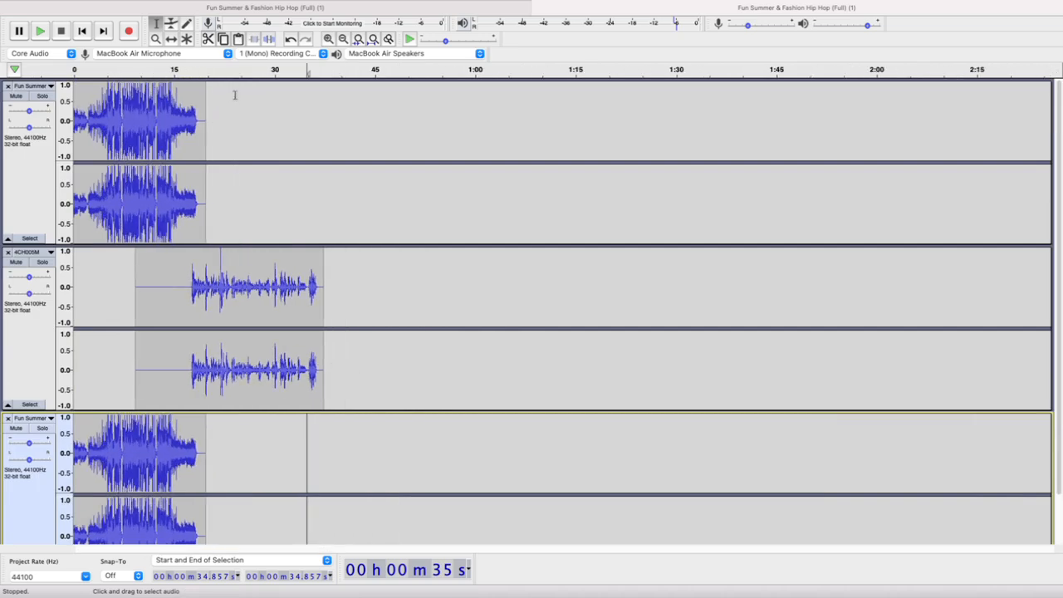
Try to move the second music clip onto the first Fun Summer track with the Time Shift tool, starting at about 30 s
click(171, 38)
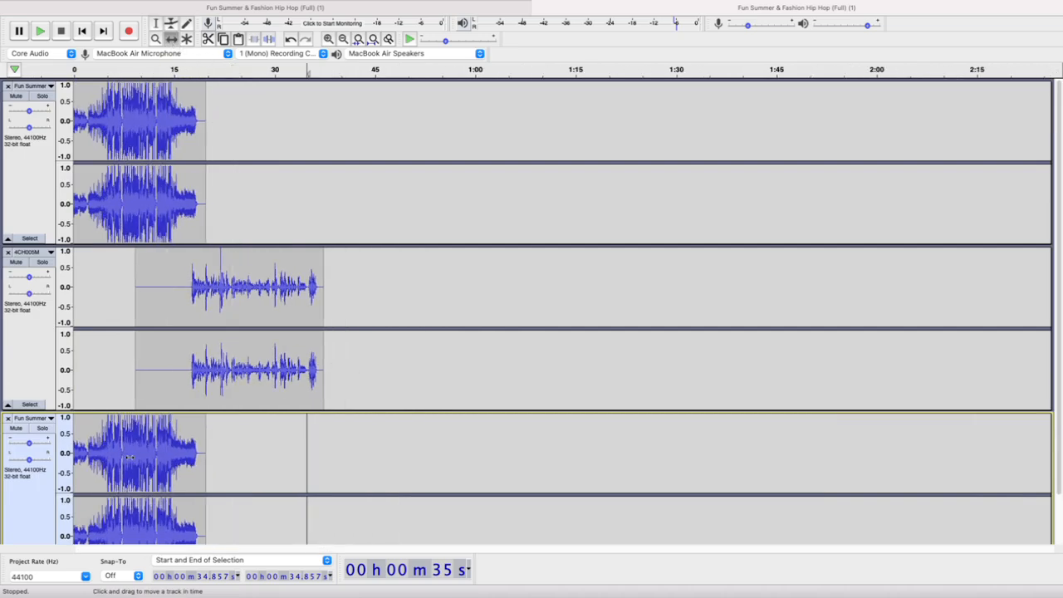
drag(131, 457, 329, 127)
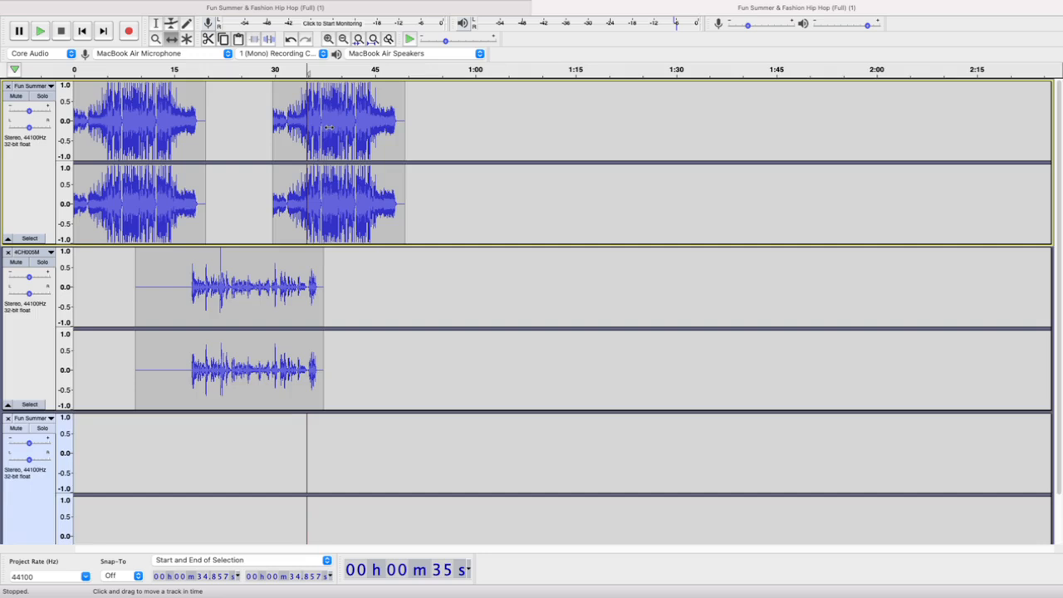
key(super+z)
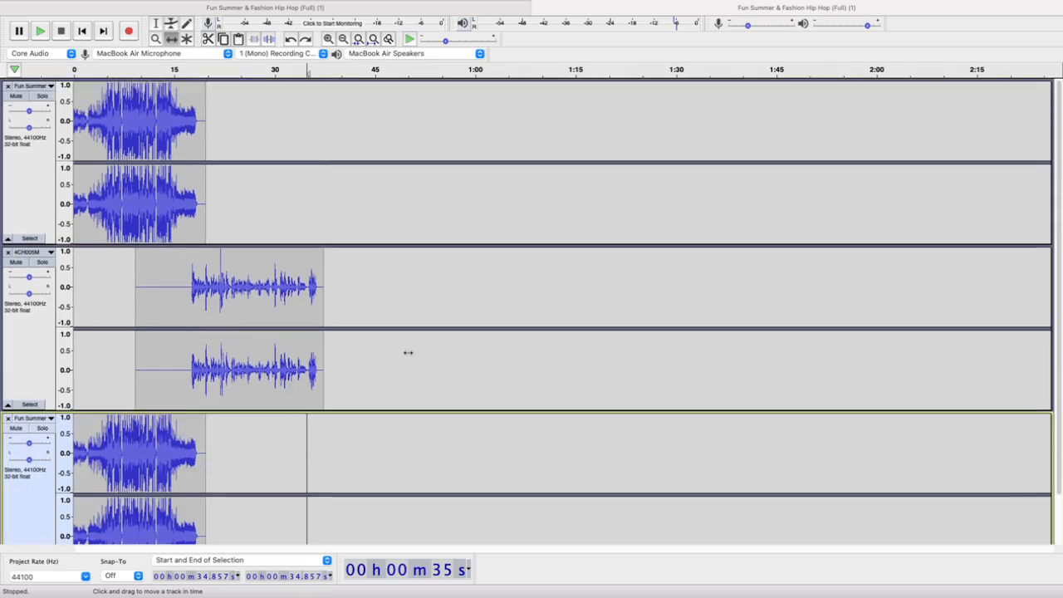
Shrink the first Fun Summer track to its minimum height and slightly reduce the 4CH005M track's height to fit all tracks
scroll(408, 353, up, 2)
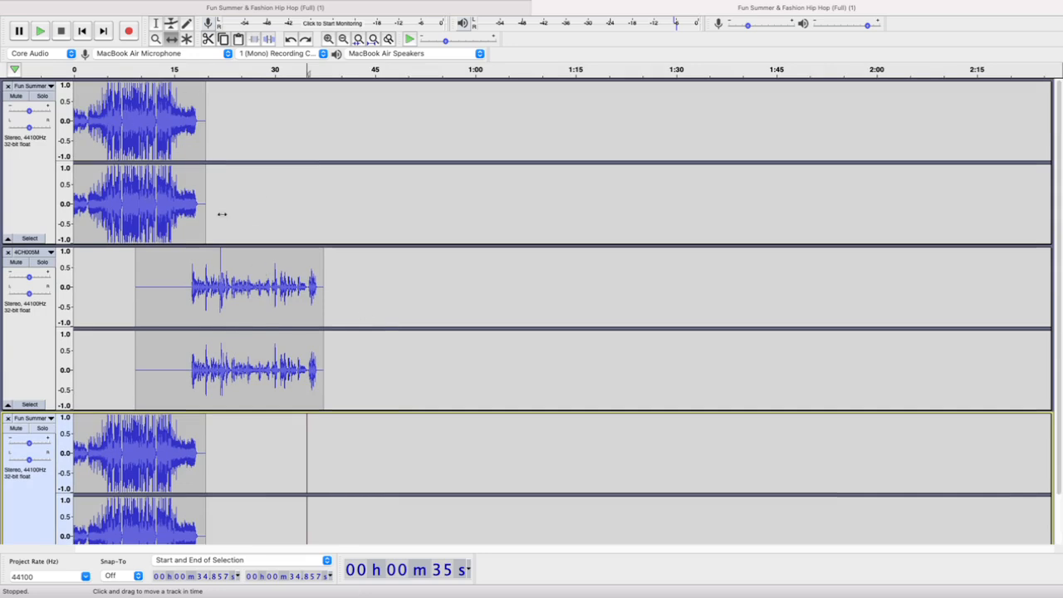
scroll(238, 378, down, 1)
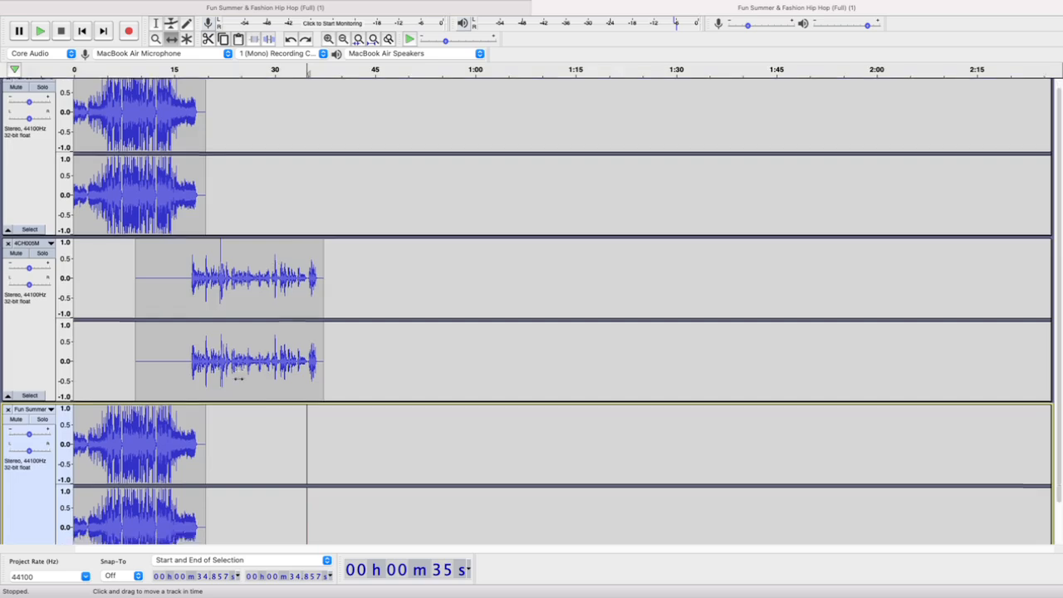
scroll(238, 379, up, 1)
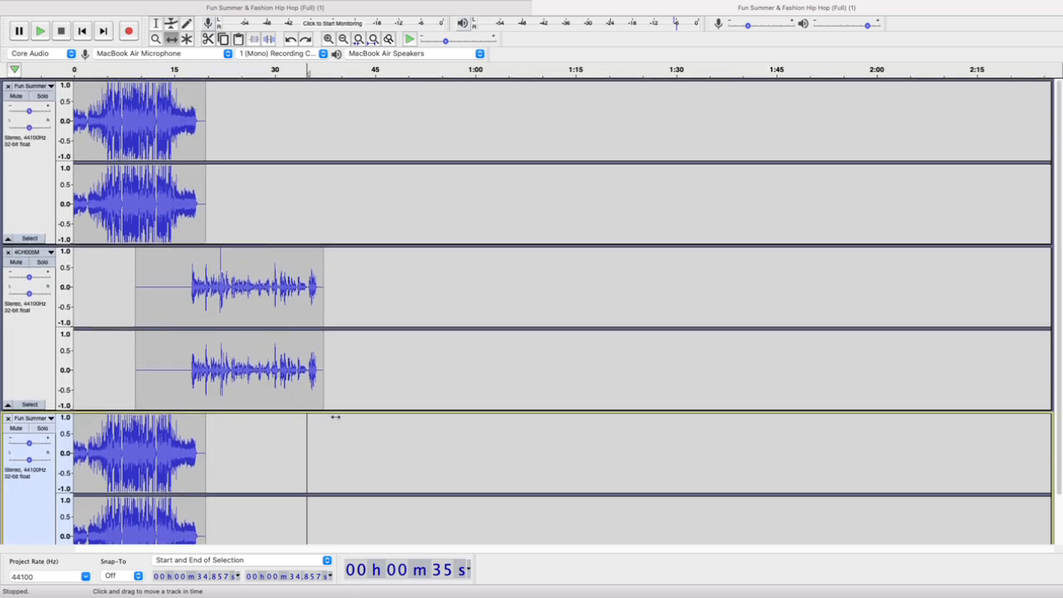
scroll(334, 439, down, 5)
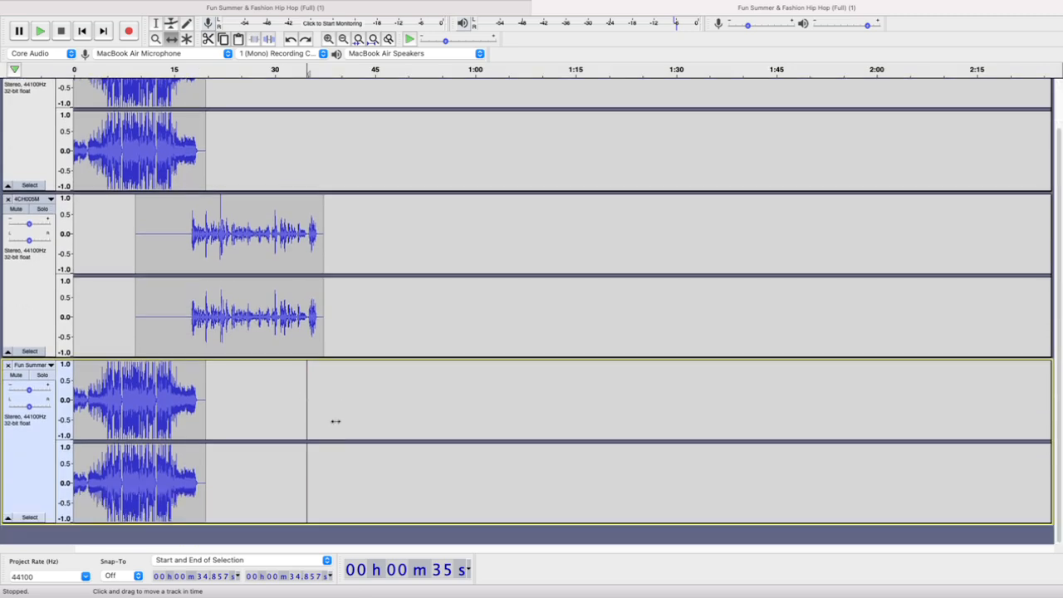
scroll(358, 430, up, 5)
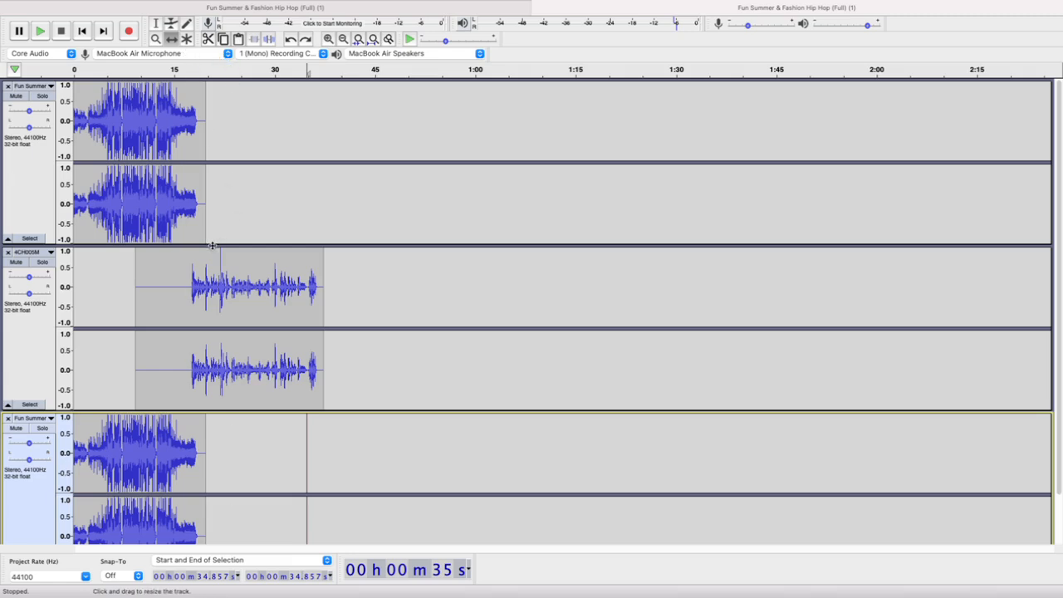
drag(213, 246, 278, 84)
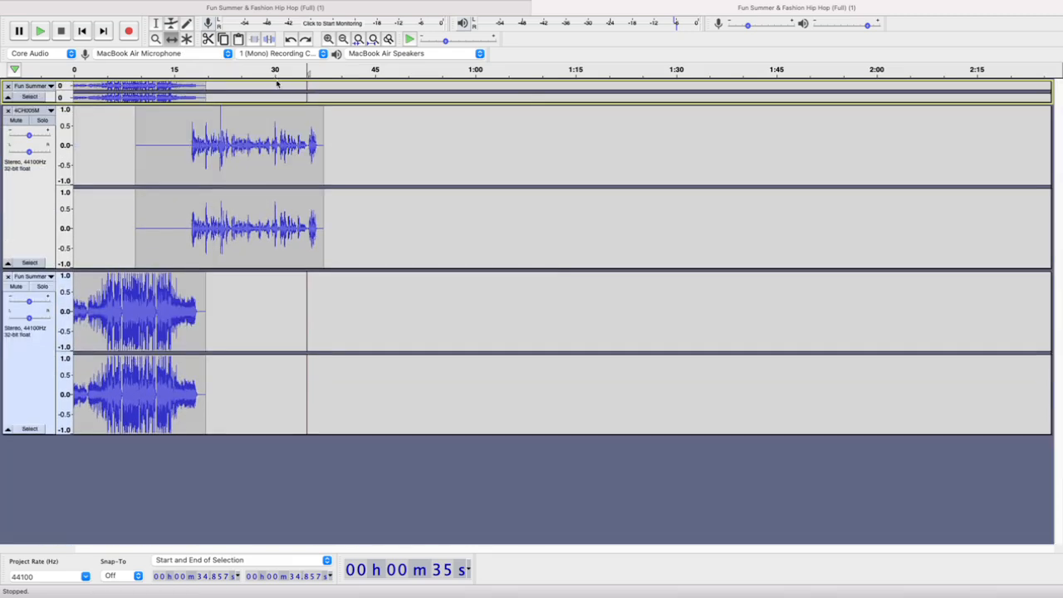
drag(275, 268, 327, 83)
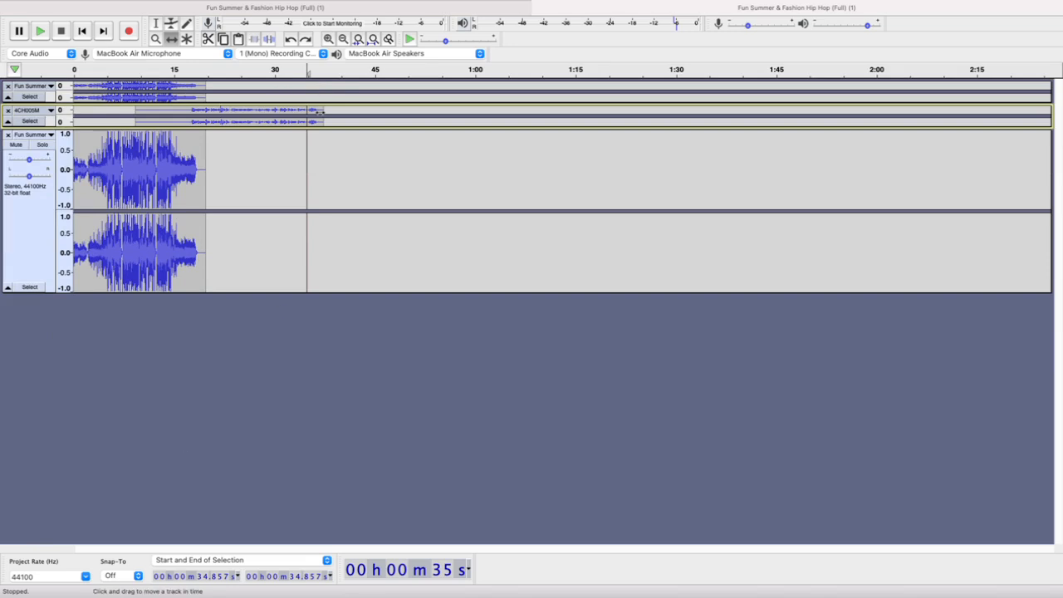
drag(337, 128, 365, 260)
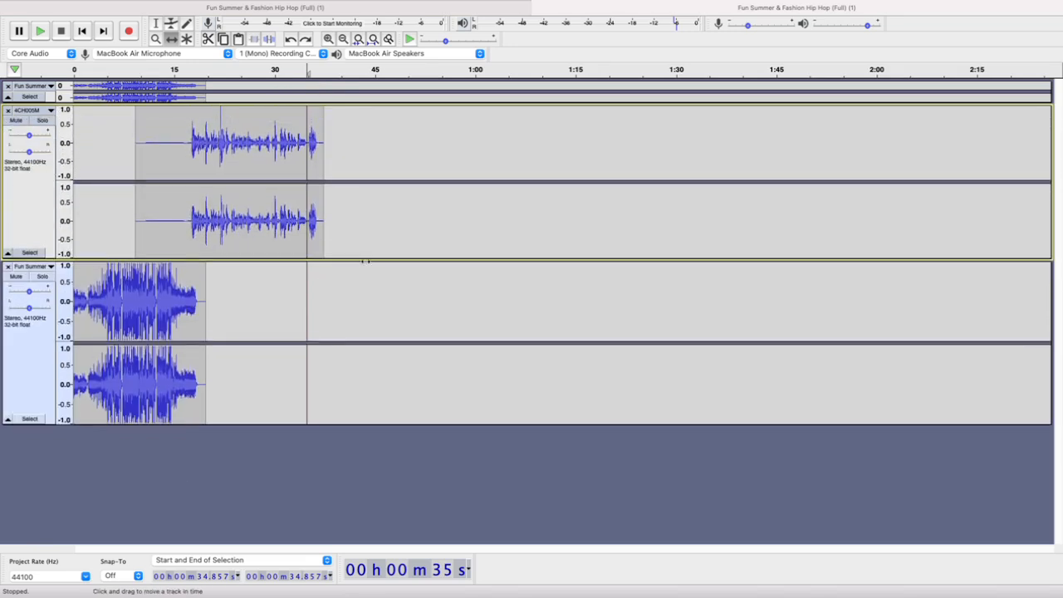
scroll(236, 138, up, 3)
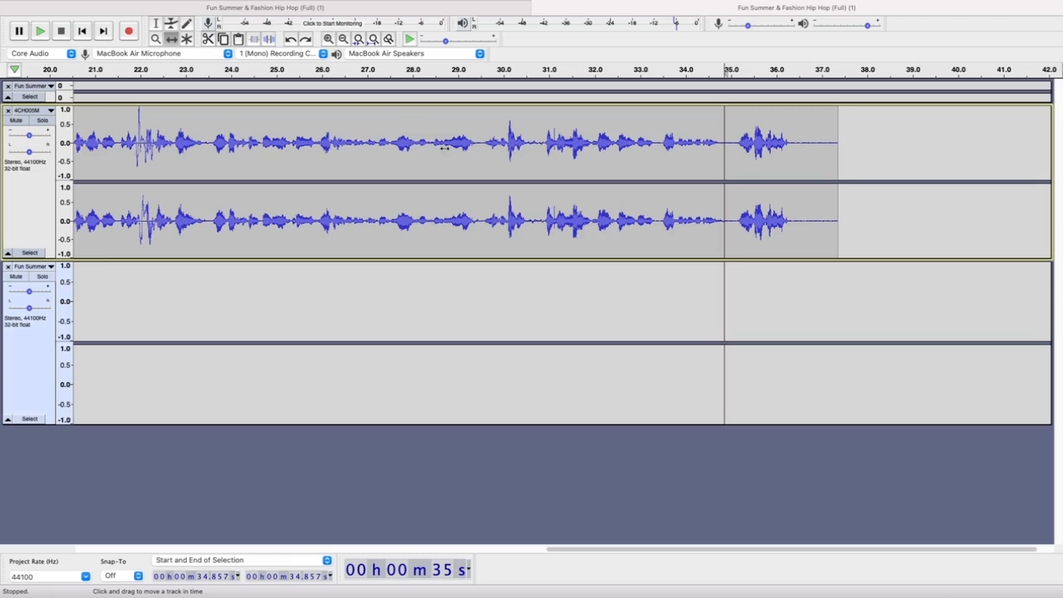
scroll(590, 173, down, 3)
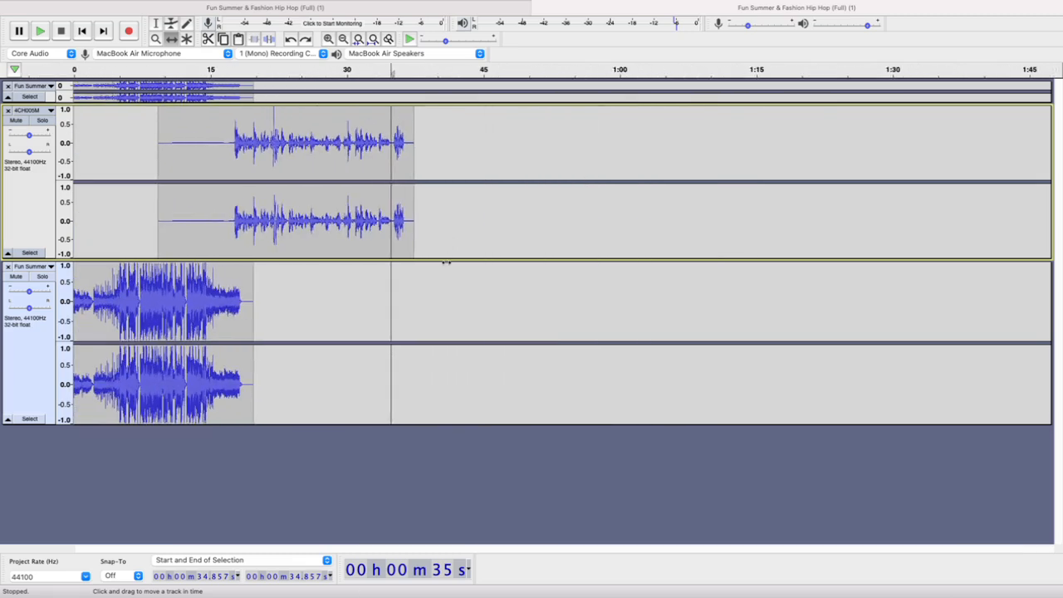
Shrink the 4CH005M track to its minimum height so more of the lower music track fits in view
drag(447, 262, 474, 279)
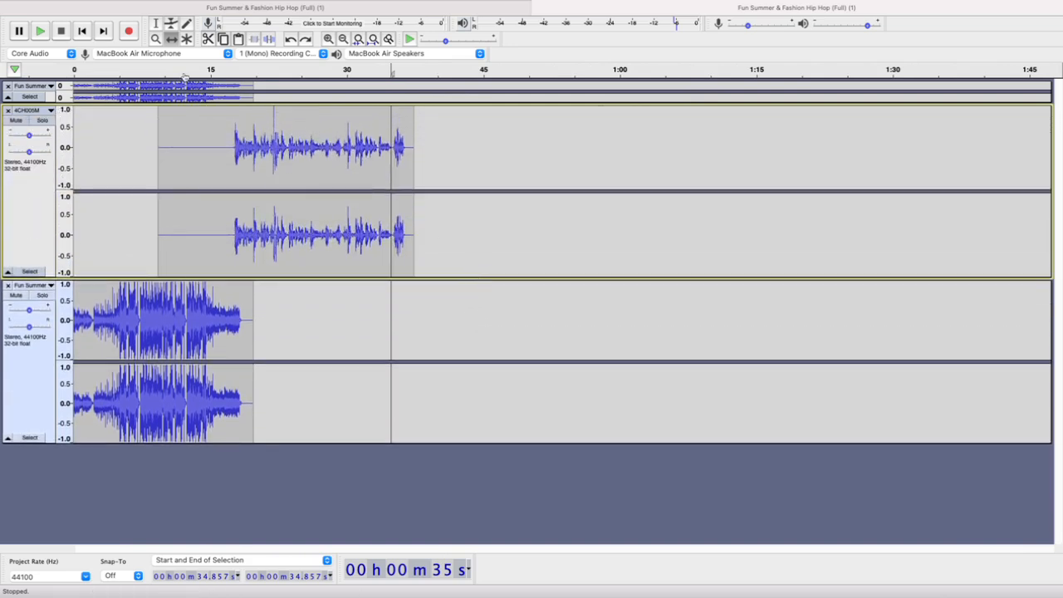
click(156, 24)
drag(268, 147, 296, 147)
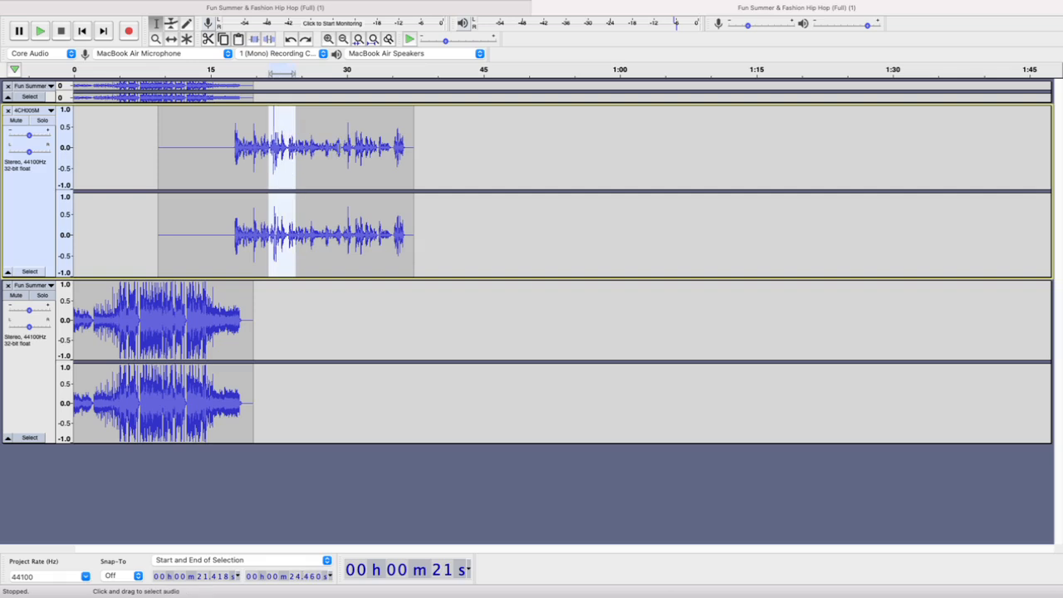
click(344, 148)
click(369, 149)
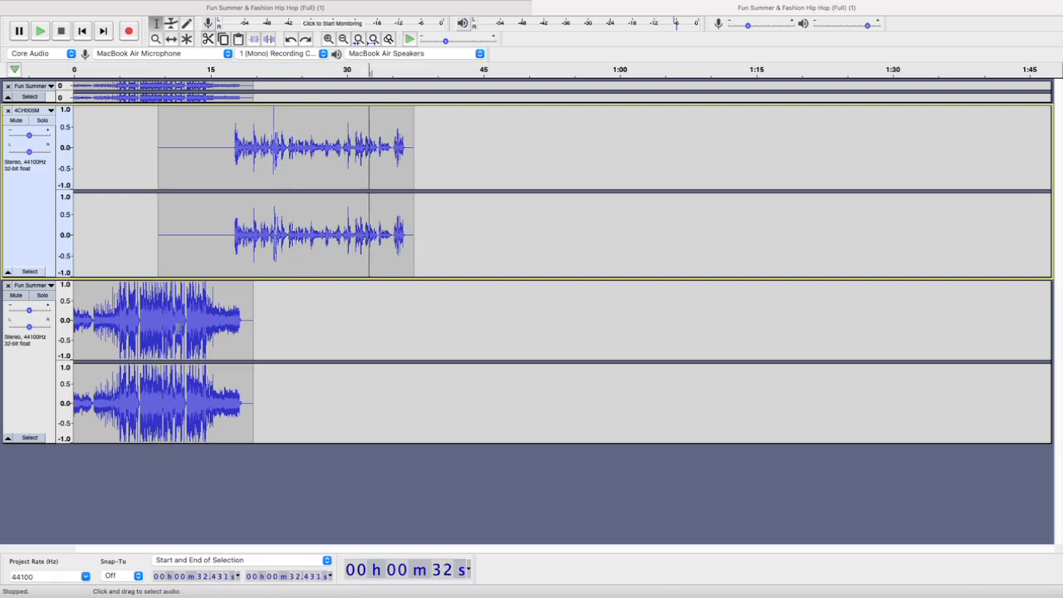
click(186, 316)
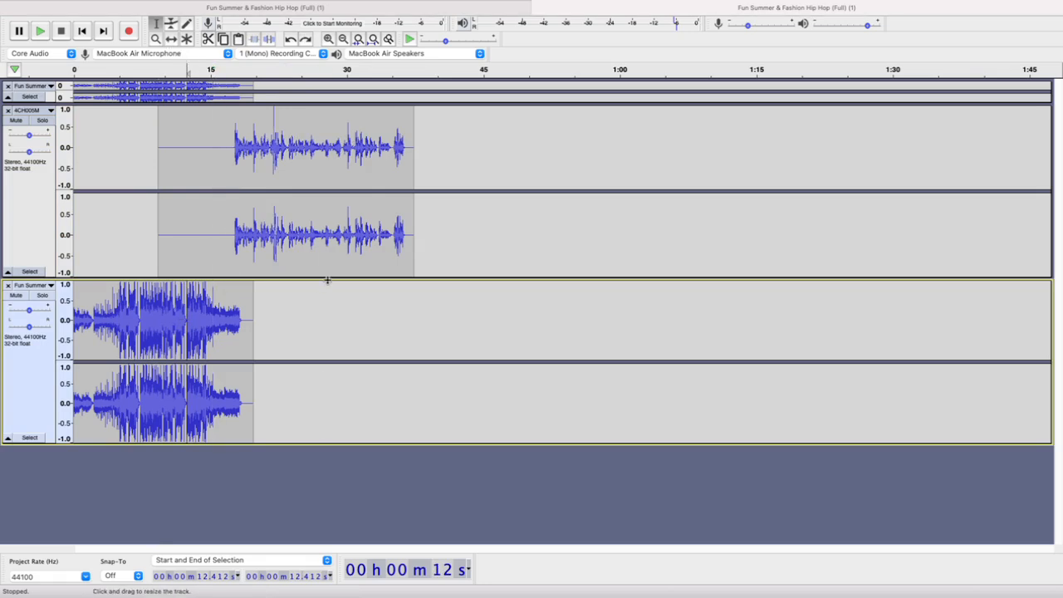
drag(328, 279, 339, 121)
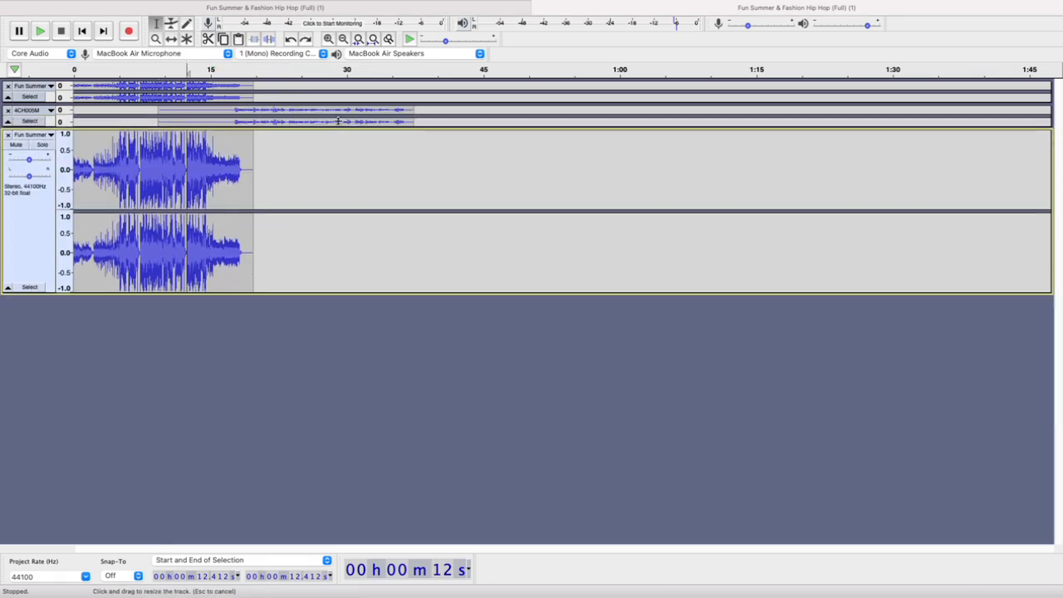
Briefly play the mix from several points on the timeline, around the speech and its ending
click(213, 69)
click(213, 69)
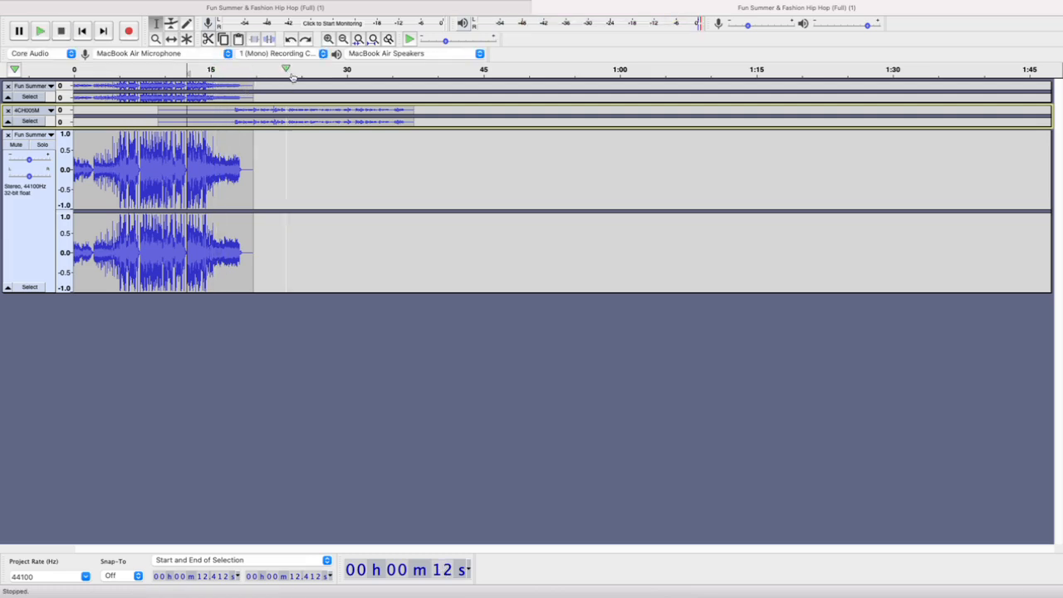
click(412, 69)
click(309, 73)
key(space)
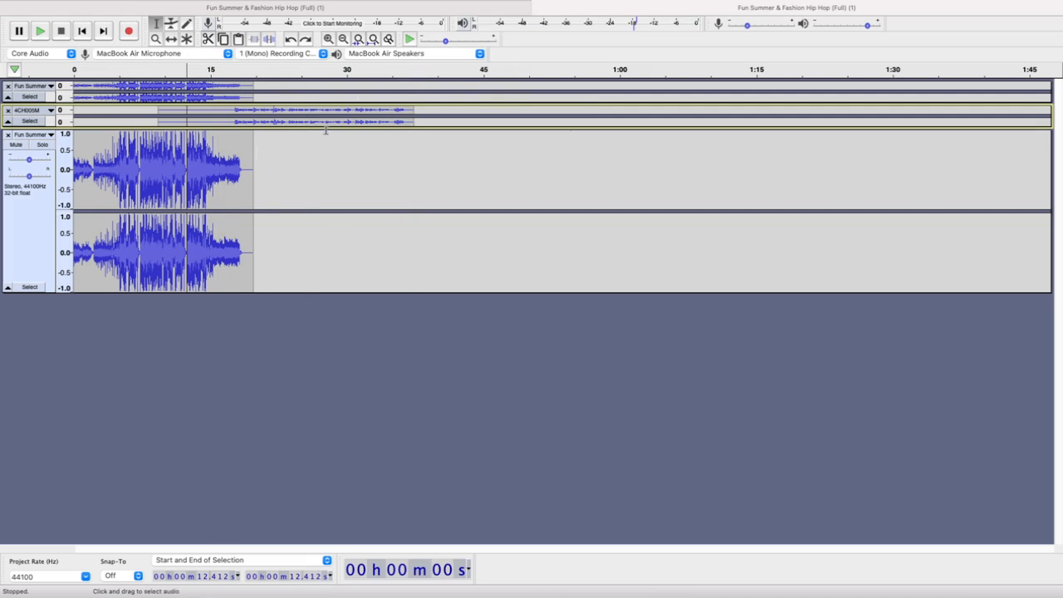
Enlarge the 4CH005M track and the first Fun Summer track so their waveforms and gain controls can be used
drag(326, 129, 332, 237)
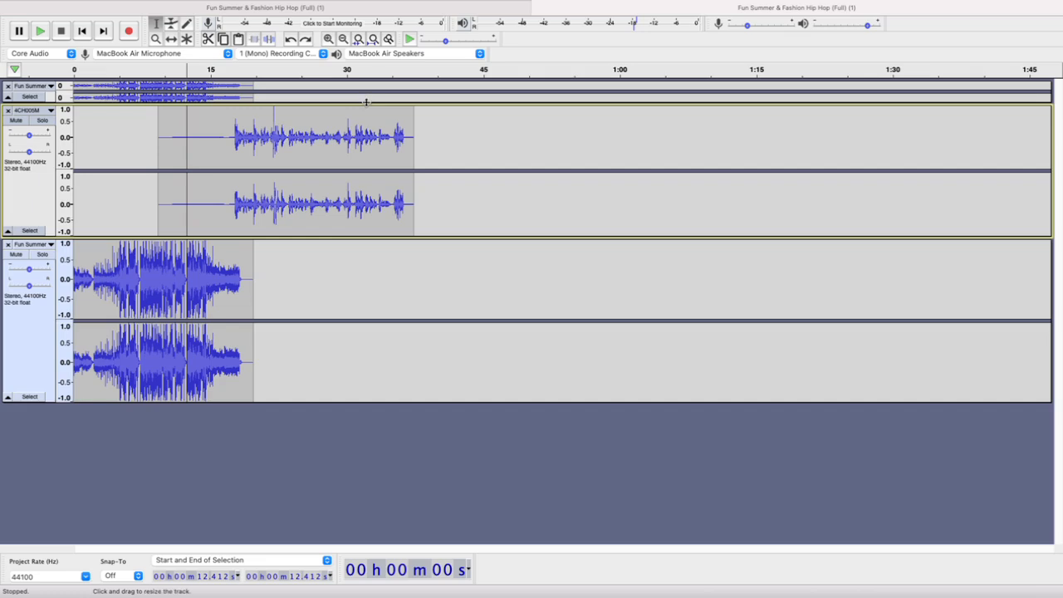
click(366, 100)
drag(367, 100, 366, 175)
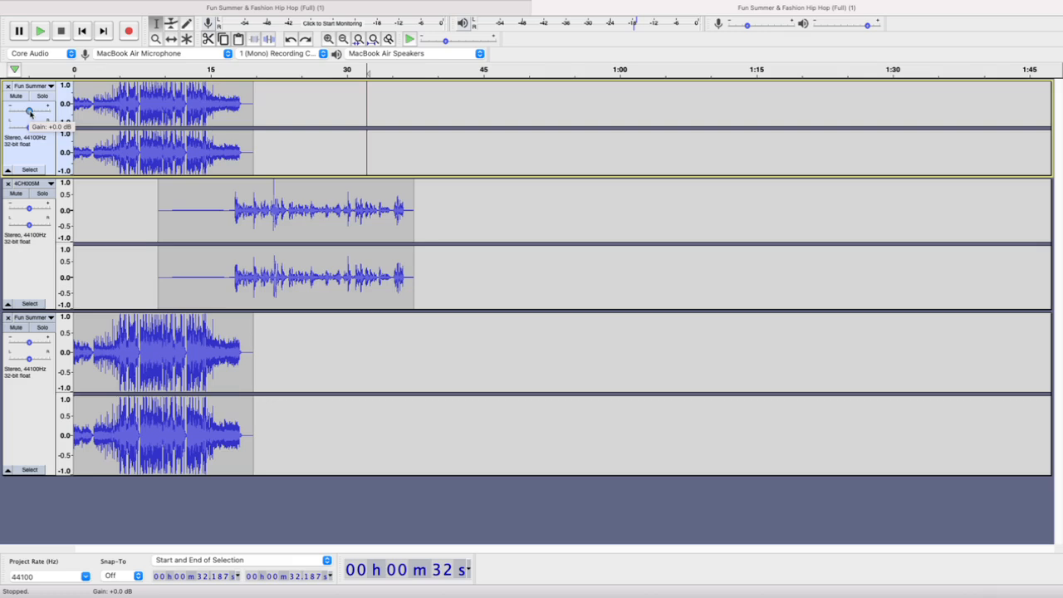
Lower the gain of both Fun Summer tracks by the same small amount and shift the lower clip to start at about 35 s
drag(29, 113, 26, 112)
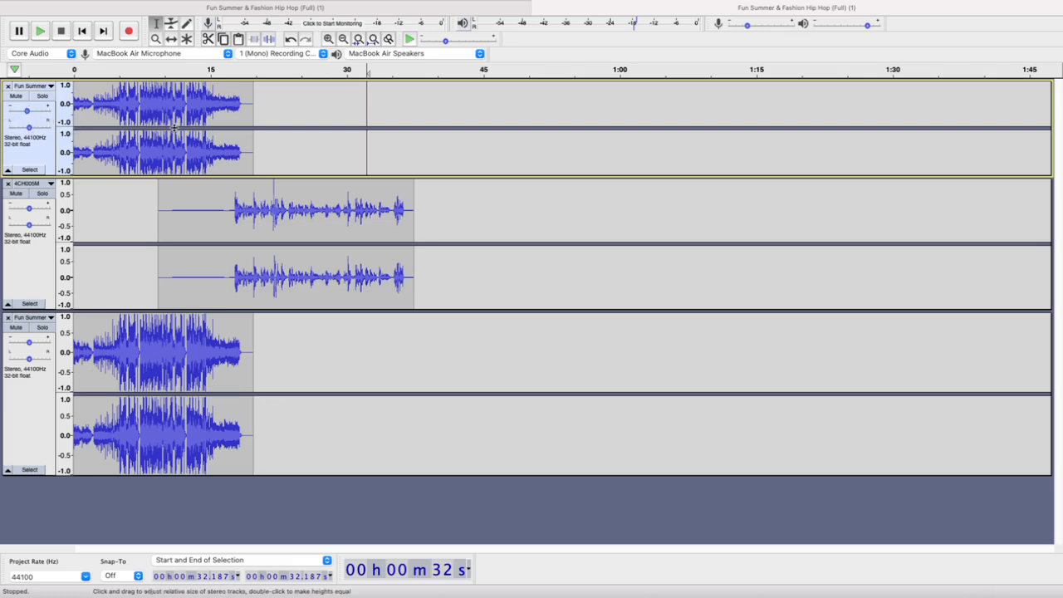
click(171, 40)
drag(122, 348, 441, 388)
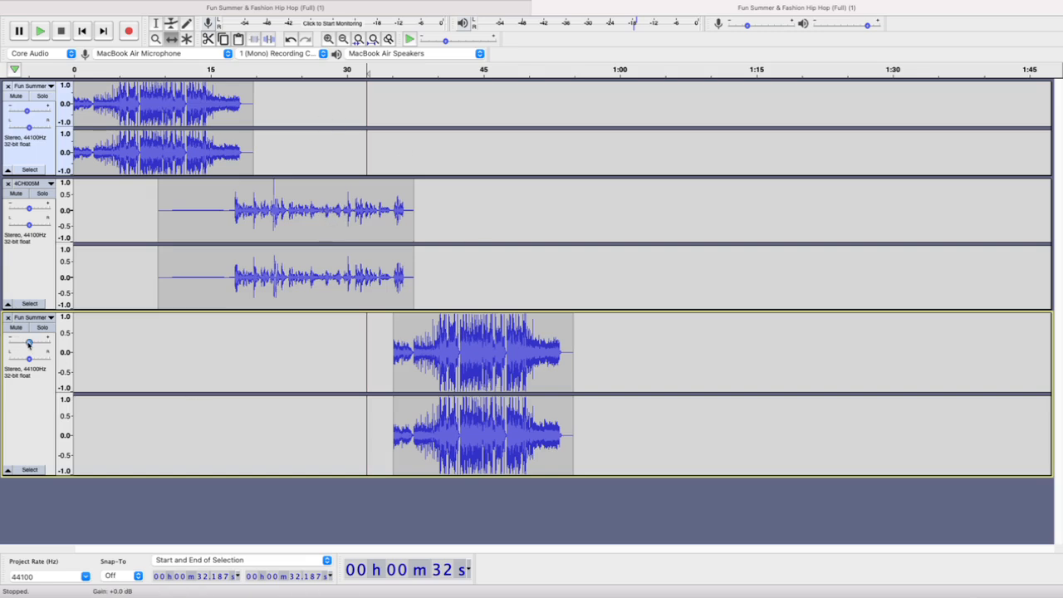
mouse_move(29, 343)
drag(29, 343, 27, 343)
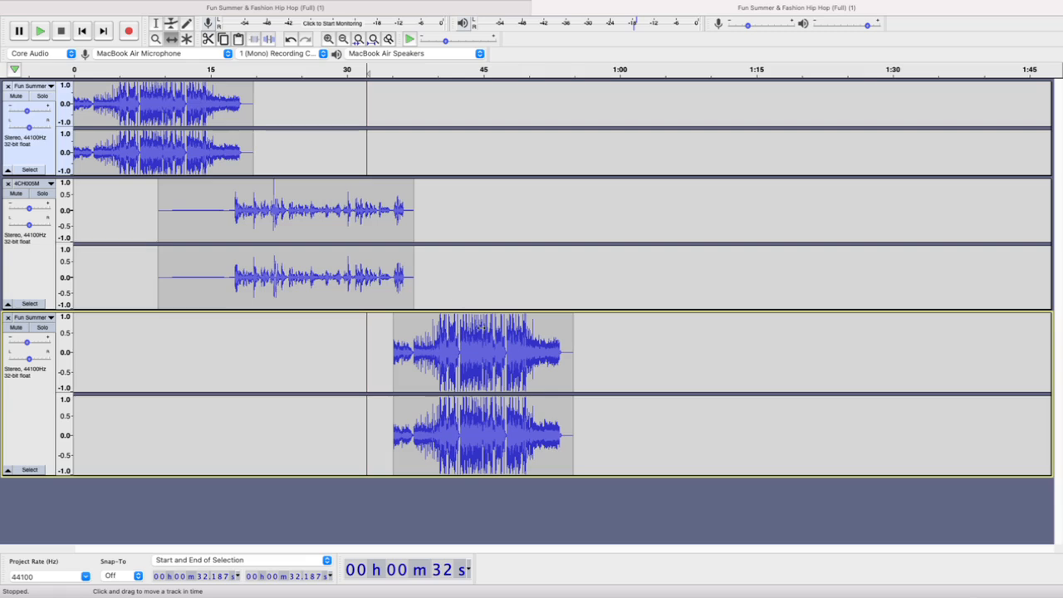
Move the second music clip onto the first Fun Summer track, starting at about 35 s, and remove the emptied third track
drag(498, 365, 491, 178)
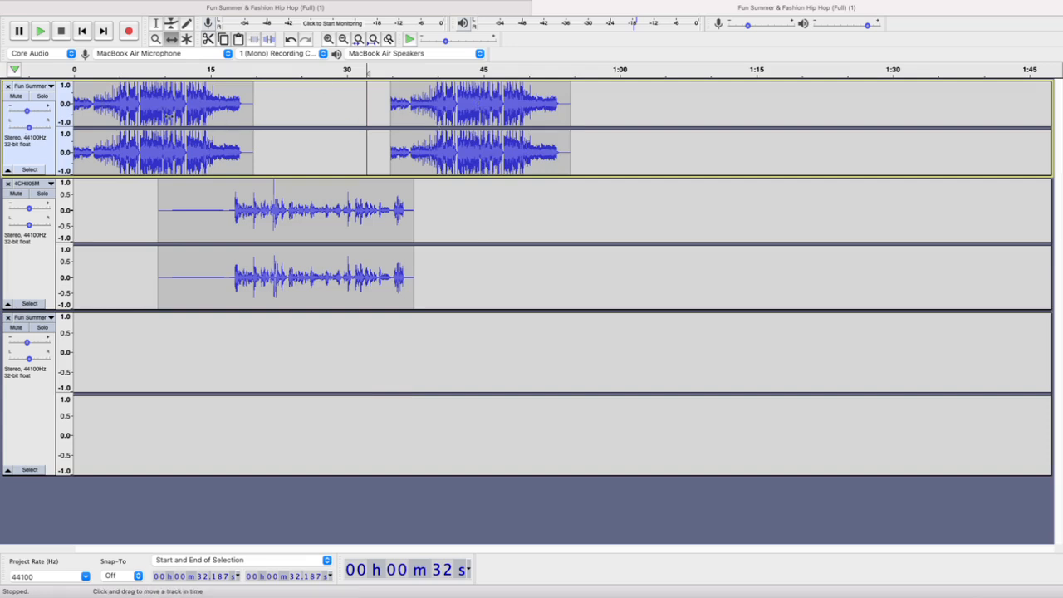
drag(443, 109, 480, 141)
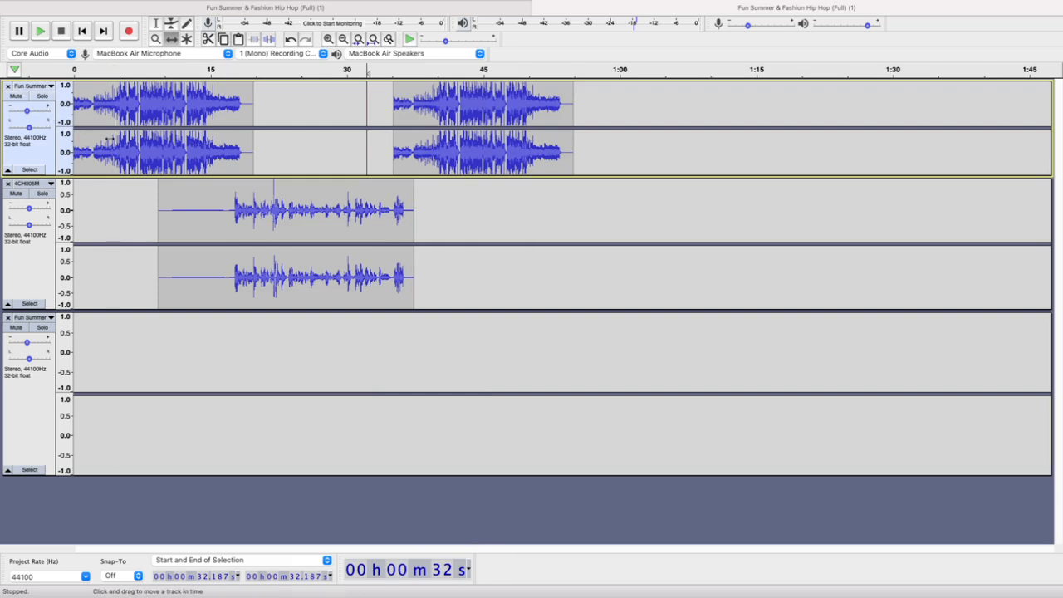
click(7, 318)
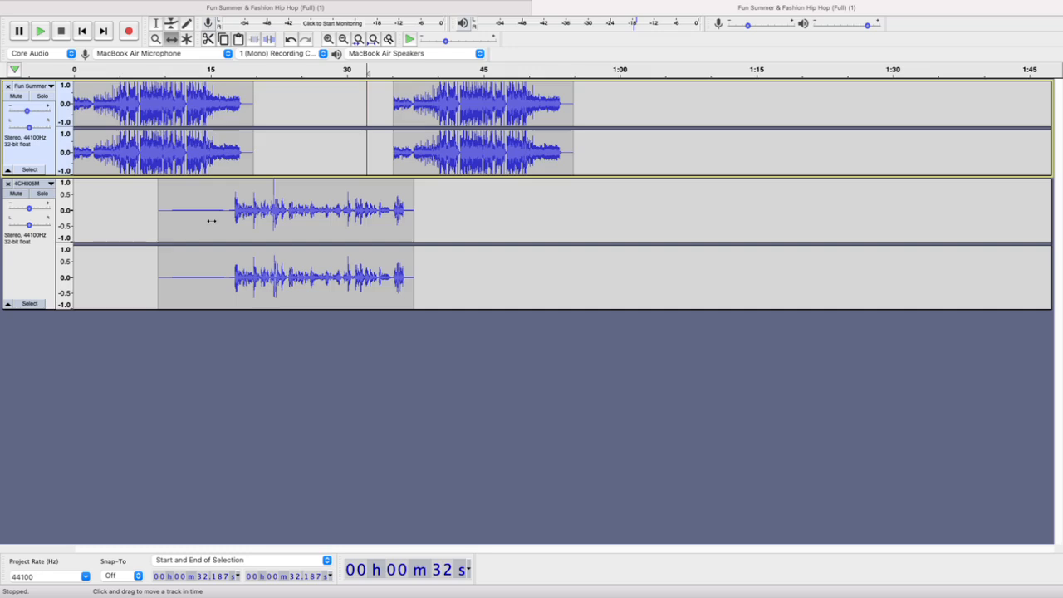
scroll(212, 221, up, 2)
scroll(212, 221, left, 3)
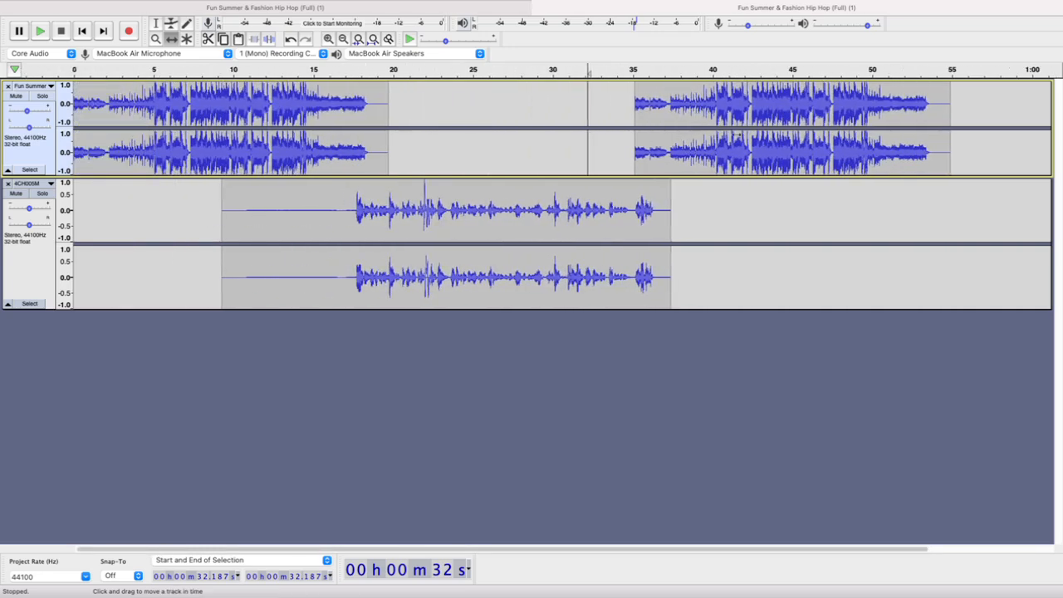
mouse_move(29, 111)
mouse_down()
mouse_move(41, 112)
mouse_move(28, 112)
mouse_up()
drag(760, 86, 783, 103)
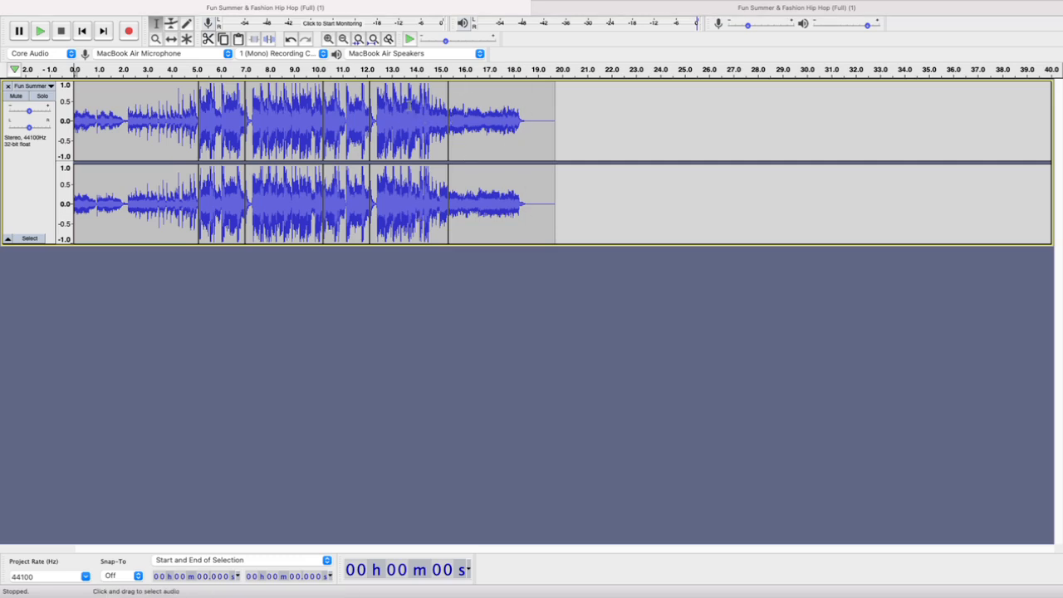
Play the split music from about 12.26 s, and the segment between 12.110 s and 15.319 s, to locate the ending's start
click(373, 93)
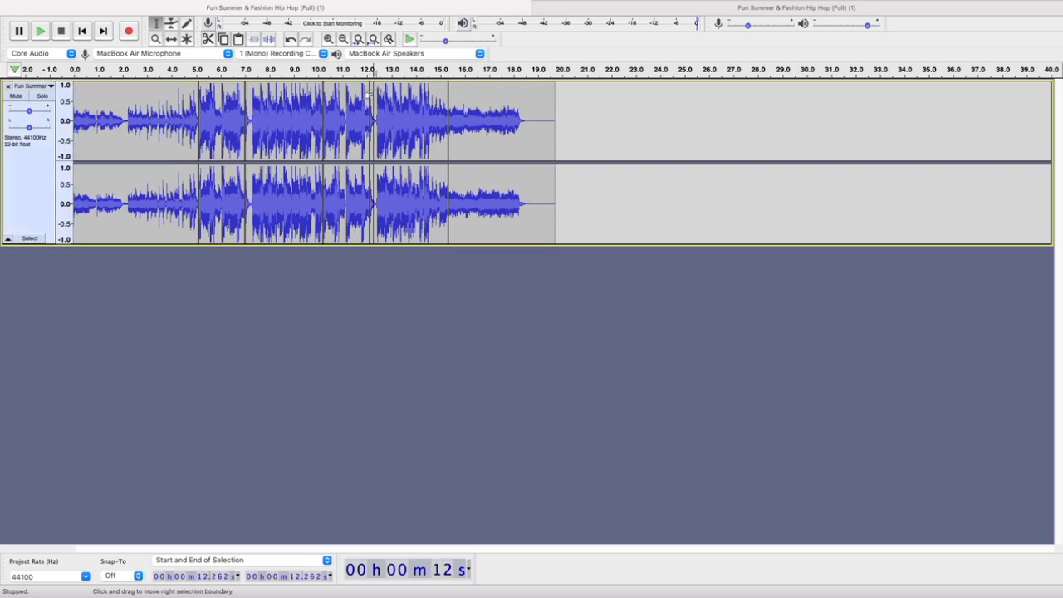
key(space)
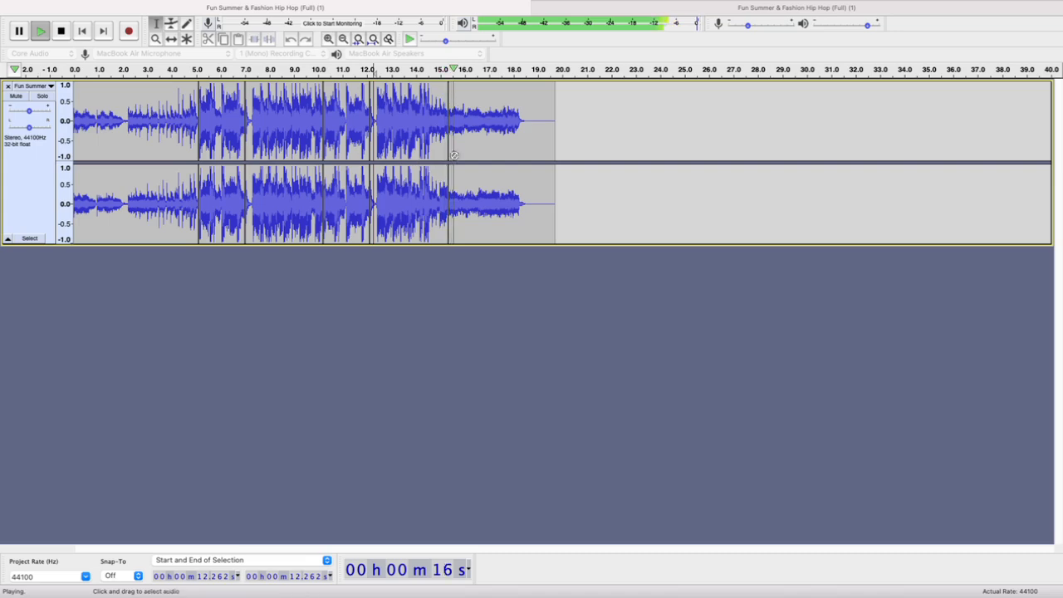
key(space)
scroll(398, 113, up, 2)
scroll(398, 113, up, 1)
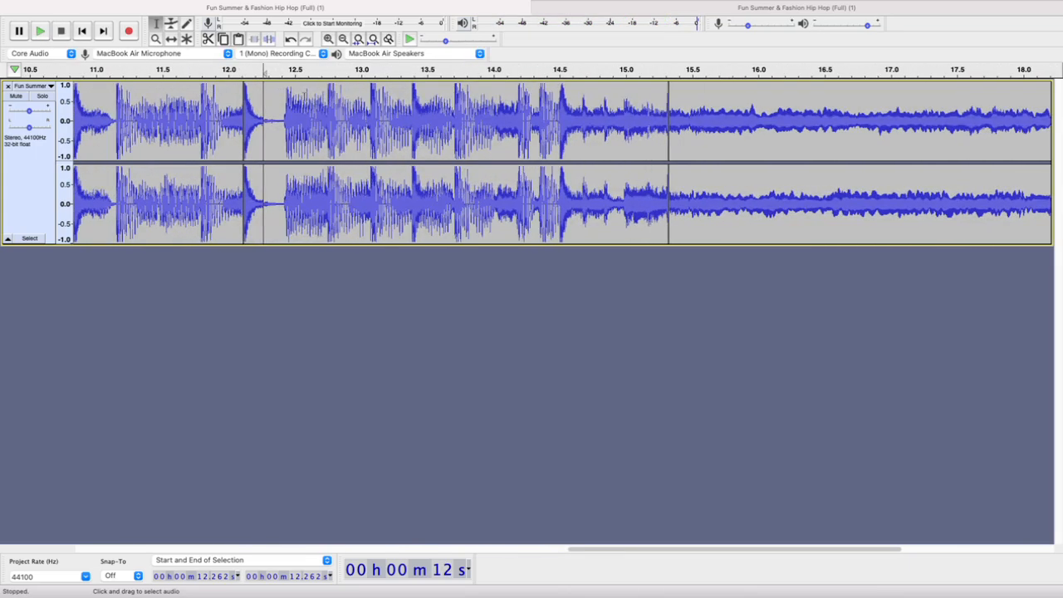
double_click(288, 94)
key(space)
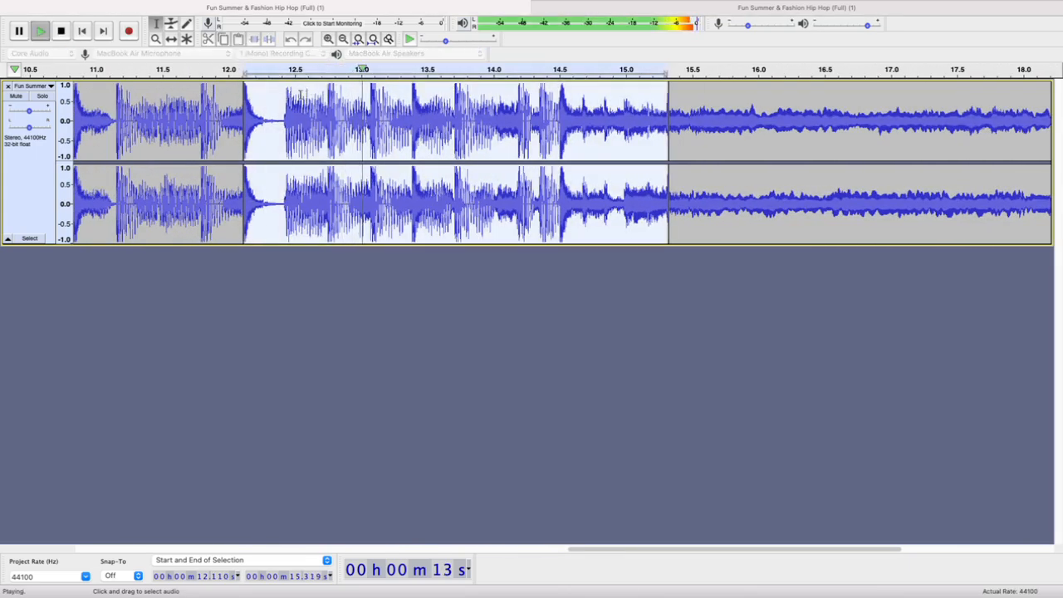
key(space)
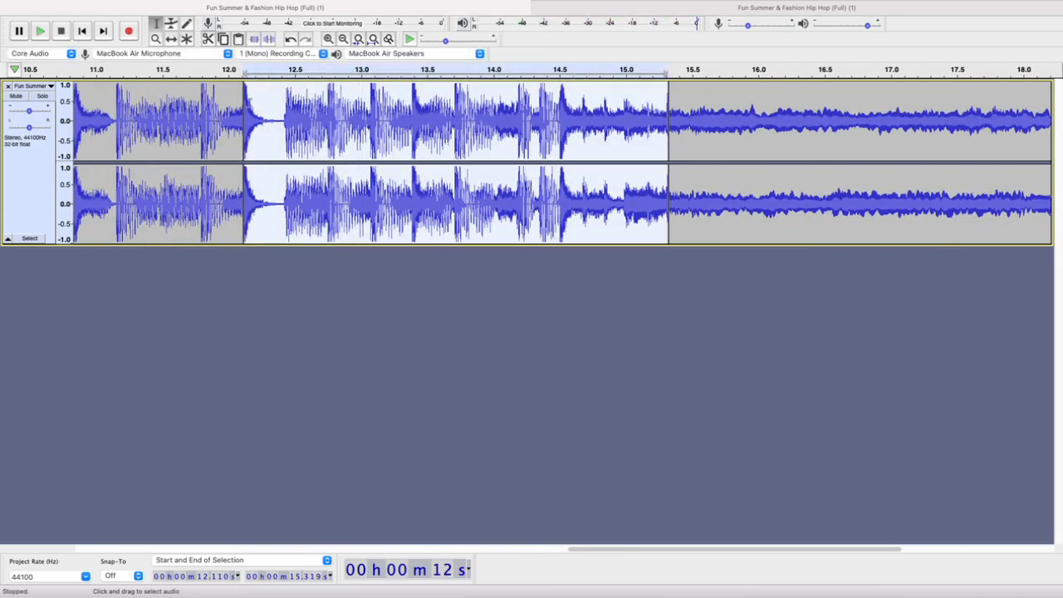
Select the music's ending from 12.408 s to 18.660 s and play the selection
click(282, 104)
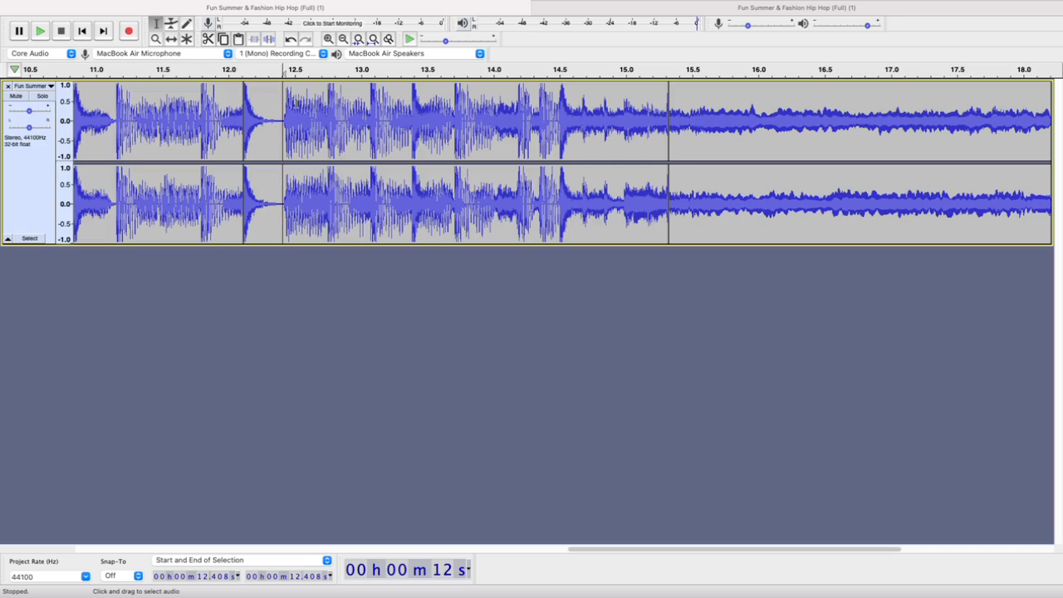
scroll(287, 115, down, 3)
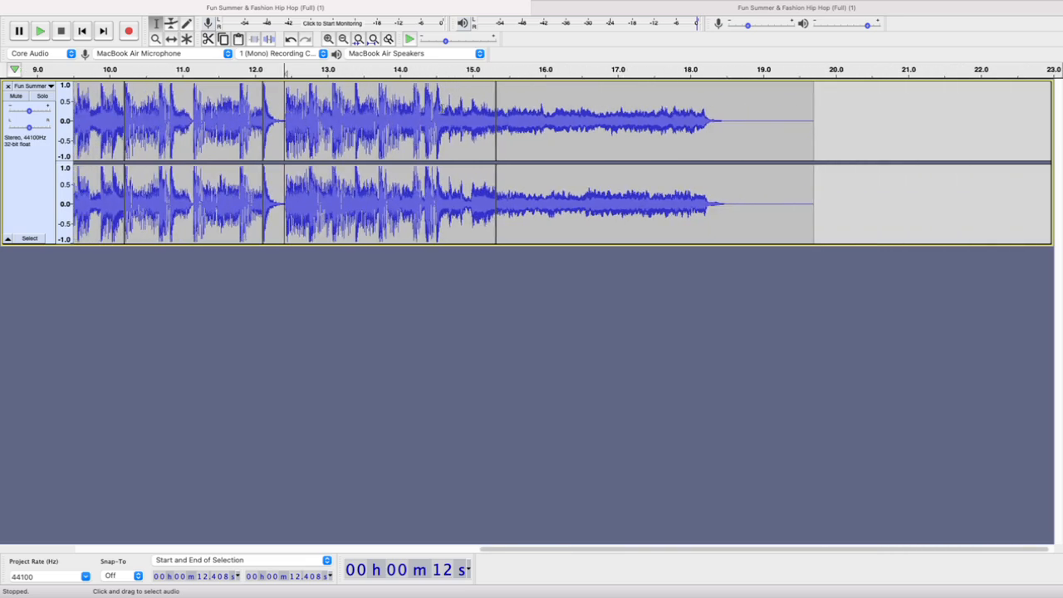
shift+click(736, 118)
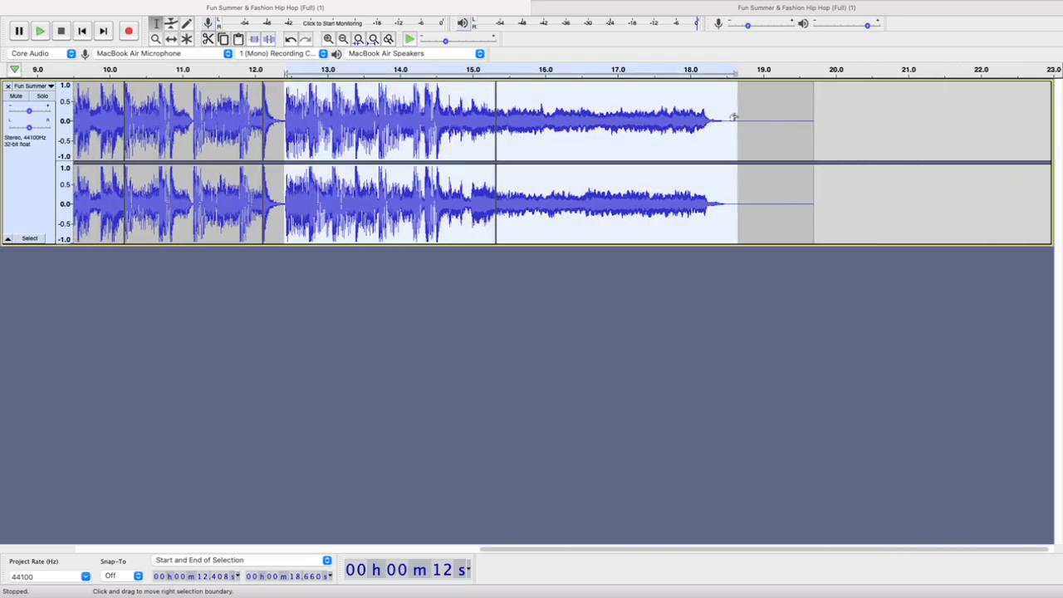
key(space)
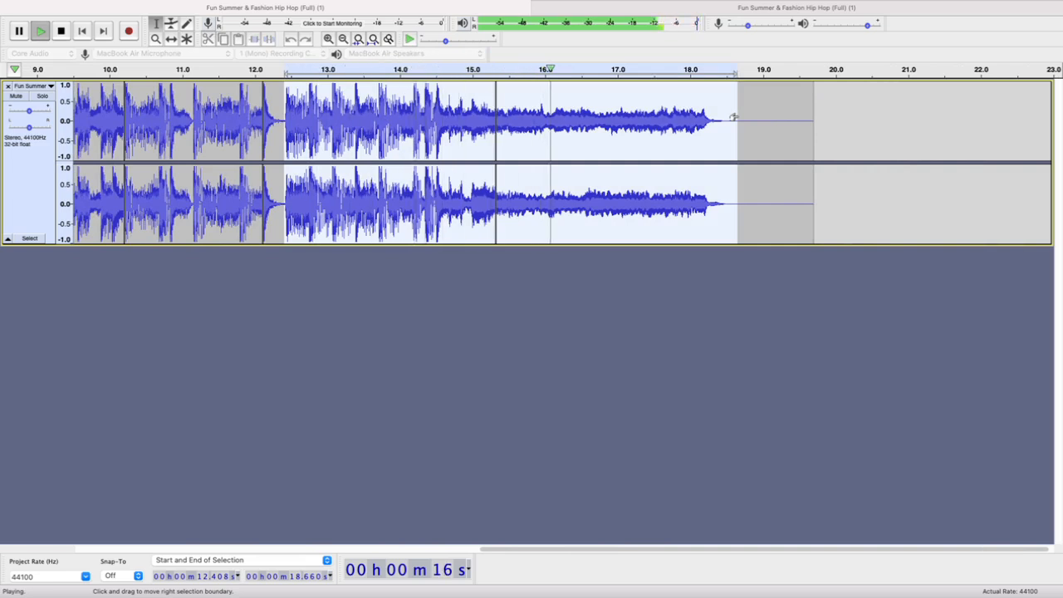
key(space)
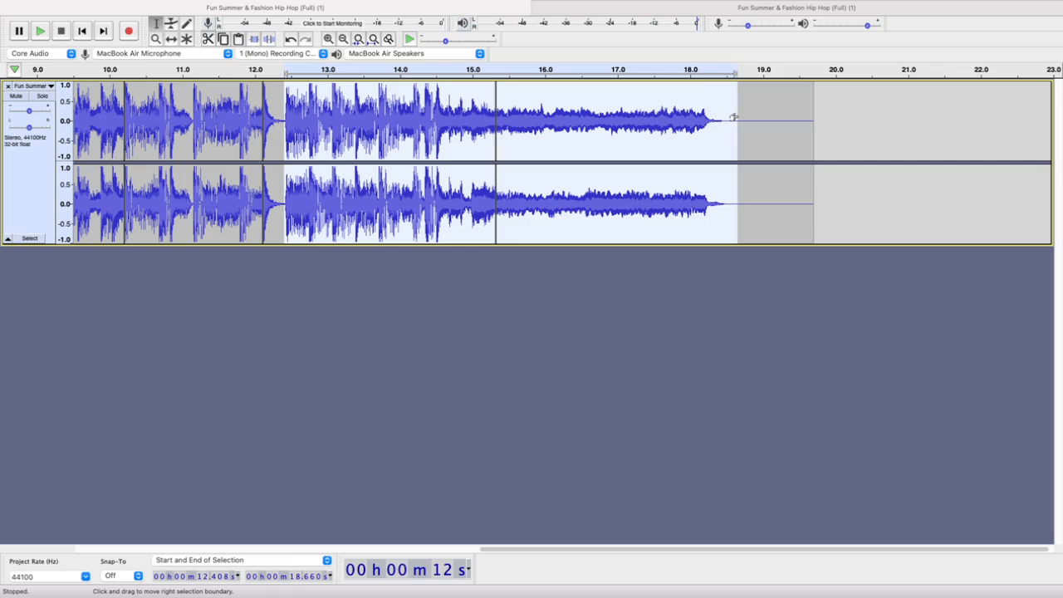
Add a new stereo track and paste a copy of the selected music ending into it at about 10.06 s
mouse_move(238, 7)
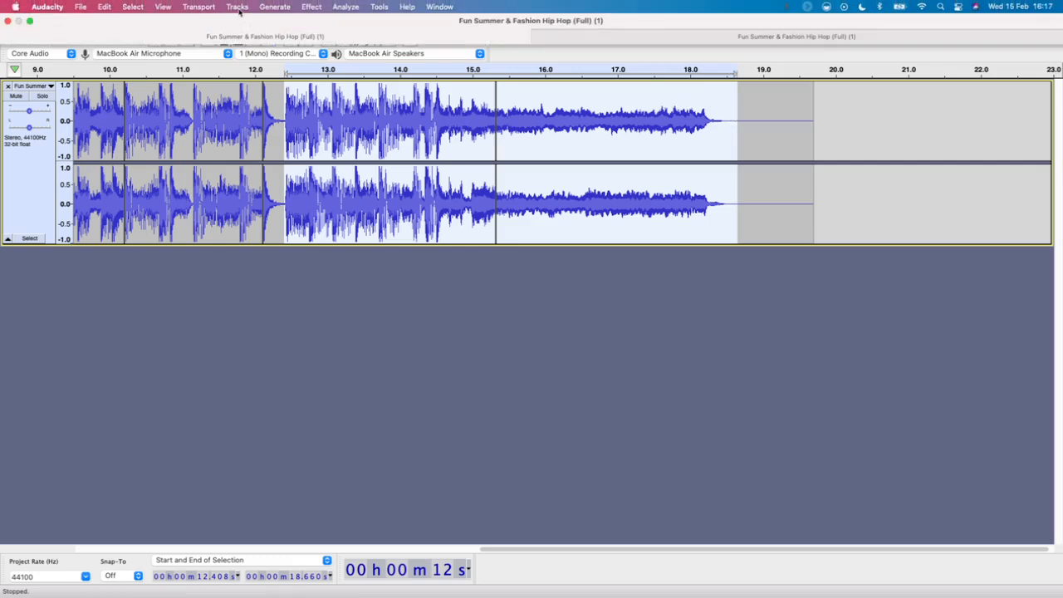
click(237, 6)
mouse_move(255, 28)
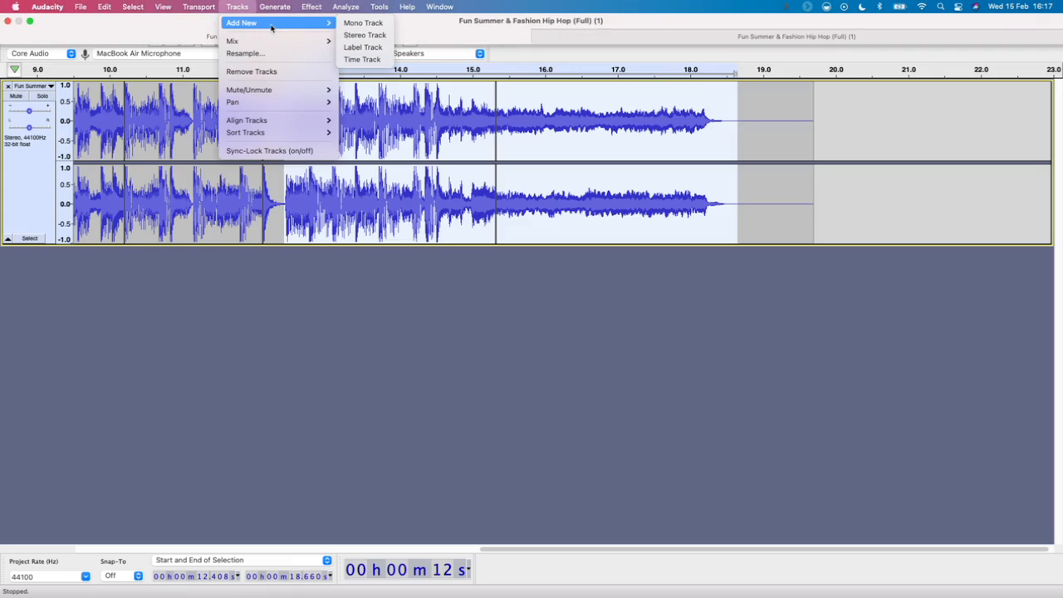
click(361, 36)
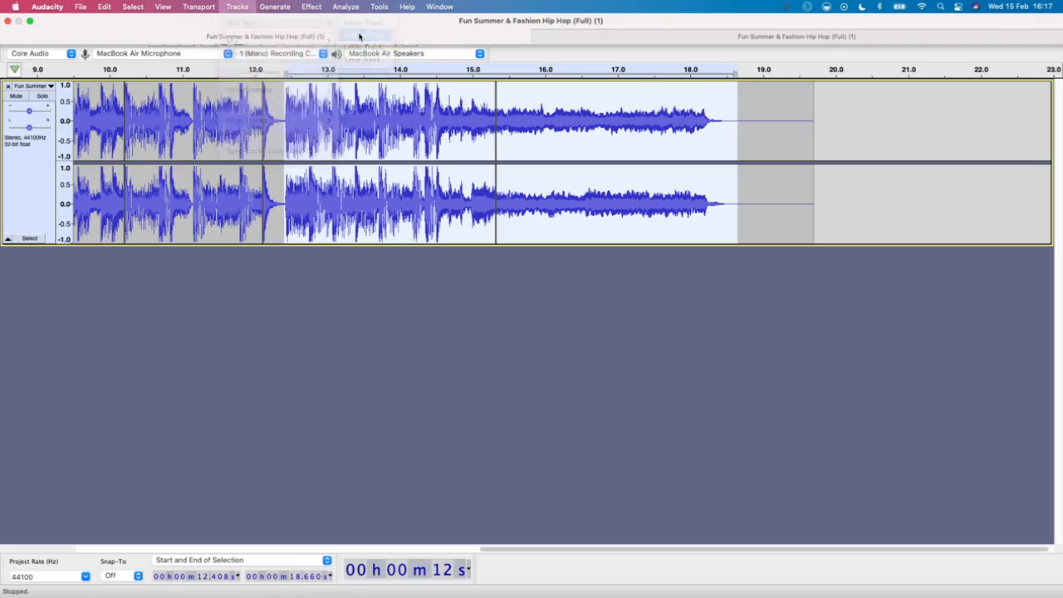
click(114, 287)
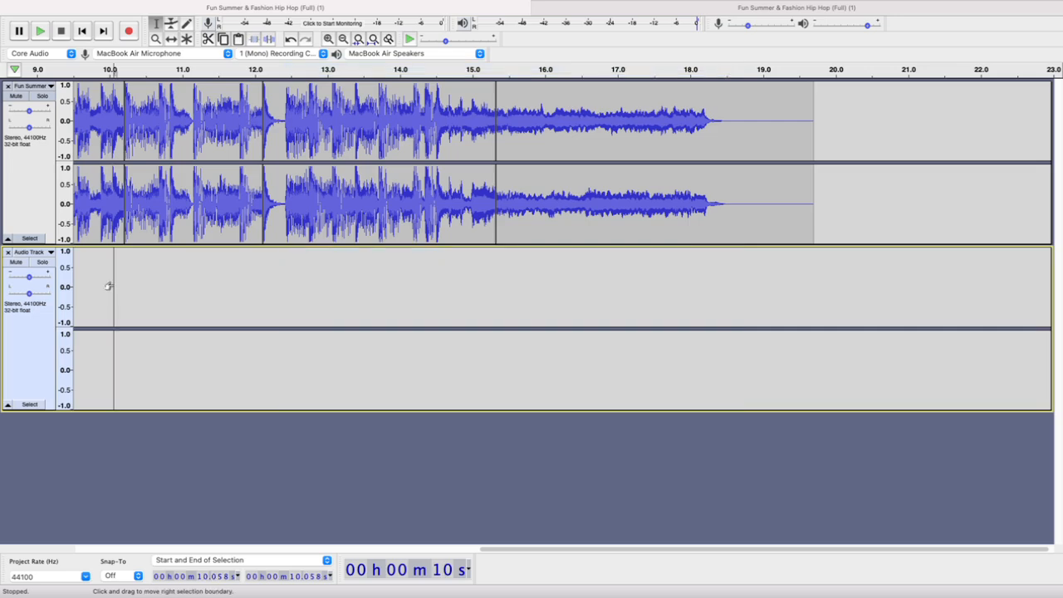
key(cmd+v)
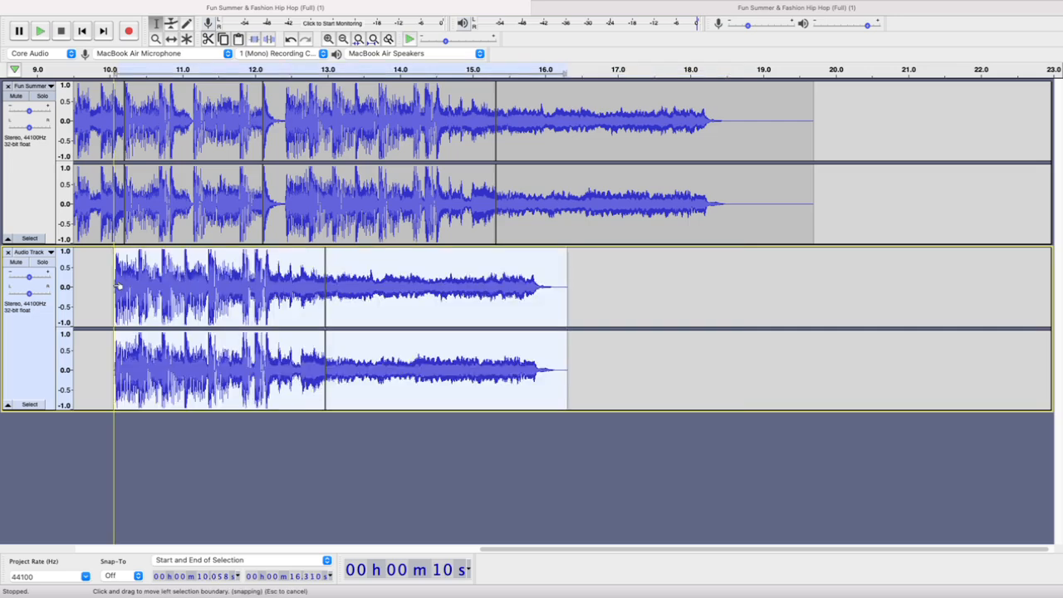
Shift the pasted music ending with the Time Shift tool to start at 0 s on the new track
click(170, 38)
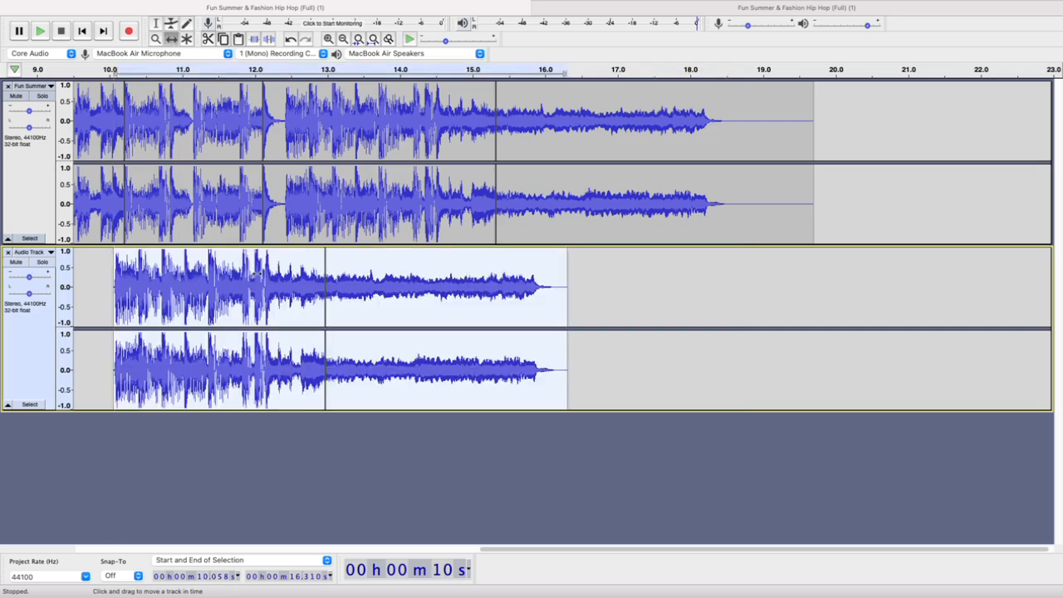
drag(258, 273, 97, 282)
scroll(232, 274, left, 10)
scroll(231, 275, down, 2)
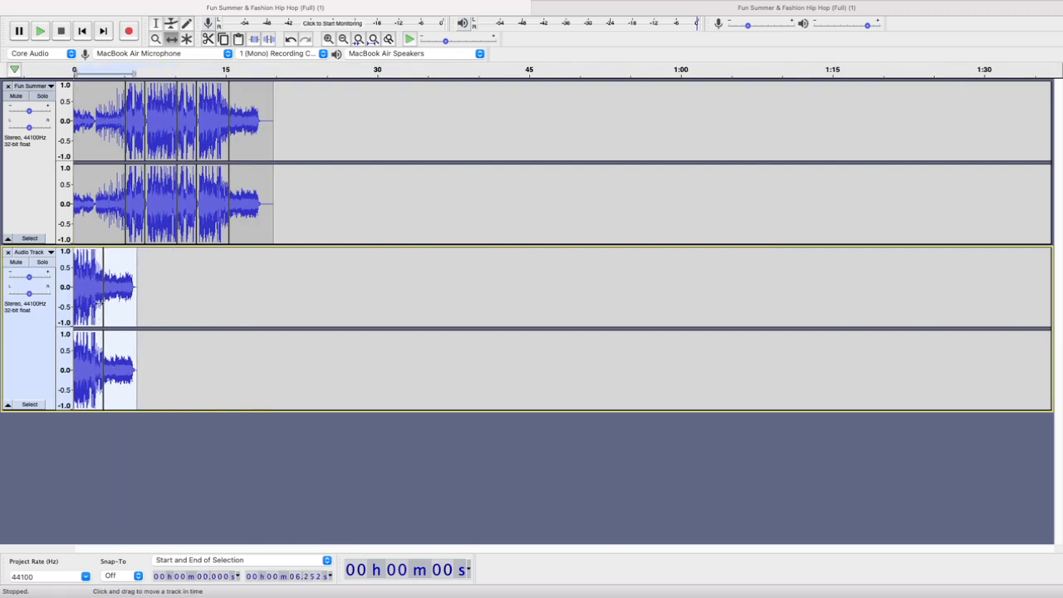
Solo the track holding the music ending and mute the full Fun Summer track
click(29, 179)
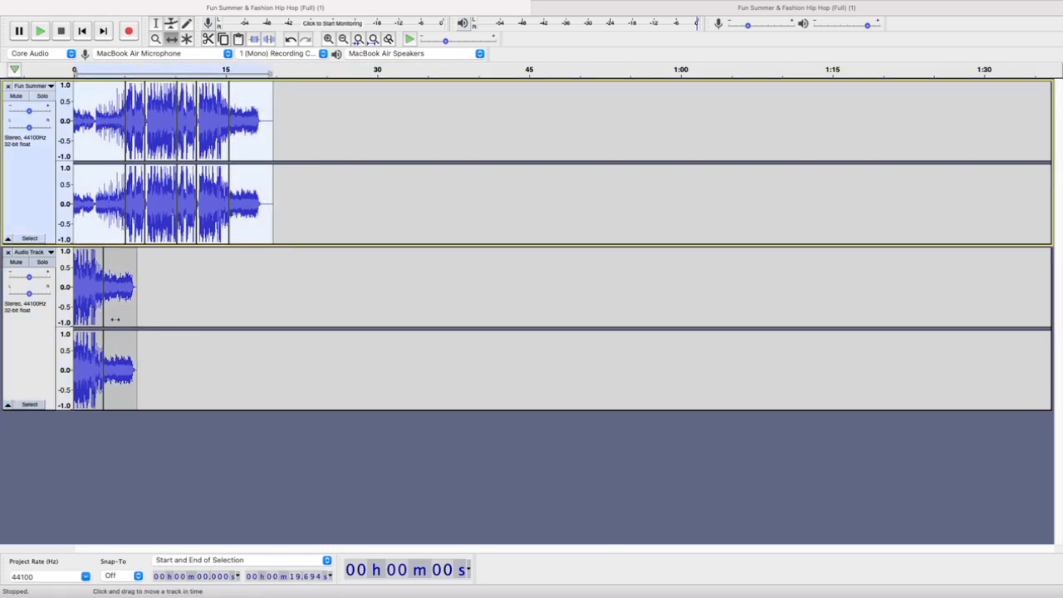
click(31, 366)
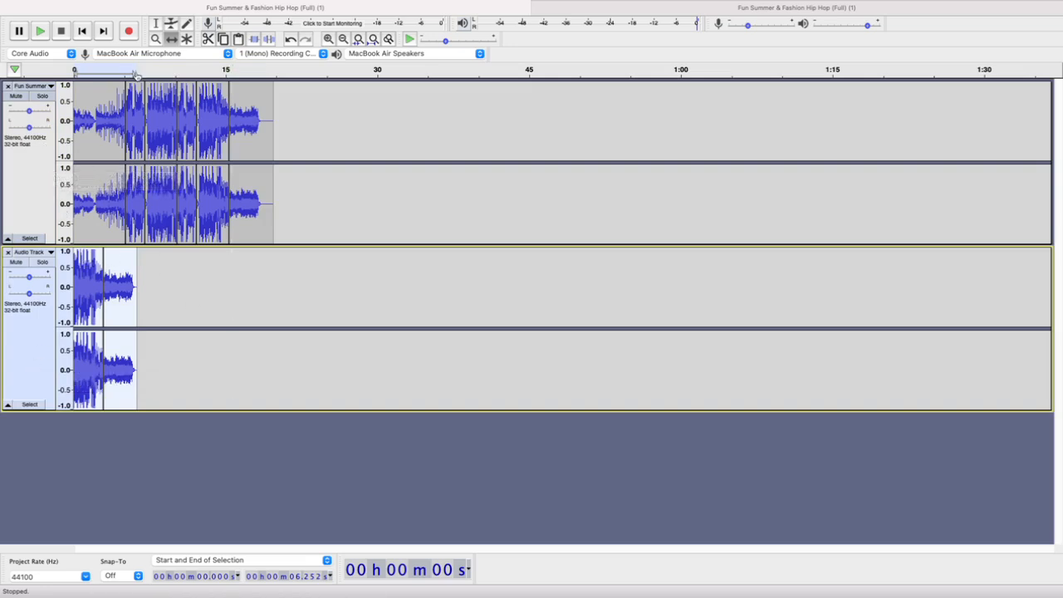
click(16, 96)
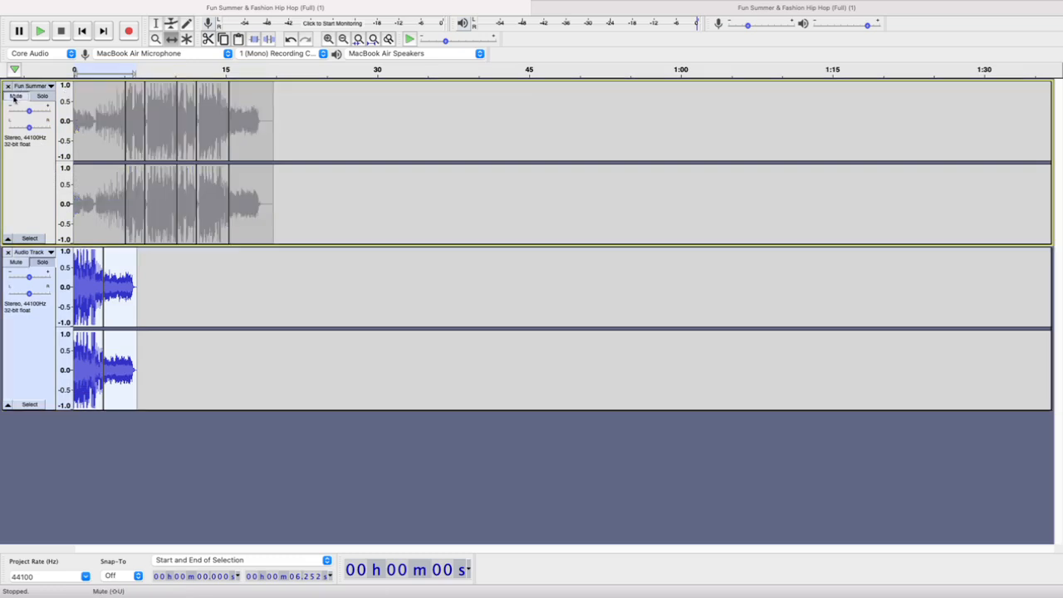
Export the soloed music ending as an MP3 named Sting in the Audio folder, at the Insane, 320 kbps preset
click(82, 7)
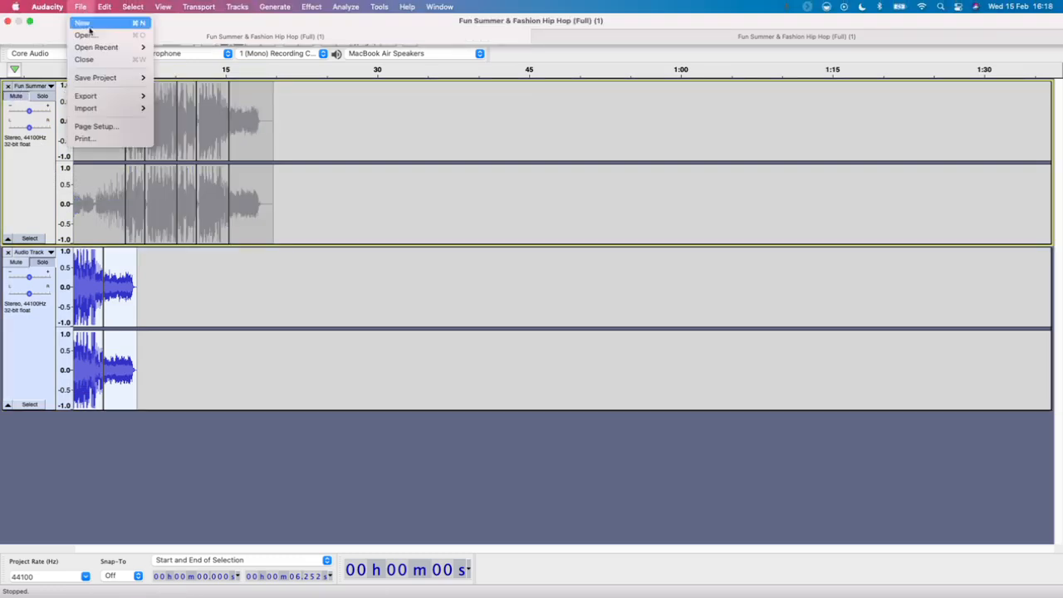
mouse_move(98, 96)
click(172, 97)
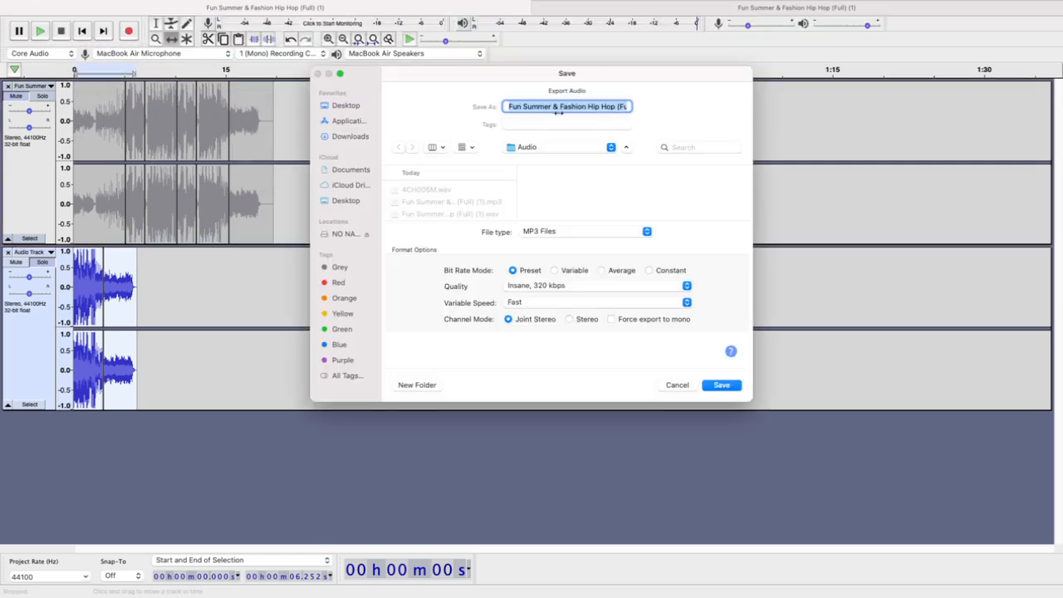
text(Sting)
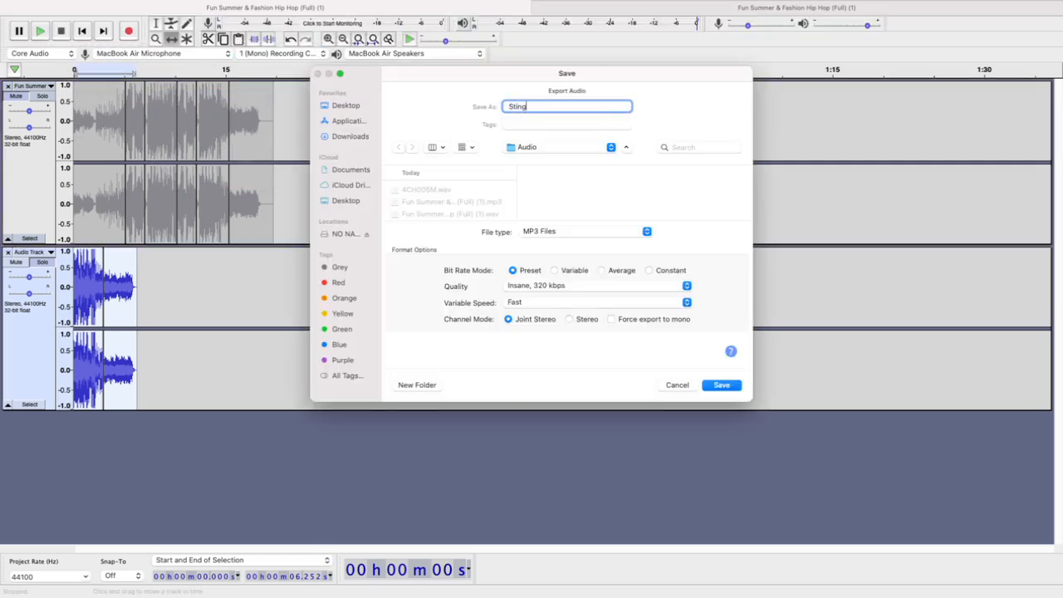
key(Return)
key(Return)
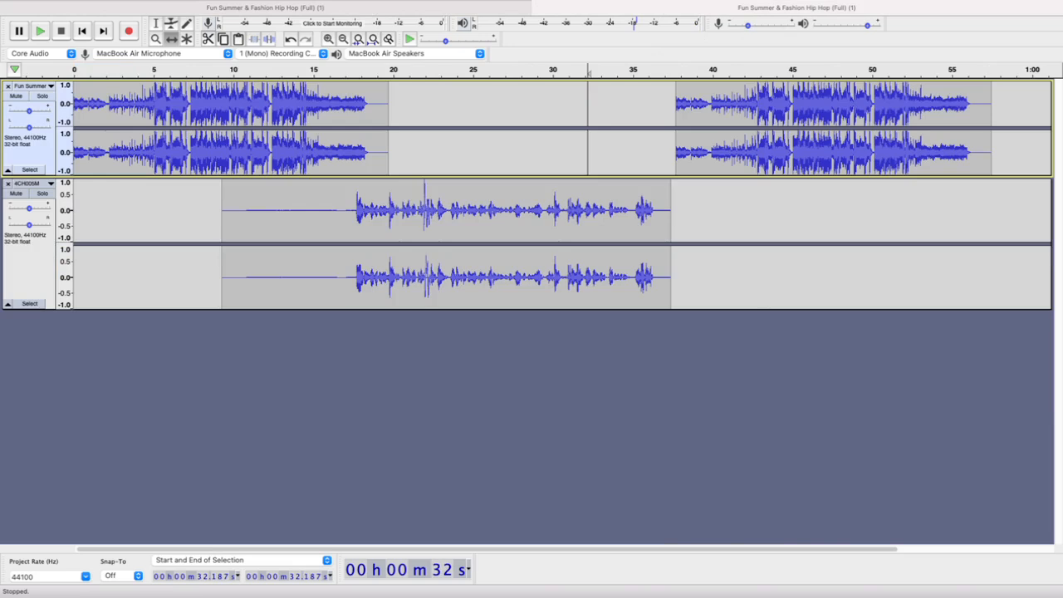
Import the Sting file into the voice project and move its clip onto the music track, starting at about 30 s
drag(721, 390, 506, 401)
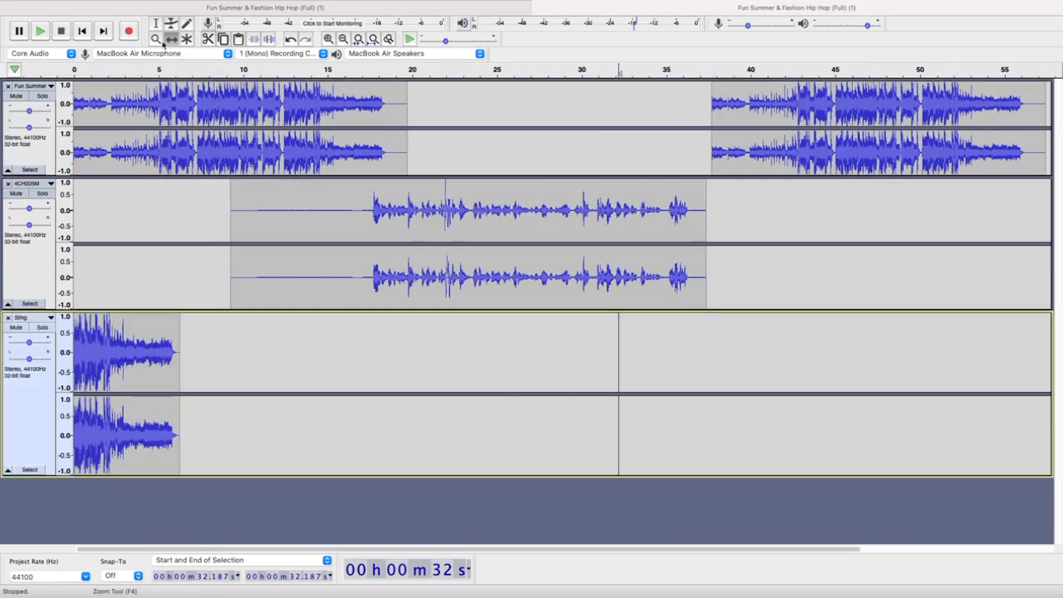
drag(121, 355, 631, 103)
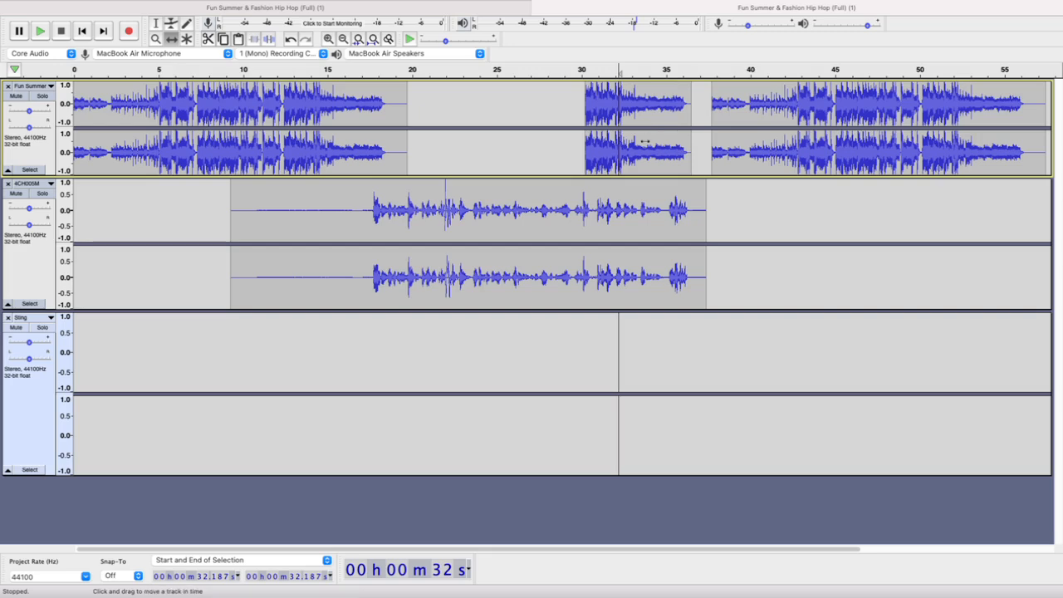
drag(29, 110, 29, 112)
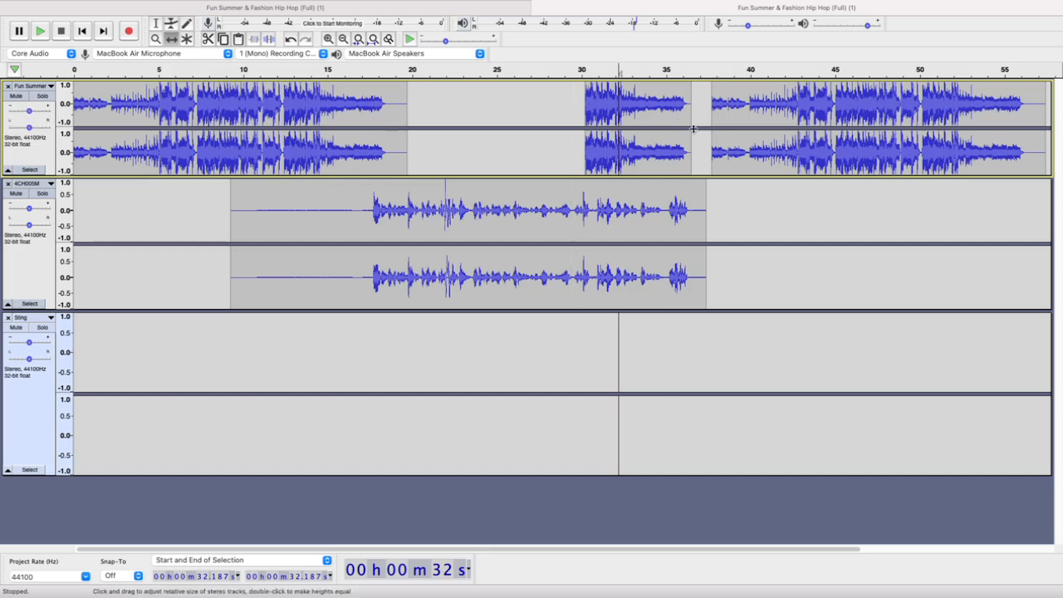
Remove the empty Sting track and enlarge the height of the Fun Summer music track
double_click(520, 218)
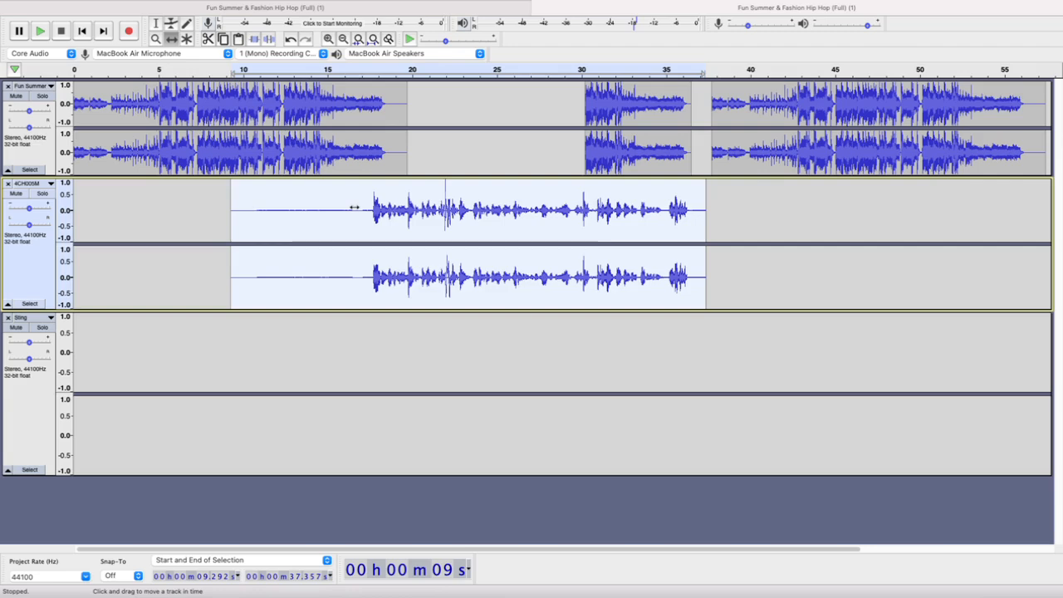
click(8, 318)
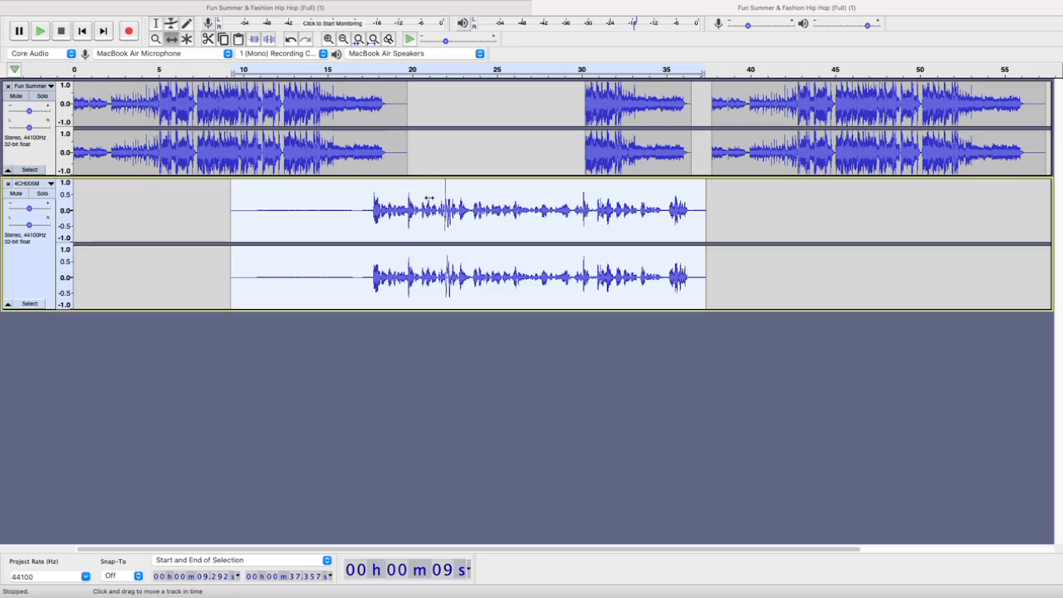
drag(433, 177, 454, 270)
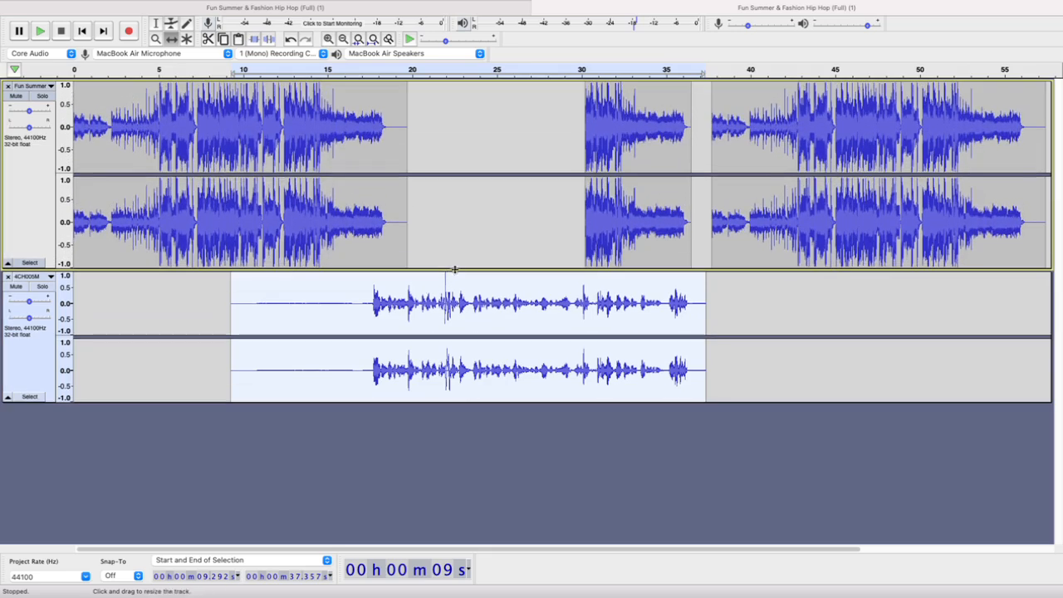
Solo the 4CH005M voice track and play it from about 26 s to locate a pause in the speech
click(42, 286)
click(509, 70)
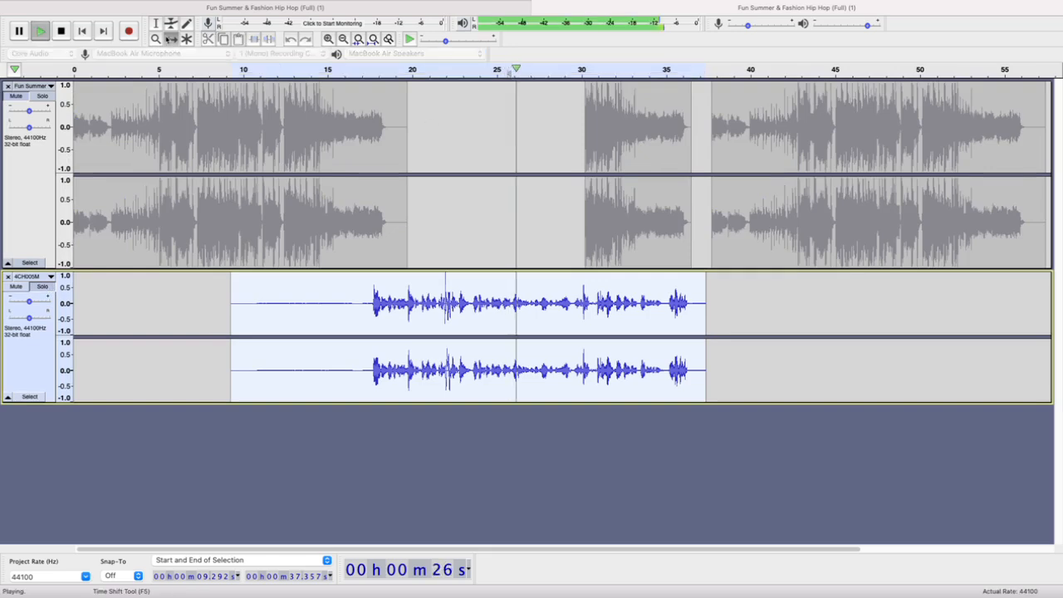
scroll(613, 310, up, 3)
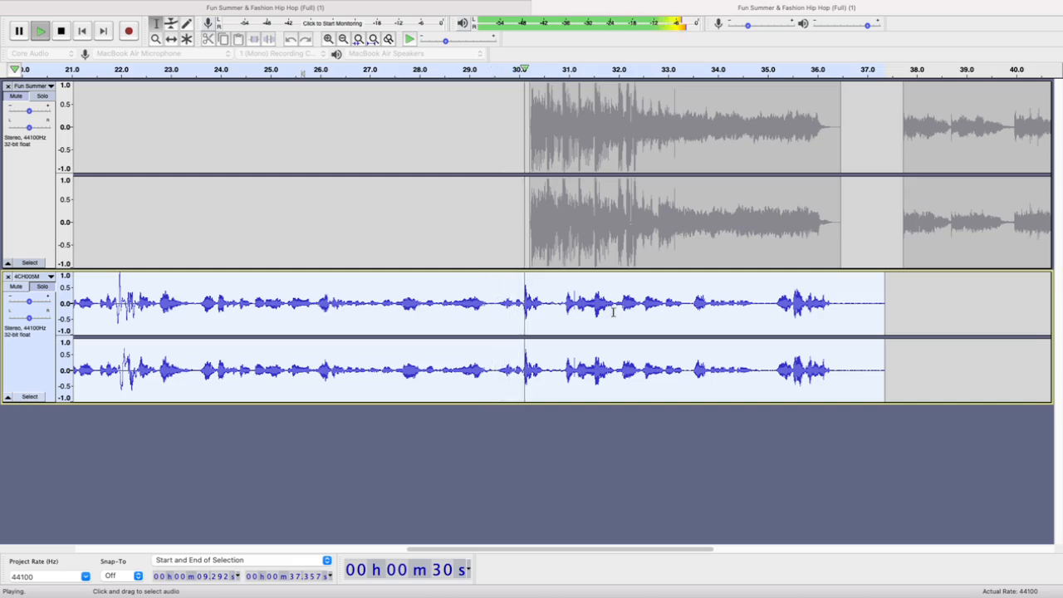
key(space)
Split the 4CH005M voice recording in the speech pause at 30.758 s
click(563, 299)
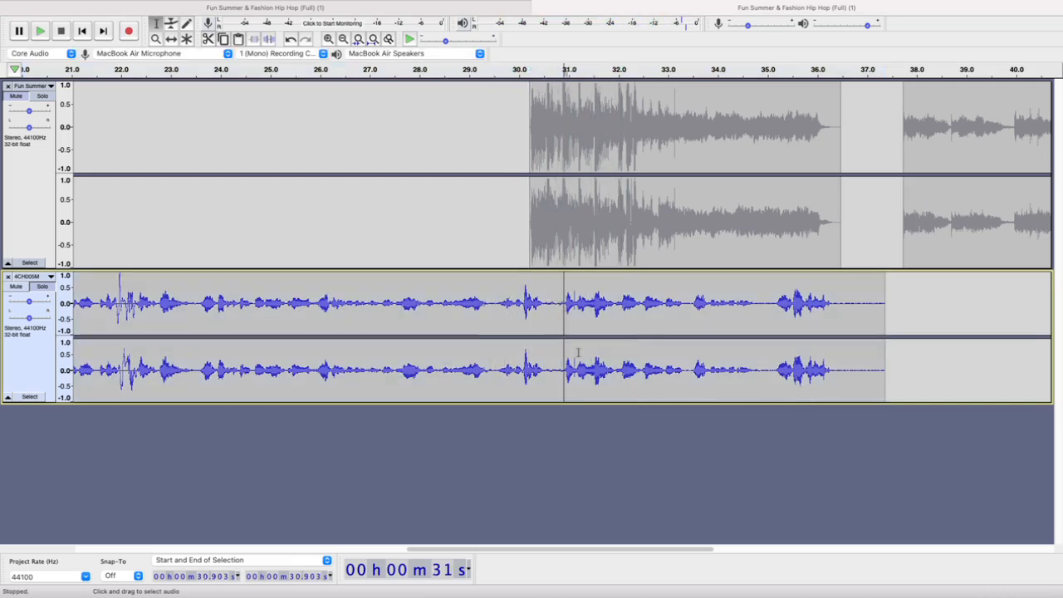
key(Left)
key(Left)
key(Left)
key(Left)
key(Left)
key(Left)
key(Left)
key(Left)
key(Left)
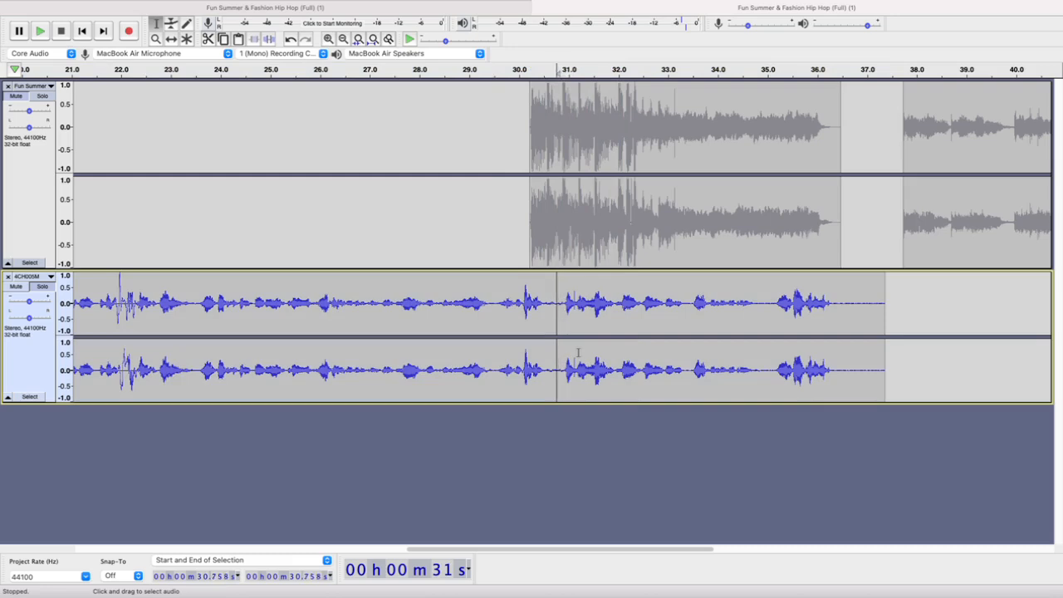
scroll(539, 301, down, 4)
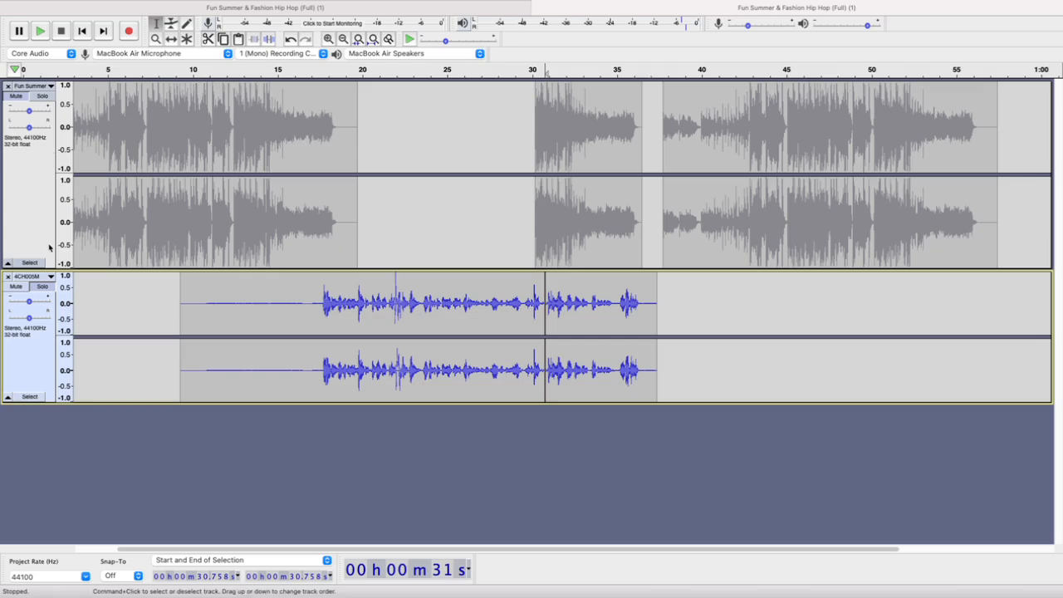
Turn off the voice track's solo and shift the closing music clip to start at about 56 s
click(42, 286)
click(171, 39)
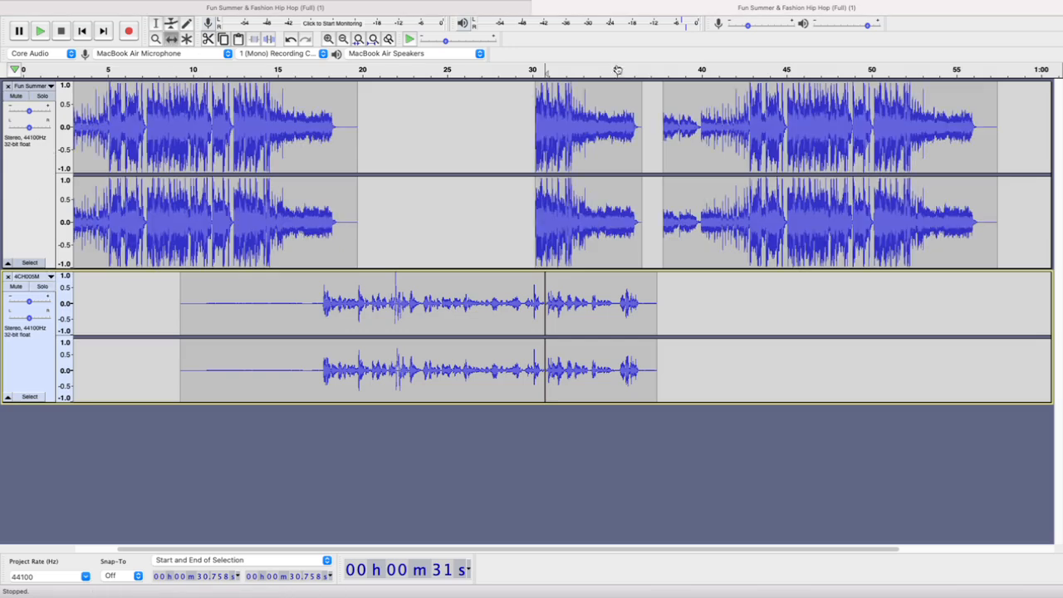
drag(681, 153, 996, 153)
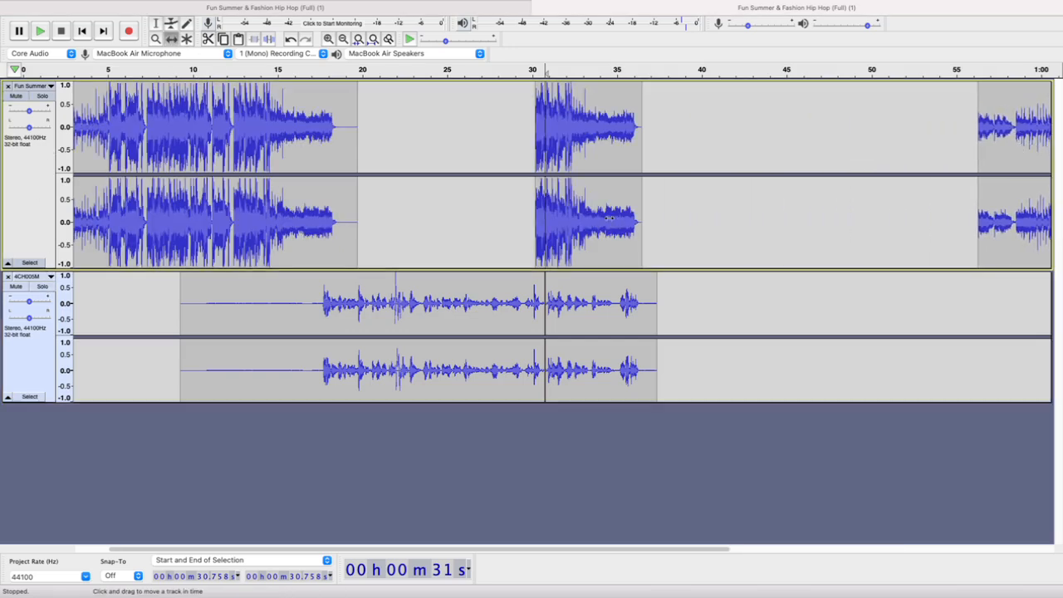
Shift the Sting clip to start at about 30.5 s and the second voice part to start at about 36 s
drag(578, 214, 585, 213)
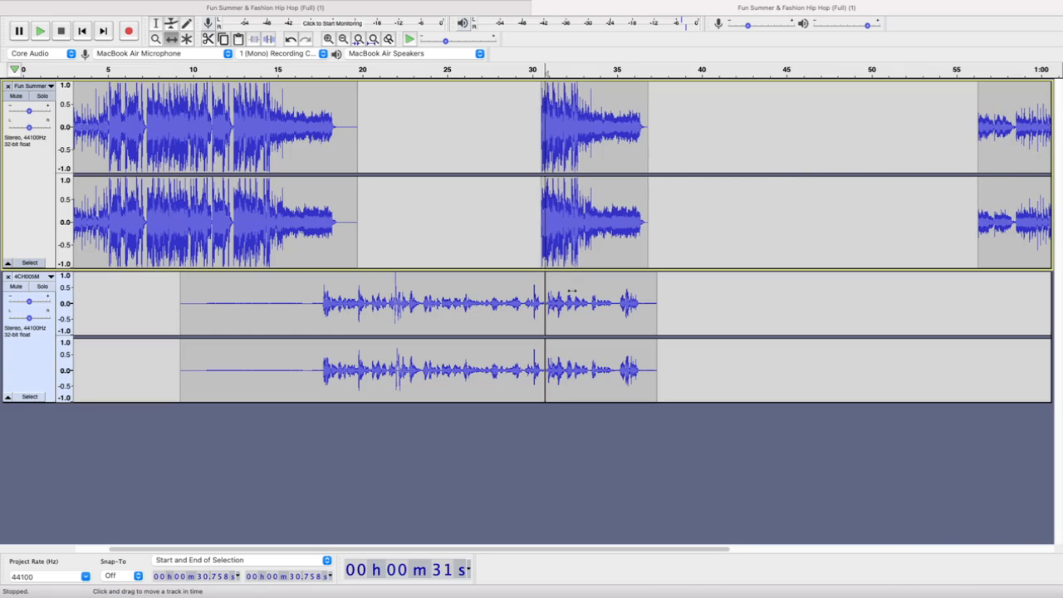
drag(573, 295, 660, 293)
scroll(534, 258, up, 2)
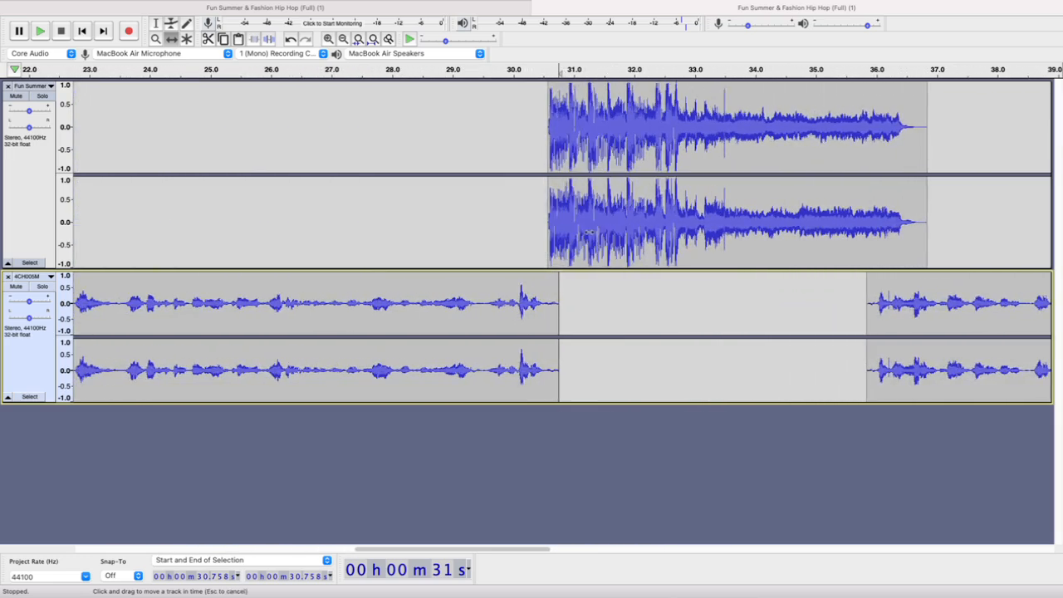
drag(588, 233, 582, 233)
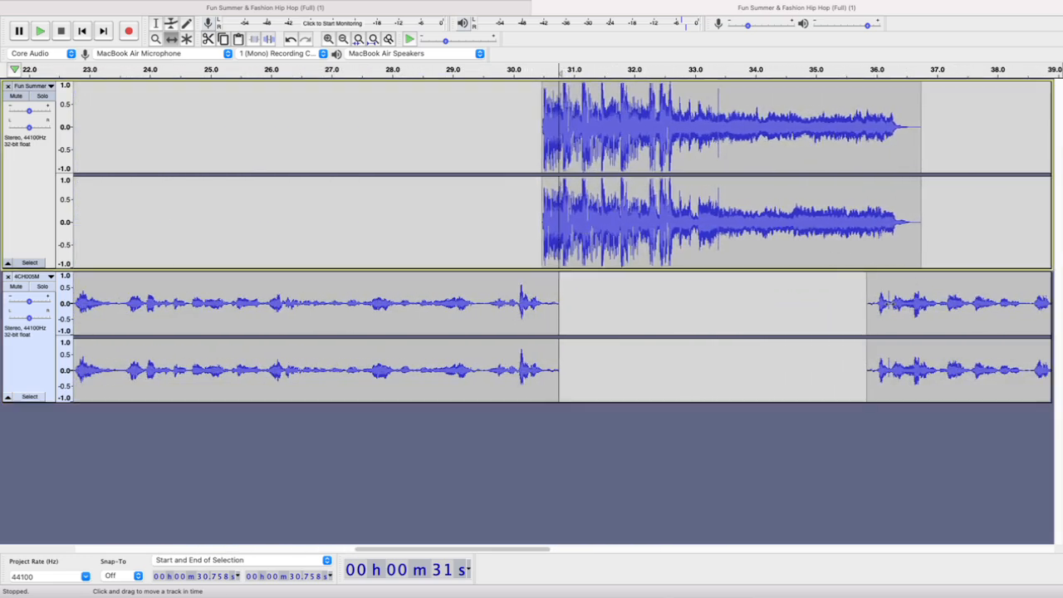
drag(897, 305, 905, 304)
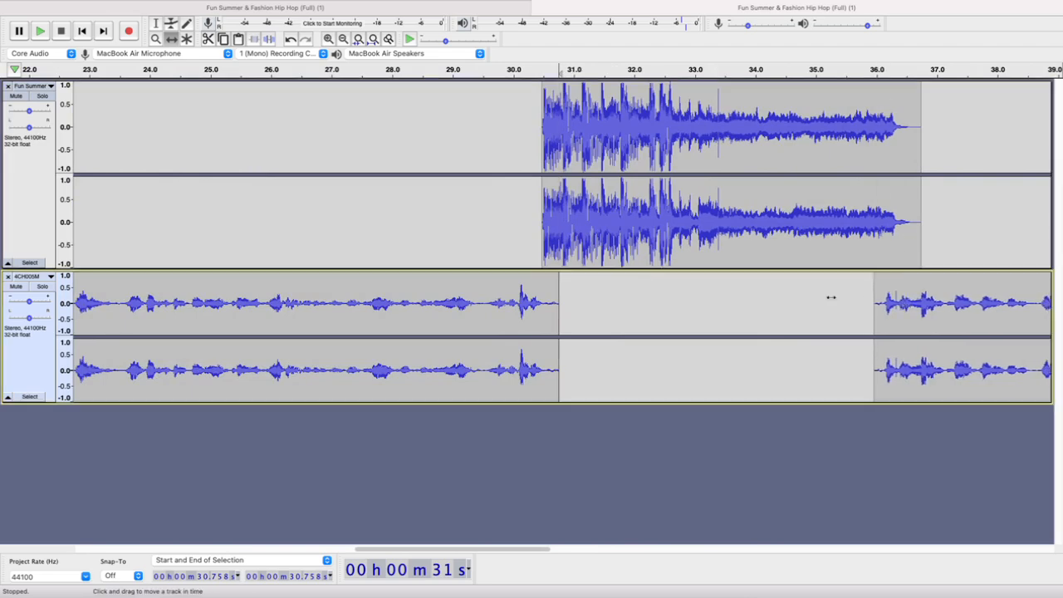
Play the mix from about 27 s to check the transition from the voice into the Sting clip
scroll(830, 298, down, 5)
scroll(831, 298, up, 3)
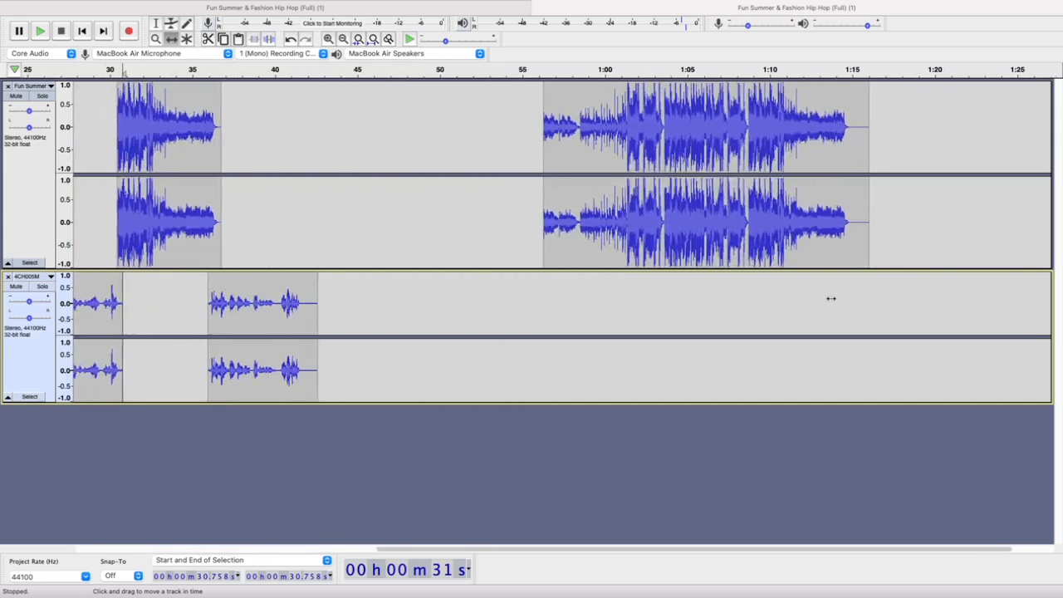
scroll(831, 299, left, 6)
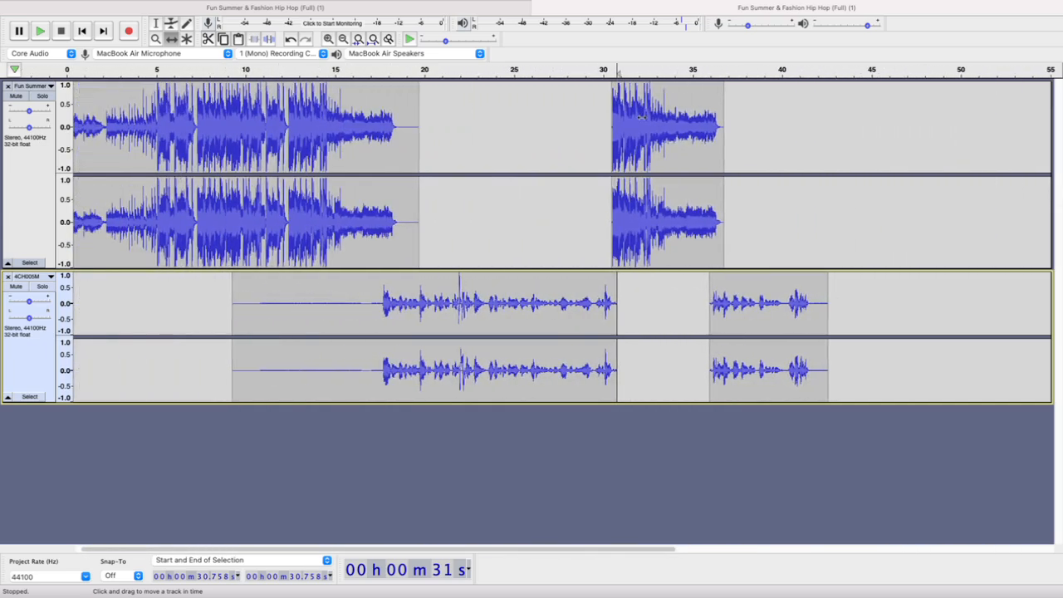
click(545, 73)
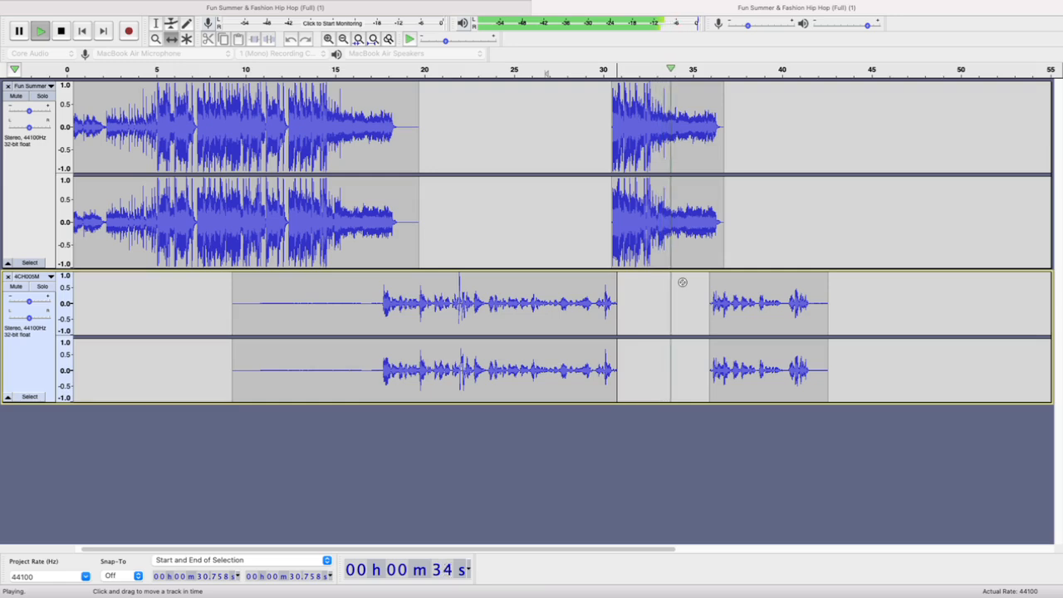
key(space)
Nudge the Sting clip to start at about 30.6 s and play the mix from about 29 s
drag(622, 223, 624, 223)
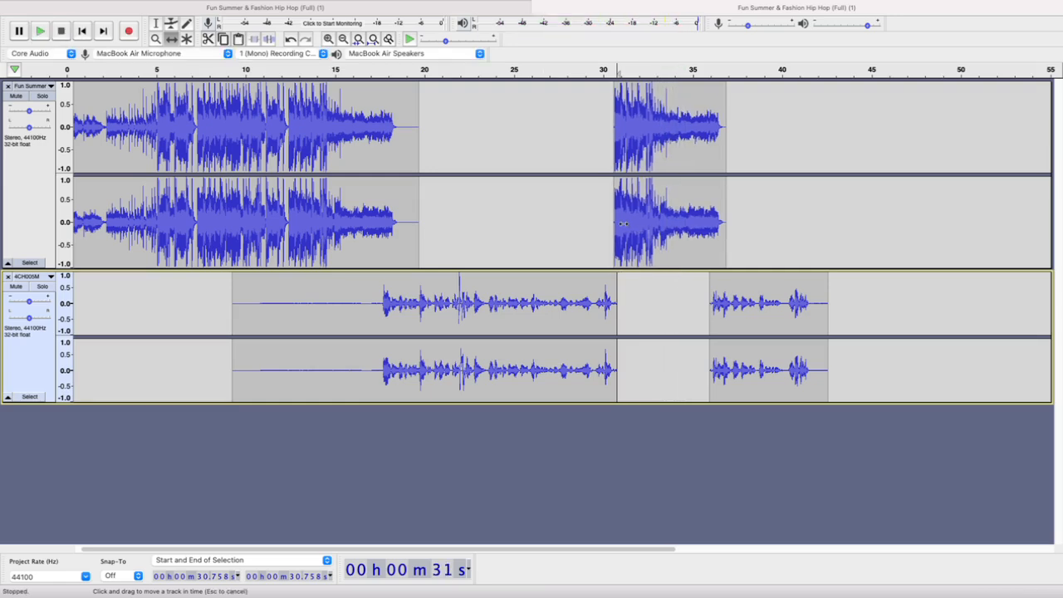
click(587, 72)
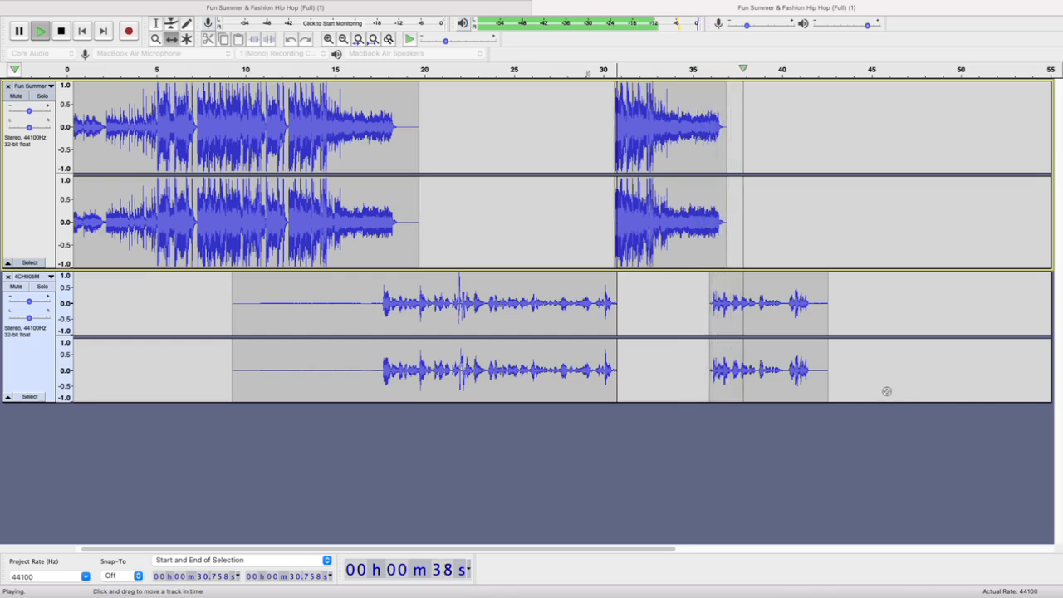
key(space)
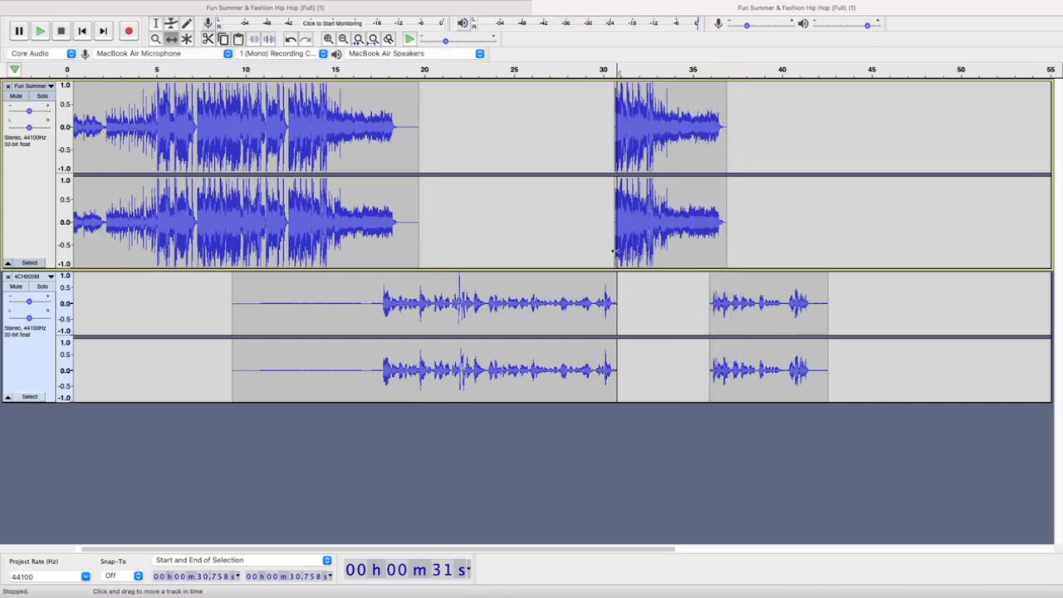
Play the opening music from several points between about 4.2 and 4.9 s to find where the lead-in to the beat starts
scroll(601, 196, left, 1)
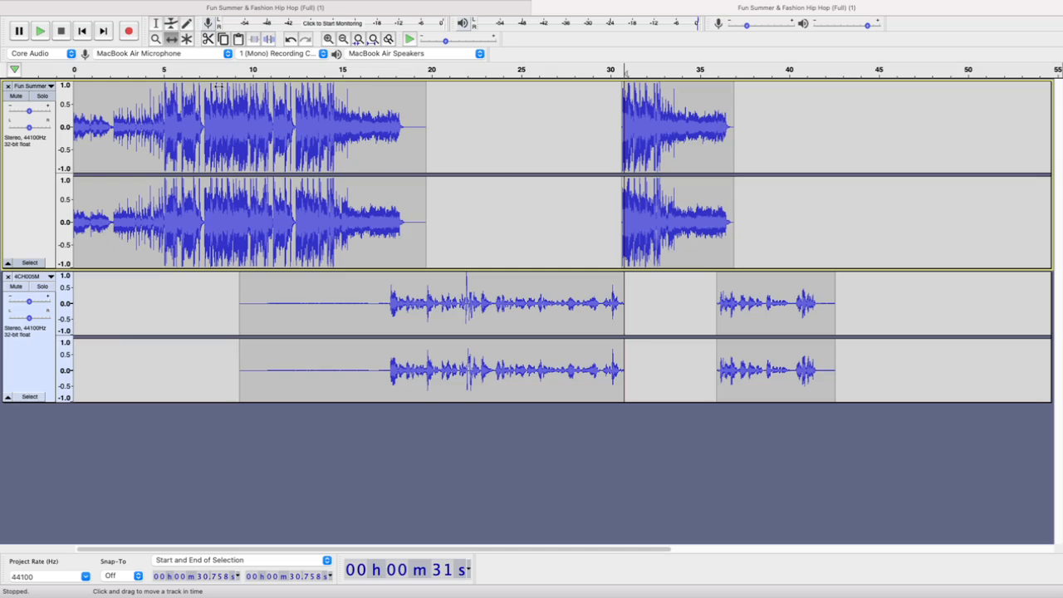
click(156, 39)
drag(131, 95, 225, 119)
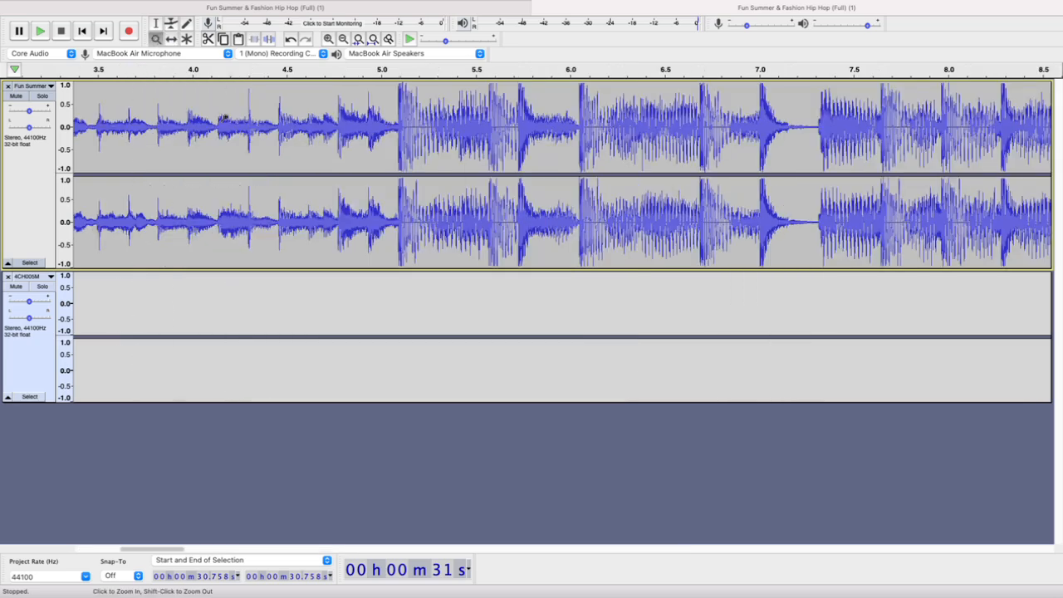
click(156, 24)
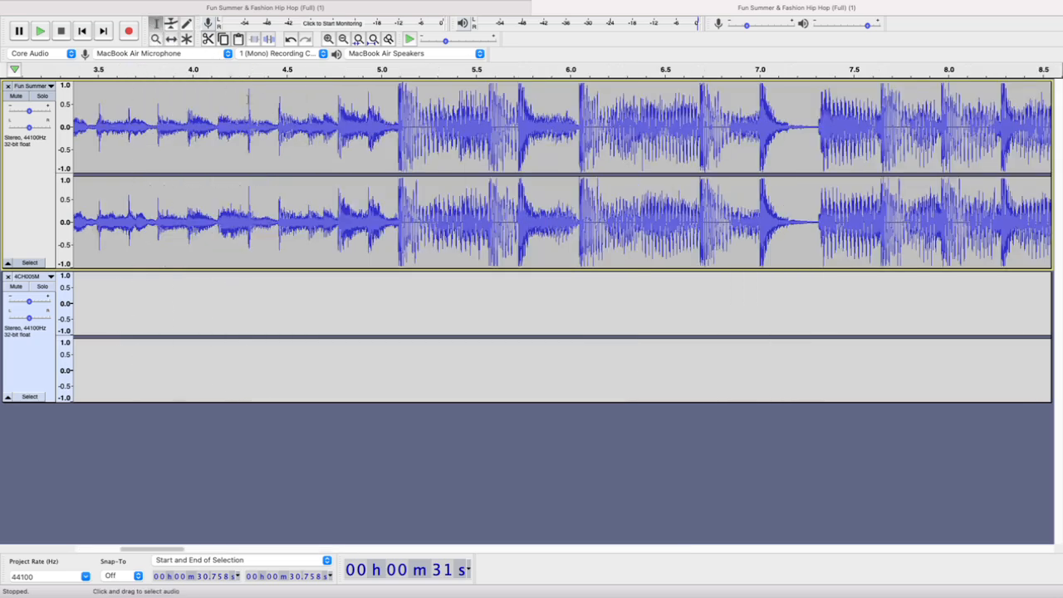
click(229, 120)
key(space)
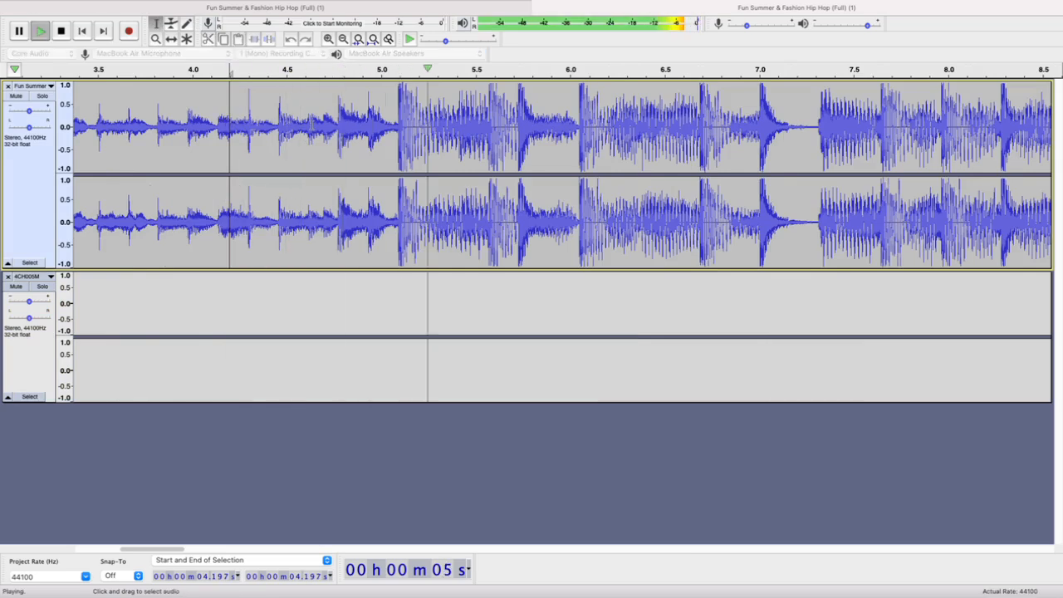
key(space)
click(336, 119)
key(space)
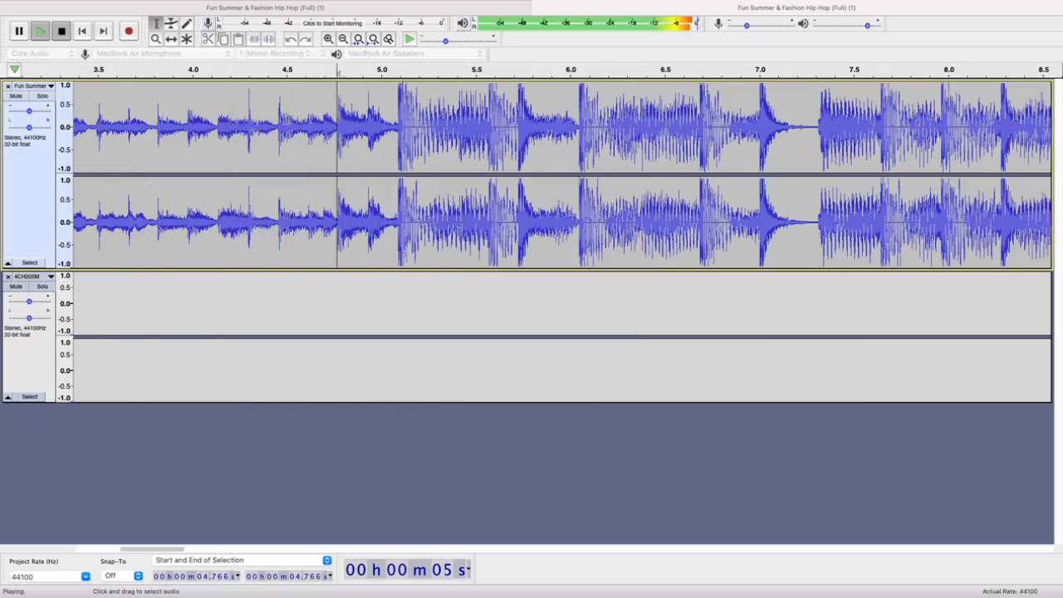
key(space)
key(space)
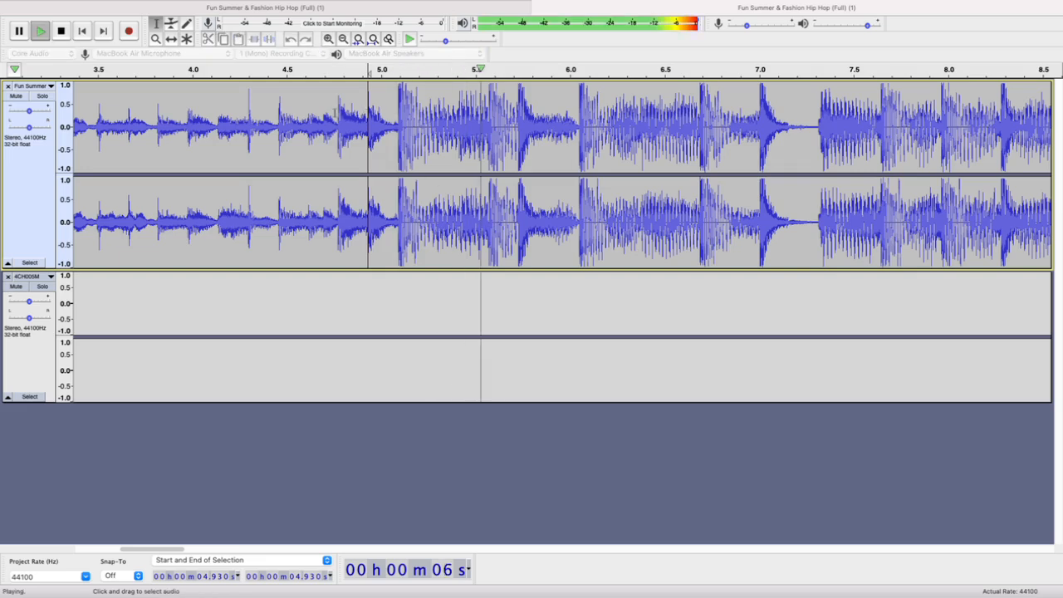
key(space)
click(278, 115)
key(space)
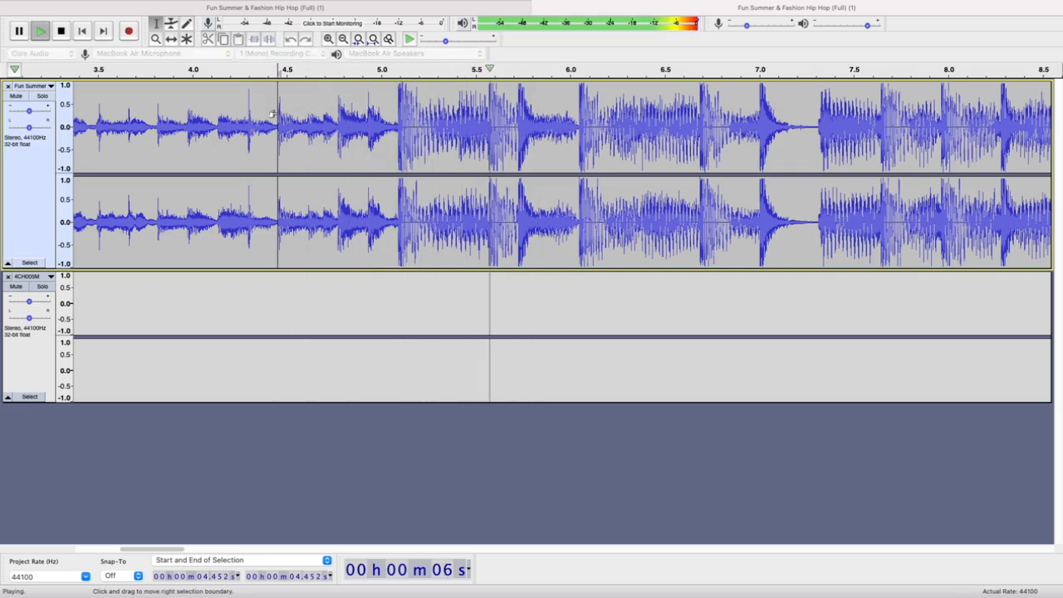
key(space)
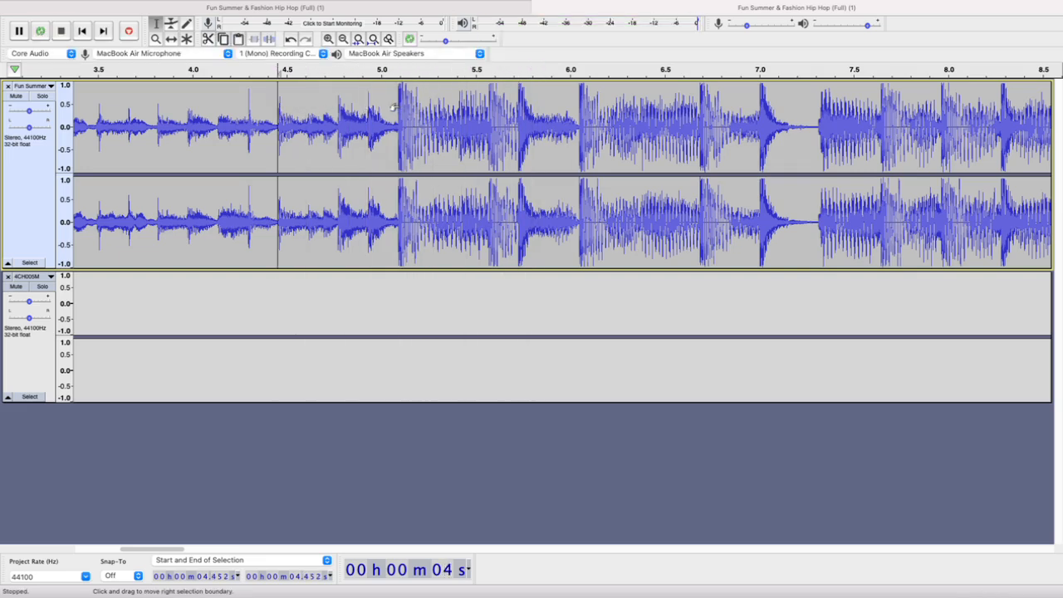
Select the opening music's lead-in from 4.452 s to 5.095 s, with its end just before the beat, and copy it
shift+click(397, 108)
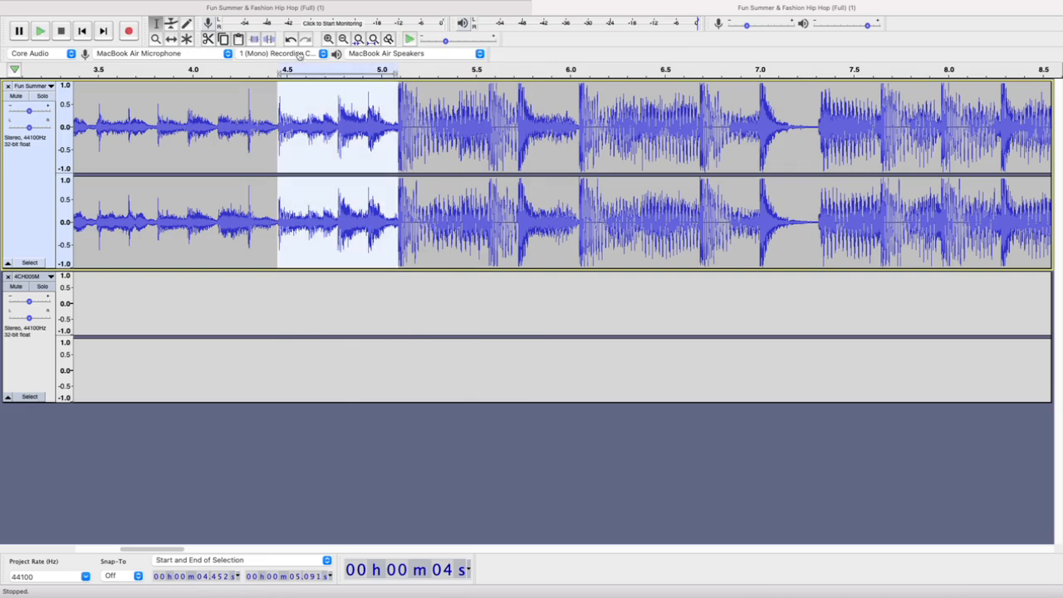
click(290, 38)
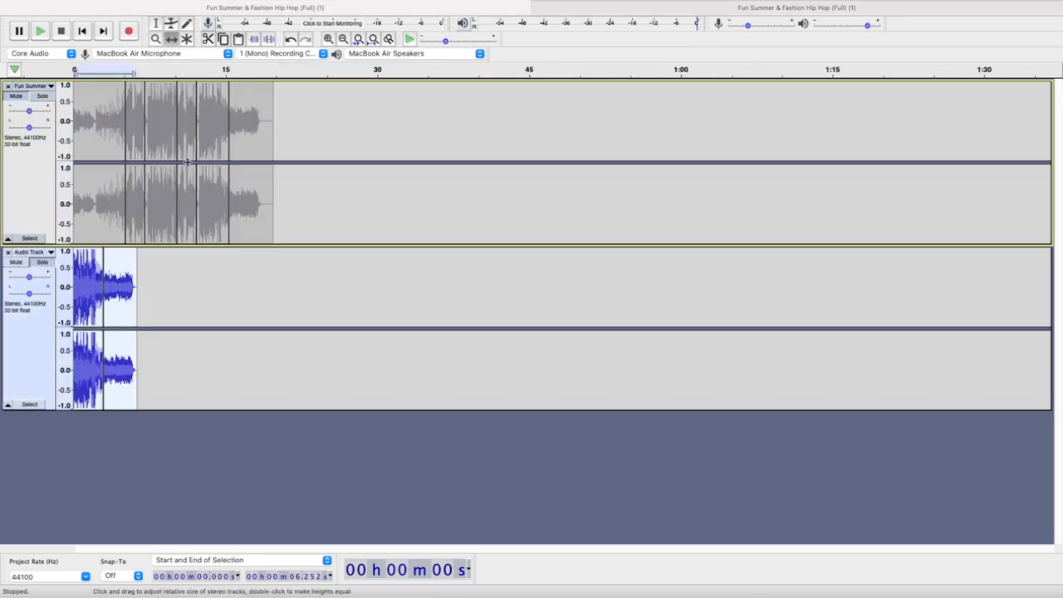
key(super+shift+z)
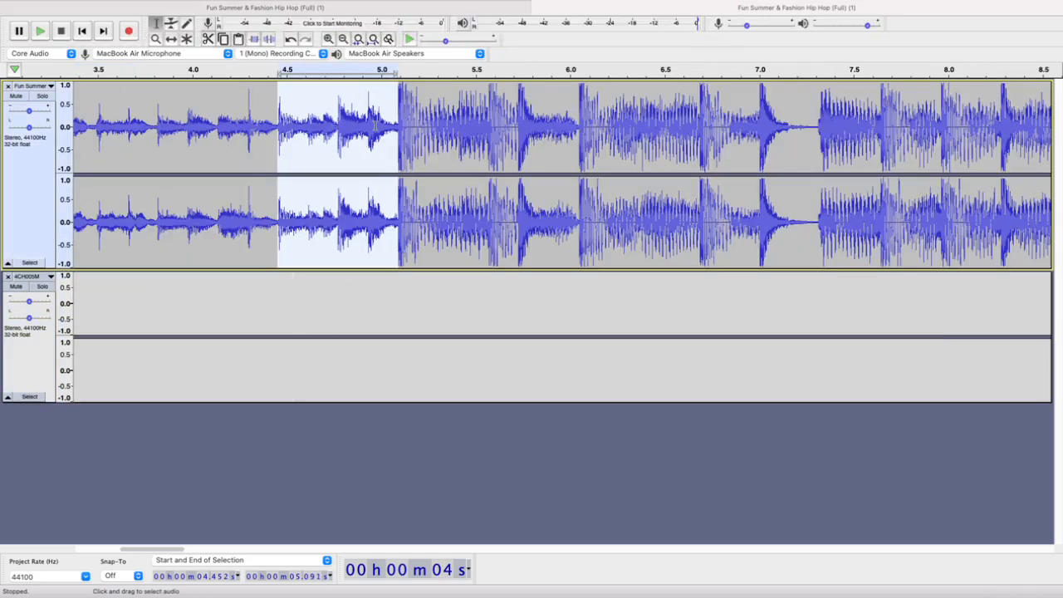
scroll(376, 124, up, 3)
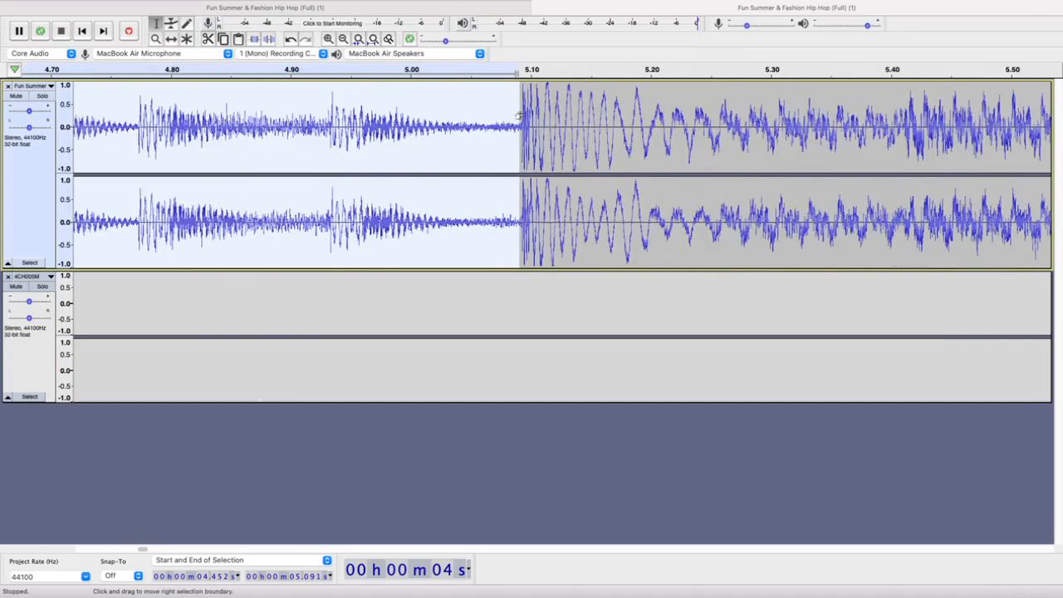
drag(521, 115, 524, 114)
scroll(553, 116, down, 5)
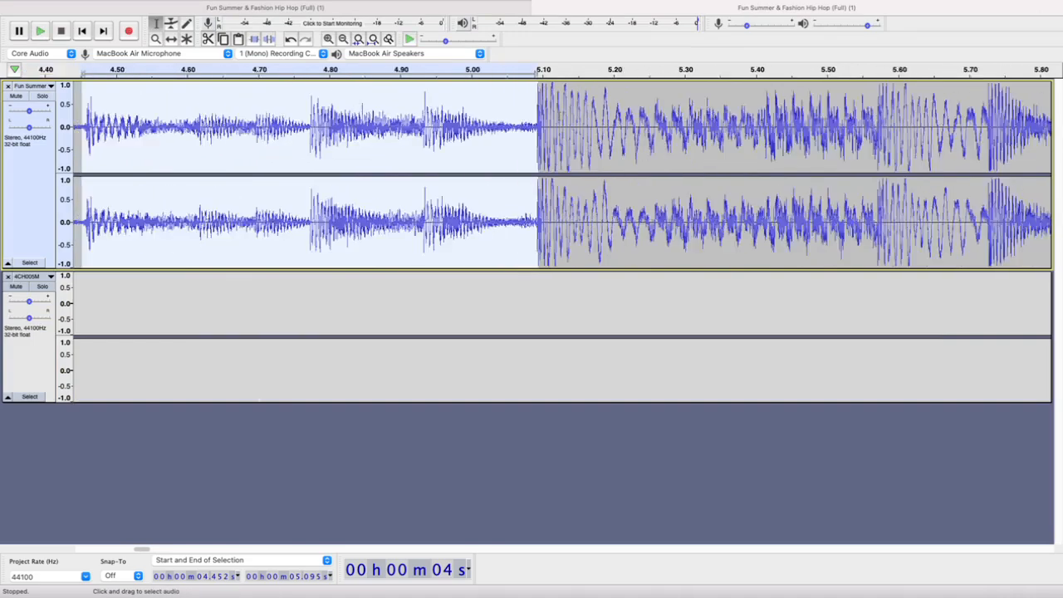
Paste the copied lead-in into the music track at about 29.7 s and shift the Sting clip directly against its end
scroll(557, 116, right, 10)
scroll(559, 116, right, 15)
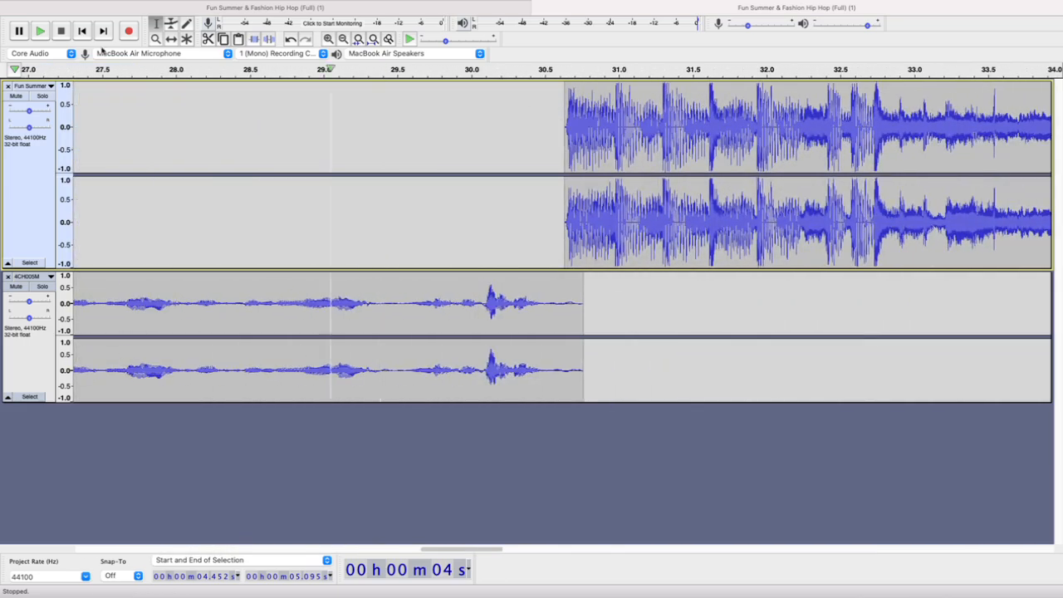
click(427, 145)
key(super+v)
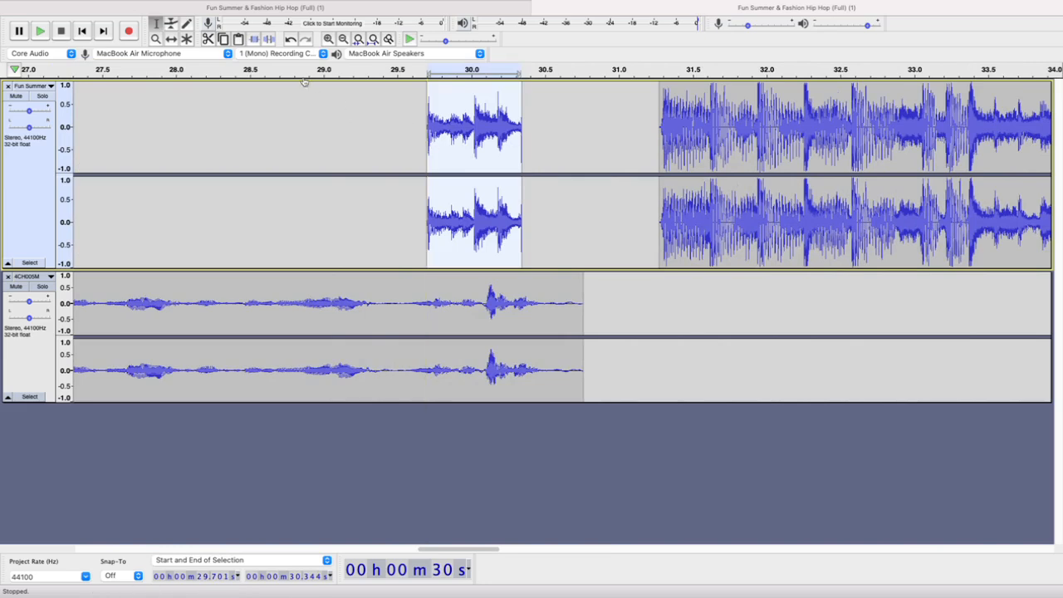
click(171, 39)
drag(693, 135, 530, 130)
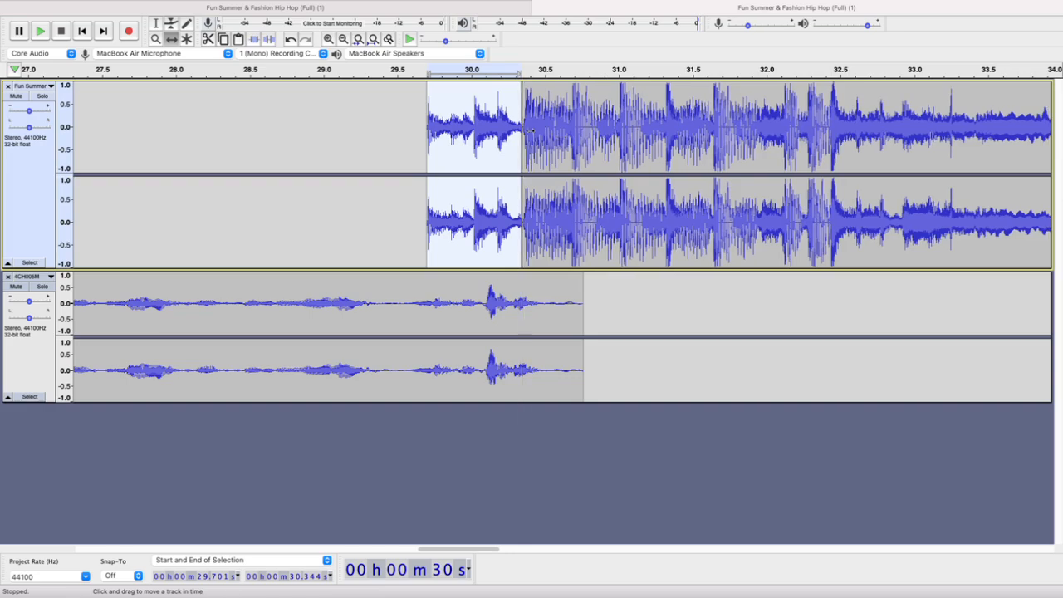
Delete the near-silent start of the Sting clip between 30.344 s and 30.369 s and play the join with the lead-in
scroll(523, 128, up, 4)
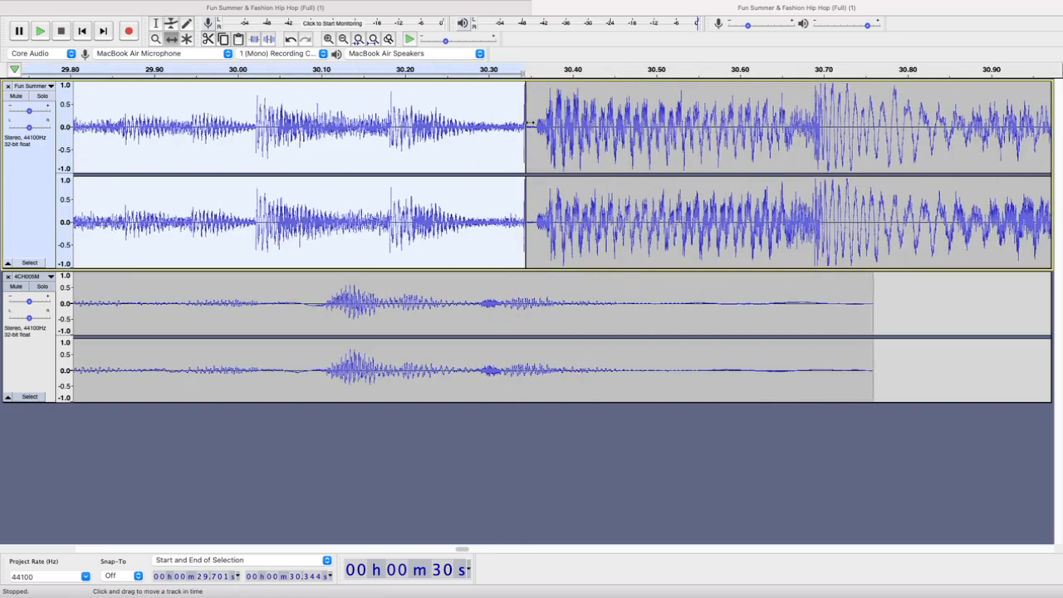
scroll(529, 123, up, 2)
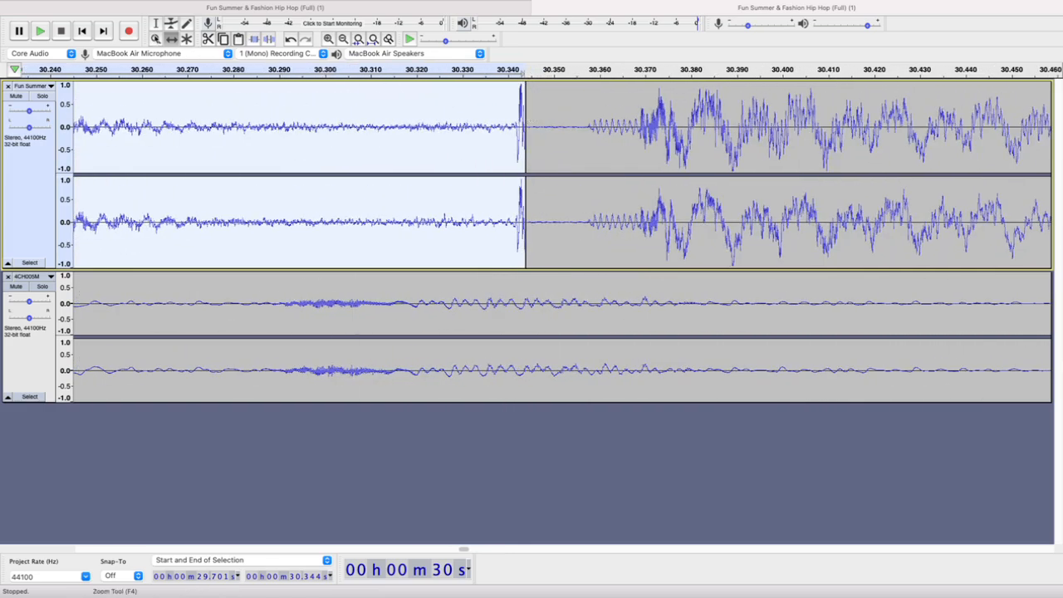
click(156, 25)
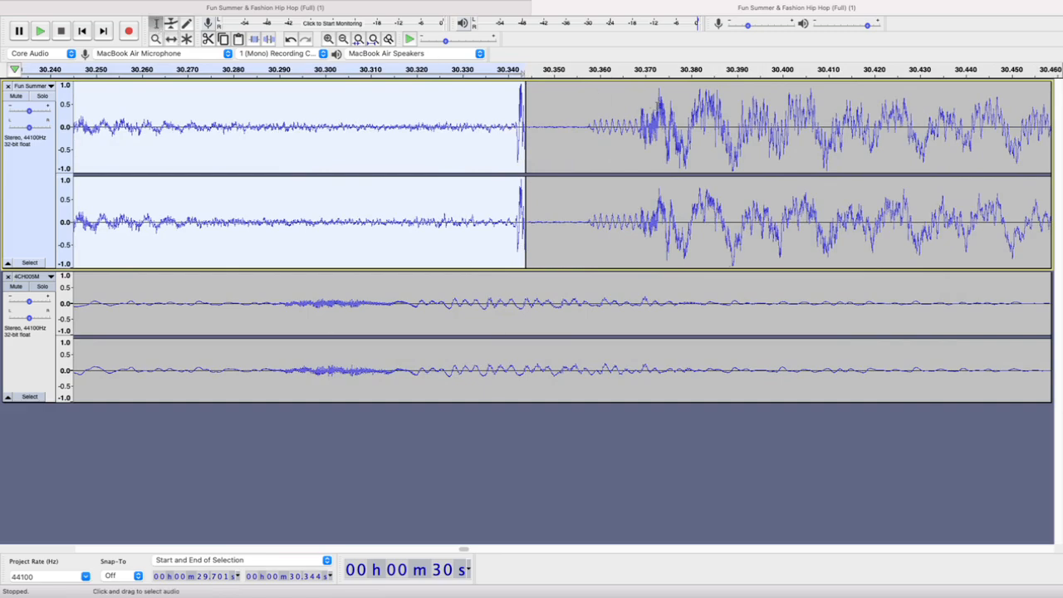
click(639, 108)
key(space)
key(space)
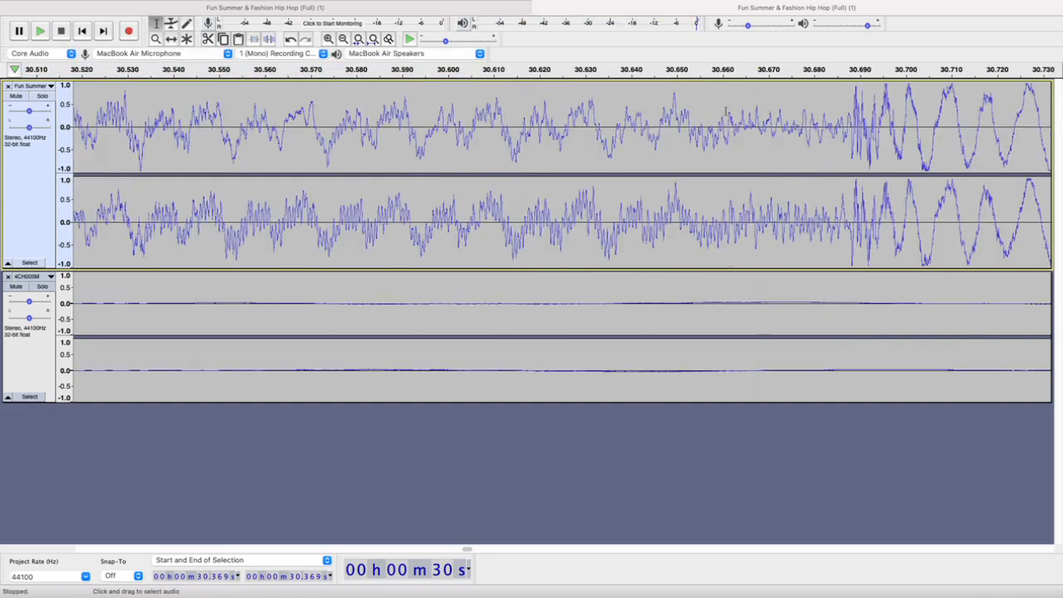
scroll(726, 112, down, 2)
scroll(731, 125, down, 3)
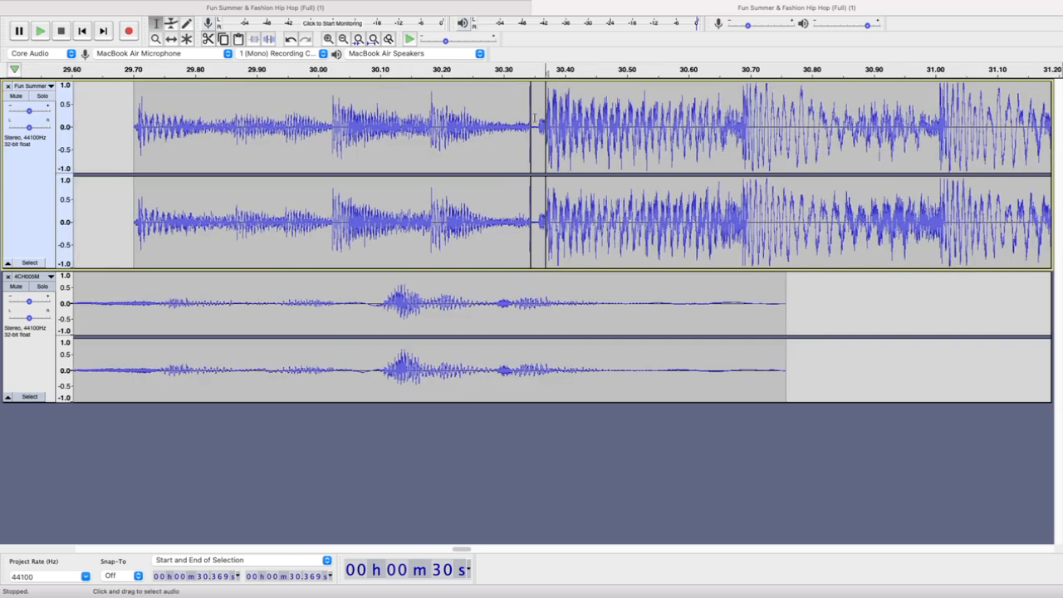
shift+click(534, 116)
key(Delete)
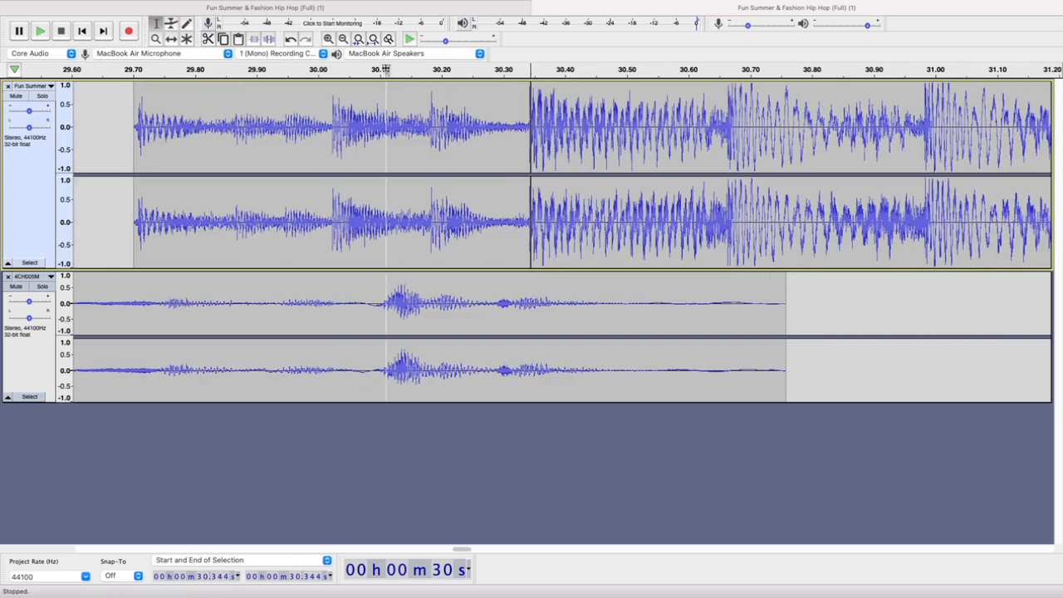
key(space)
scroll(350, 160, down, 2)
key(space)
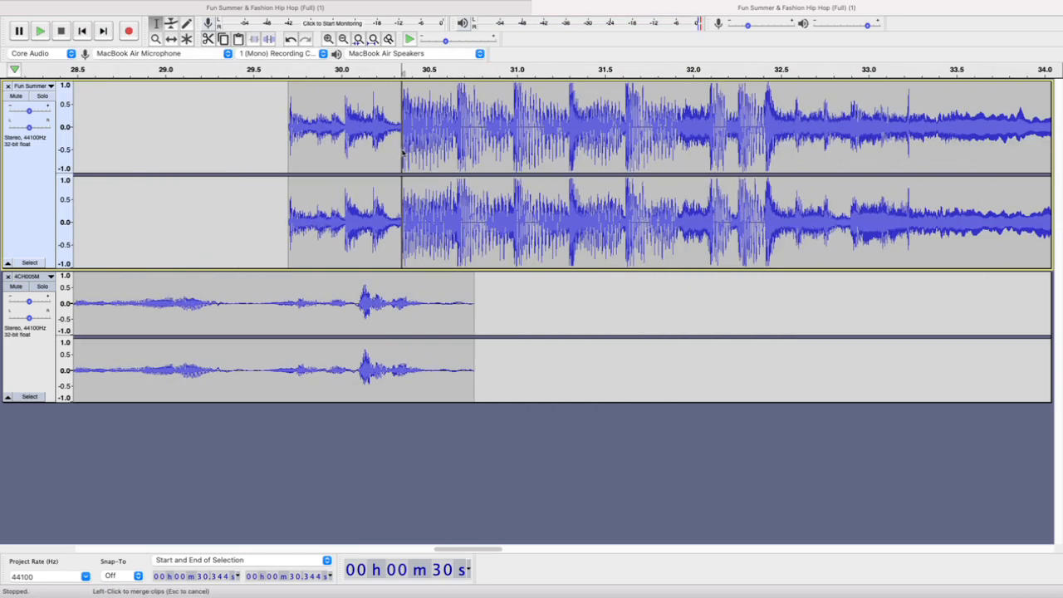
Shift the joined lead-in and Sting to start at about 30.5 s and play the mix from about 29.9 s
click(171, 39)
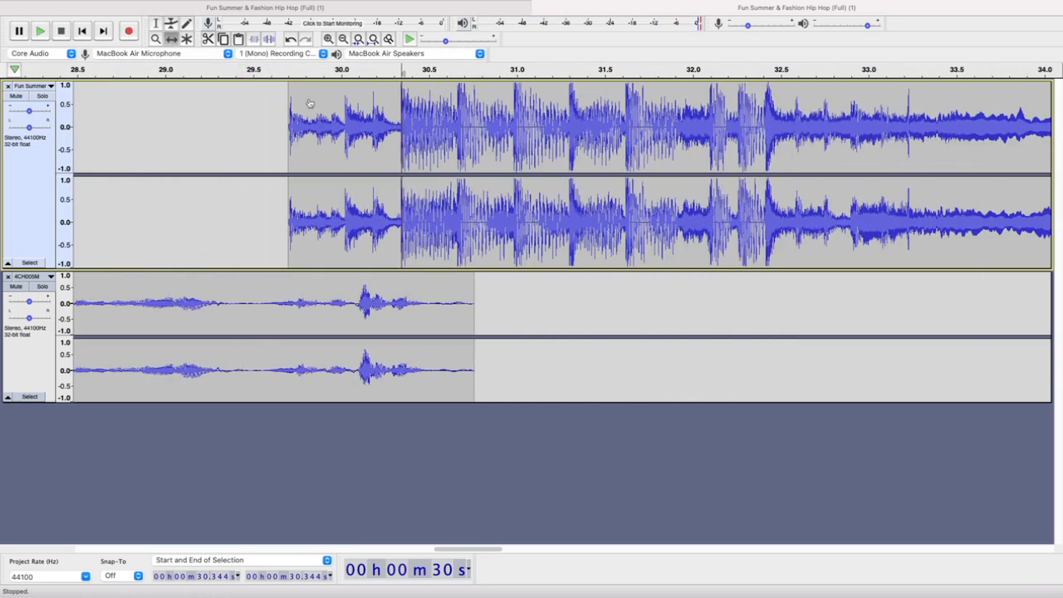
drag(367, 148, 510, 148)
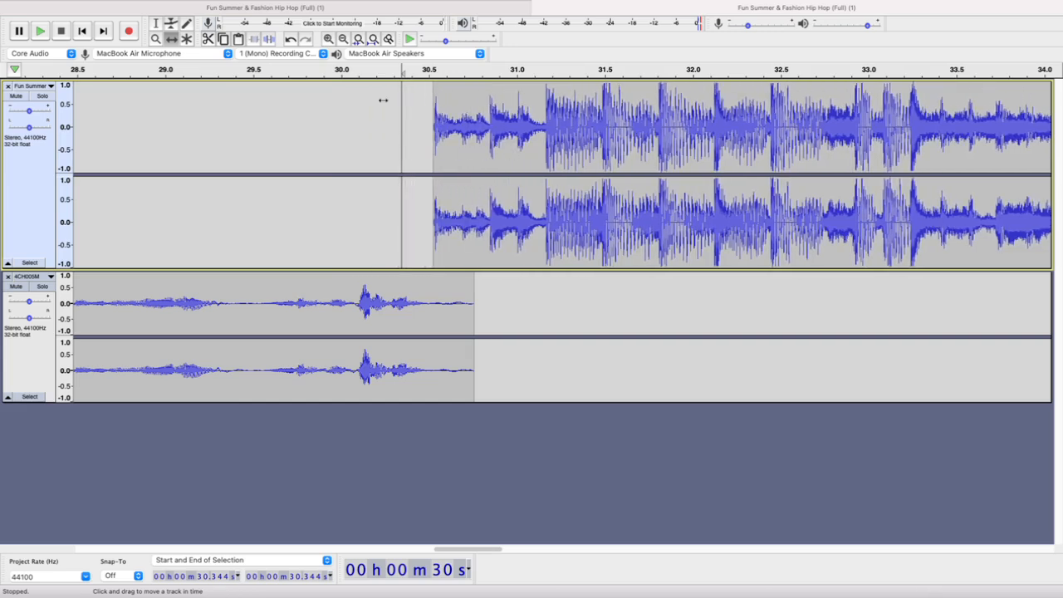
click(318, 71)
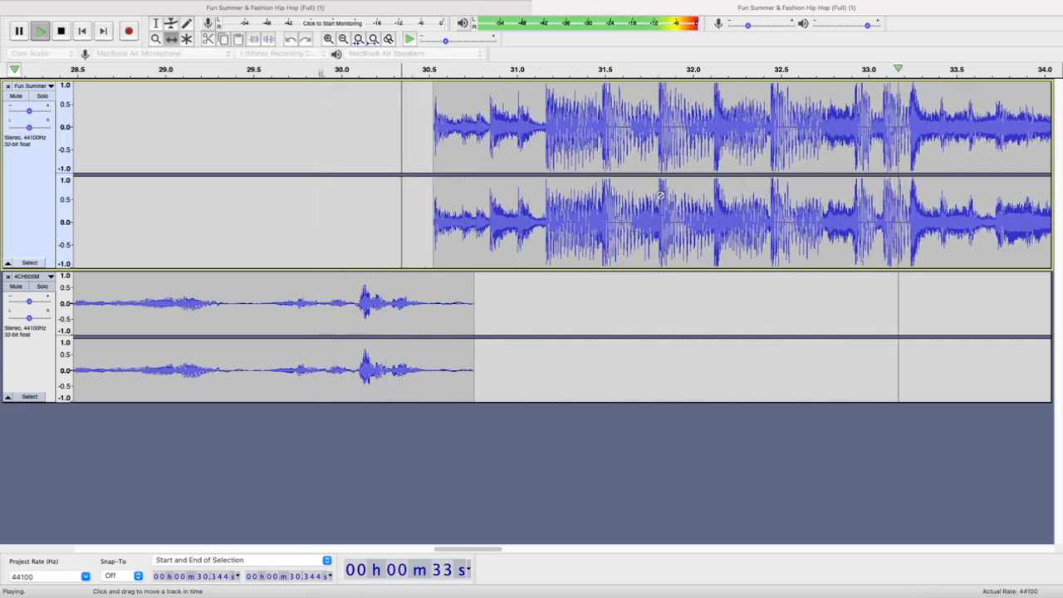
scroll(660, 196, down, 5)
key(space)
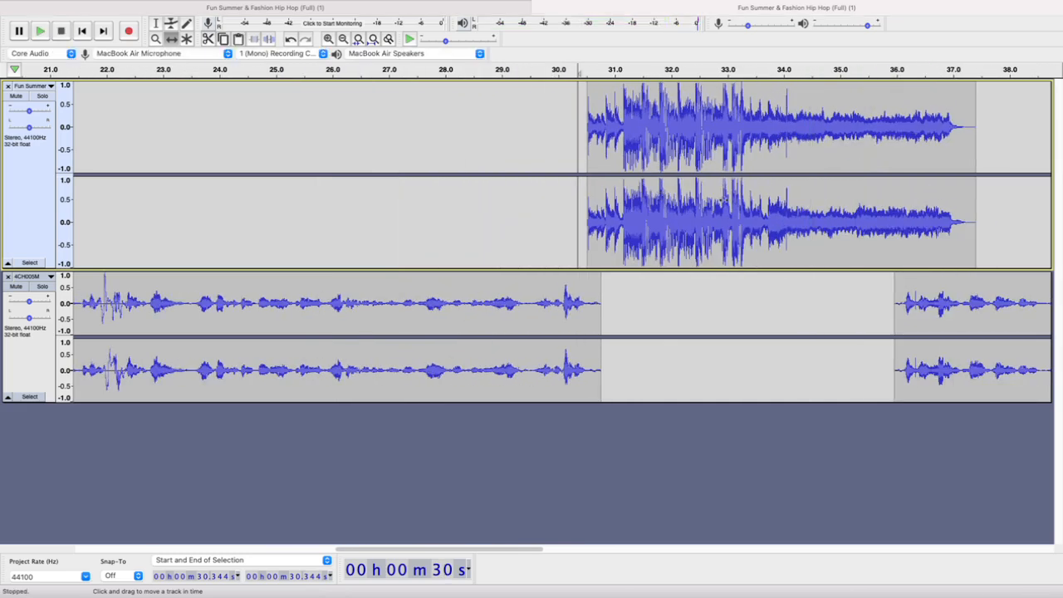
Try shifting the joined lead-in and Sting earlier, and undo the edits back to before the lead-in was pasted
drag(659, 196, 613, 196)
key(super+z)
key(super+z)
key(super+z)
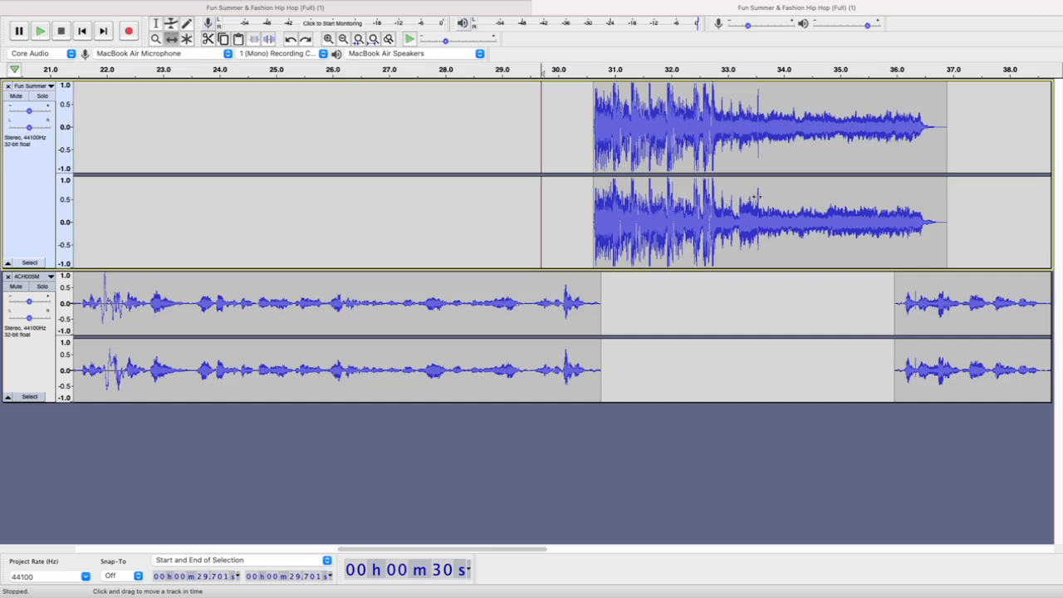
Nudge the Sting clip to start at about 30.5 s and play the mix from about 29.3 s into the second voice part
drag(631, 120, 618, 120)
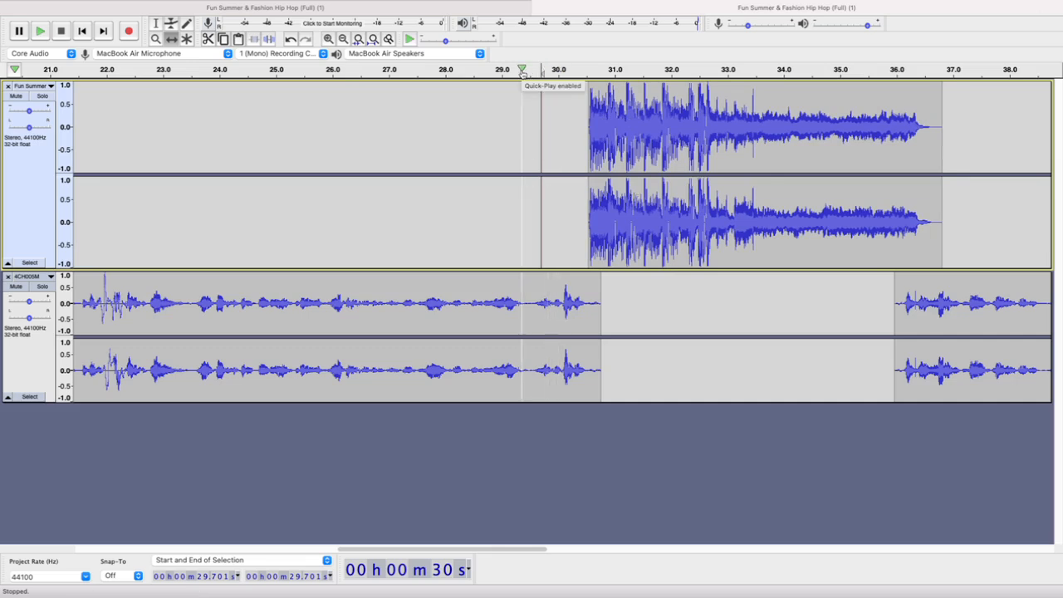
click(523, 73)
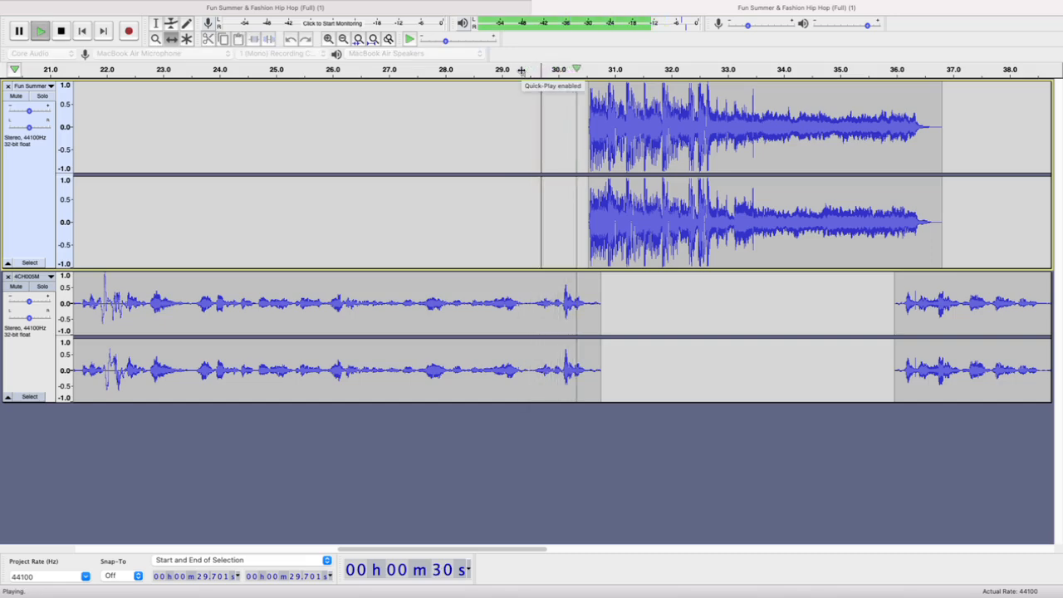
scroll(666, 280, down, 2)
scroll(763, 271, right, 2)
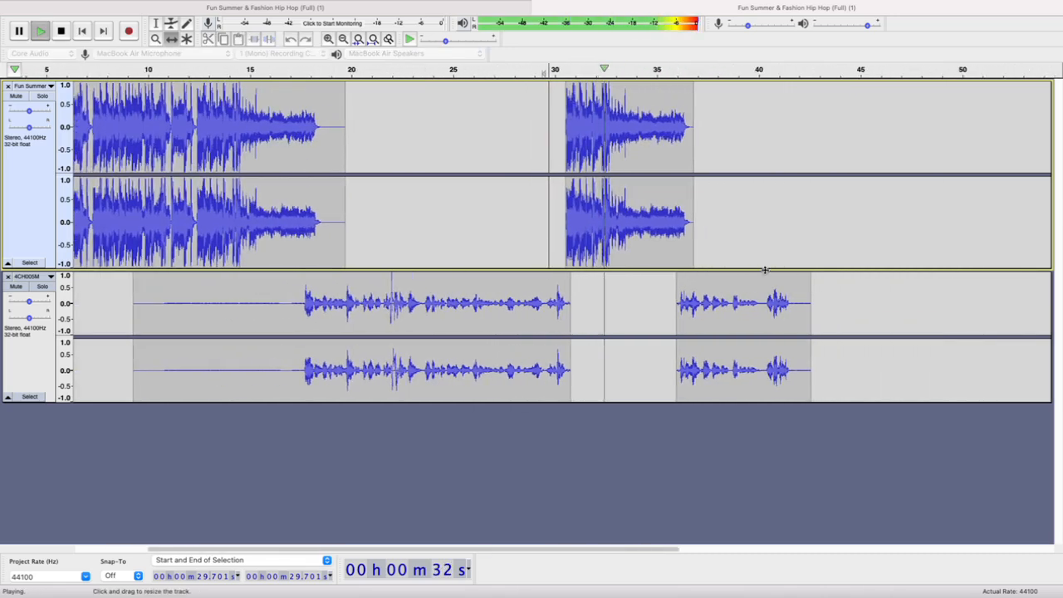
scroll(766, 270, right, 2)
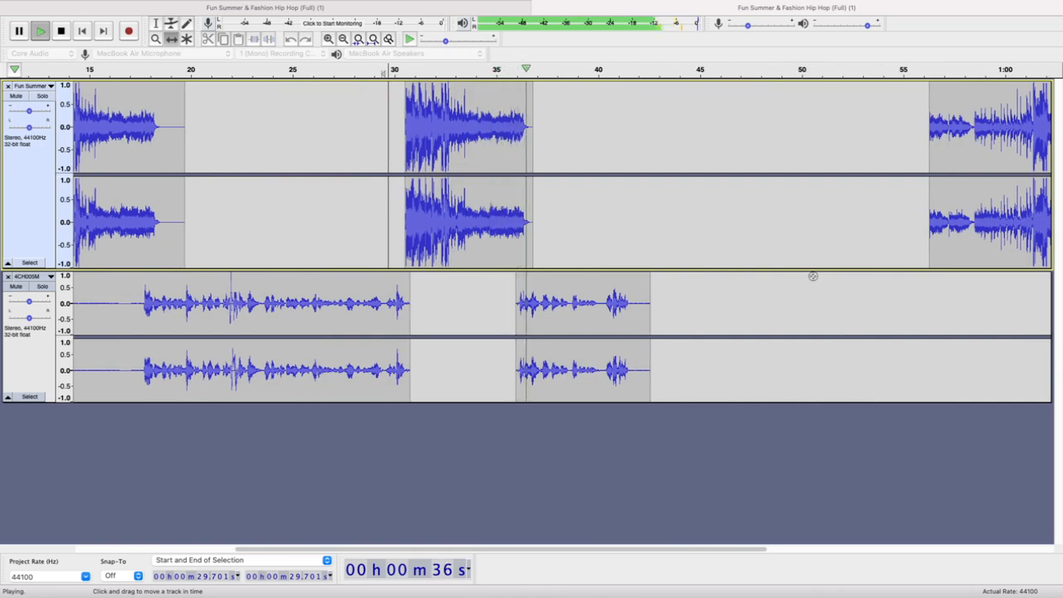
key(space)
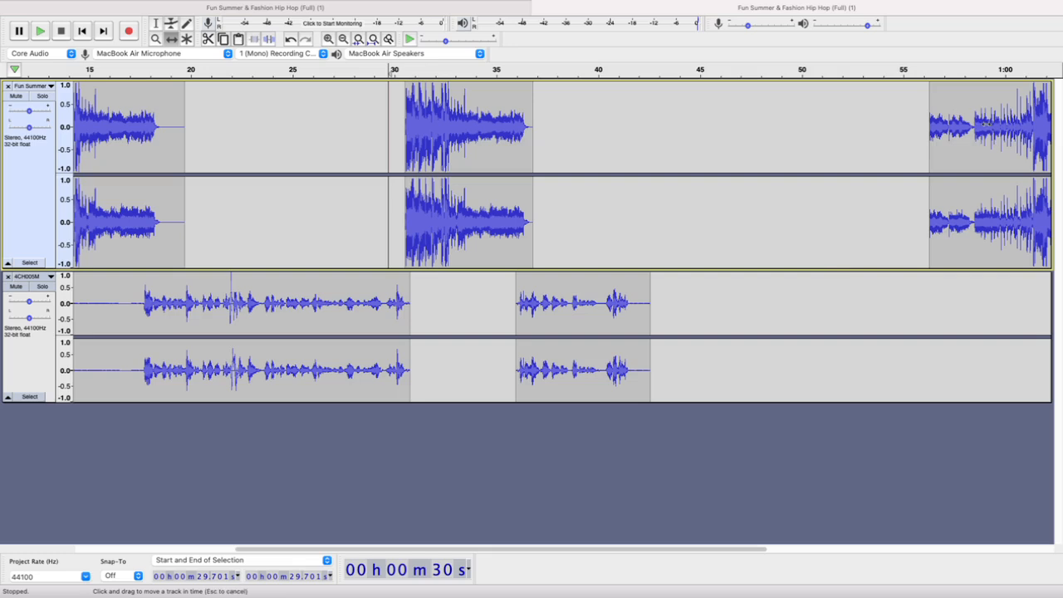
Shift the closing music clip to start at about 43.7 s and play the mix from about 43.4 s
drag(987, 122, 732, 124)
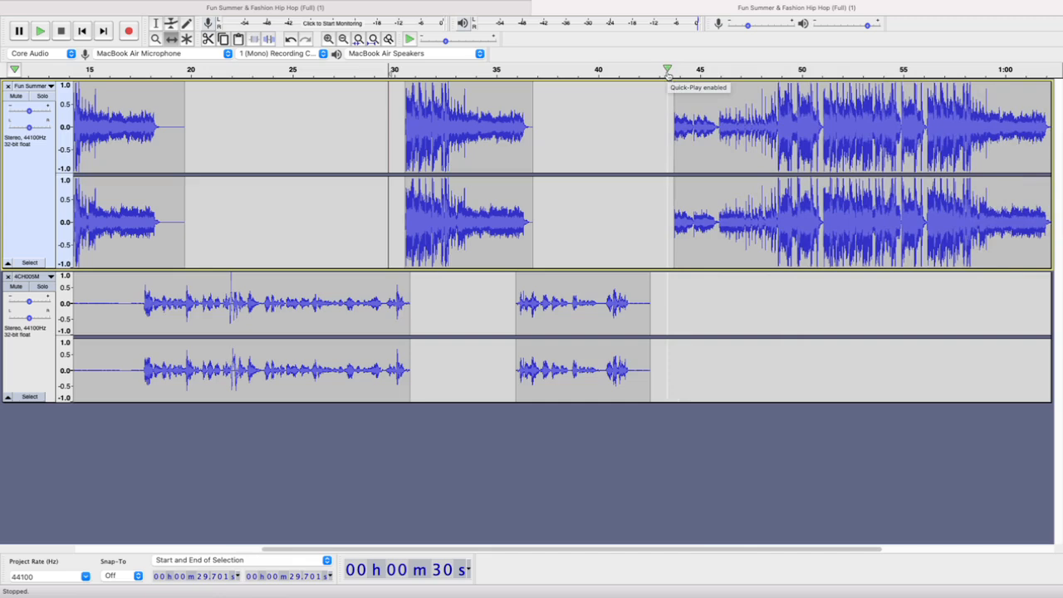
click(667, 72)
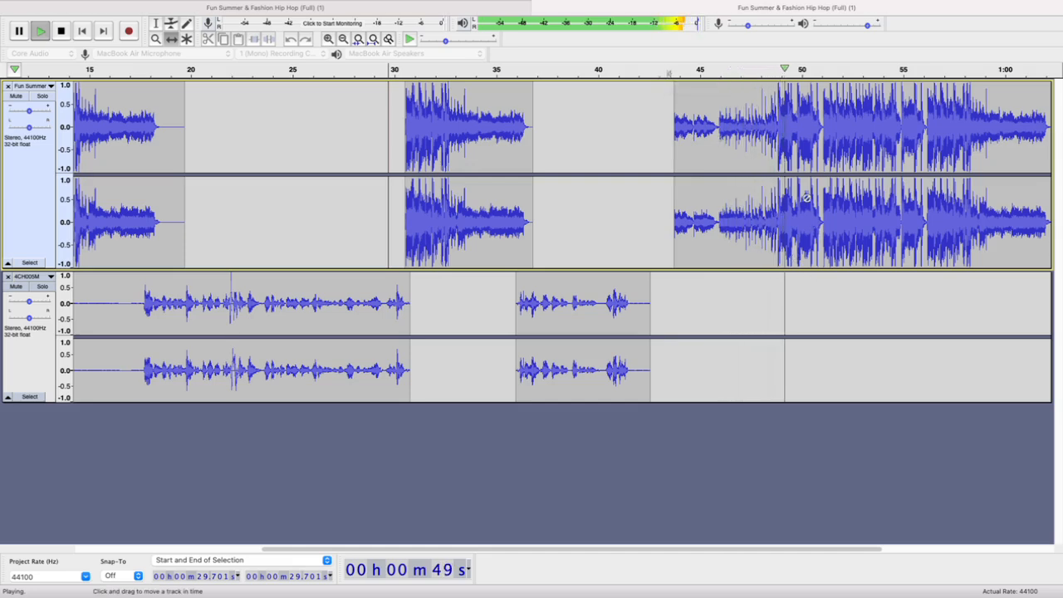
Try shifting the closing music clip to start at about 39.4 s and play the mix from about 36.3 s
key(space)
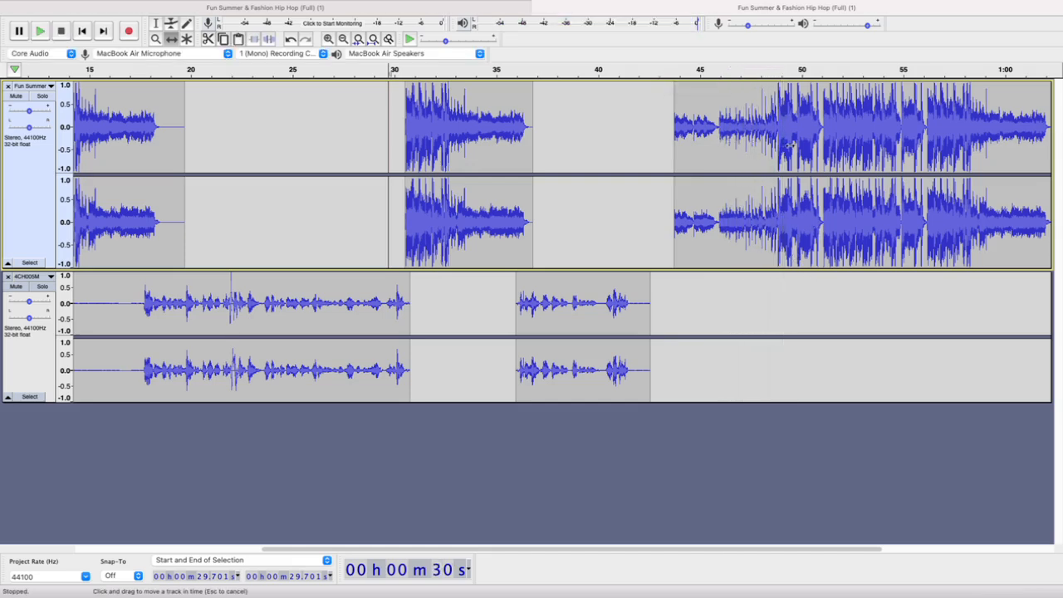
drag(789, 144, 701, 141)
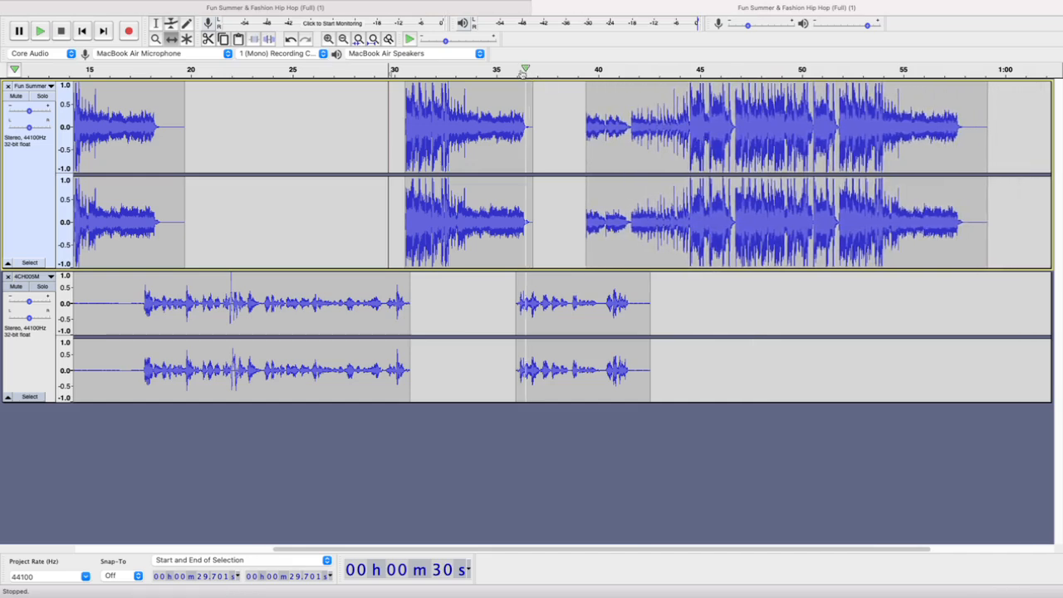
click(524, 71)
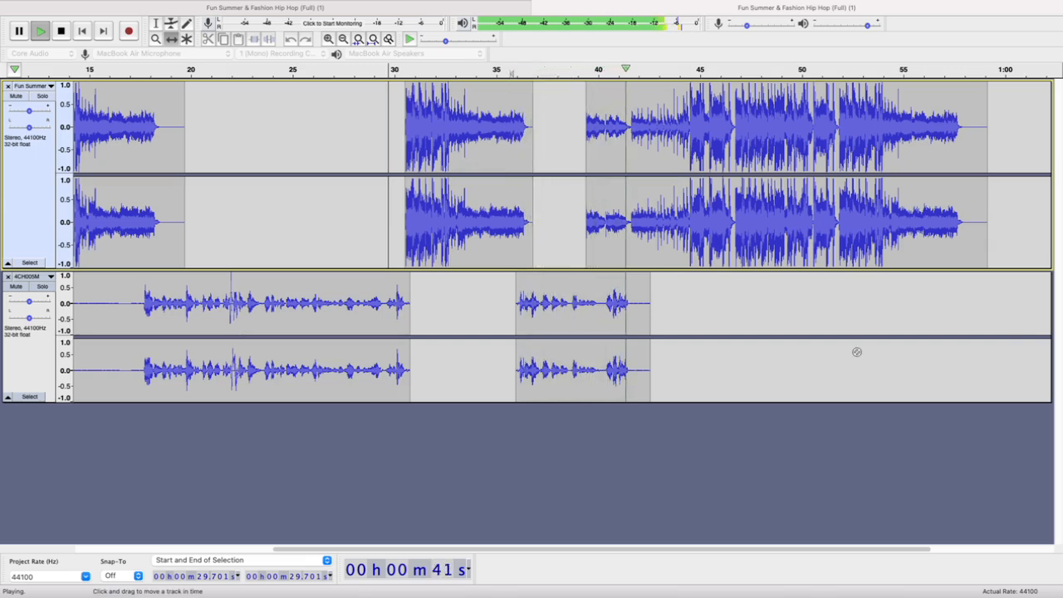
key(space)
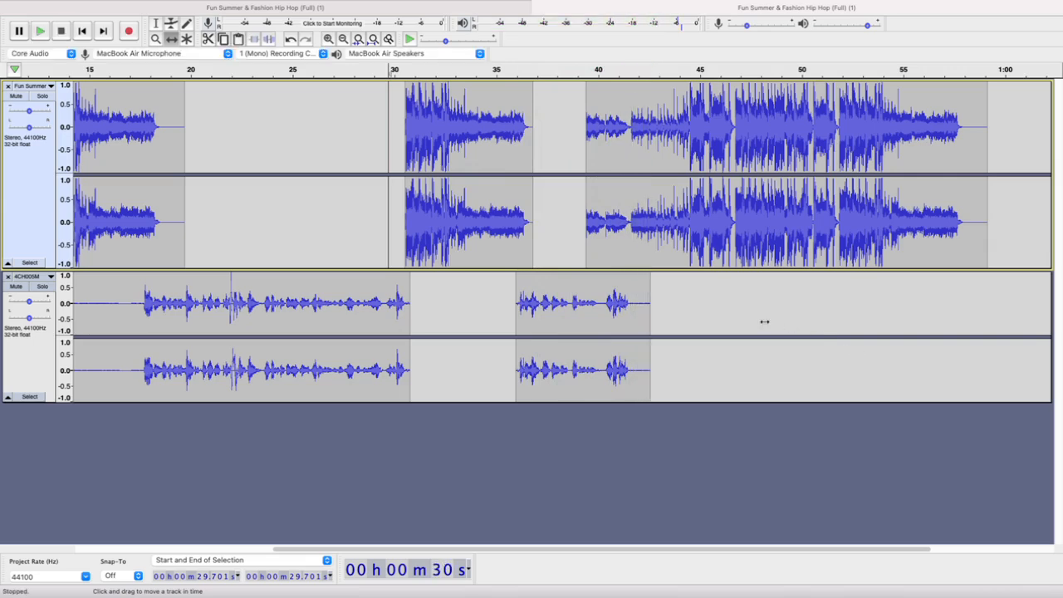
Shift the closing music clip to start at about 40.1 s and play the mix from about 36.7 s
drag(611, 215, 627, 216)
scroll(601, 286, up, 4)
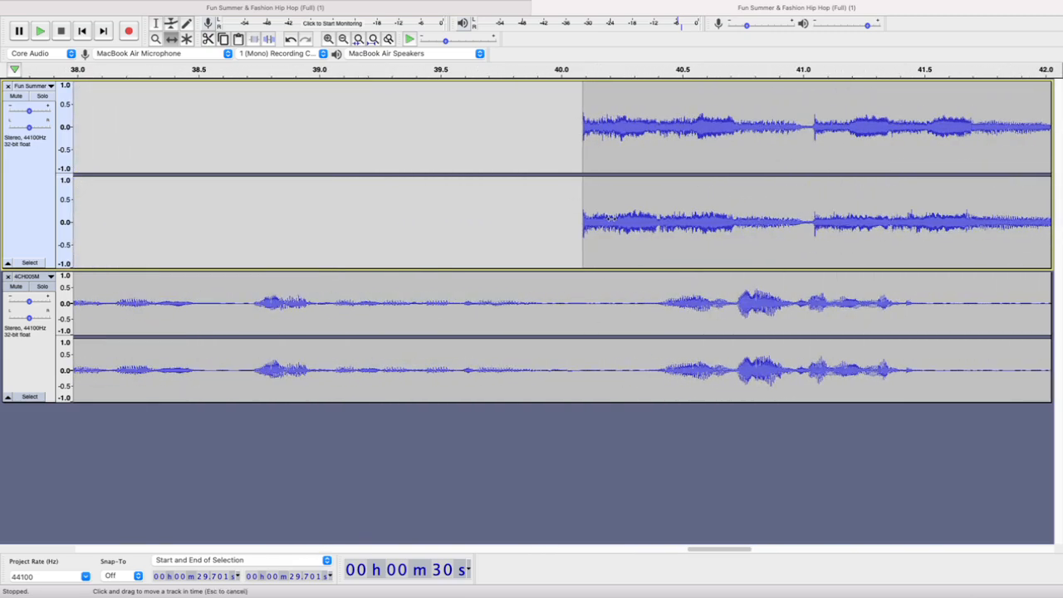
scroll(609, 218, down, 4)
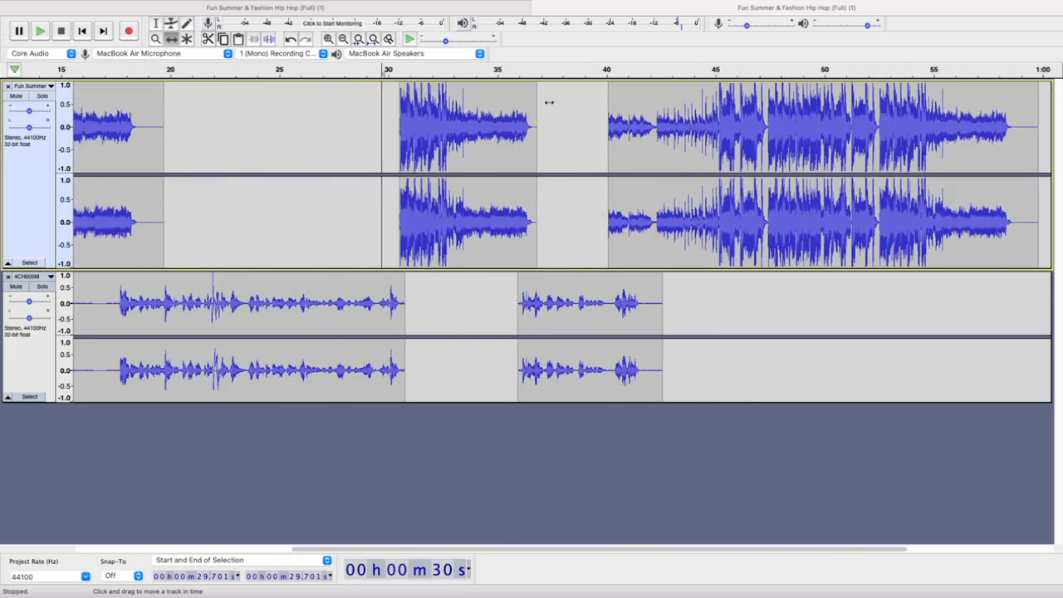
click(534, 71)
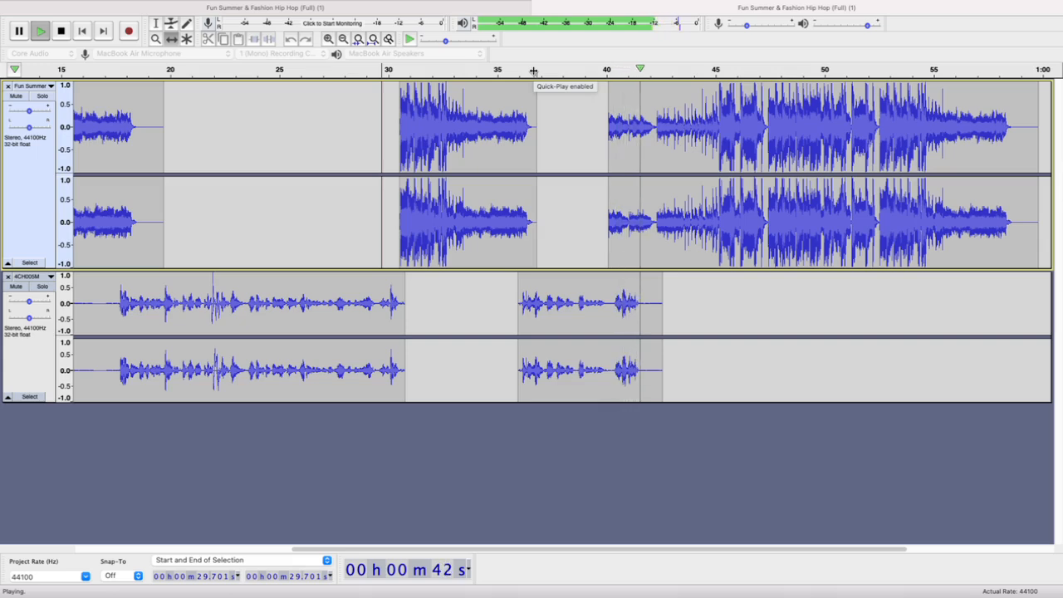
key(space)
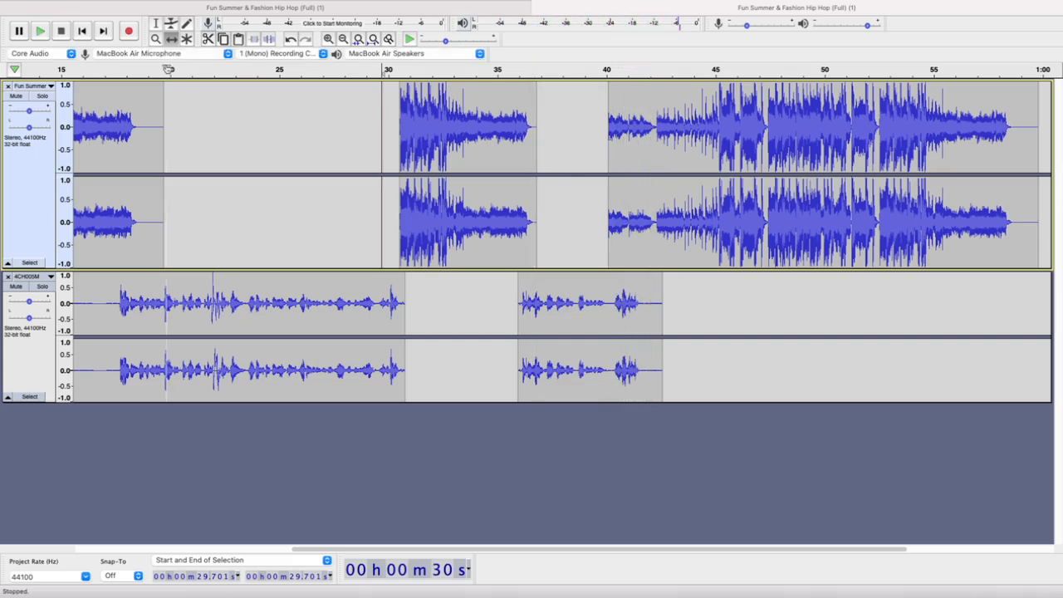
Select the last words of the second voice part, from 40.092 to 41.829 s, and listen to them
key(F1)
drag(656, 214, 610, 216)
drag(646, 294, 613, 296)
key(space)
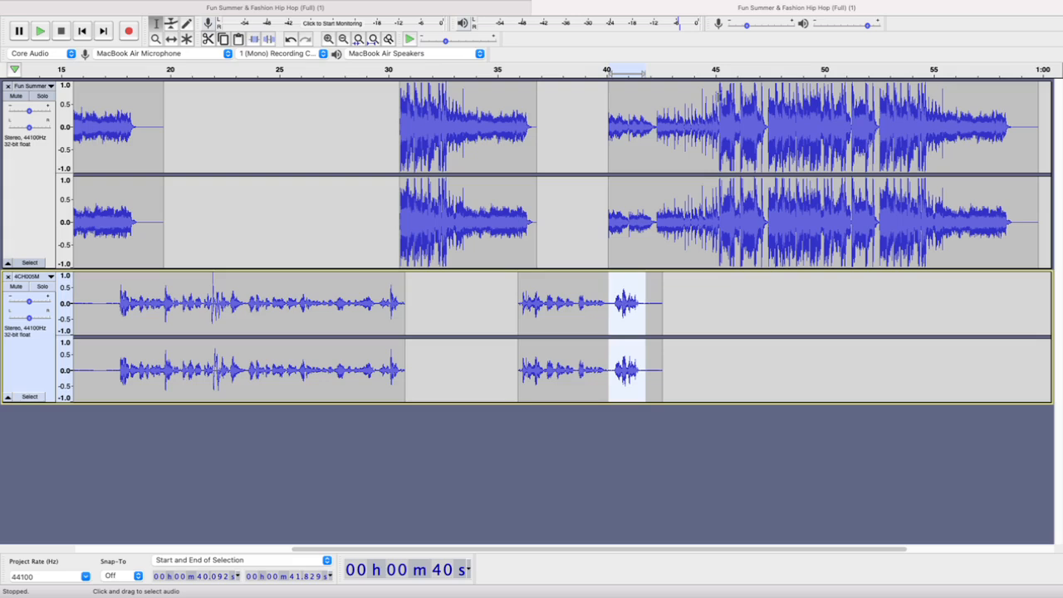
Apply Fade In to the closing music's quiet opening, from the clip start at 40.092 s to the beat at 45.172 s
click(719, 97)
scroll(726, 98, up, 3)
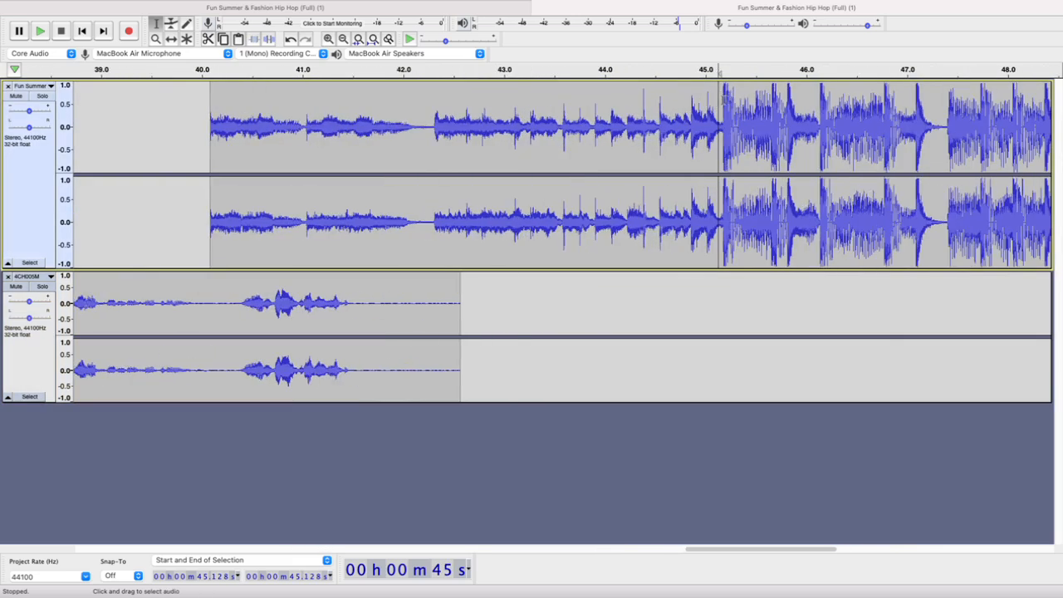
click(723, 97)
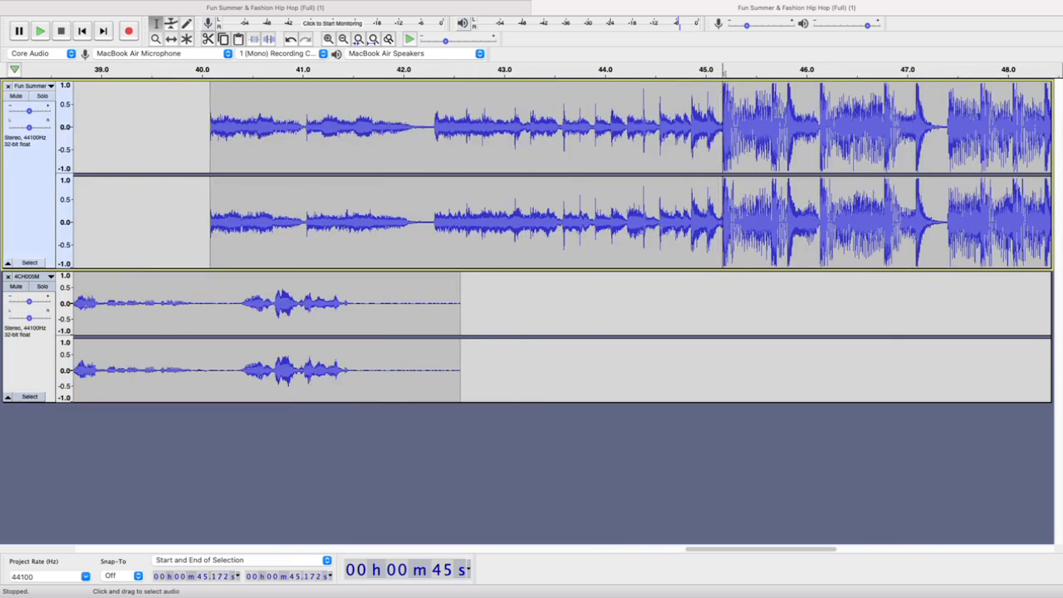
key(space)
key(space)
click(706, 99)
drag(723, 98, 211, 139)
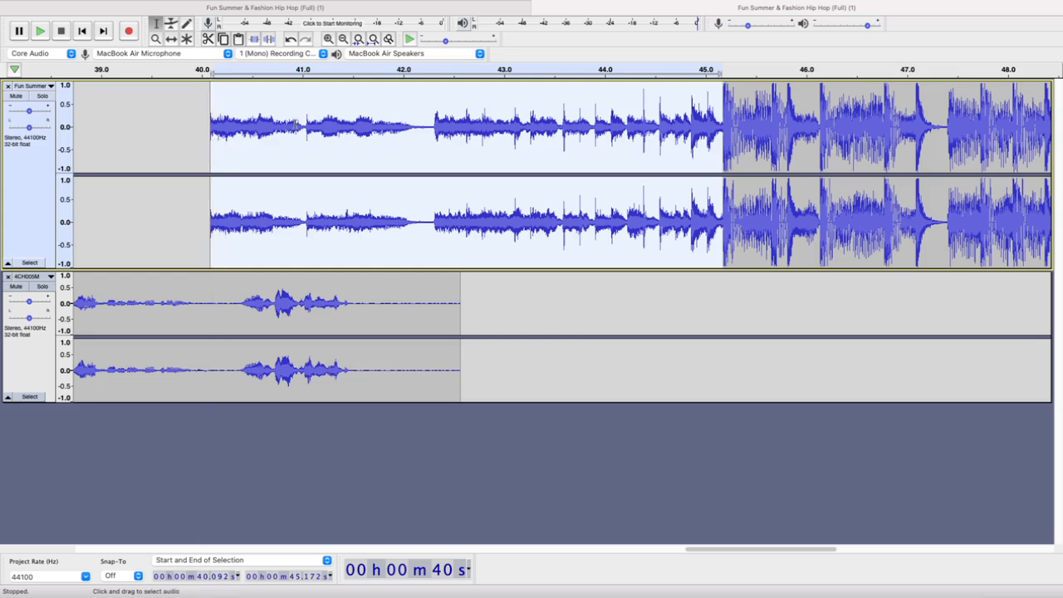
click(312, 7)
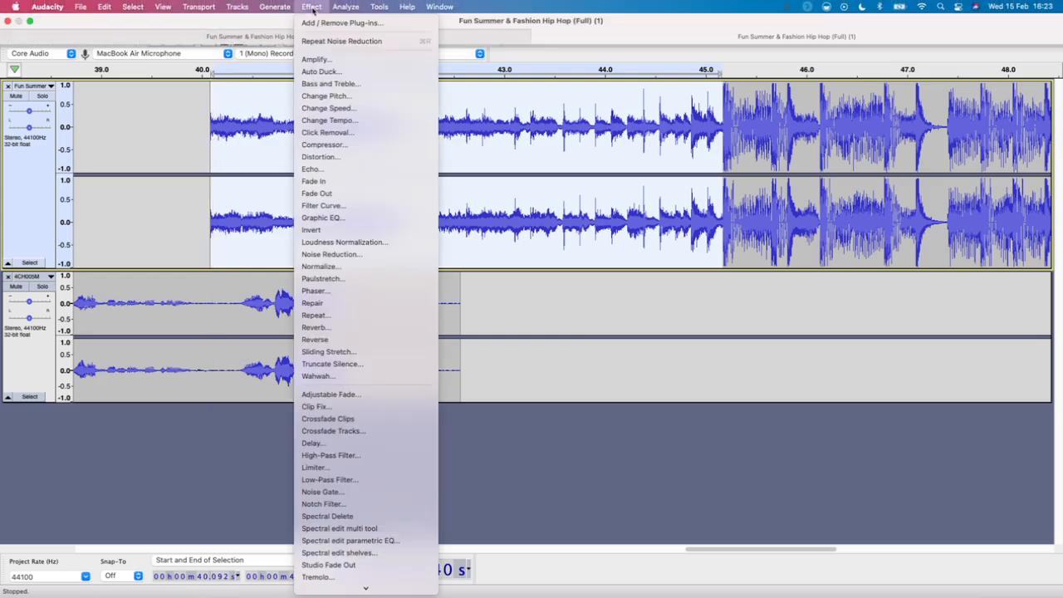
click(314, 181)
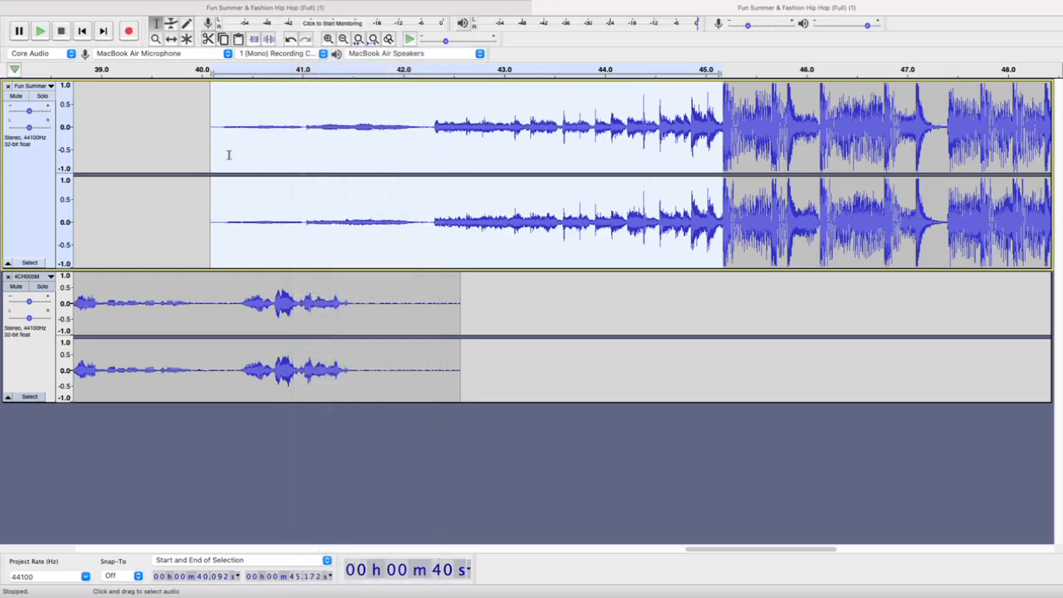
Play the mix from about 37 s to check the faded opening under the voice
scroll(580, 340, down, 2)
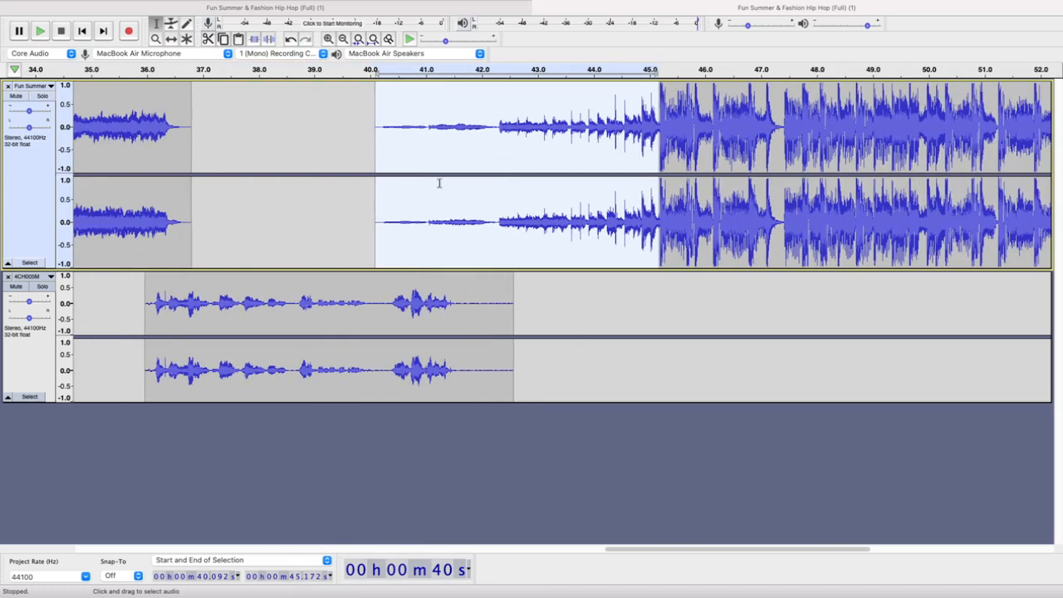
click(200, 72)
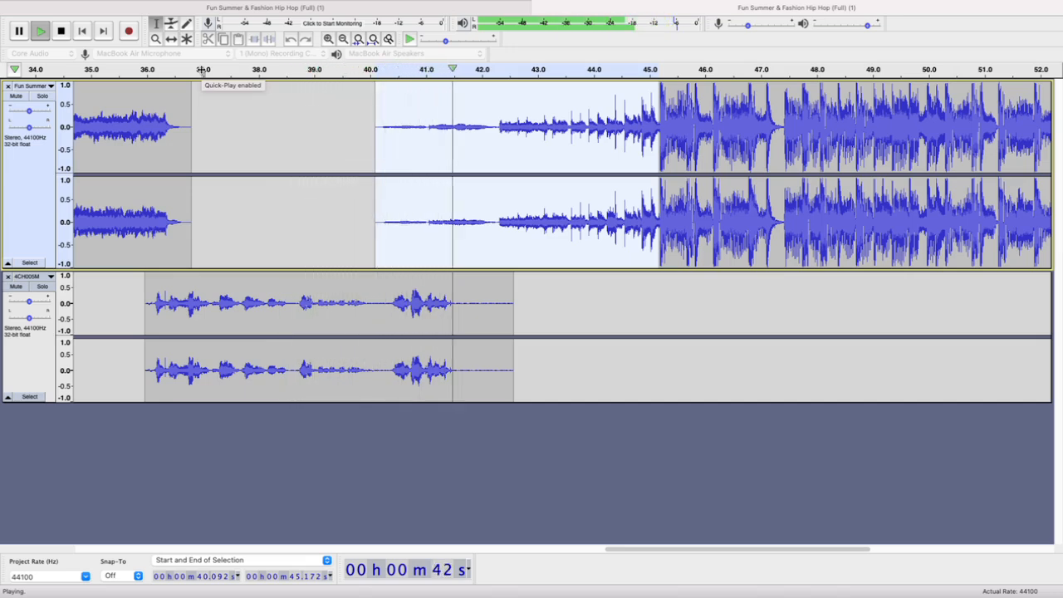
click(202, 70)
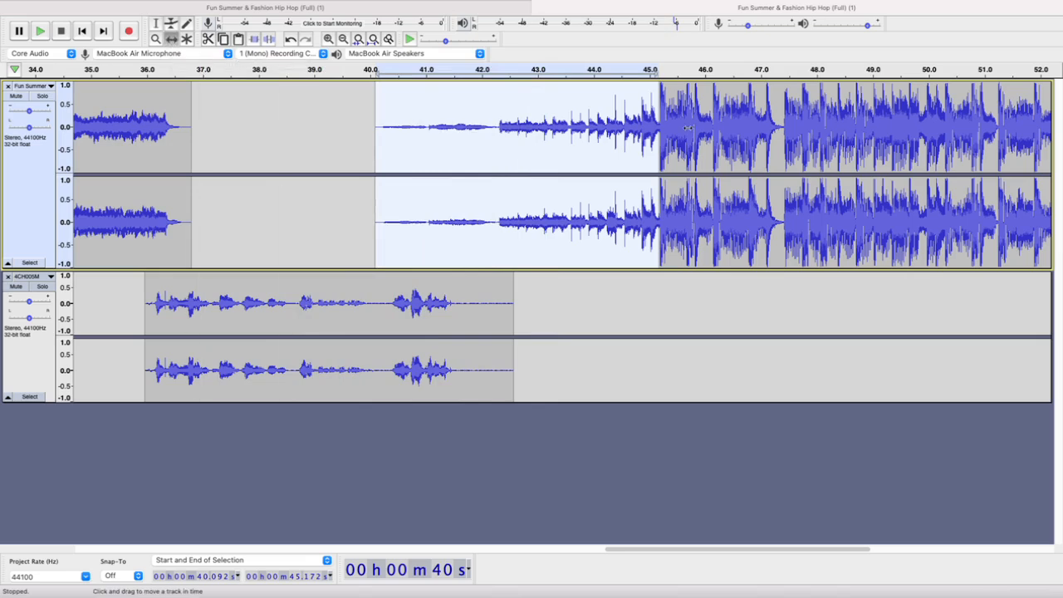
Try shifting the faded closing music to start at about 38.3 s and play the mix from about 38 s
drag(689, 128, 591, 133)
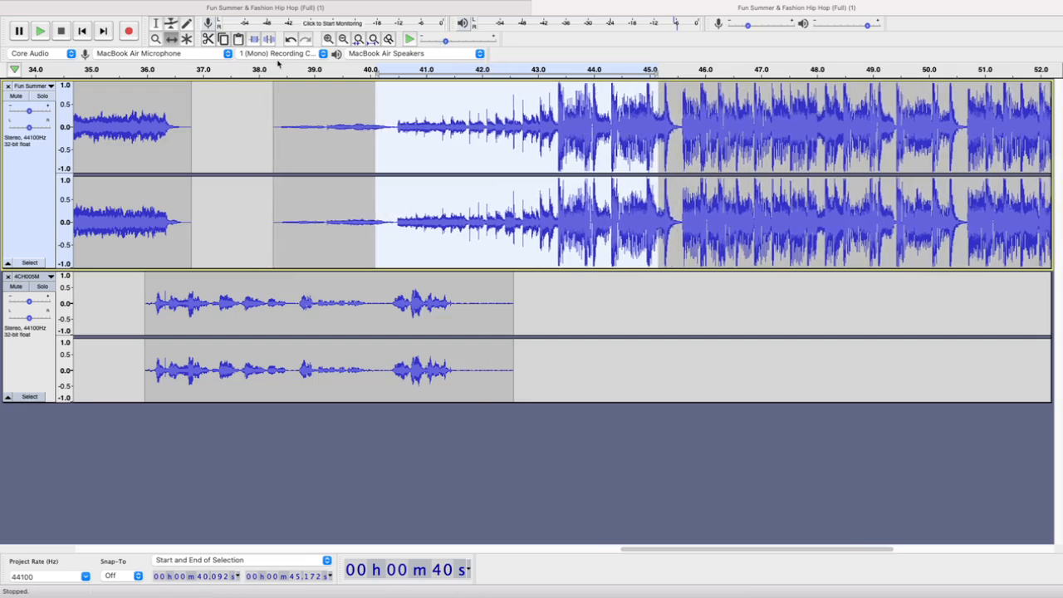
click(258, 70)
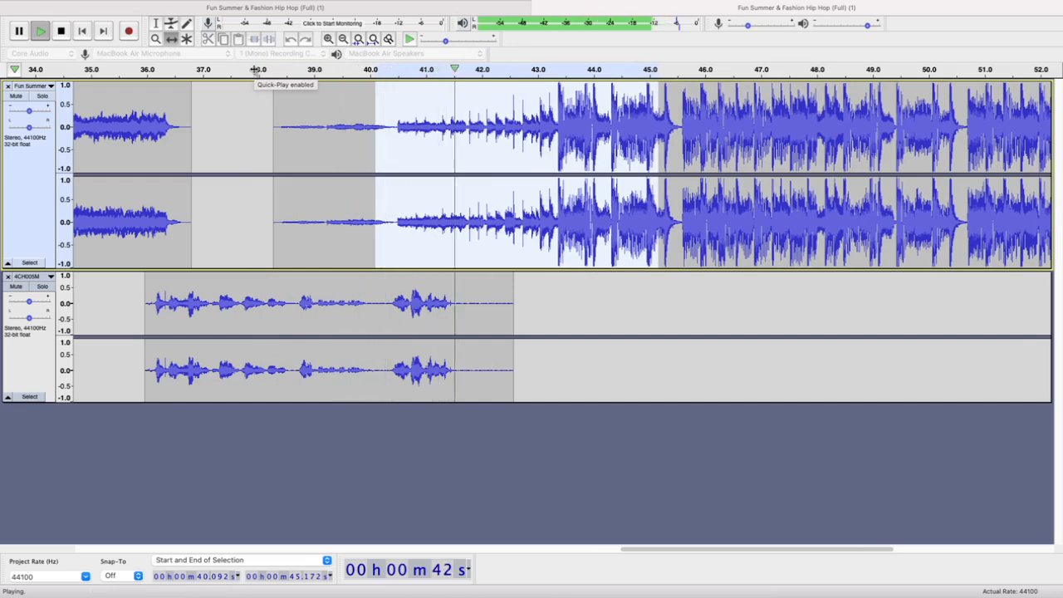
key(space)
Shift the closing music to start directly after the Sting at about 36.8 s and play the mix from about 35.5 s
drag(587, 145, 504, 142)
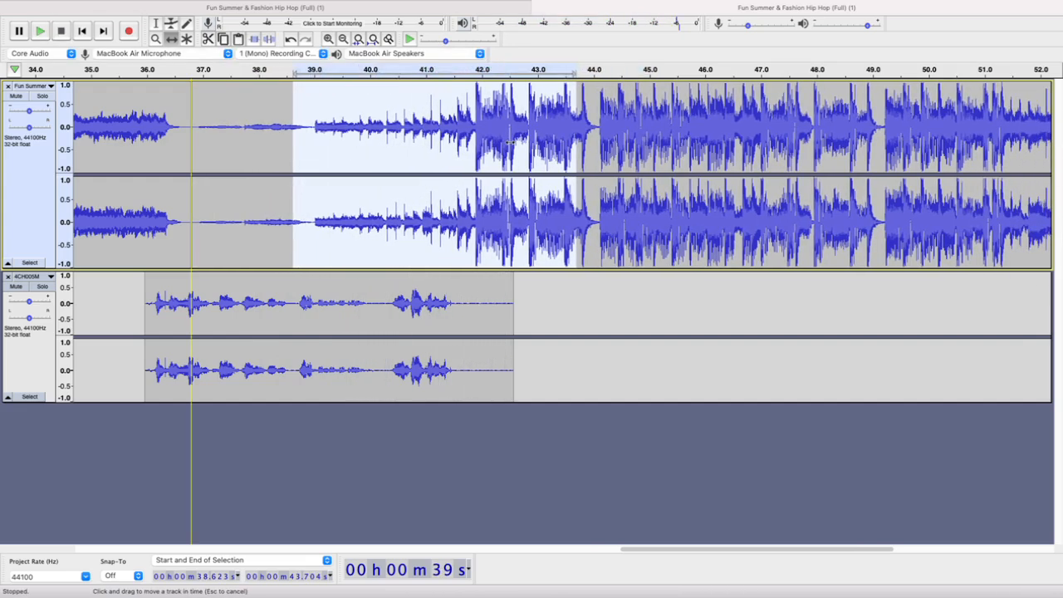
click(121, 70)
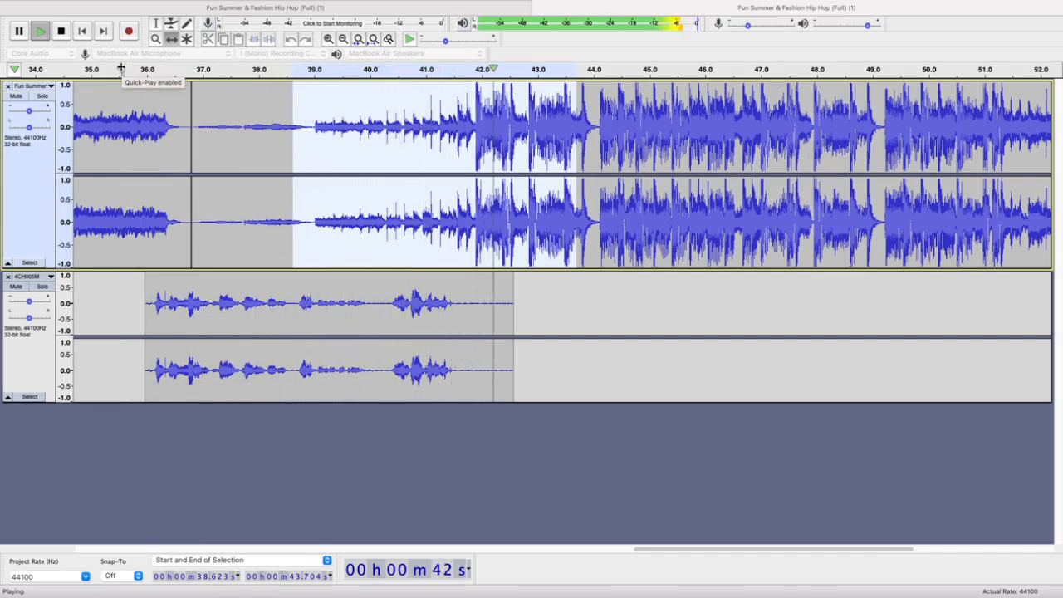
key(space)
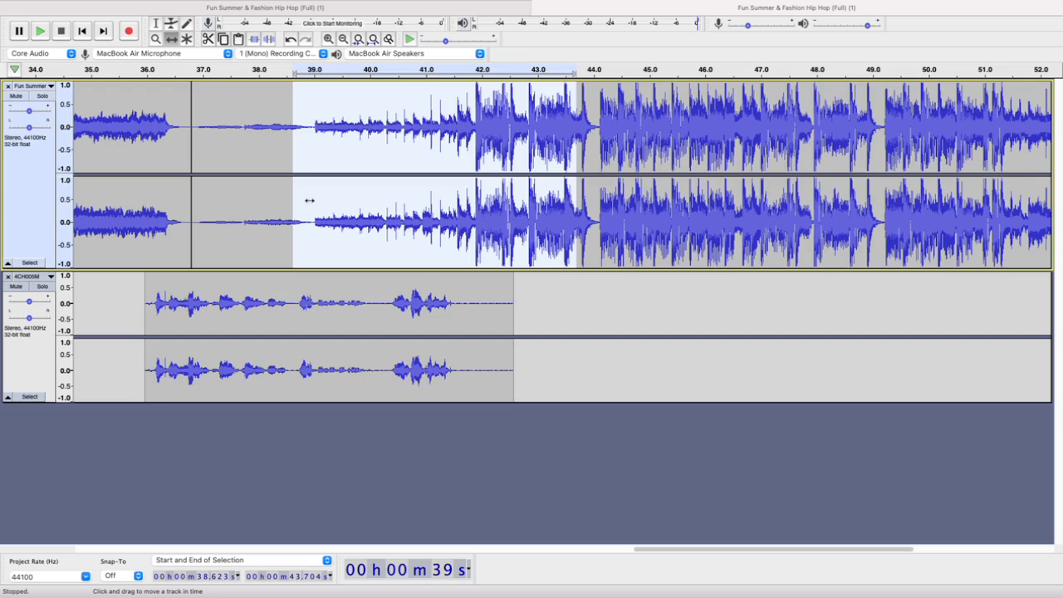
Shift the faded closing music later so that it starts at about 37.6 s, leaving a short gap after the Sting
click(154, 25)
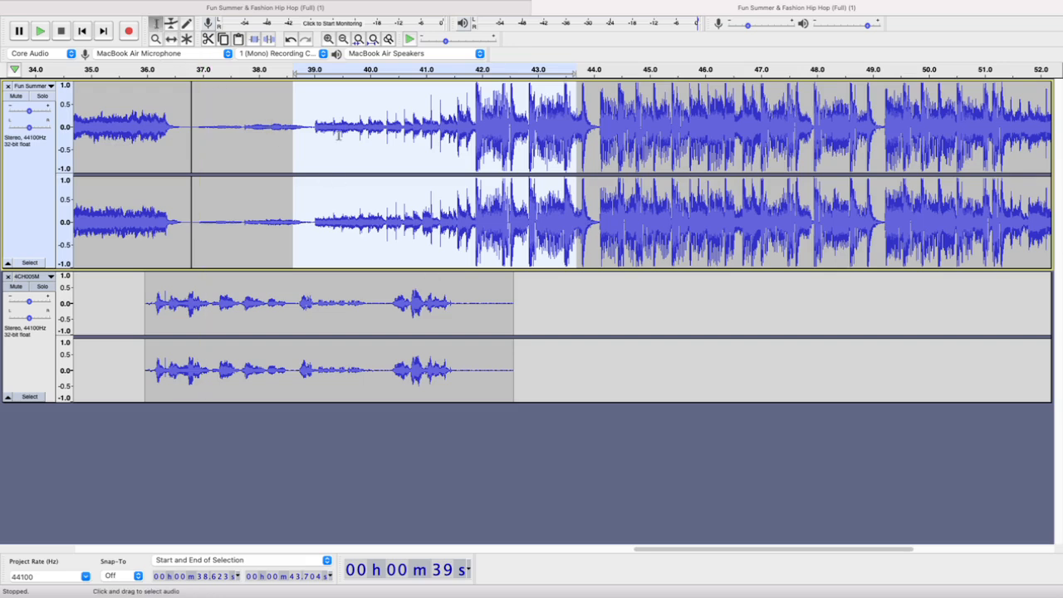
click(241, 102)
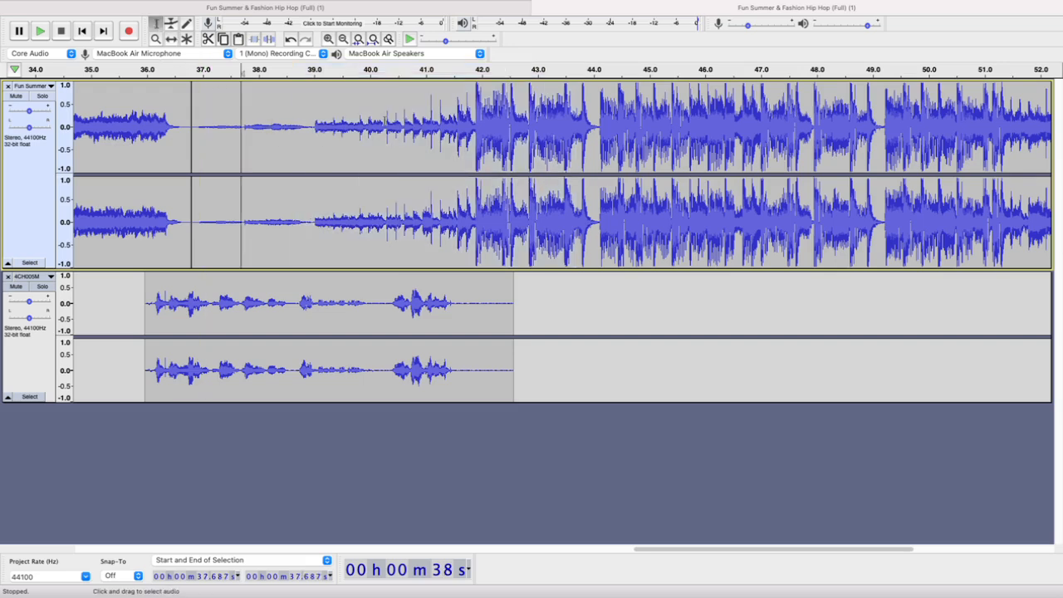
click(170, 38)
drag(338, 104, 385, 104)
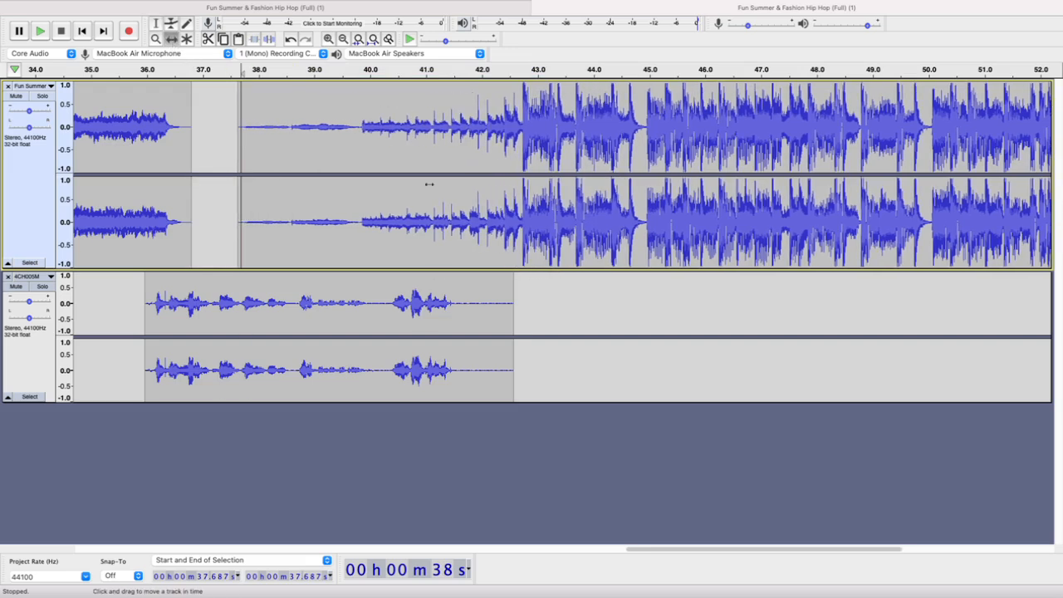
Play the mix from about 36.2 s and again from about 35.3 s to check the closing music's timing under the voice
click(157, 69)
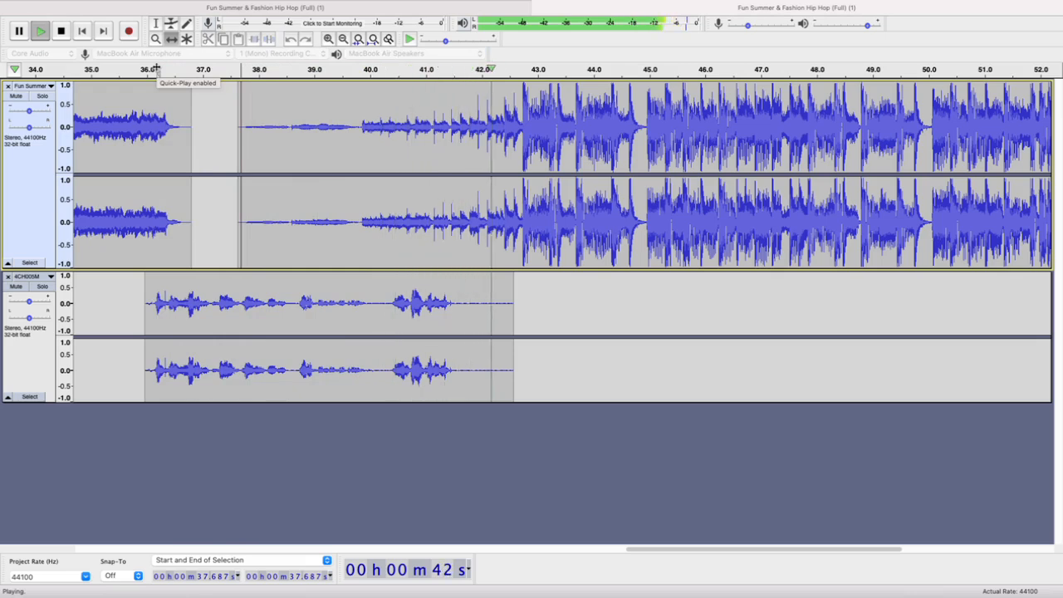
key(space)
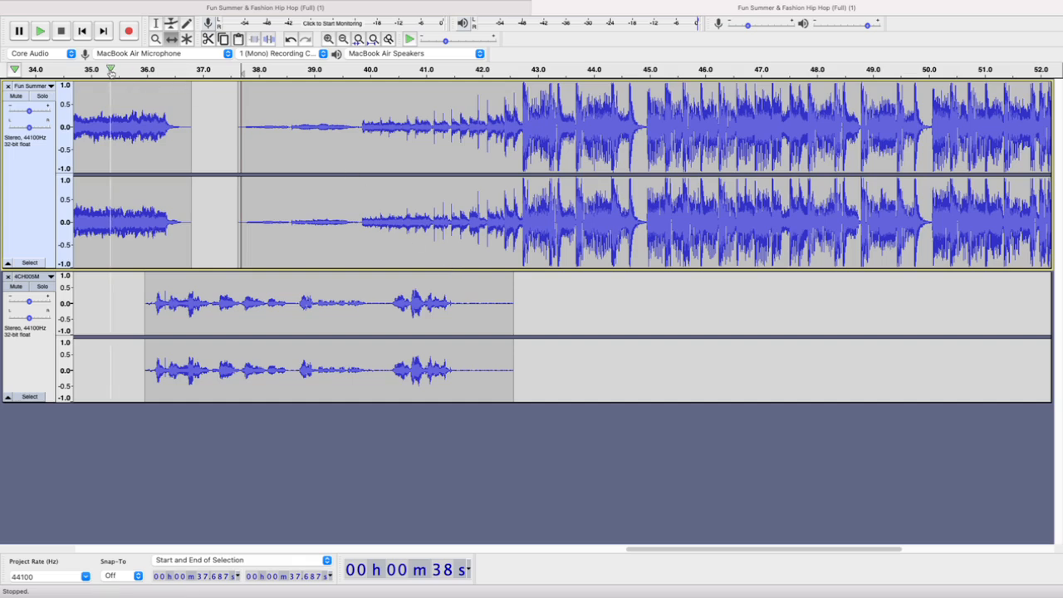
click(110, 70)
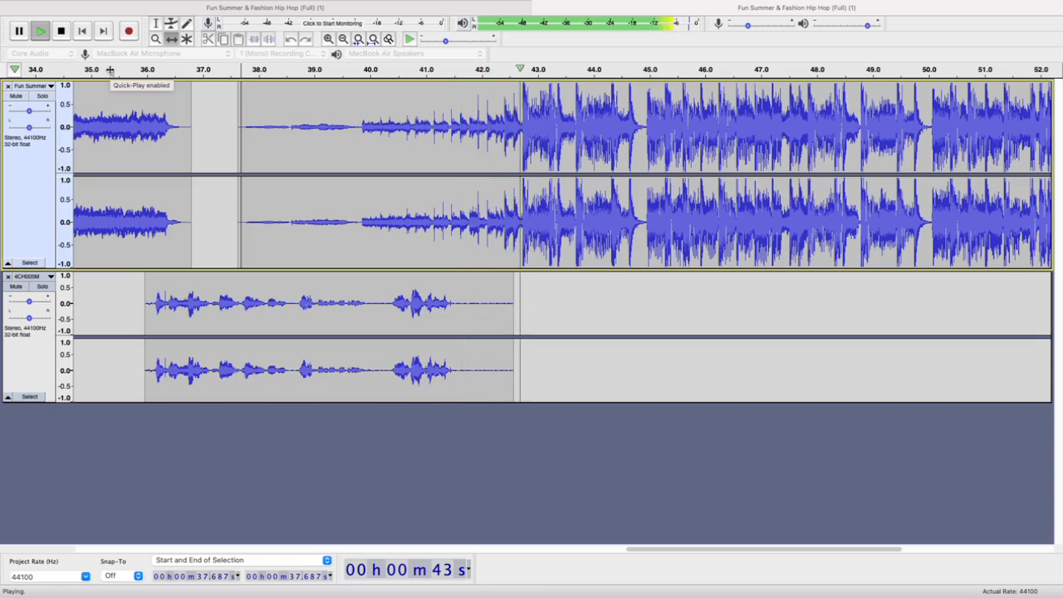
key(space)
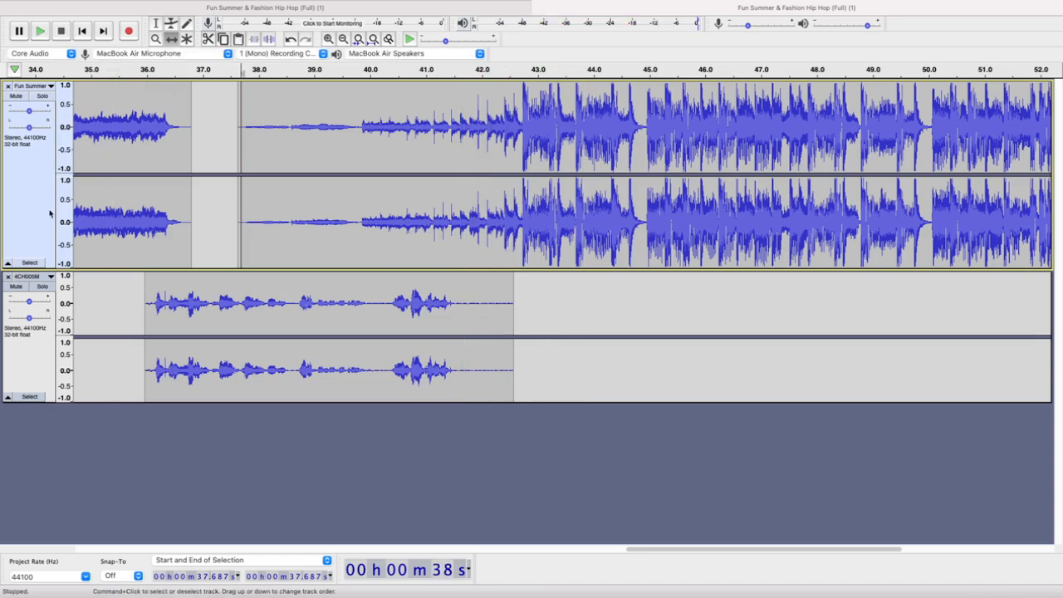
Return to the start of the project and begin an MP3 export of the whole mix, naming the file Test podcast
scroll(325, 272, down, 2)
scroll(325, 272, down, 3)
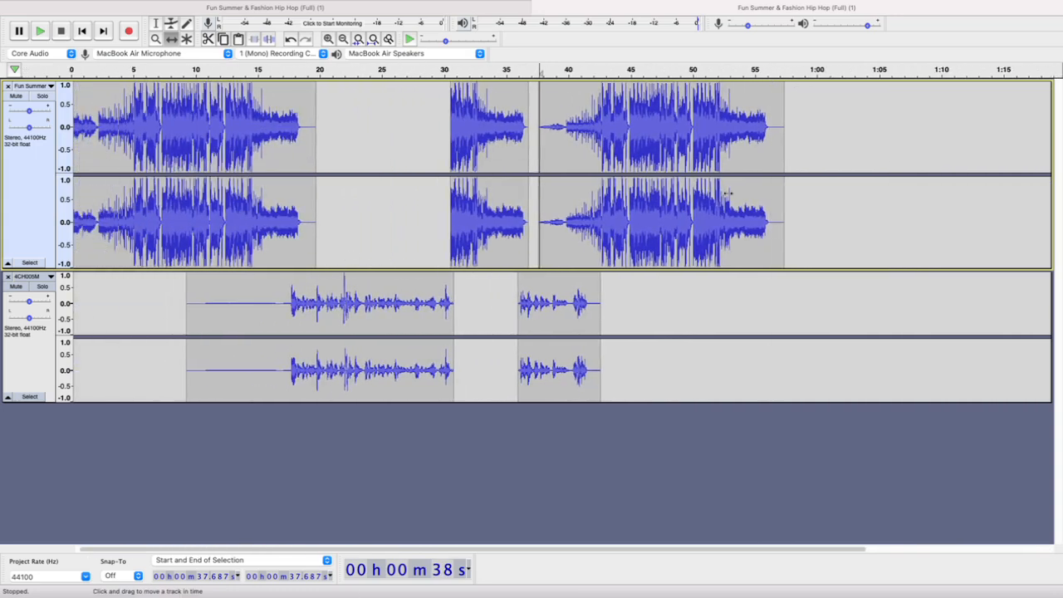
scroll(724, 212, down, 1)
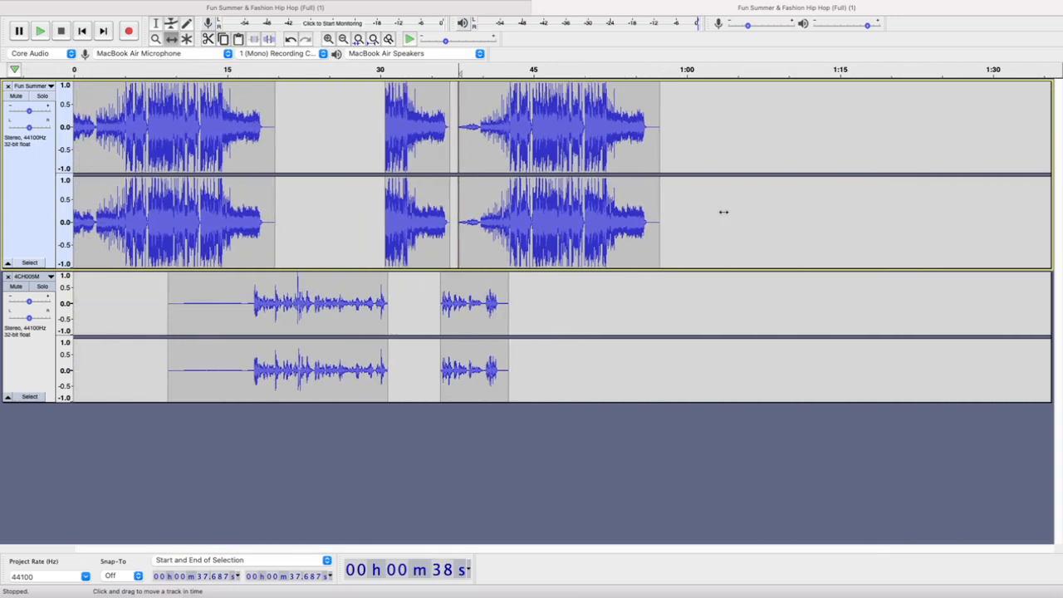
key(Home)
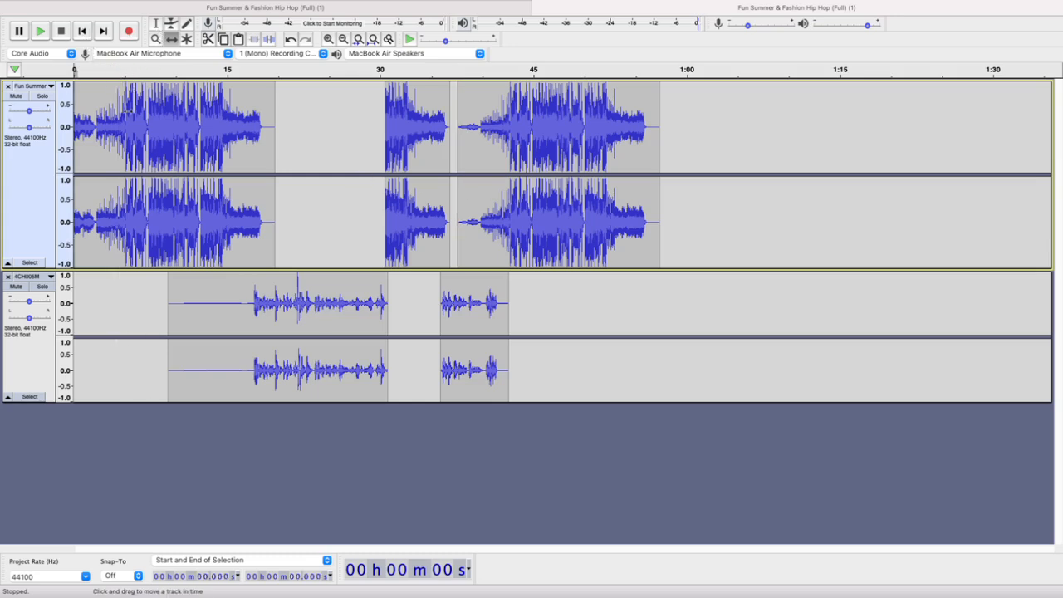
click(81, 6)
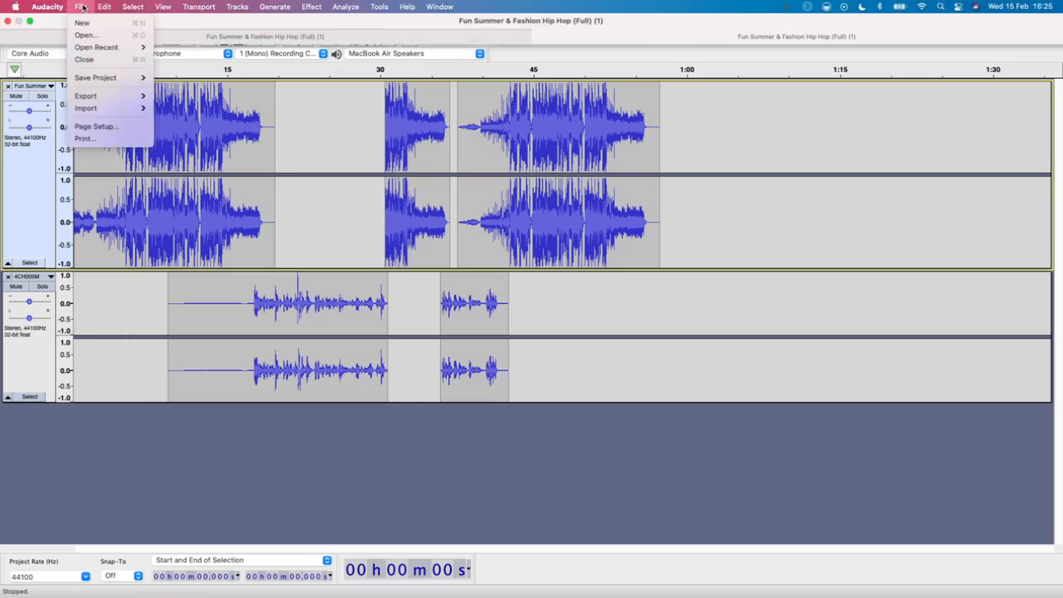
mouse_move(96, 49)
mouse_move(103, 98)
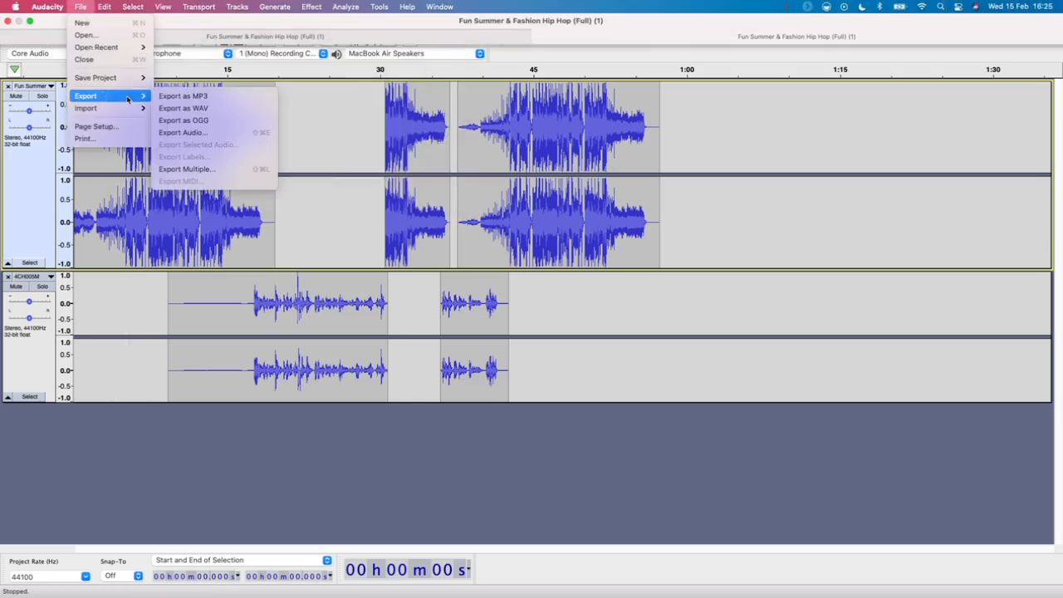
mouse_move(117, 78)
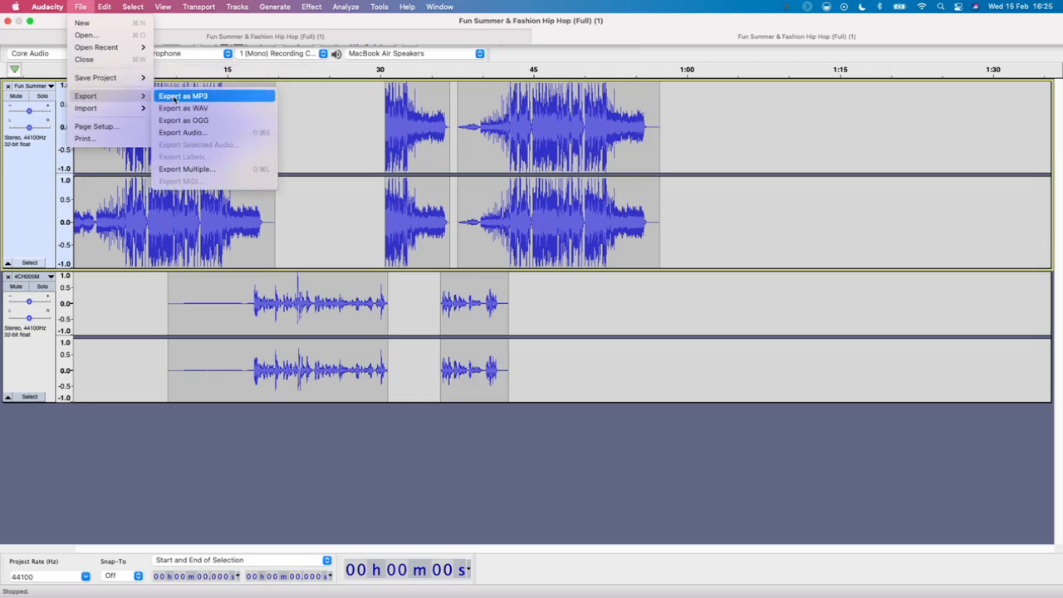
click(175, 98)
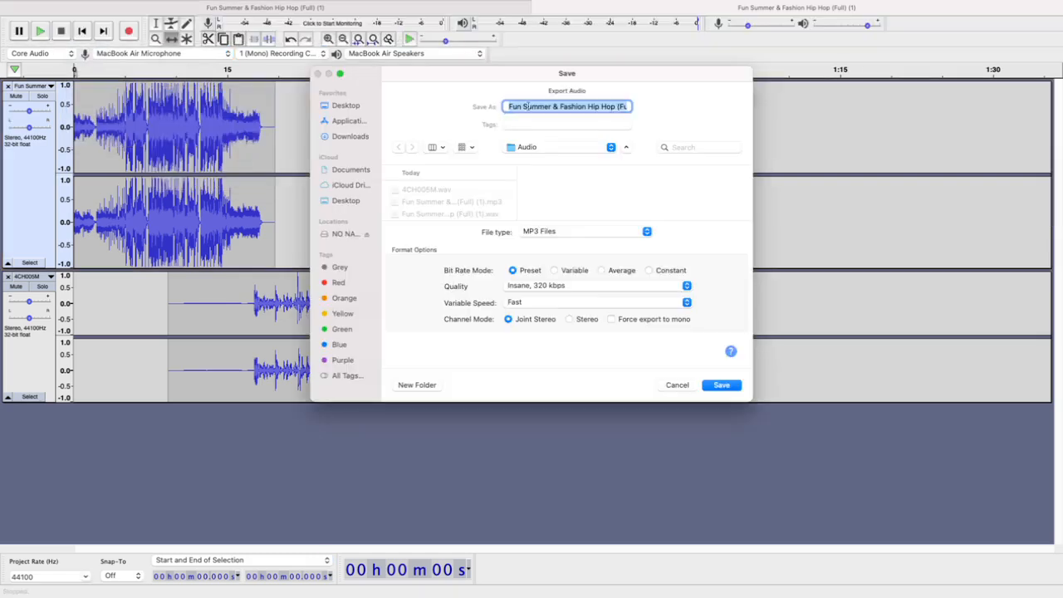
text(Test podcast)
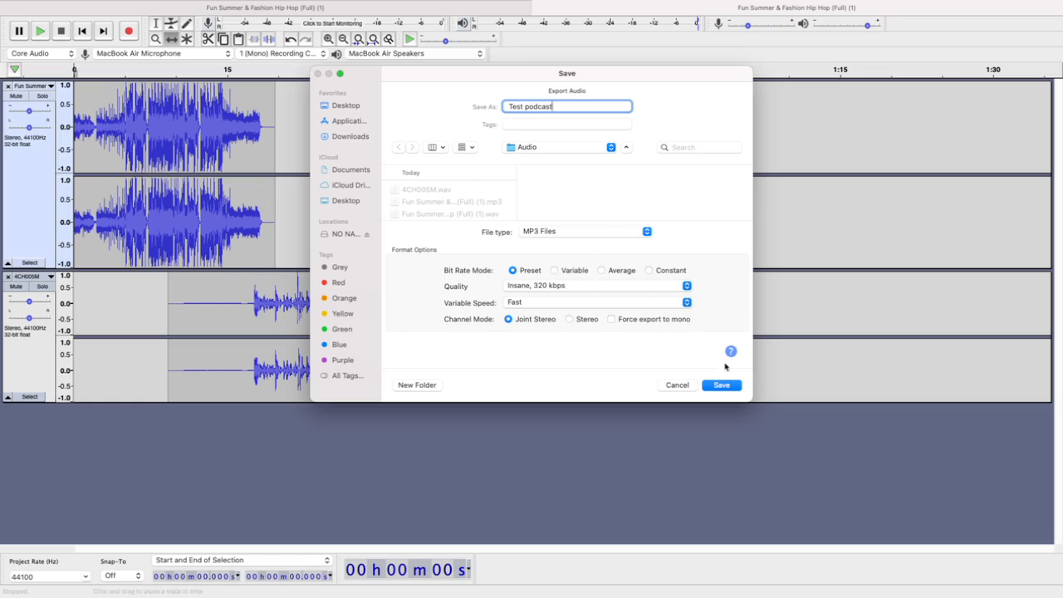
Save the MP3 in the Audio folder at Insane, 320 kbps quality, accept the stereo mixdown and deselect the tracks
click(686, 288)
click(685, 288)
click(720, 385)
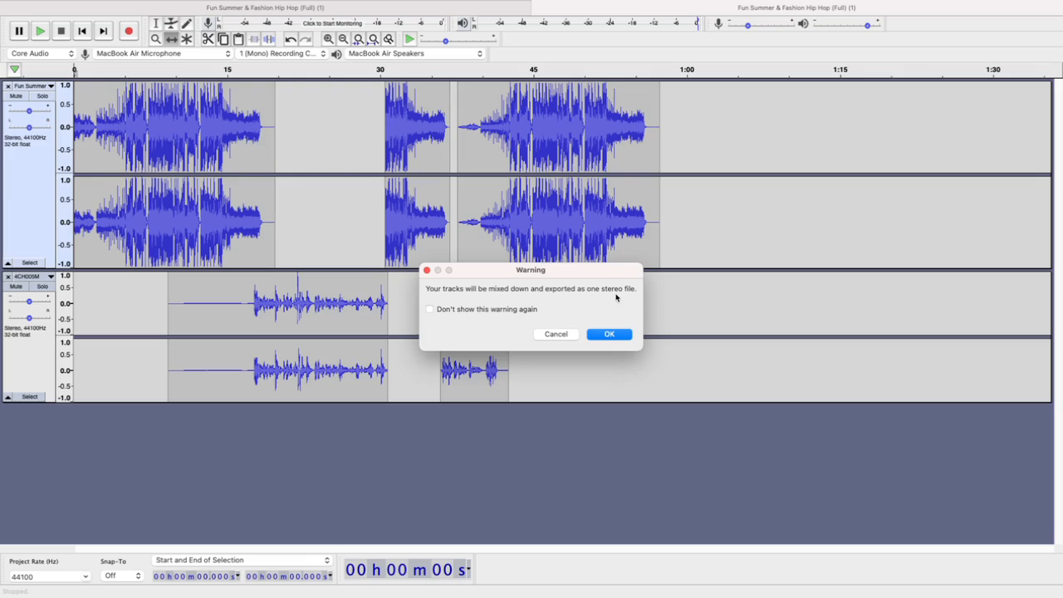
click(607, 332)
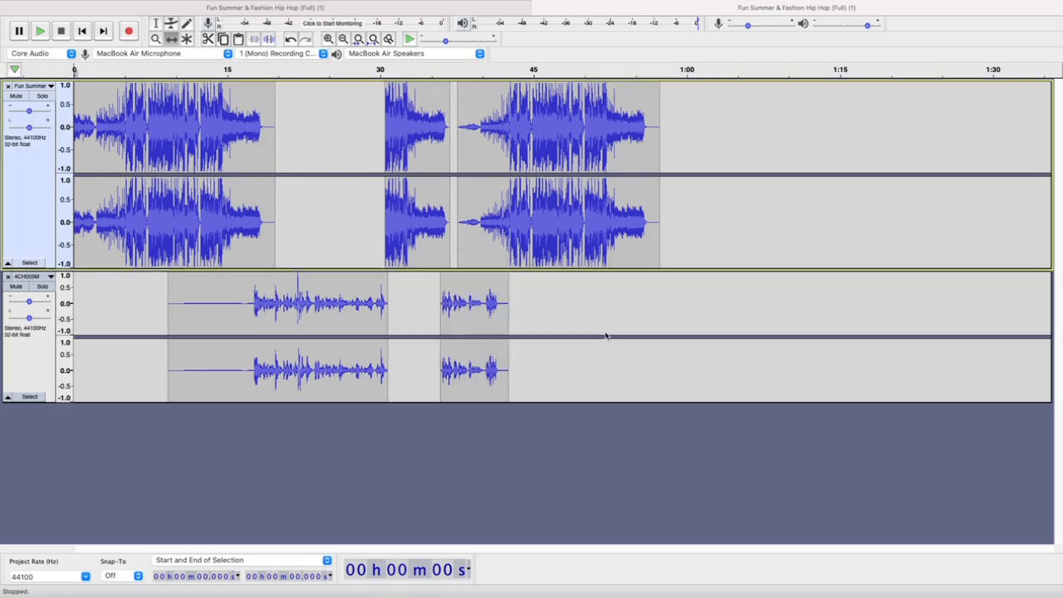
click(515, 459)
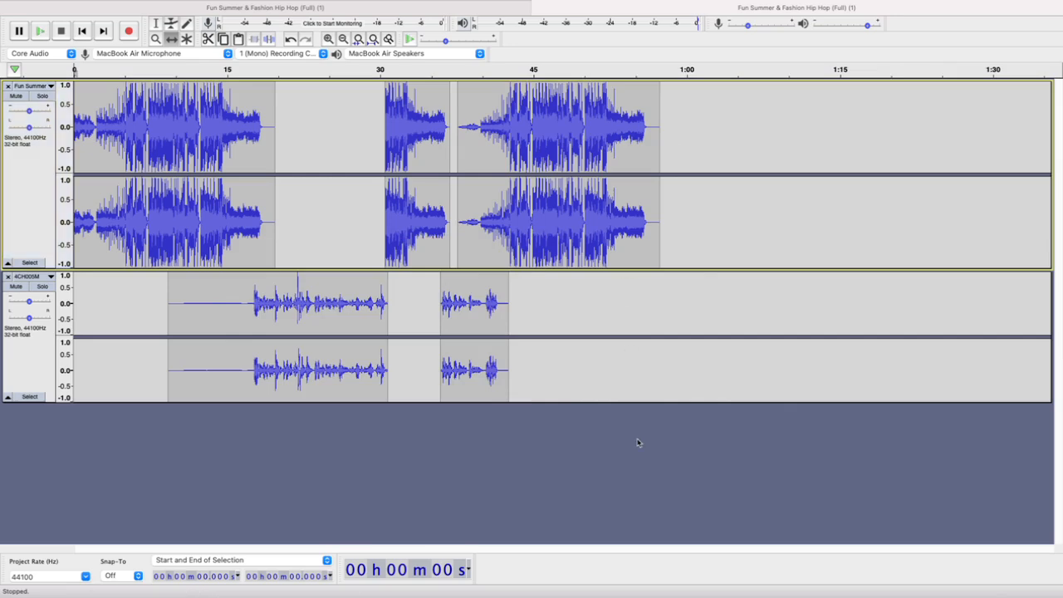
Create a new empty project and import the exported Test podcast MP3 into it
key(super+n)
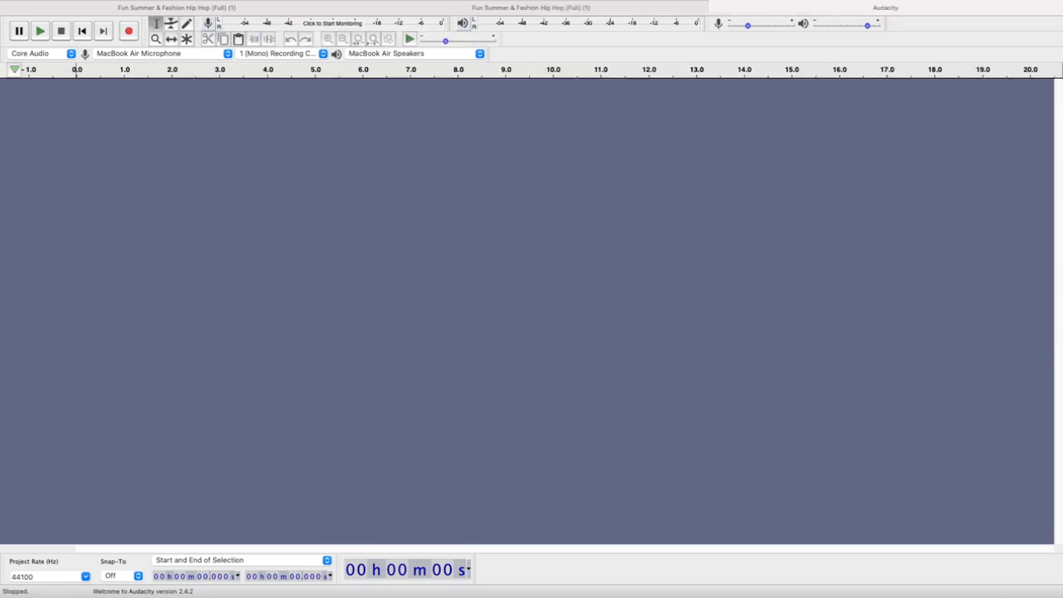
drag(715, 364, 474, 301)
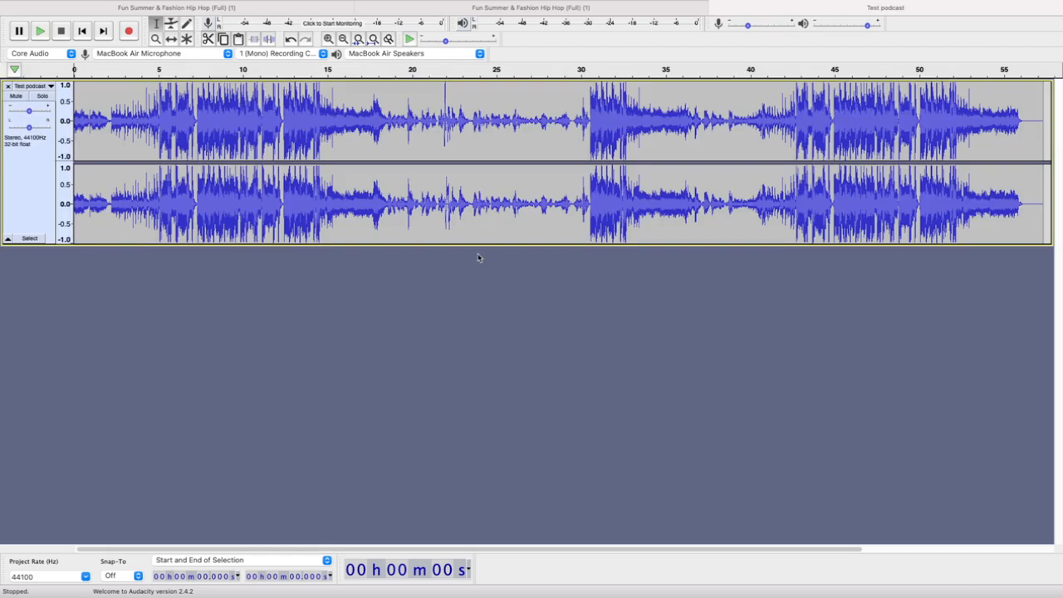
Play the Test podcast track from the beginning and examine the speech-to-Sting transition between about 29.4 s and 32.2 s
scroll(478, 259, down, 3)
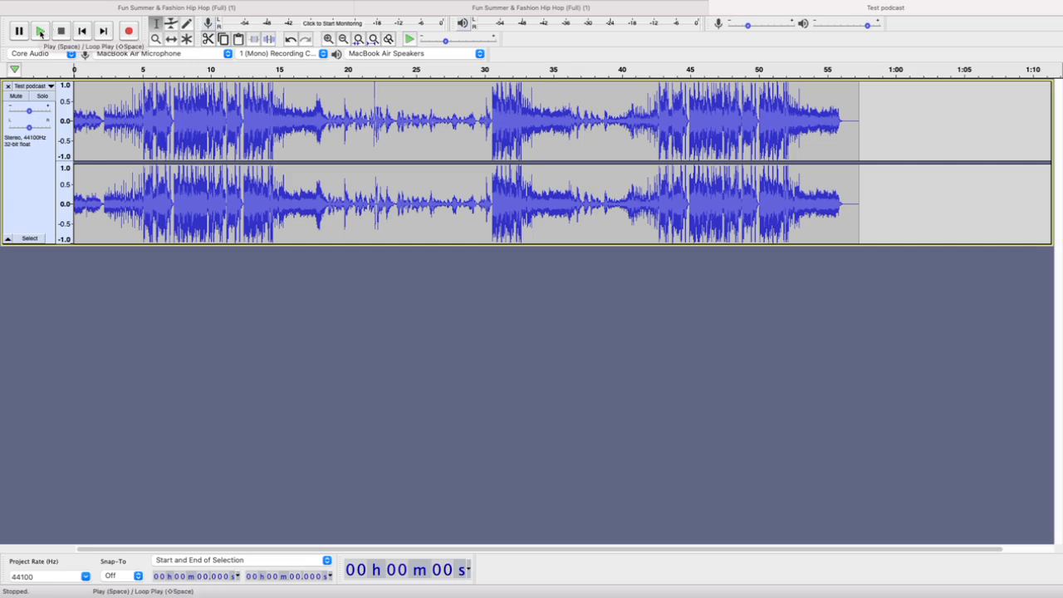
click(40, 32)
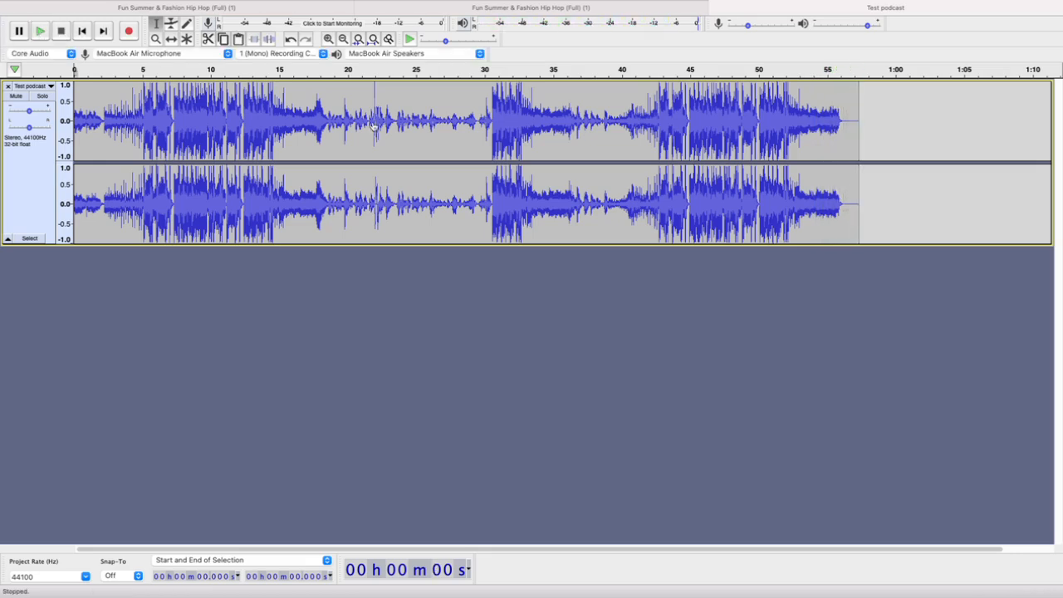
drag(477, 119, 515, 118)
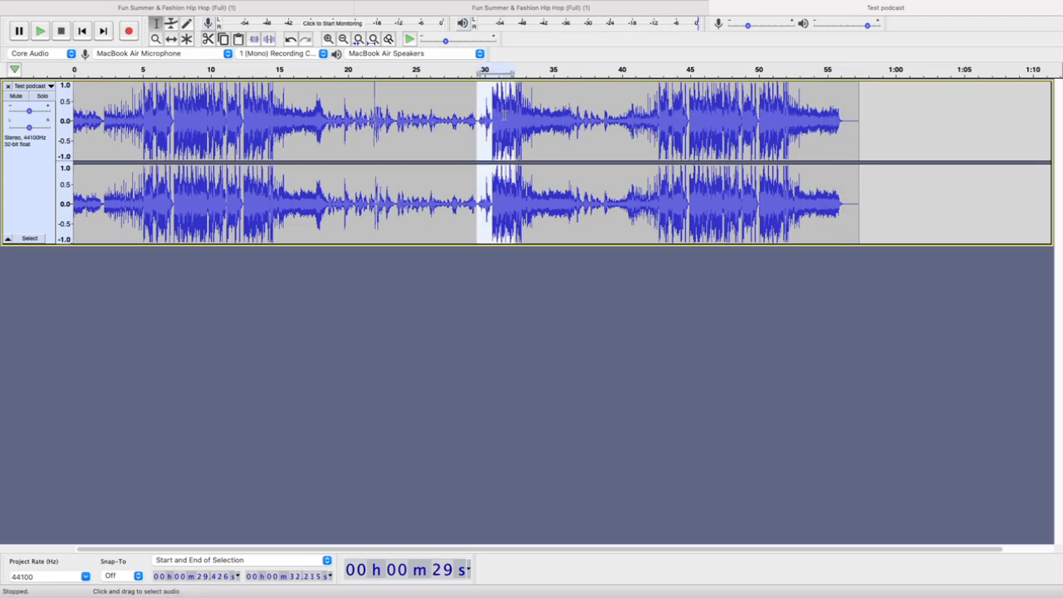
click(557, 289)
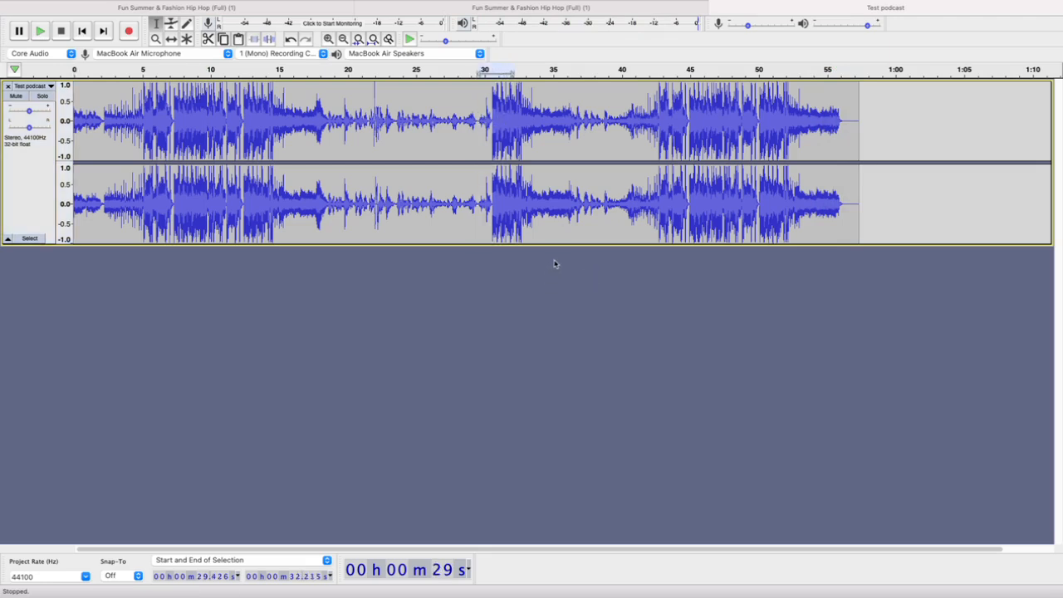